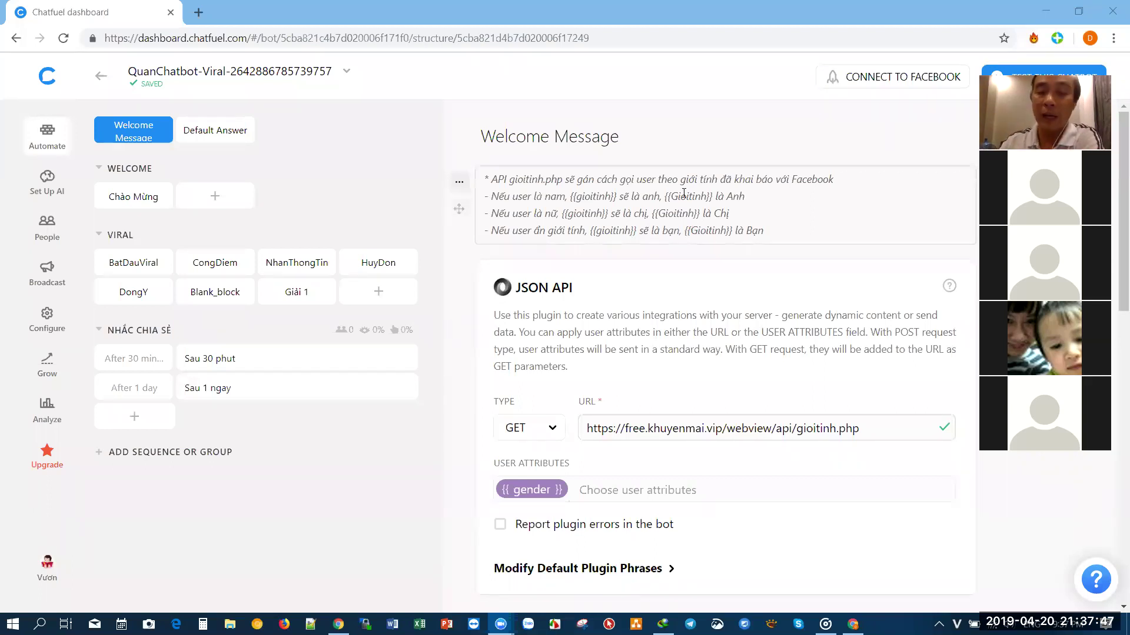
Switch the Welcome Message JSON API request type to POST.
click(751, 330)
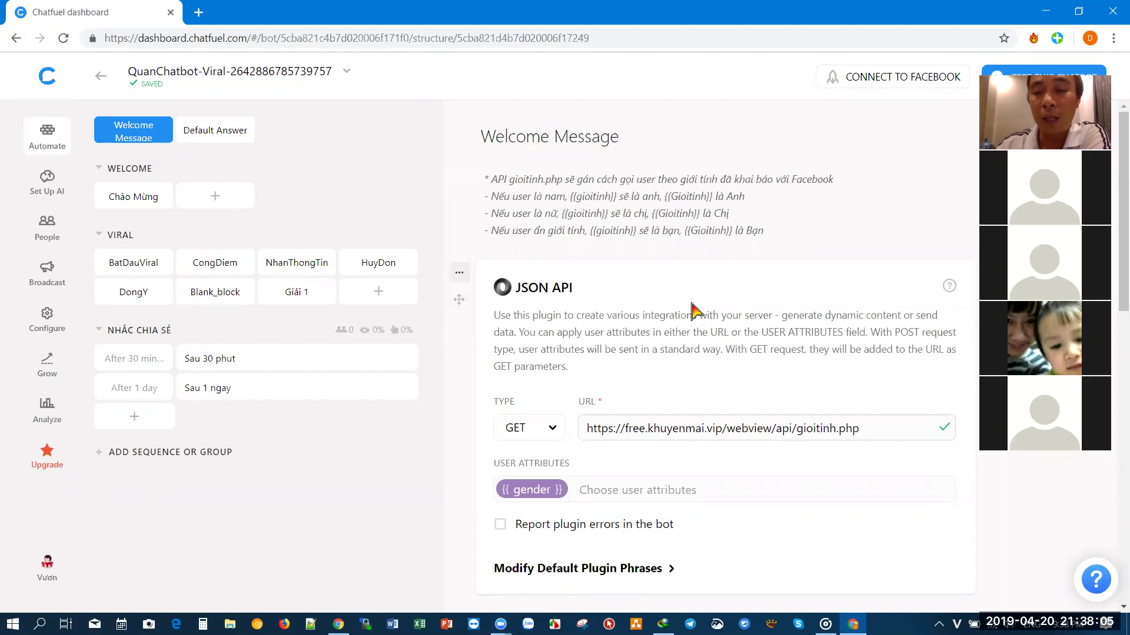
scroll(692, 309, down, 2)
click(841, 287)
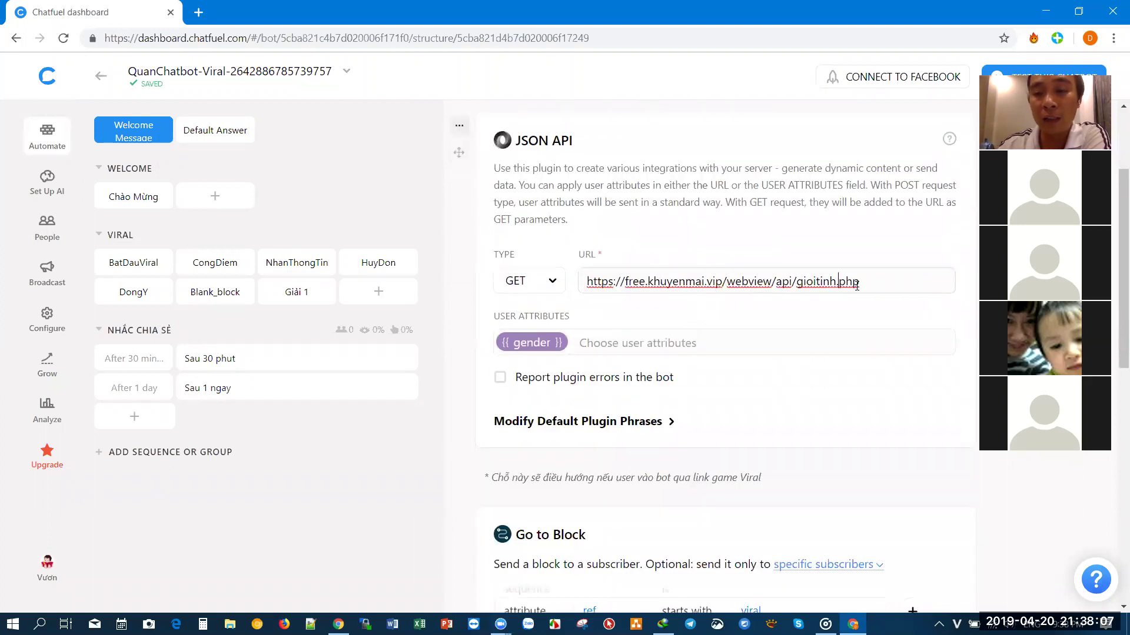
drag(871, 282, 583, 303)
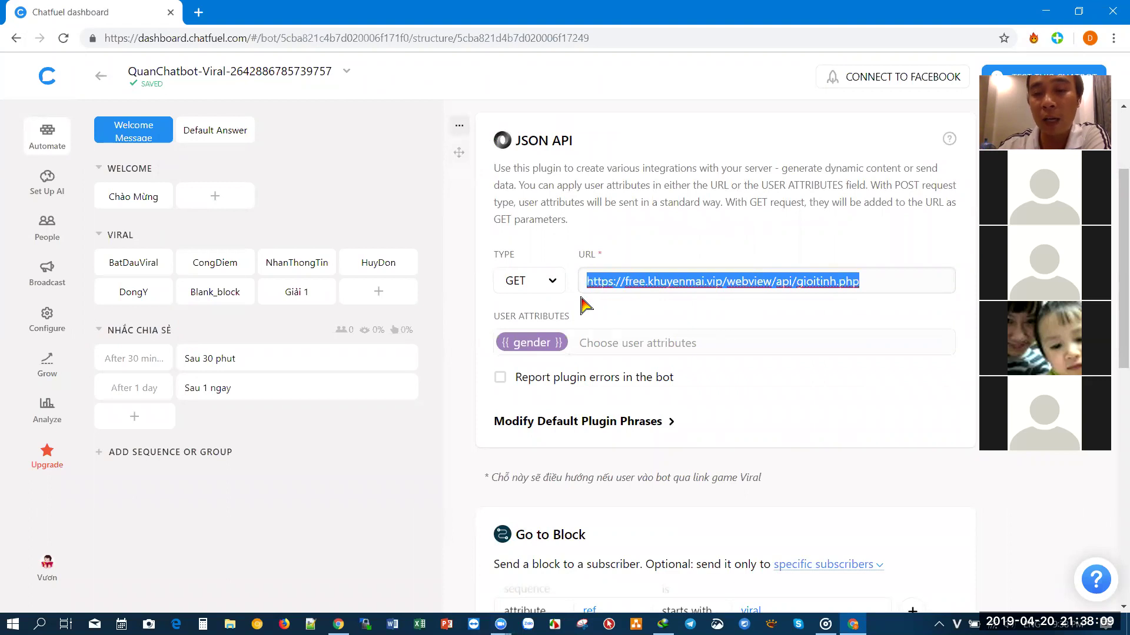
click(539, 287)
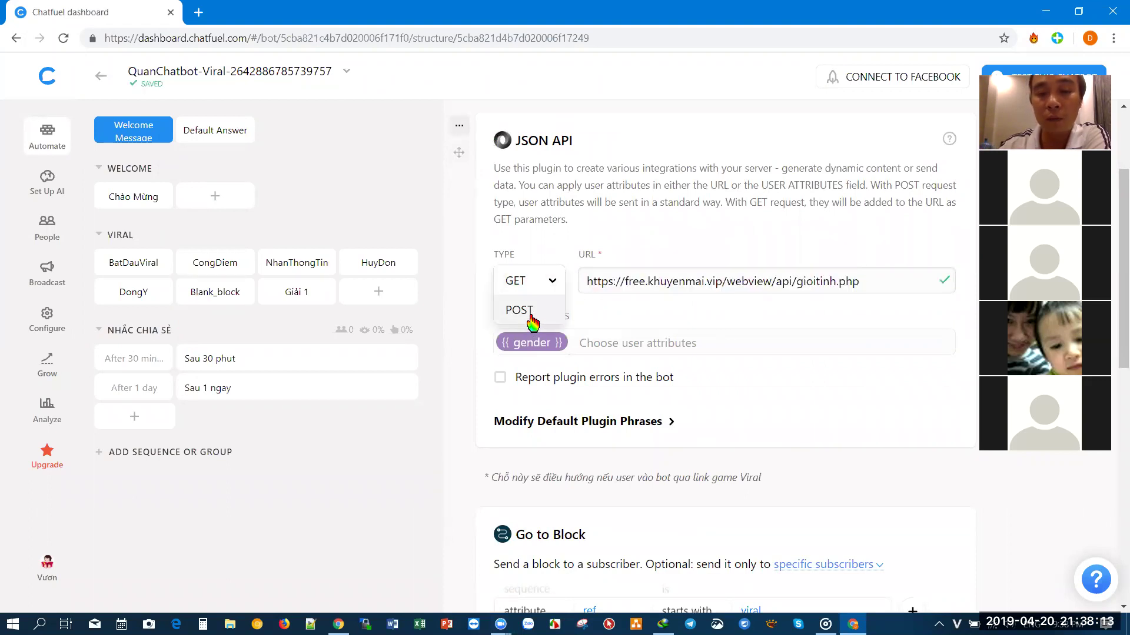
click(528, 313)
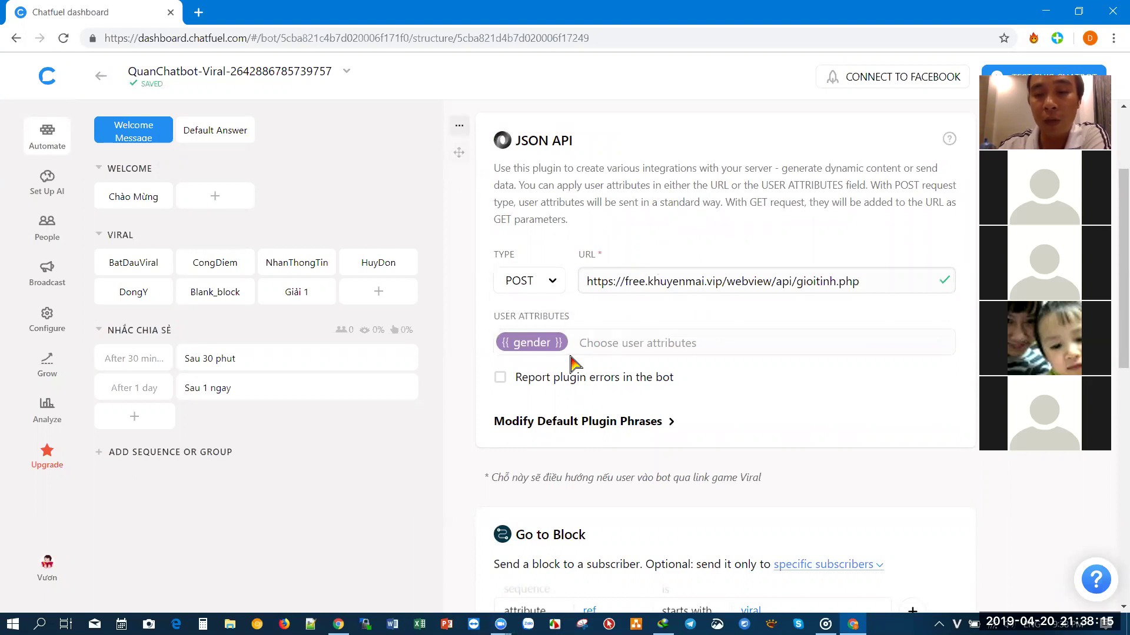
click(706, 281)
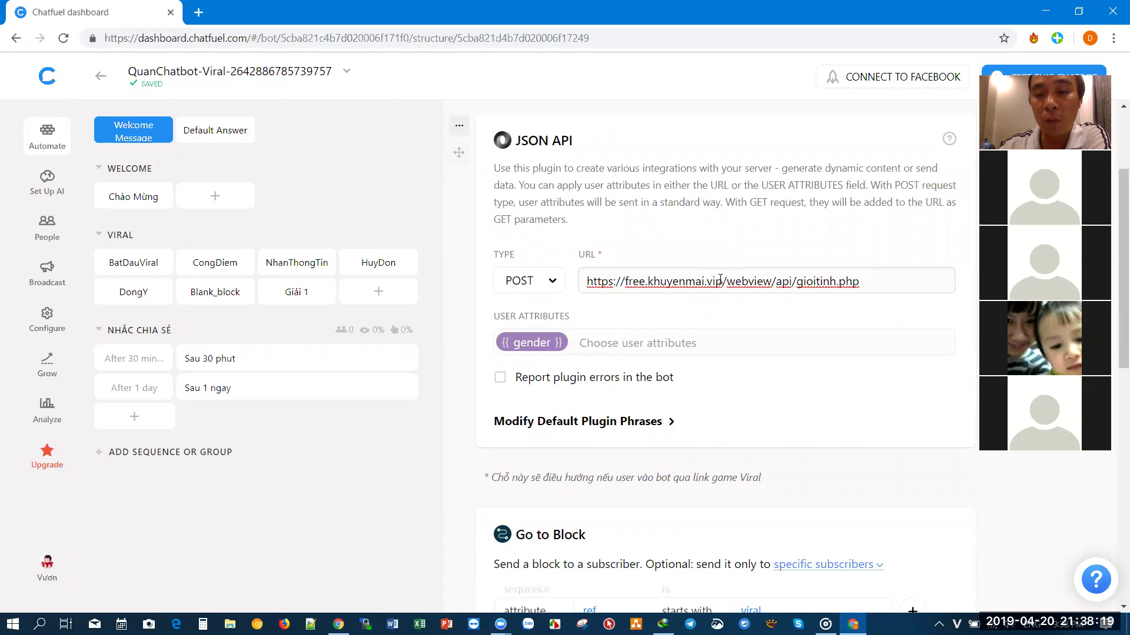
drag(723, 280, 588, 282)
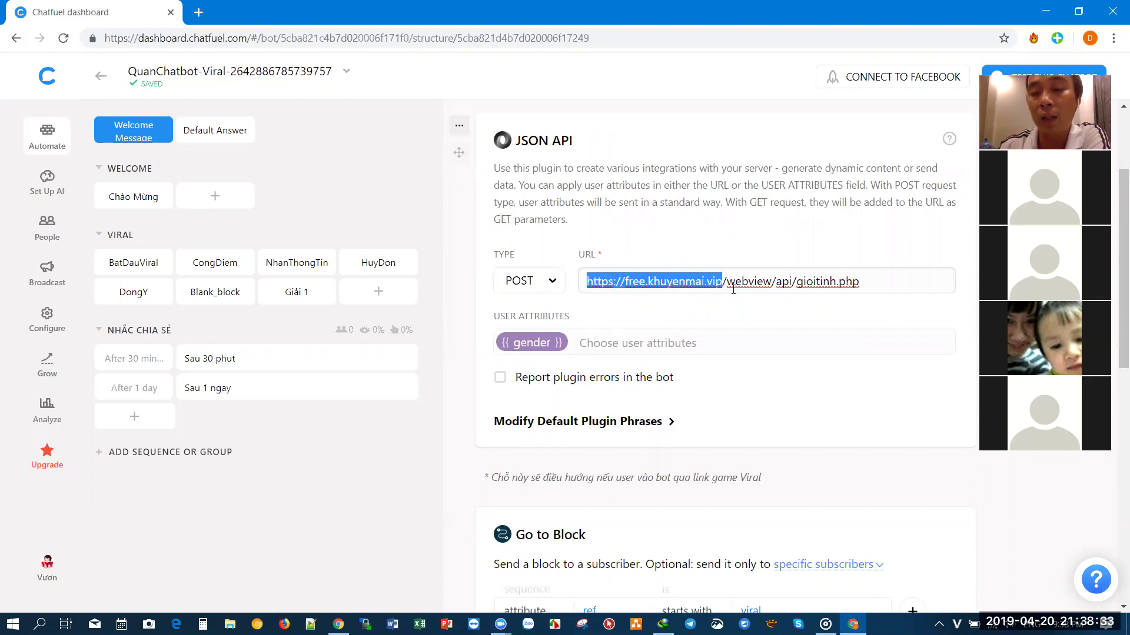
click(732, 290)
drag(588, 142, 515, 142)
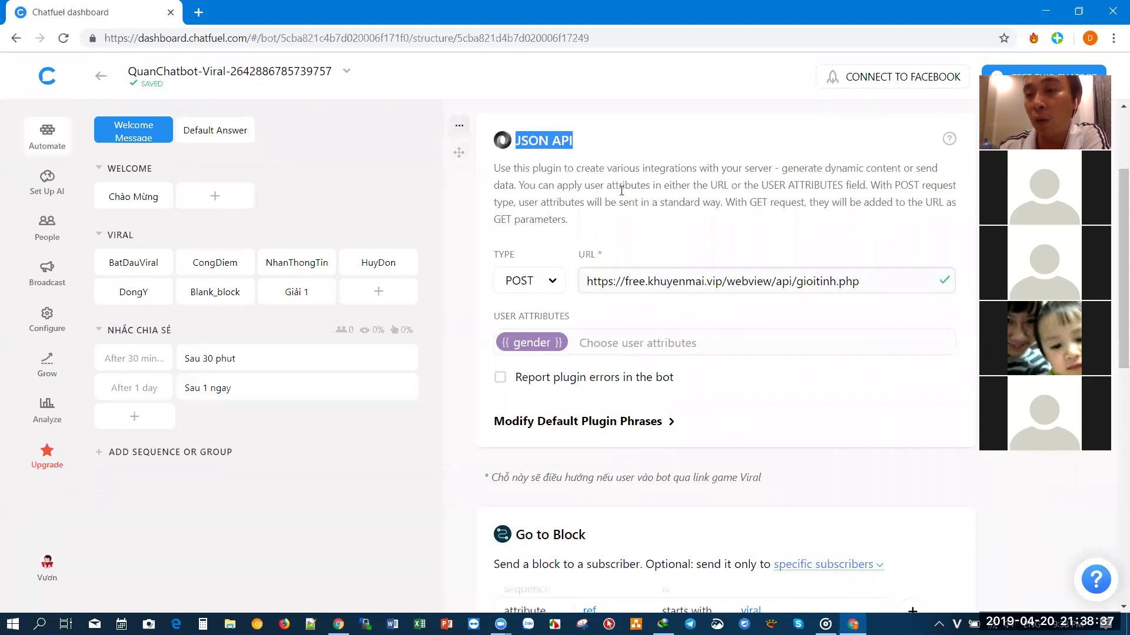
click(626, 227)
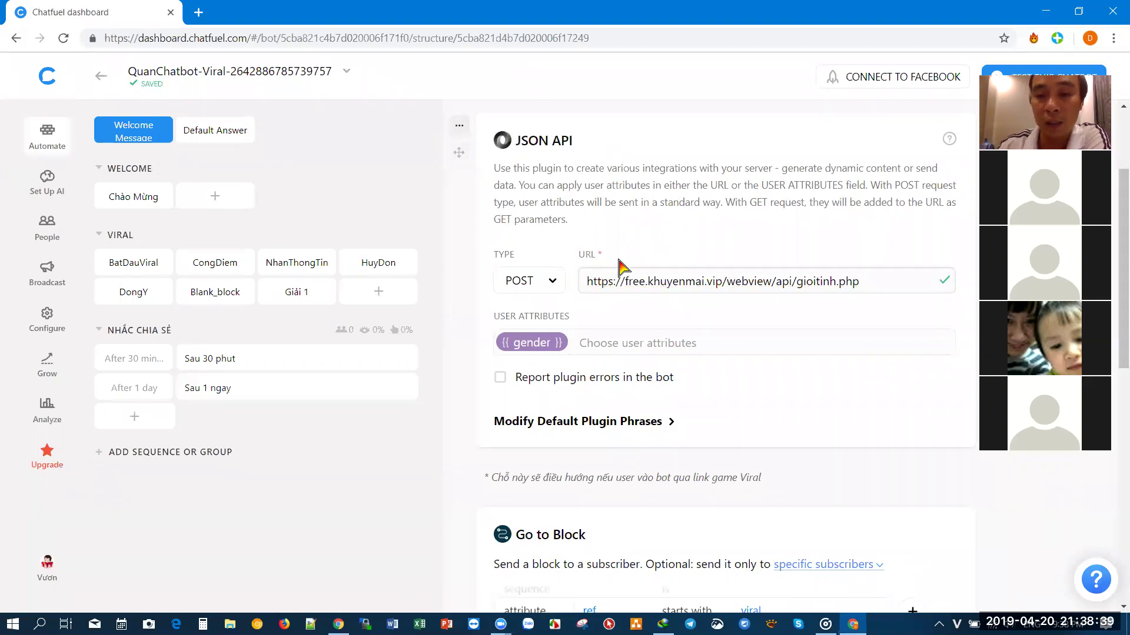
click(625, 277)
drag(624, 278, 706, 275)
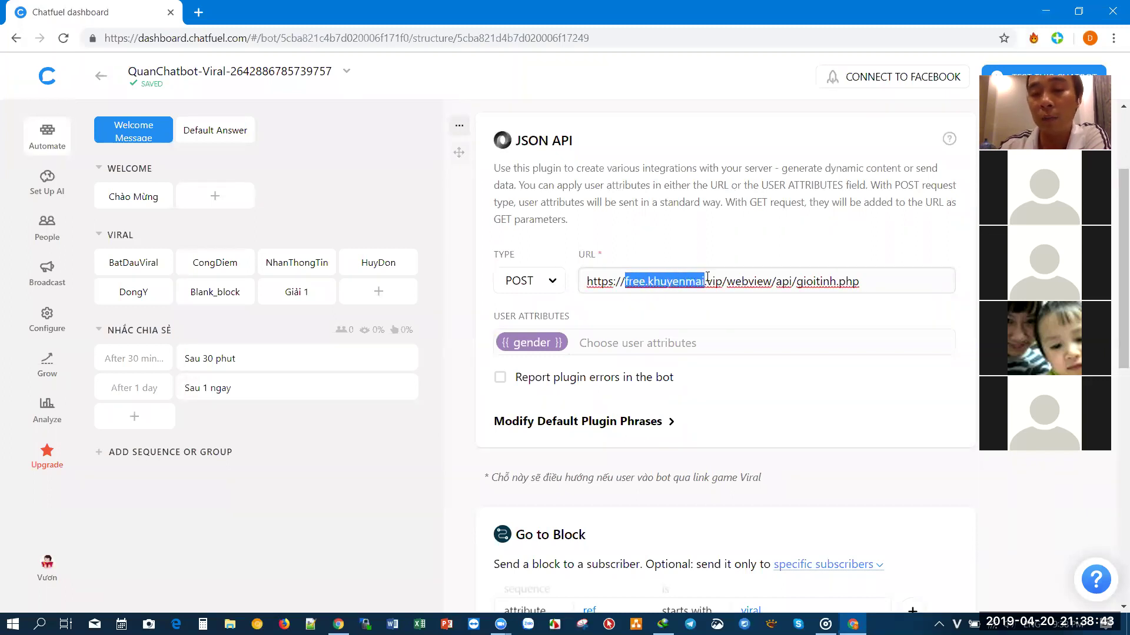
click(708, 277)
drag(585, 287, 880, 283)
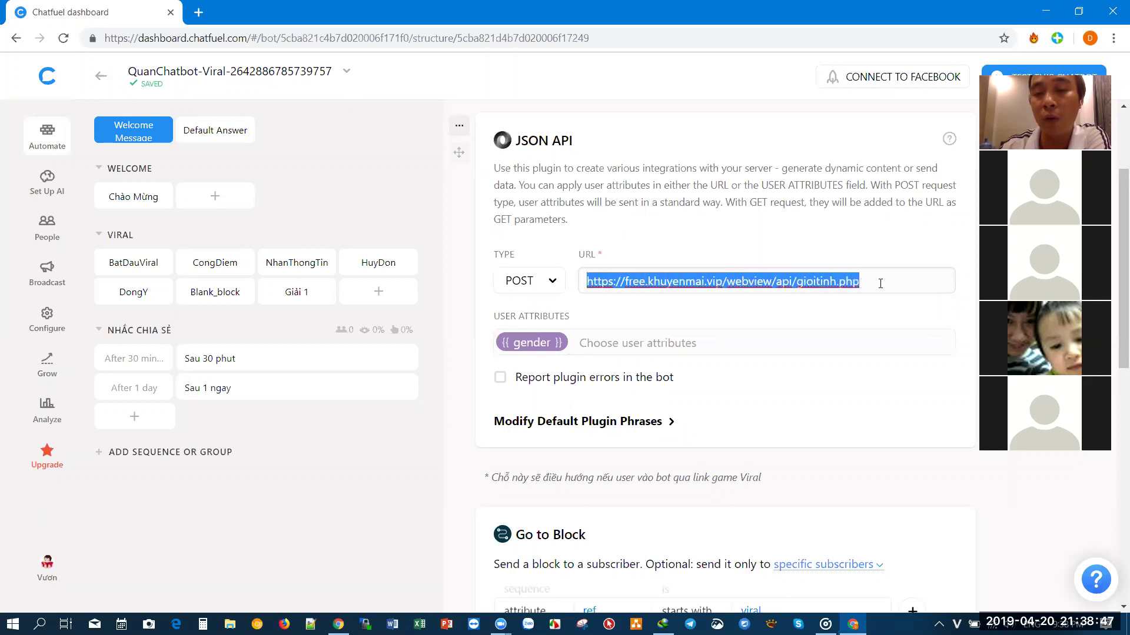
click(679, 281)
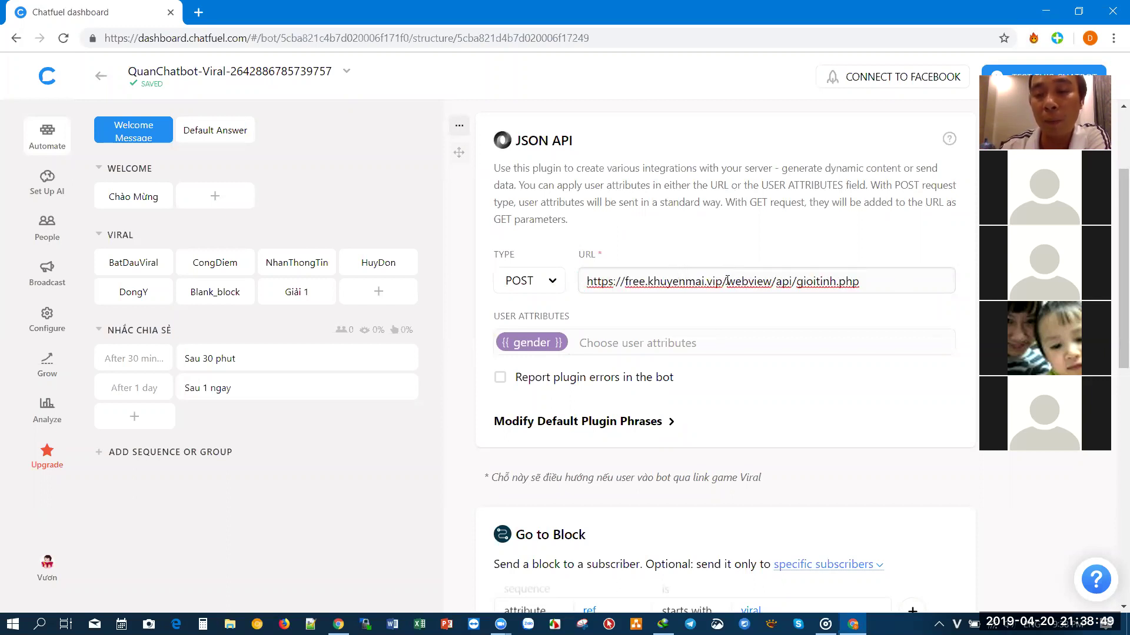
drag(728, 281, 913, 292)
click(708, 281)
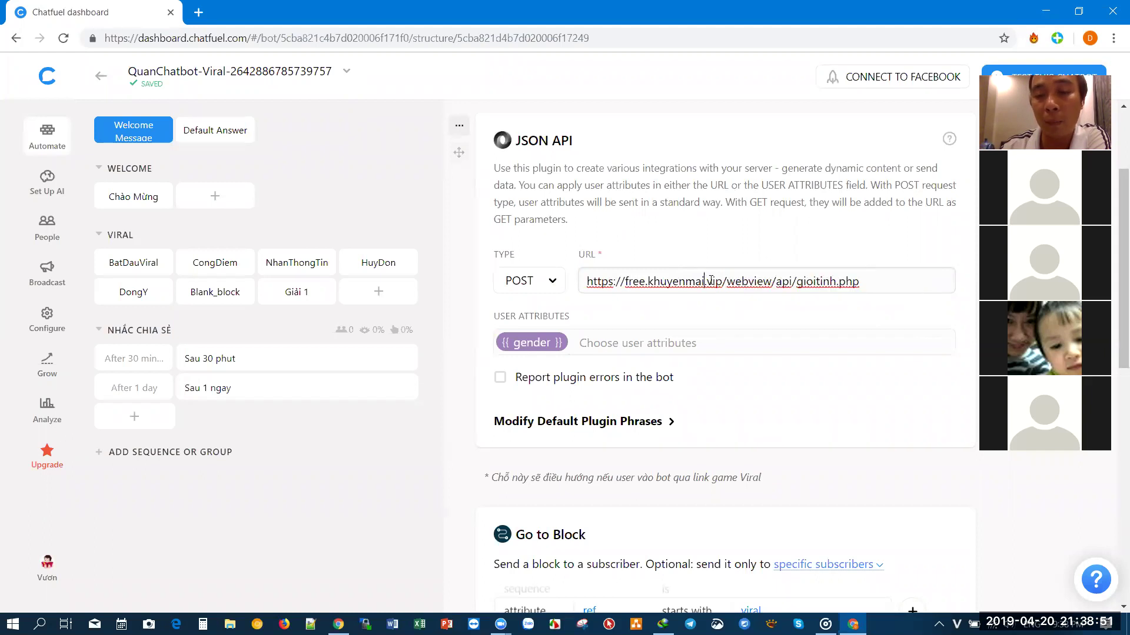
drag(722, 281, 629, 283)
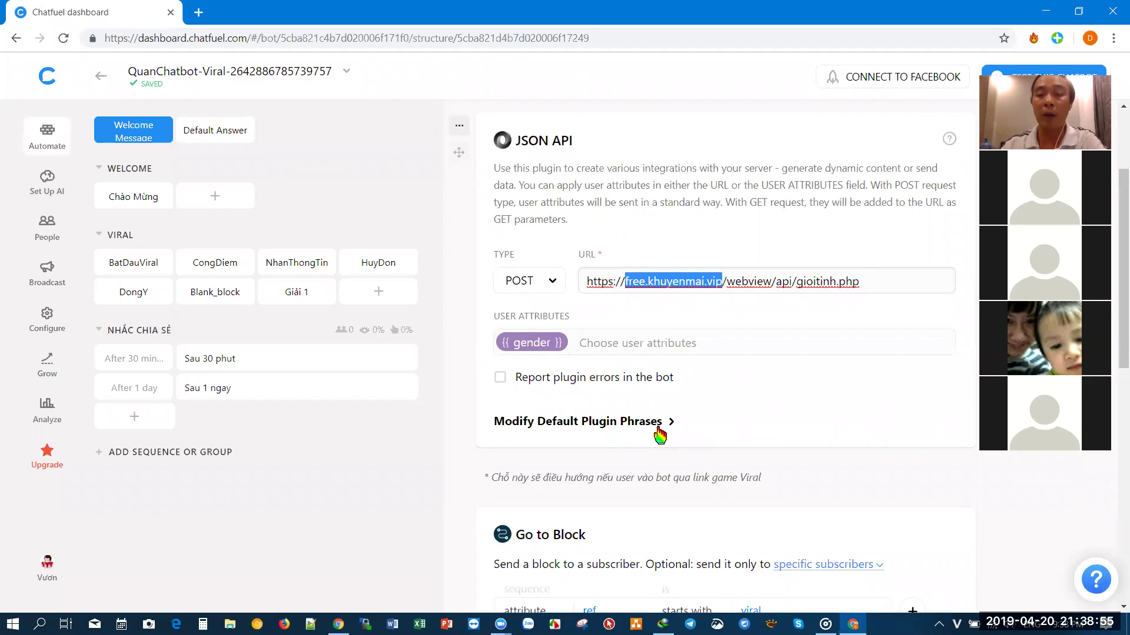
click(706, 282)
drag(705, 287, 626, 285)
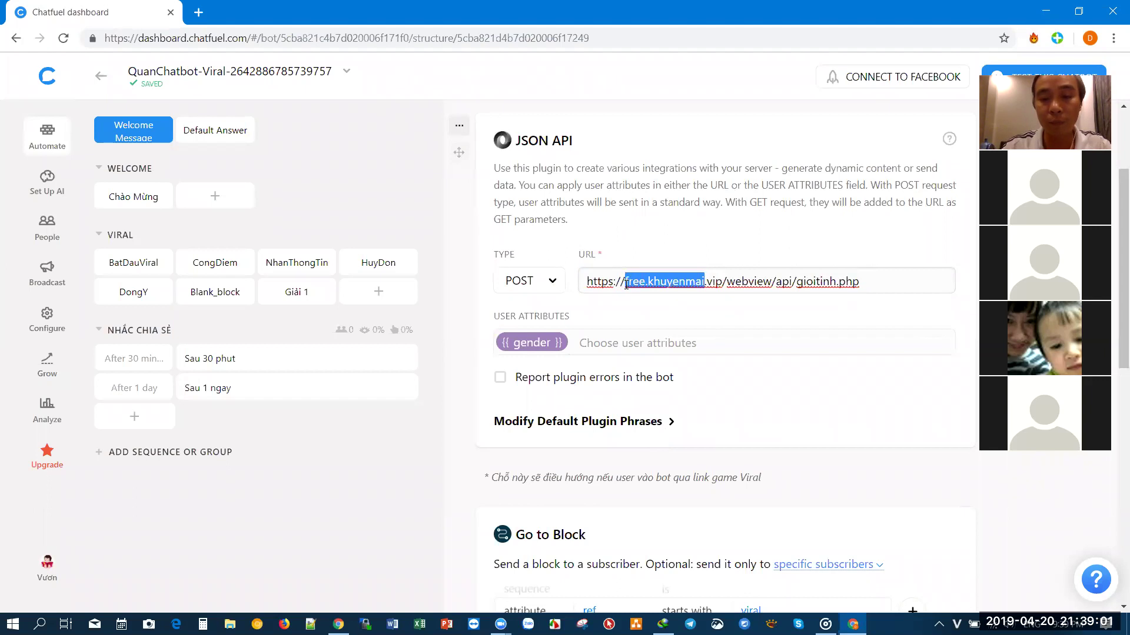
text(potchat)
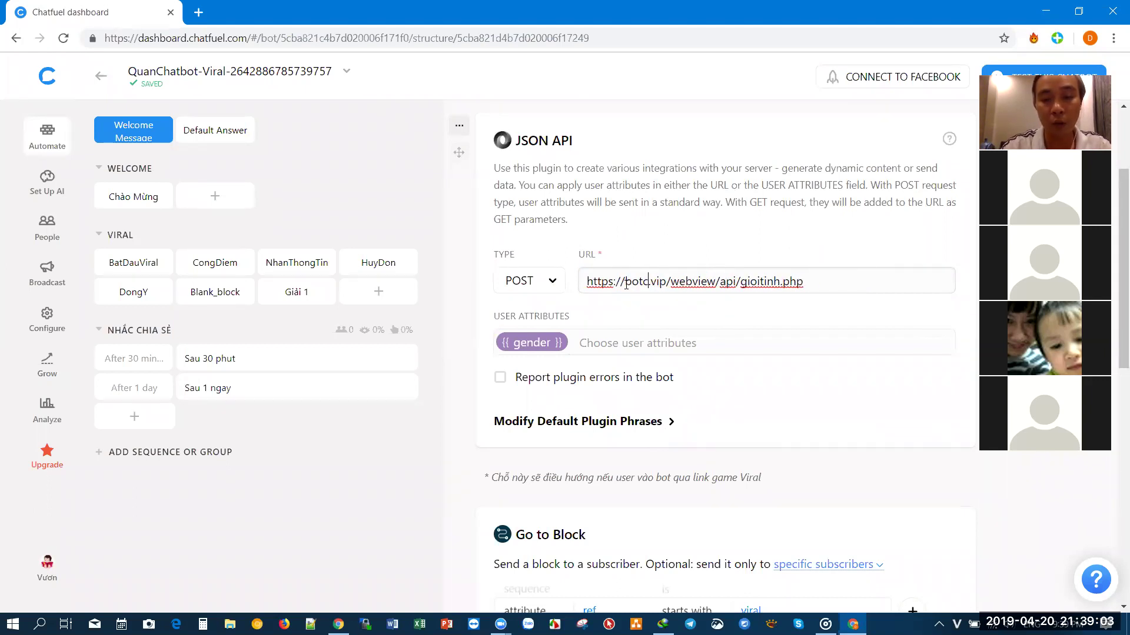
click(677, 255)
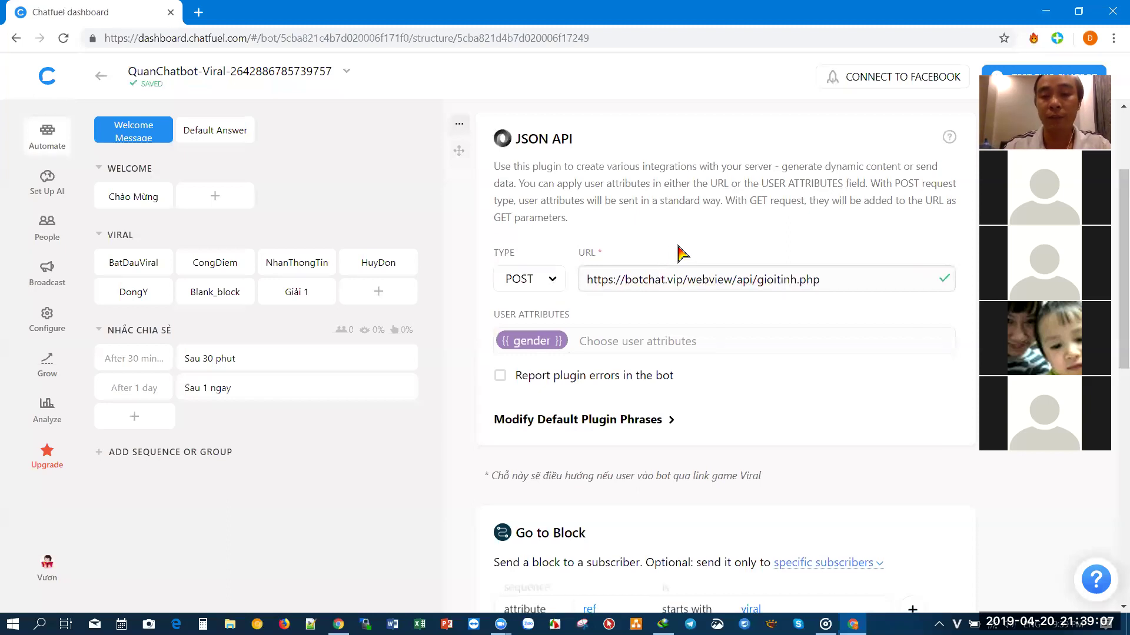
scroll(678, 246, down, 2)
scroll(676, 247, up, 2)
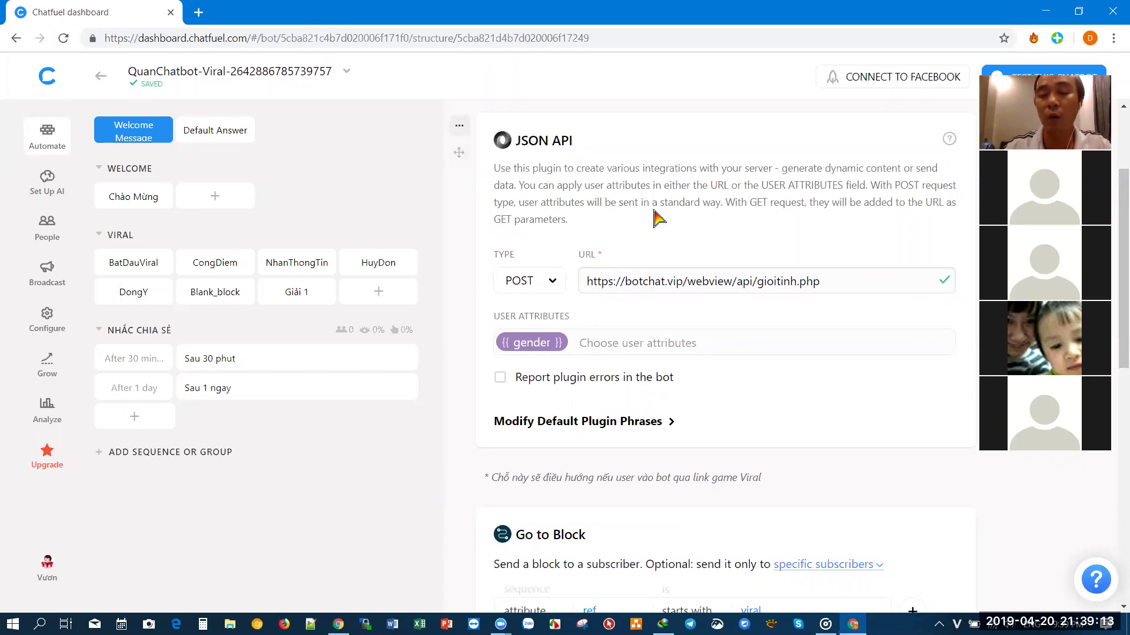
scroll(692, 287, down, 5)
scroll(696, 294, up, 7)
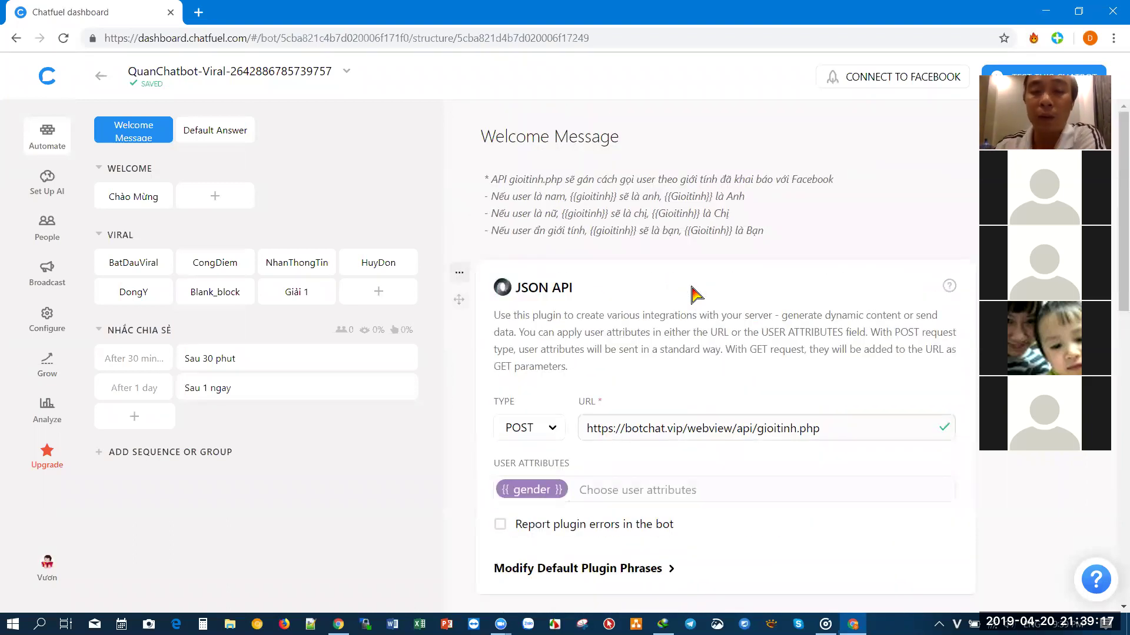
click(818, 425)
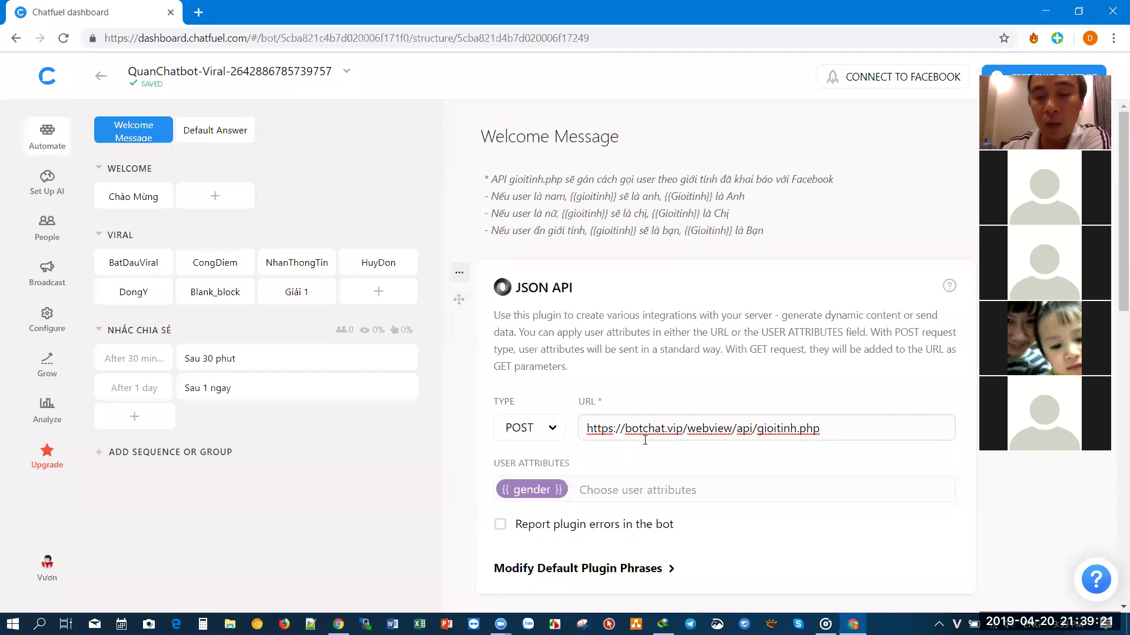
click(606, 196)
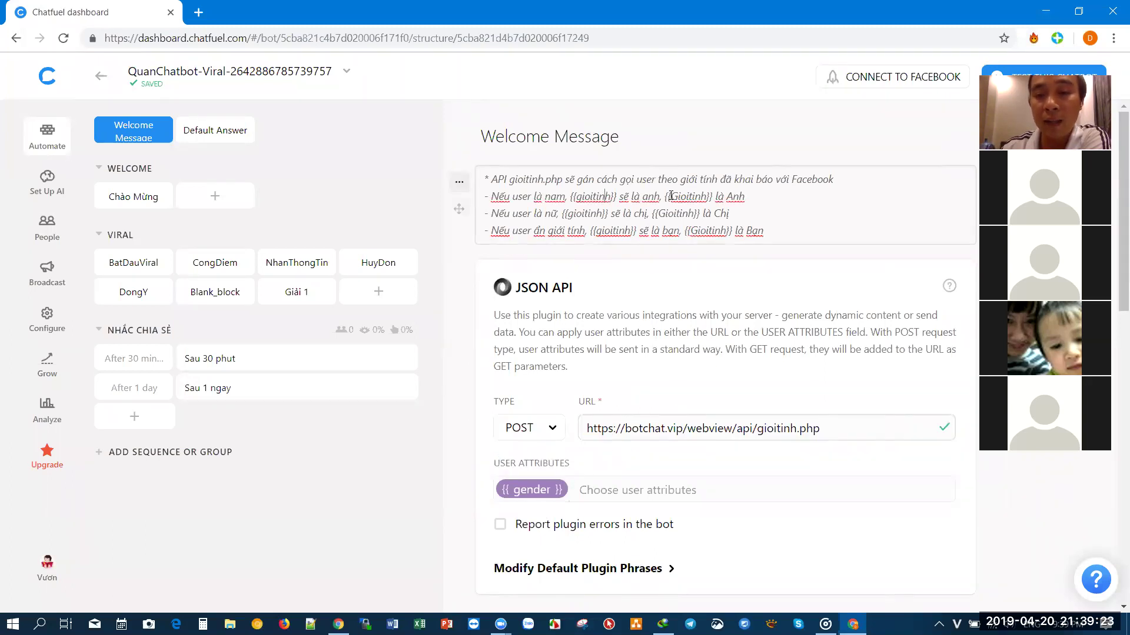
click(639, 213)
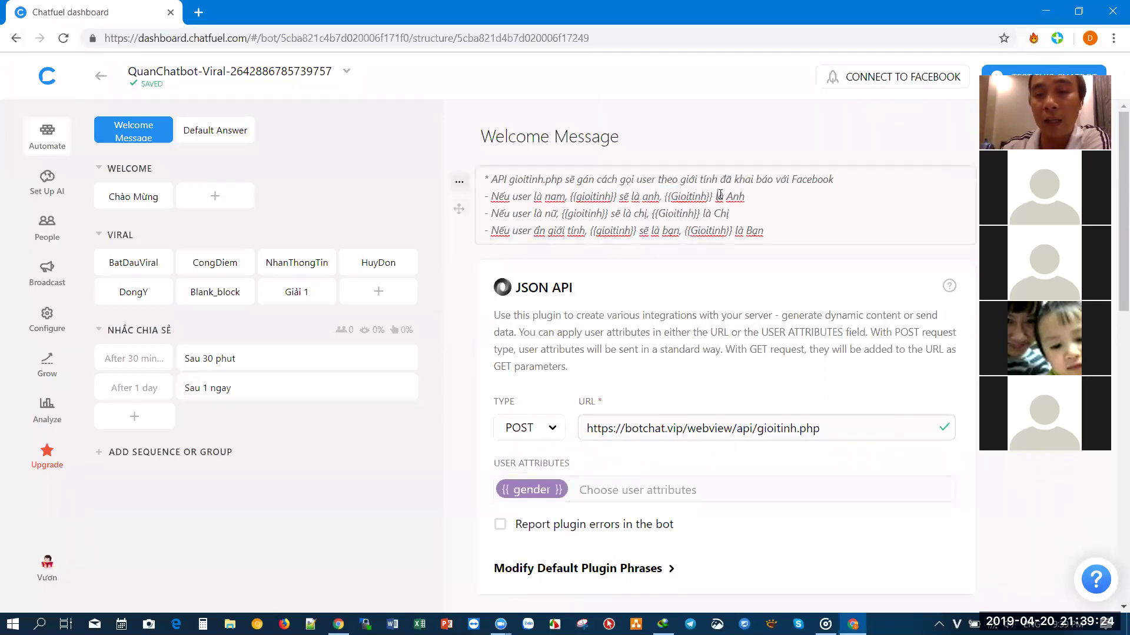
click(630, 230)
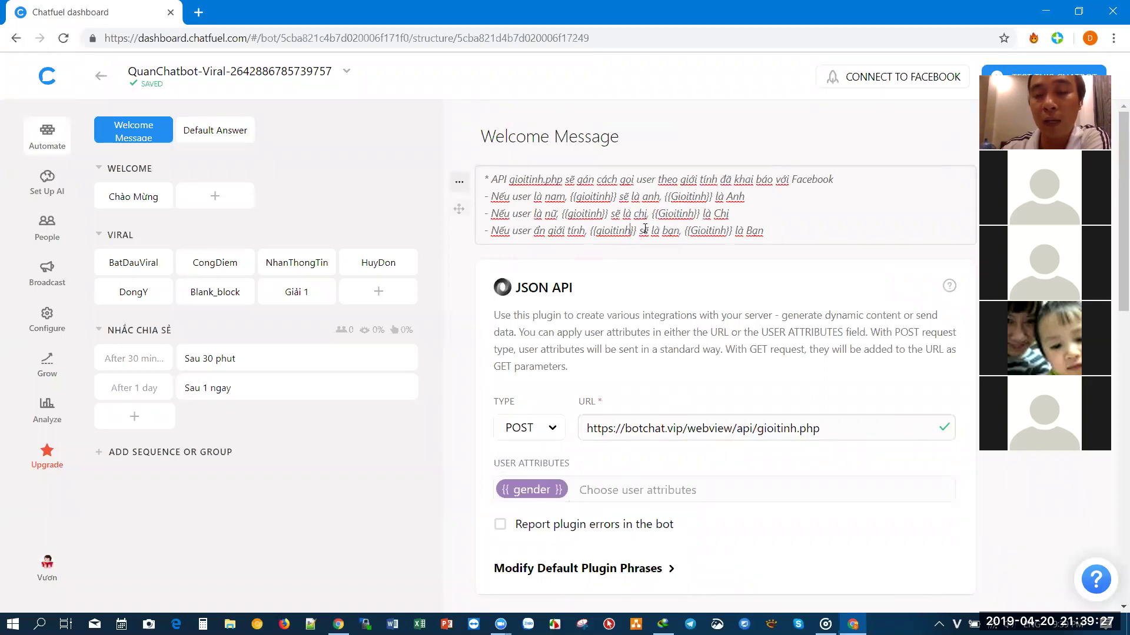
double_click(670, 230)
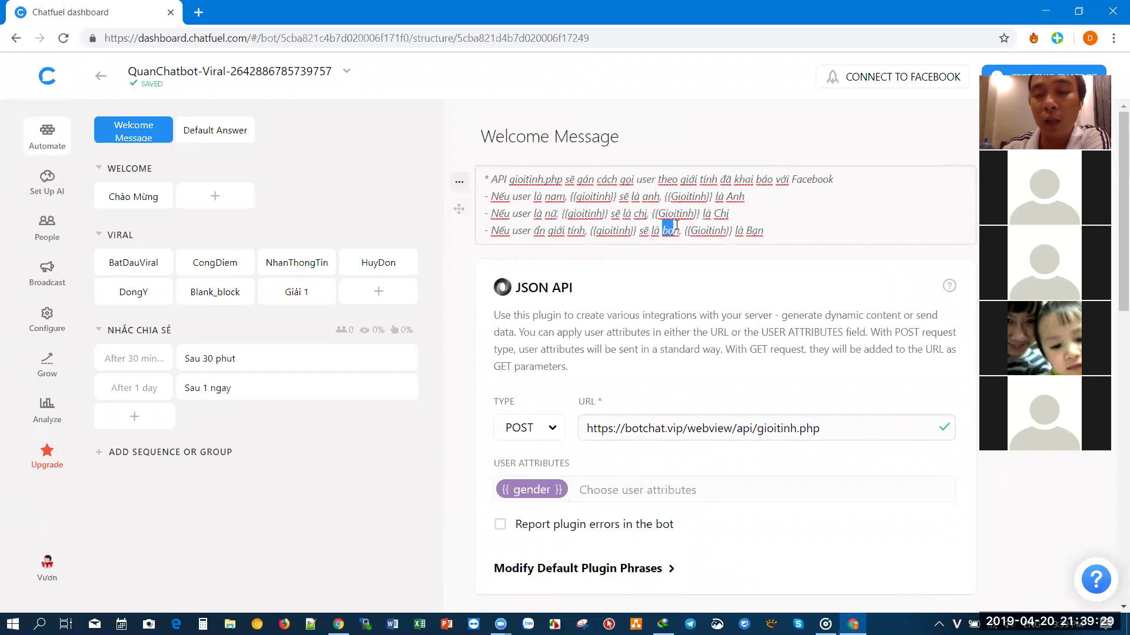
click(747, 233)
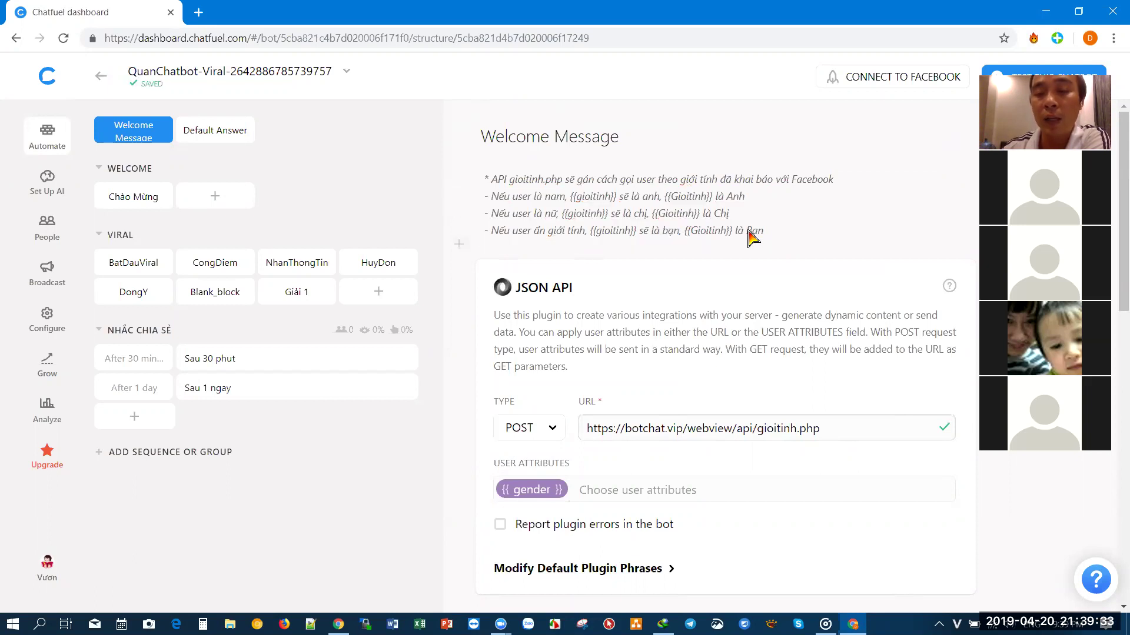
scroll(651, 157, down, 5)
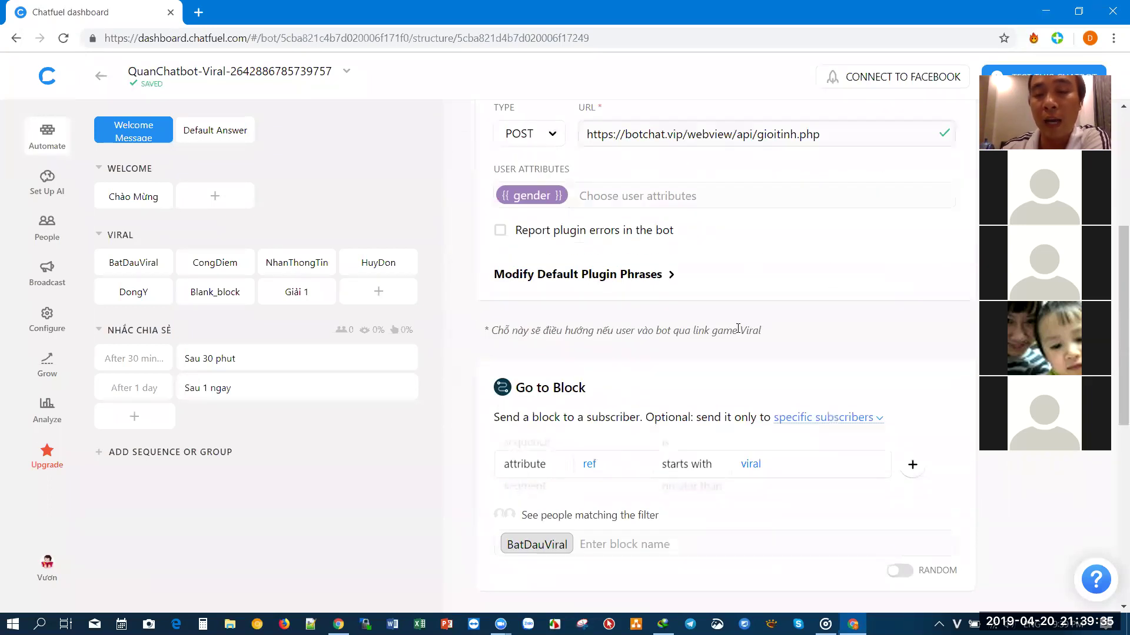
scroll(750, 320, up, 5)
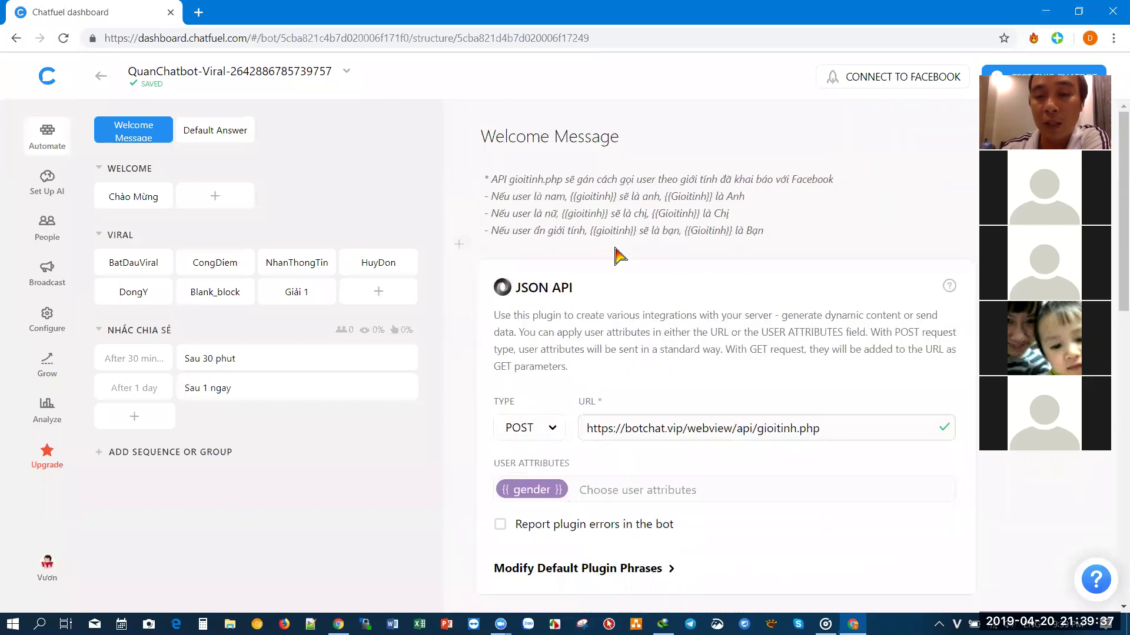
scroll(671, 369, down, 5)
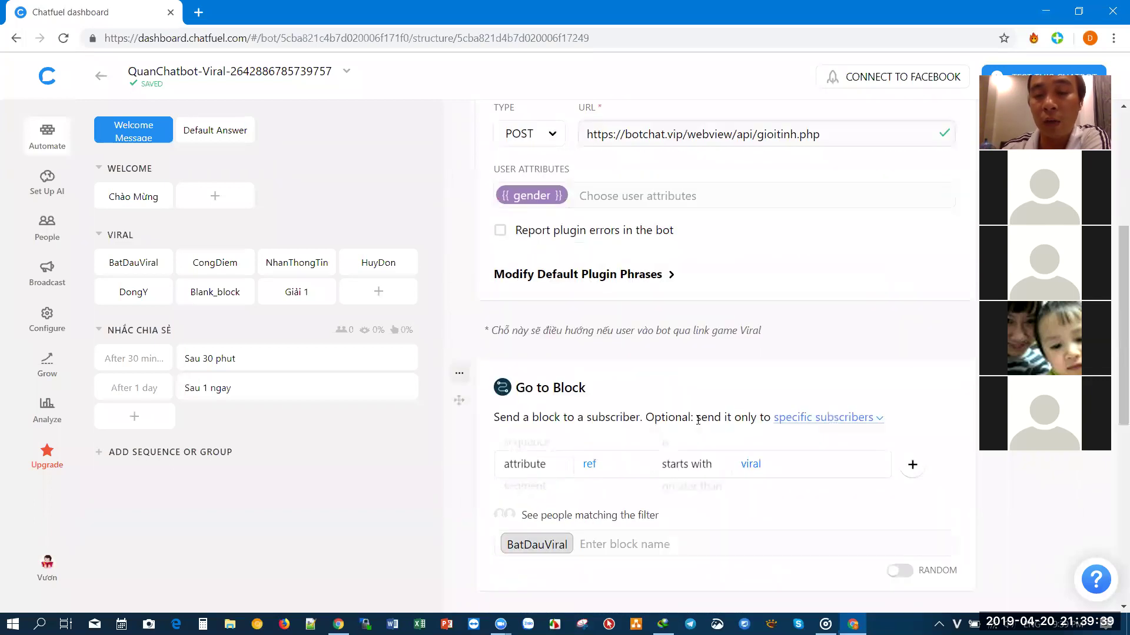
scroll(698, 420, down, 1)
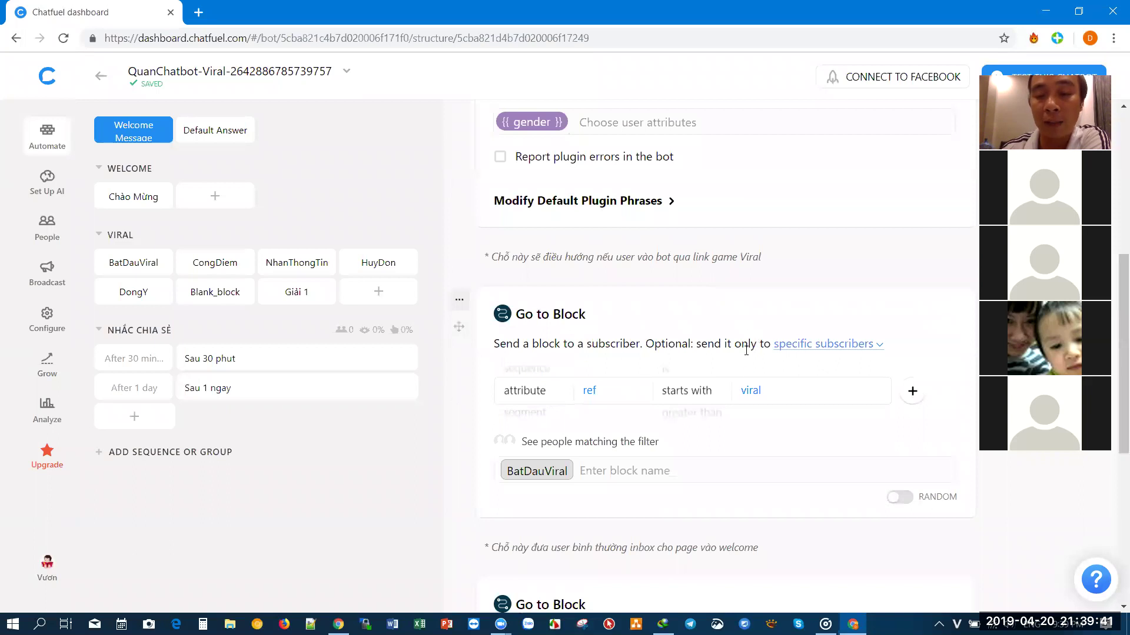
scroll(726, 416, down, 1)
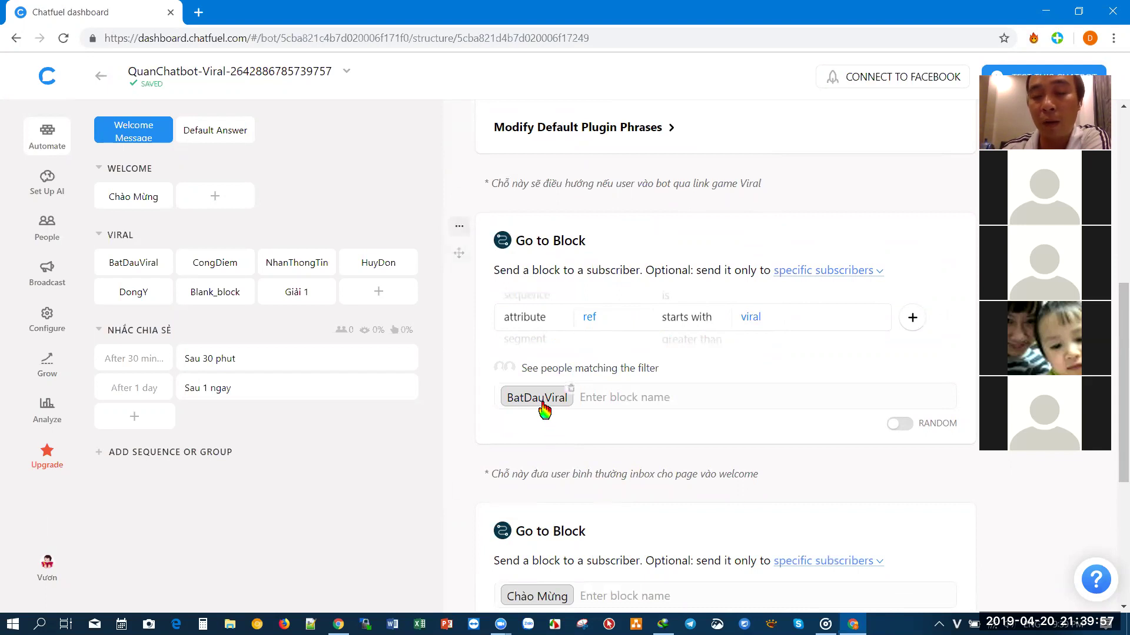
scroll(521, 395, down, 1)
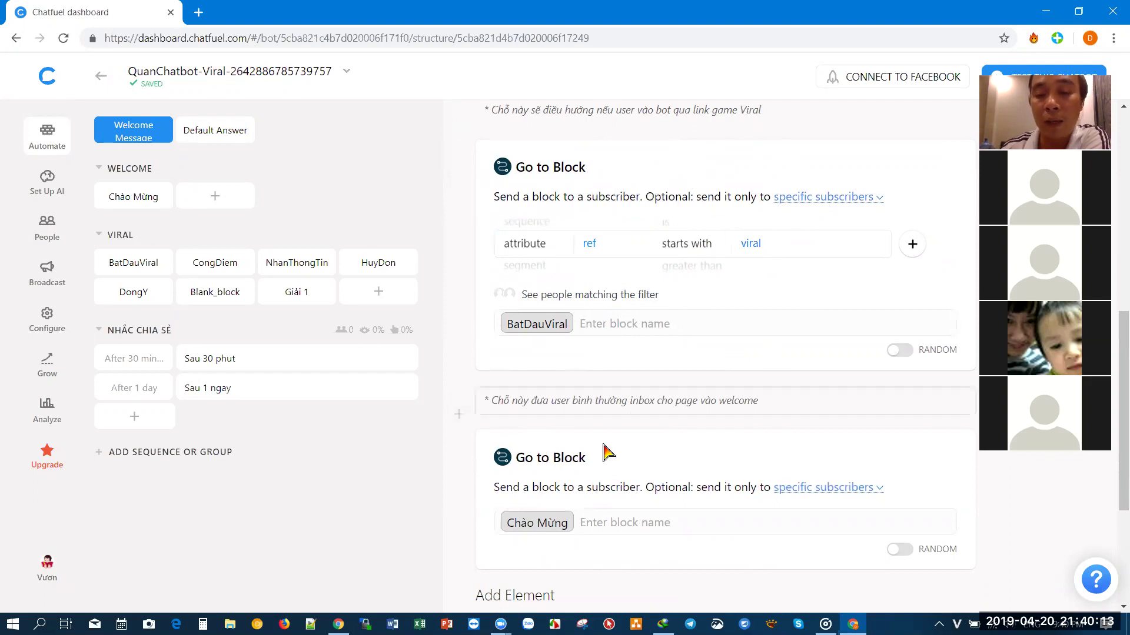
click(546, 528)
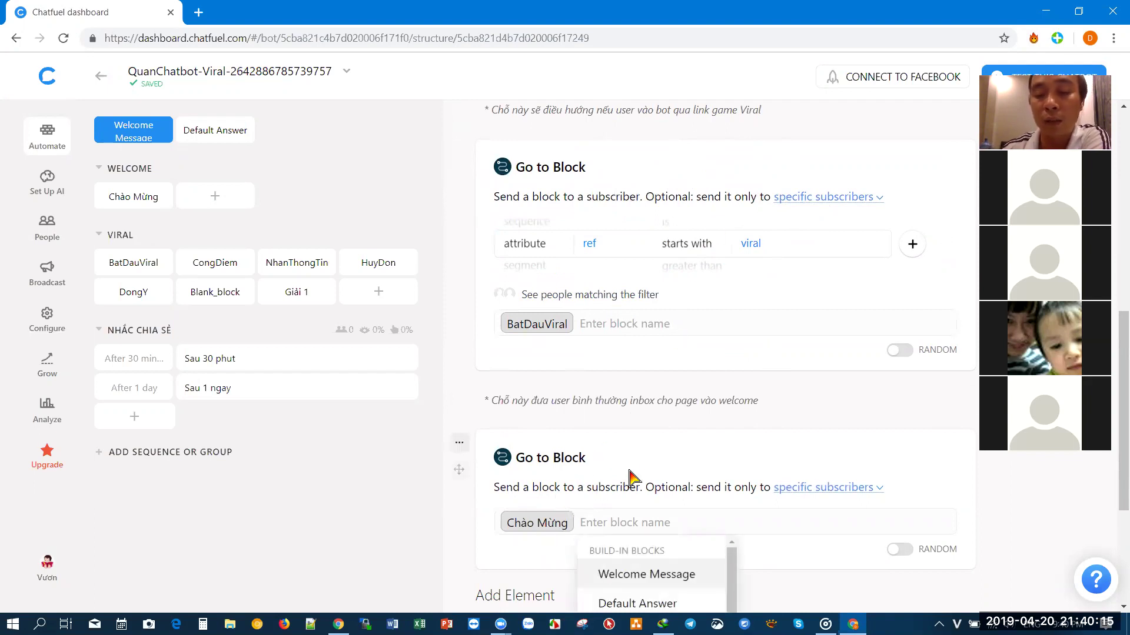
click(636, 448)
scroll(637, 448, up, 5)
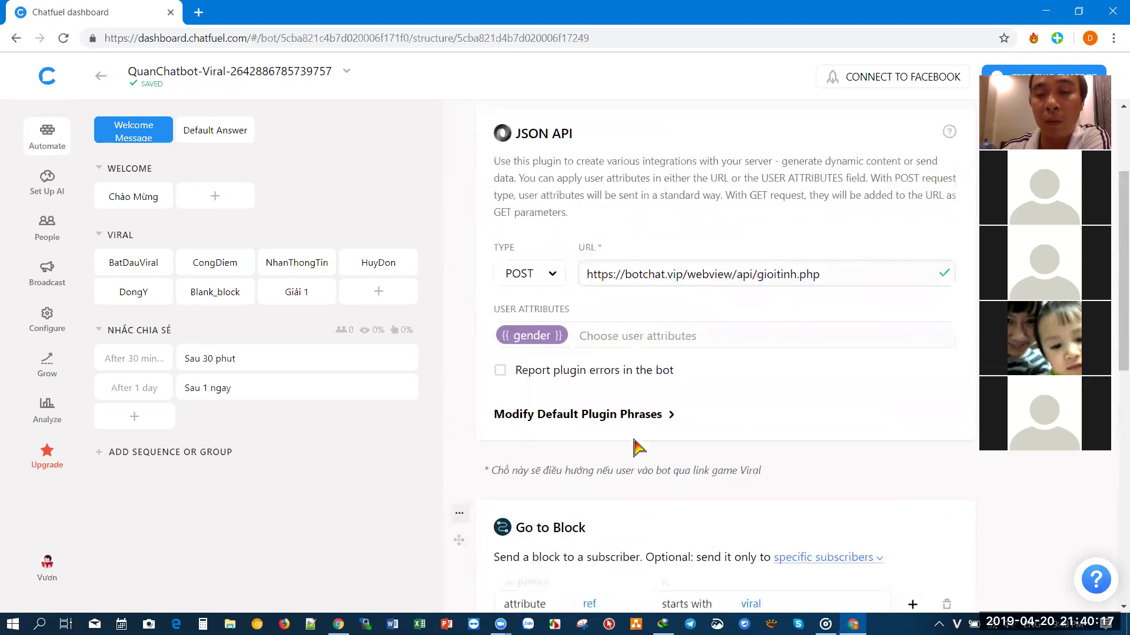
scroll(635, 448, down, 6)
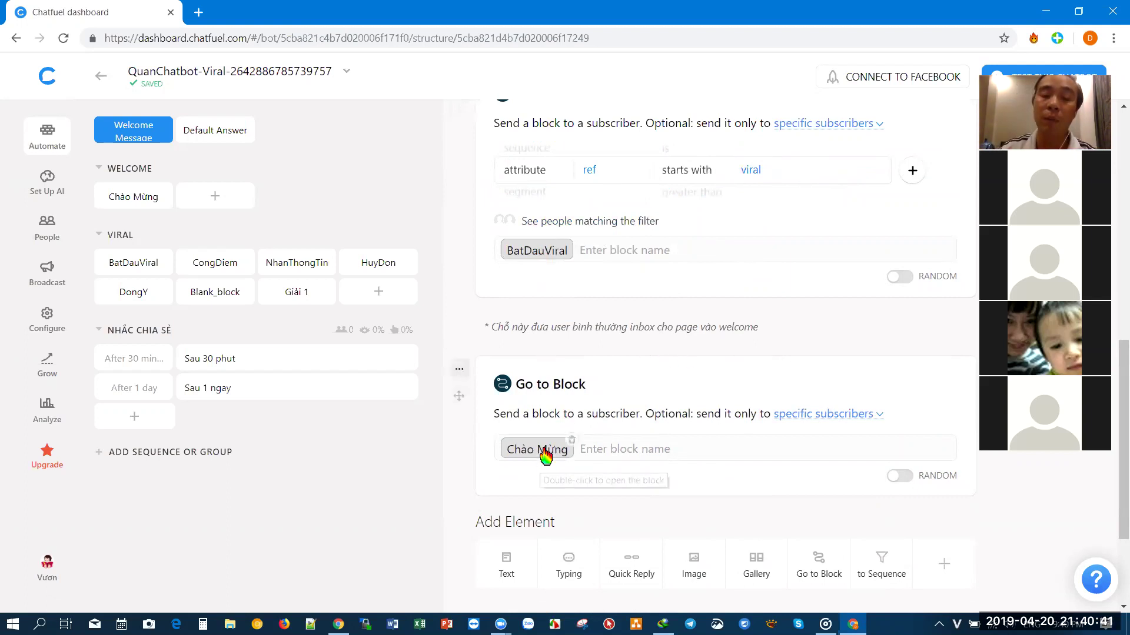
double_click(537, 465)
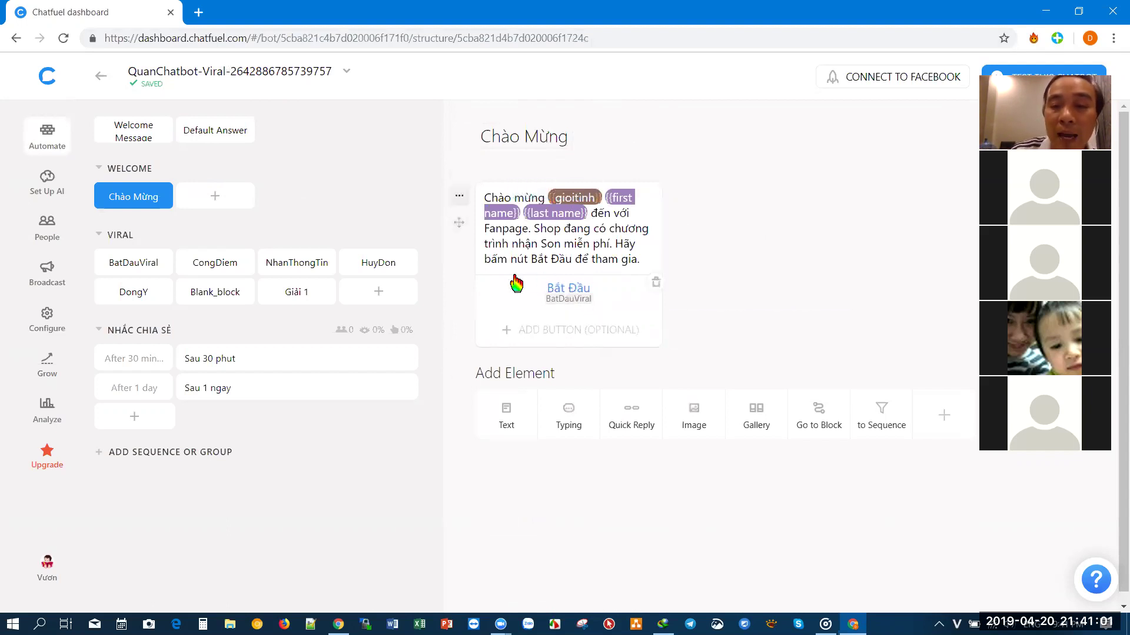
click(576, 297)
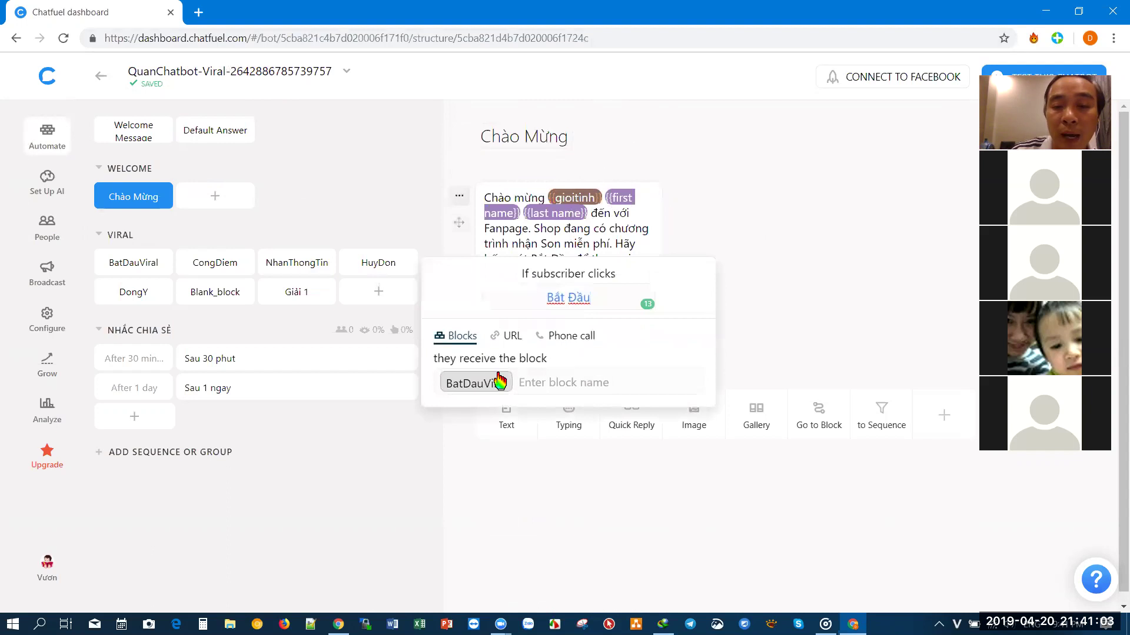
click(809, 304)
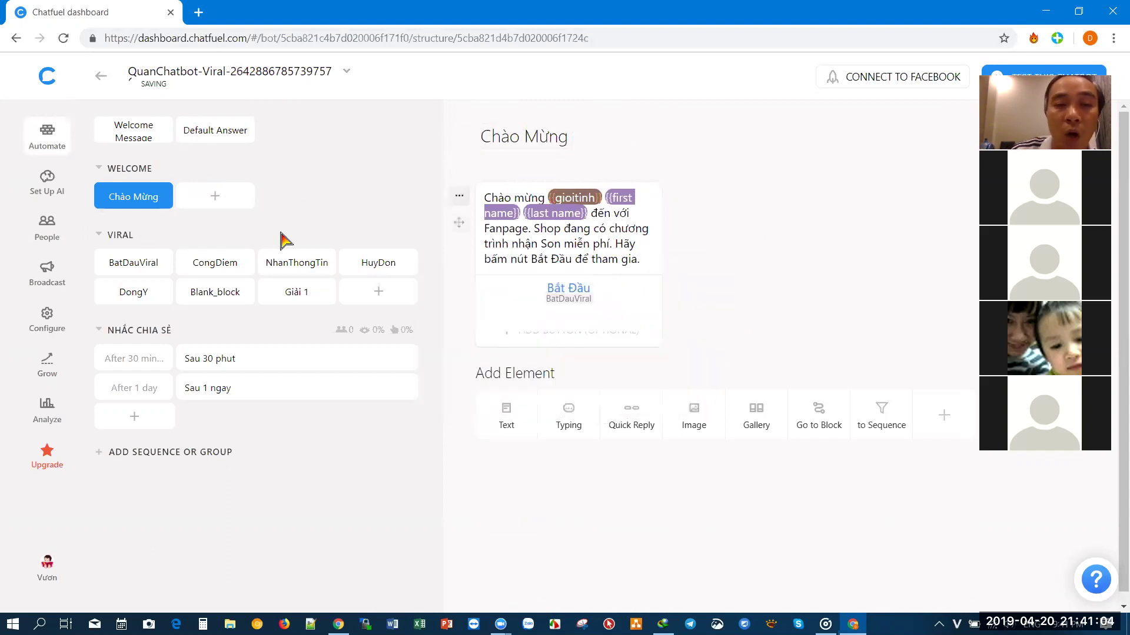
click(143, 143)
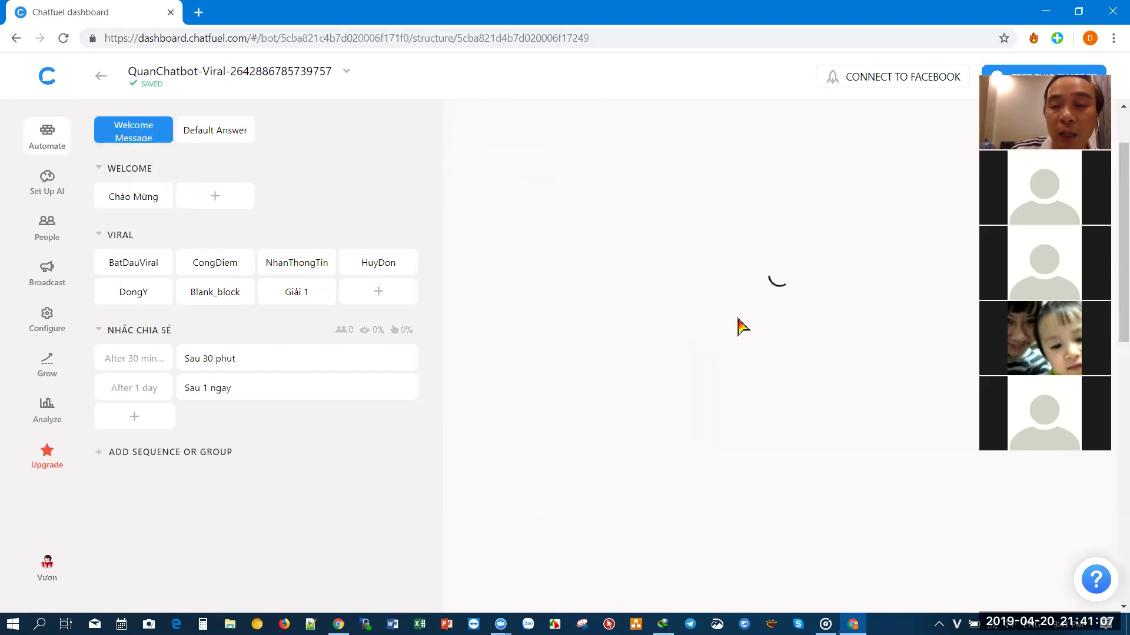
scroll(739, 327, down, 5)
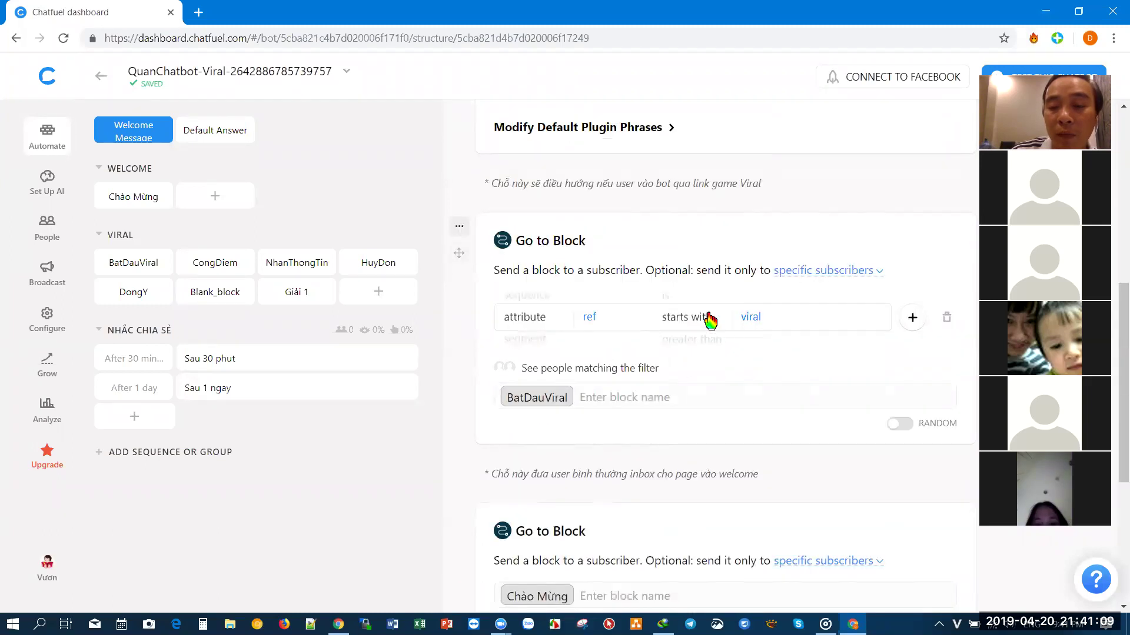
Open Chào Mừng and follow its Bắt Đầu button to the BatDauViral block.
double_click(535, 400)
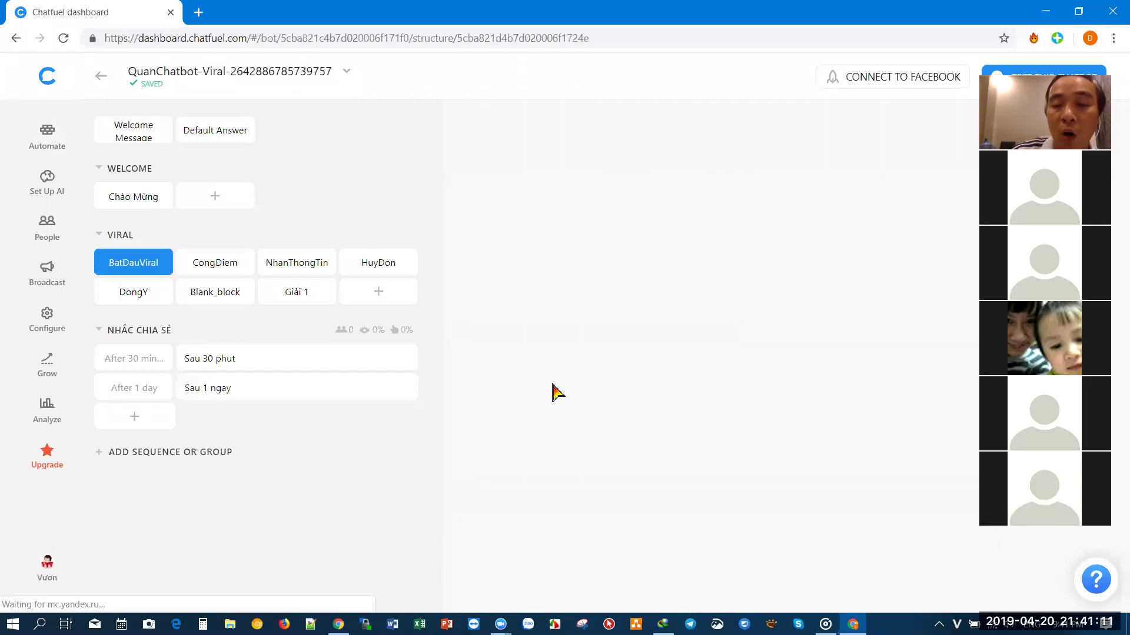
click(122, 207)
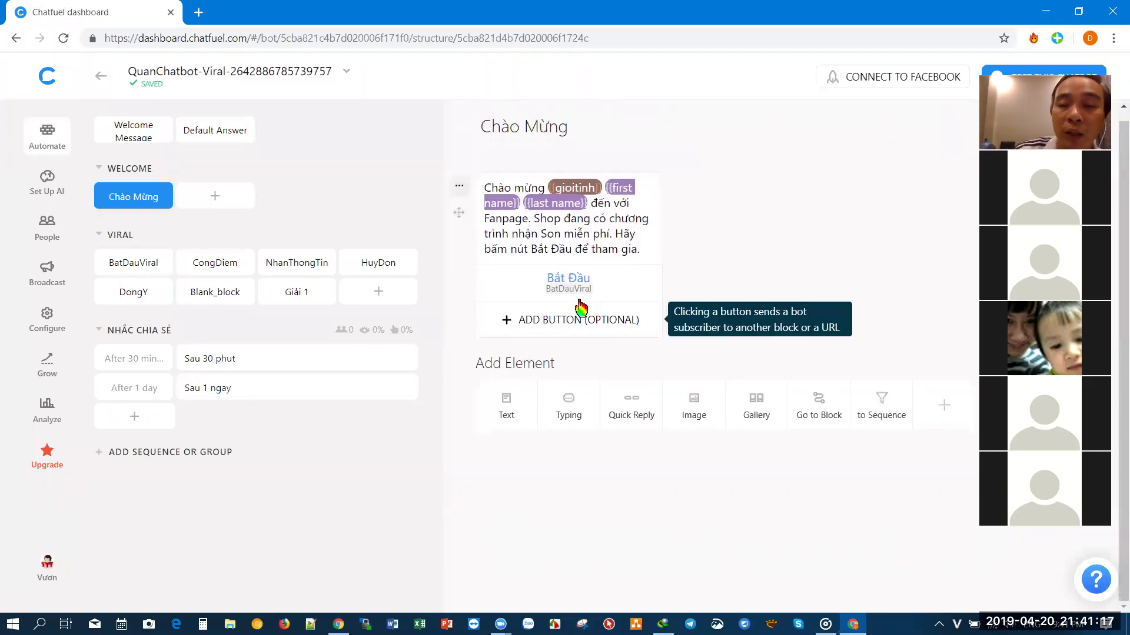
click(584, 295)
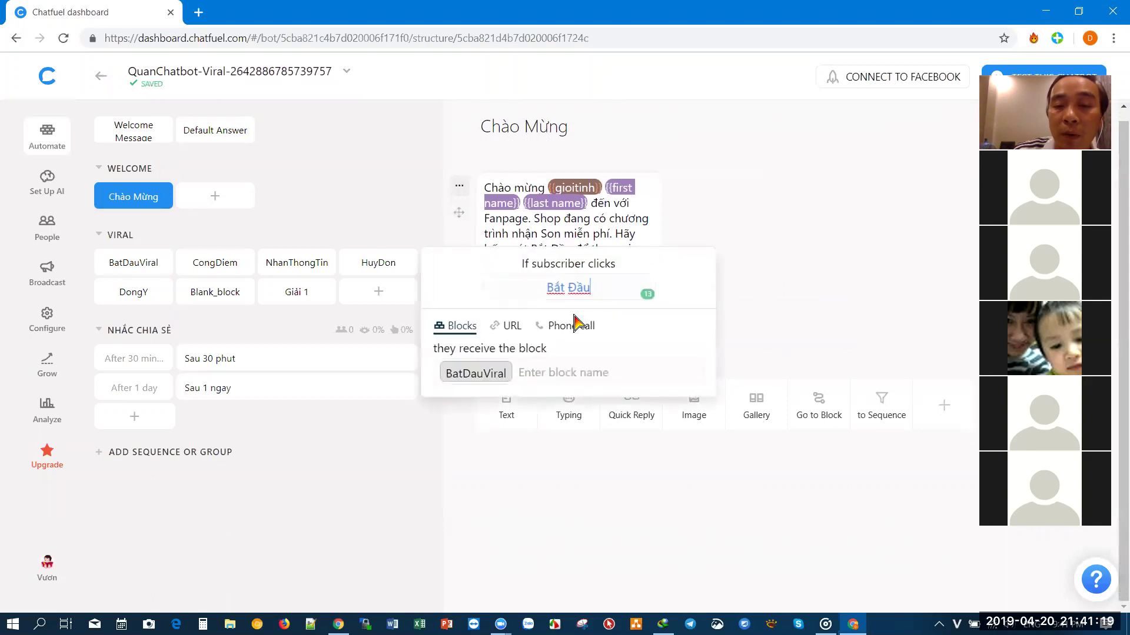
click(491, 375)
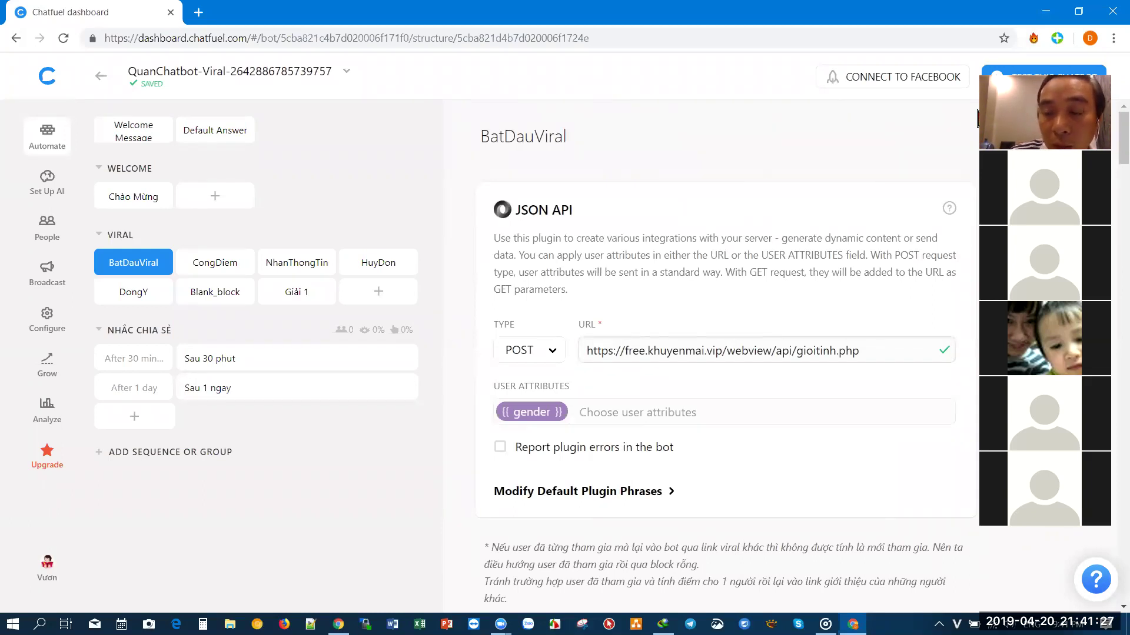
Inspect the gender JSON API URL and the rule sending thamgia = VIRAL01 to Blank_block.
scroll(978, 117, down, 1)
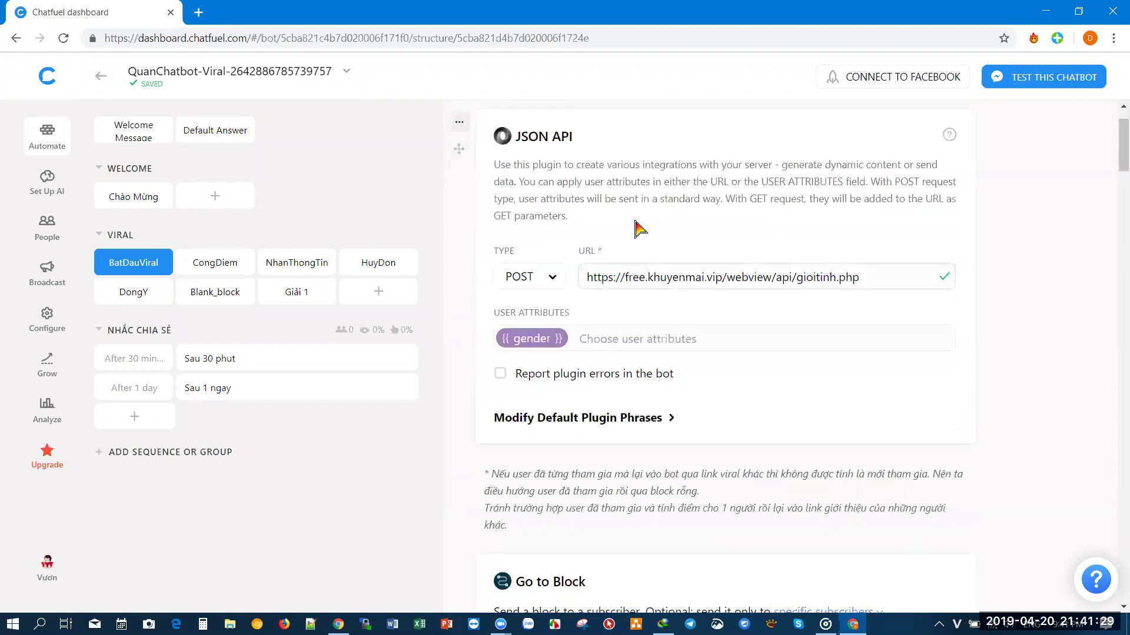
click(726, 276)
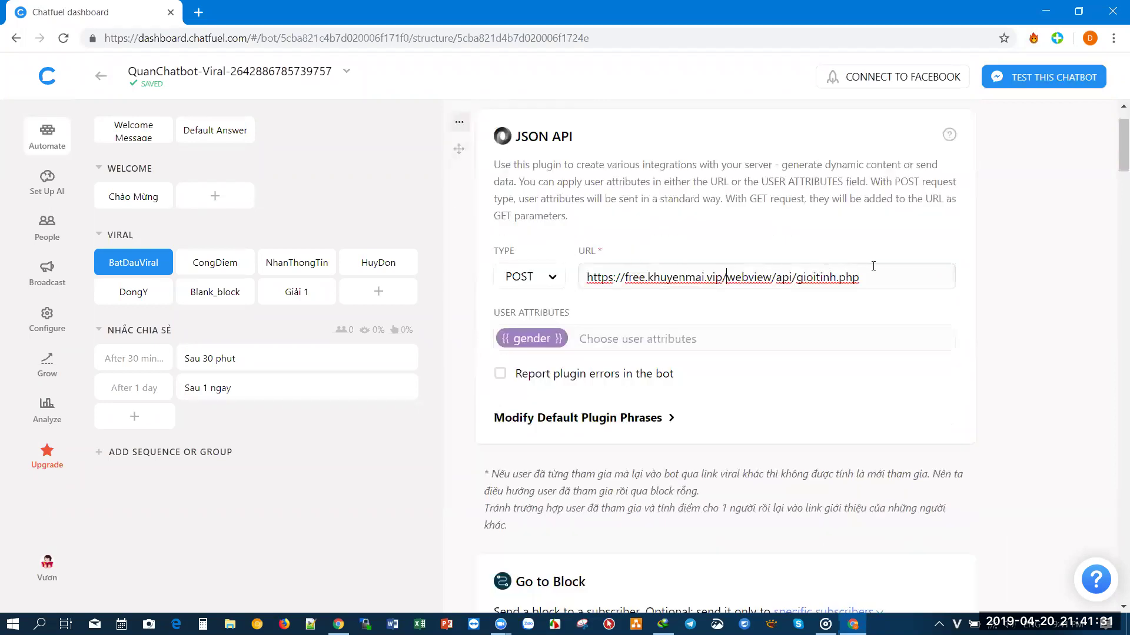
drag(877, 278, 551, 285)
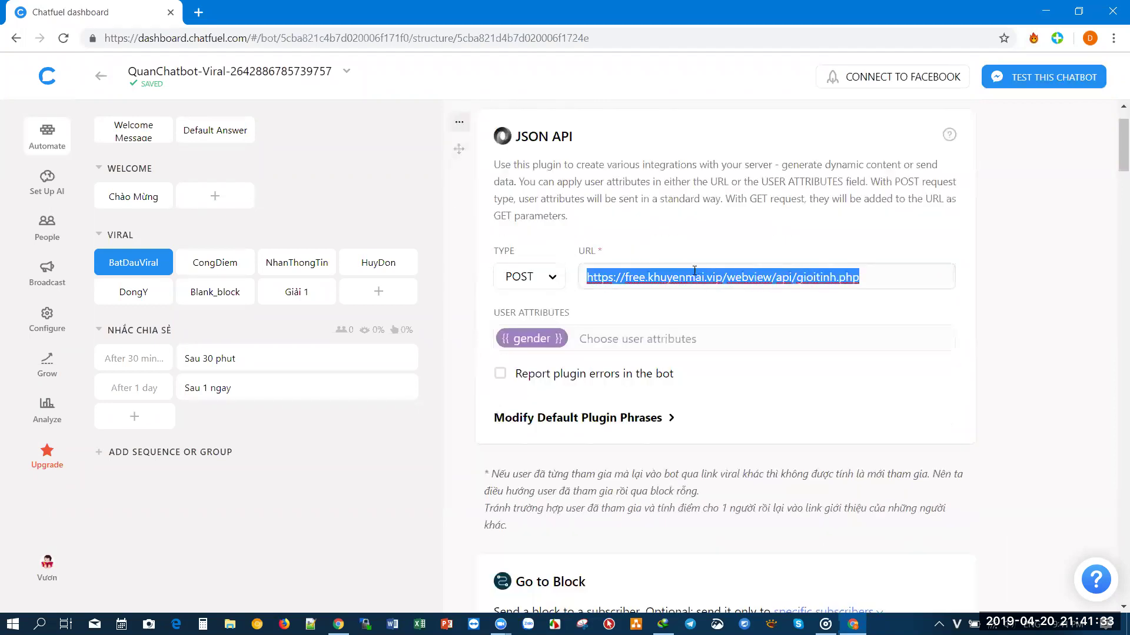
scroll(701, 267, up, 1)
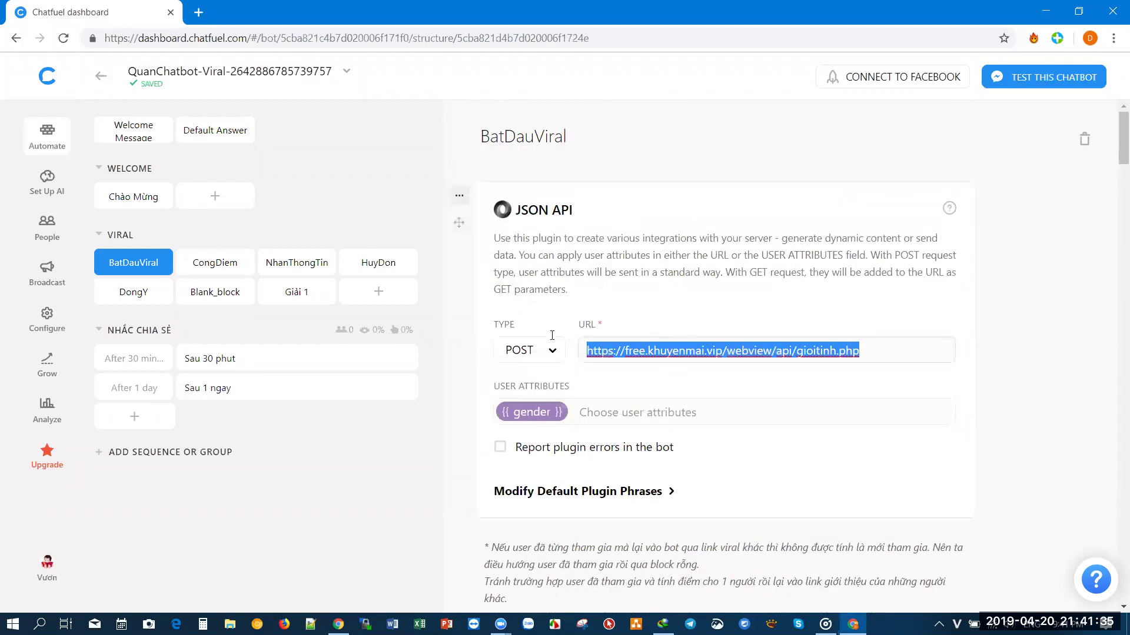
click(593, 303)
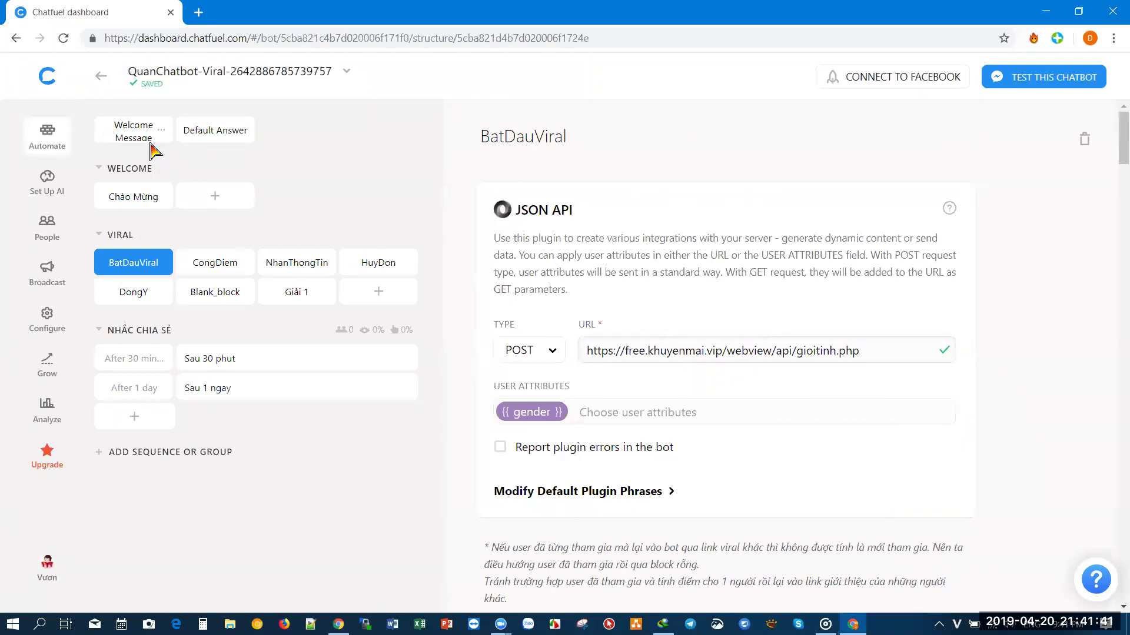
click(672, 343)
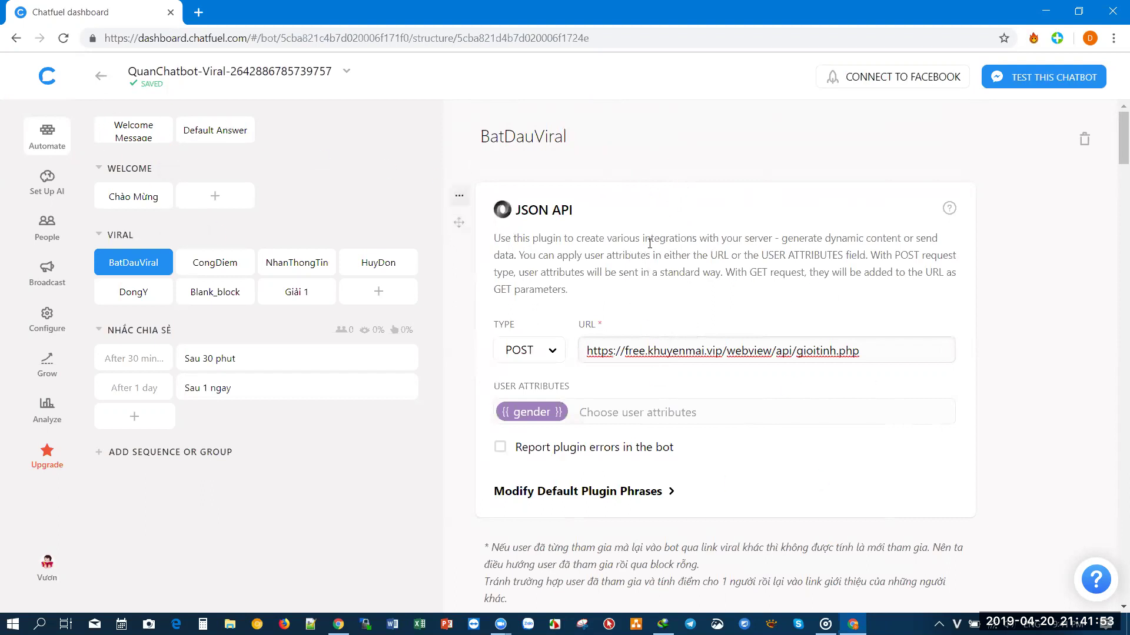
scroll(649, 243, down, 4)
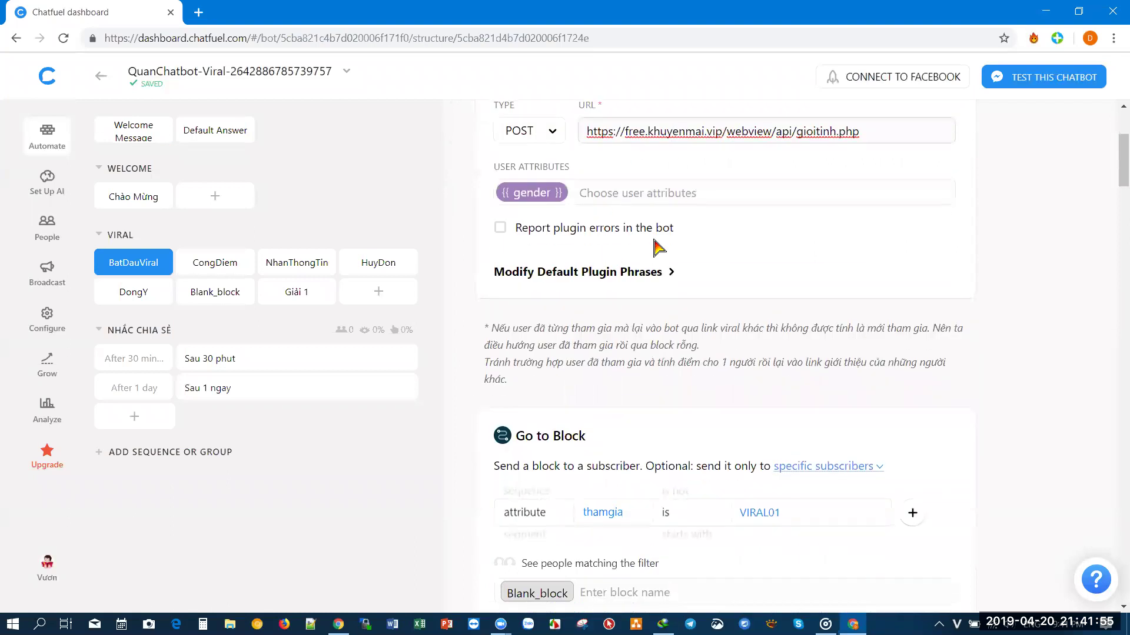
scroll(659, 248, up, 3)
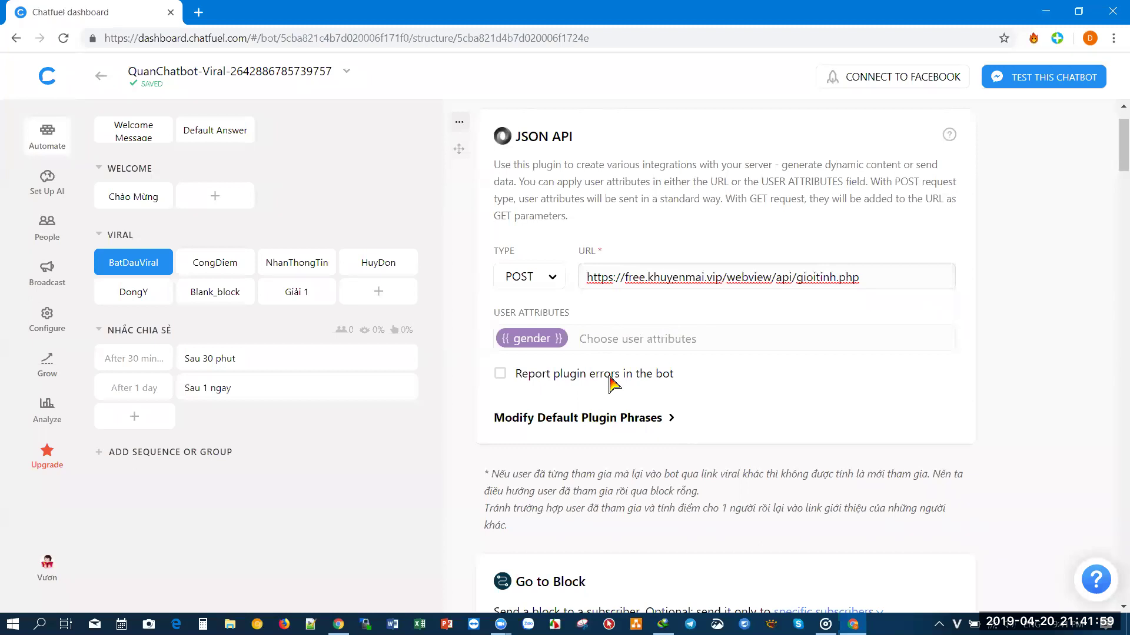
scroll(612, 385, down, 5)
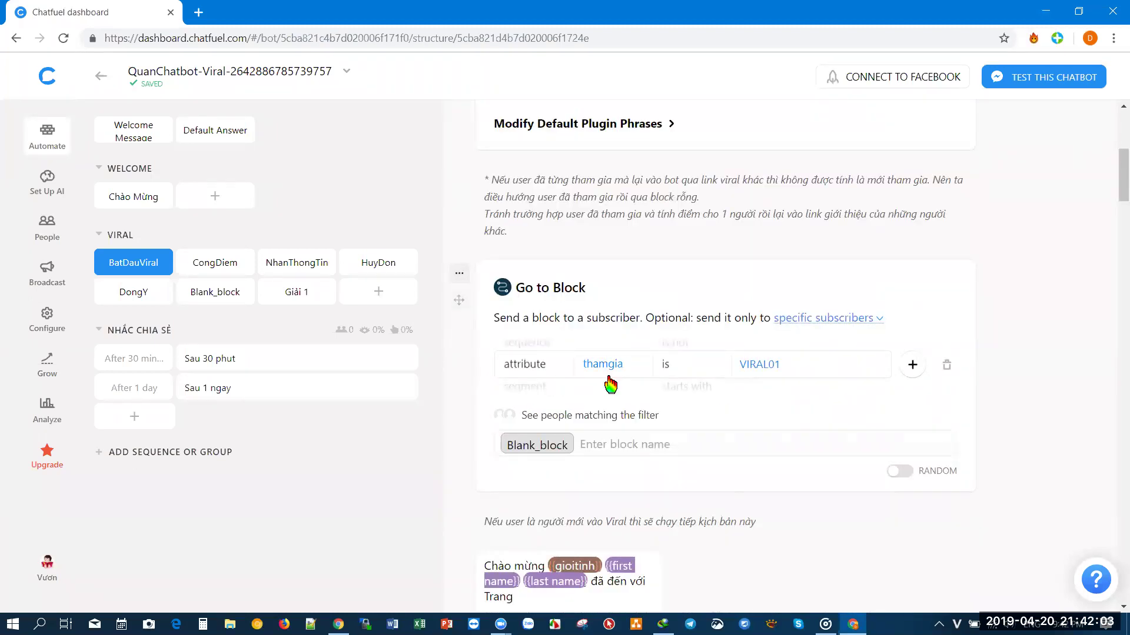
scroll(687, 242, down, 3)
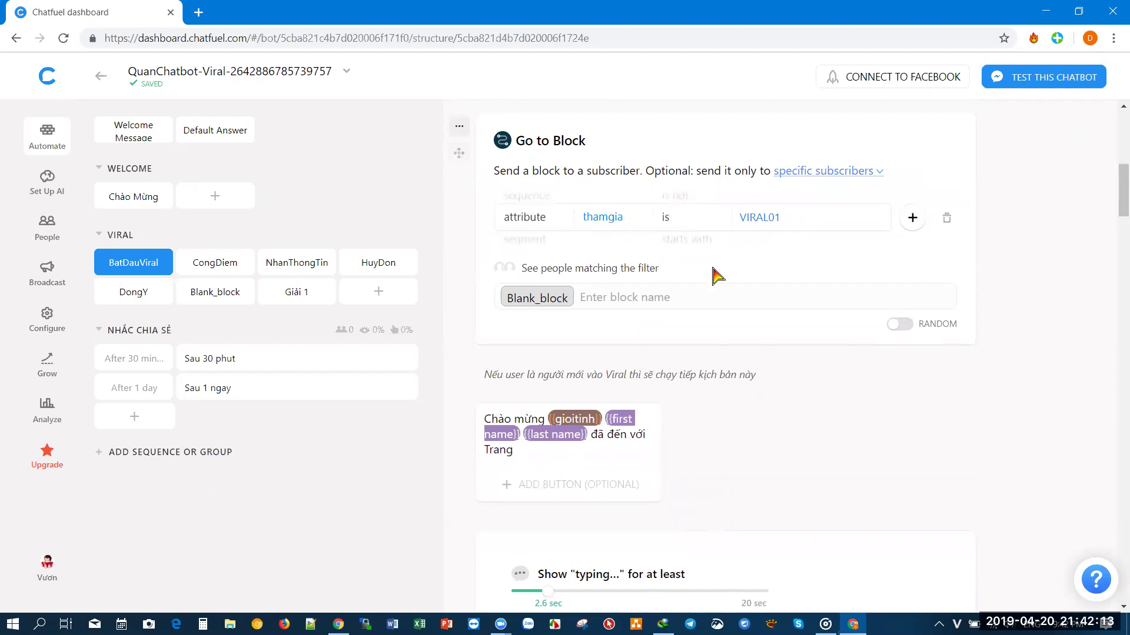
click(538, 304)
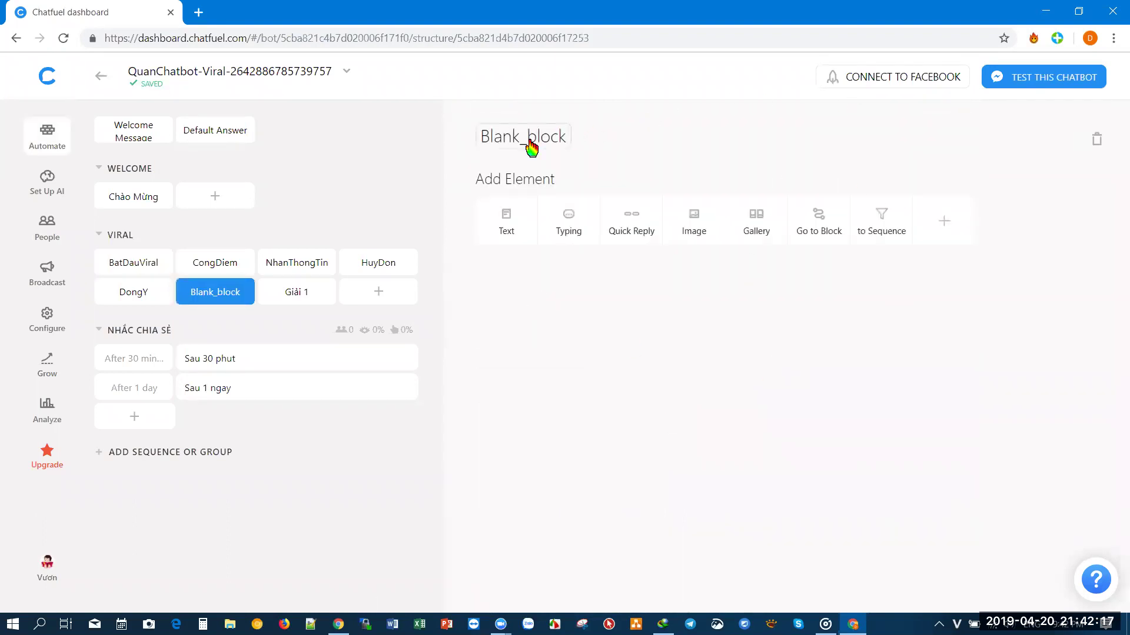
click(108, 276)
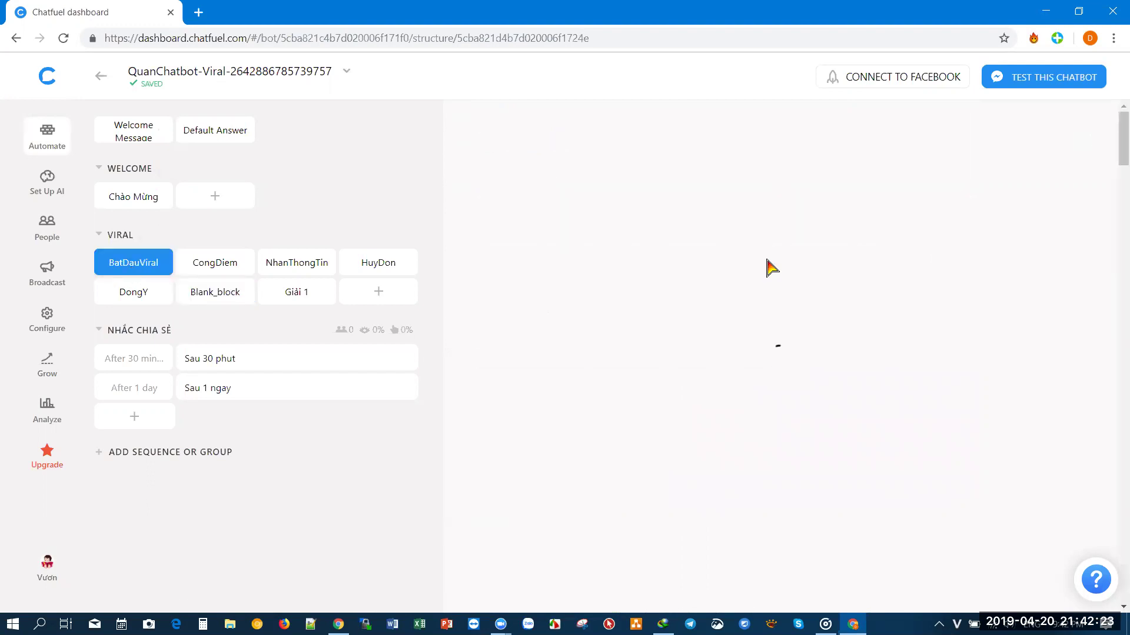
scroll(767, 267, down, 6)
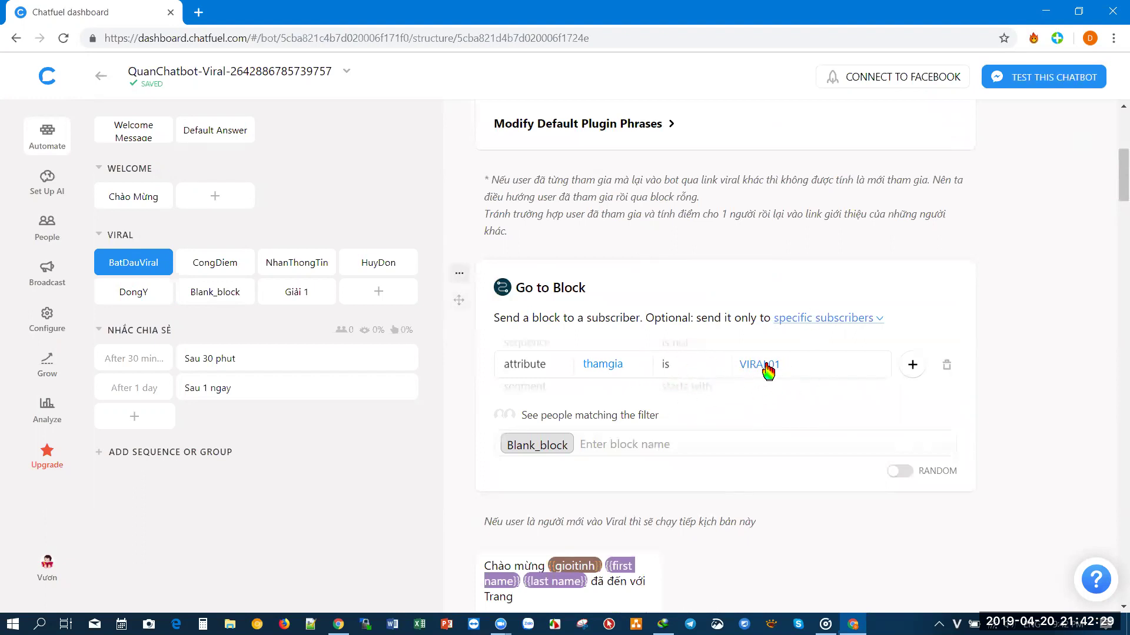
scroll(753, 369, down, 1)
scroll(697, 335, down, 2)
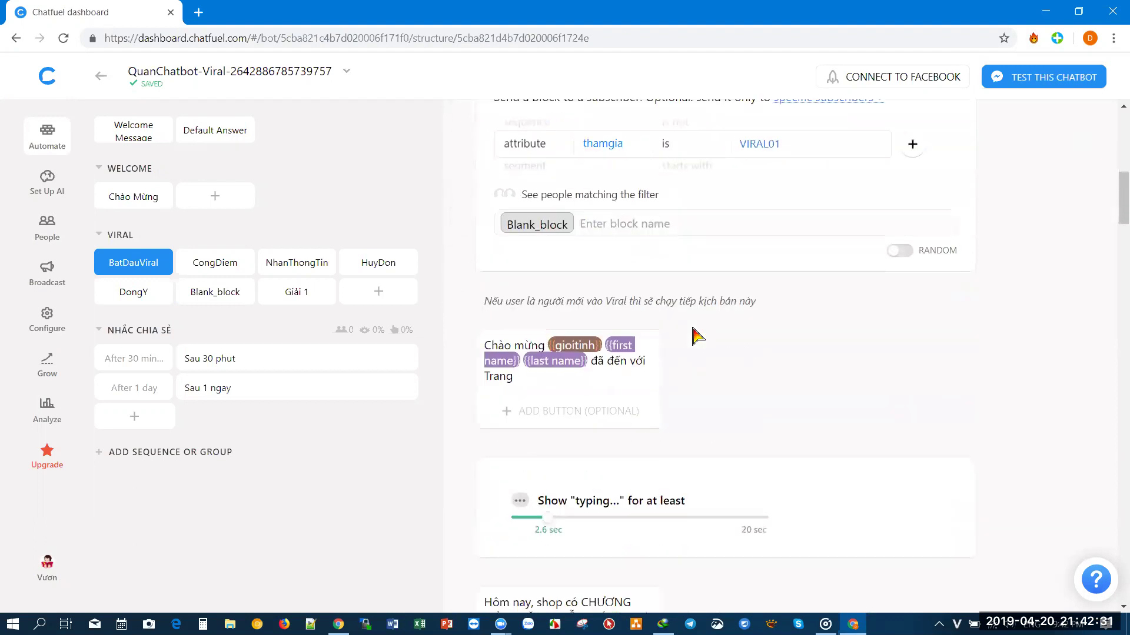
click(523, 342)
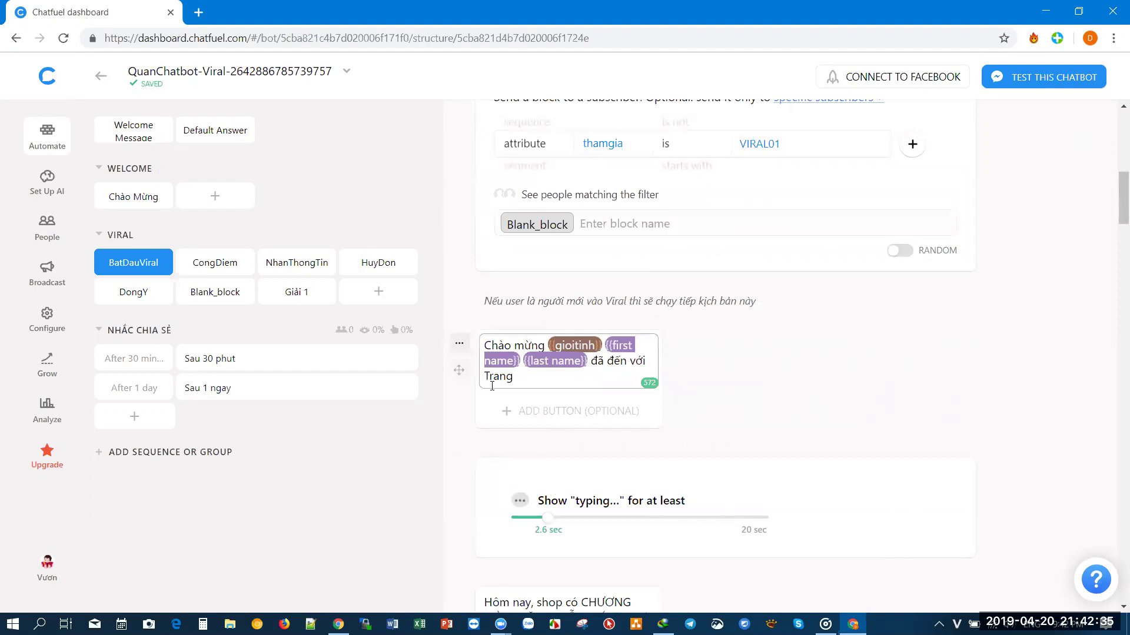
scroll(491, 386, down, 4)
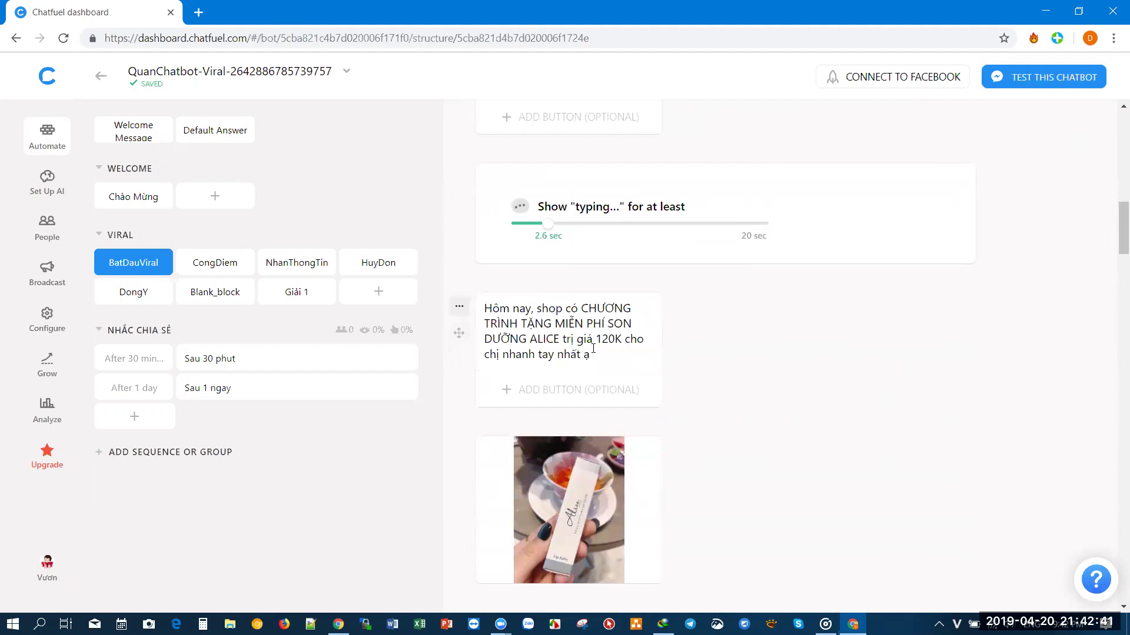
drag(595, 345, 607, 345)
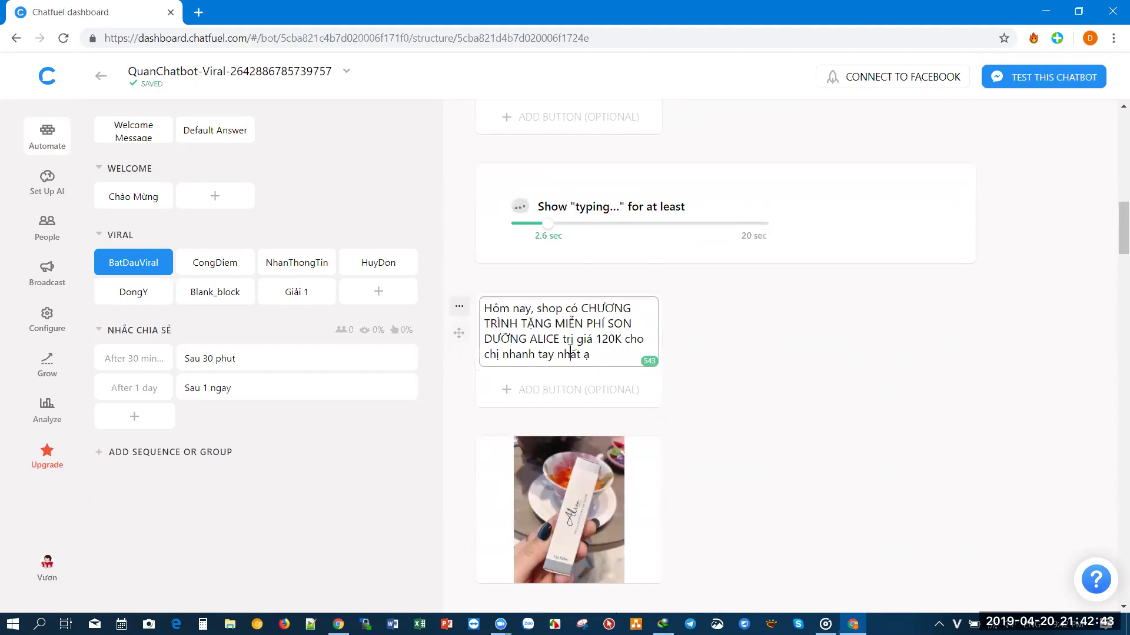
scroll(570, 351, down, 6)
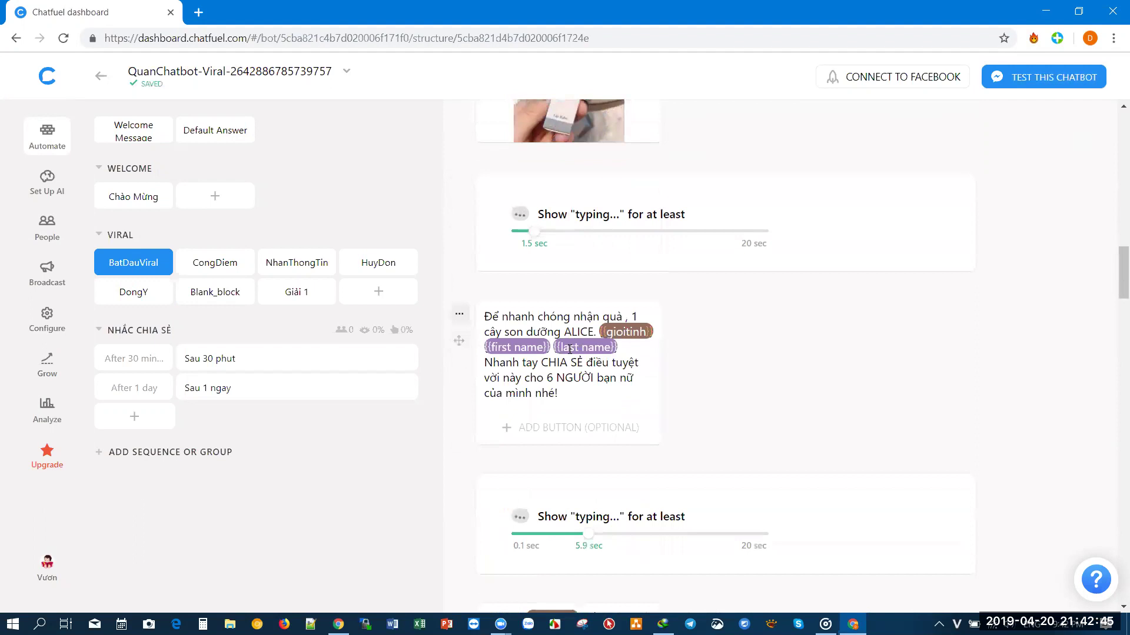
scroll(569, 348, down, 2)
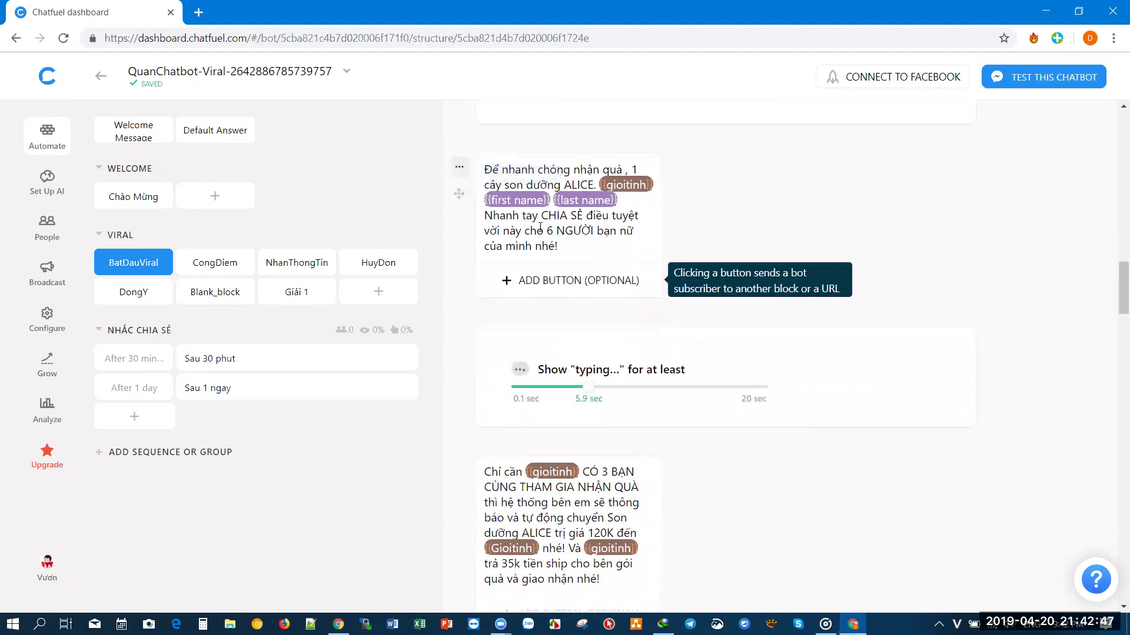
drag(546, 230, 572, 231)
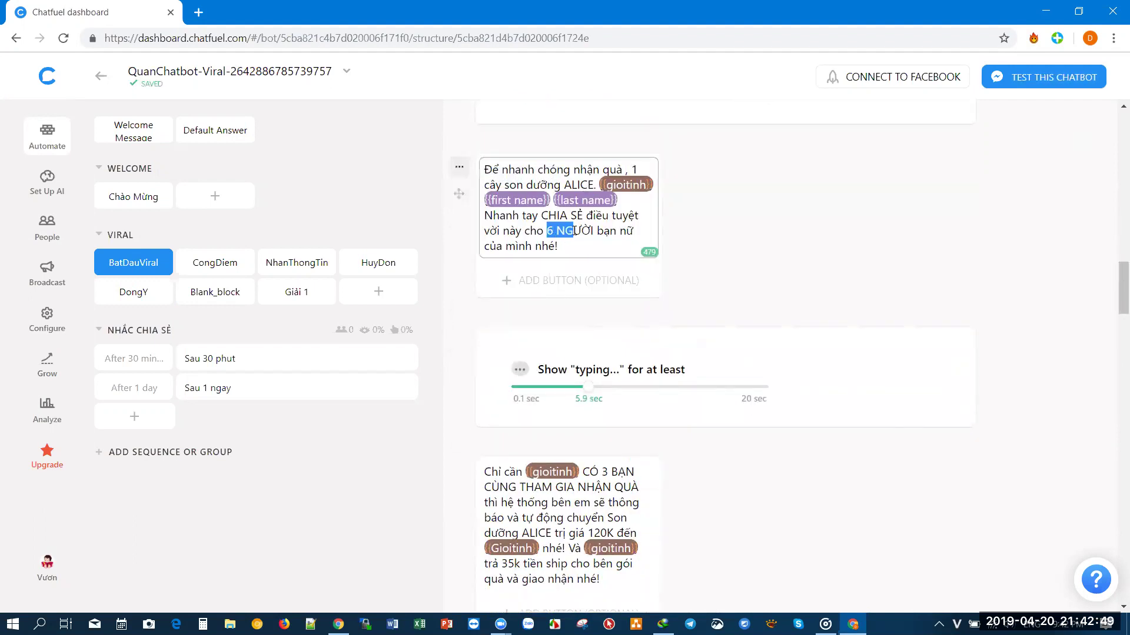
scroll(565, 270, down, 3)
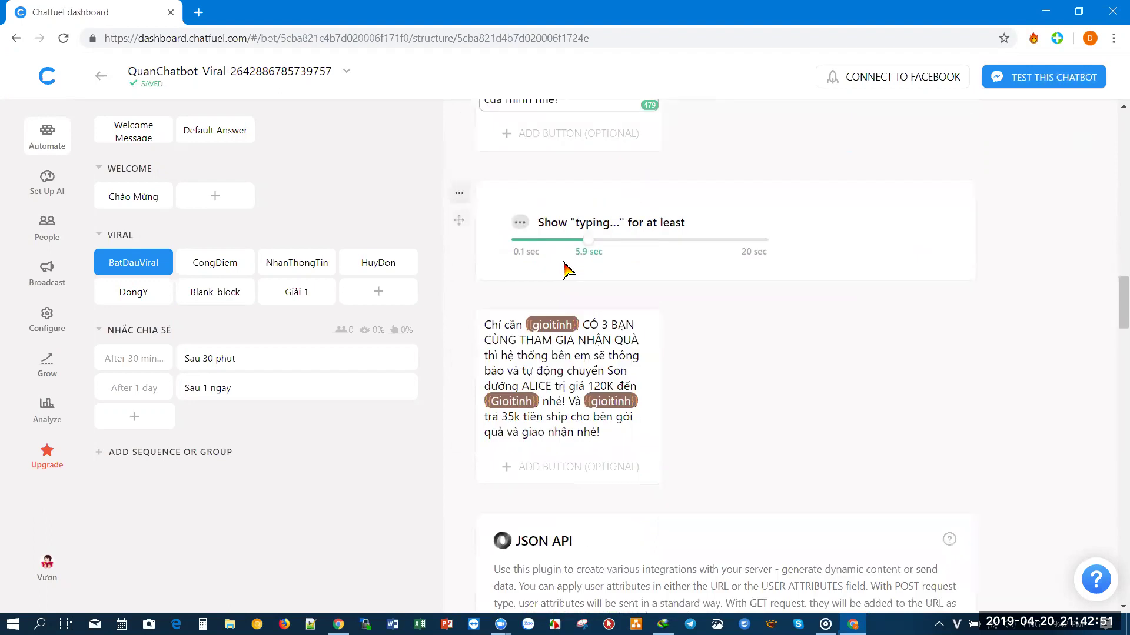
scroll(565, 264, down, 2)
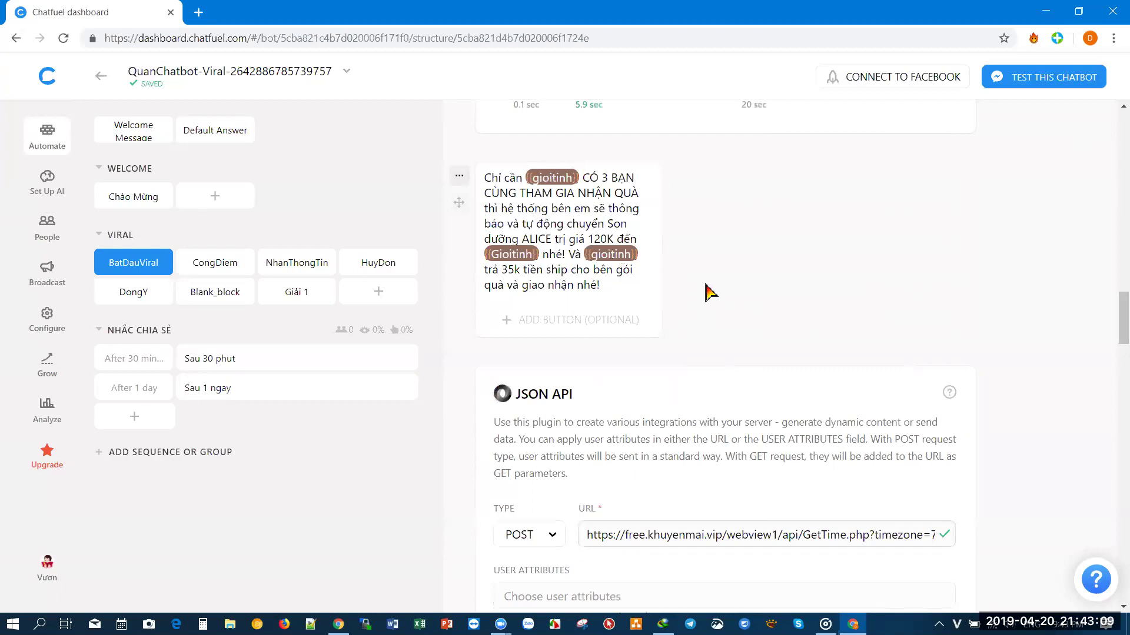
scroll(722, 247, down, 5)
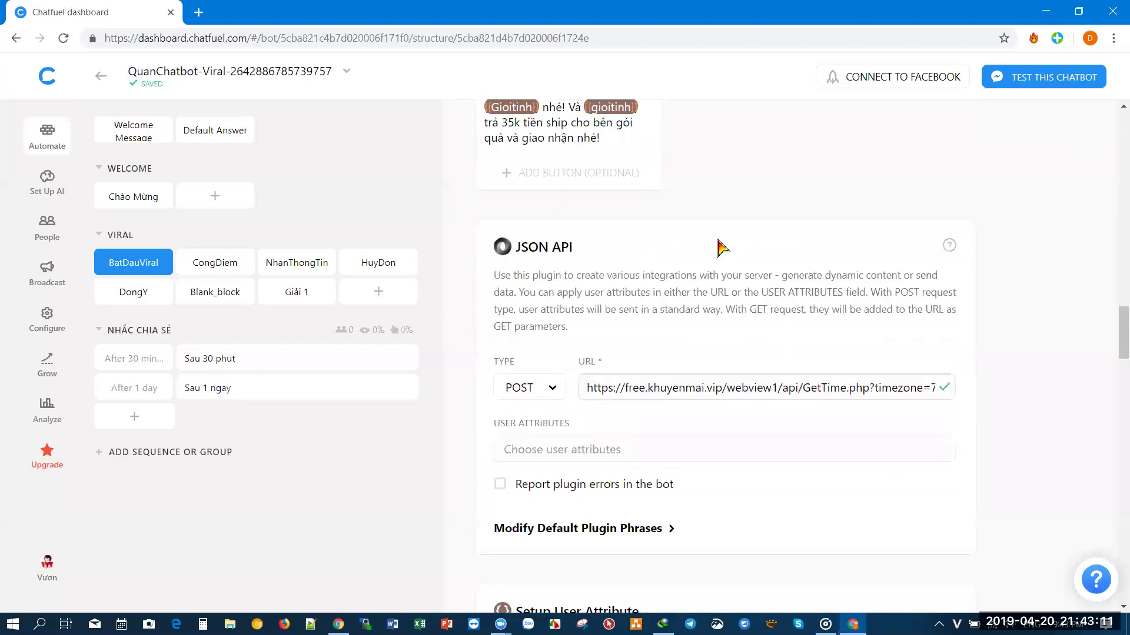
scroll(718, 240, up, 6)
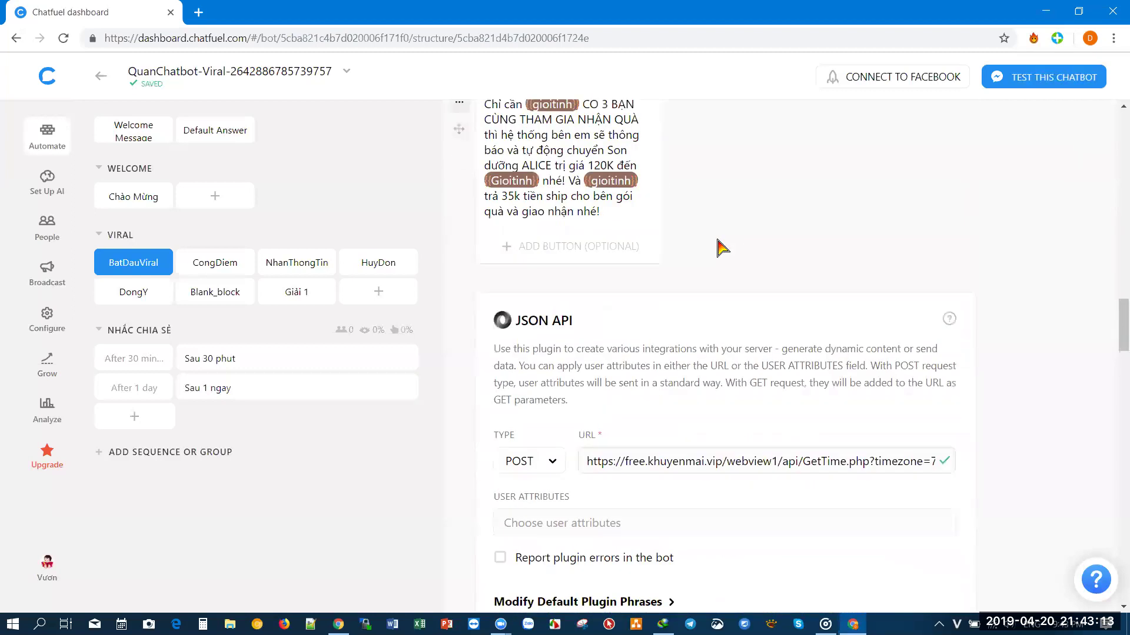
scroll(745, 253, down, 6)
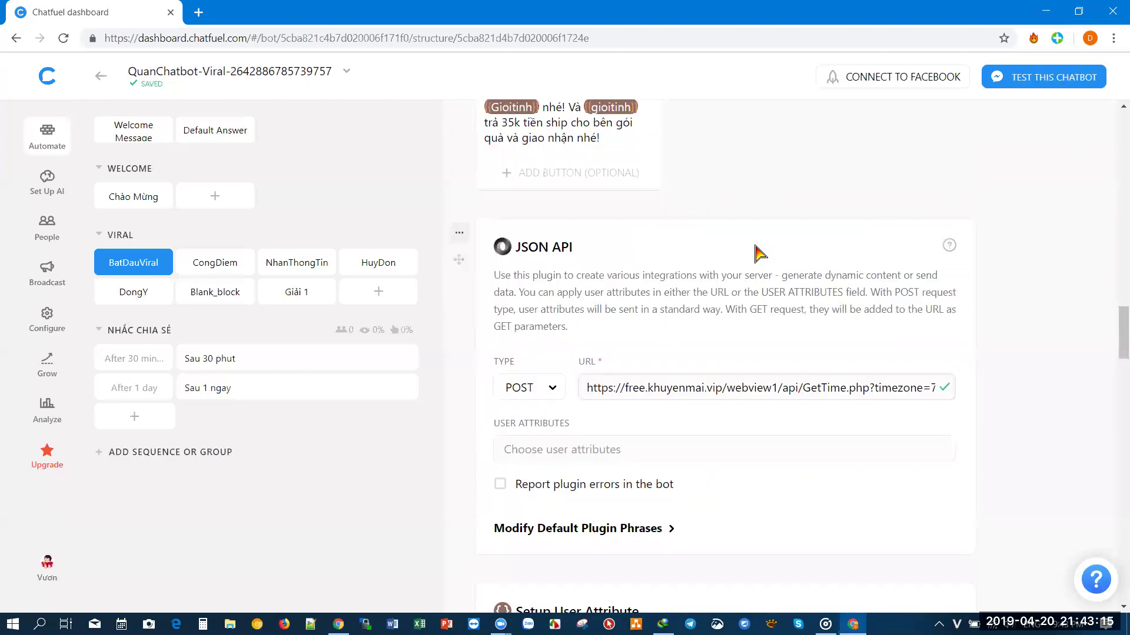
click(759, 247)
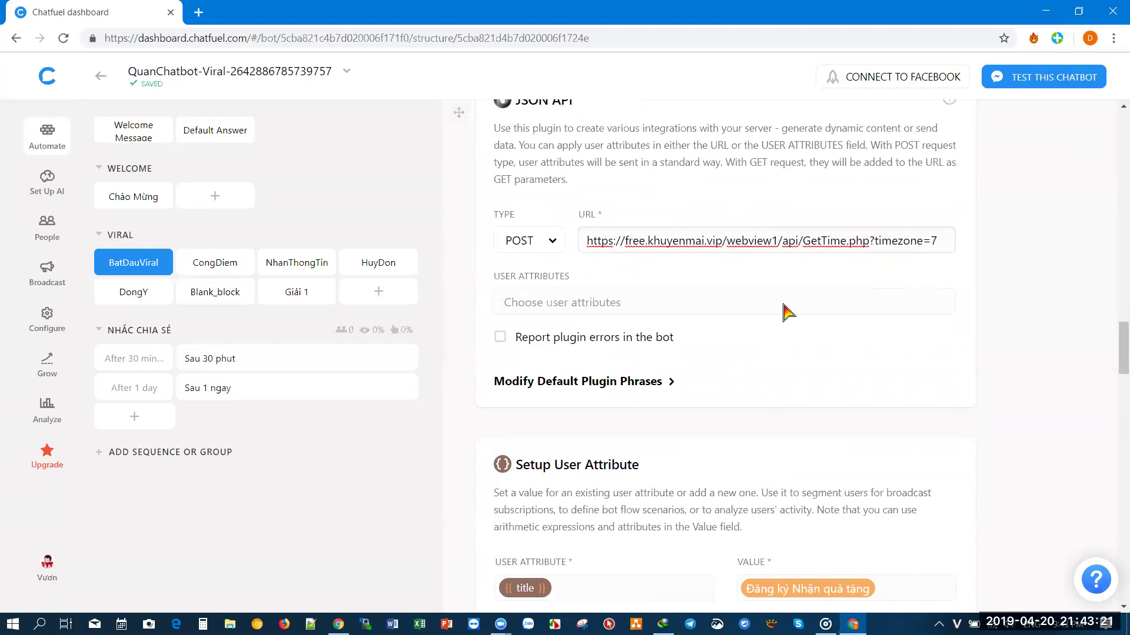
scroll(788, 312, down, 5)
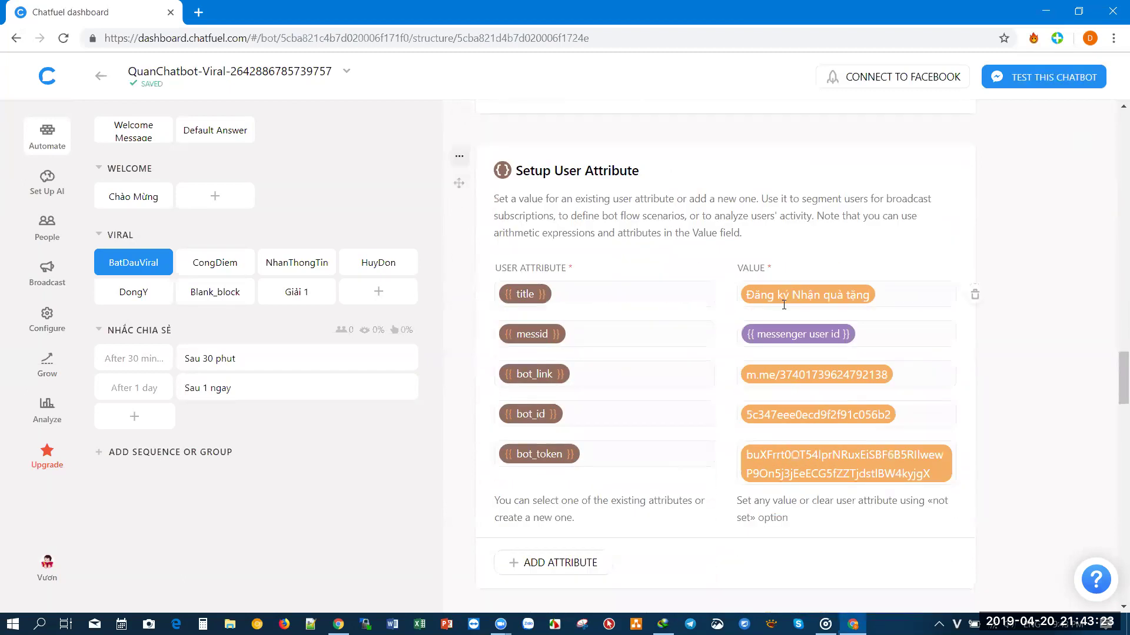
drag(885, 295, 626, 293)
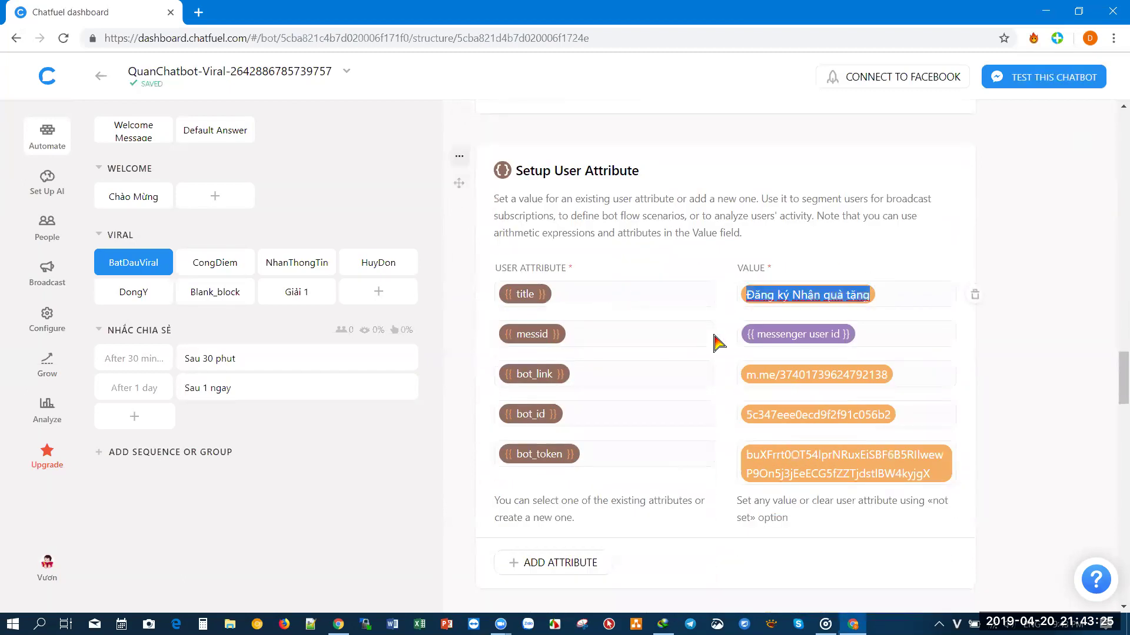
click(862, 373)
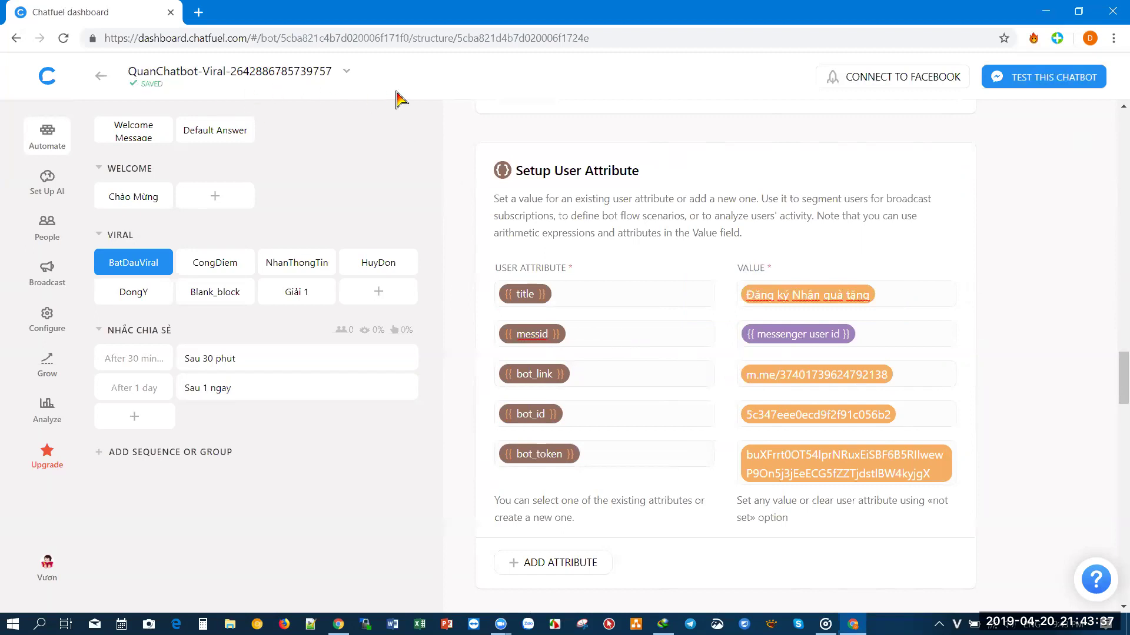
scroll(808, 407, down, 2)
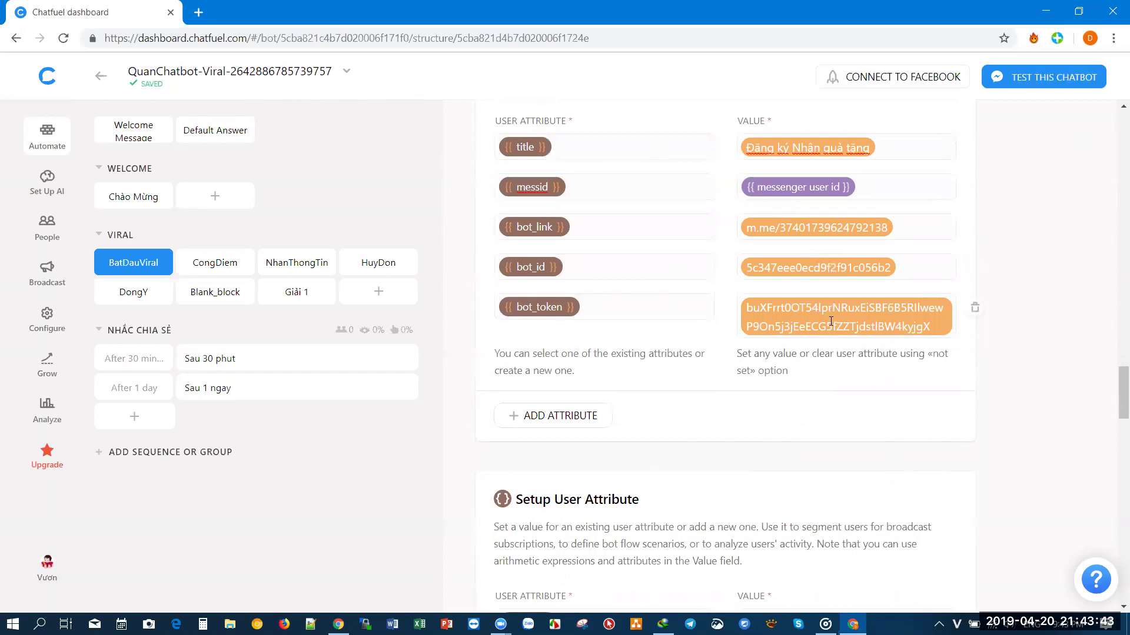
scroll(831, 321, down, 4)
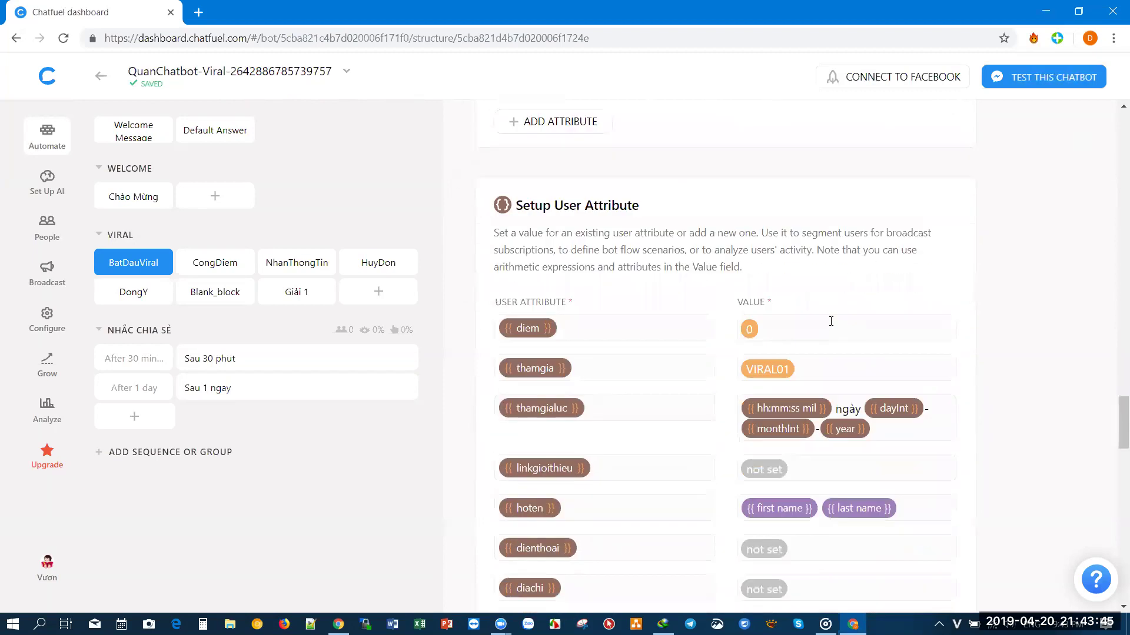
scroll(830, 321, up, 1)
scroll(830, 322, down, 3)
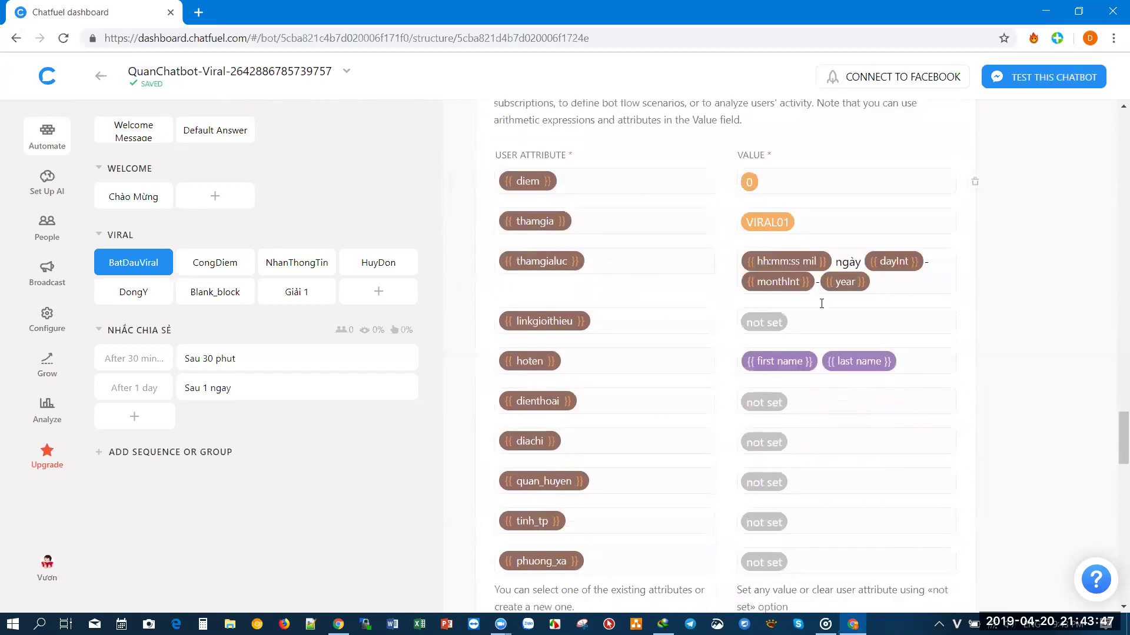
drag(753, 184, 738, 184)
drag(822, 222, 712, 226)
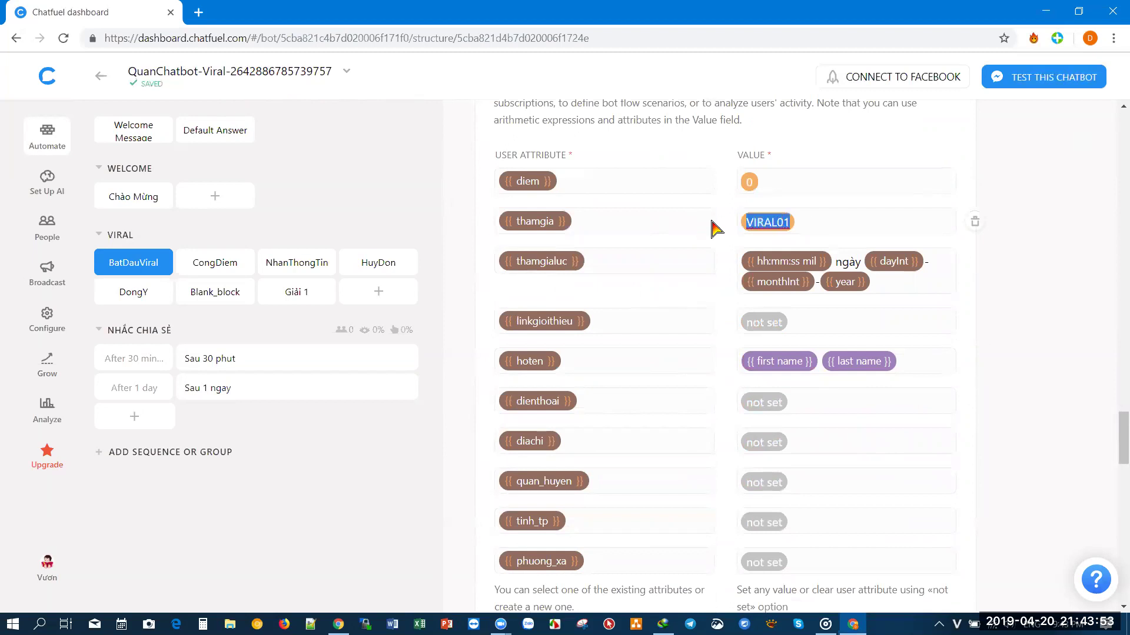
click(791, 226)
drag(810, 222, 754, 222)
scroll(807, 271, up, 15)
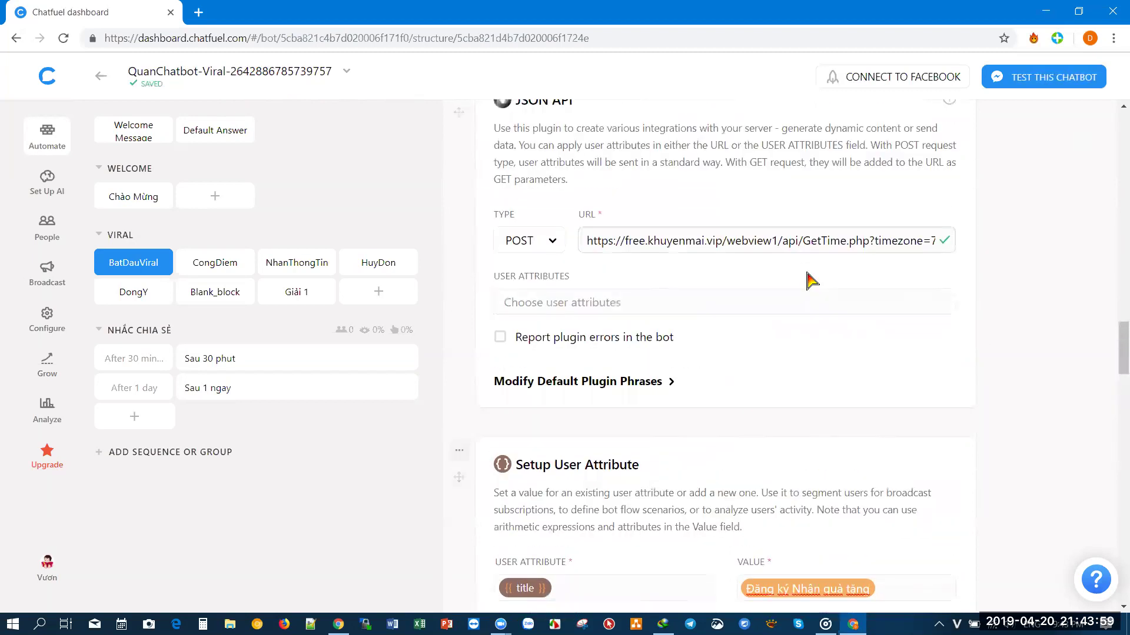
Give hoten the value {{first name}} {{last name}} in BatDauViral's Setup User Attribute card.
scroll(809, 281, up, 10)
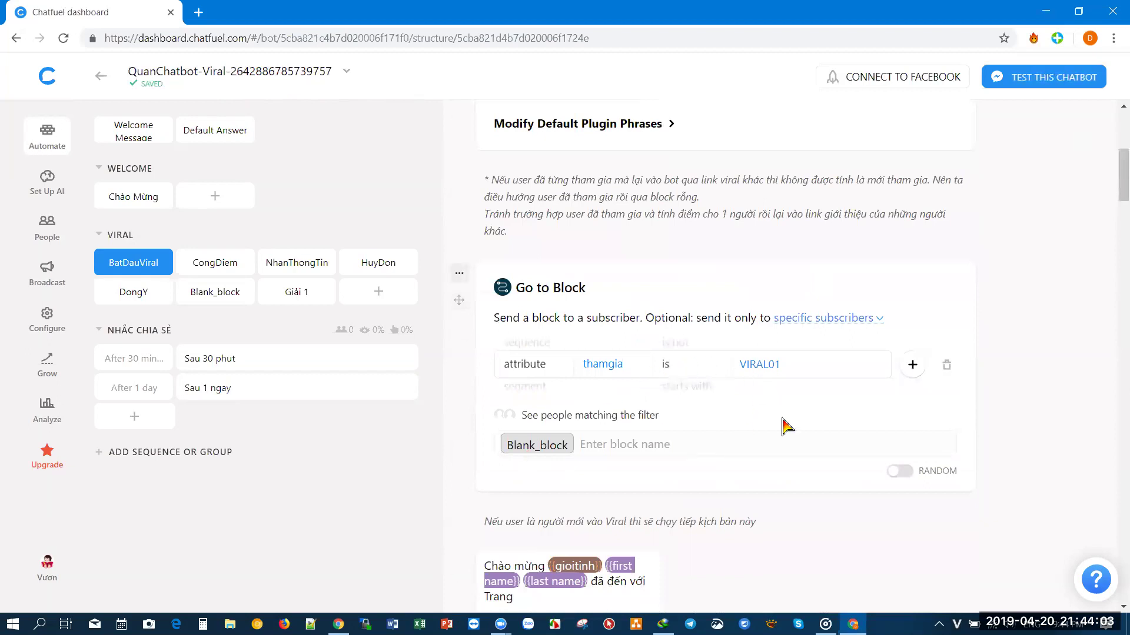
scroll(759, 409, down, 5)
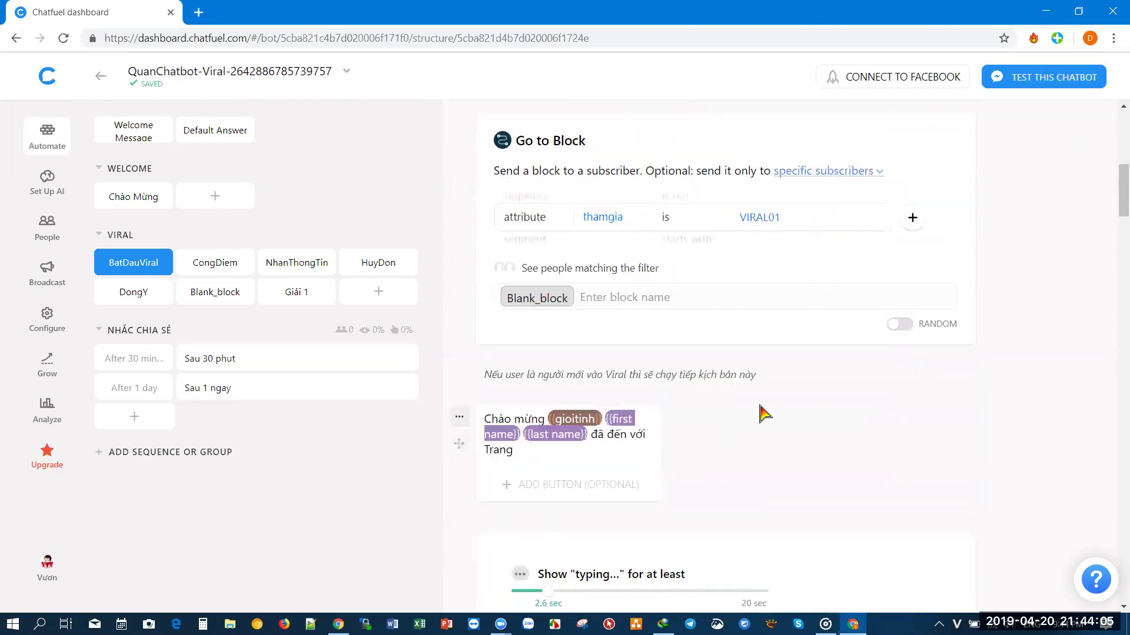
scroll(749, 391, down, 3)
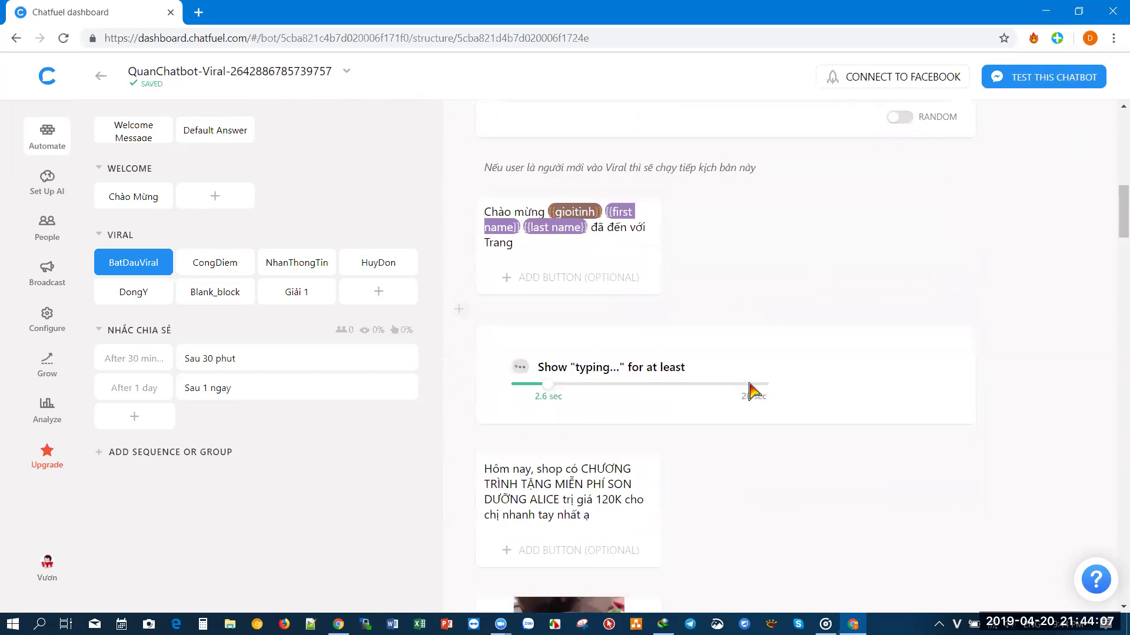
scroll(752, 386, up, 6)
scroll(753, 381, up, 3)
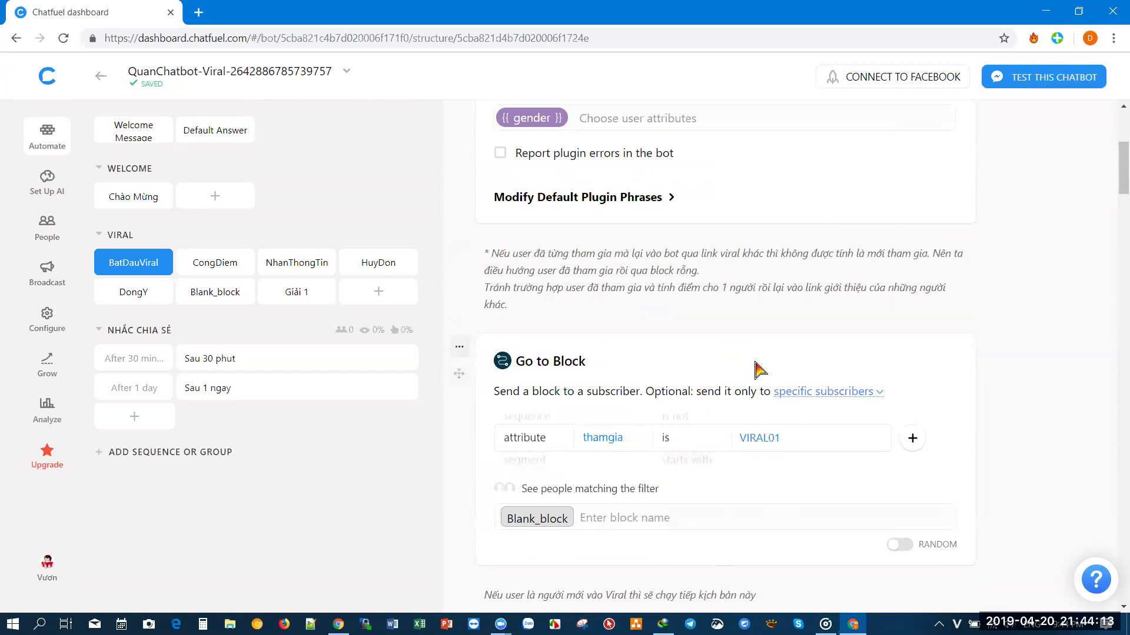
scroll(751, 373, down, 5)
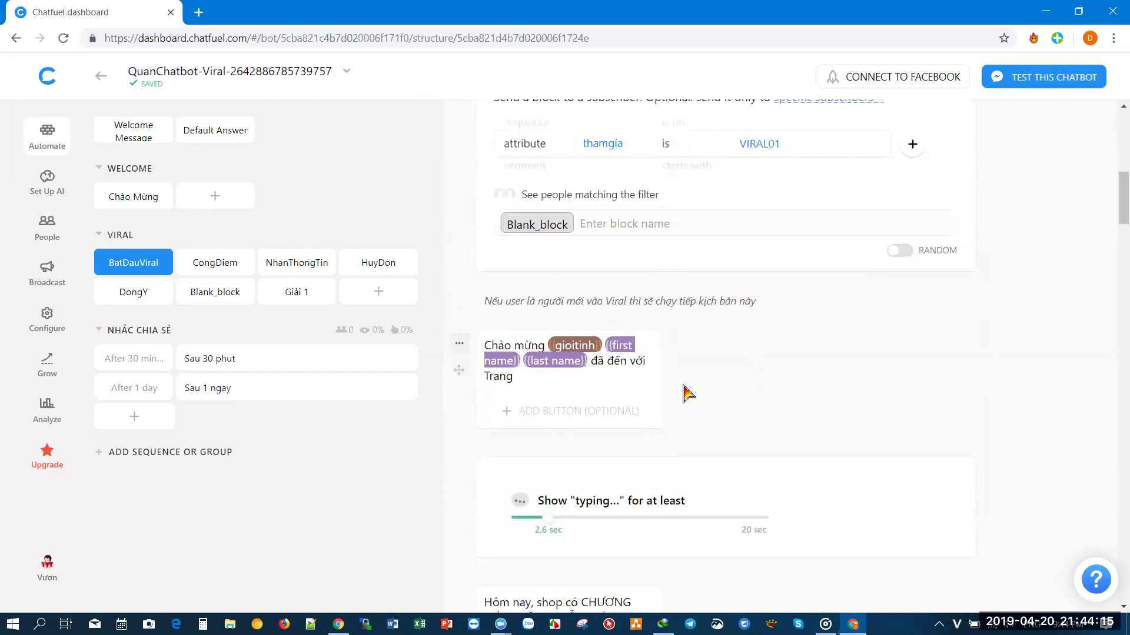
scroll(690, 395, down, 7)
scroll(694, 404, up, 5)
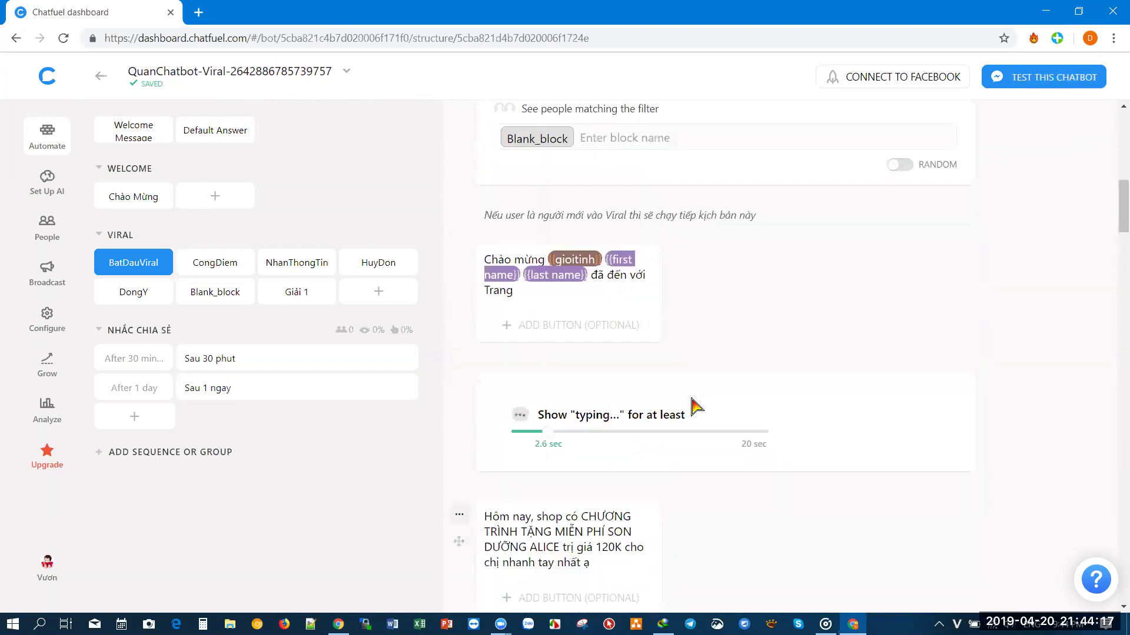
scroll(902, 271, down, 5)
scroll(905, 272, down, 12)
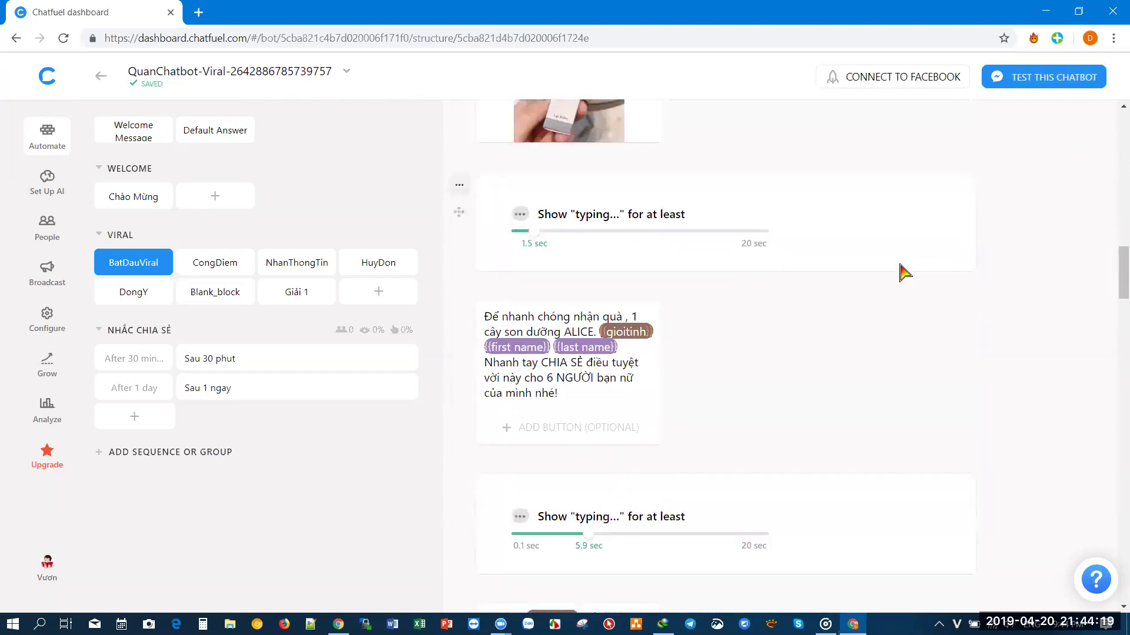
scroll(904, 272, down, 16)
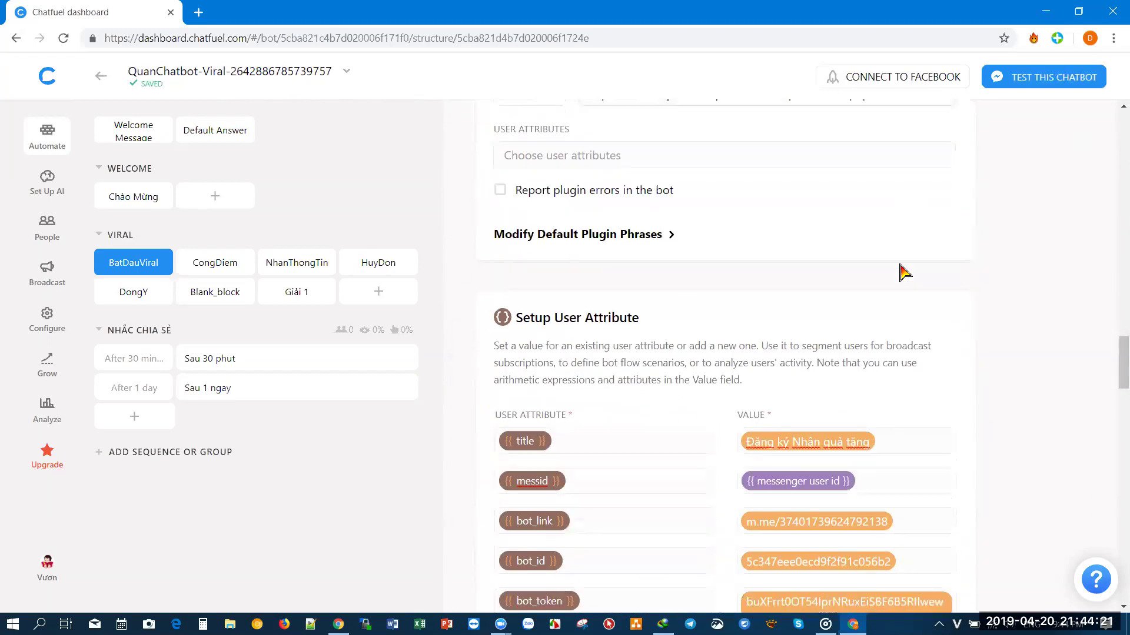
scroll(901, 267, down, 3)
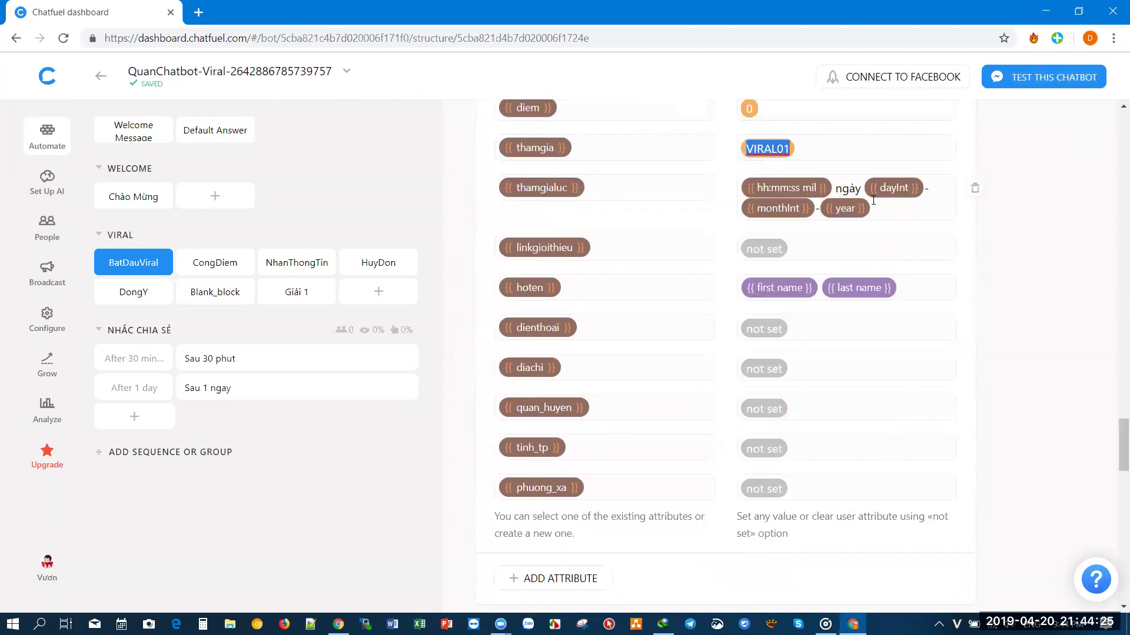
scroll(873, 200, up, 2)
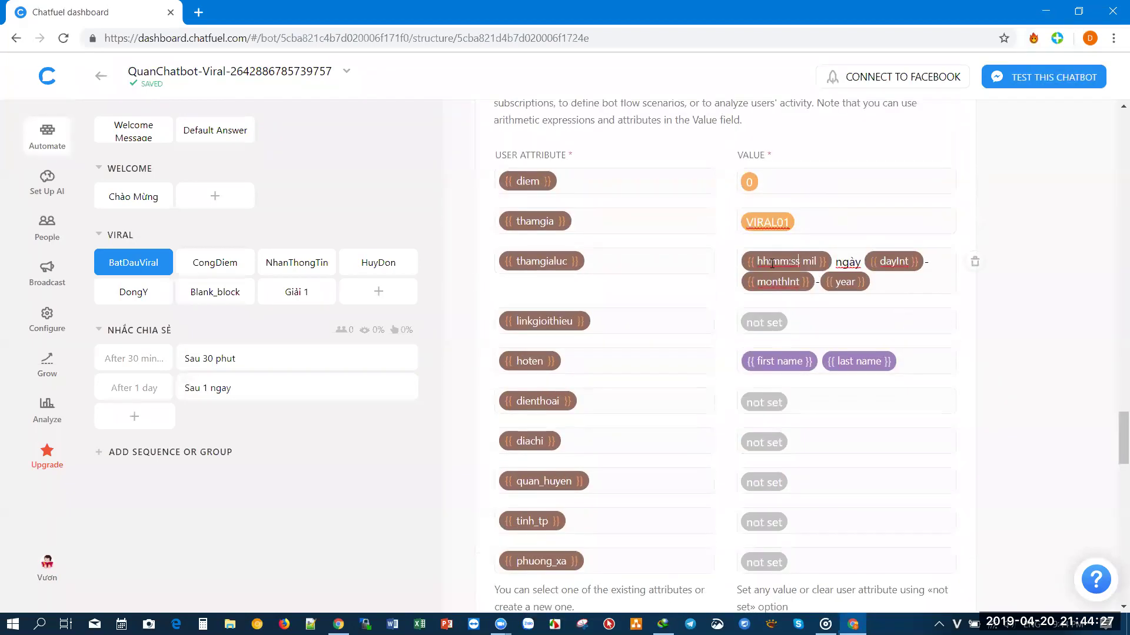
scroll(772, 265, up, 16)
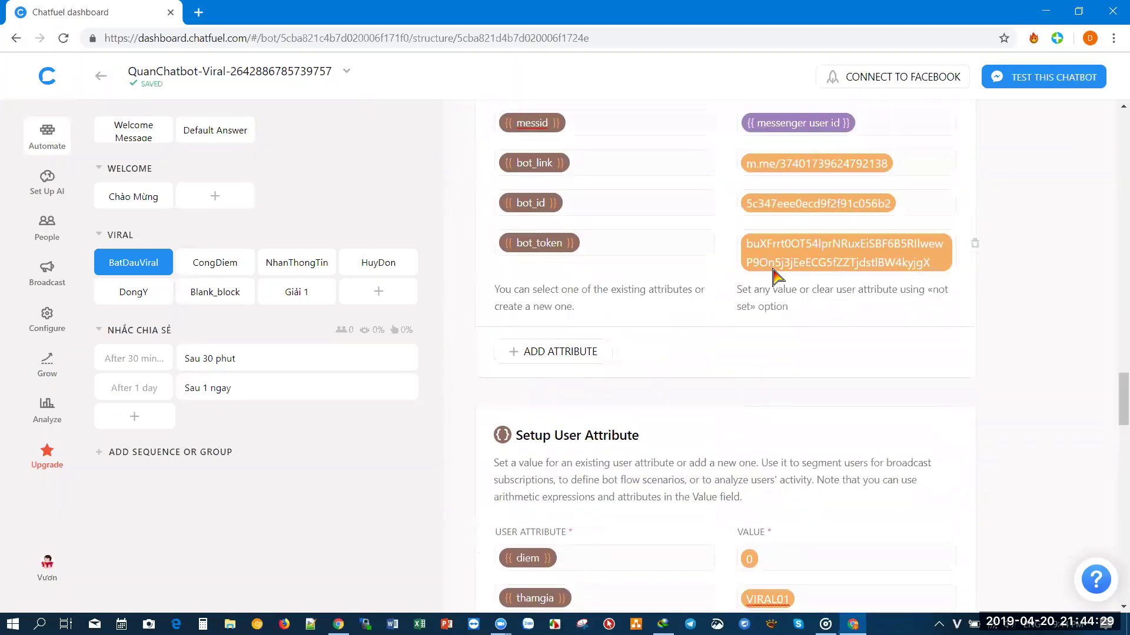
scroll(777, 277, up, 4)
scroll(866, 393, down, 17)
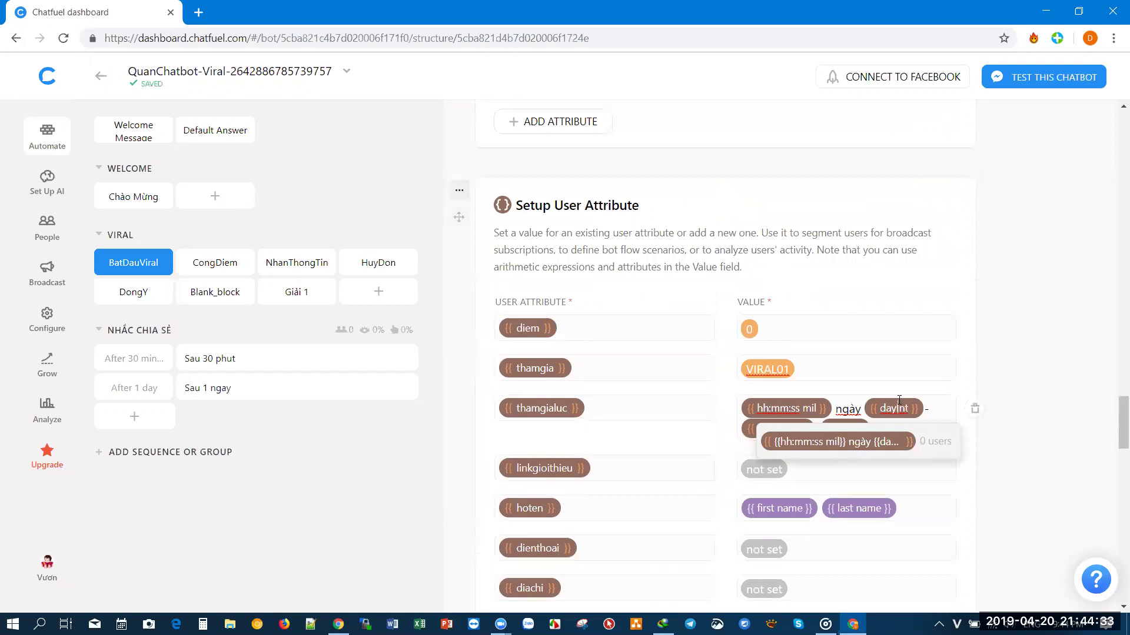
scroll(801, 262, down, 3)
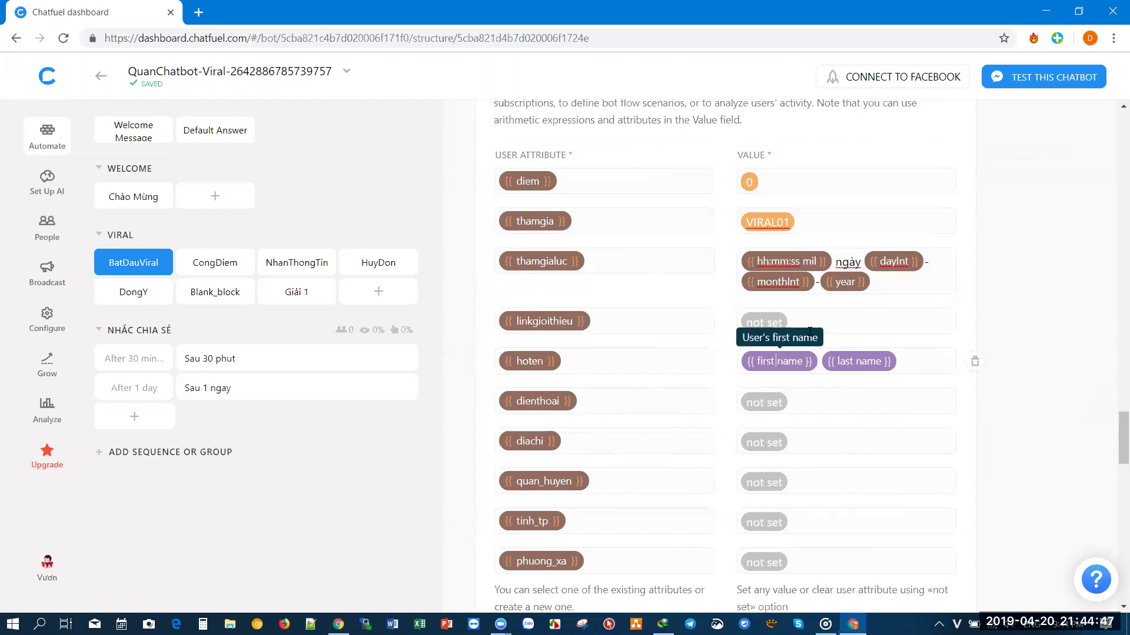
scroll(807, 295, down, 3)
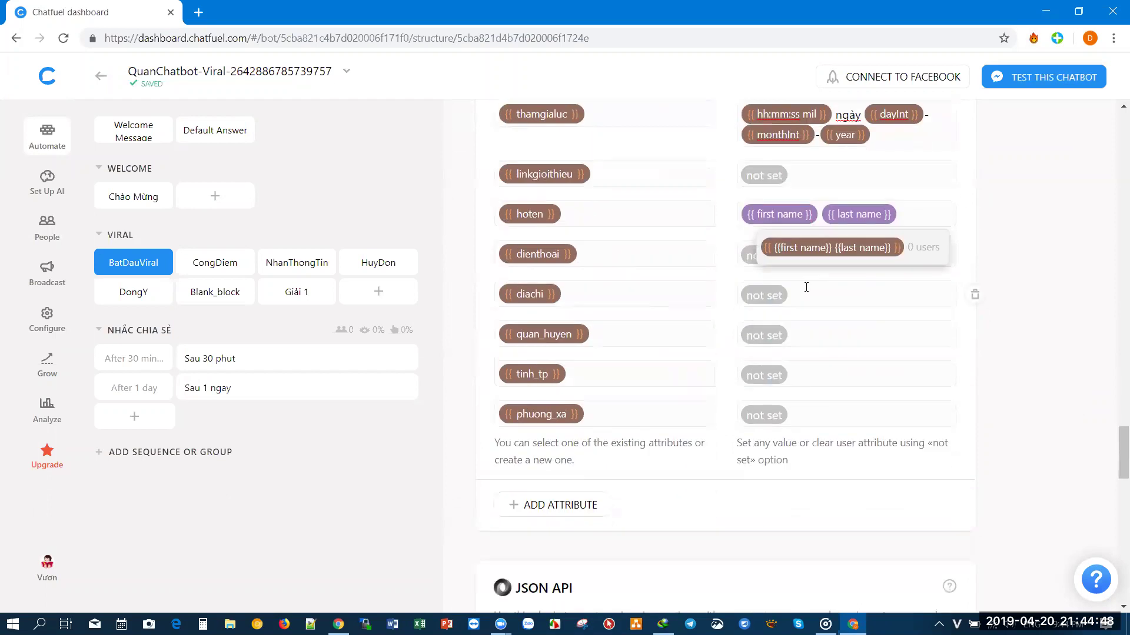
click(715, 281)
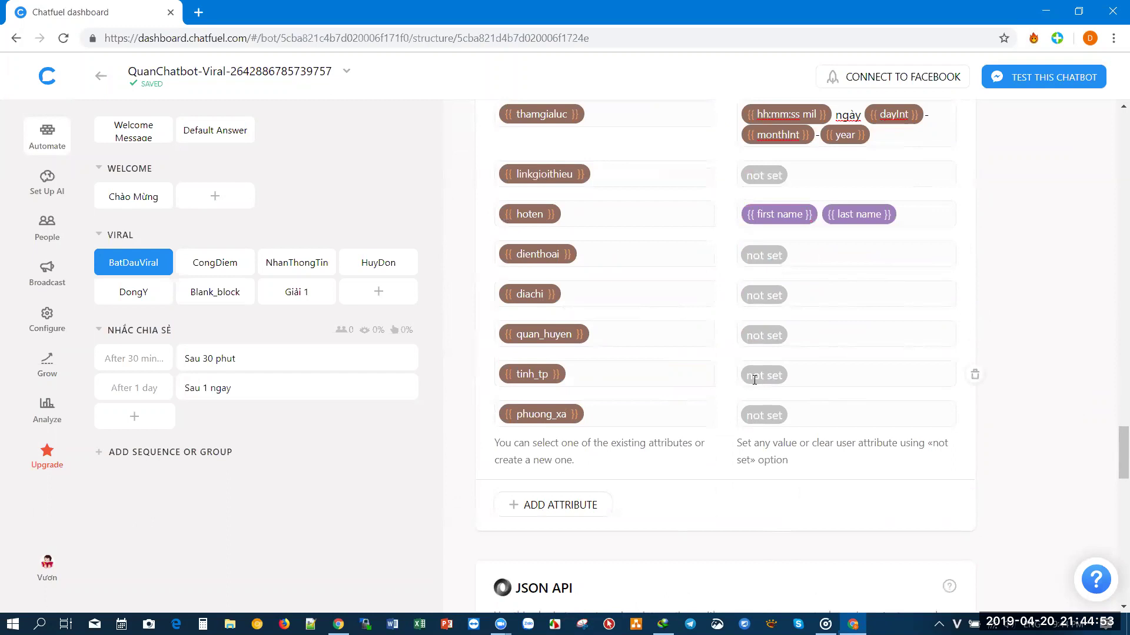
scroll(754, 380, up, 5)
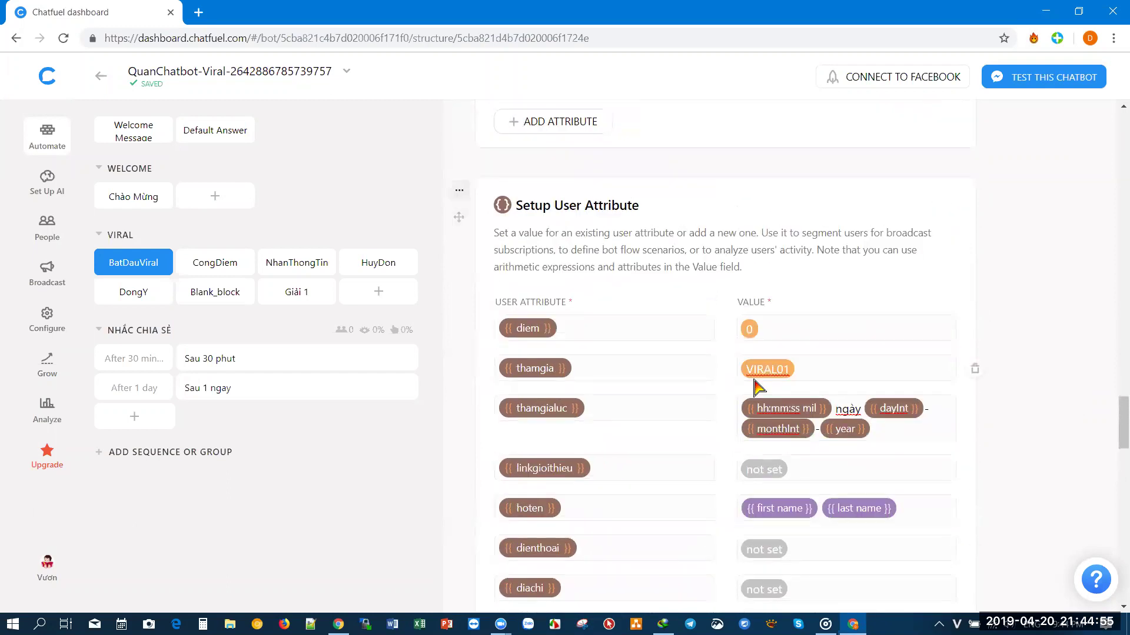
scroll(754, 388, down, 3)
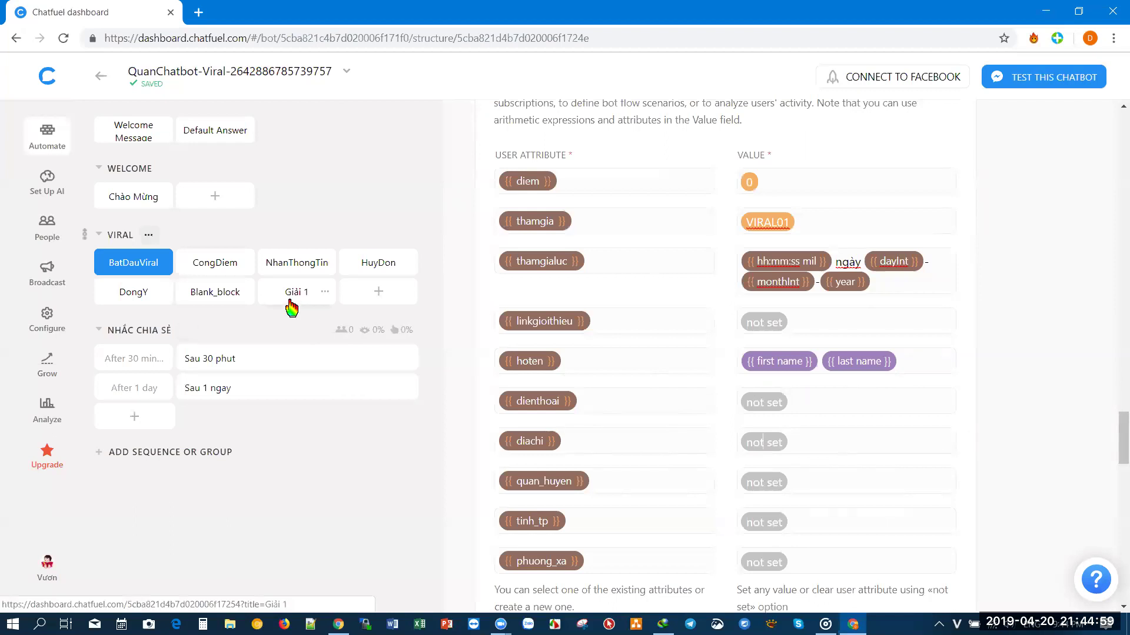
Add quan_huyen, phuong_xa, diachi and dienthoai to DongY's Save to Google Sheets attributes.
click(160, 291)
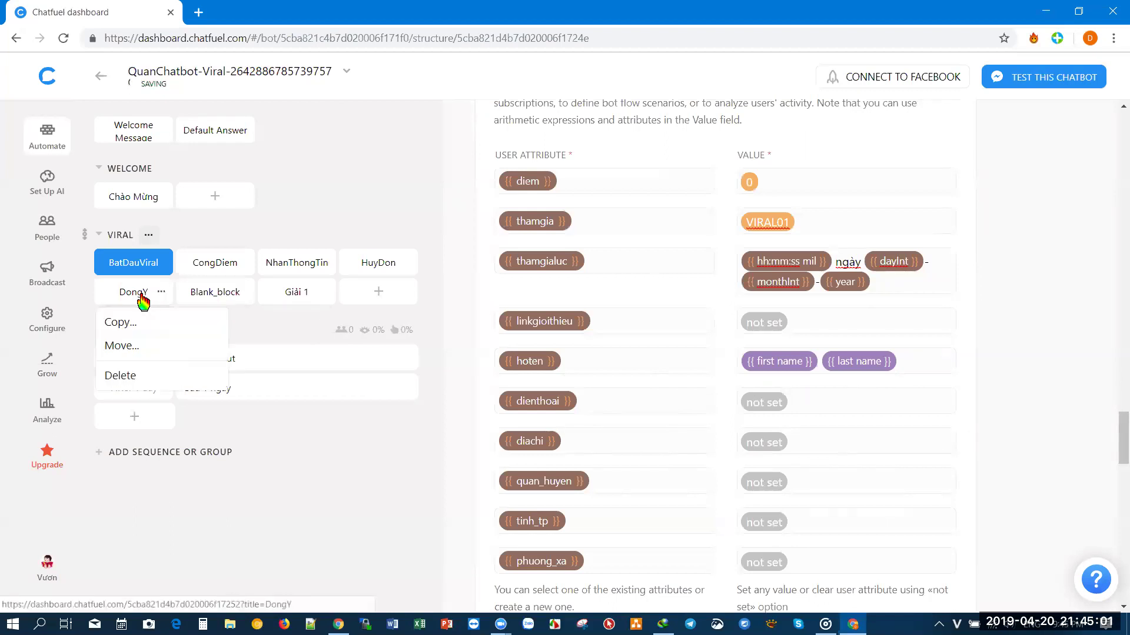
scroll(719, 378, down, 7)
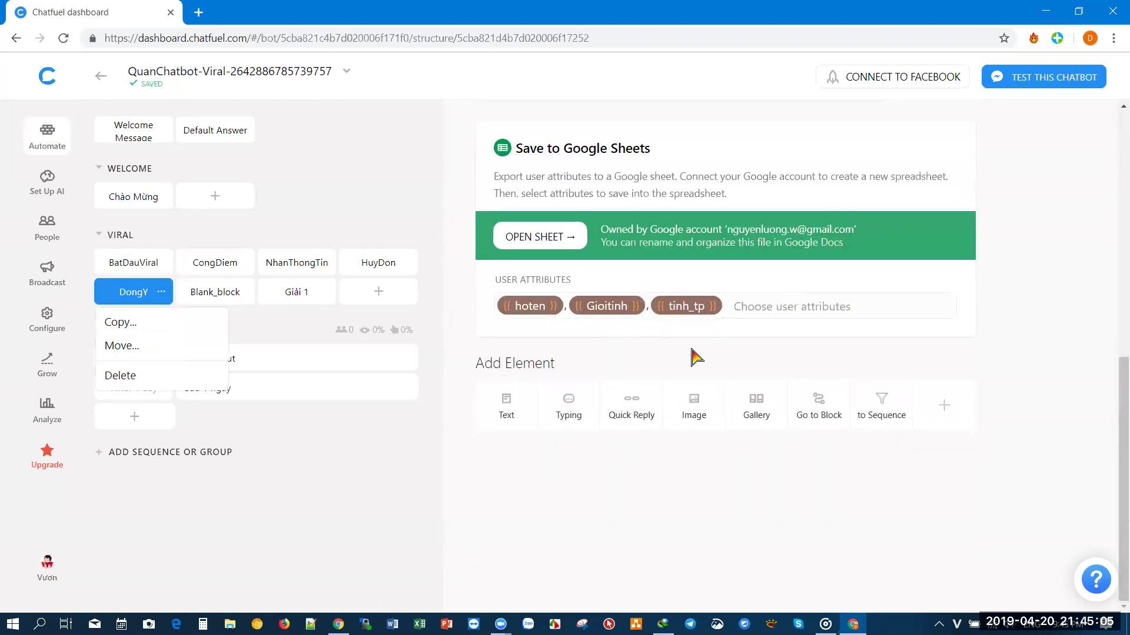
click(754, 306)
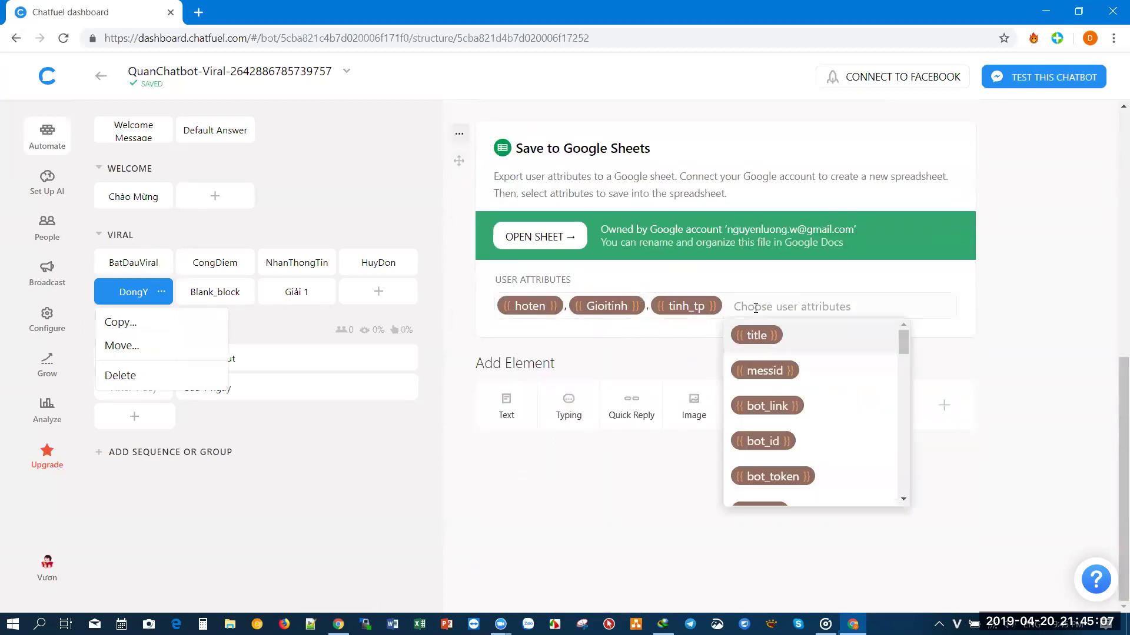
text(qua)
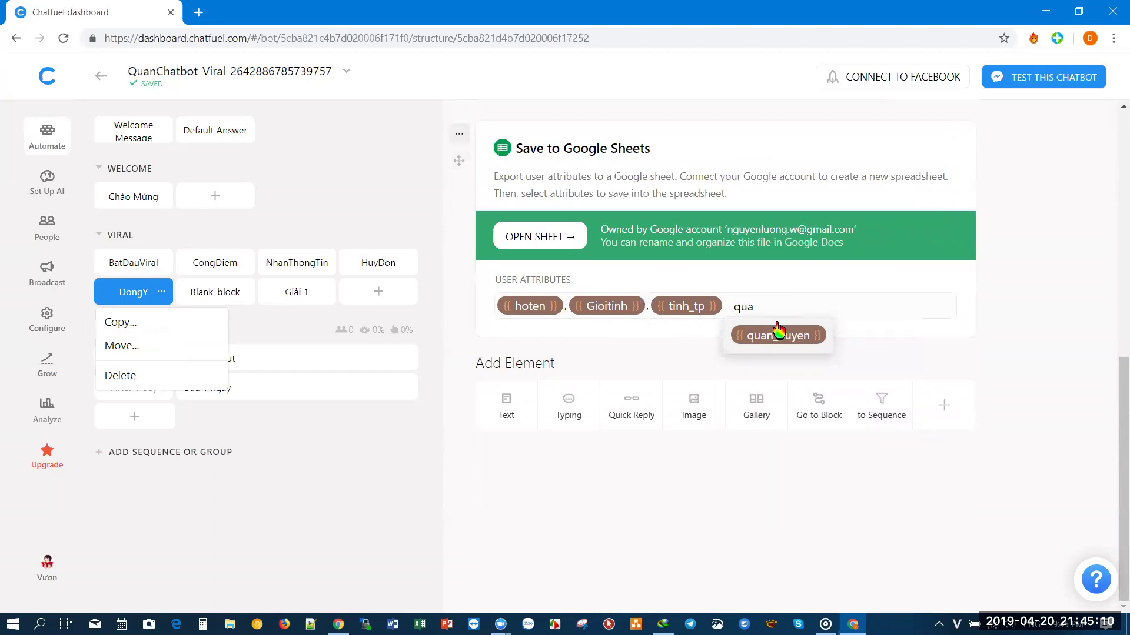
click(779, 334)
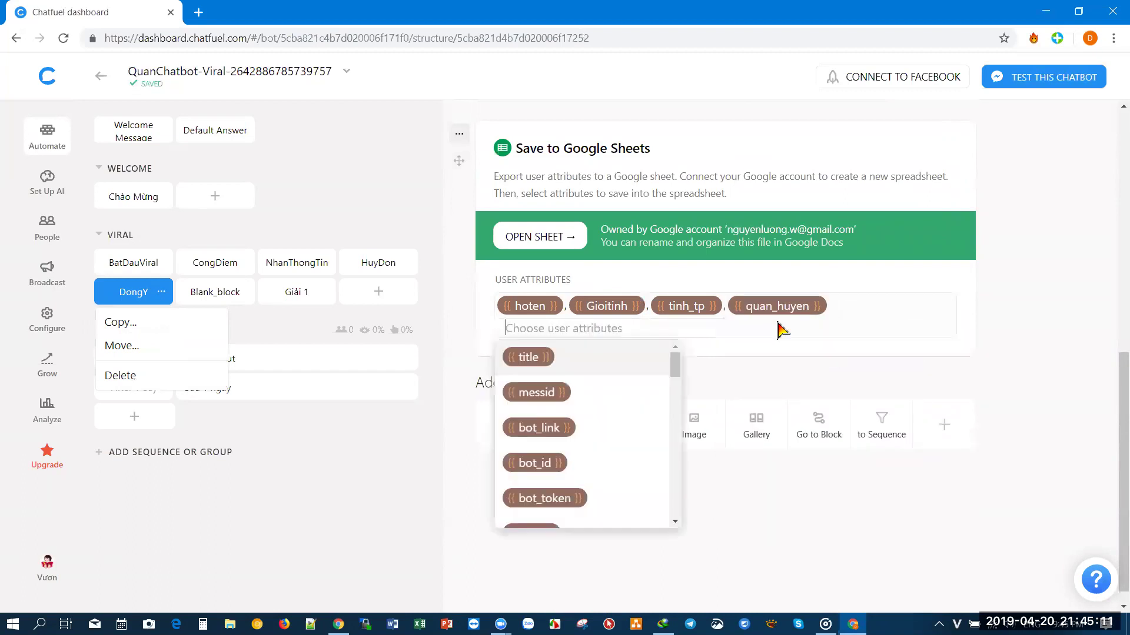
text(phu)
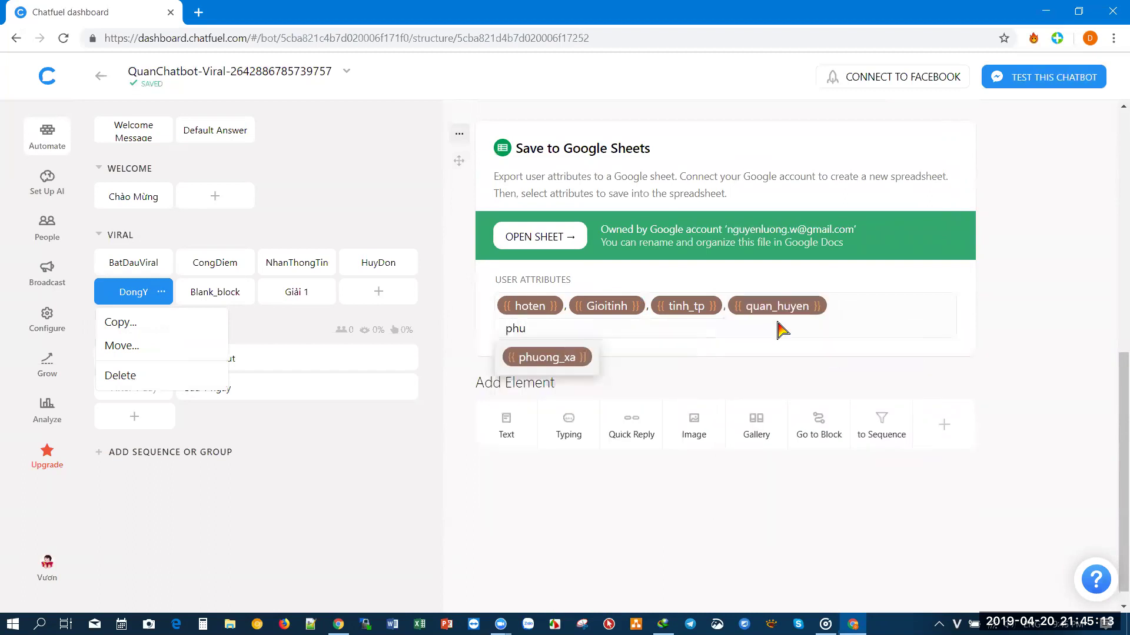
click(580, 358)
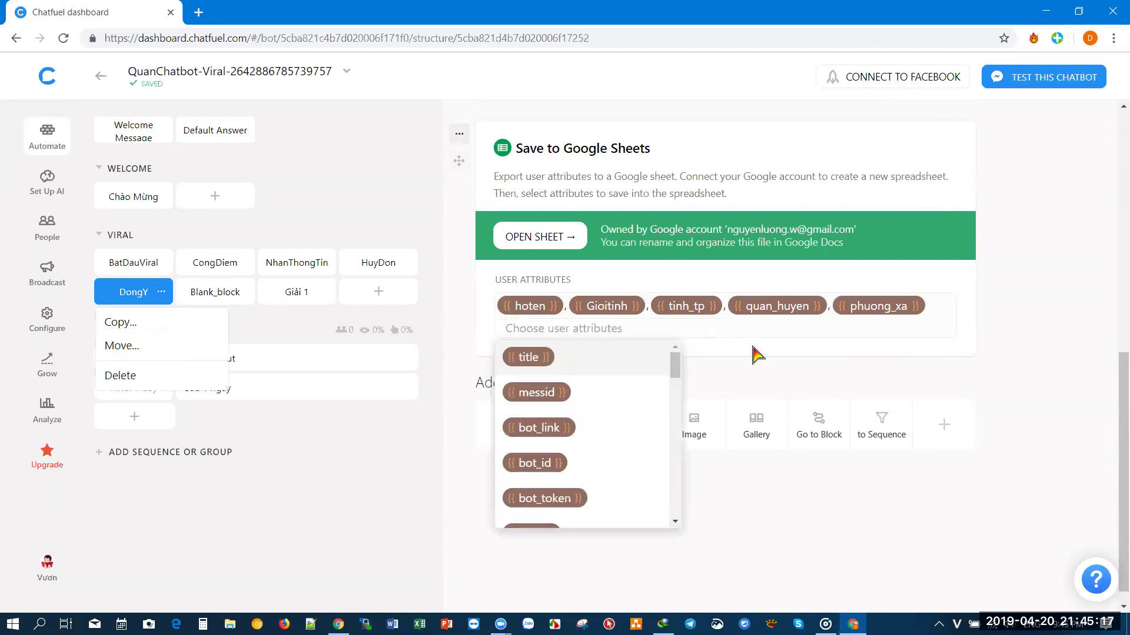
text(dia)
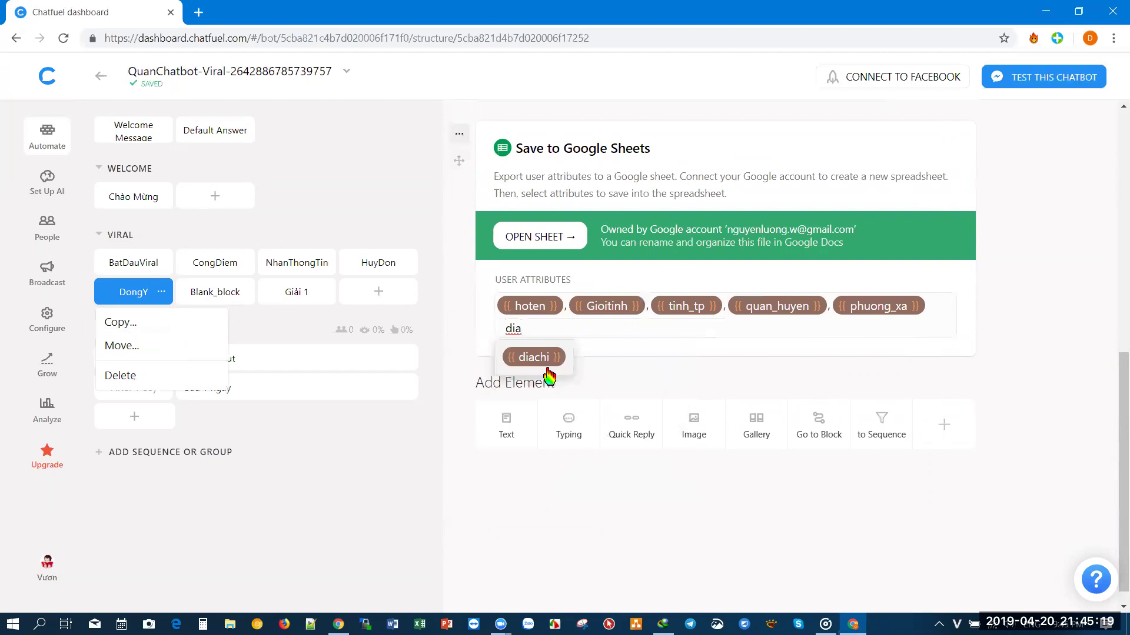
click(547, 369)
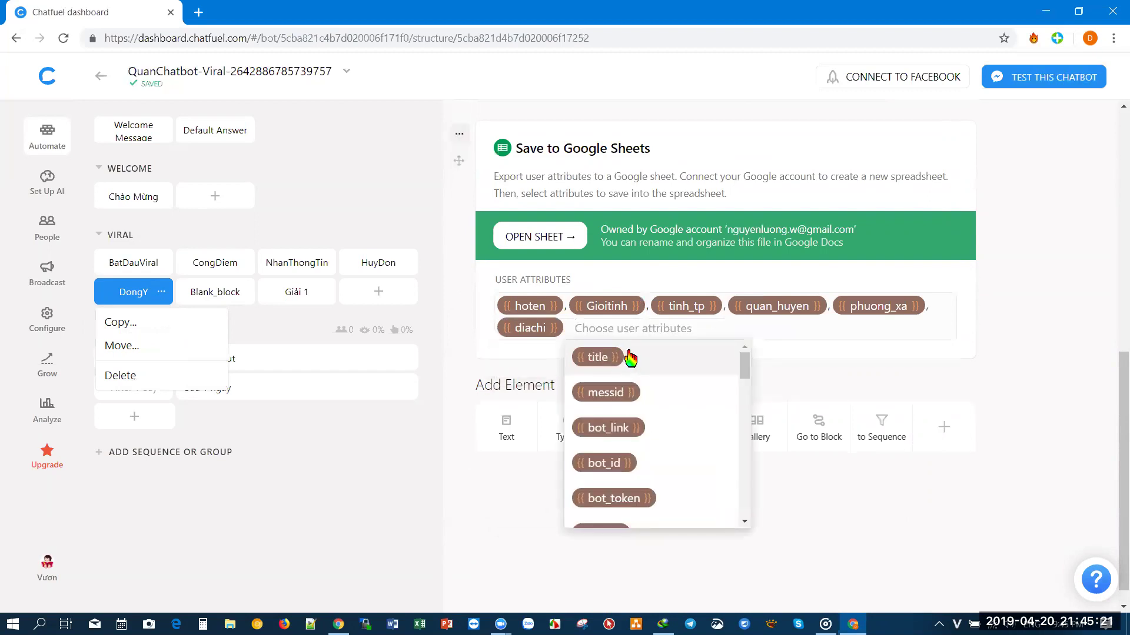
text(die)
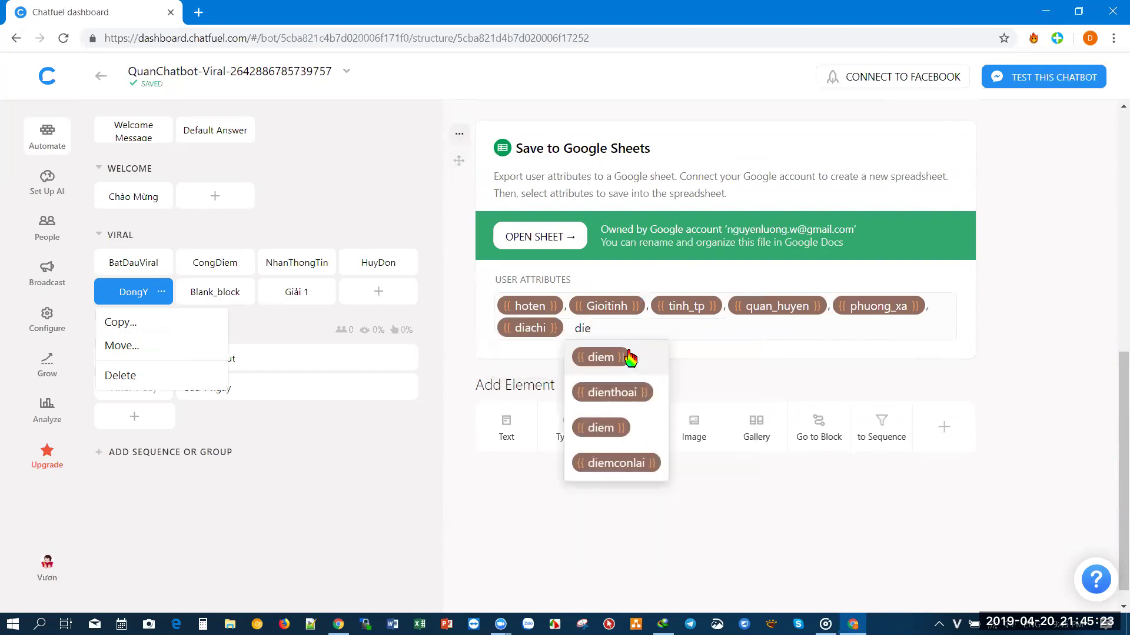
click(632, 399)
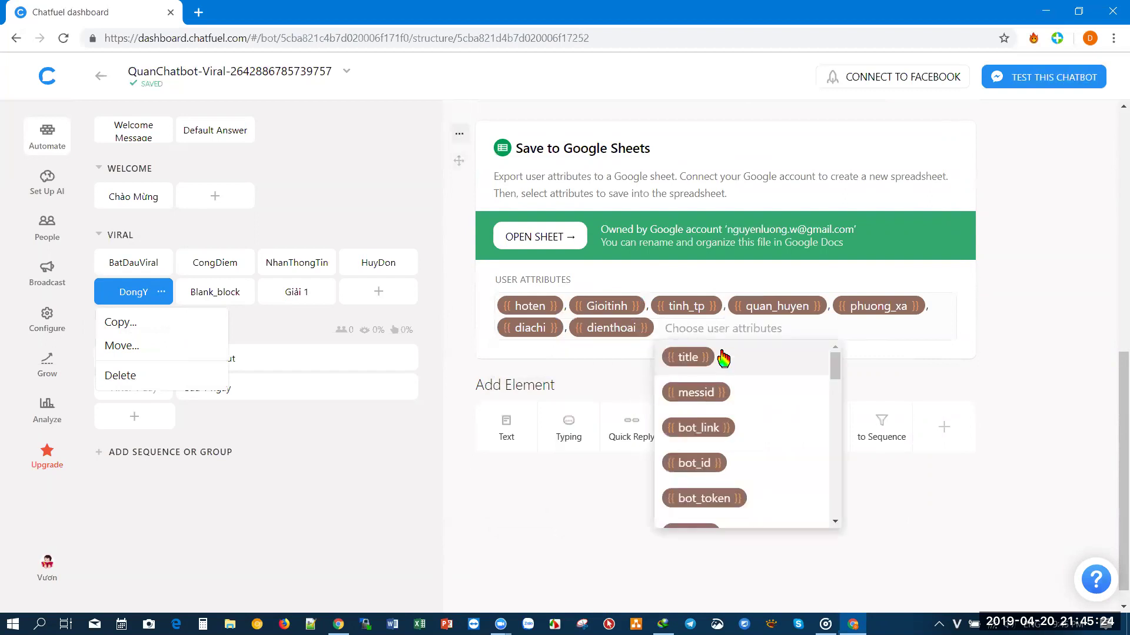
click(1014, 323)
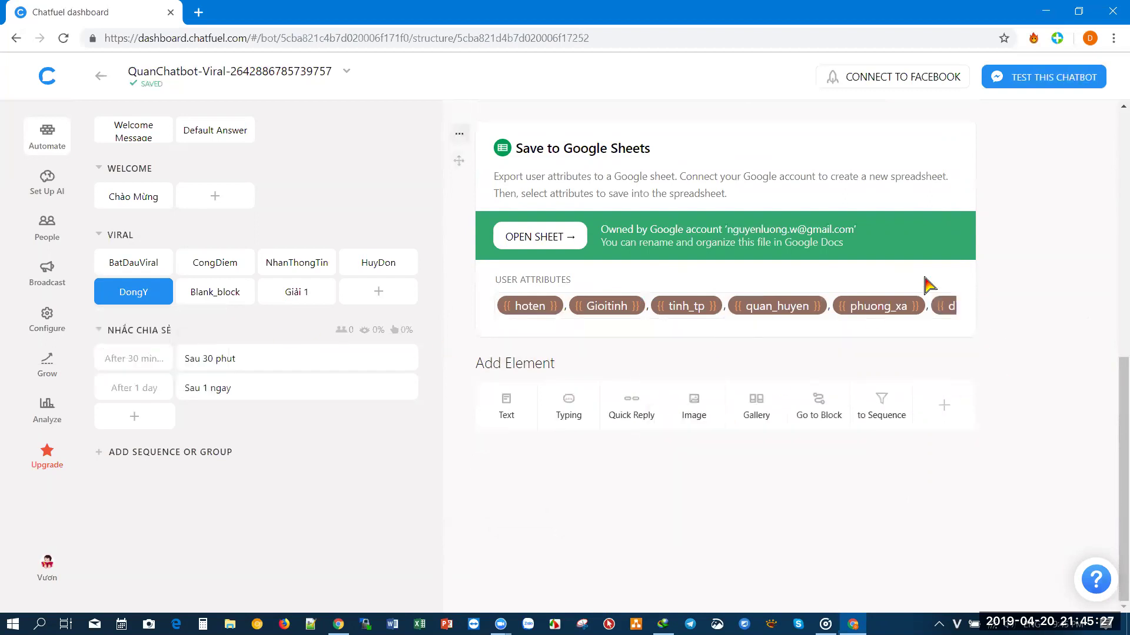
Review BatDauViral's attribute cards down to the JSON API posting bot_link and others to viral.php.
click(148, 263)
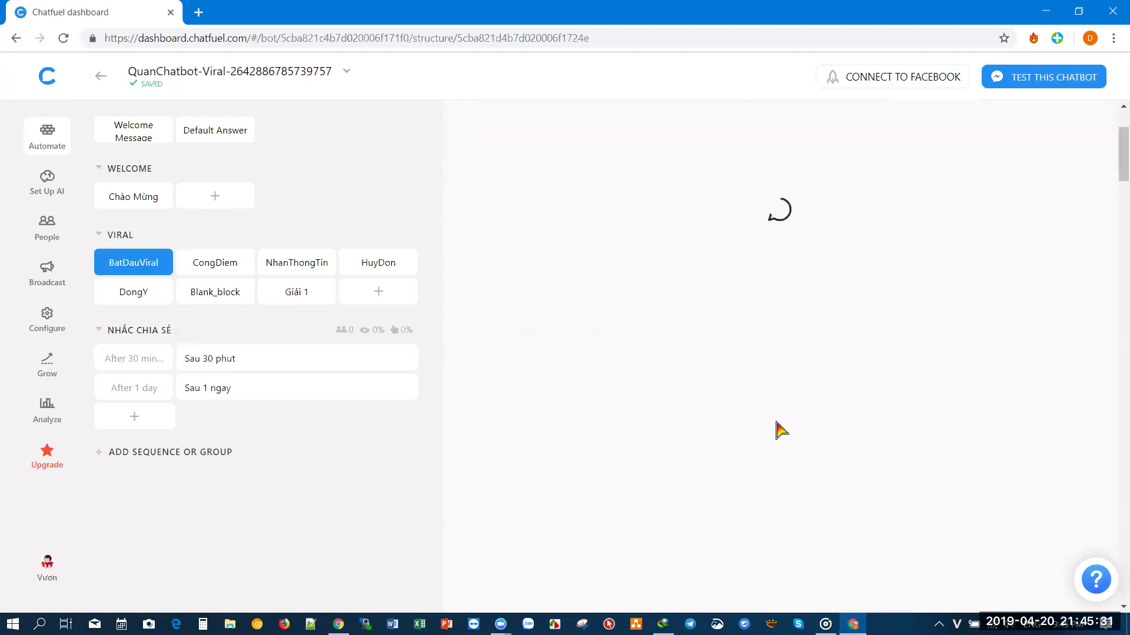
scroll(781, 430, down, 10)
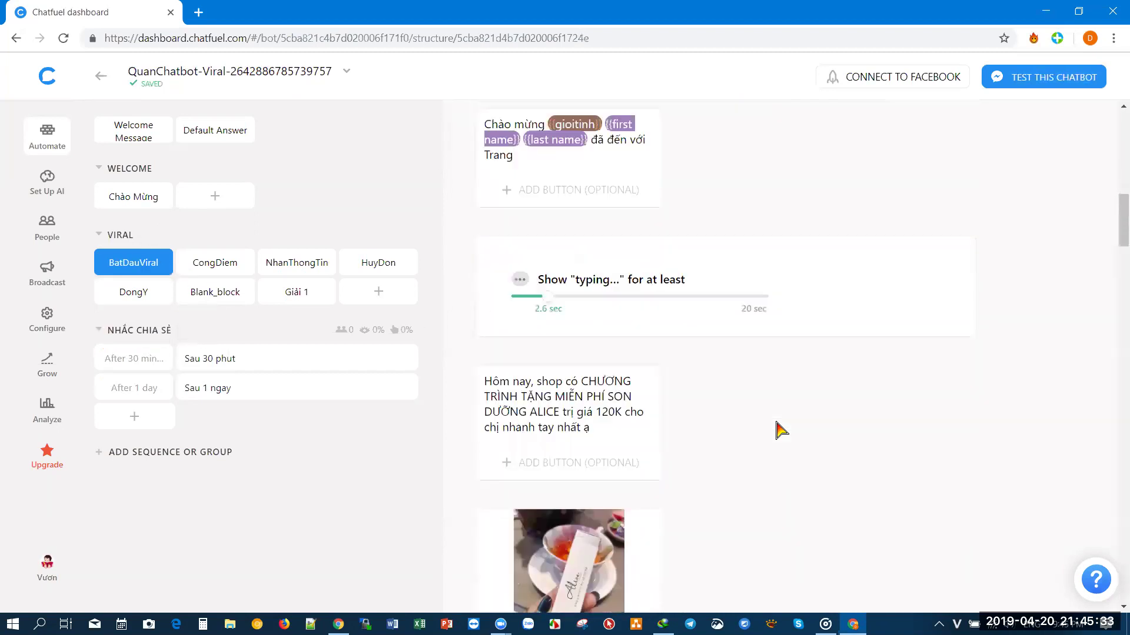
scroll(781, 431, down, 15)
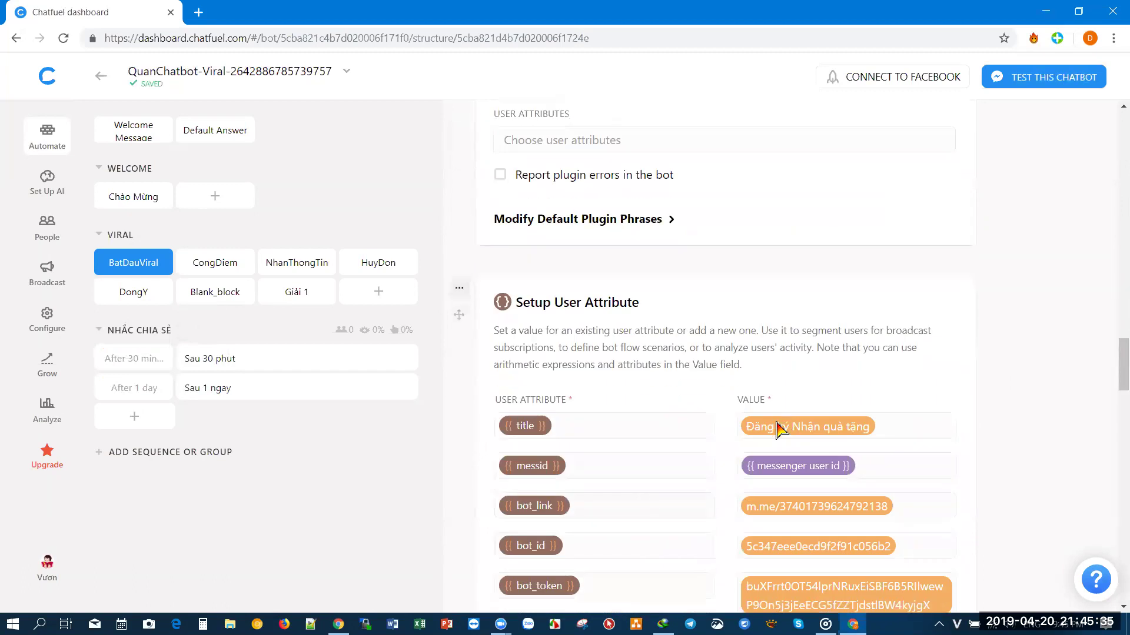
scroll(781, 431, down, 7)
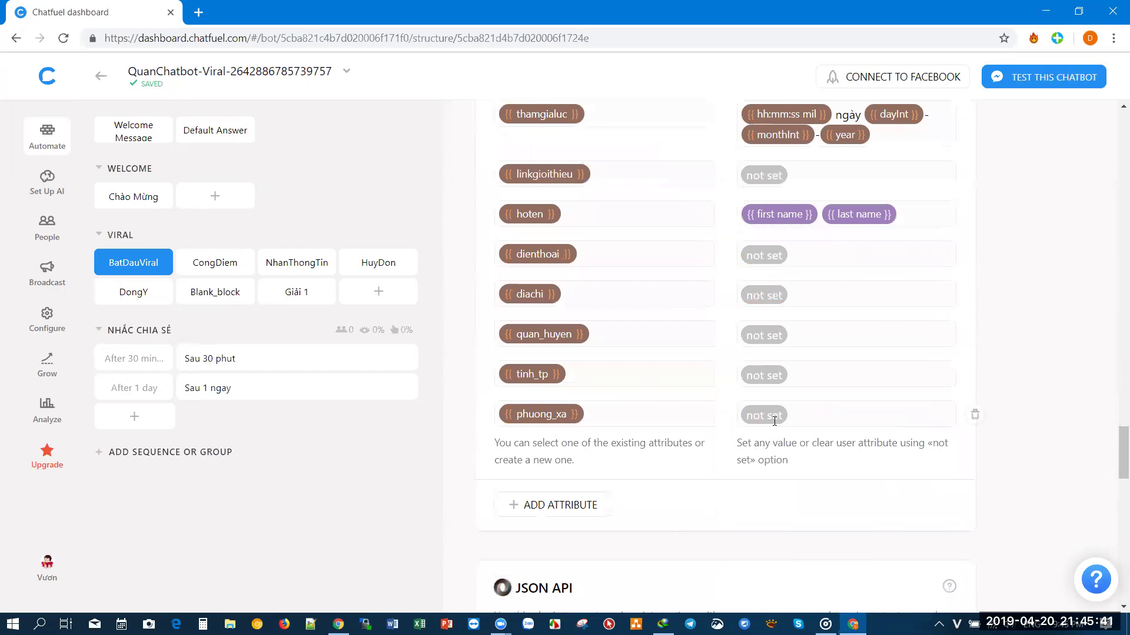
scroll(774, 421, up, 1)
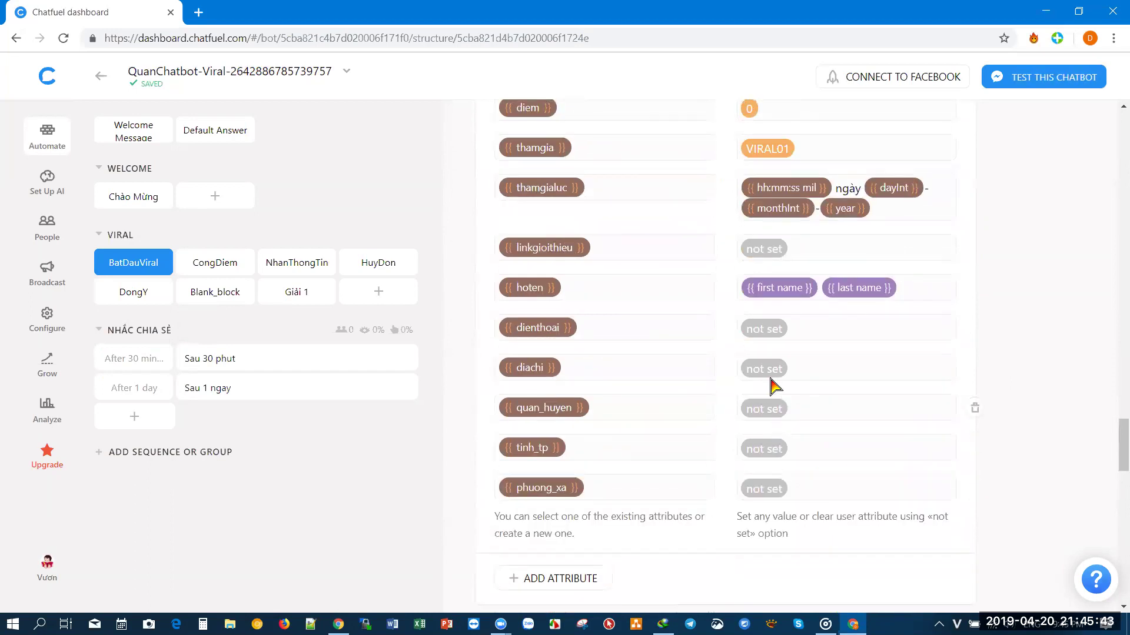
scroll(742, 241, up, 8)
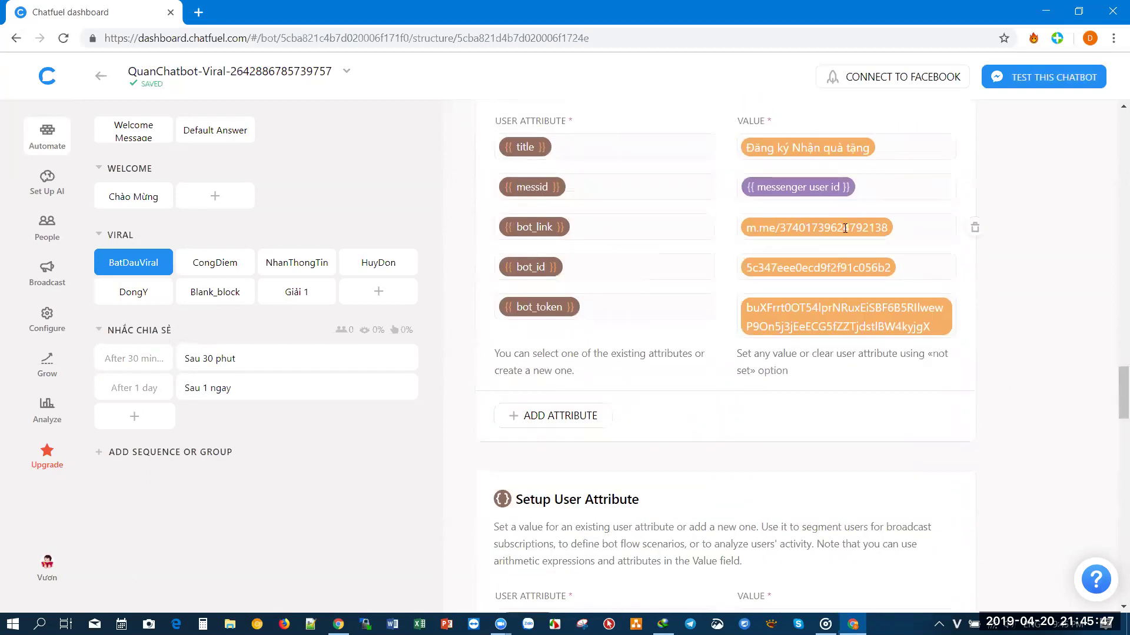
drag(900, 227, 682, 235)
scroll(714, 330, down, 10)
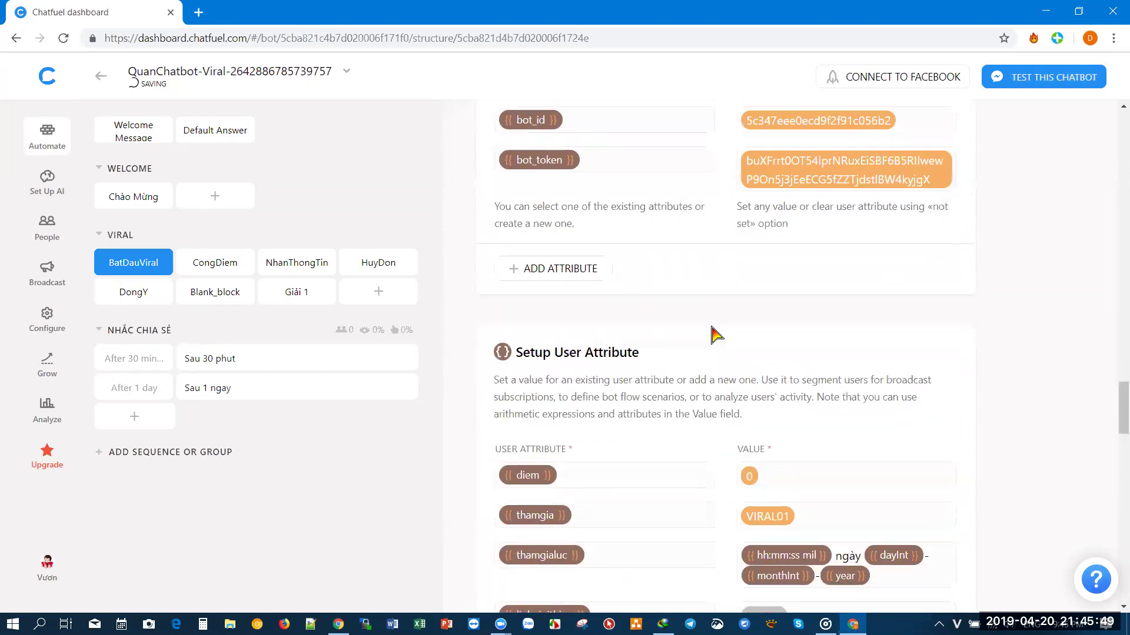
scroll(744, 406, down, 5)
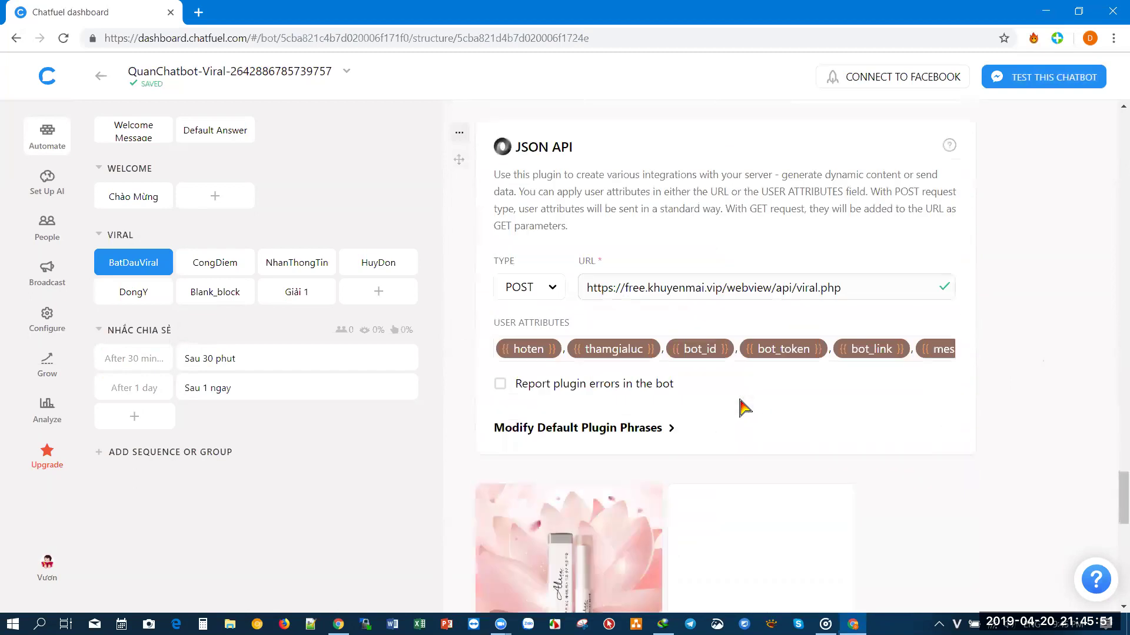
click(735, 292)
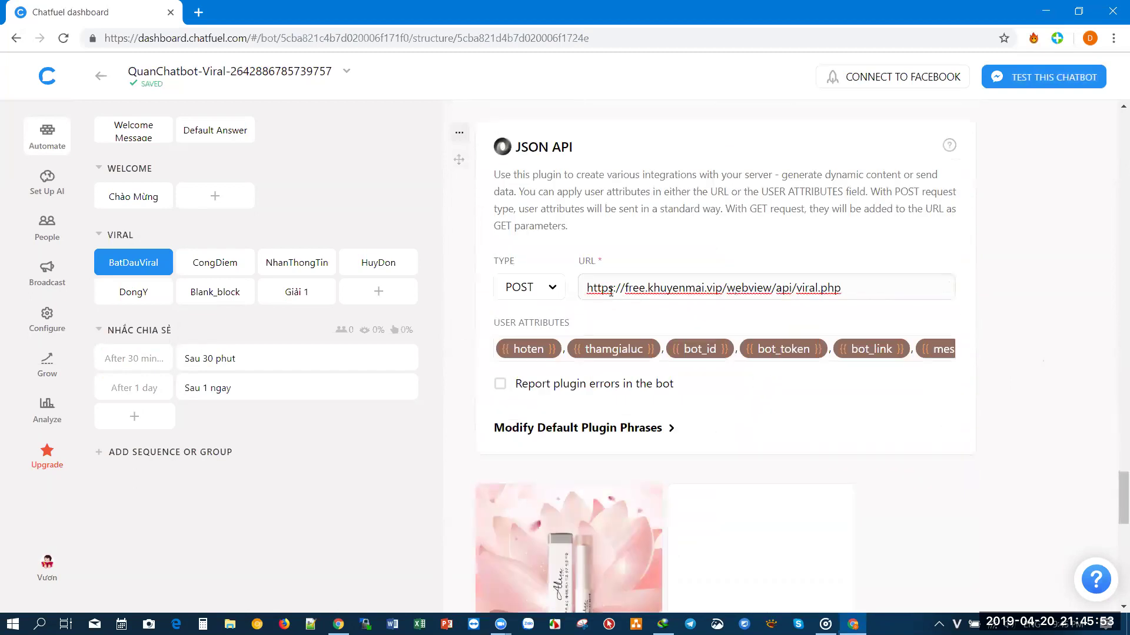
click(527, 353)
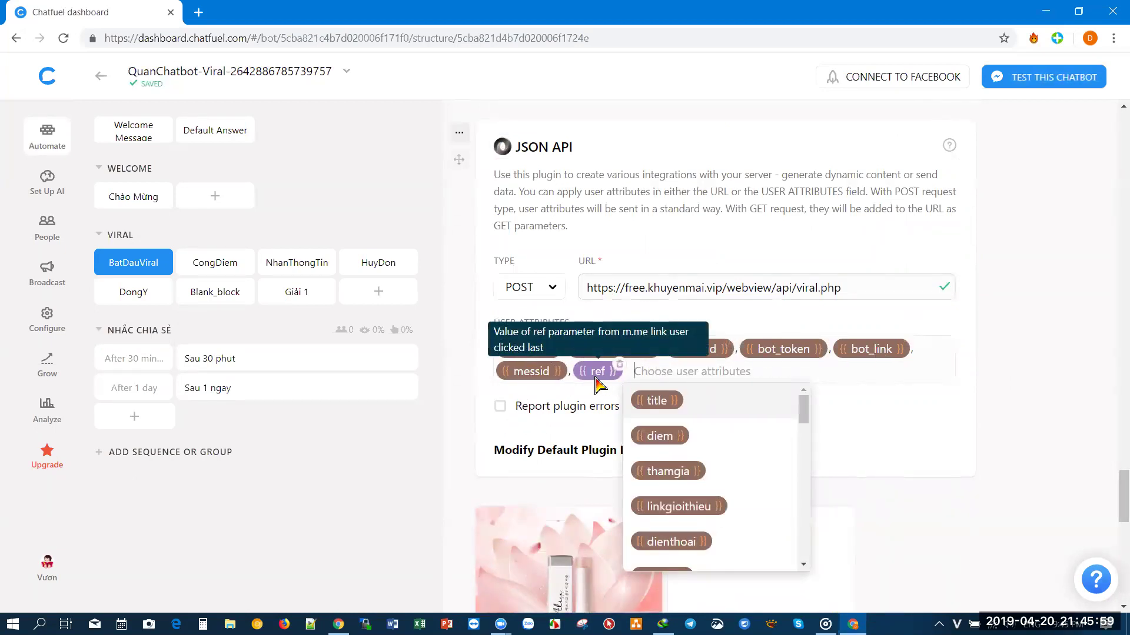
click(770, 214)
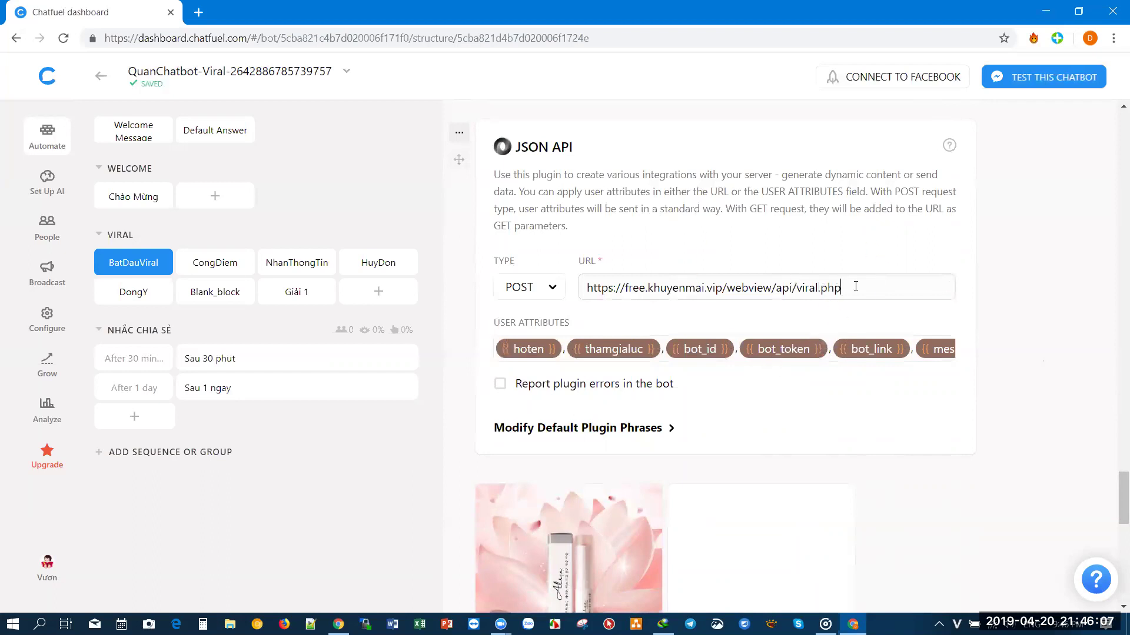
drag(855, 287, 814, 286)
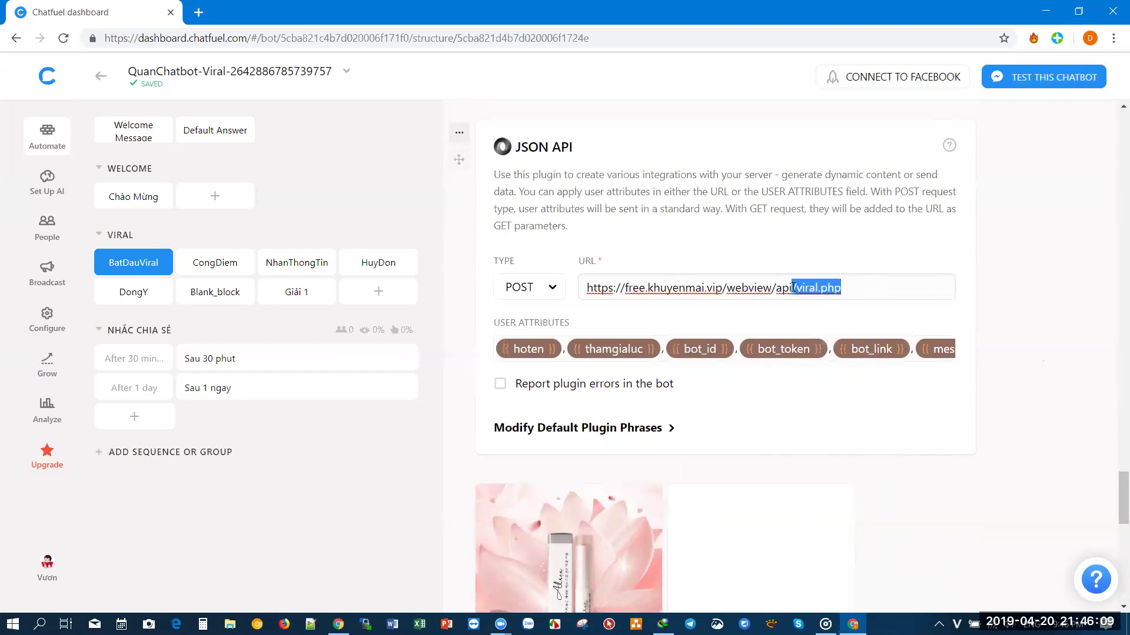
scroll(798, 321, up, 6)
scroll(798, 321, down, 6)
scroll(807, 344, down, 5)
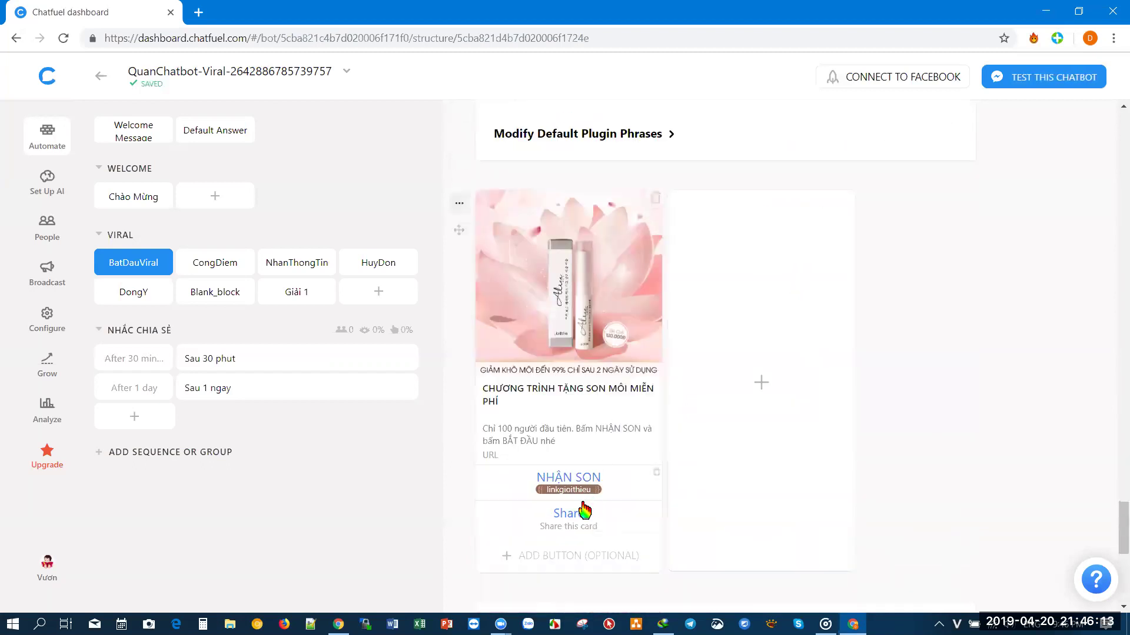
scroll(679, 453, up, 5)
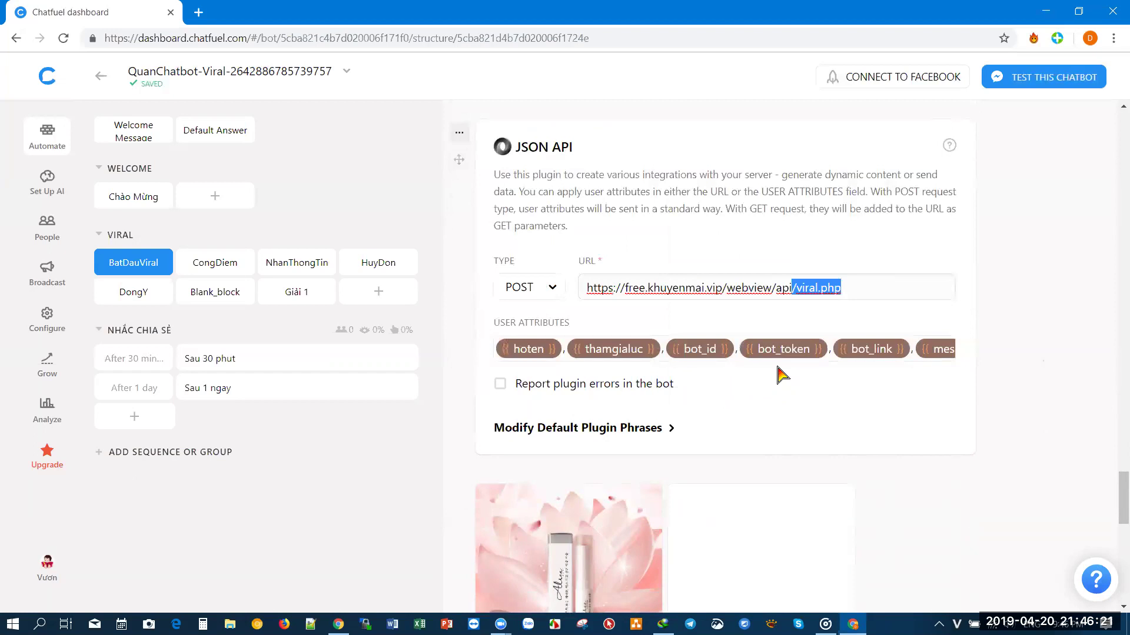
scroll(780, 374, down, 3)
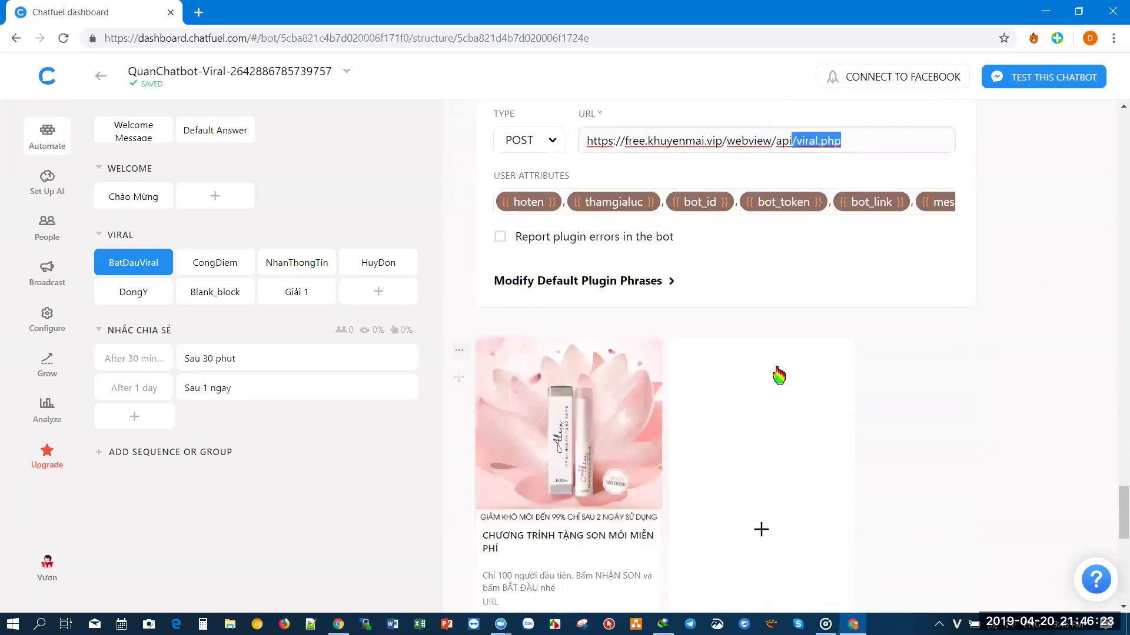
click(799, 179)
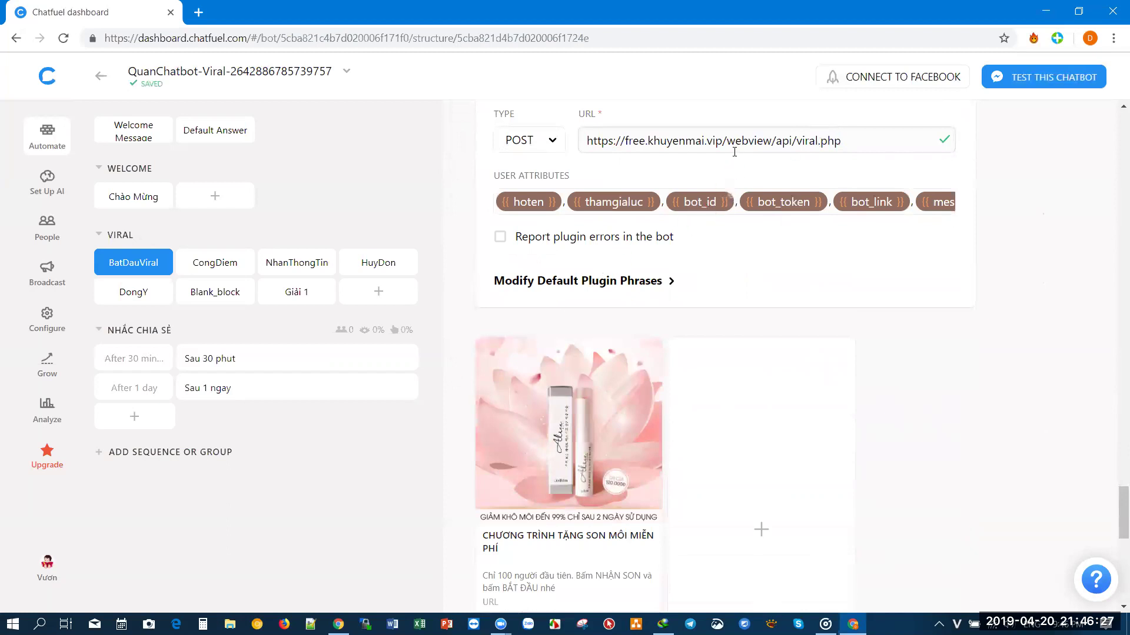
drag(594, 144, 838, 150)
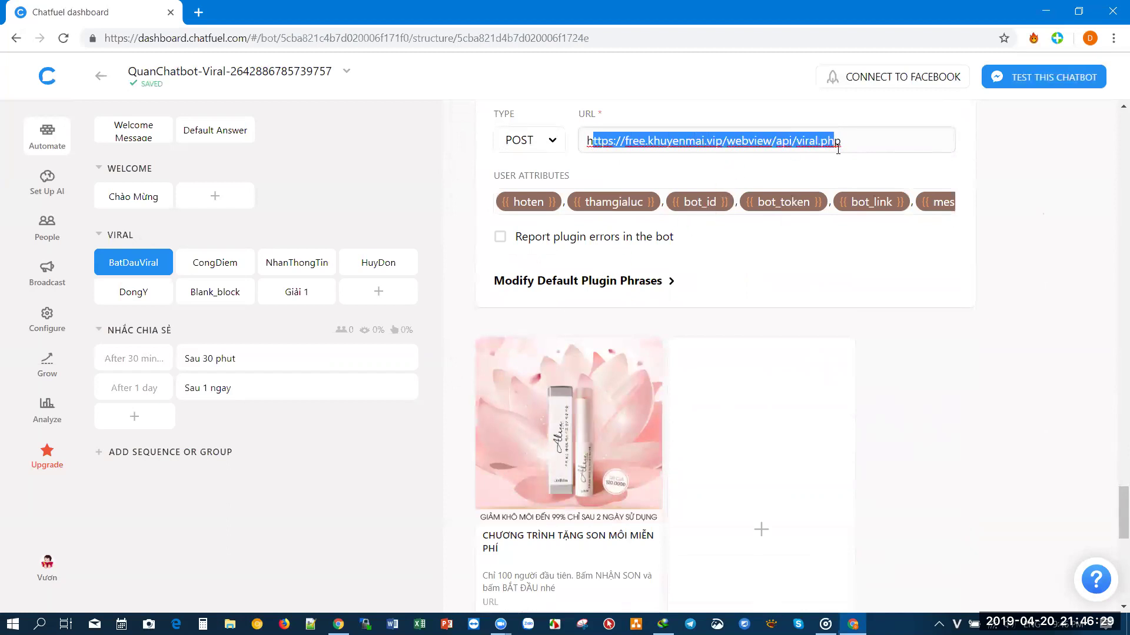
Add a Setup User Attribute card setting linkgioithieu to {{bot_link}}?ref=viral{{messenger user id}}.
click(454, 322)
click(539, 326)
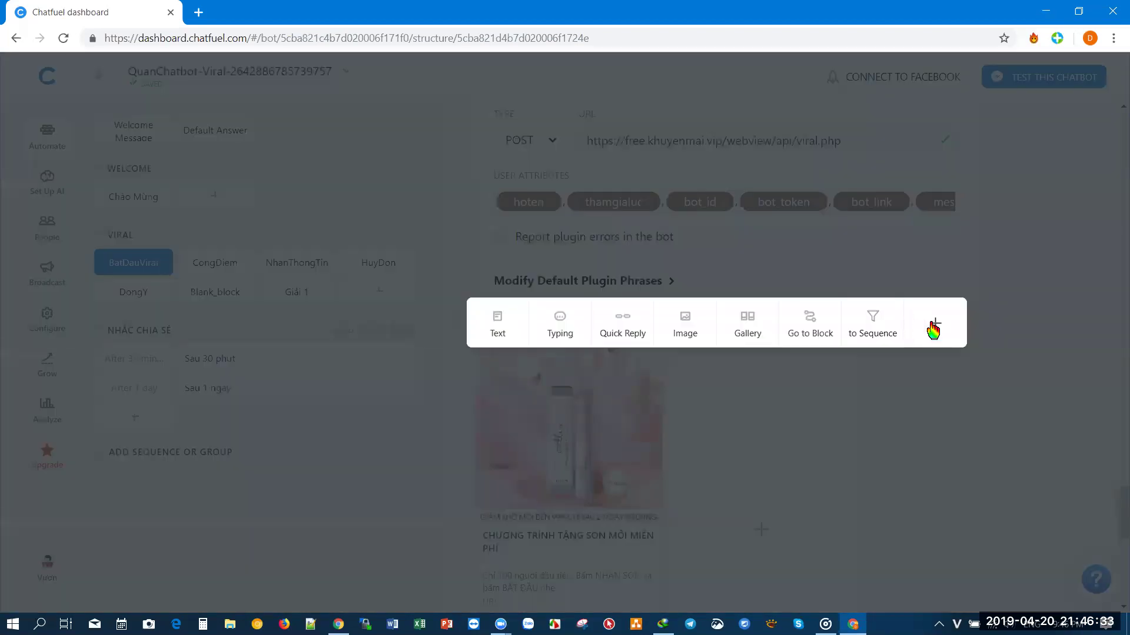
click(934, 329)
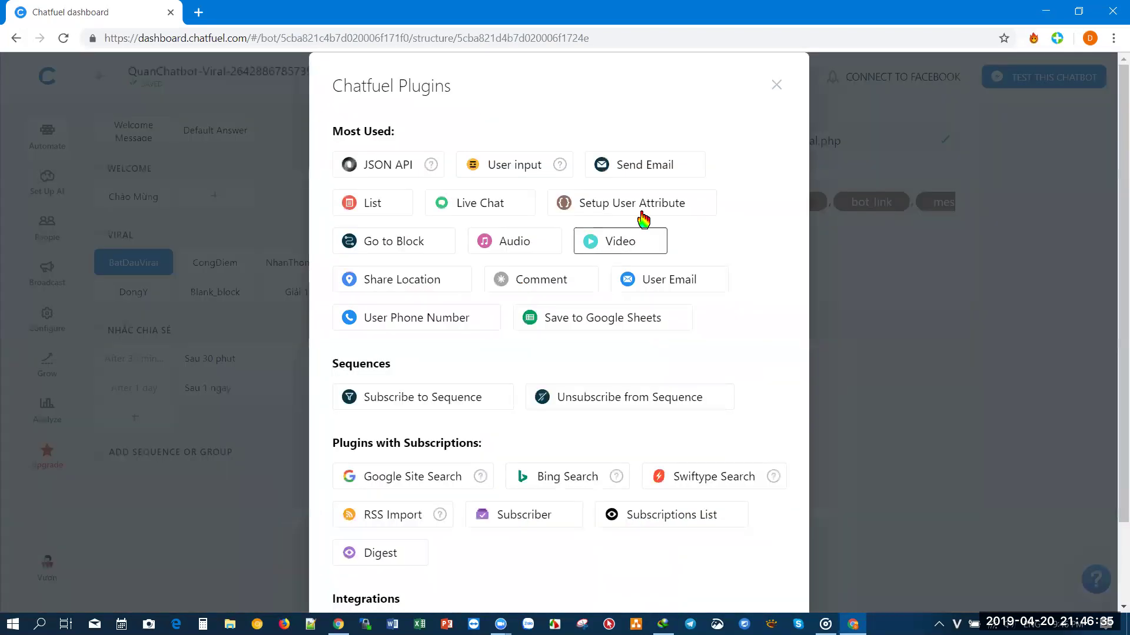
click(681, 316)
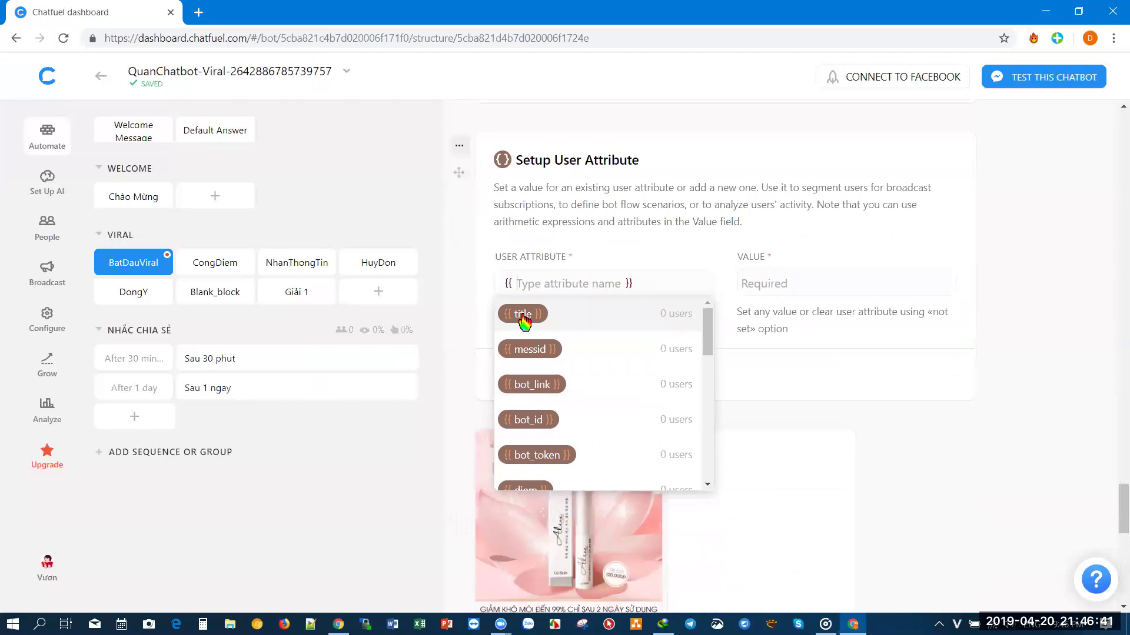
text(link)
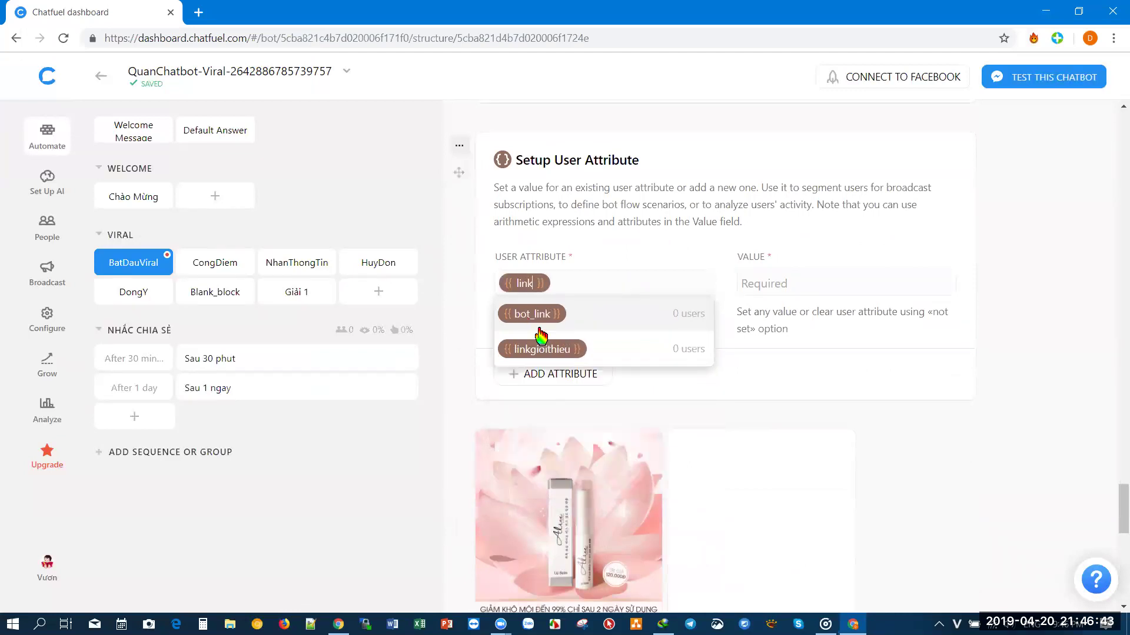
click(557, 353)
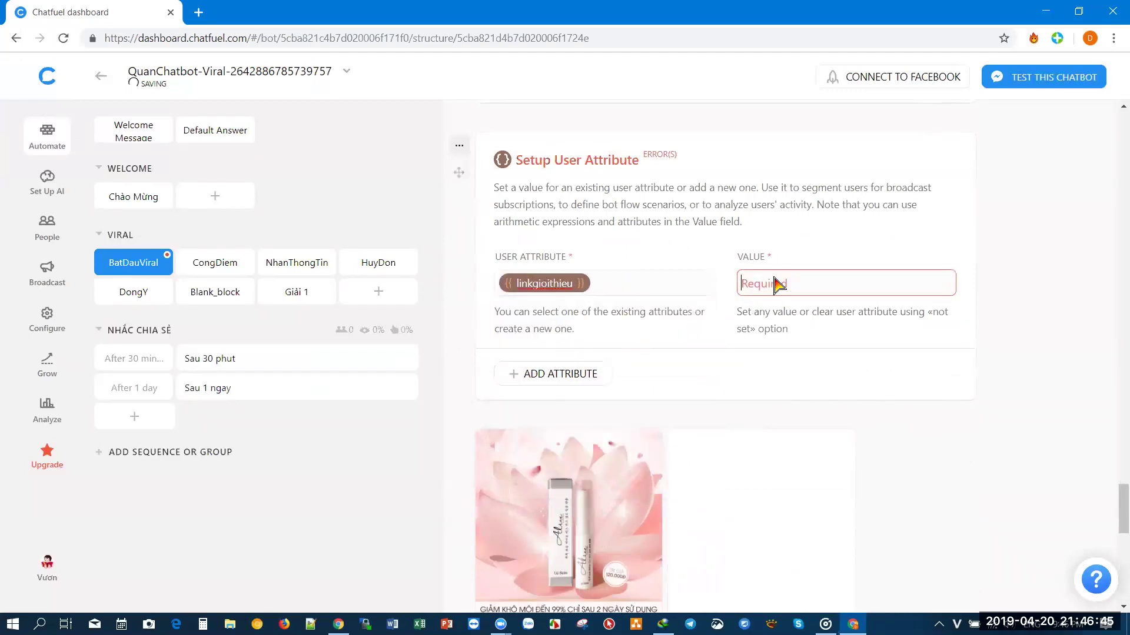
click(776, 286)
text({{bot)
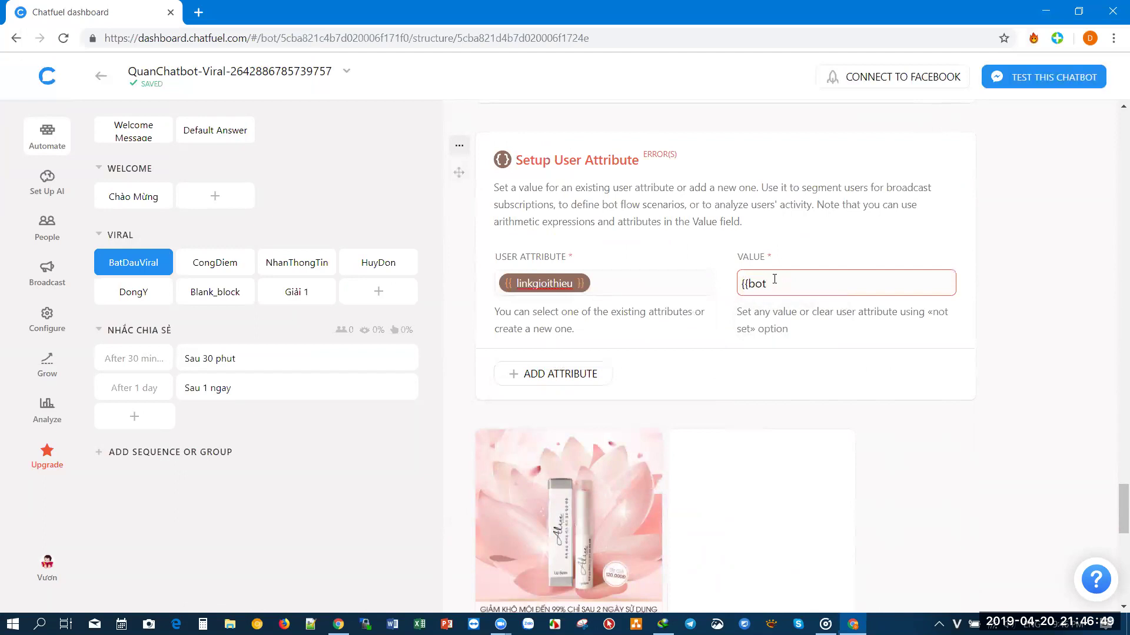
text(_link}})
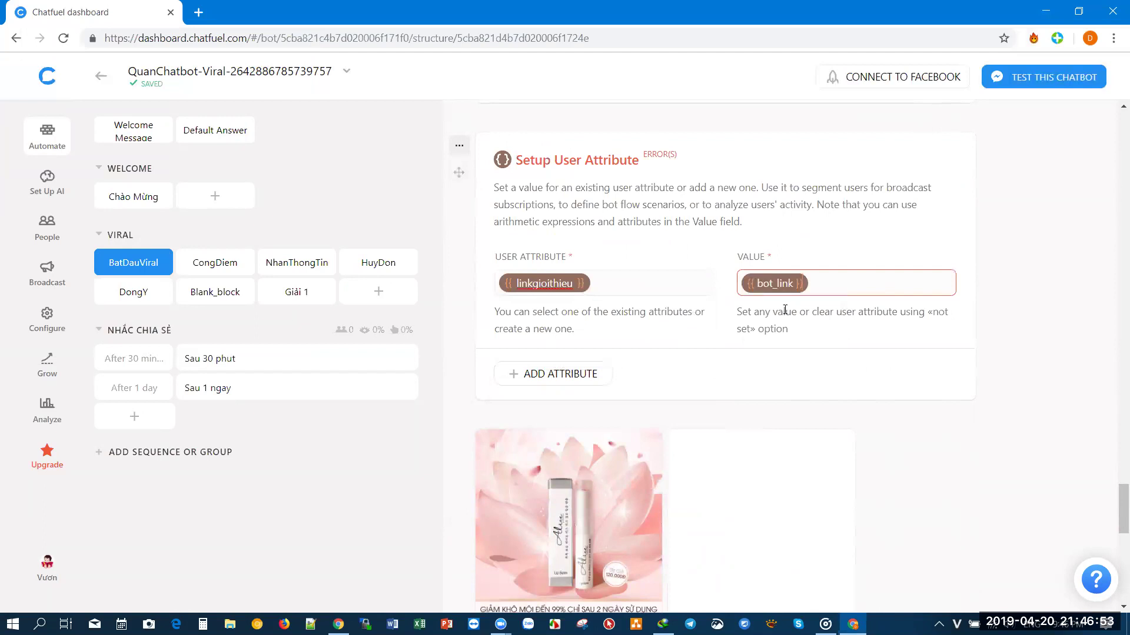
scroll(784, 310, up, 10)
scroll(788, 316, up, 8)
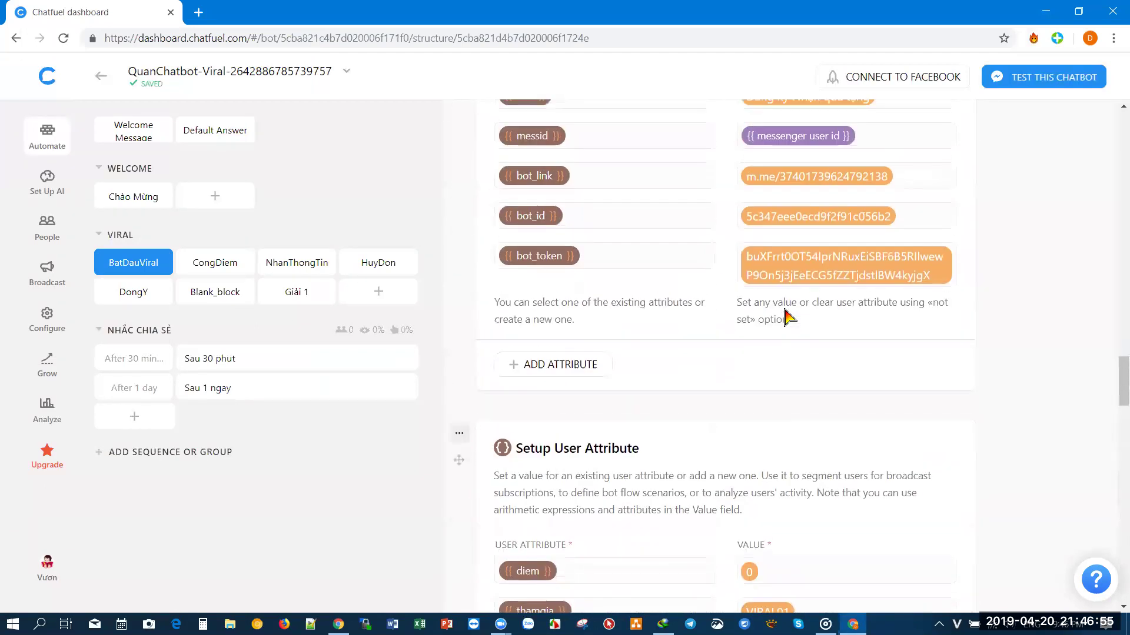
scroll(864, 313, down, 20)
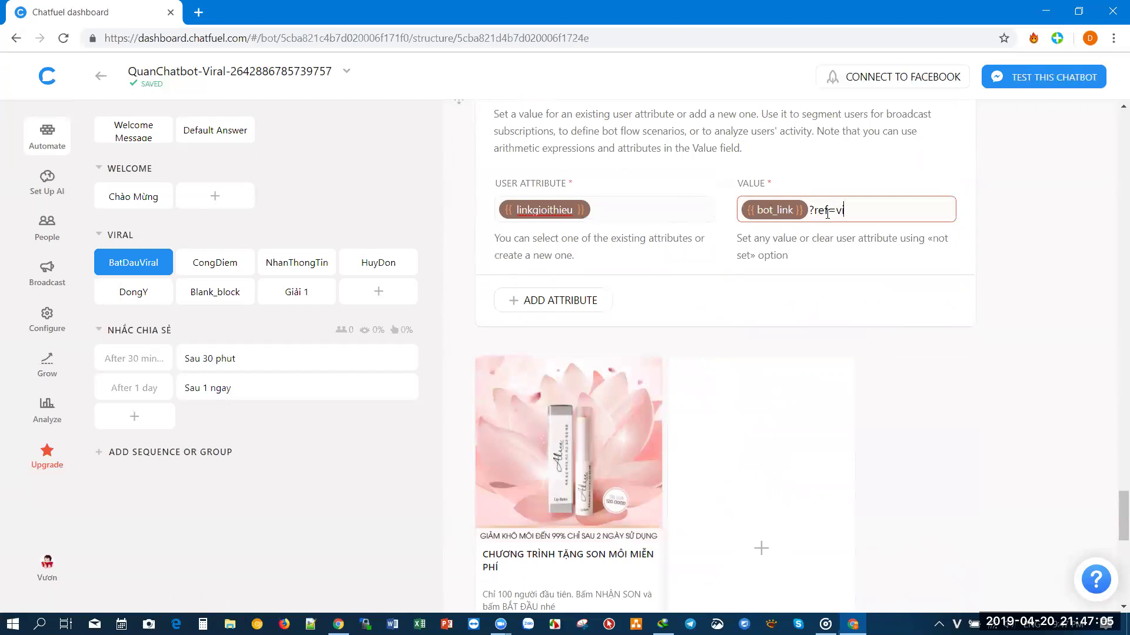
text({{messenger u)
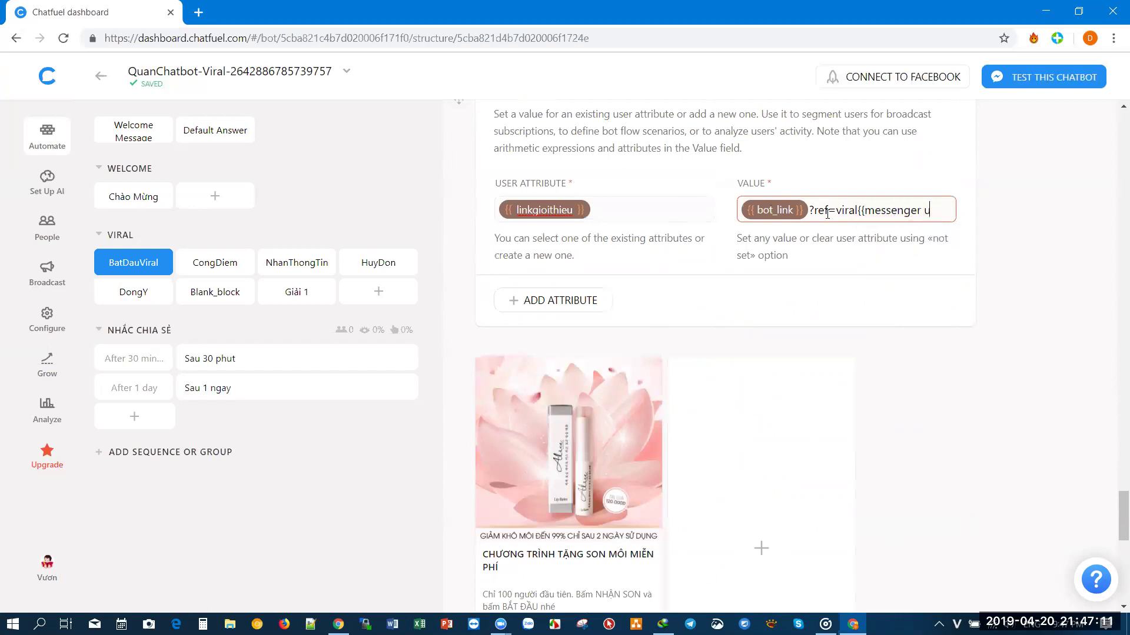
text(ser id }})
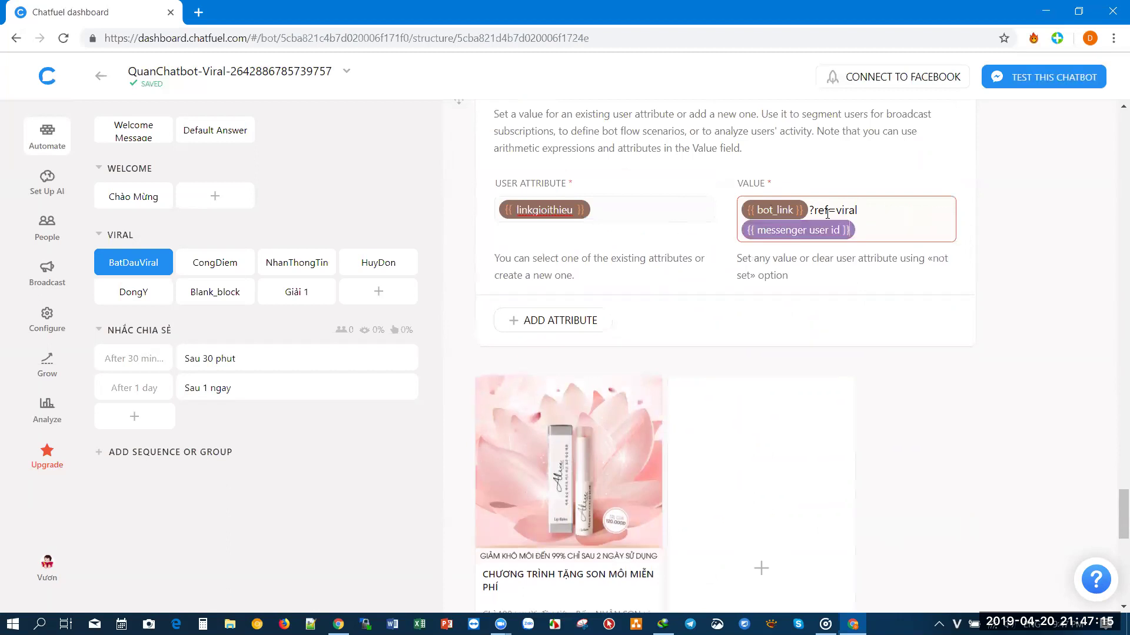
click(851, 261)
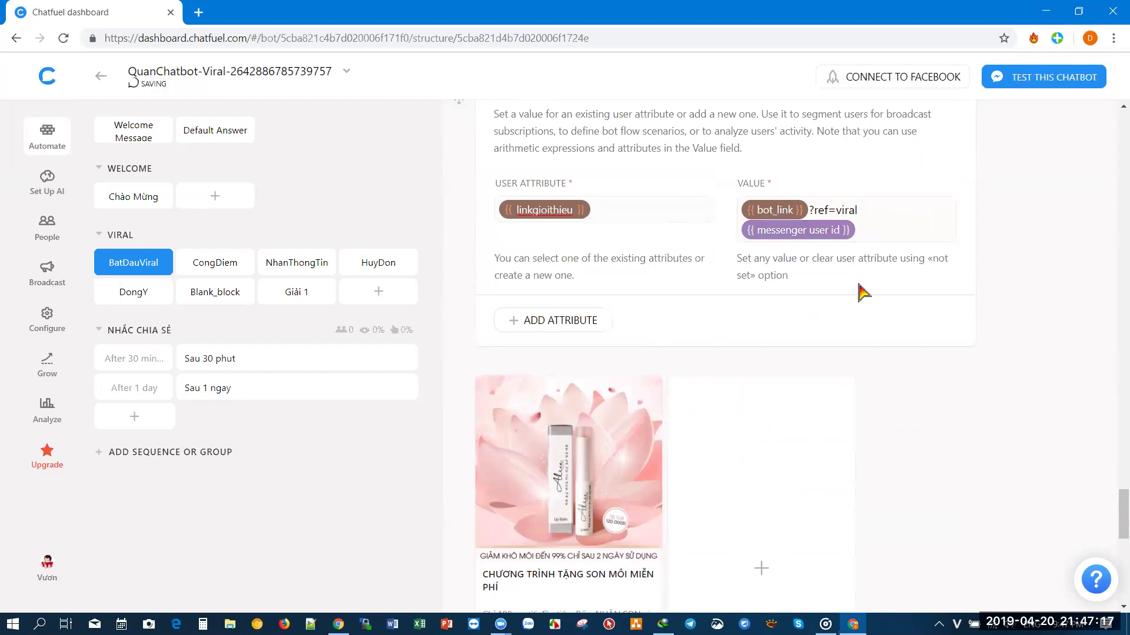
Review the plugin URL's domain and path in the surrounding cards.
scroll(860, 292, down, 2)
scroll(847, 228, up, 2)
scroll(548, 214, down, 3)
scroll(635, 436, up, 1)
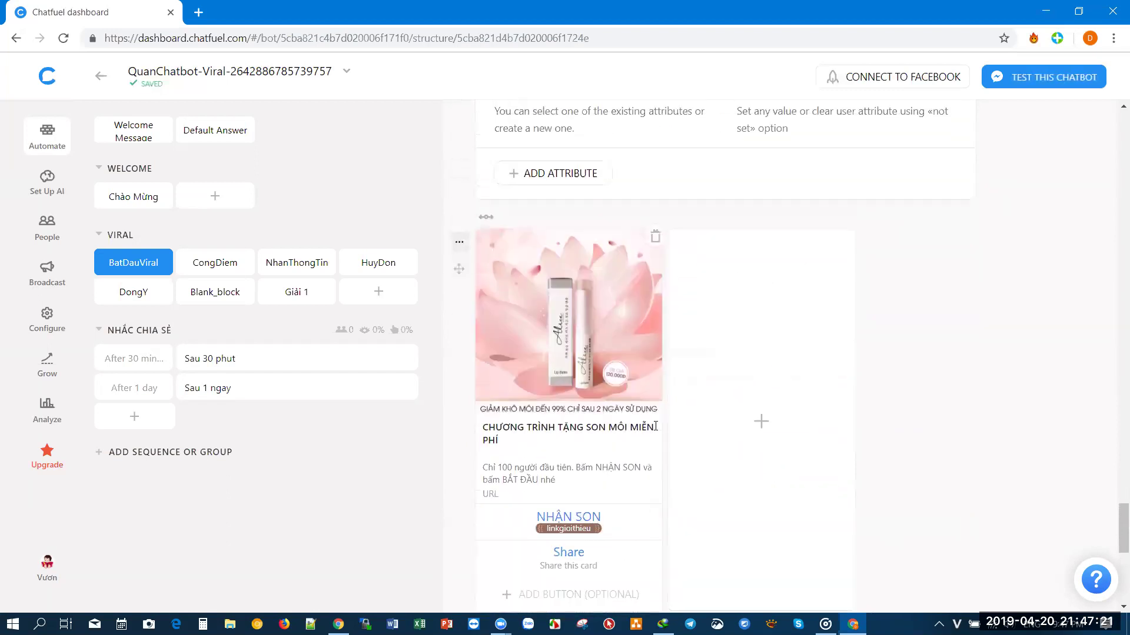
scroll(656, 426, up, 6)
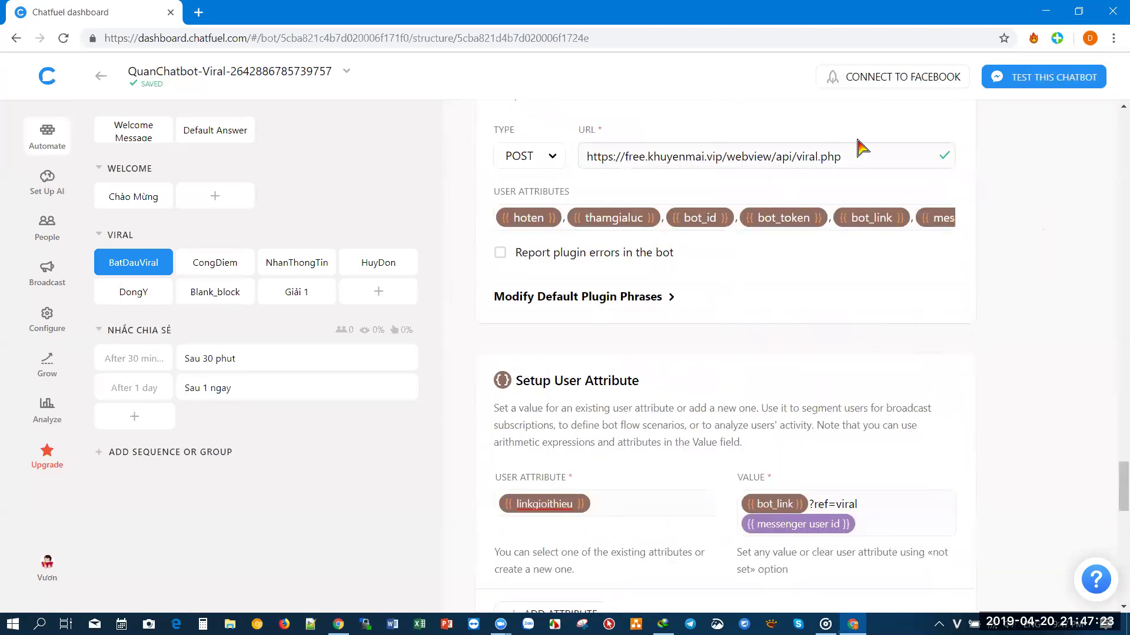
drag(864, 146, 583, 156)
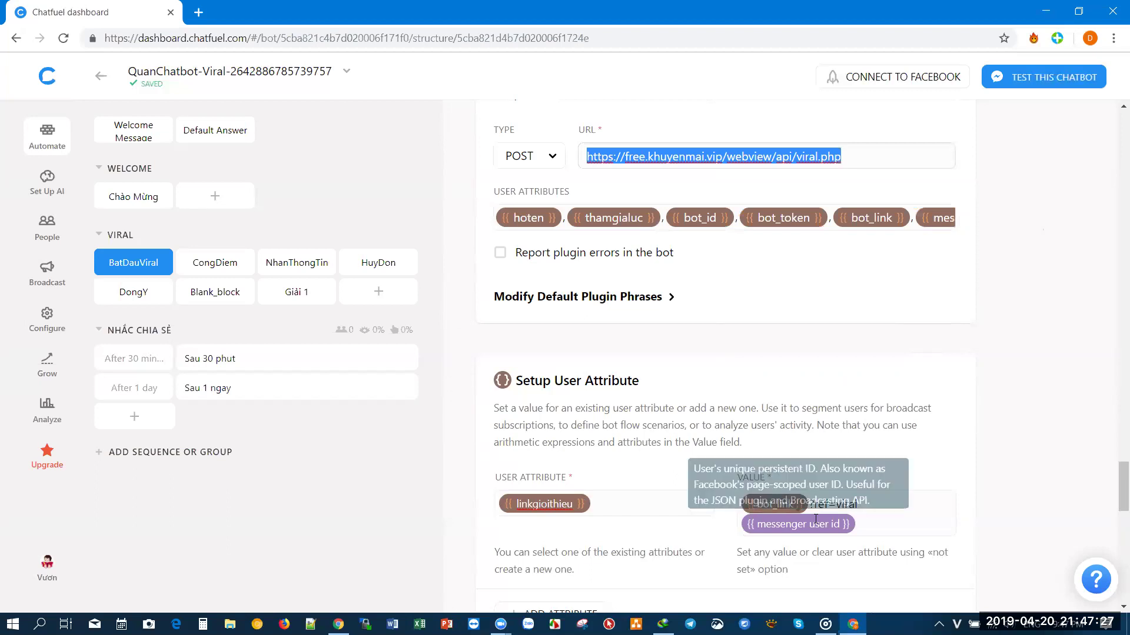
scroll(730, 507, down, 10)
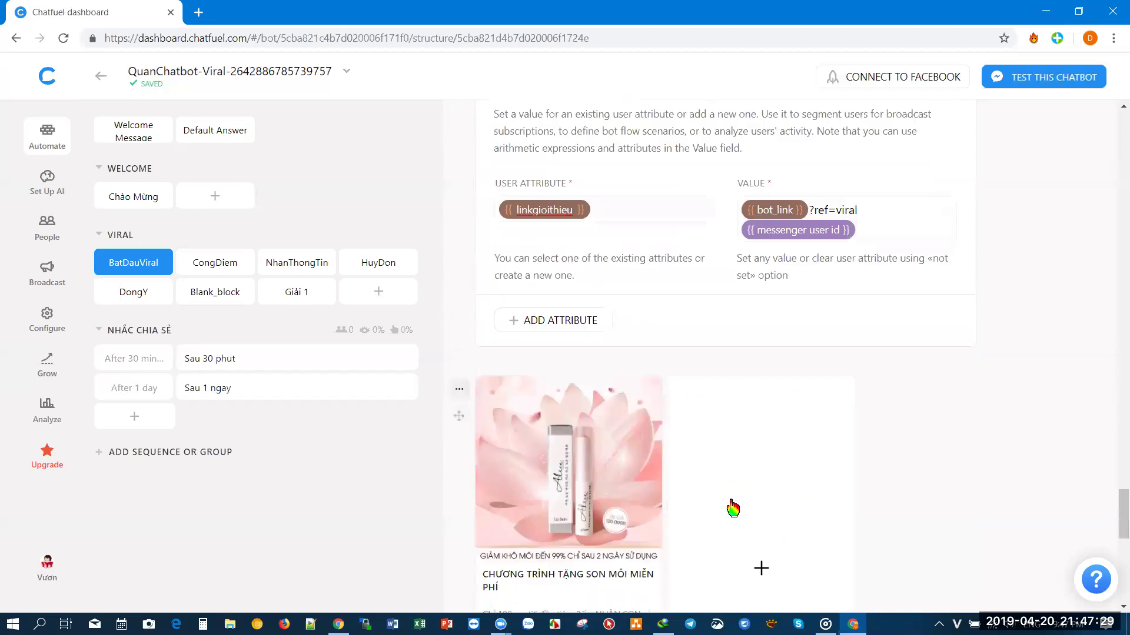
scroll(616, 412, up, 3)
scroll(615, 412, up, 5)
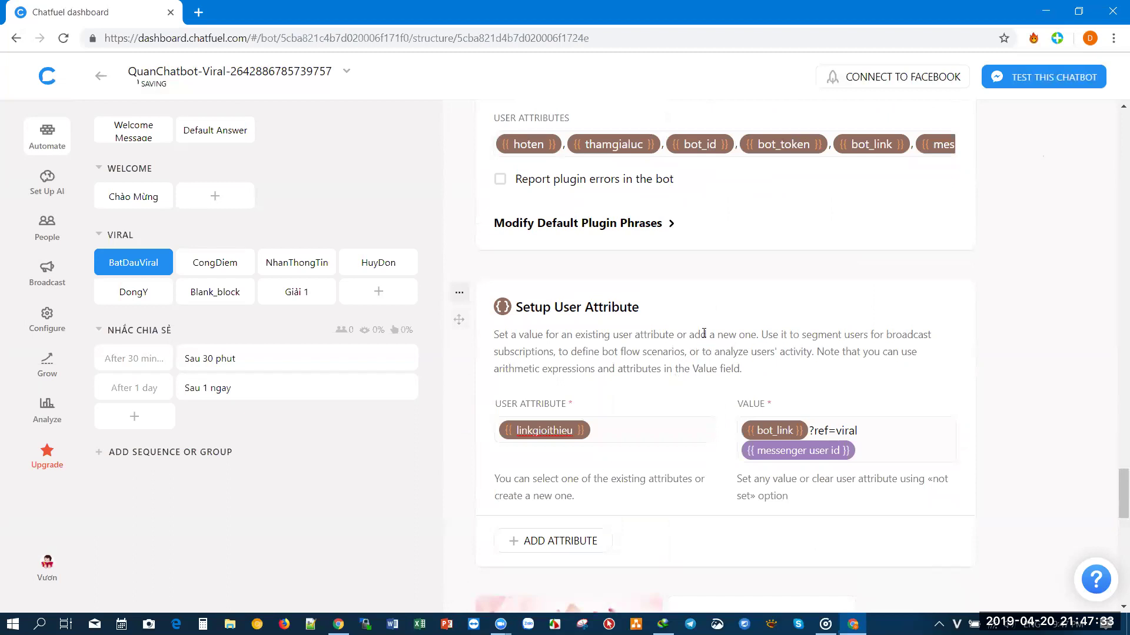
scroll(704, 334, up, 3)
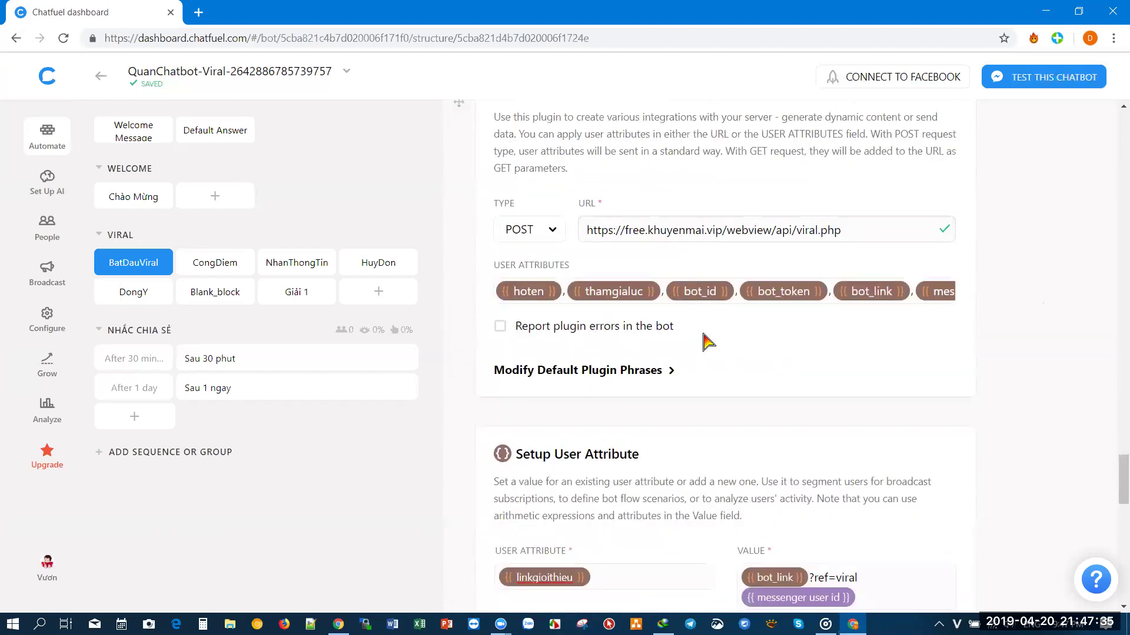
drag(748, 230, 938, 230)
drag(627, 230, 860, 234)
scroll(469, 442, down, 4)
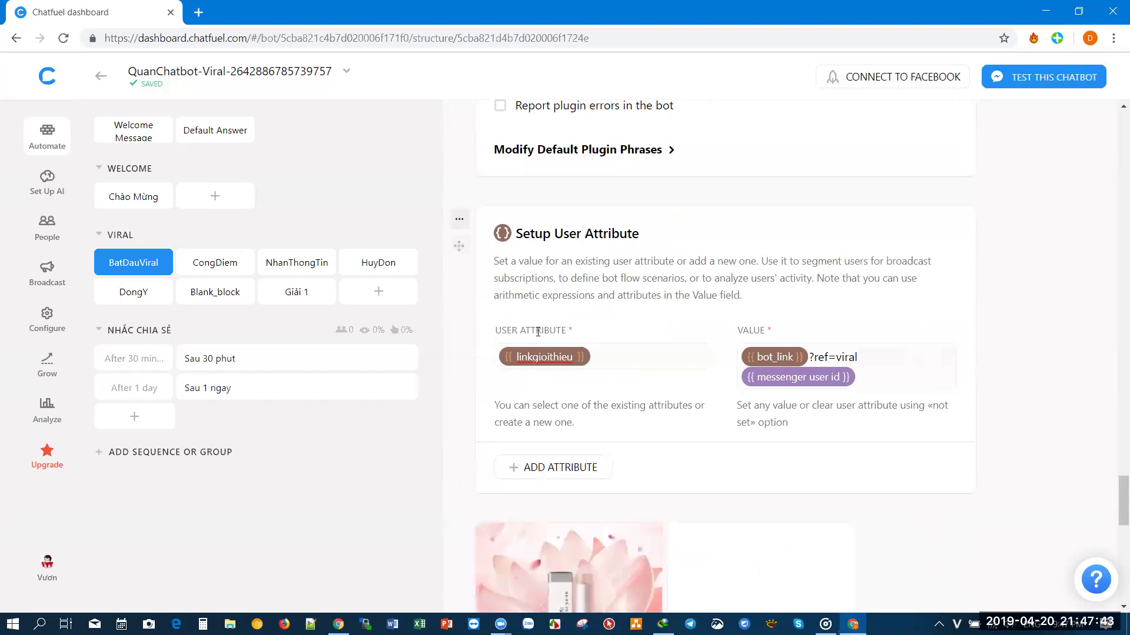
scroll(538, 332, down, 5)
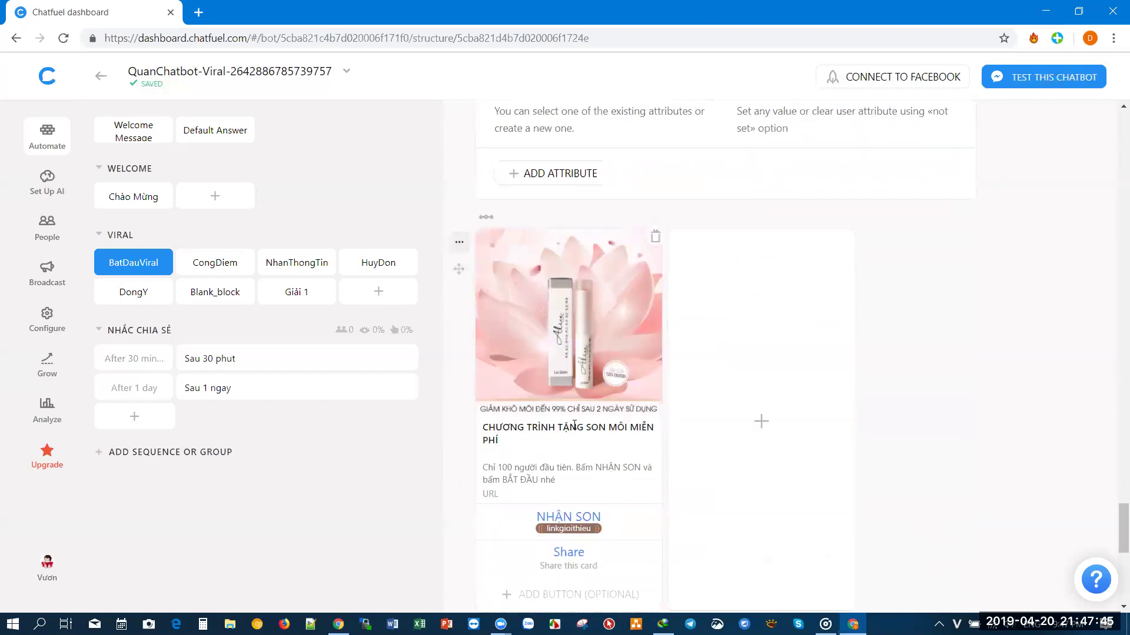
scroll(574, 425, down, 3)
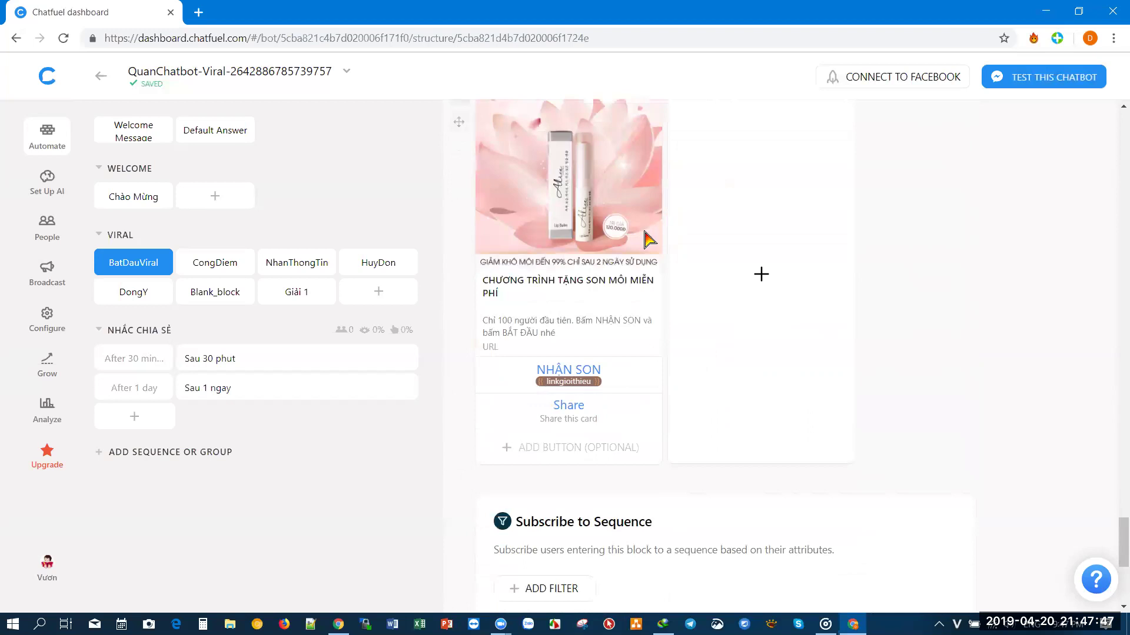
Check the NHẬN SON button's settings in the gallery card, then scroll back up.
click(591, 390)
click(948, 361)
scroll(949, 361, up, 5)
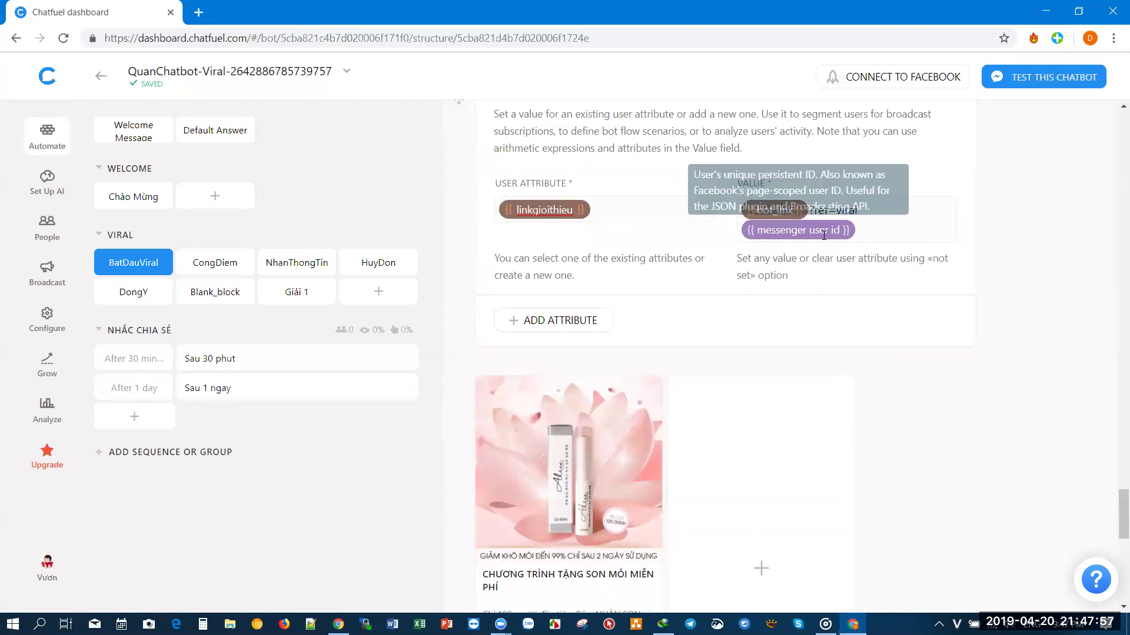
scroll(1113, 380, up, 1)
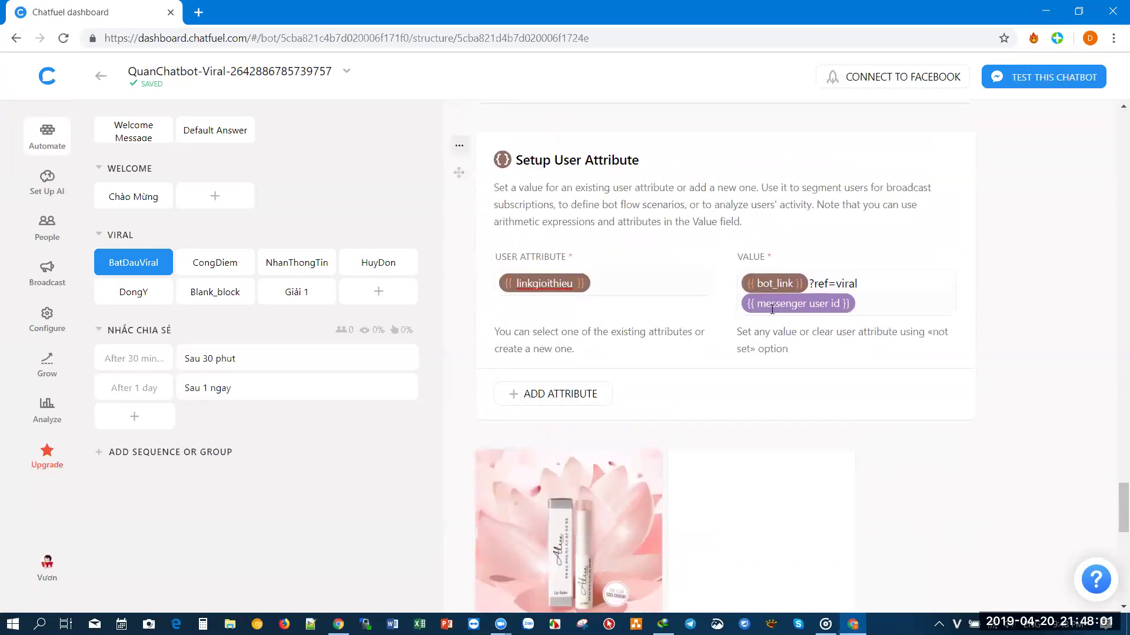
scroll(944, 255, up, 2)
scroll(944, 256, up, 1)
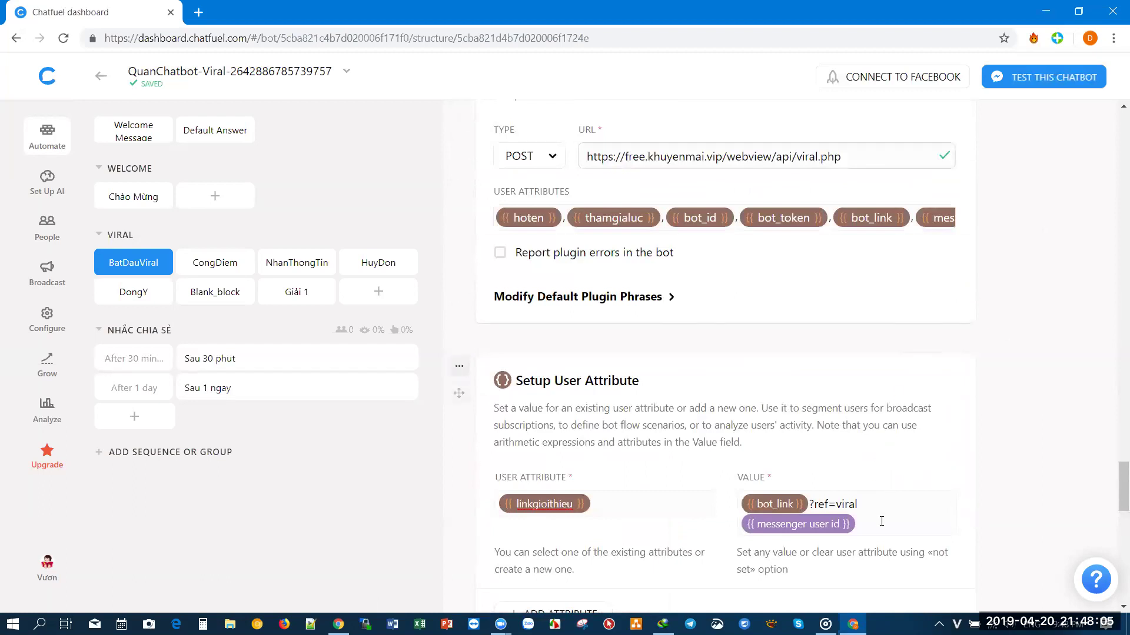
scroll(881, 521, down, 10)
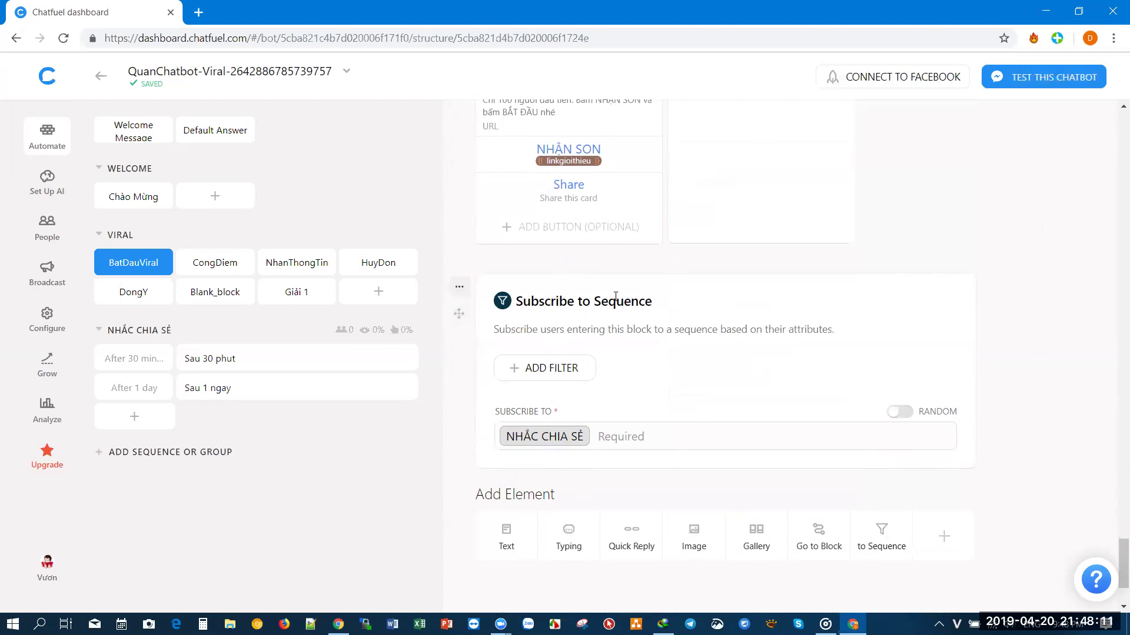
Review the Subscribe to Sequence card and the Sau 30 phut and Sau 1 ngay reminder messages.
drag(596, 296, 651, 302)
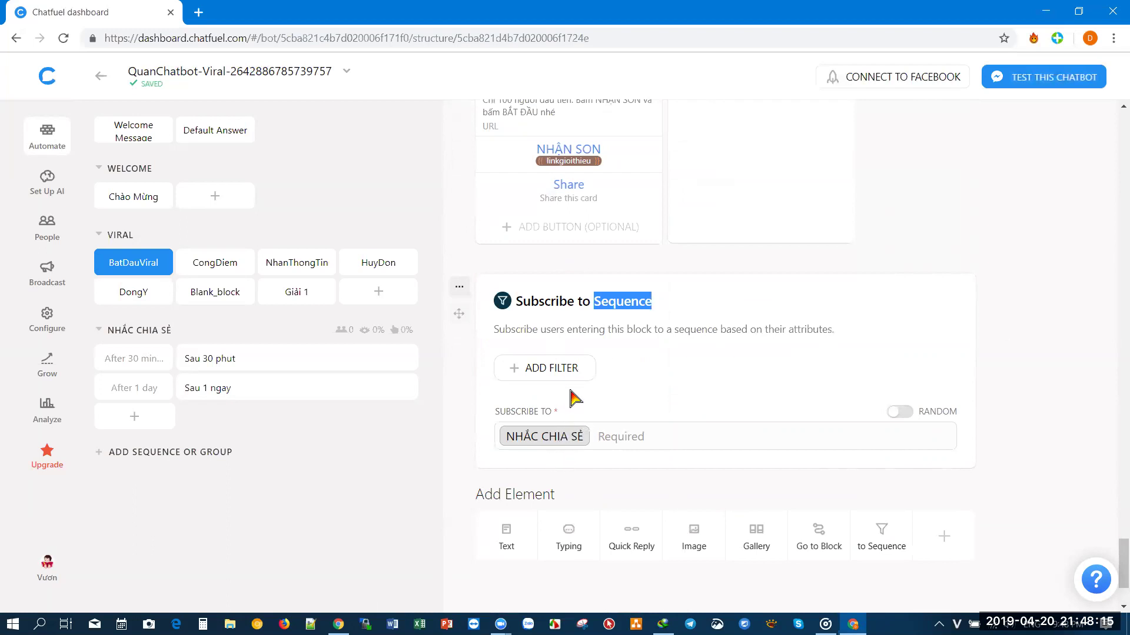
scroll(681, 249, up, 4)
scroll(683, 288, up, 5)
scroll(683, 288, down, 5)
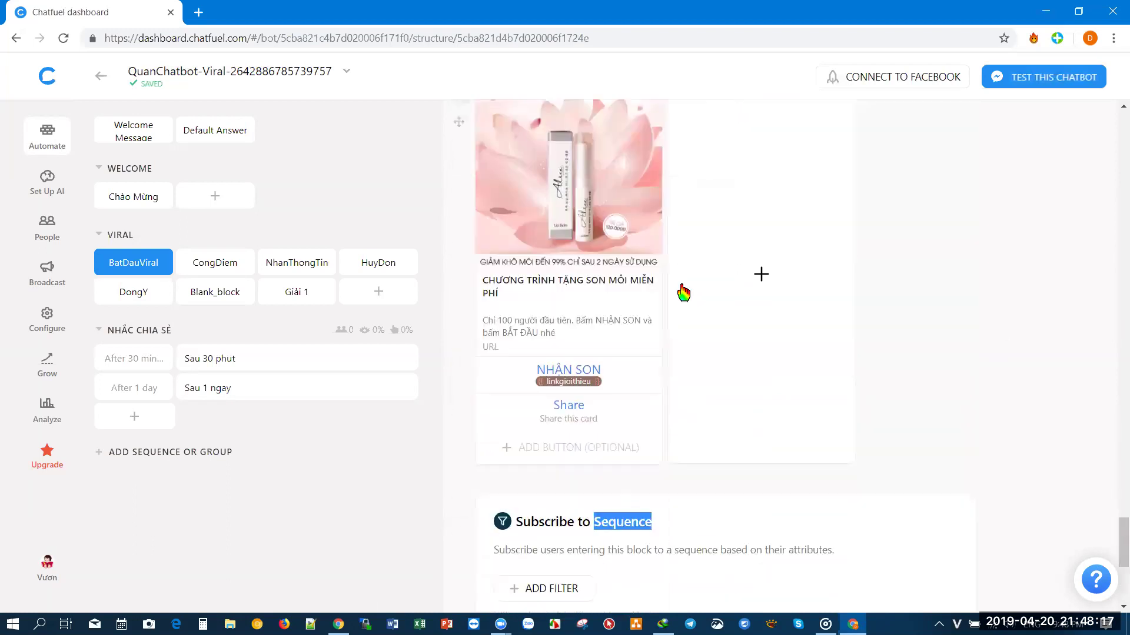
scroll(512, 459, down, 4)
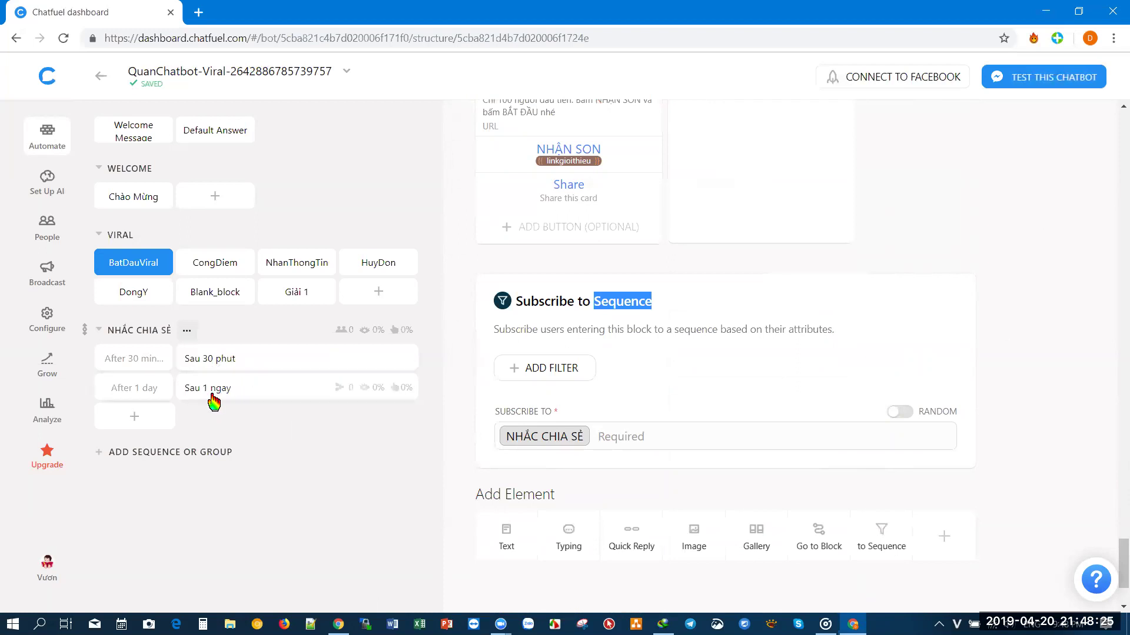
click(226, 359)
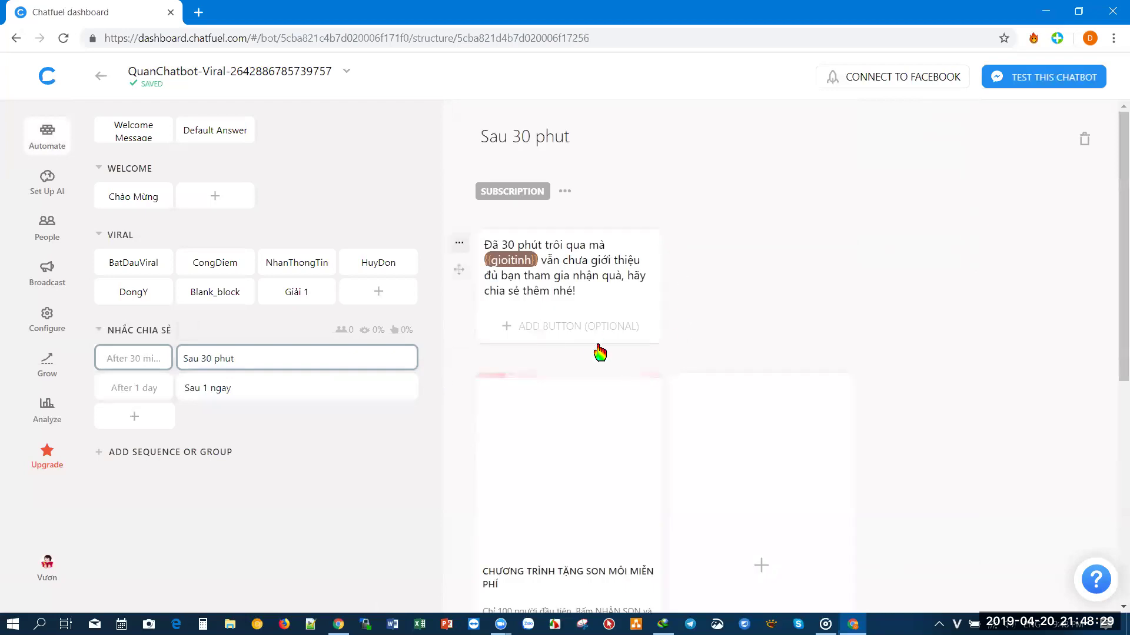
scroll(607, 360, down, 4)
scroll(607, 360, down, 2)
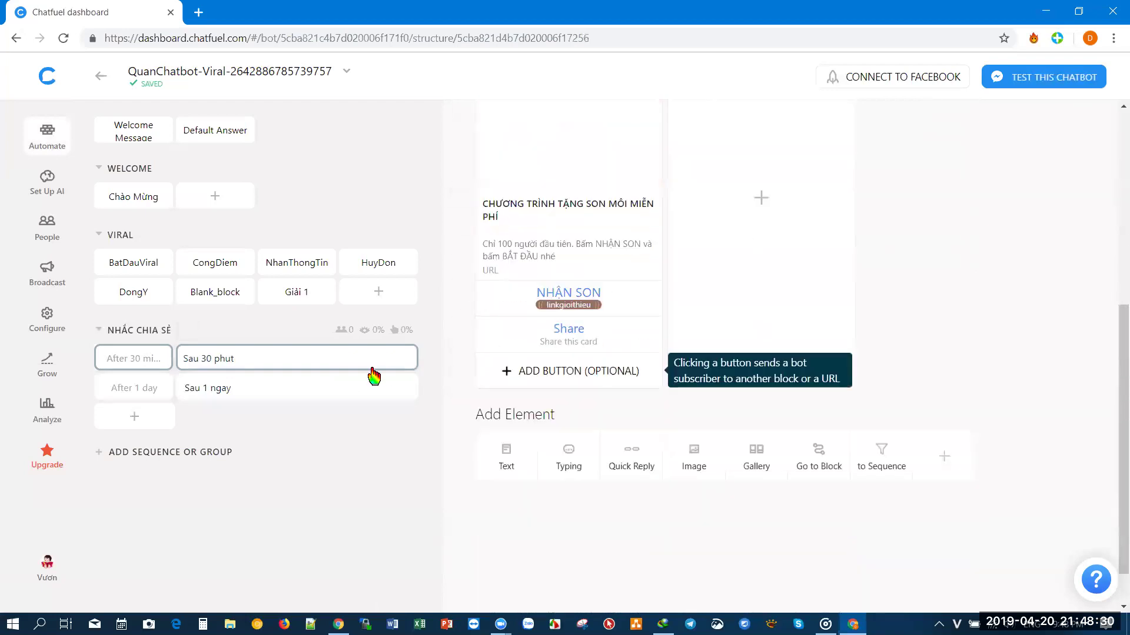
click(224, 386)
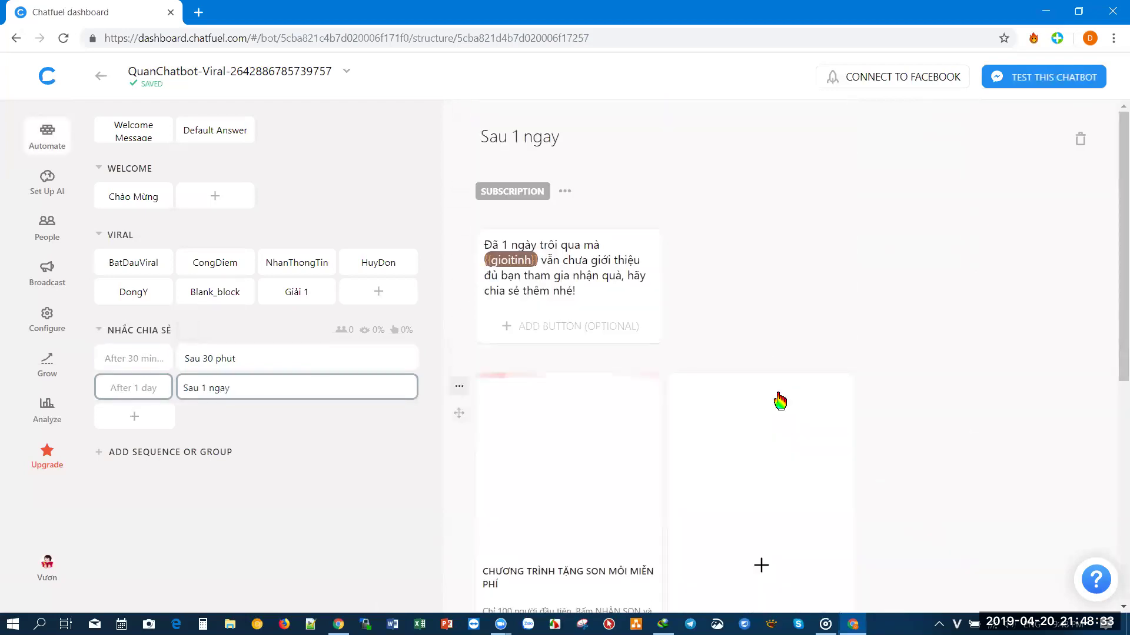
scroll(568, 451, down, 4)
scroll(568, 450, down, 3)
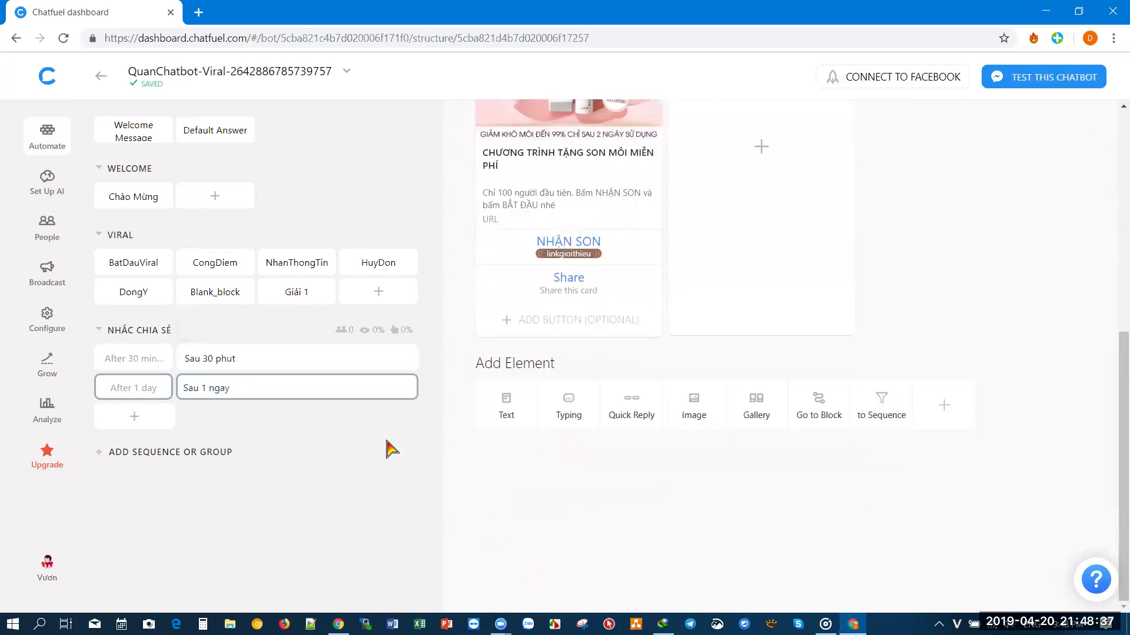
scroll(715, 415, up, 6)
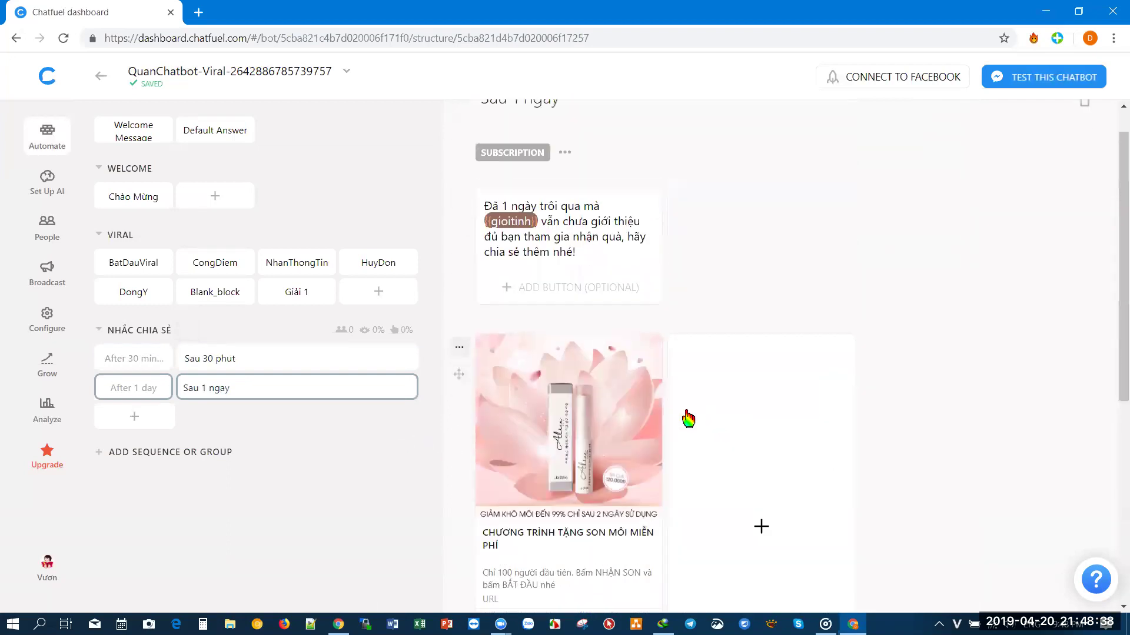
Inspect BatDauViral's viral.php JSON API request URL, then move on to the CongDiem block.
click(138, 263)
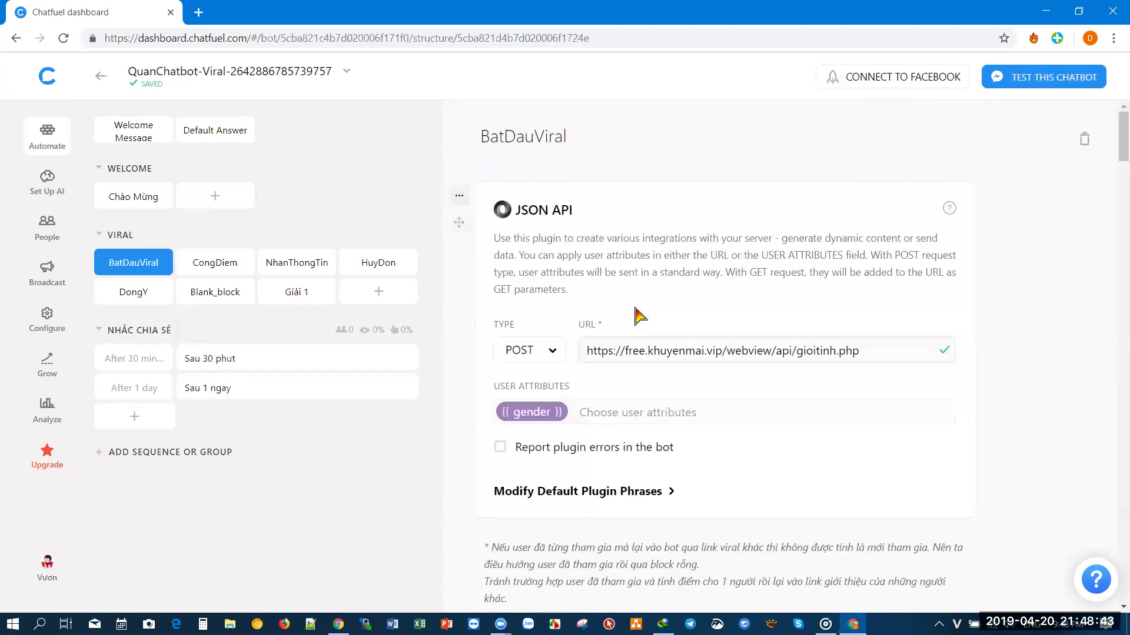
scroll(638, 316, down, 15)
scroll(636, 316, down, 15)
scroll(638, 316, down, 12)
drag(847, 294, 576, 301)
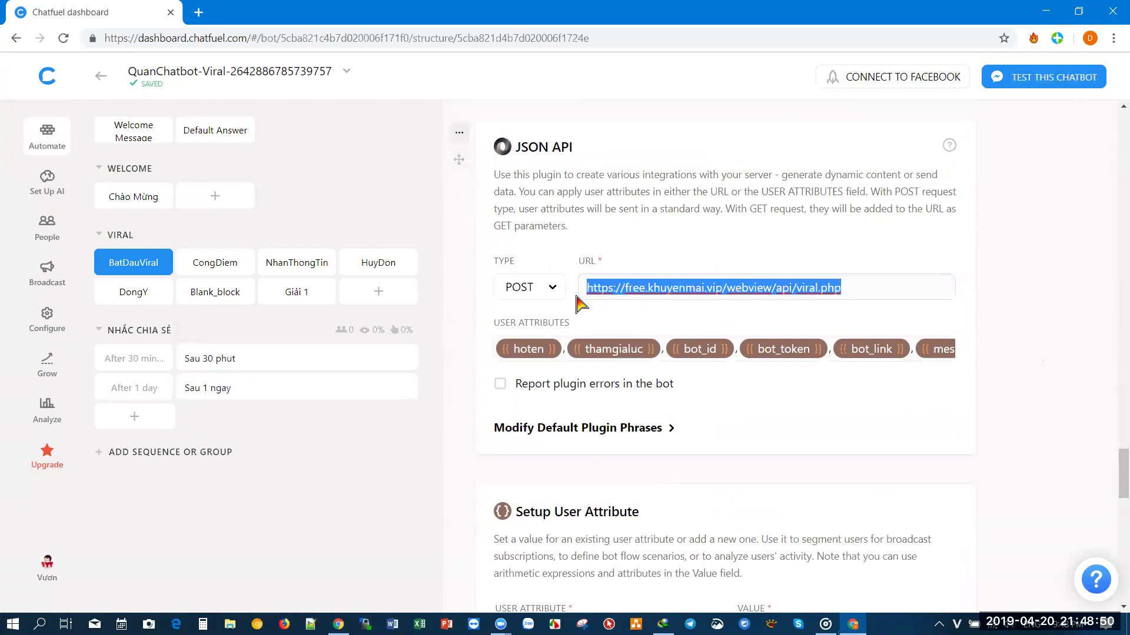
click(683, 286)
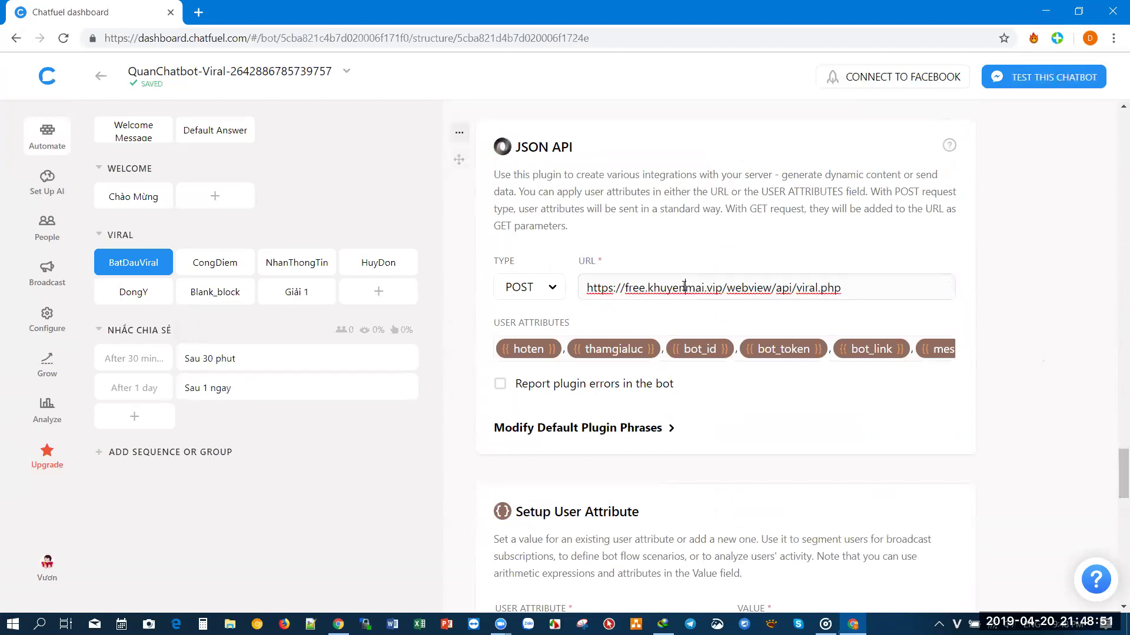
click(211, 272)
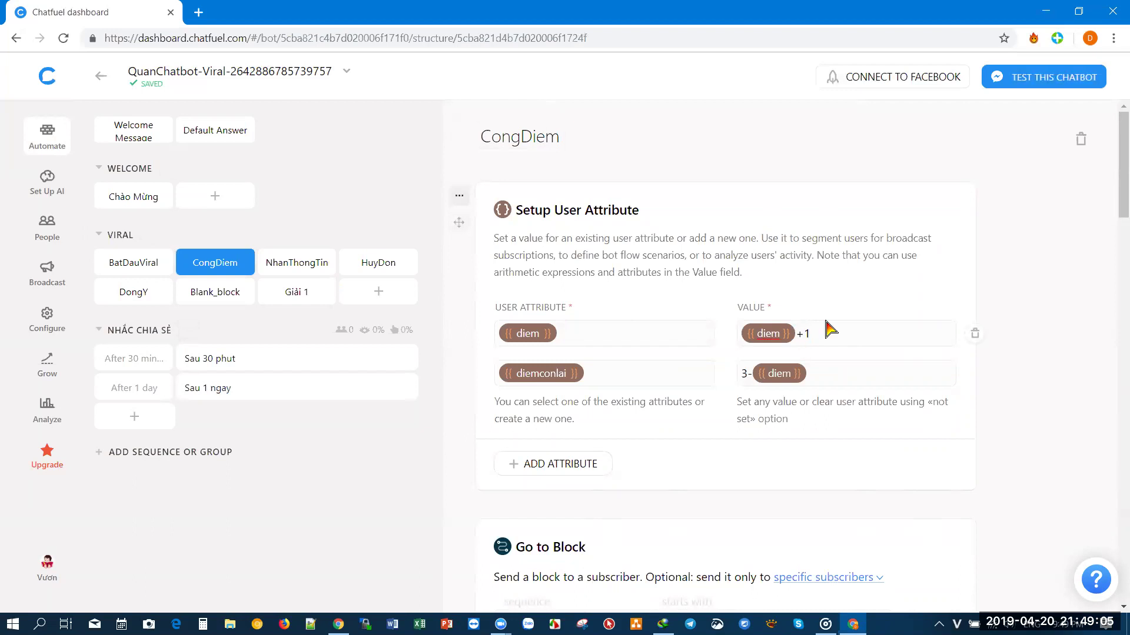
scroll(762, 323, down, 1)
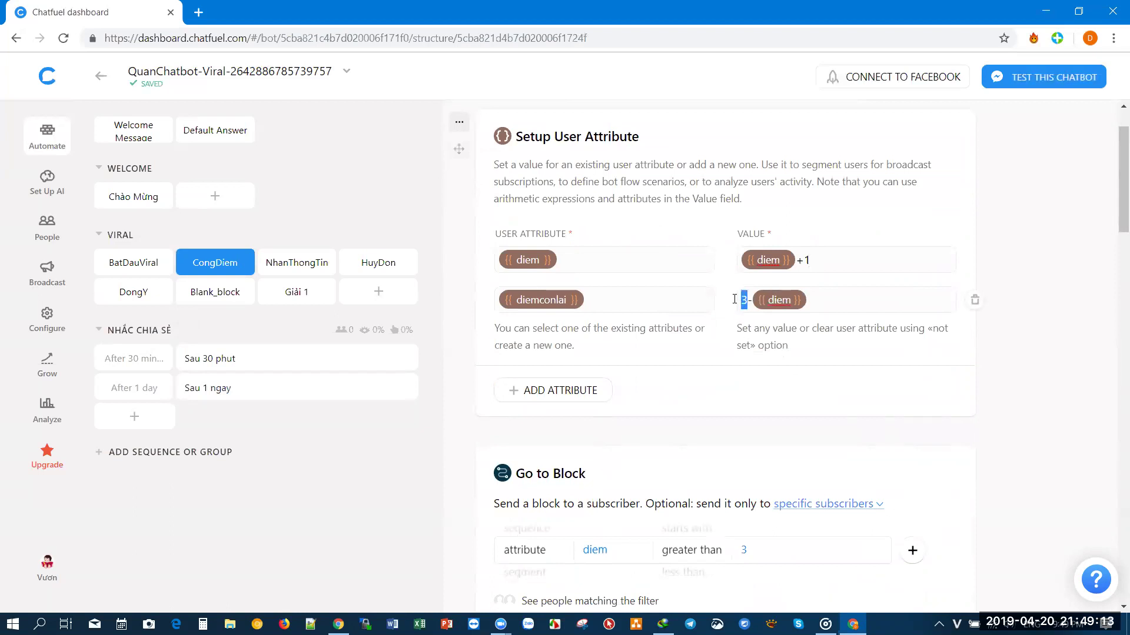
scroll(850, 330, down, 5)
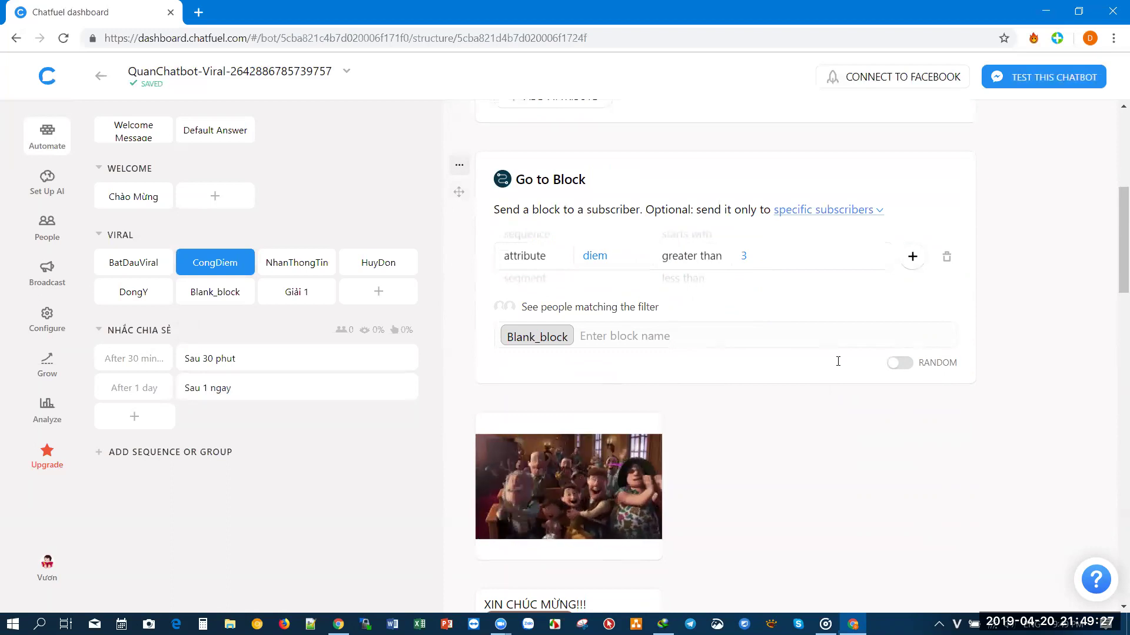
scroll(863, 419, up, 1)
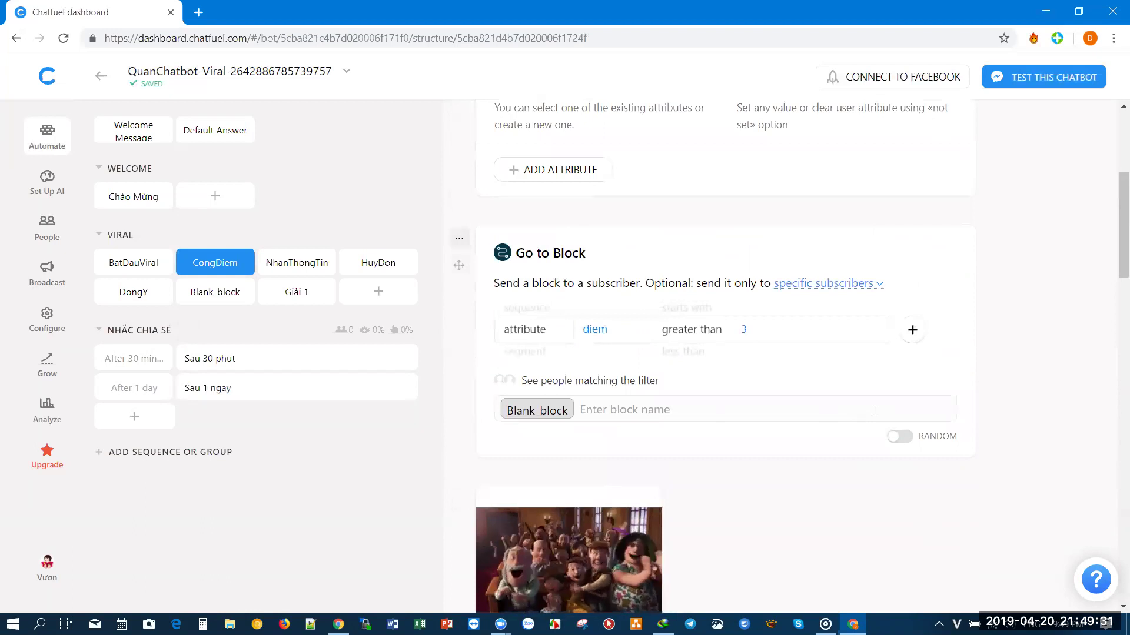
scroll(874, 410, up, 2)
scroll(750, 347, down, 4)
scroll(759, 379, up, 2)
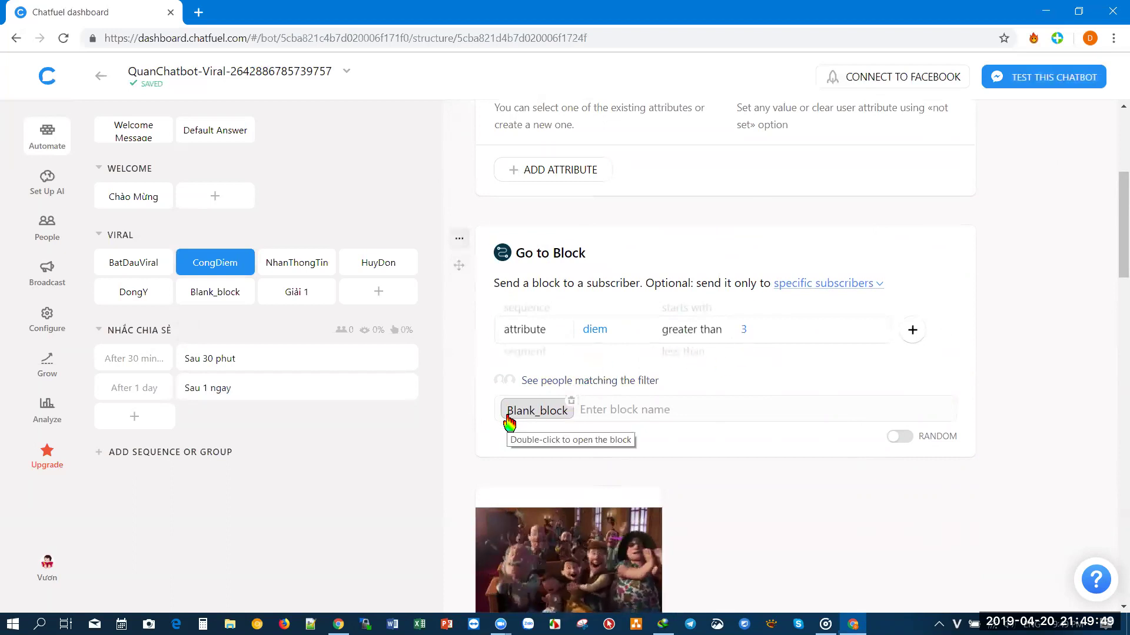
scroll(585, 478, up, 5)
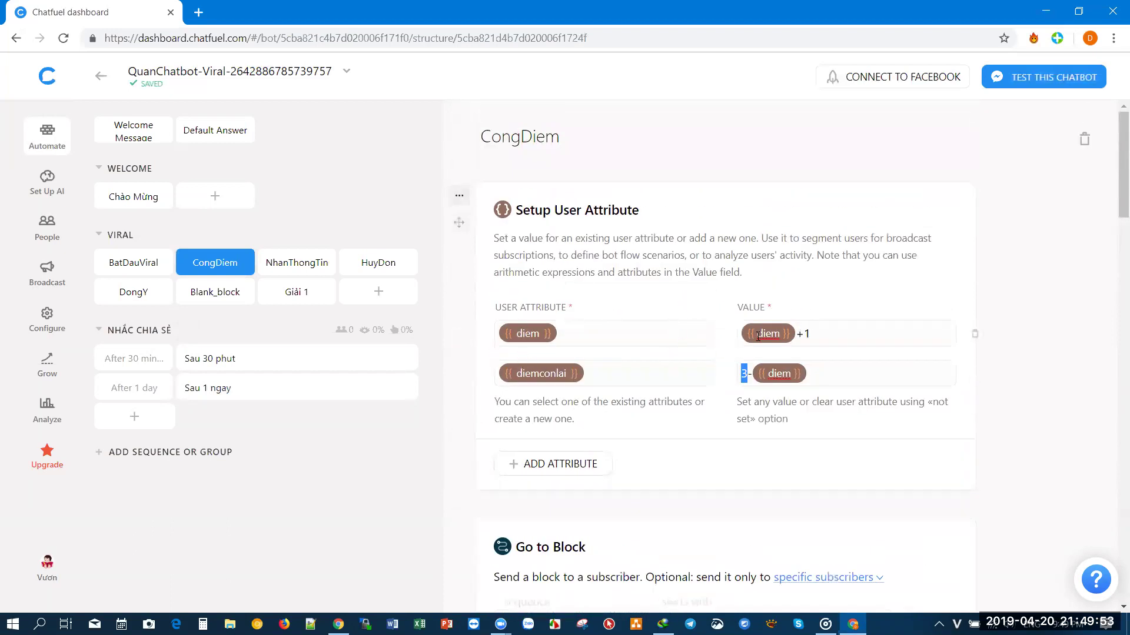
scroll(758, 338, down, 4)
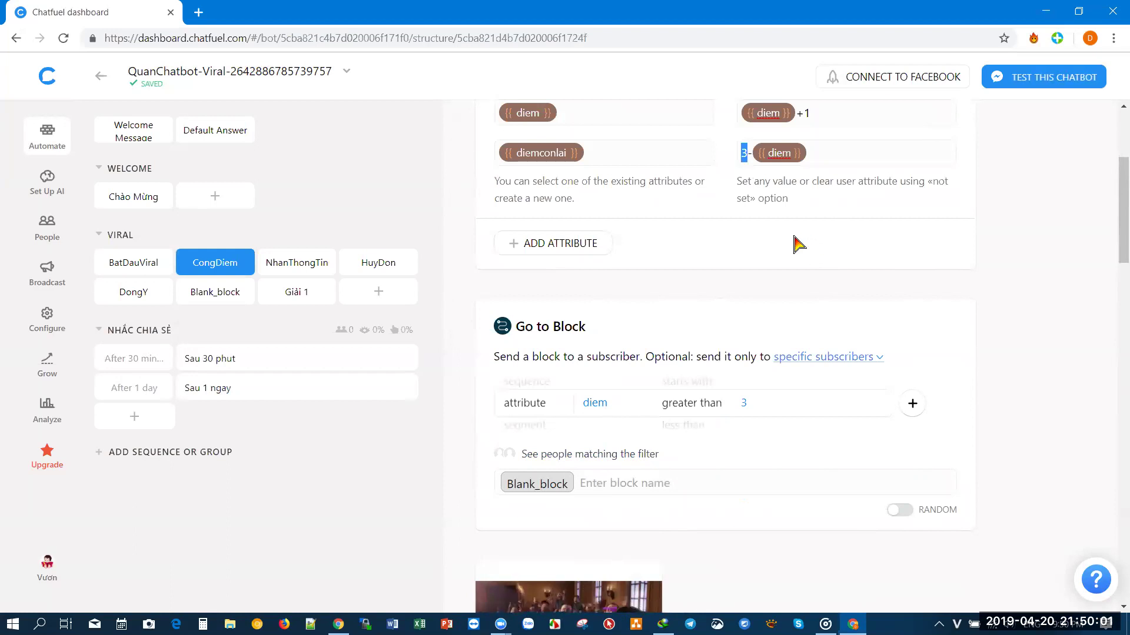
Inspect CongDiem's {{ diem }}+1 score update and the cards below it.
scroll(794, 246, up, 3)
scroll(802, 291, down, 3)
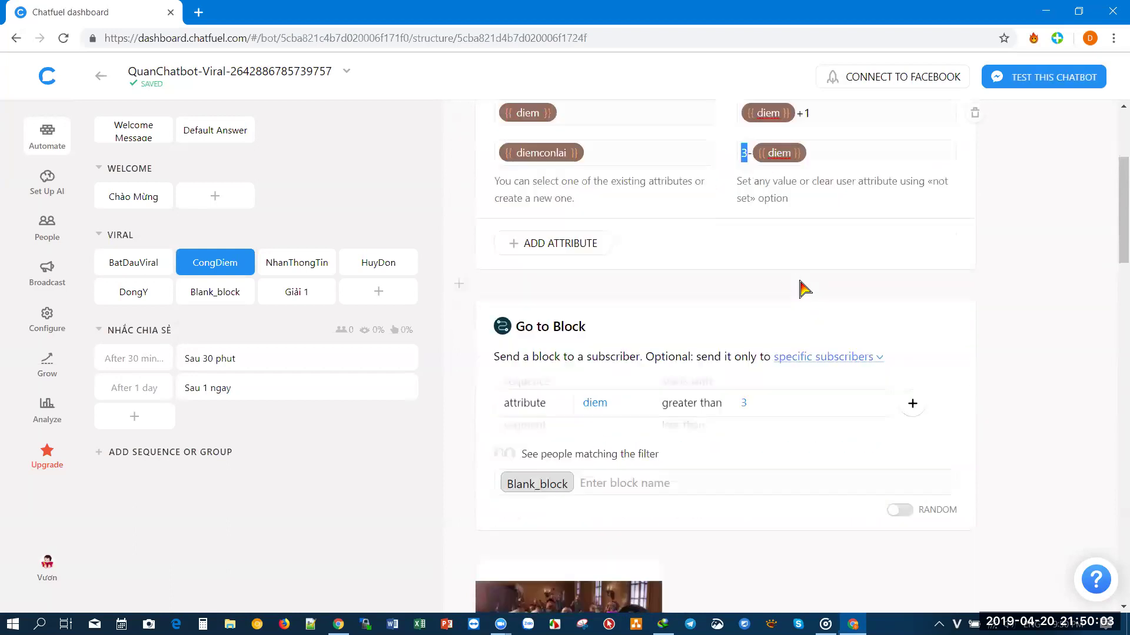
scroll(804, 248, up, 1)
drag(809, 187, 715, 192)
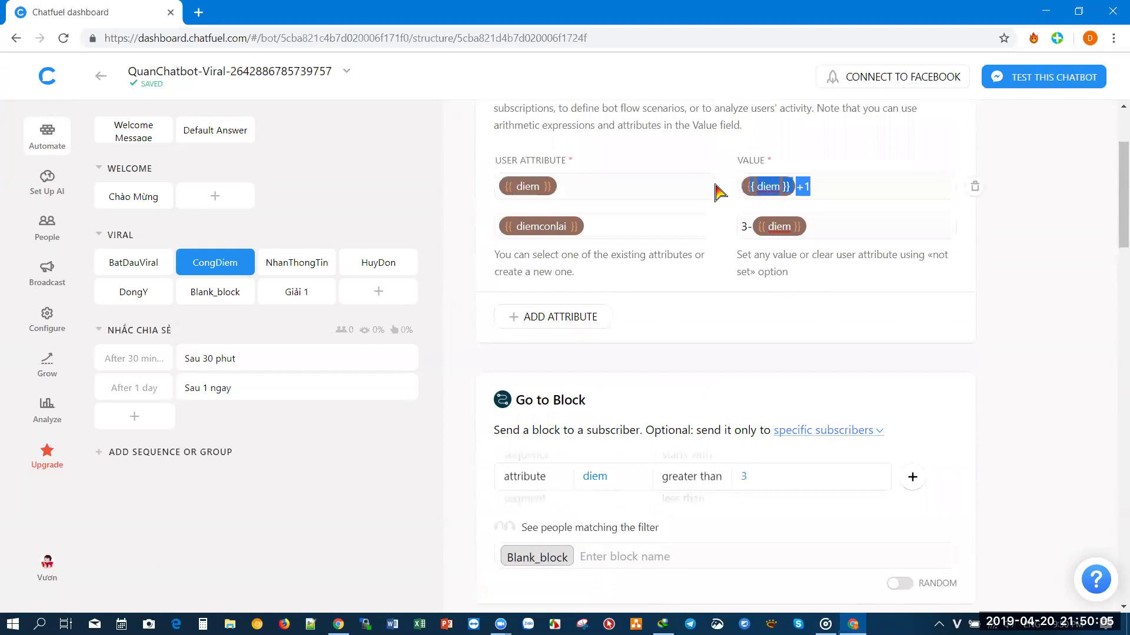
click(705, 365)
scroll(704, 365, down, 9)
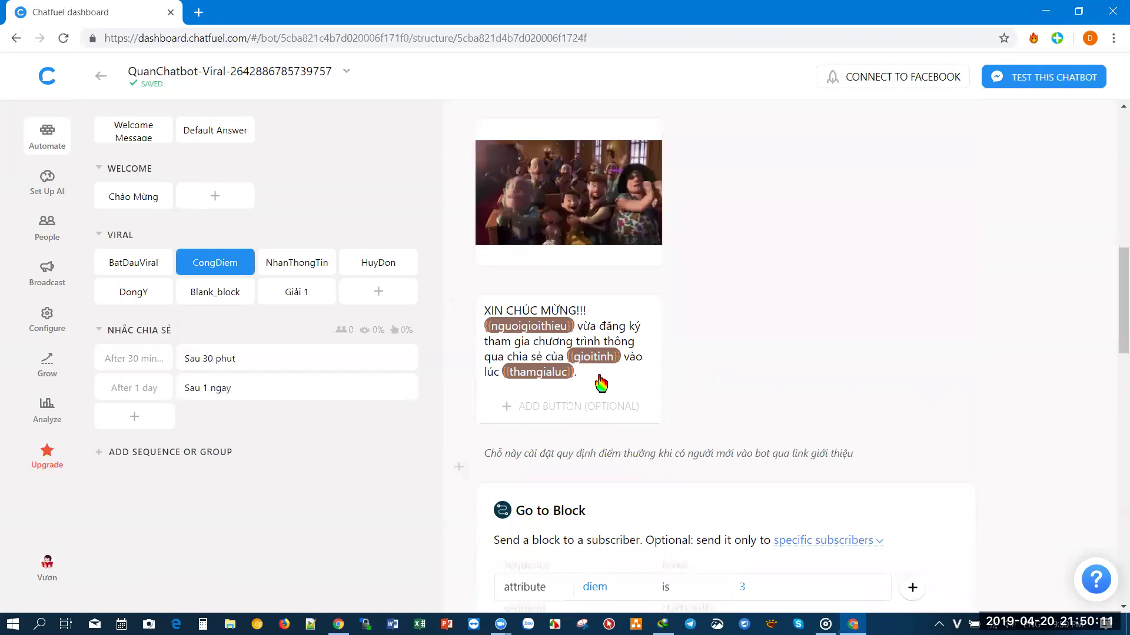
scroll(618, 447, up, 5)
scroll(618, 447, down, 2)
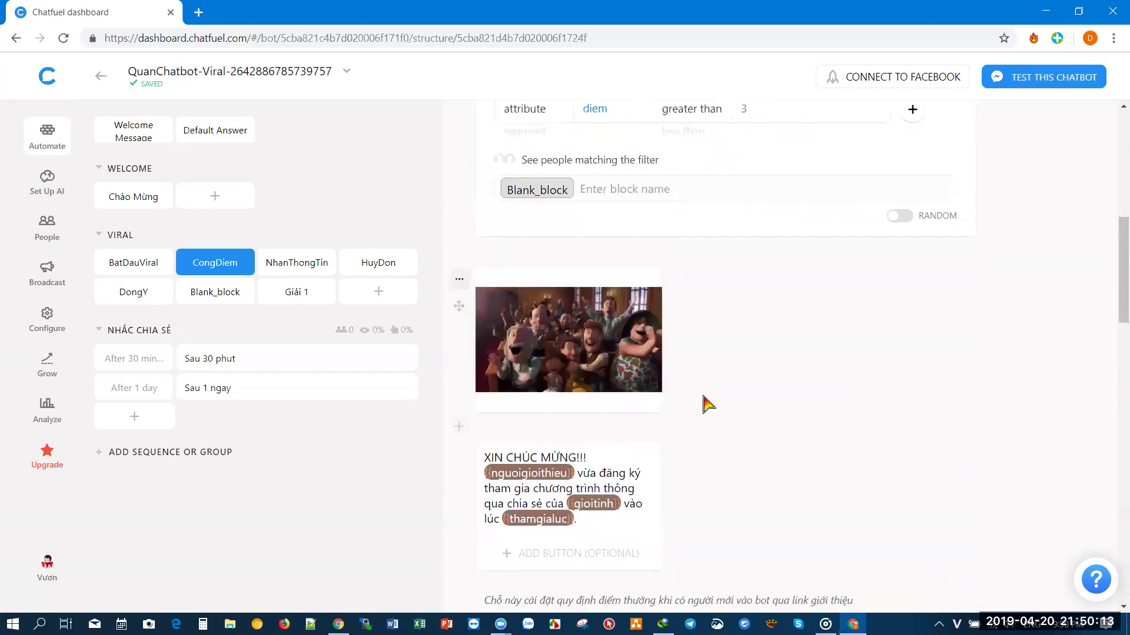
scroll(628, 374, down, 3)
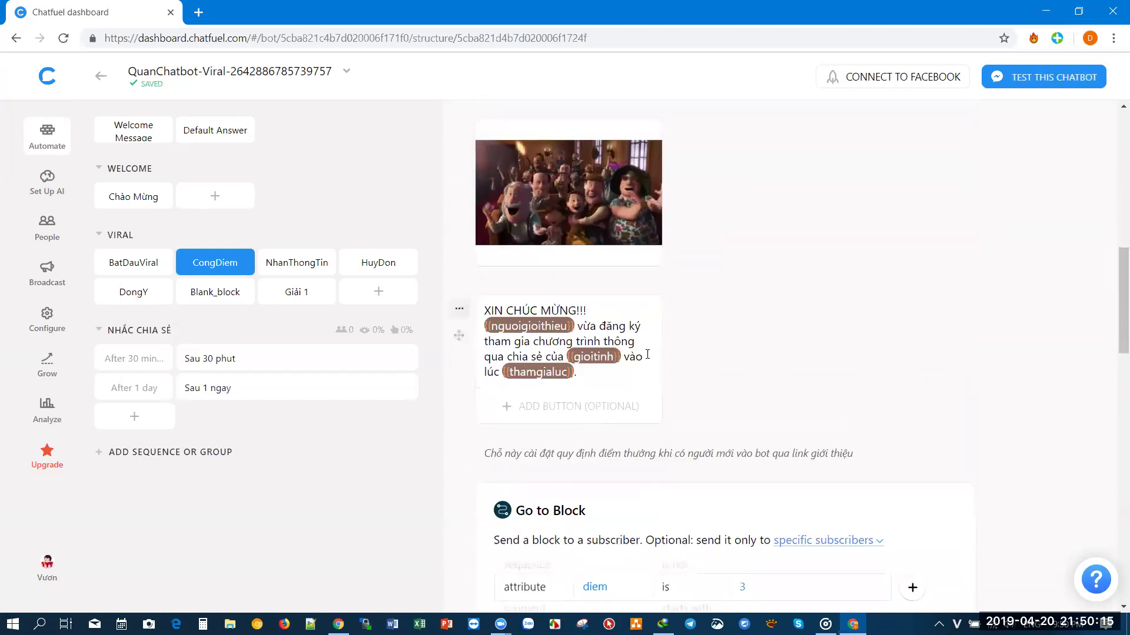
scroll(669, 372, down, 3)
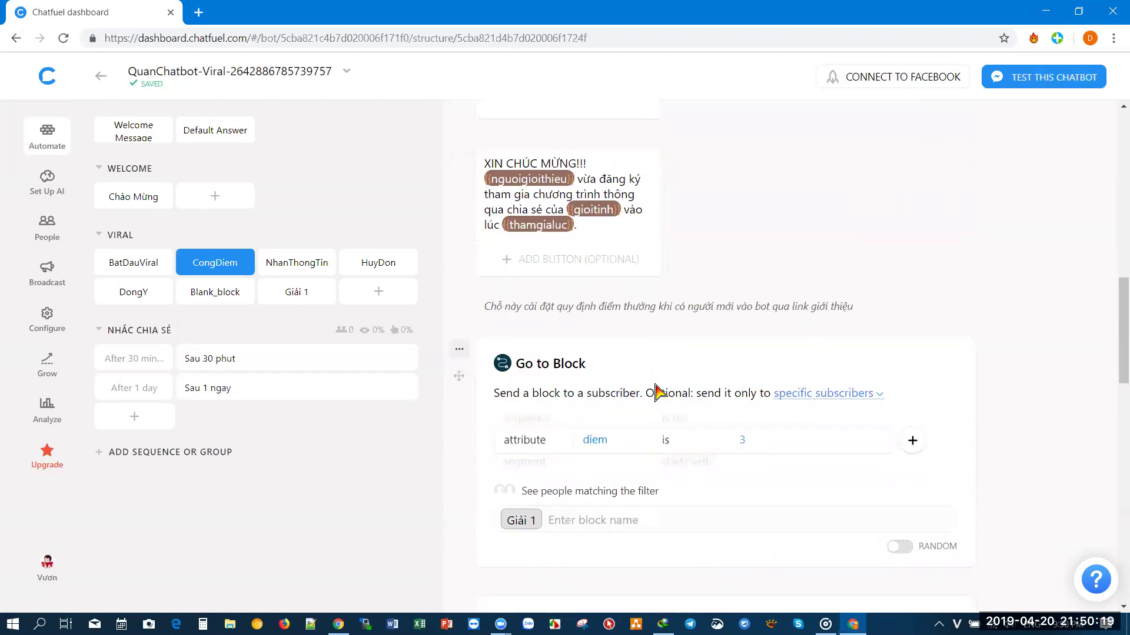
scroll(656, 392, down, 1)
scroll(653, 391, down, 1)
scroll(653, 392, up, 5)
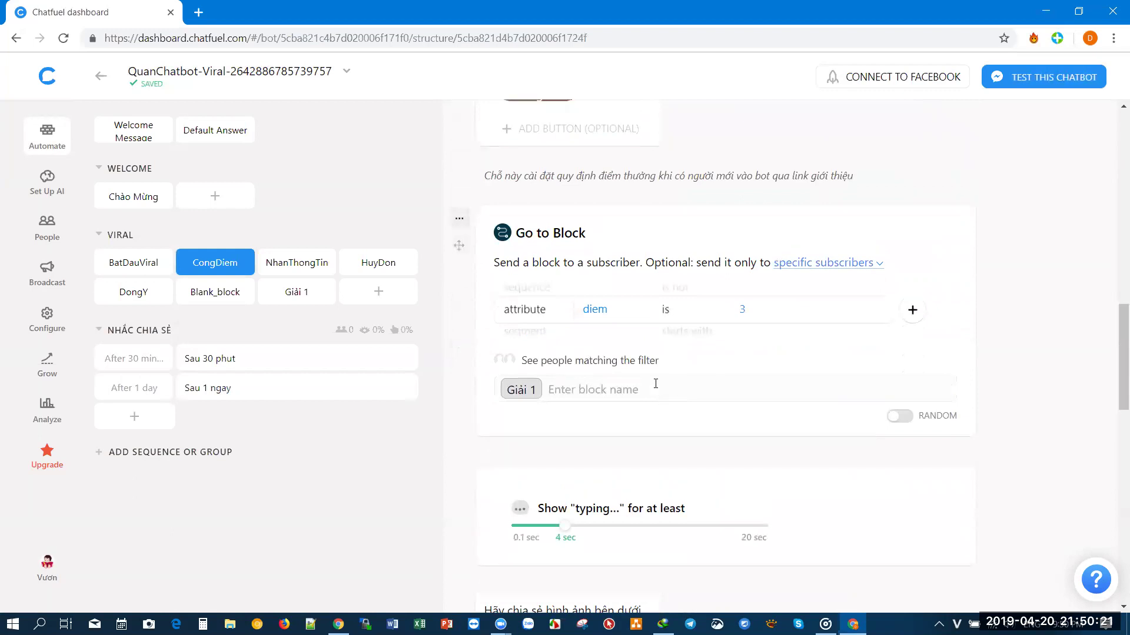
scroll(668, 384, down, 1)
scroll(670, 384, down, 3)
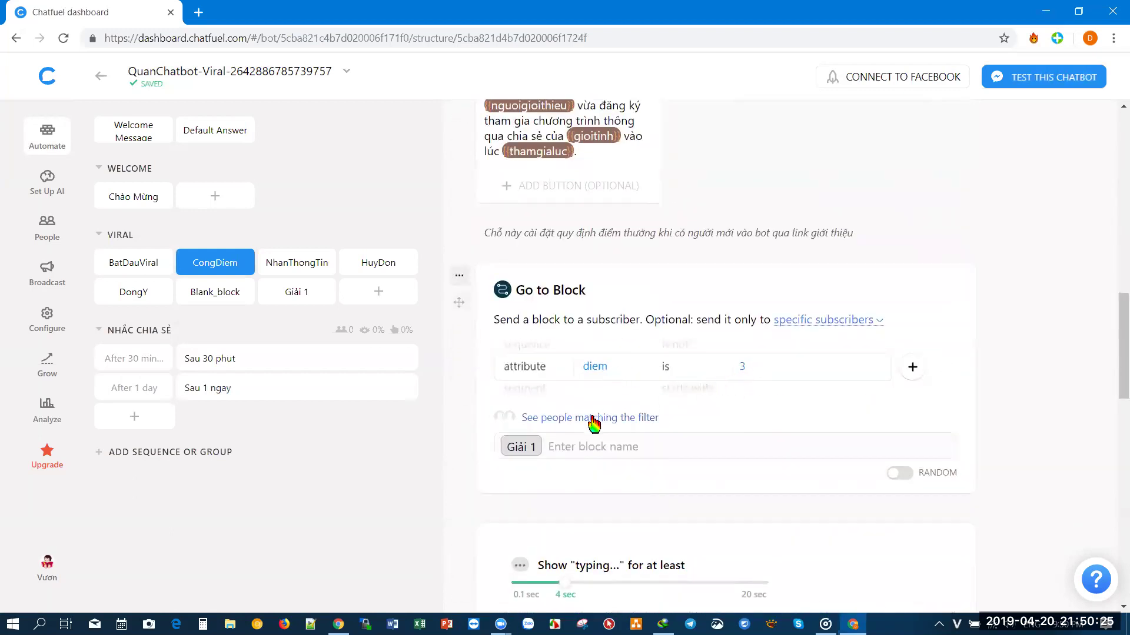
scroll(510, 382, down, 1)
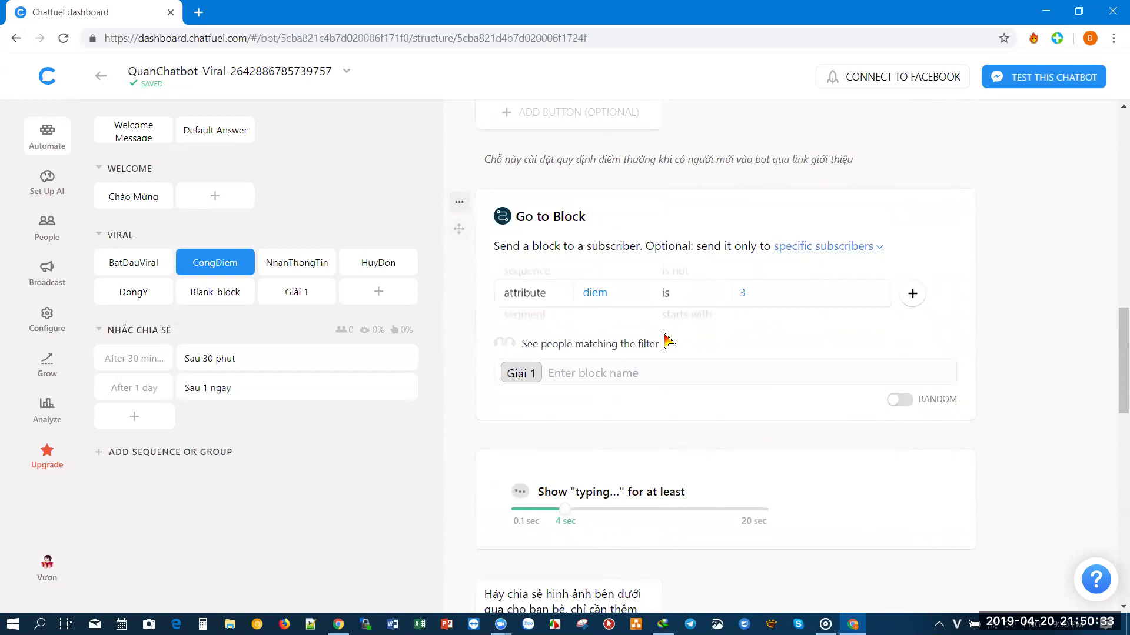
Go over the point-threshold Go to Block redirects and open the Giải 1 reward block.
scroll(665, 360, down, 5)
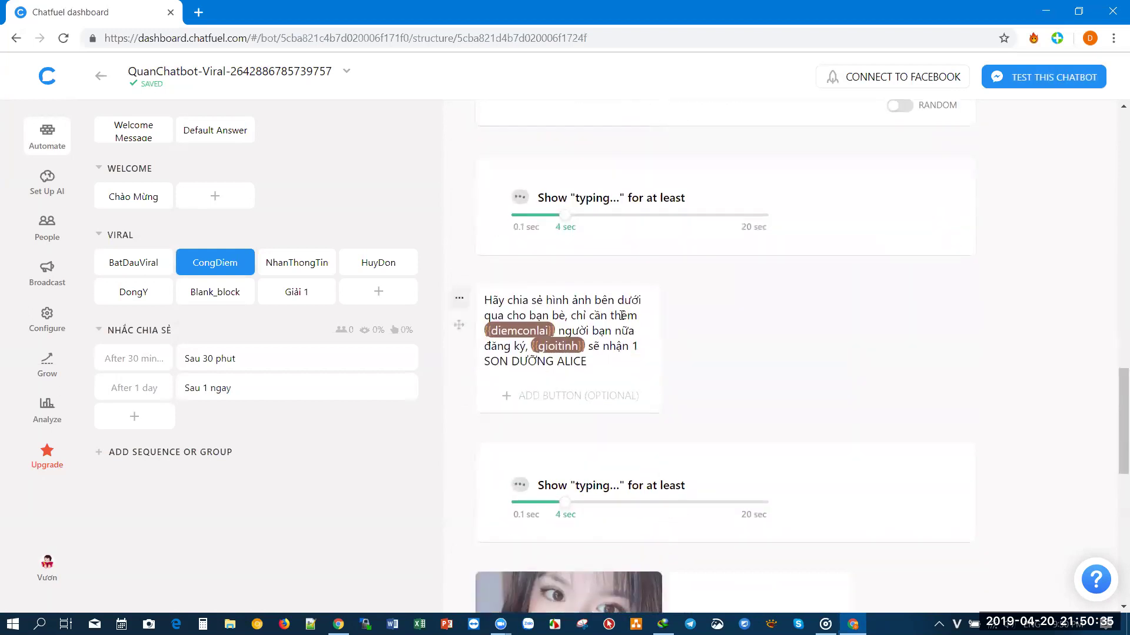
scroll(665, 501, down, 4)
scroll(626, 323, down, 6)
scroll(624, 320, up, 10)
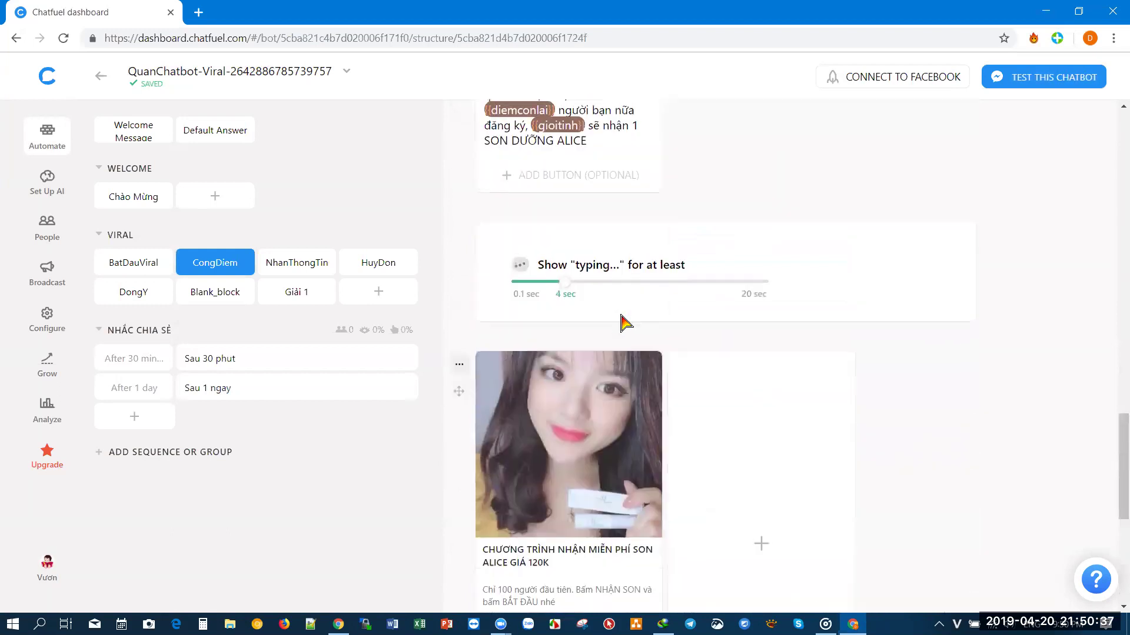
scroll(621, 314, up, 5)
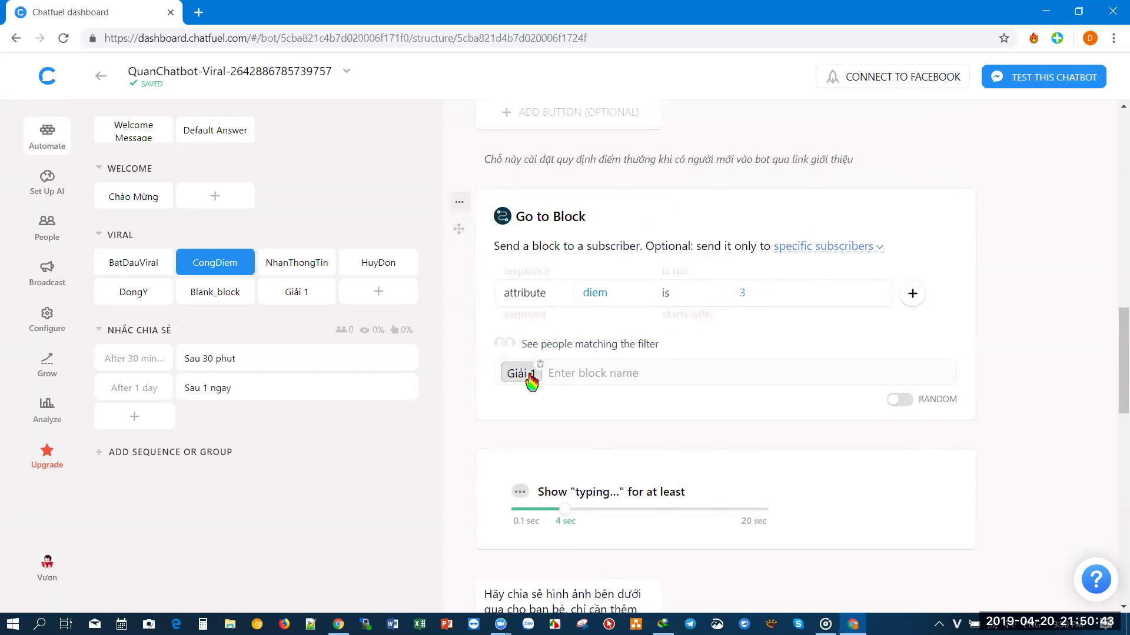
scroll(812, 300, up, 10)
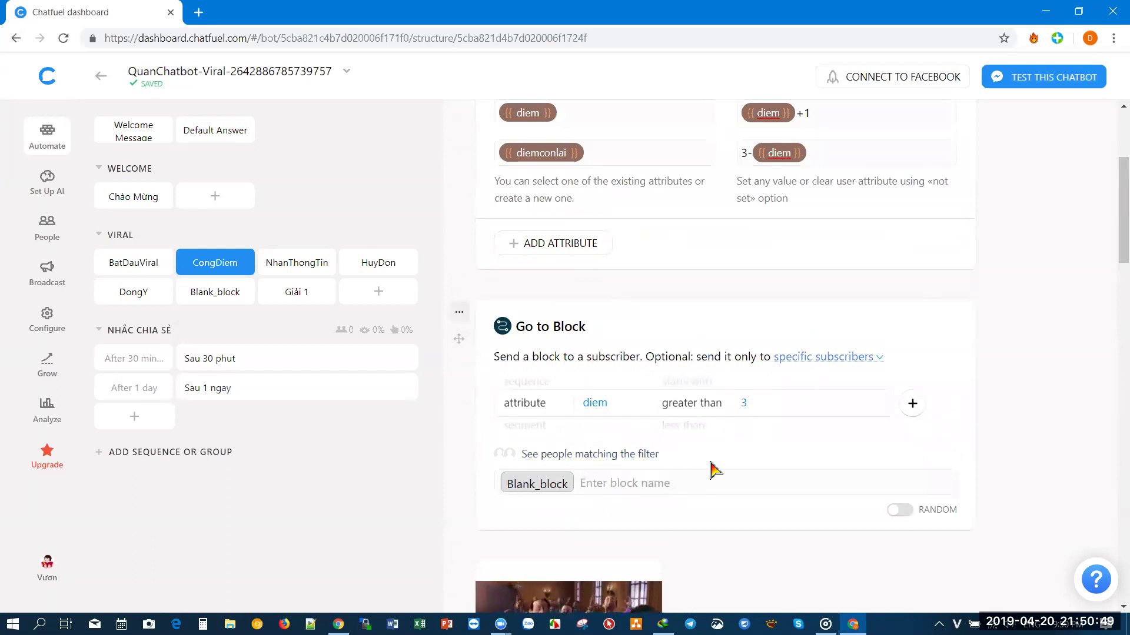
scroll(711, 469, down, 7)
scroll(724, 468, down, 12)
scroll(724, 468, up, 4)
scroll(744, 434, up, 4)
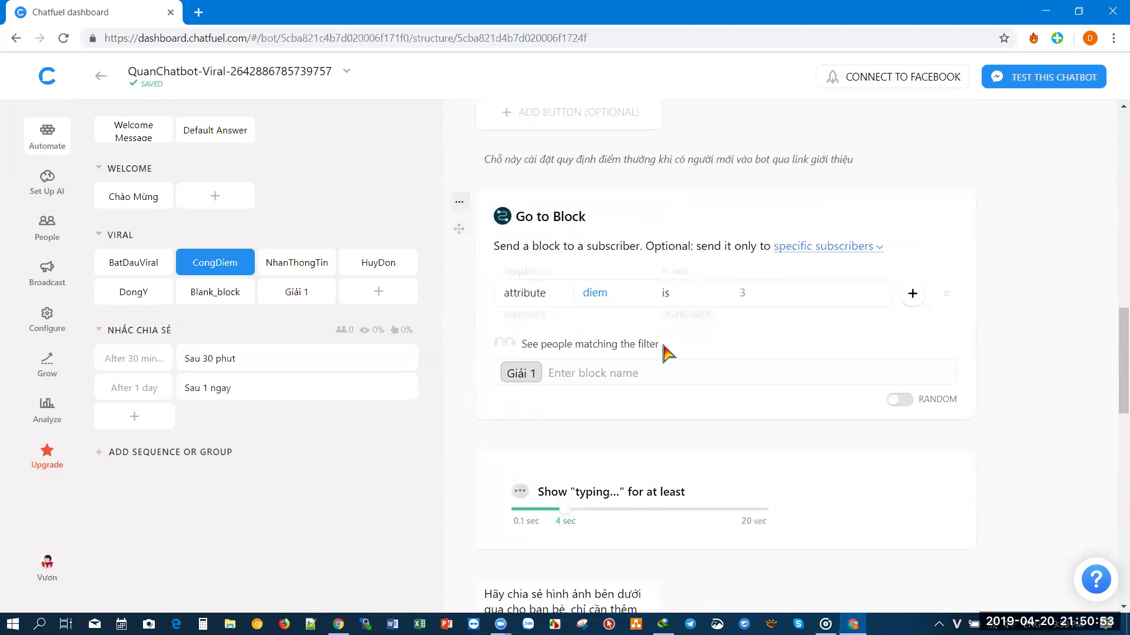
scroll(665, 353, down, 8)
scroll(665, 353, down, 5)
scroll(664, 353, up, 5)
scroll(666, 352, up, 6)
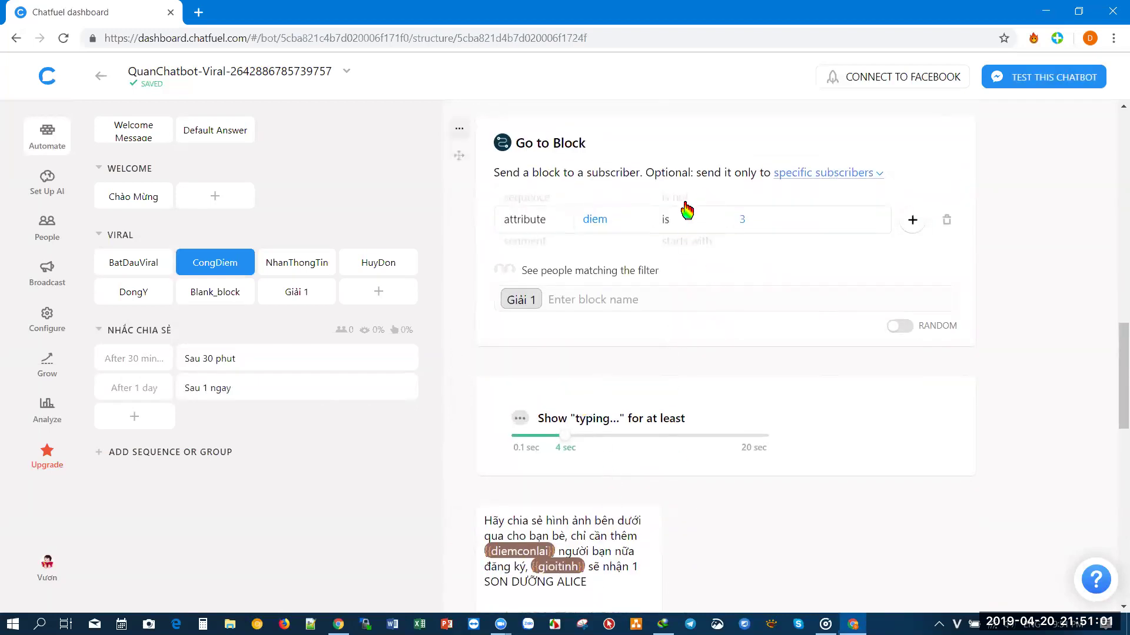
scroll(724, 262, up, 8)
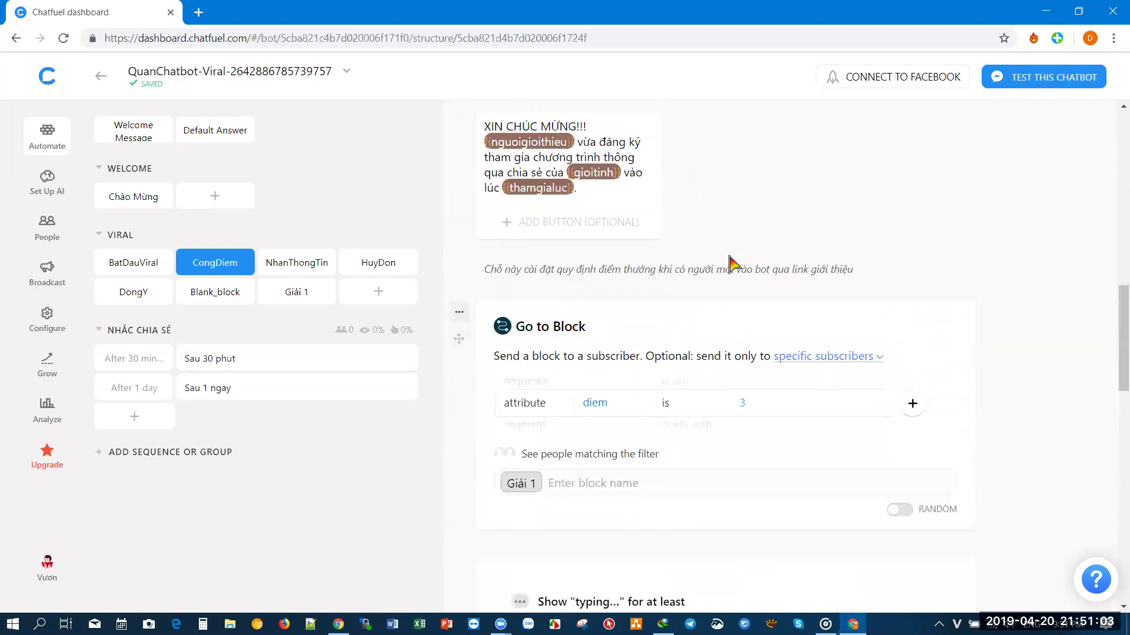
scroll(662, 270, up, 3)
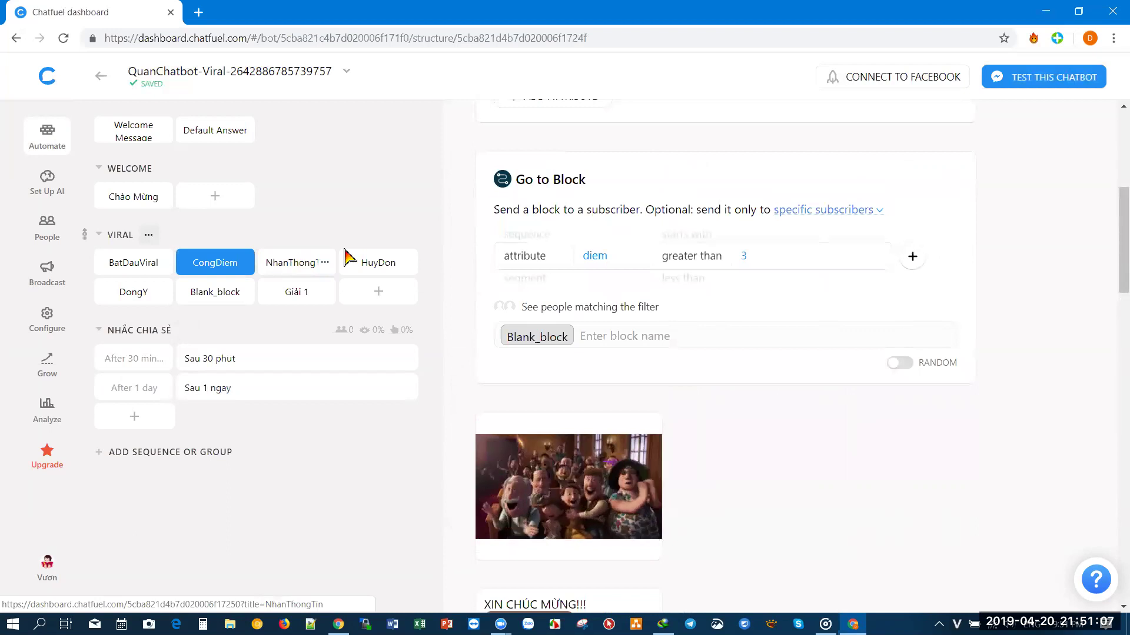
click(283, 301)
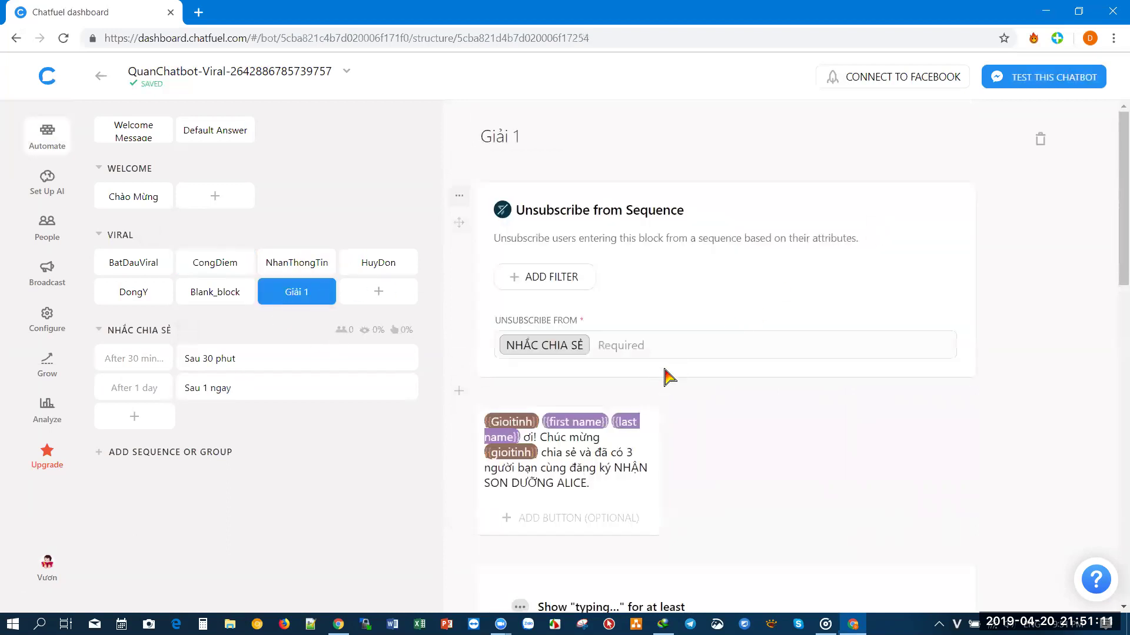
Examine Giải 1's Unsubscribe from Sequence card and its congratulation message.
drag(531, 212, 688, 223)
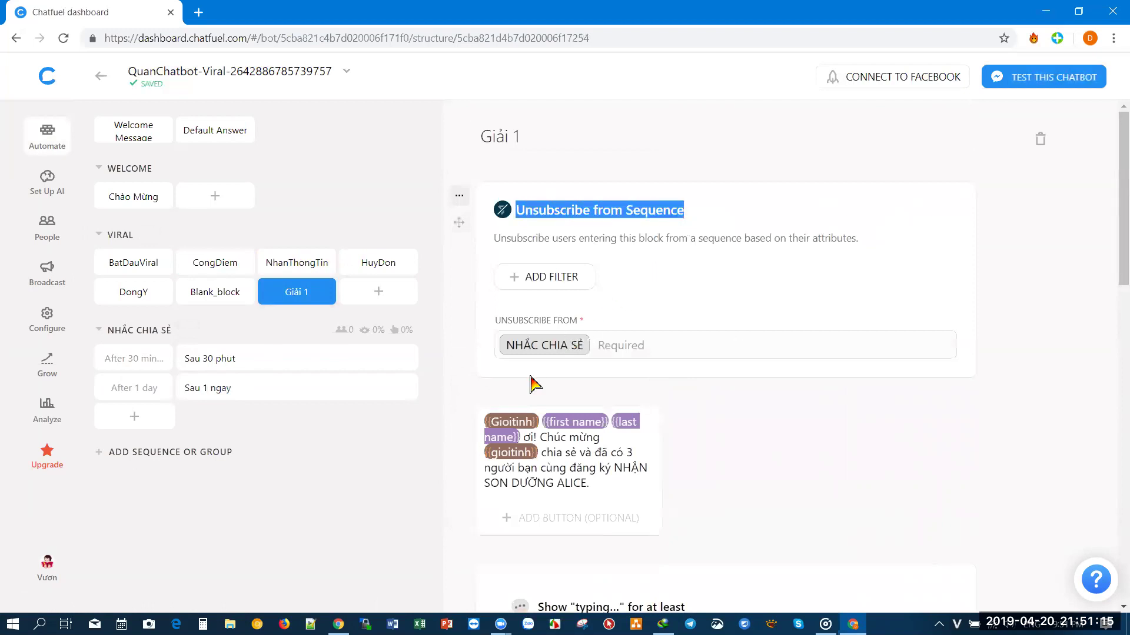
click(531, 204)
drag(520, 208, 584, 209)
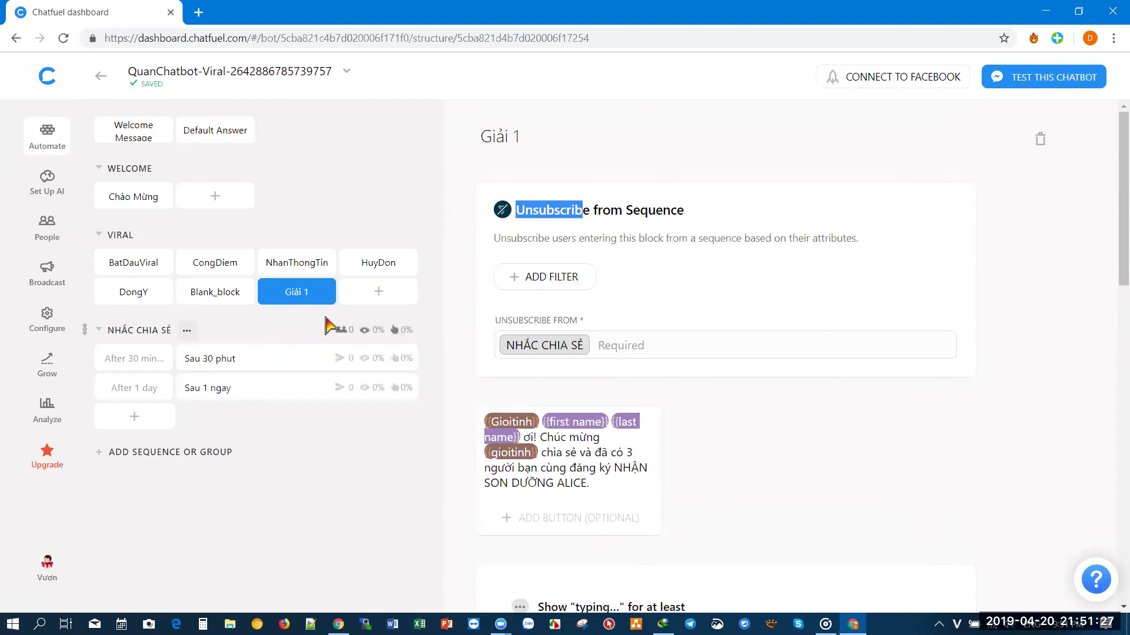
click(615, 452)
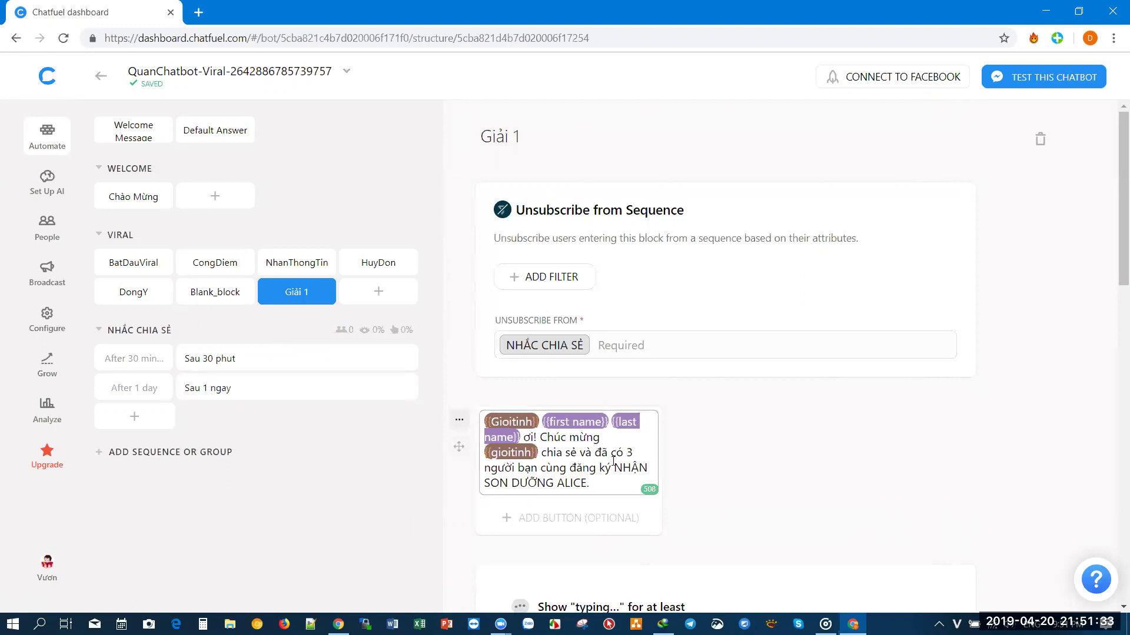
Check the gift-received message and bring up the ĐIỀN THÔNG TIN button's link settings.
scroll(601, 467, down, 6)
click(558, 352)
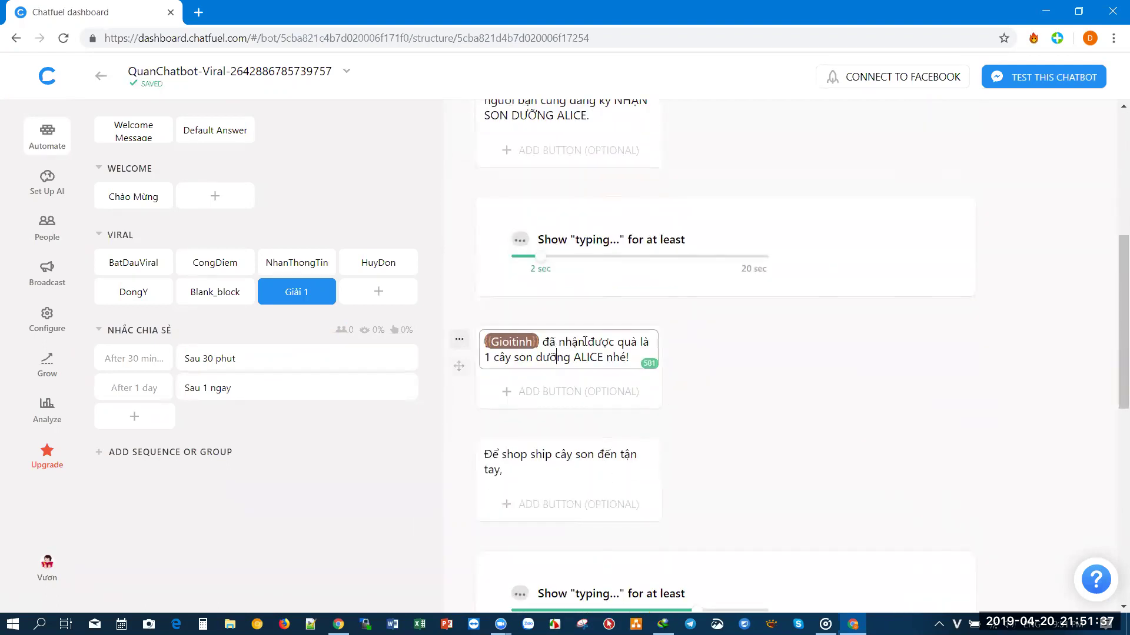
scroll(586, 388, down, 5)
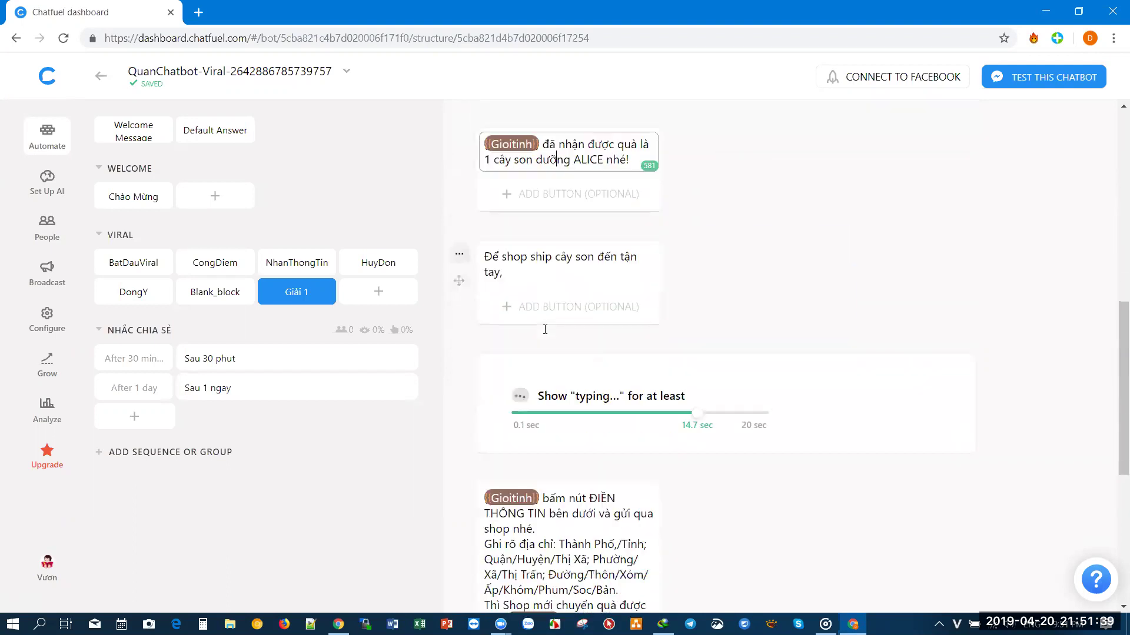
scroll(571, 371, down, 1)
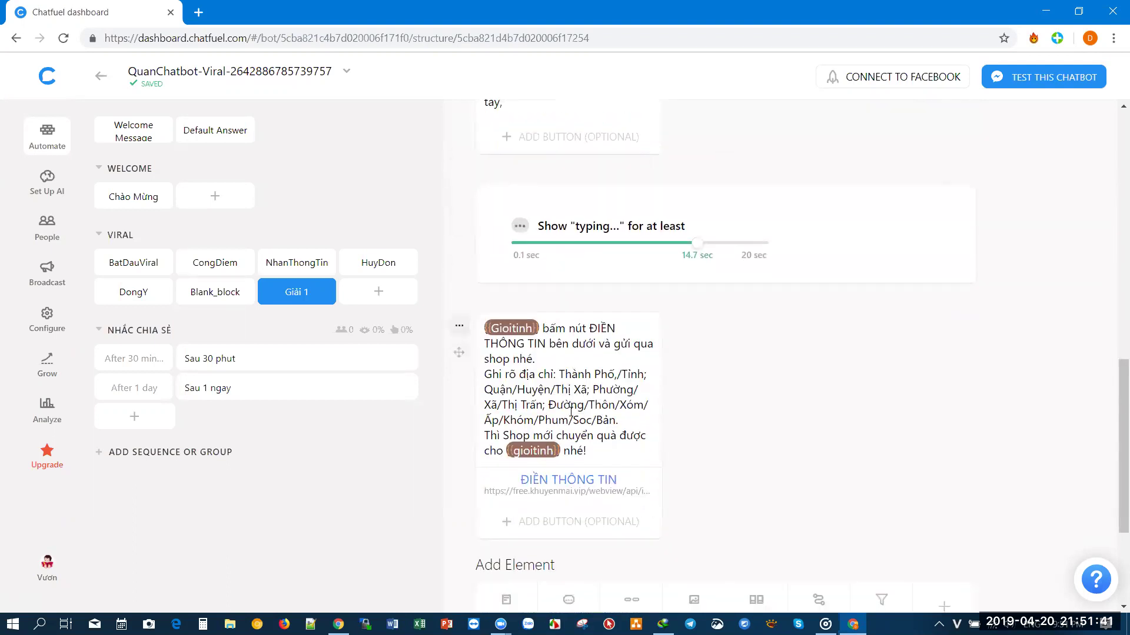
click(569, 492)
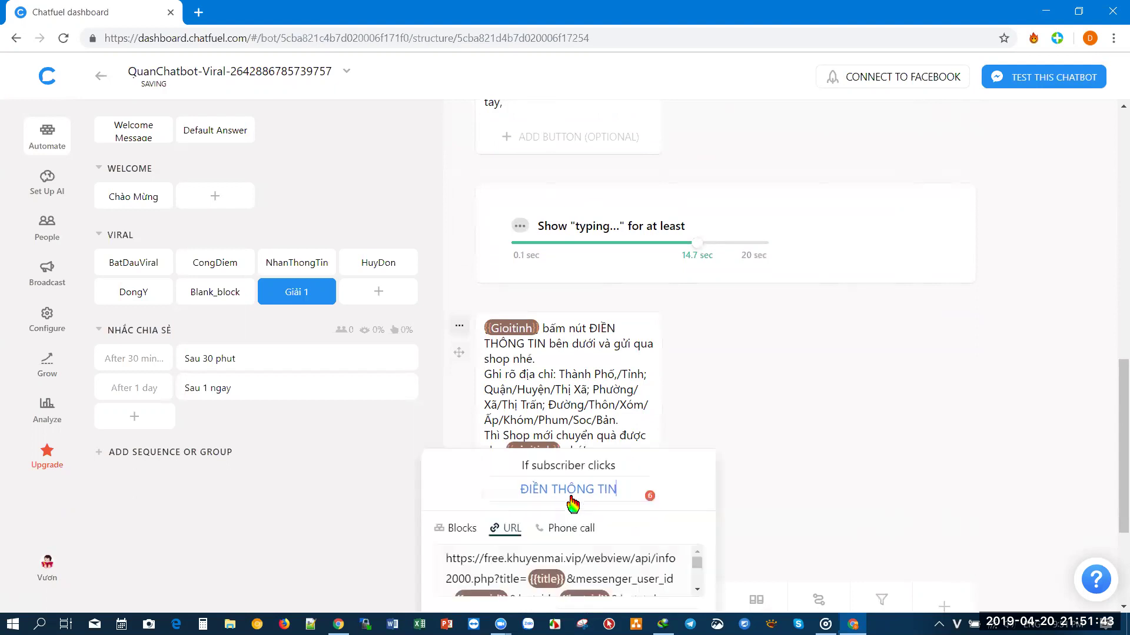
Replace 'free.khuyenmai' with 'botchat' in the ĐIỀN THÔNG TIN button's link.
scroll(550, 504, down, 2)
scroll(550, 505, up, 2)
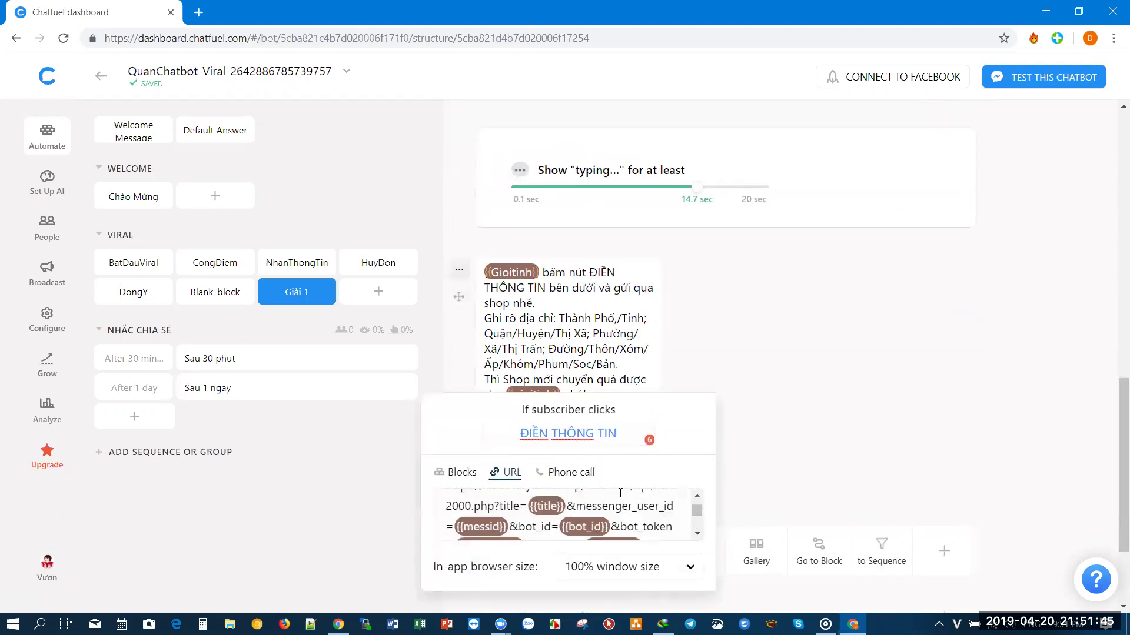
scroll(753, 416, down, 3)
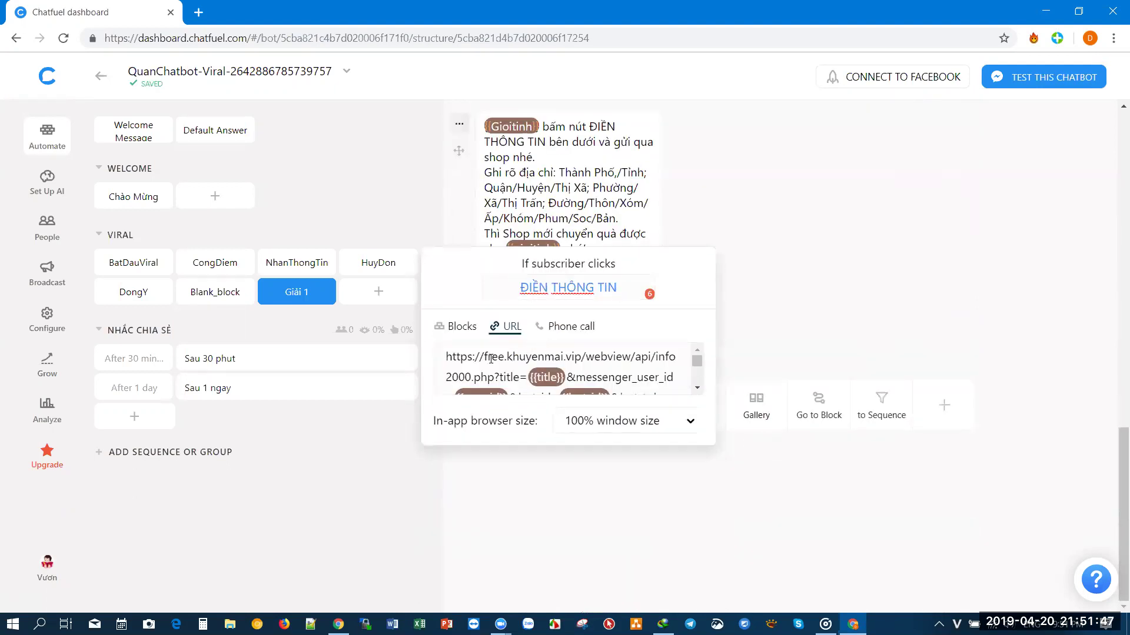
drag(484, 357, 561, 358)
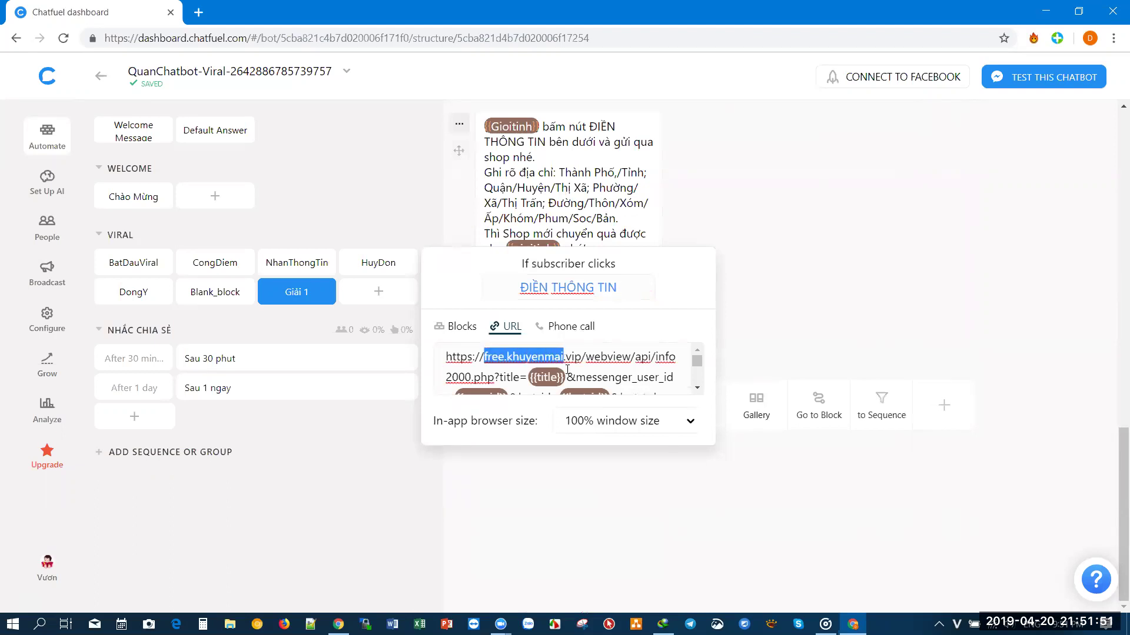
text(botchat)
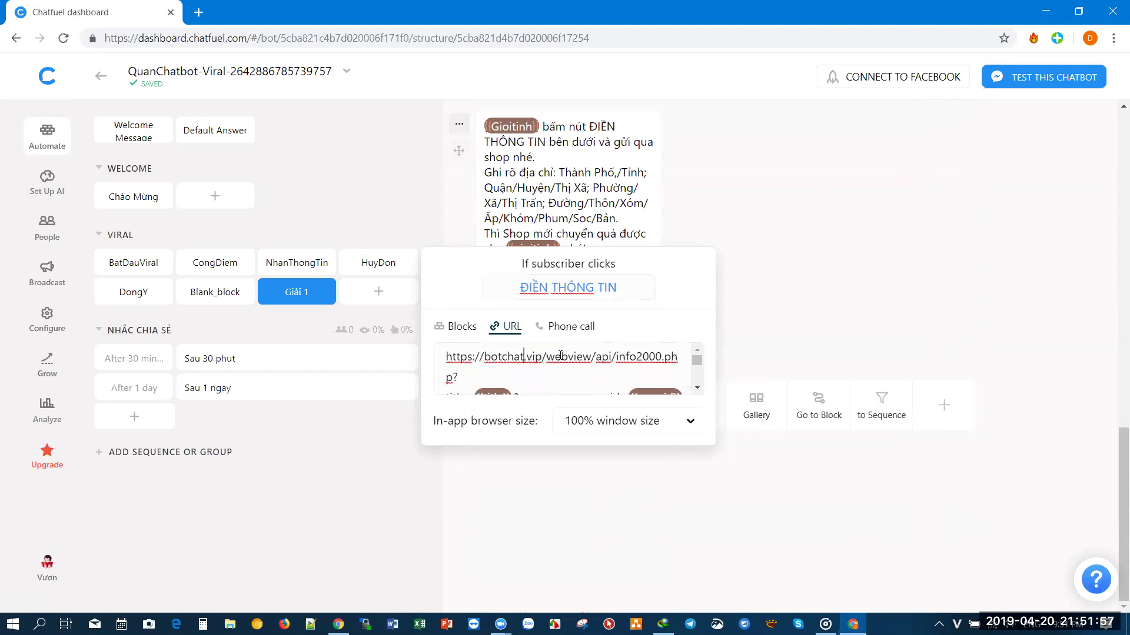
drag(564, 361, 612, 359)
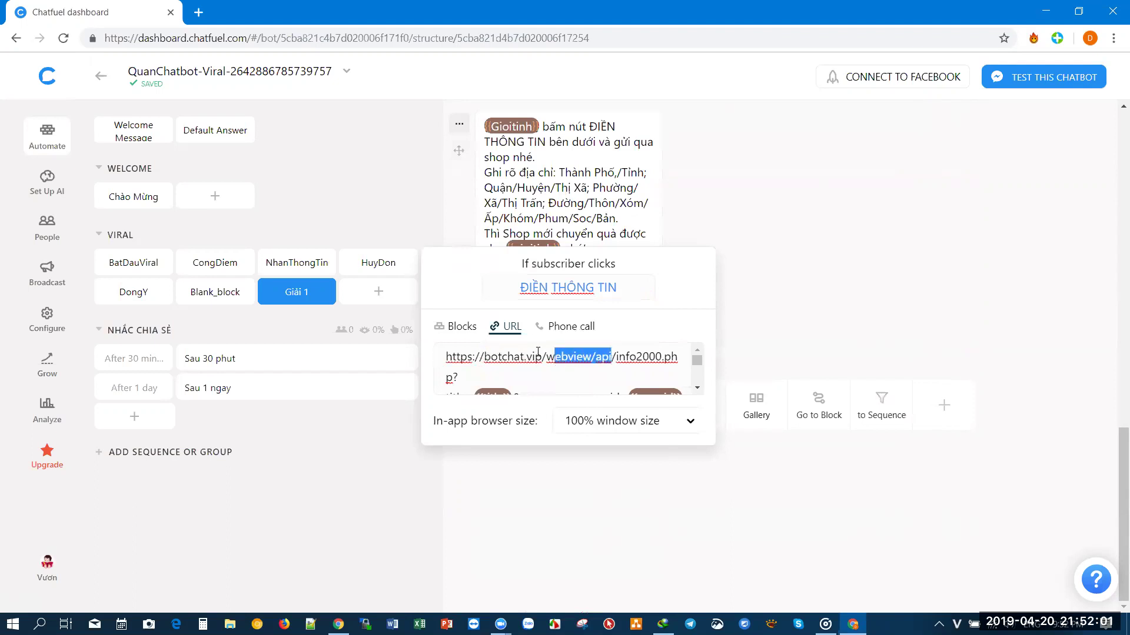
drag(545, 357, 605, 358)
click(612, 358)
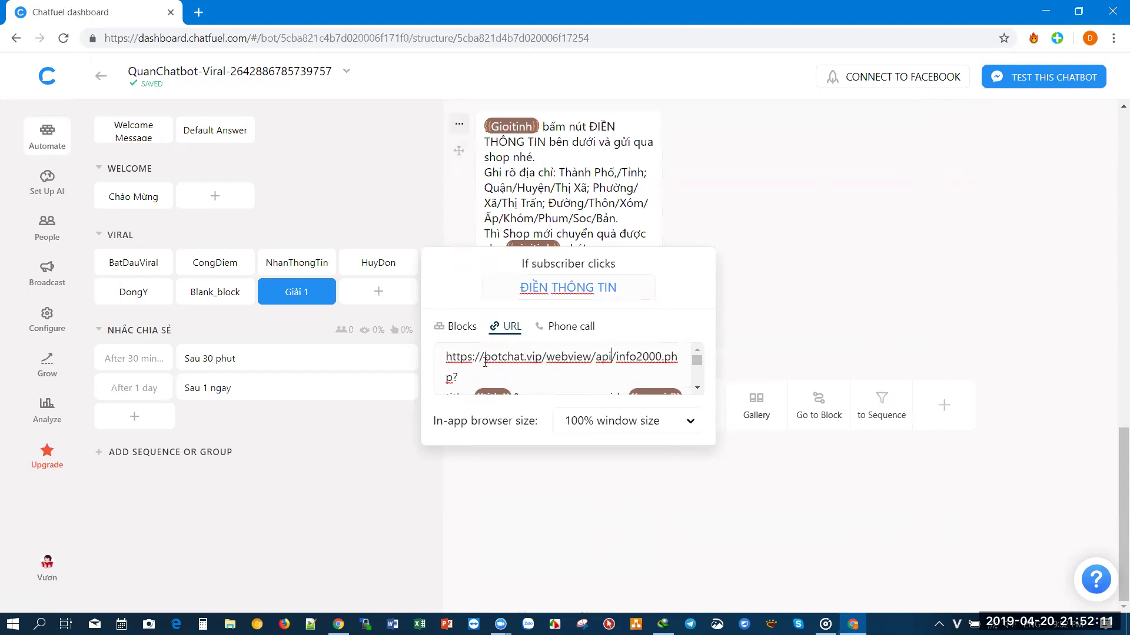
drag(542, 356, 435, 368)
click(759, 215)
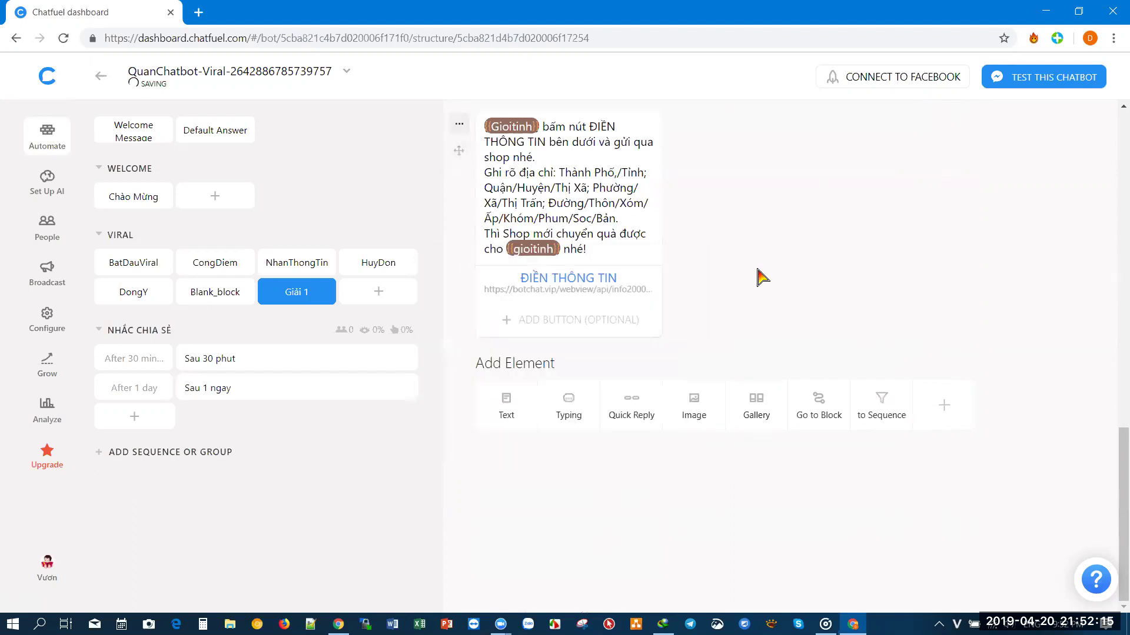
Recheck the edited link's bot_link and goToBlock parameters.
click(595, 278)
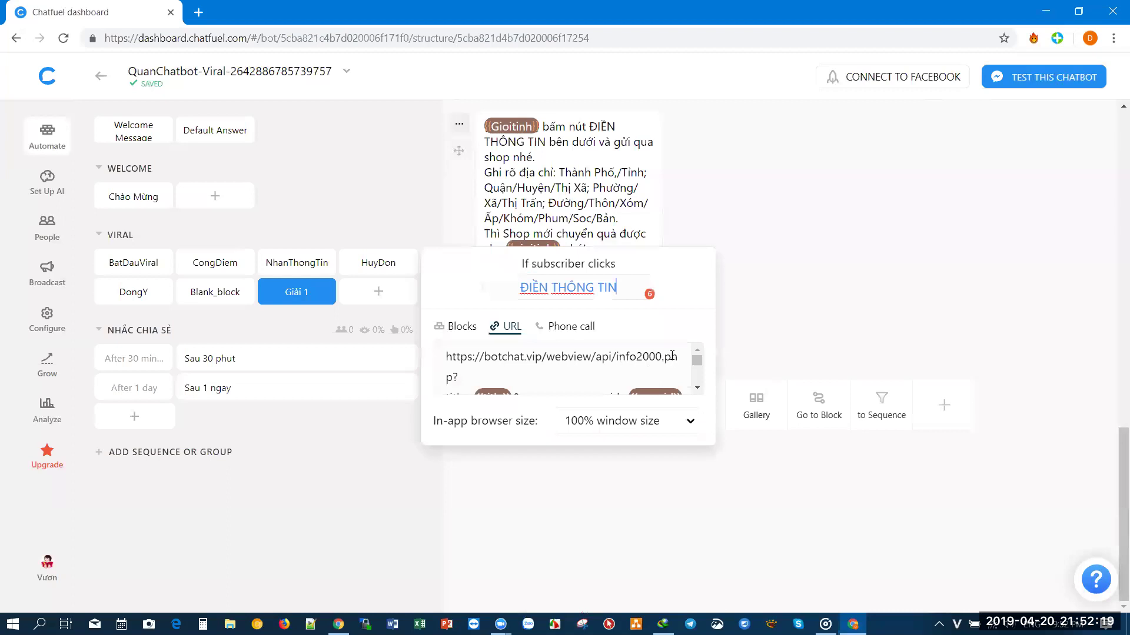
scroll(699, 389, down, 5)
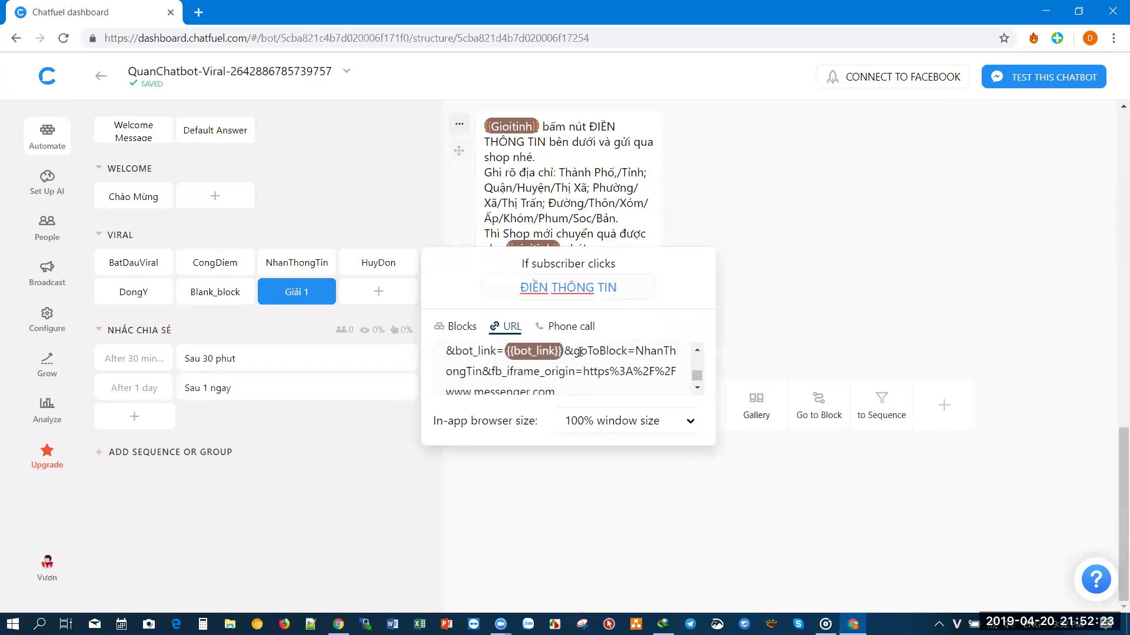
drag(576, 351, 482, 363)
scroll(693, 393, down, 1)
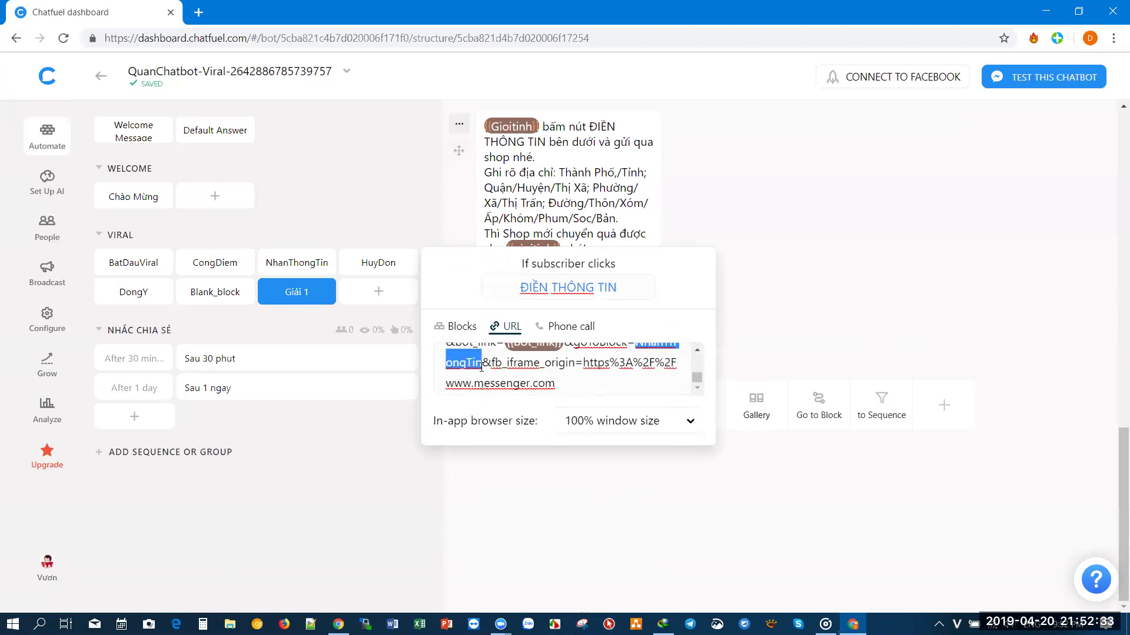
click(299, 270)
Move Giải 1 right after CongDiem and inspect NhanThongTin's JSON API request URL.
click(306, 269)
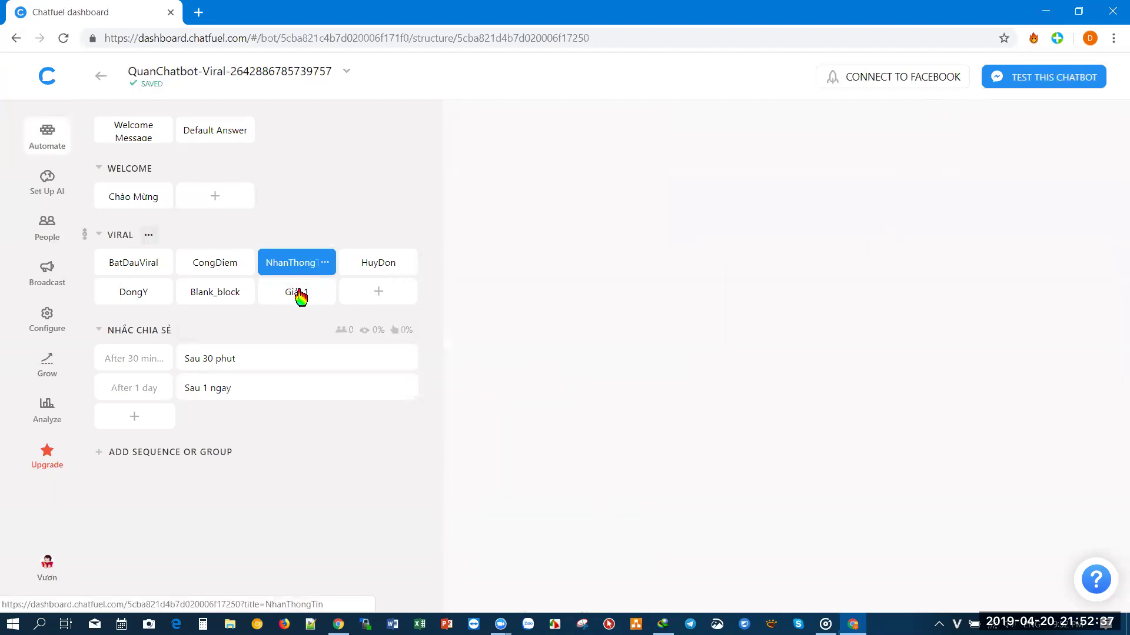
drag(298, 295, 356, 277)
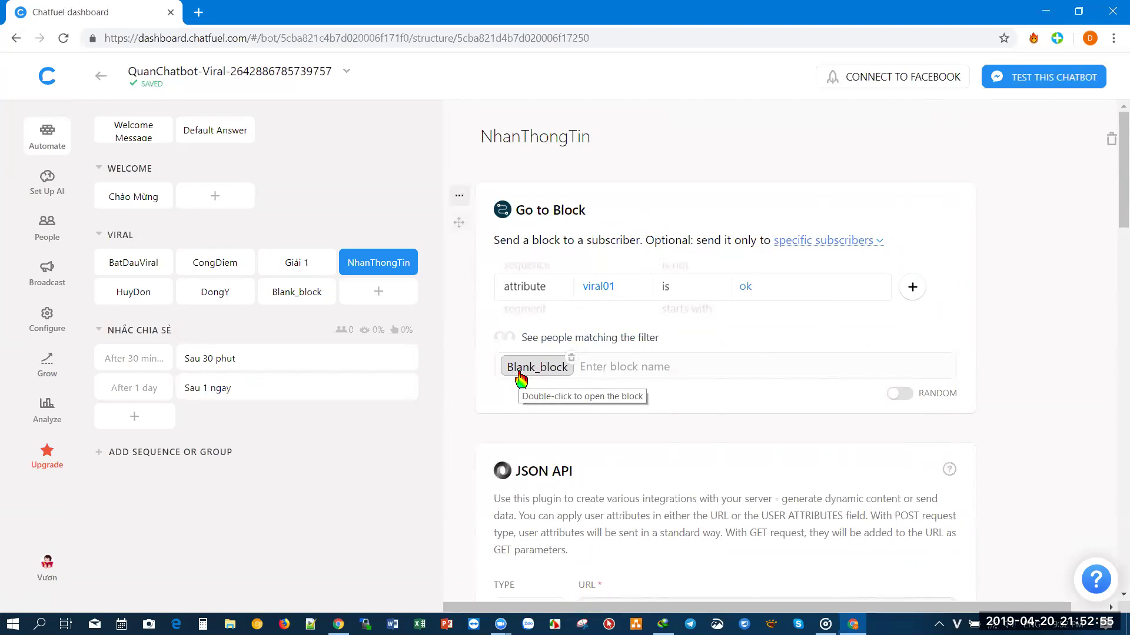
scroll(521, 378, down, 4)
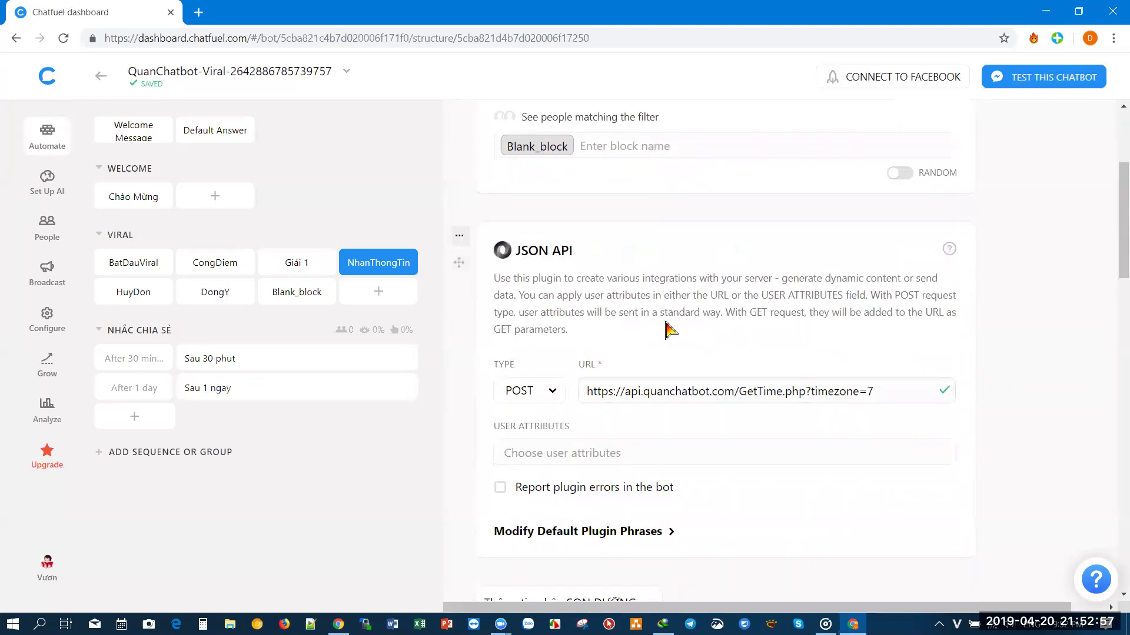
scroll(667, 329, up, 1)
scroll(667, 330, up, 1)
scroll(667, 328, down, 3)
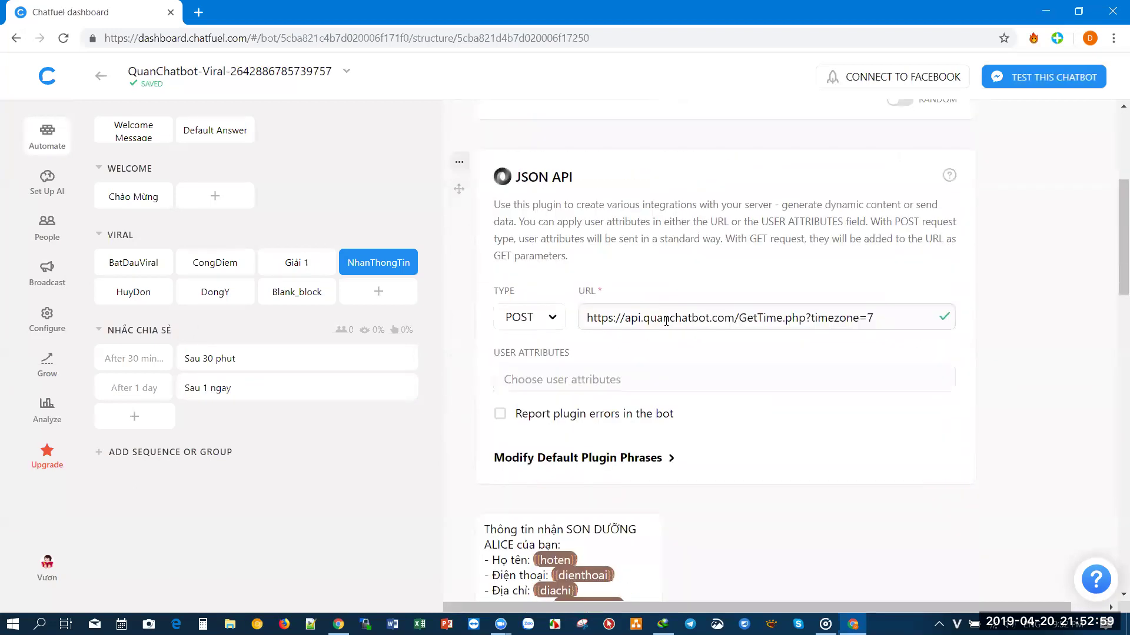
drag(894, 317, 574, 327)
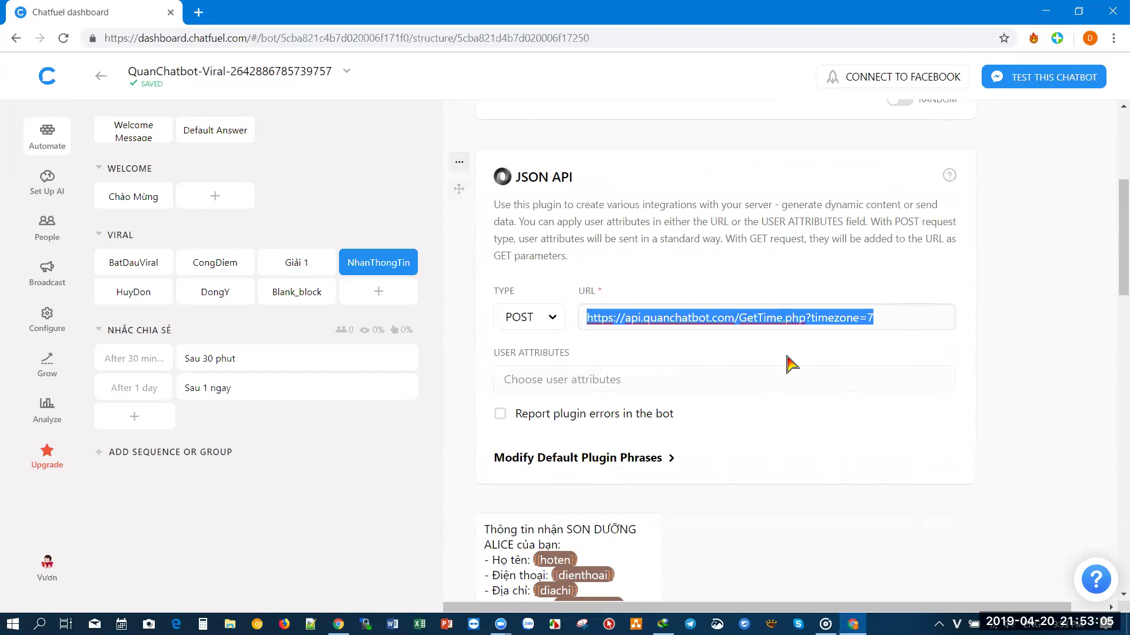
Scroll through NhanThongTin's remaining cards, then switch to the DongY block.
scroll(791, 365, down, 5)
scroll(791, 365, down, 3)
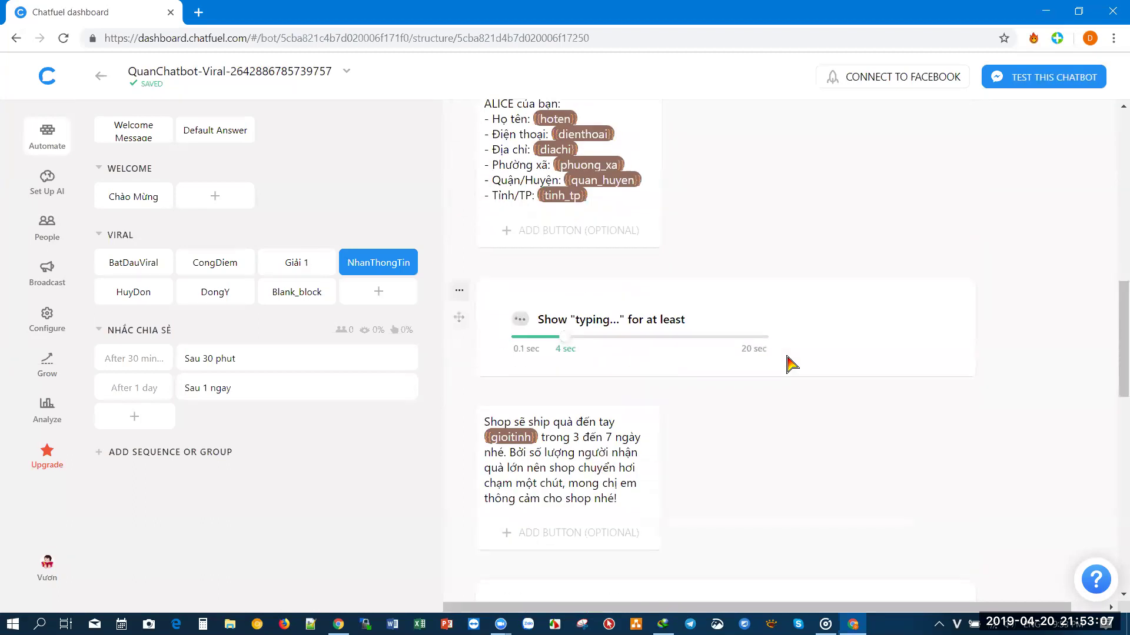
scroll(693, 290, up, 2)
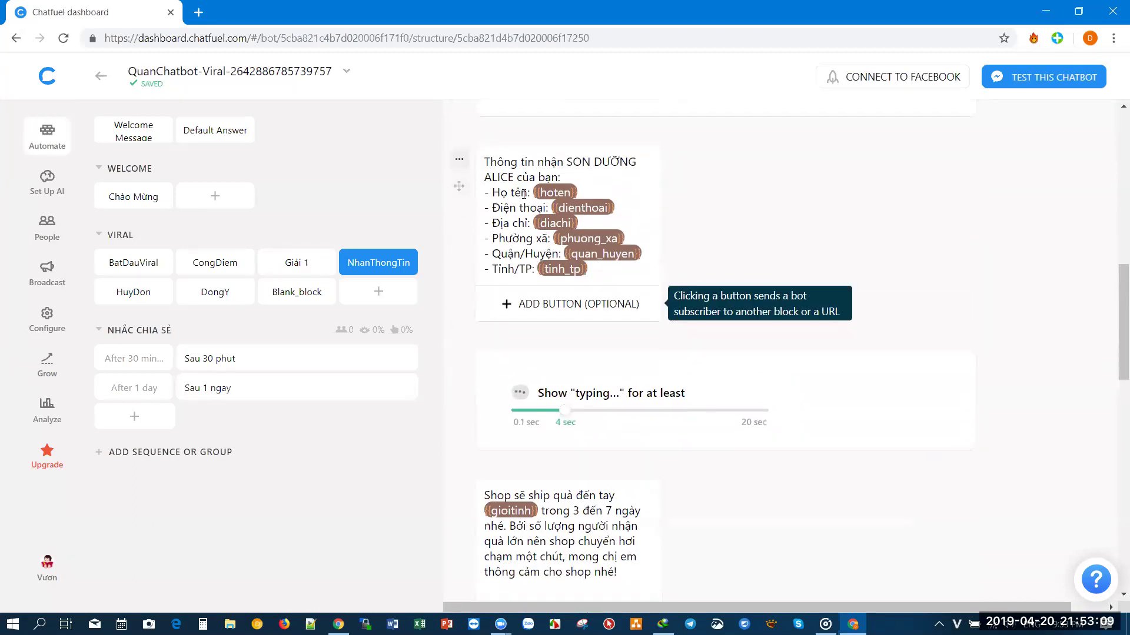
scroll(598, 300, down, 2)
scroll(595, 302, down, 10)
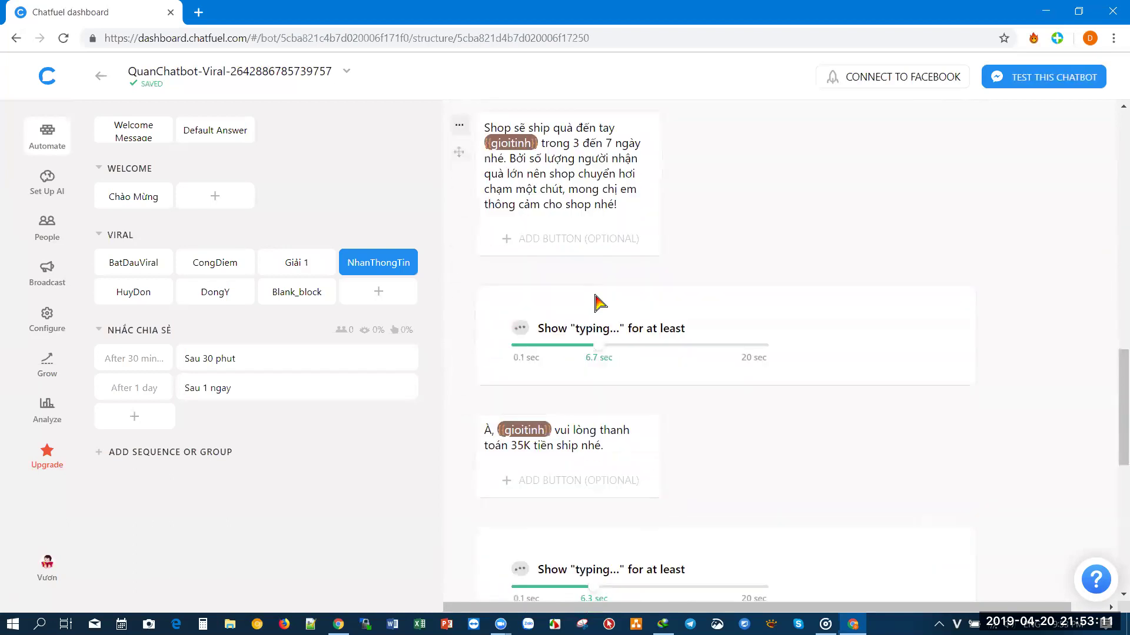
scroll(596, 302, down, 4)
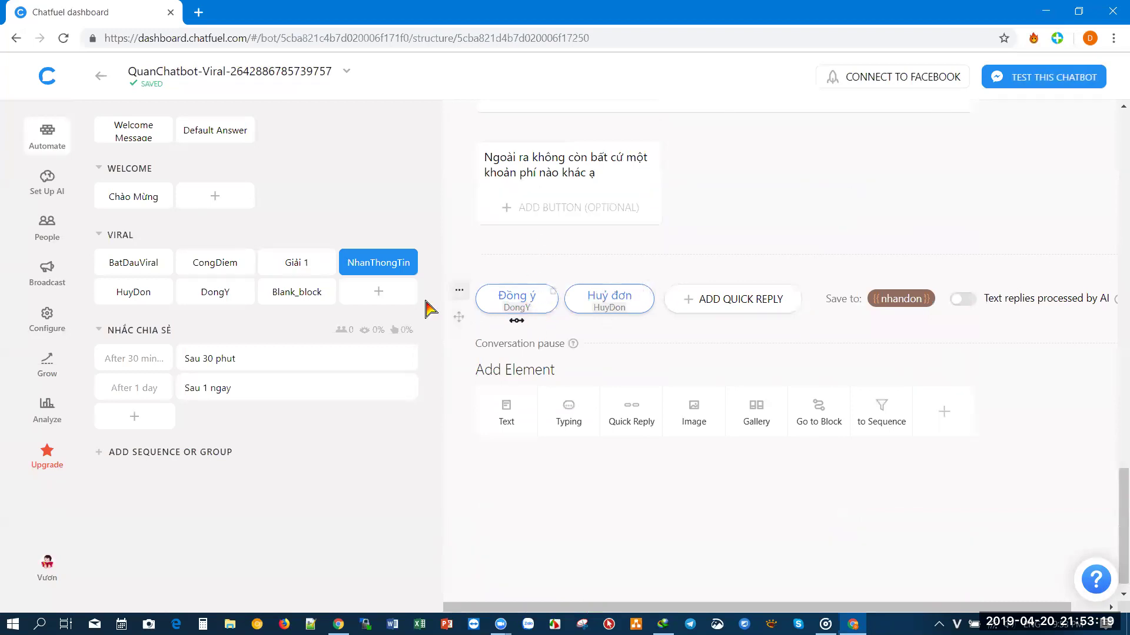
click(213, 298)
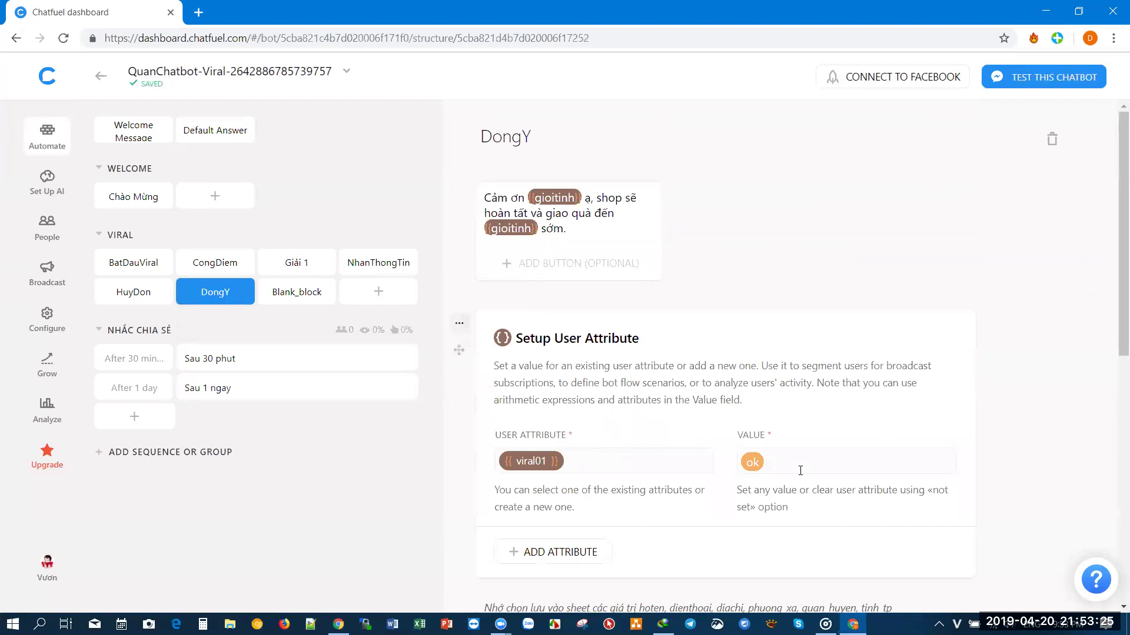
Remove dienthoai, diachi, phuong_xa, quan_huyen, tinh_tp, Gioitinh and hoten from DongY's Google Sheets export.
drag(767, 462, 729, 469)
scroll(823, 453, down, 3)
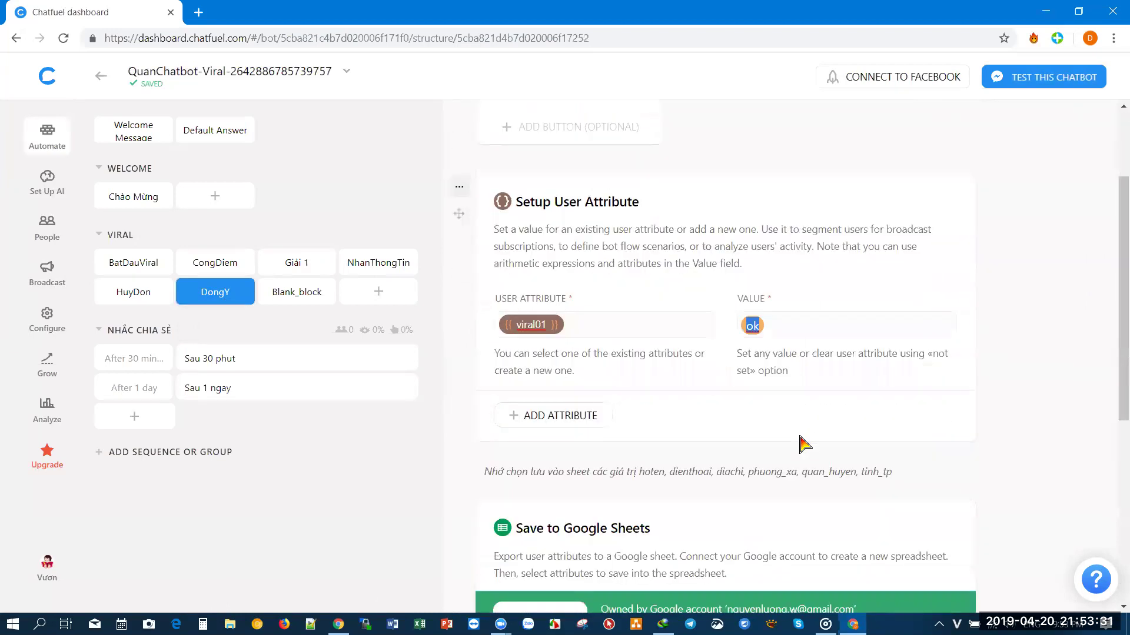
scroll(803, 445, down, 5)
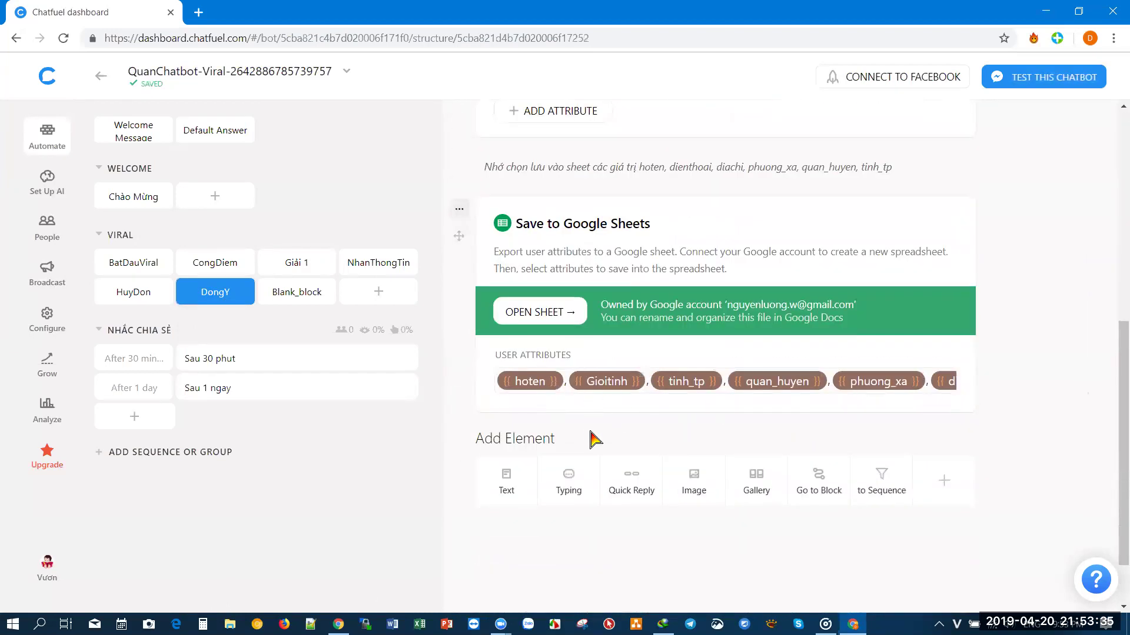
mouse_move(631, 393)
click(603, 389)
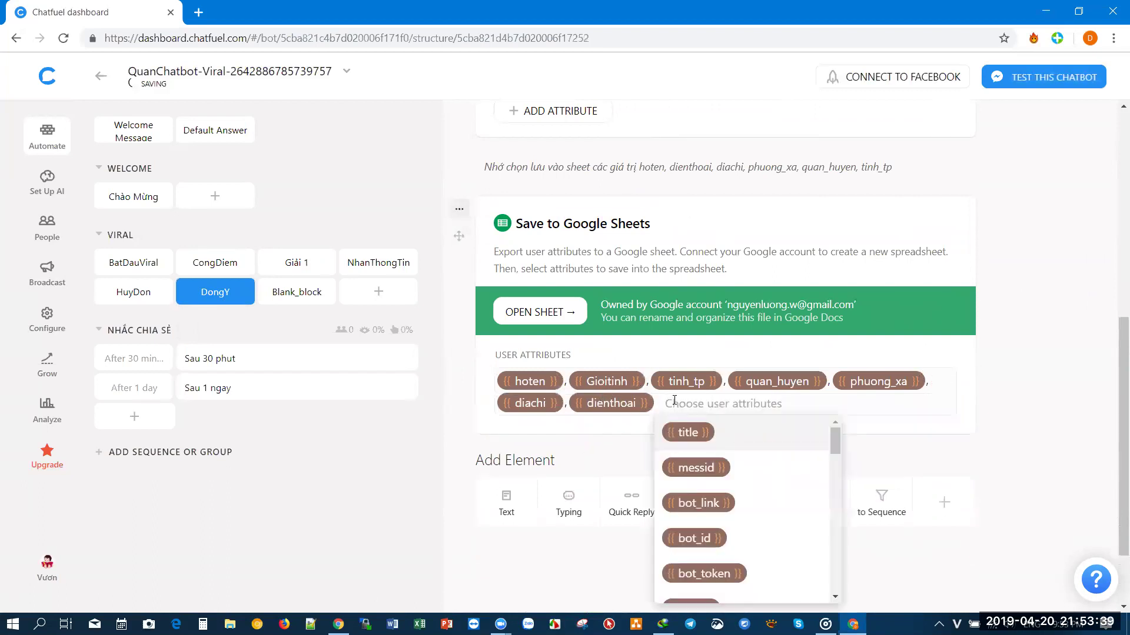
click(649, 396)
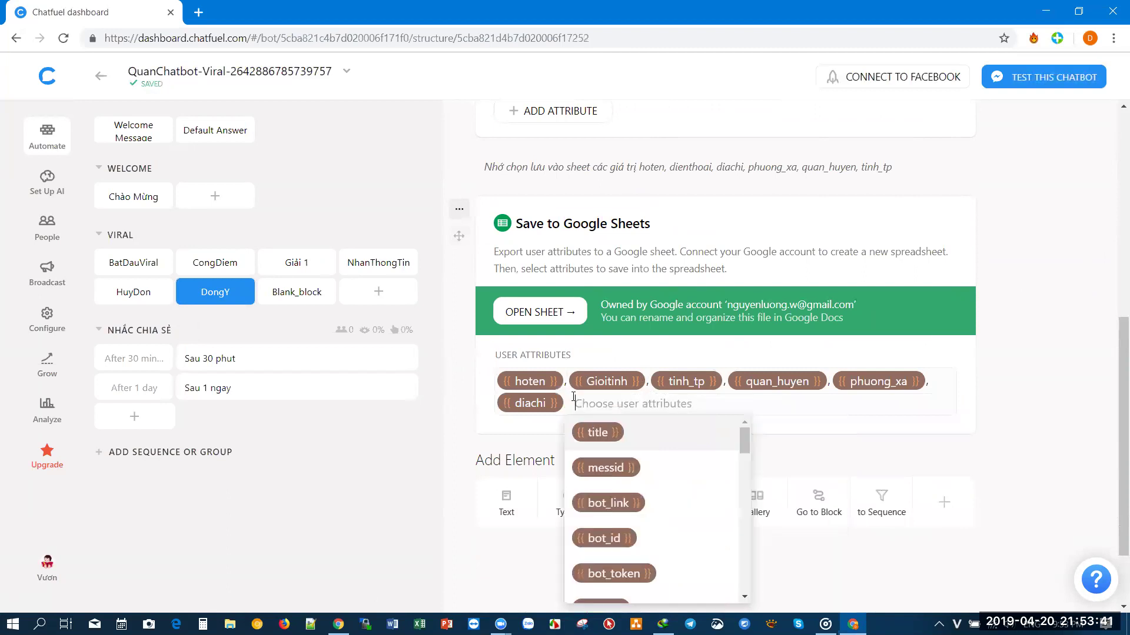
click(560, 396)
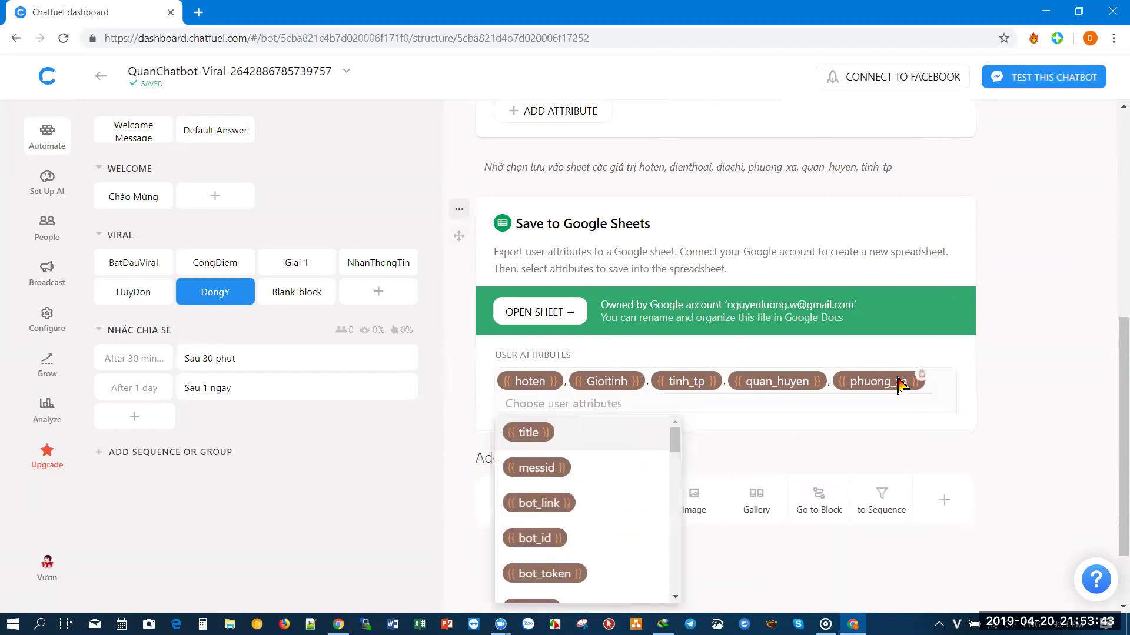
click(920, 375)
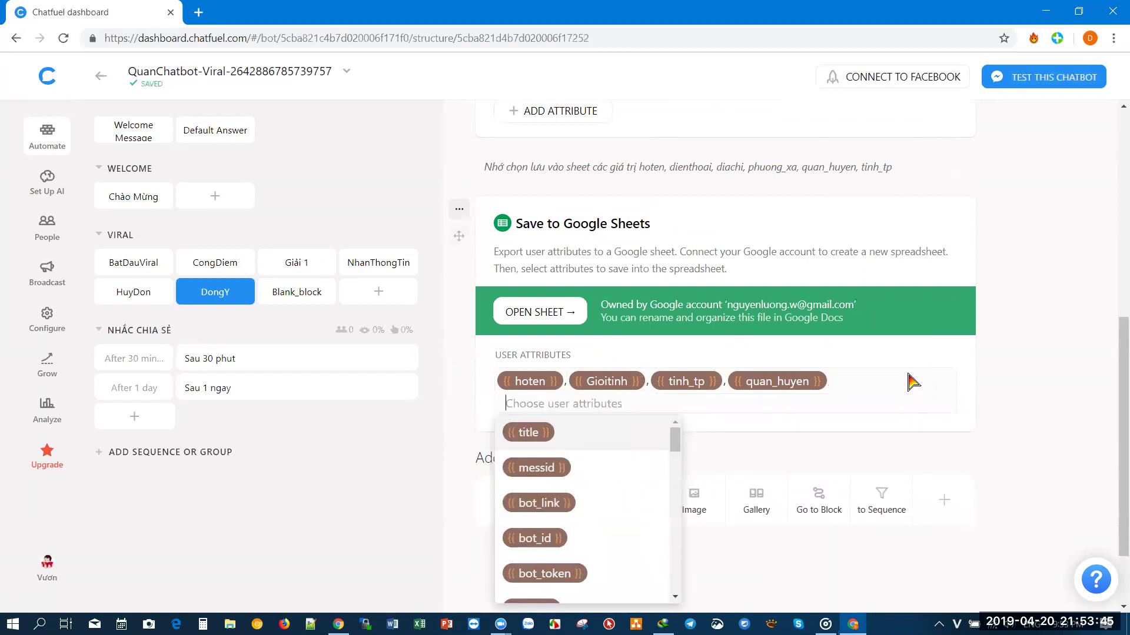
click(824, 375)
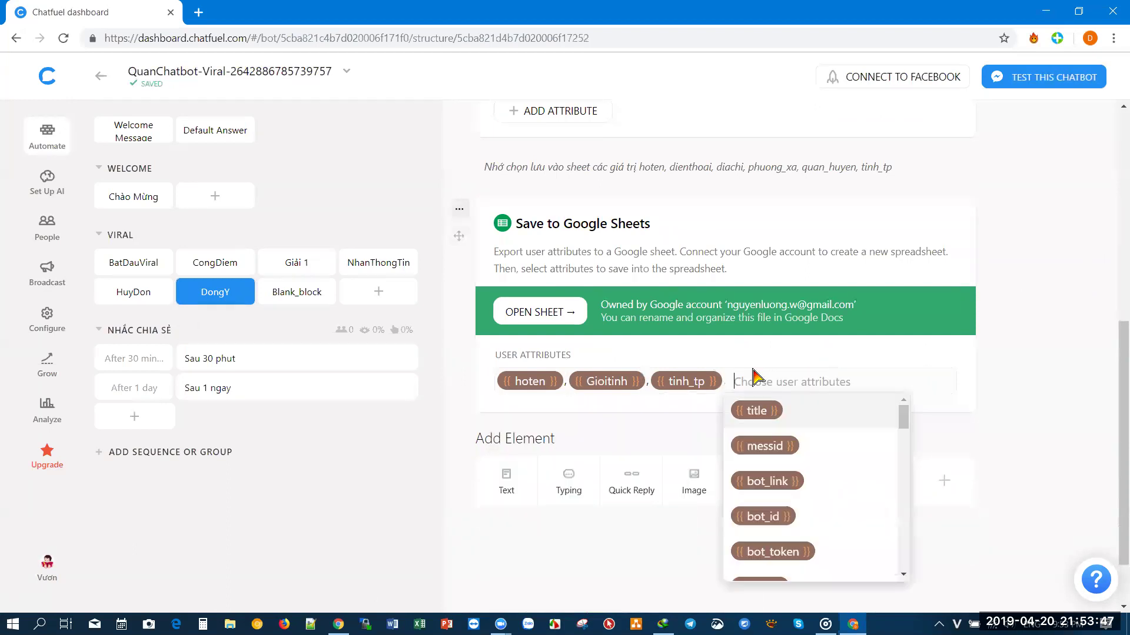
click(723, 383)
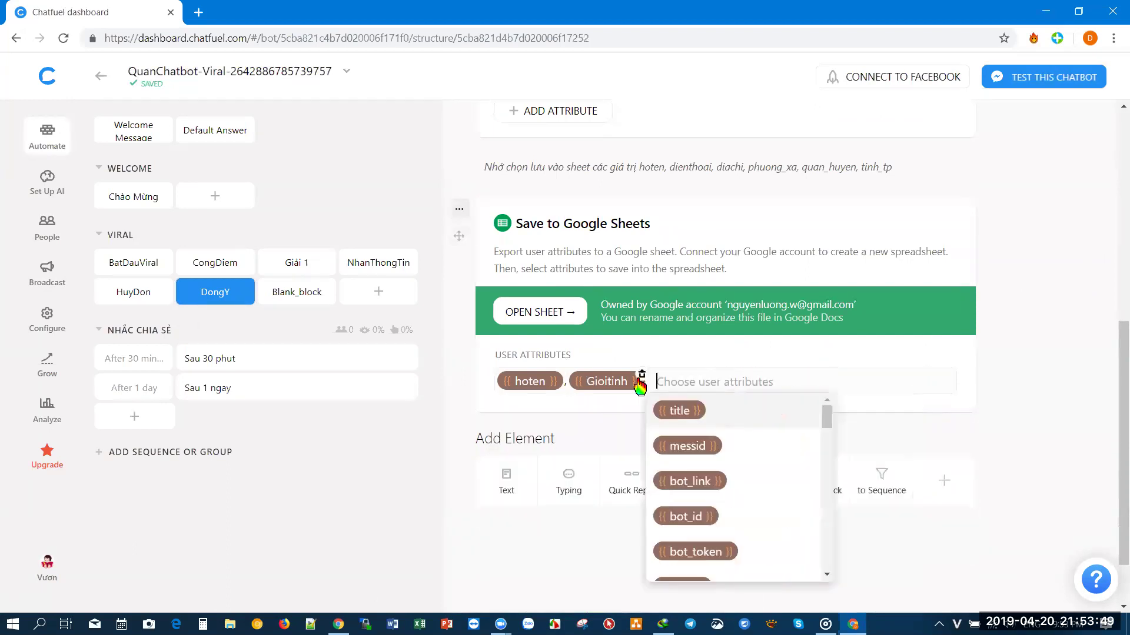
click(637, 382)
click(558, 380)
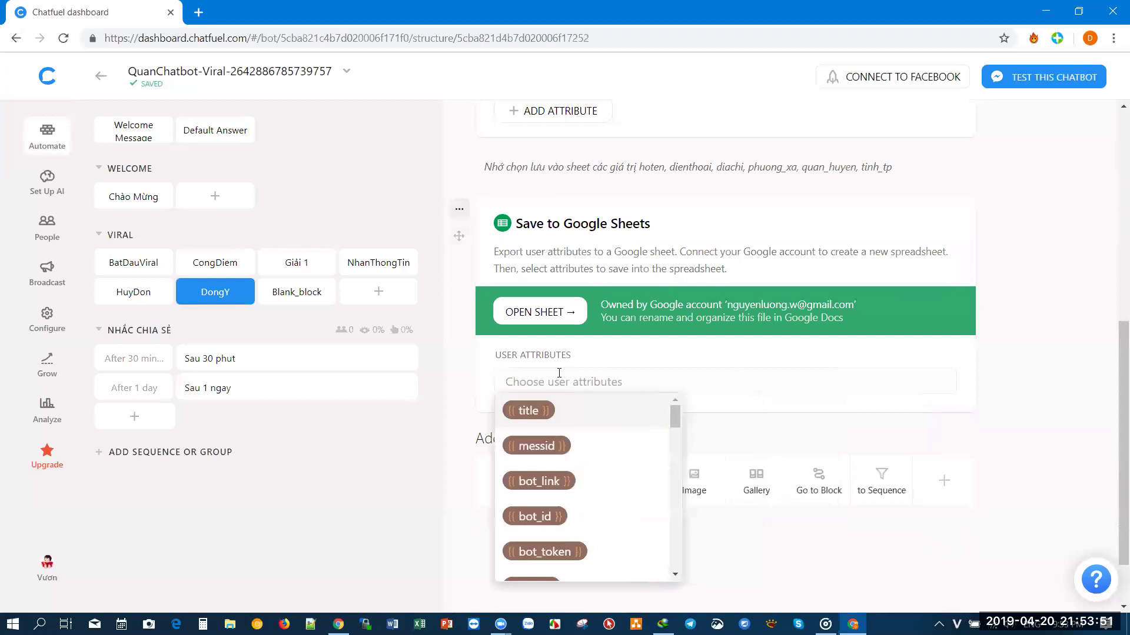
Add messenger user id, hoten, dienthoai and diachi to the export list.
text(me)
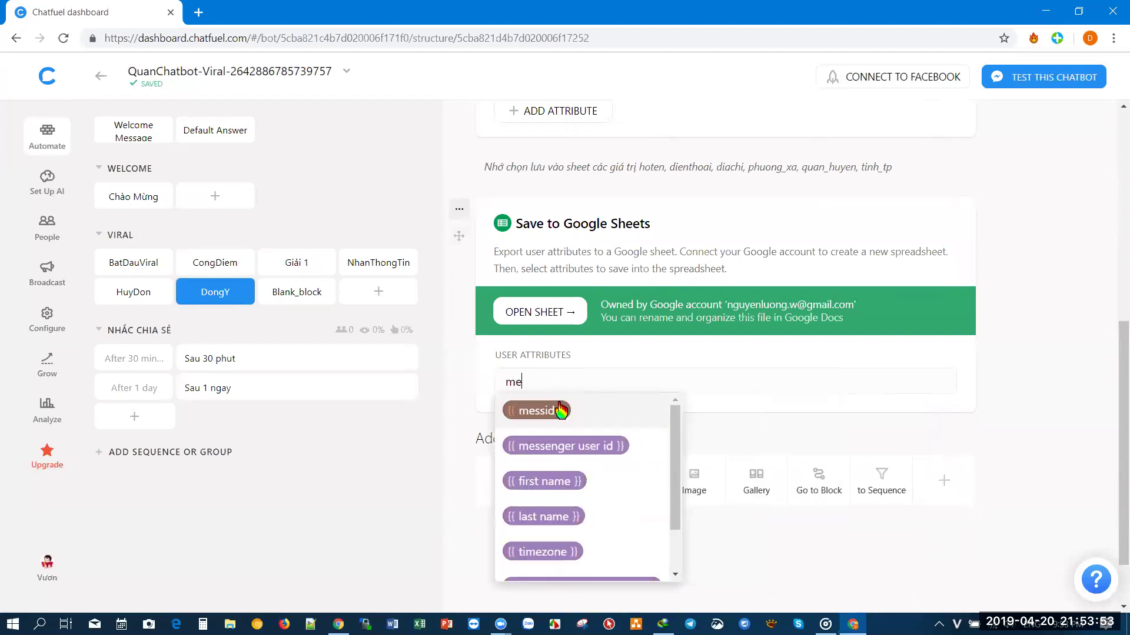
click(576, 445)
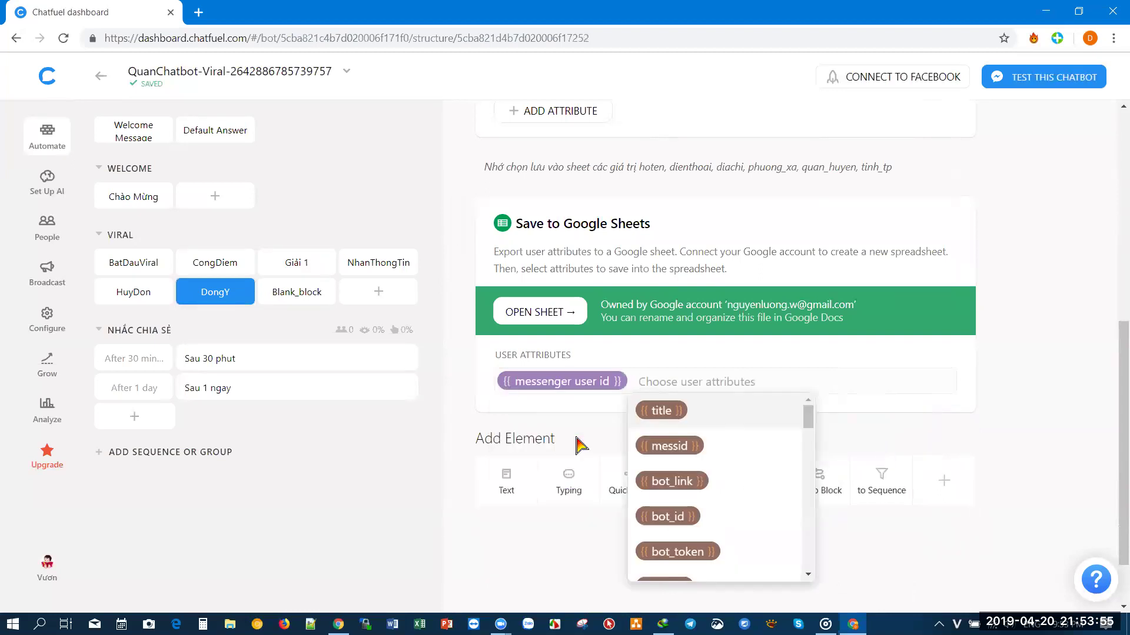
text(ho)
click(677, 411)
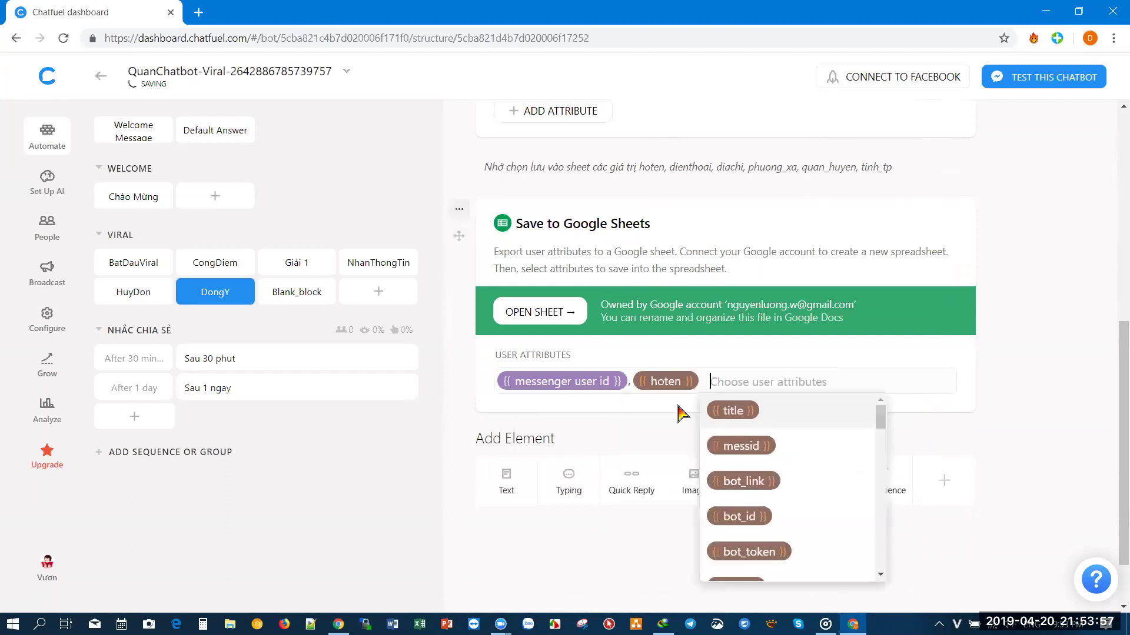
text(die)
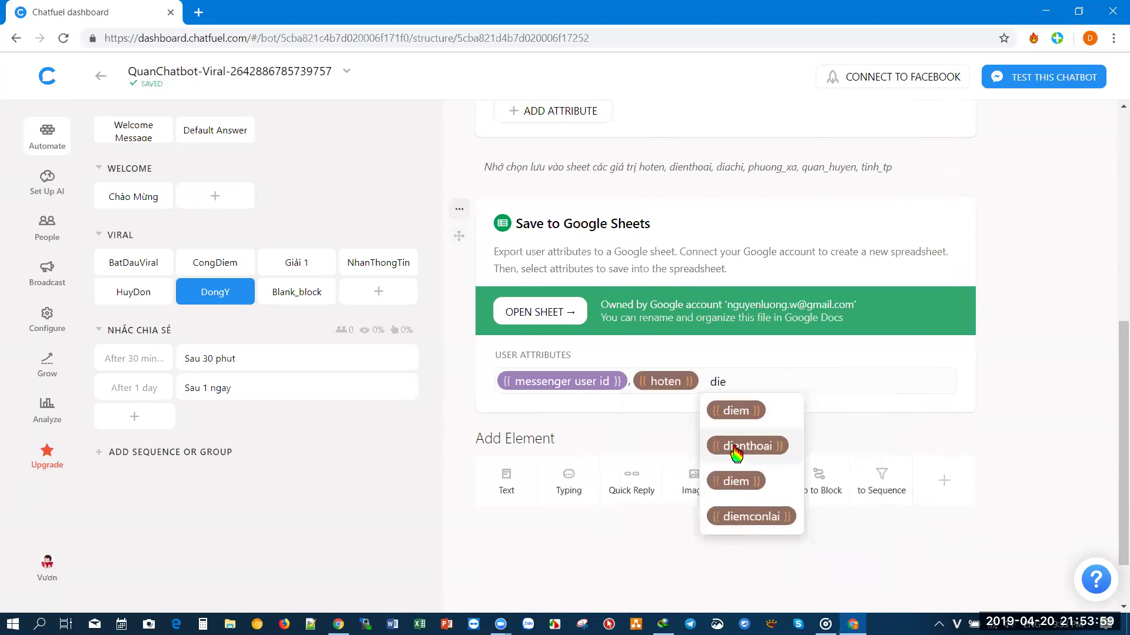
click(742, 447)
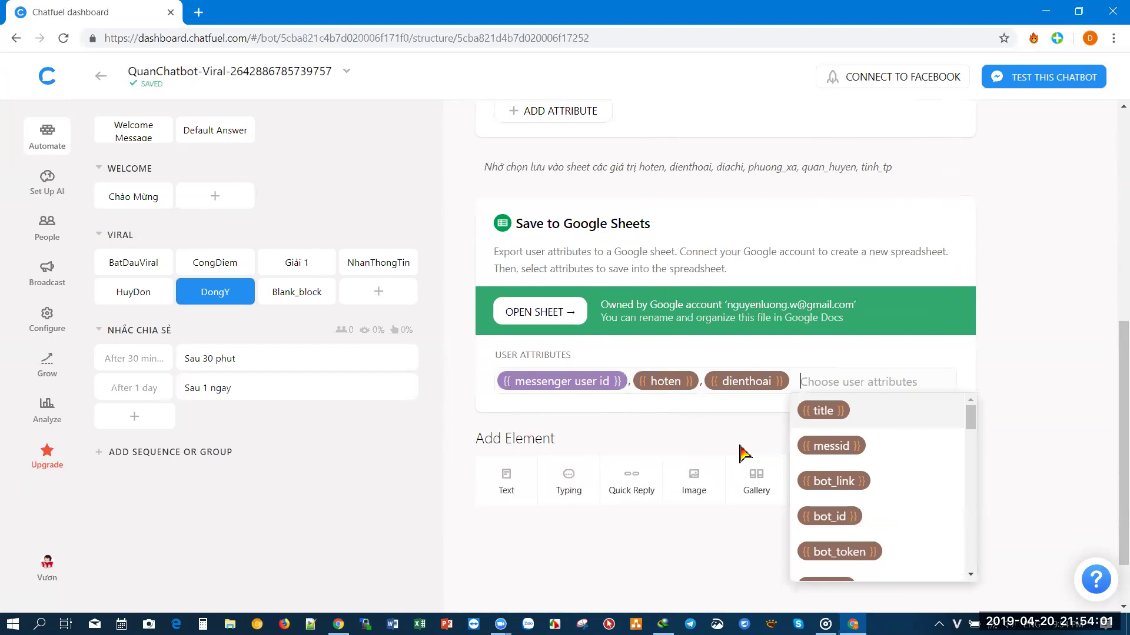
text(dia)
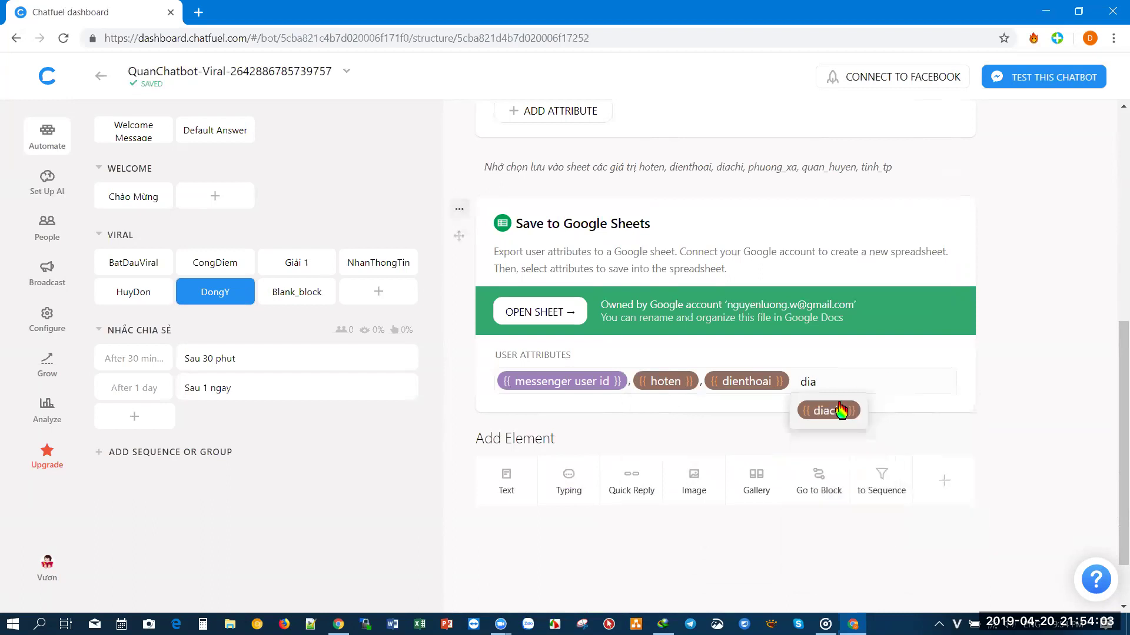
click(840, 410)
Add phuong_xa, quan_huyen, tinh_tp and diem to the export list.
text(phuo)
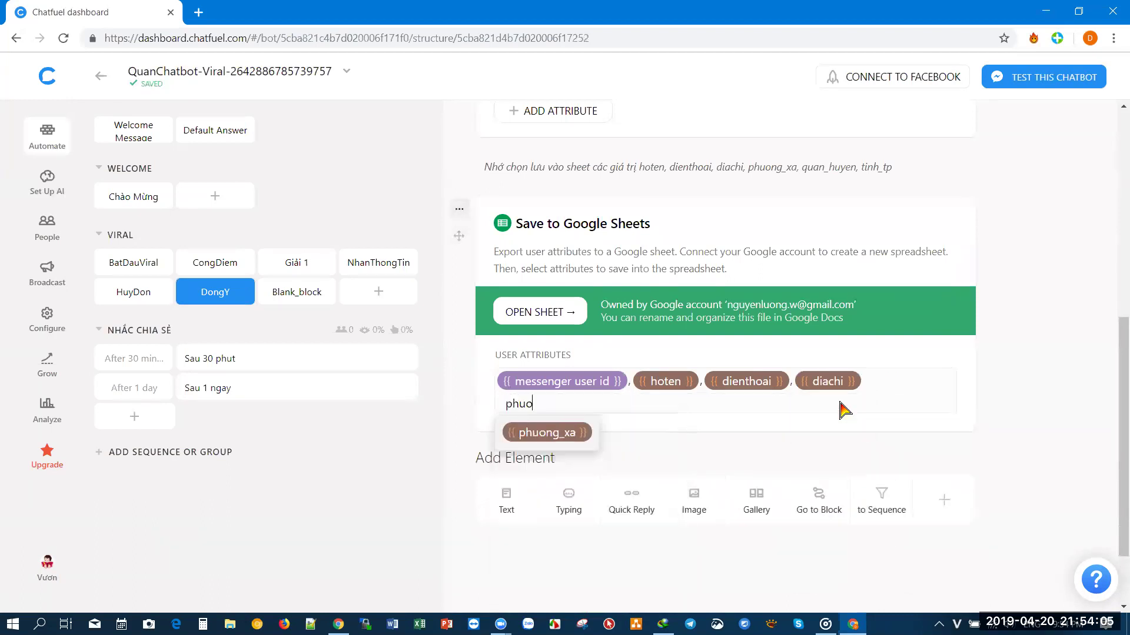
click(552, 437)
text(ua)
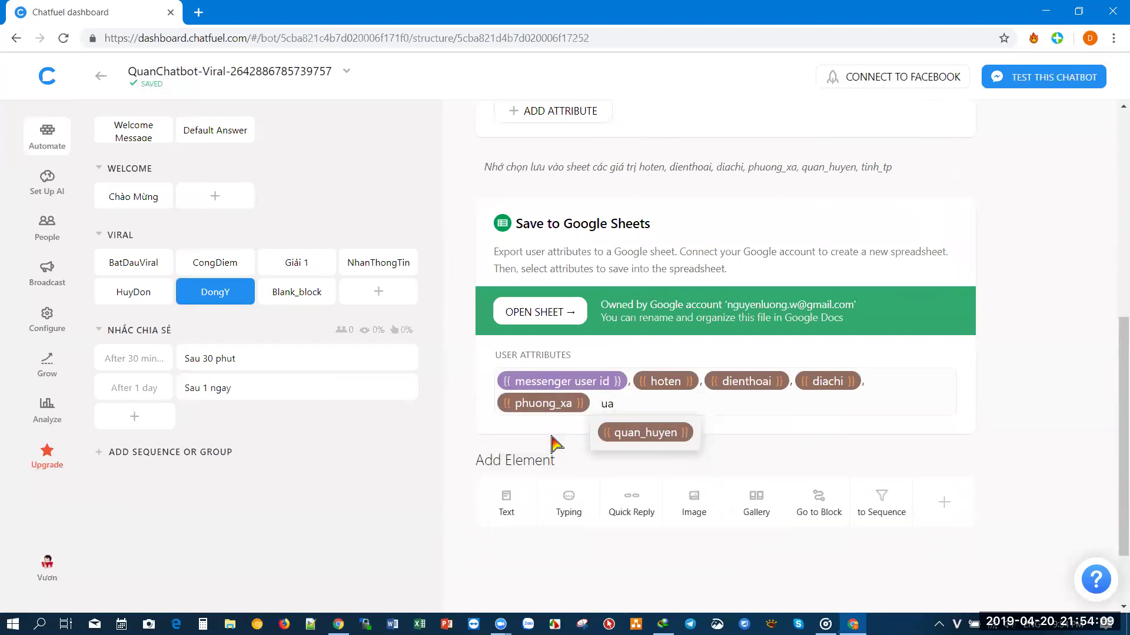
click(615, 434)
text(ti)
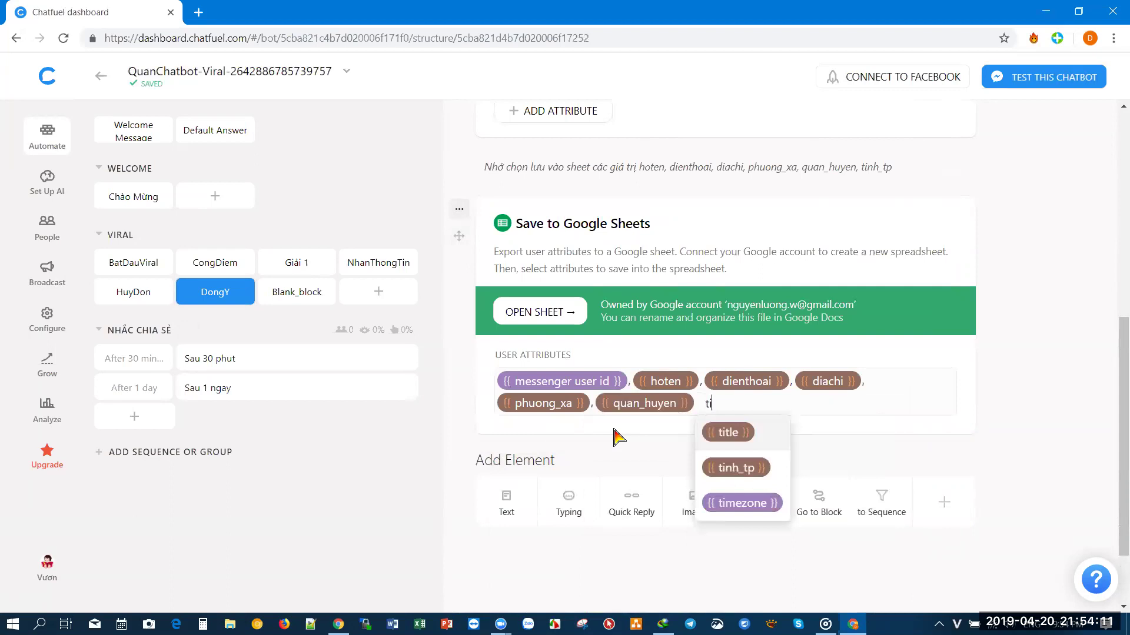
text(nh)
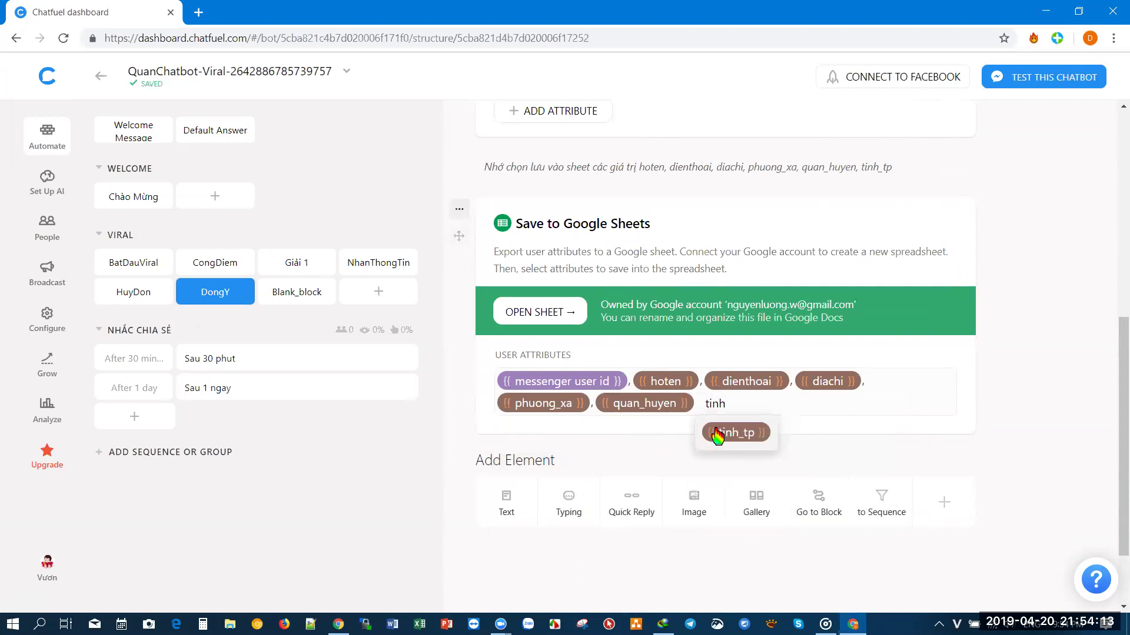
click(718, 433)
text(diem)
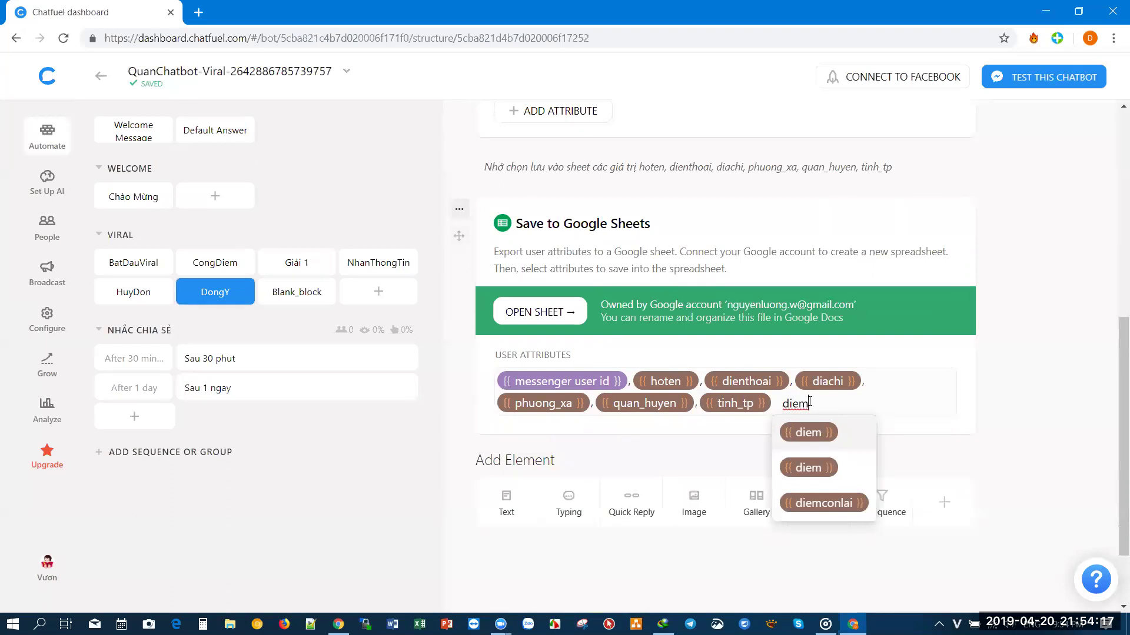
click(824, 433)
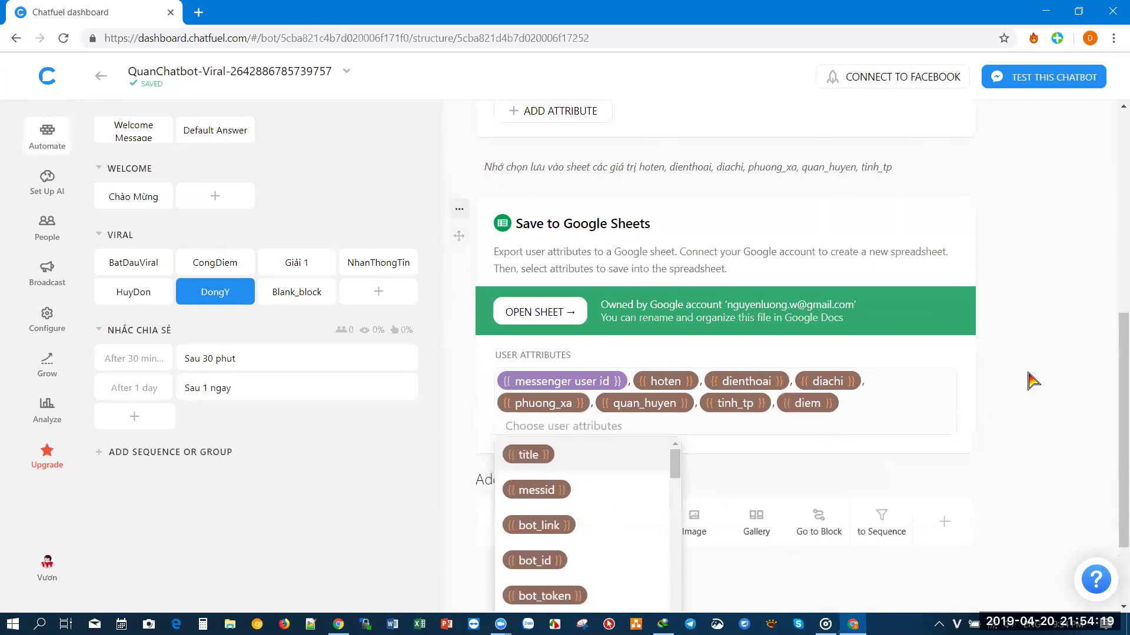
click(1033, 381)
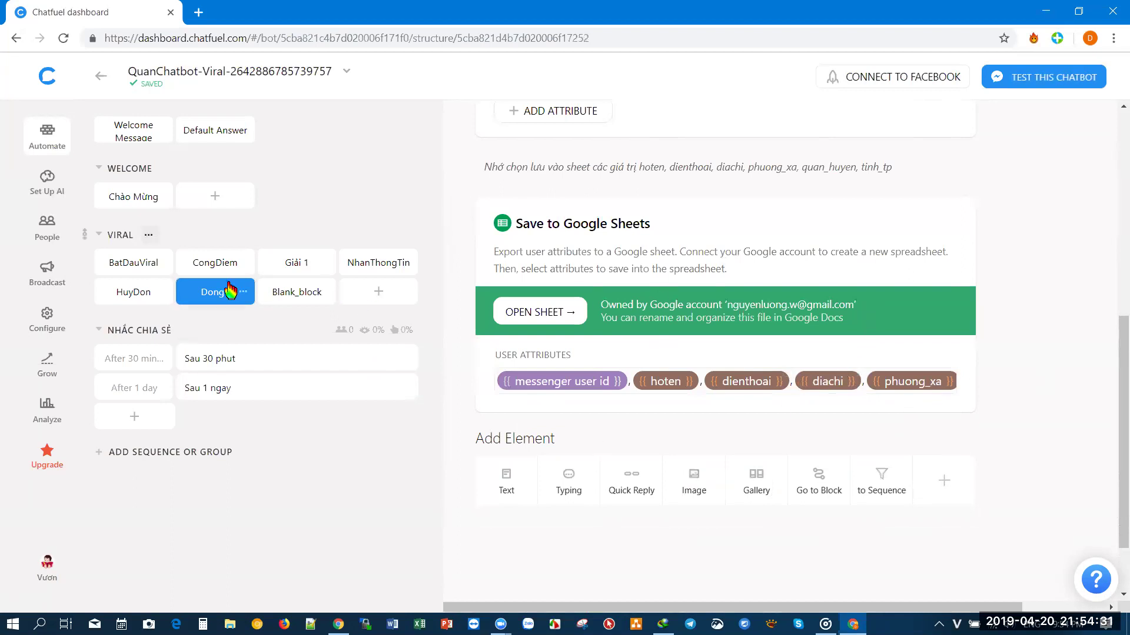
Go via NhanThongTin to the HuyDon block and scroll to its Save to Google Sheets card.
scroll(689, 371, up, 8)
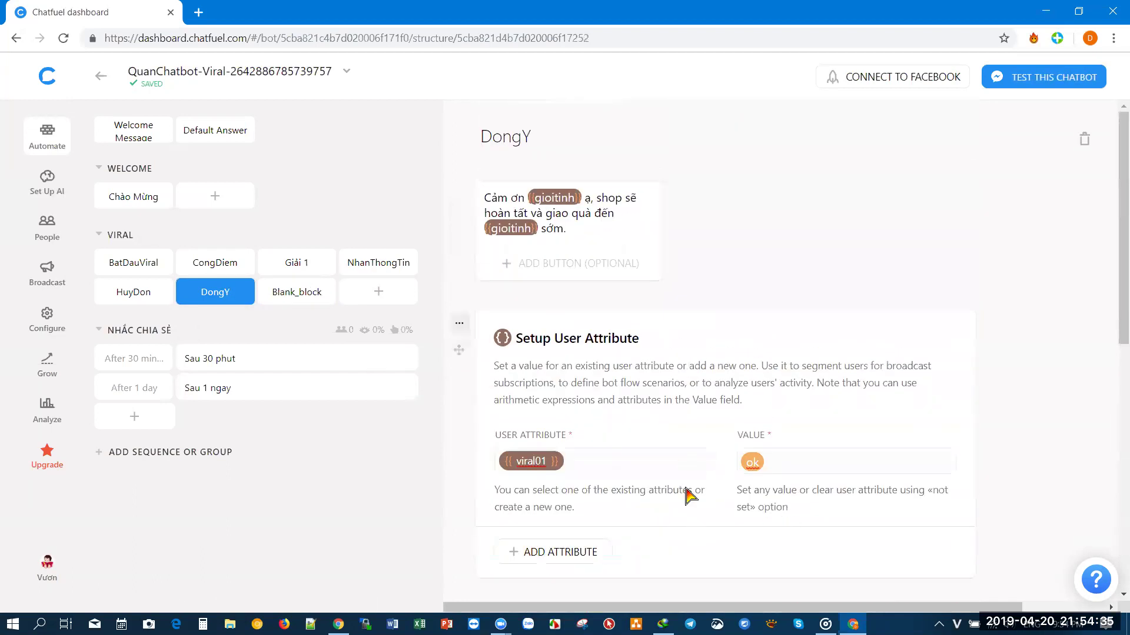
click(362, 268)
scroll(696, 359, down, 10)
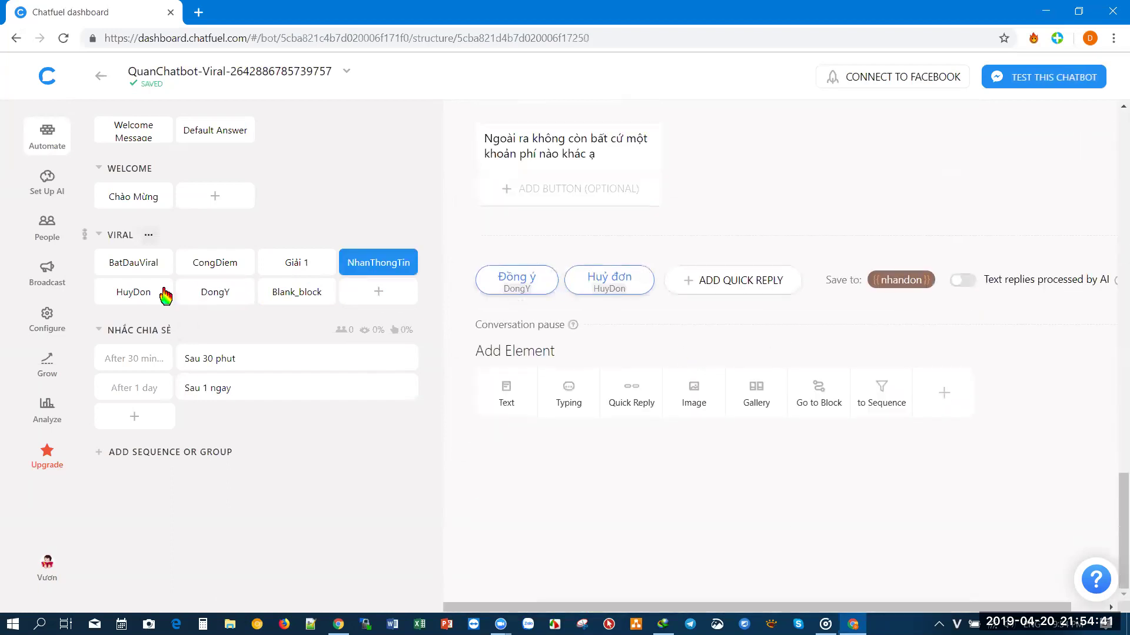
click(132, 293)
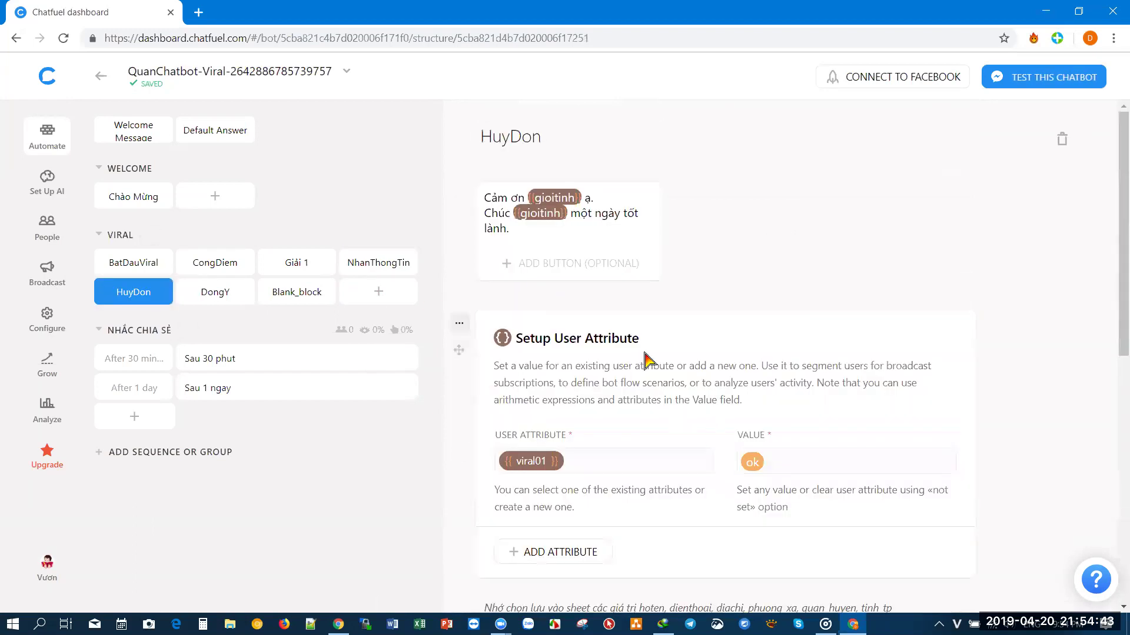
scroll(734, 406, down, 3)
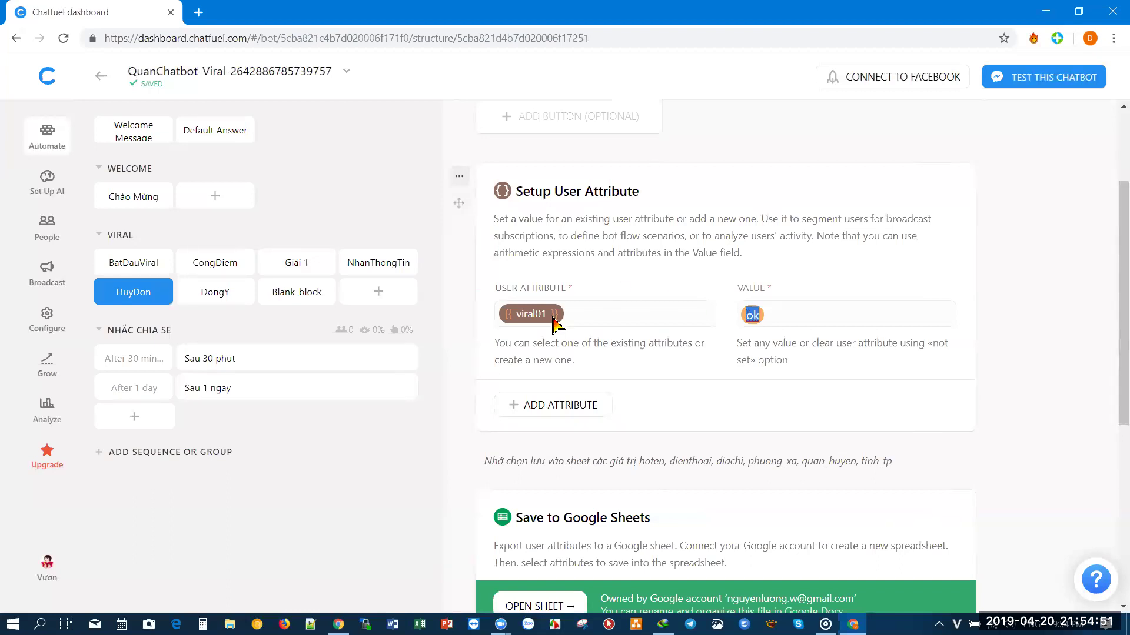
scroll(556, 323, up, 3)
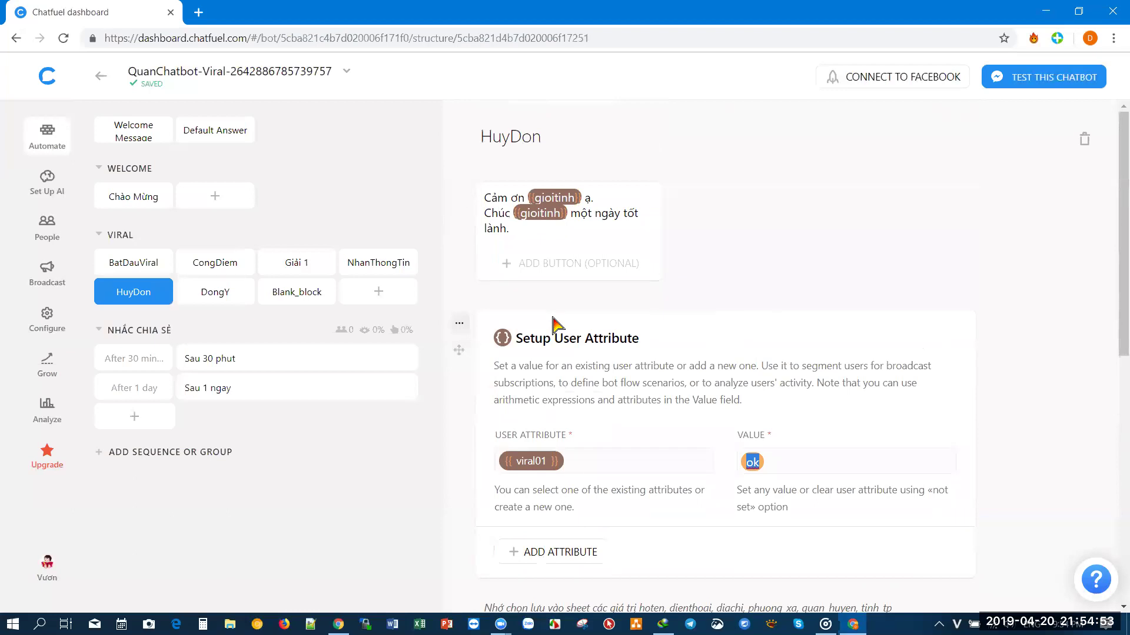
scroll(556, 323, down, 7)
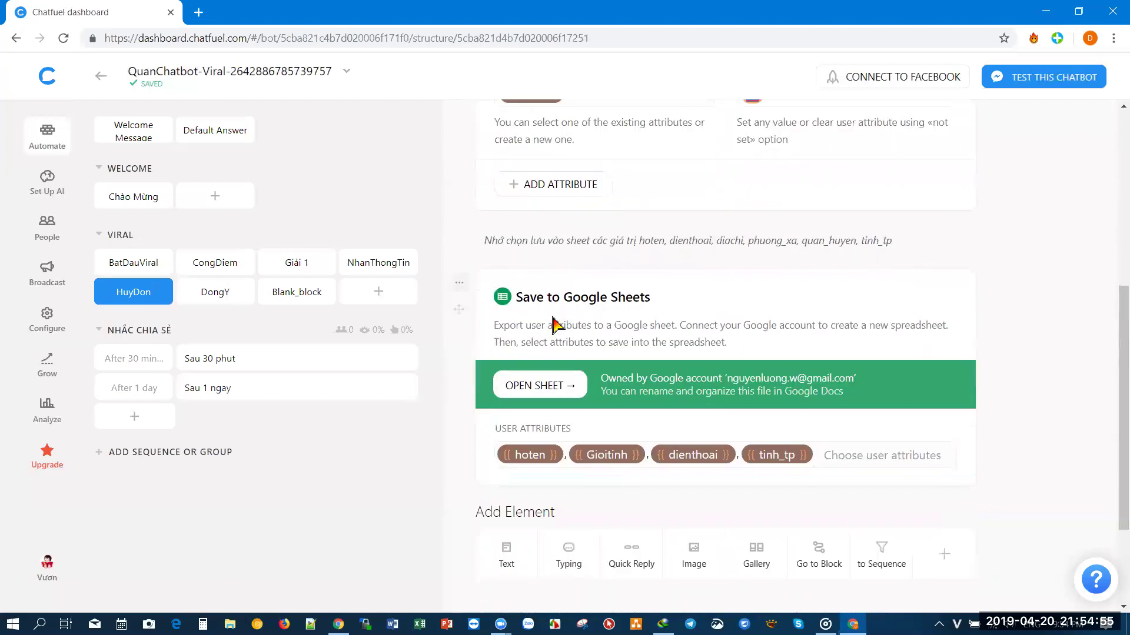
scroll(556, 325, down, 1)
Remove the old tinh_tp, dienthoai, Gioitinh and hoten chips from HuyDon's Google Sheets export.
click(807, 383)
click(808, 376)
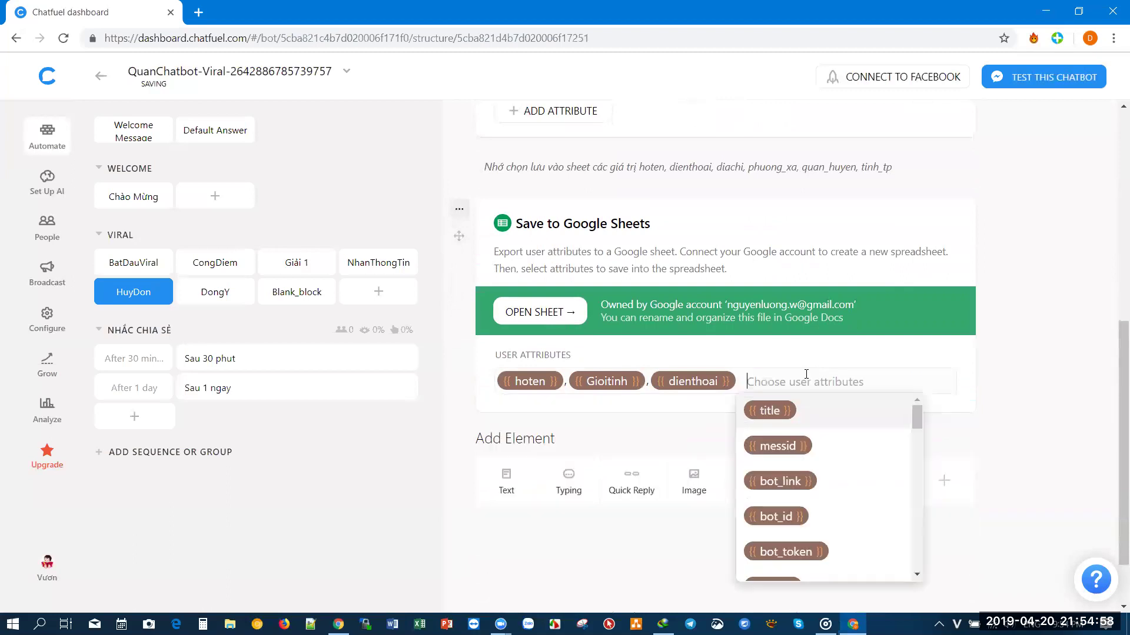
click(735, 375)
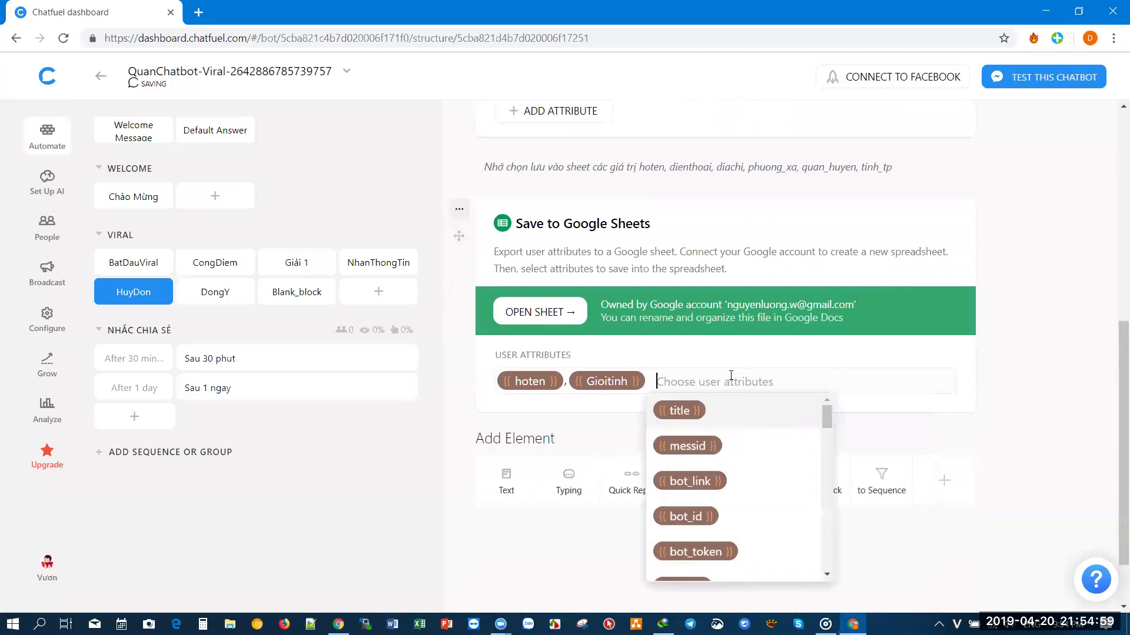
click(642, 374)
click(560, 380)
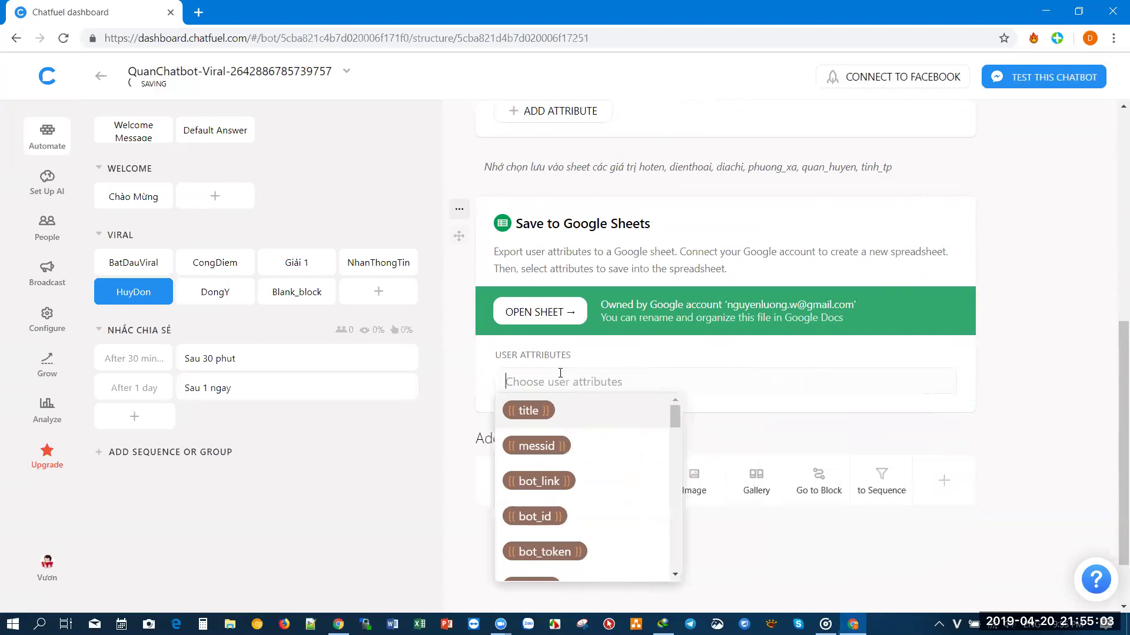
Add messenger user id, hoten and dienthoai to the export, undoing a premature diem.
text(me)
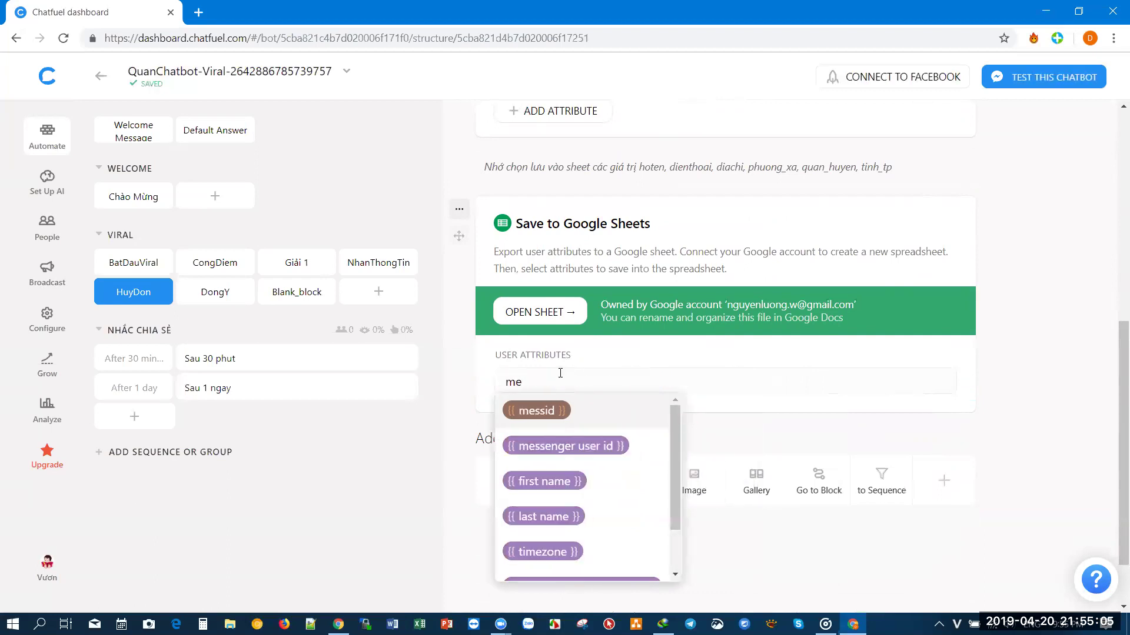
text(ss)
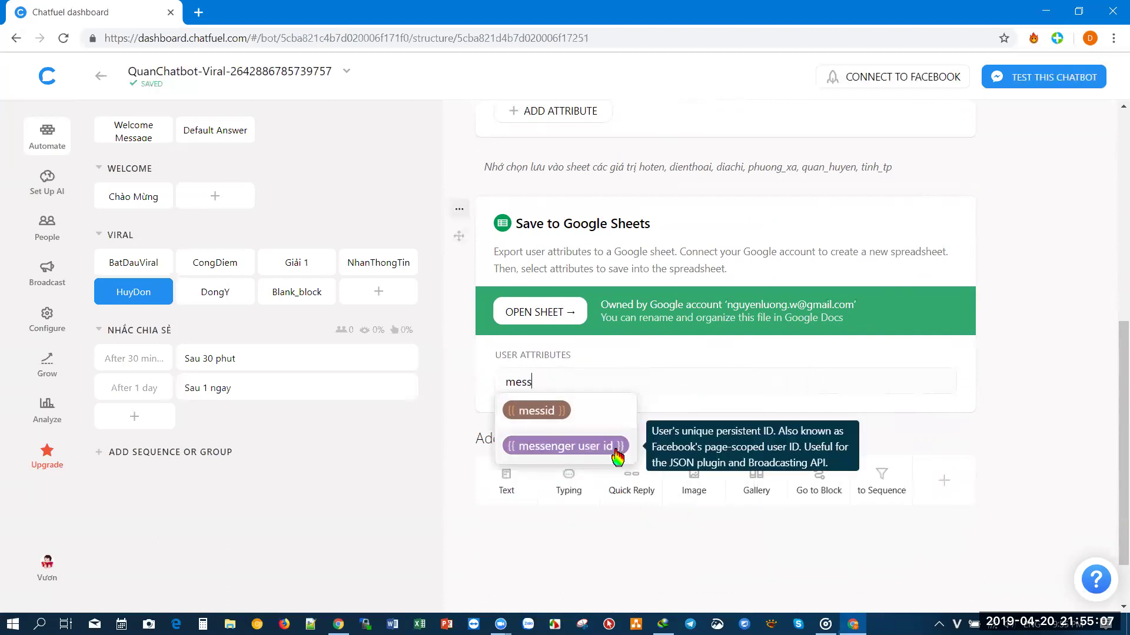
click(618, 452)
text(ho)
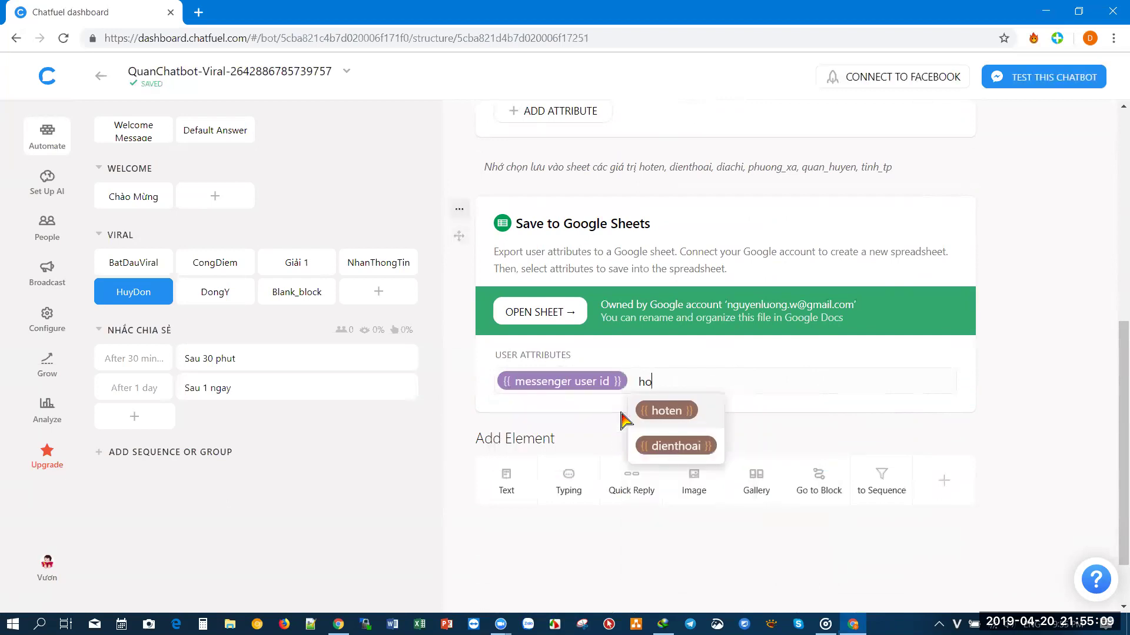
click(649, 417)
text(die)
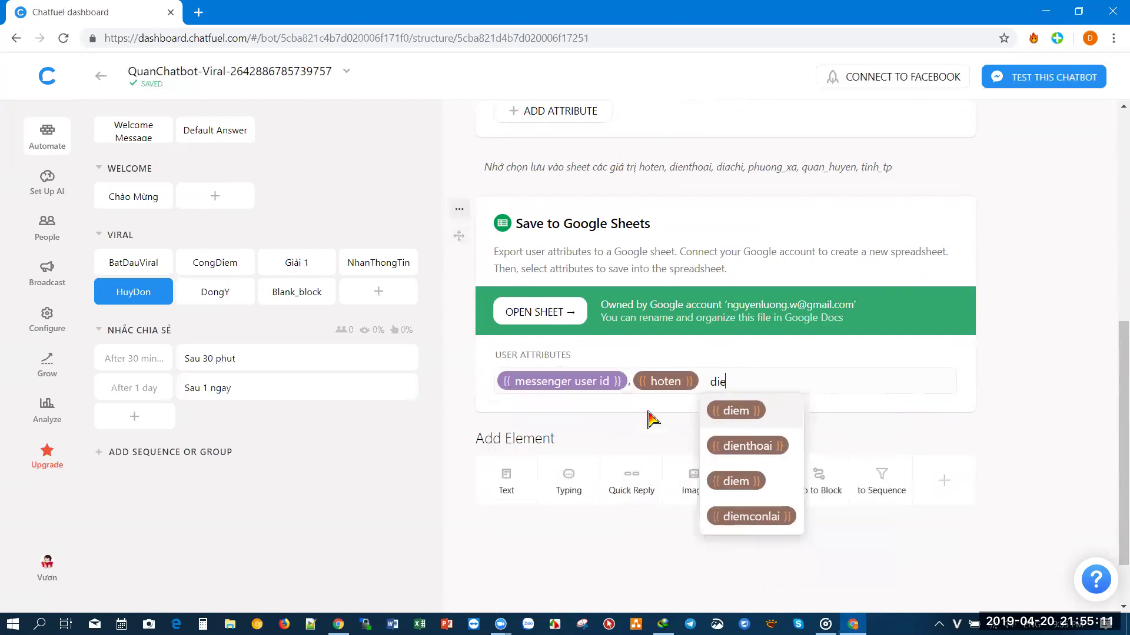
click(710, 412)
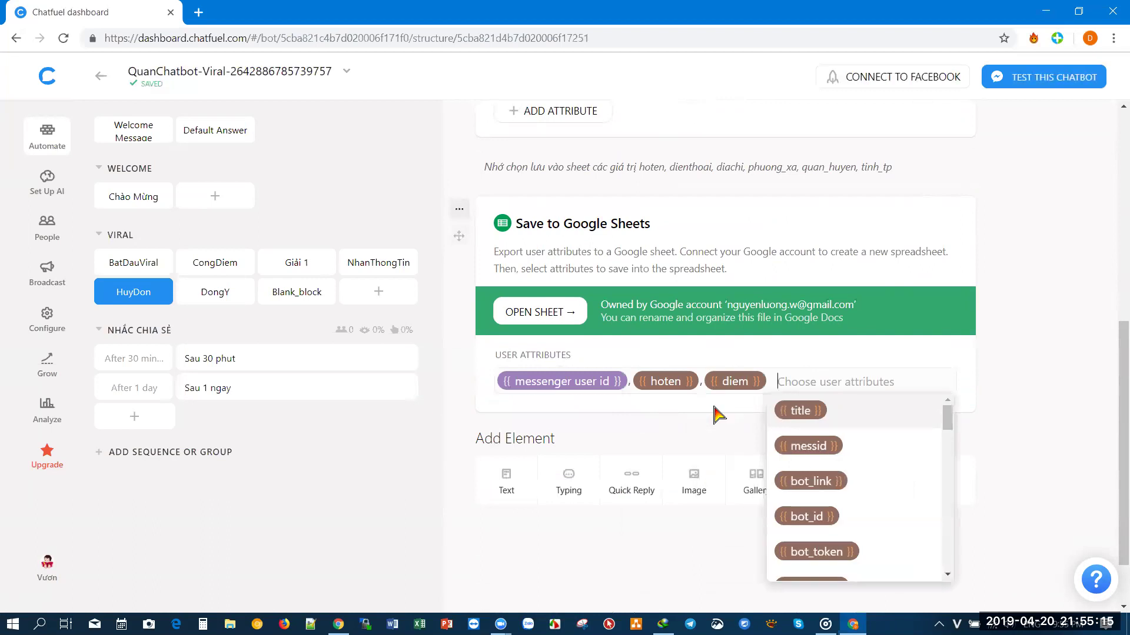
click(761, 380)
text(die)
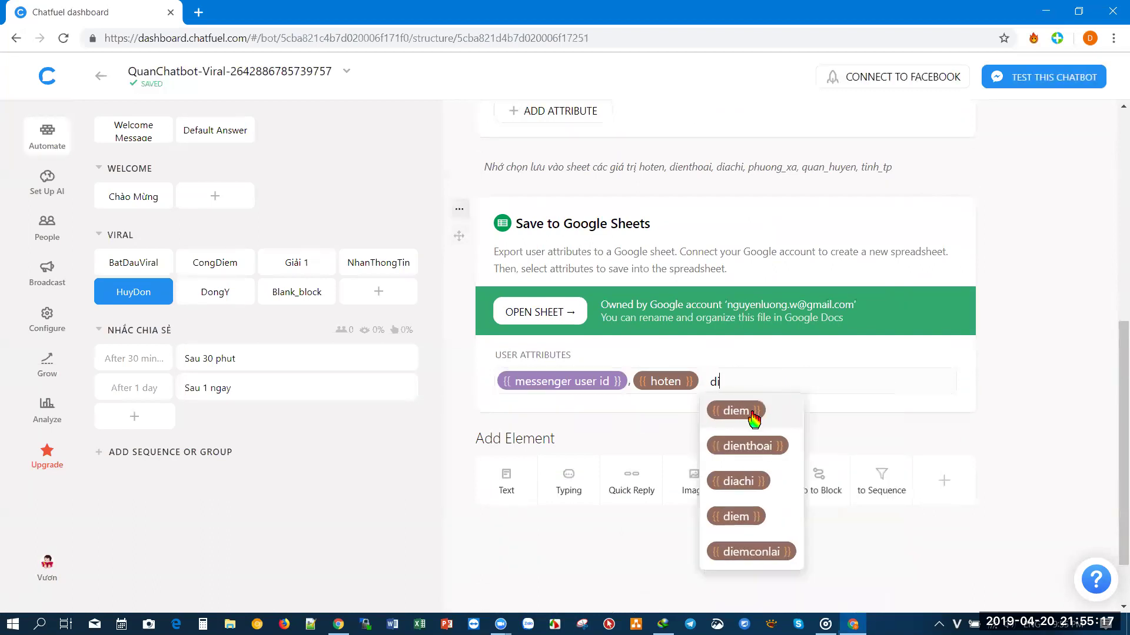
click(776, 445)
Add diachi, phuong_xa, quan_huyen, tinh_tp and diem as the remaining exported attributes.
text(dia)
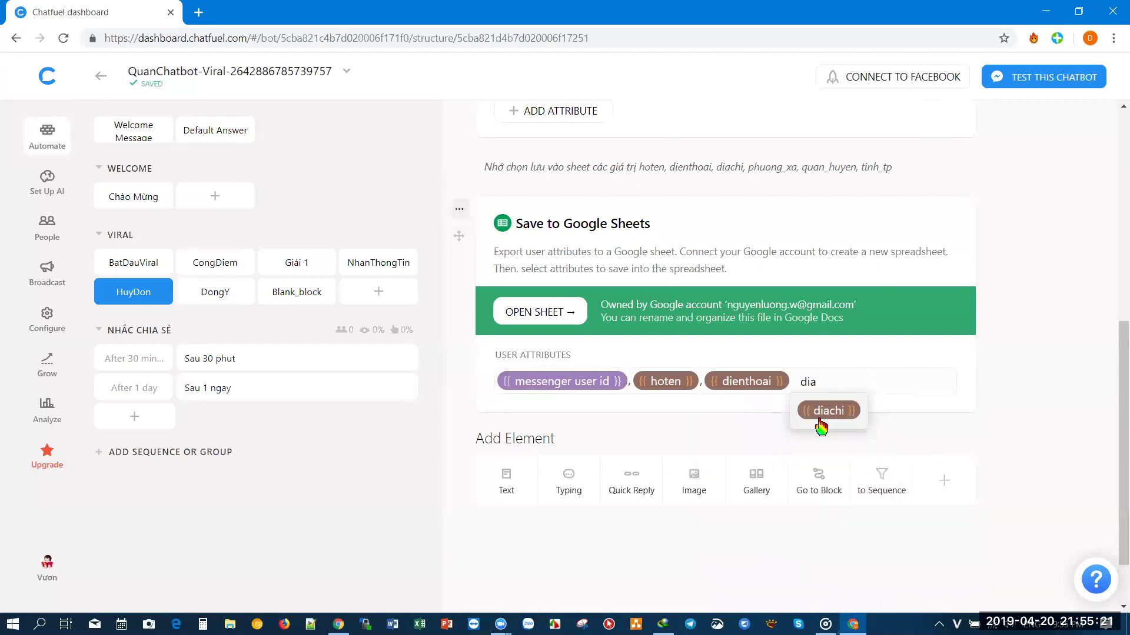
click(819, 420)
text(ph)
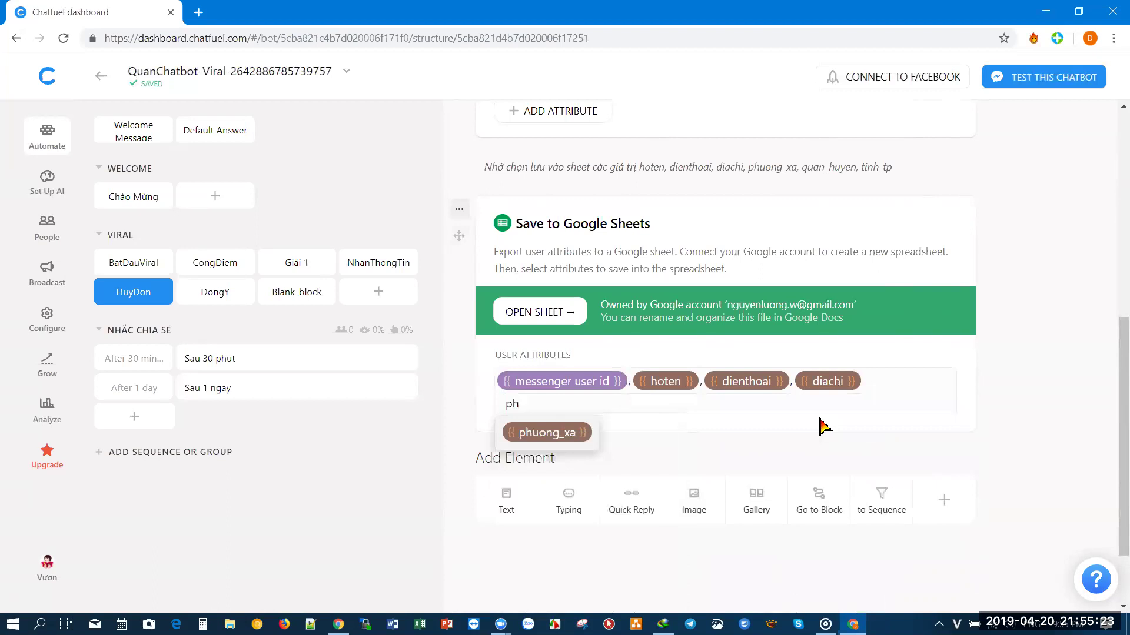
click(585, 432)
text(qua)
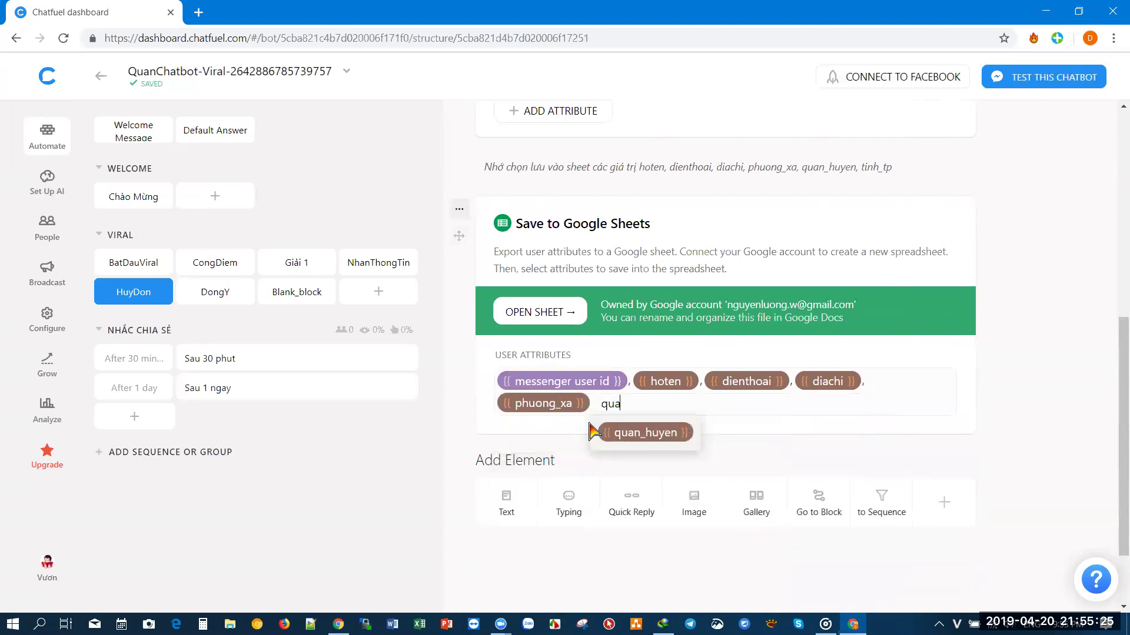
click(620, 432)
text(tin)
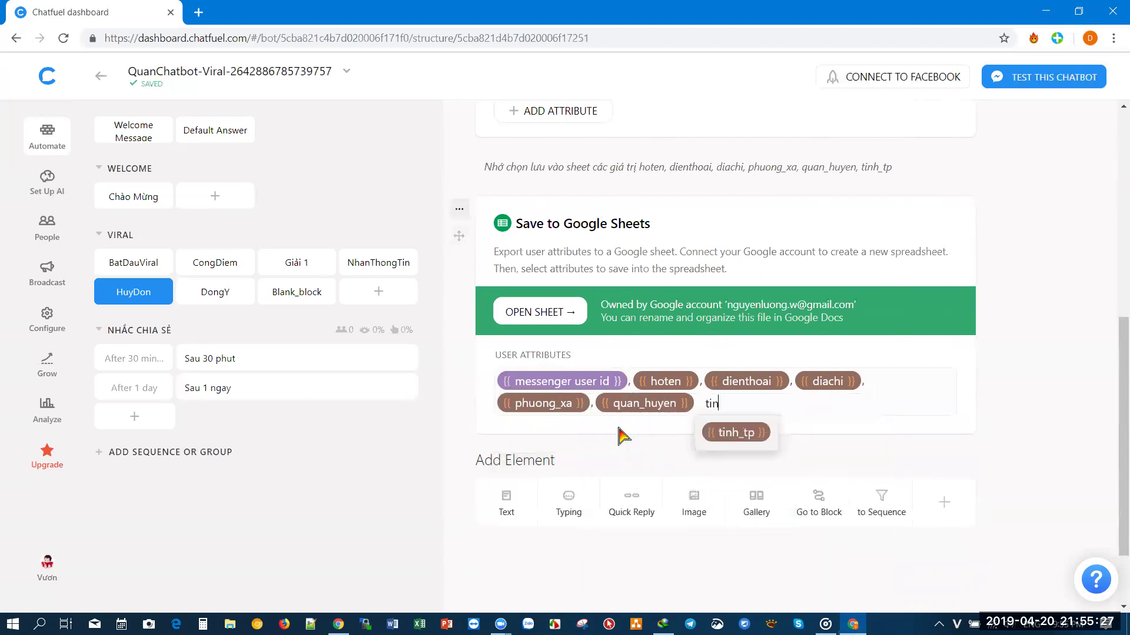
text(h)
click(730, 432)
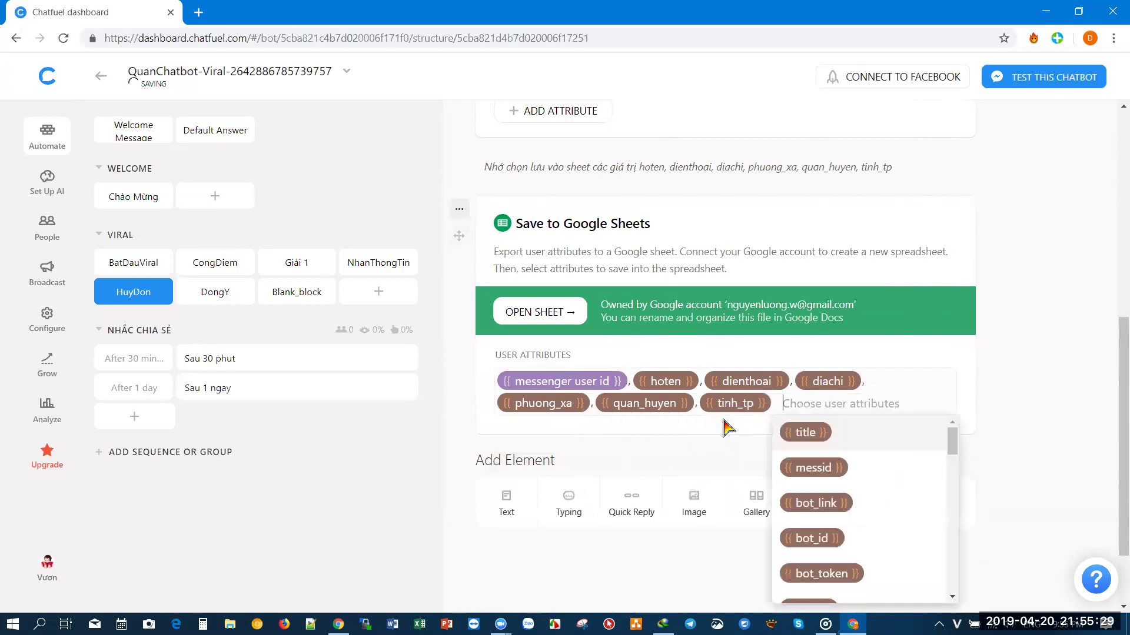
text(die)
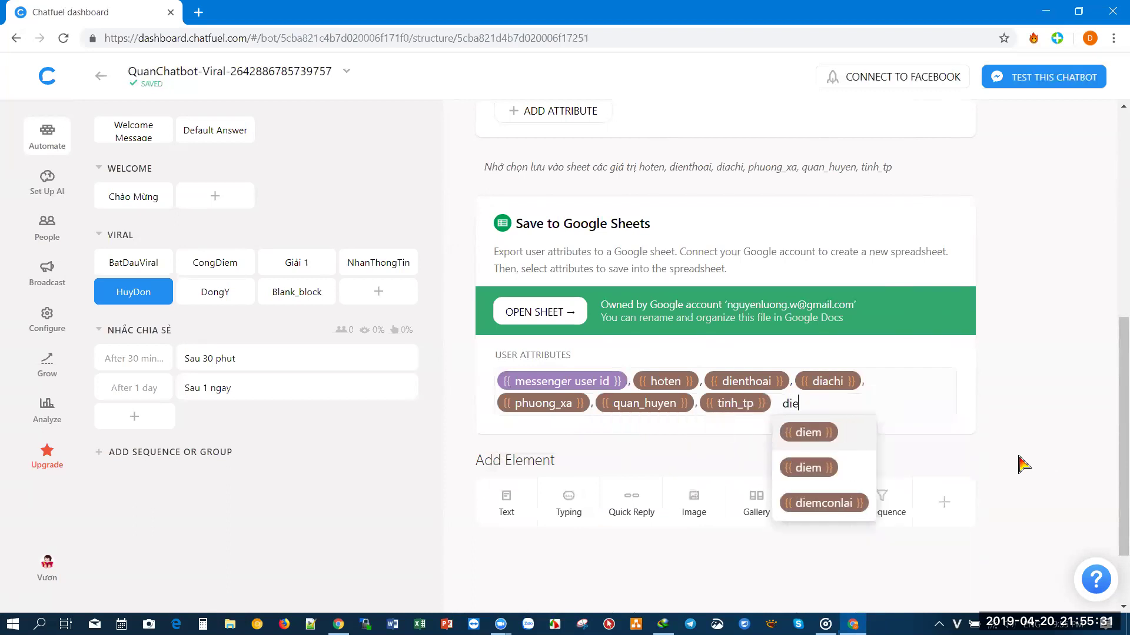
click(849, 440)
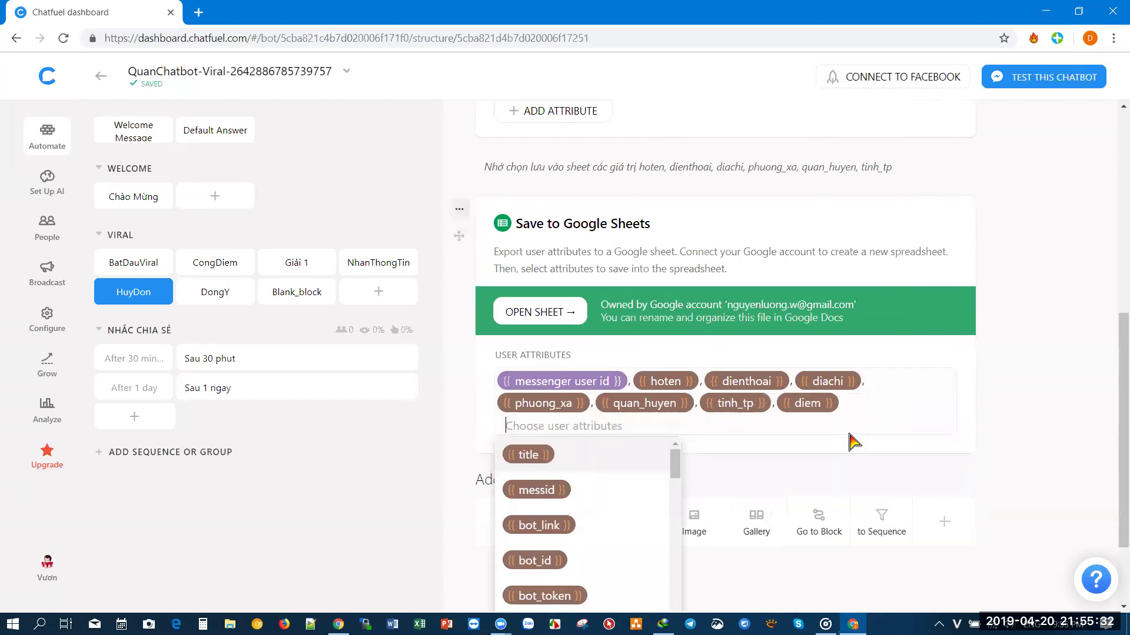
click(1072, 313)
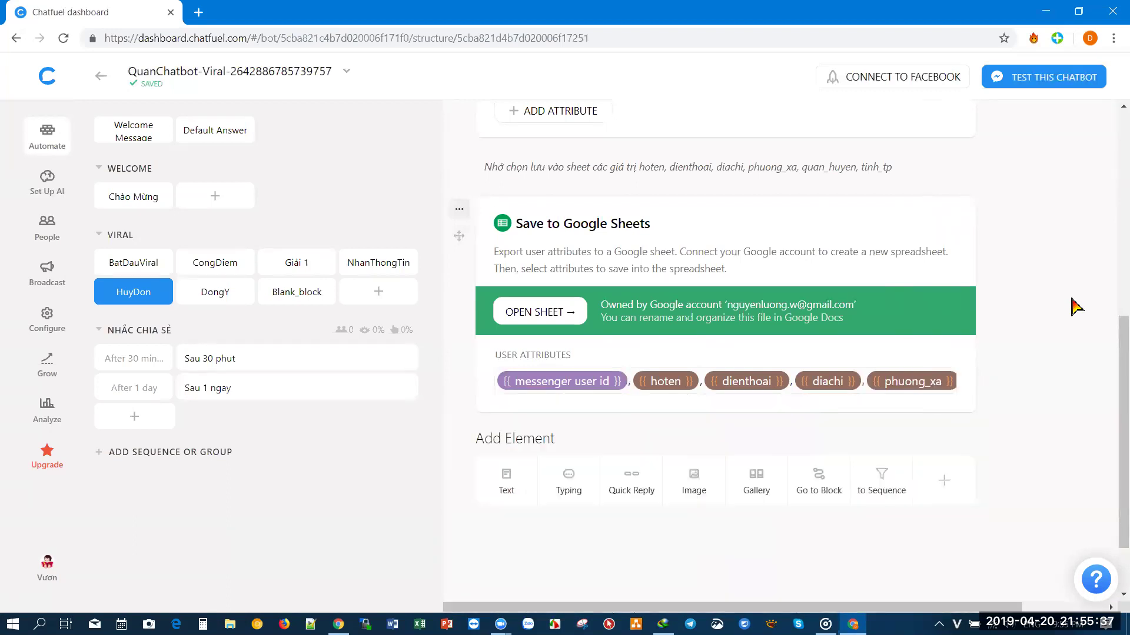
Look over the Sau 30 phut and Sau 1 ngay blocks, then view DongY's Google Sheets card.
click(208, 359)
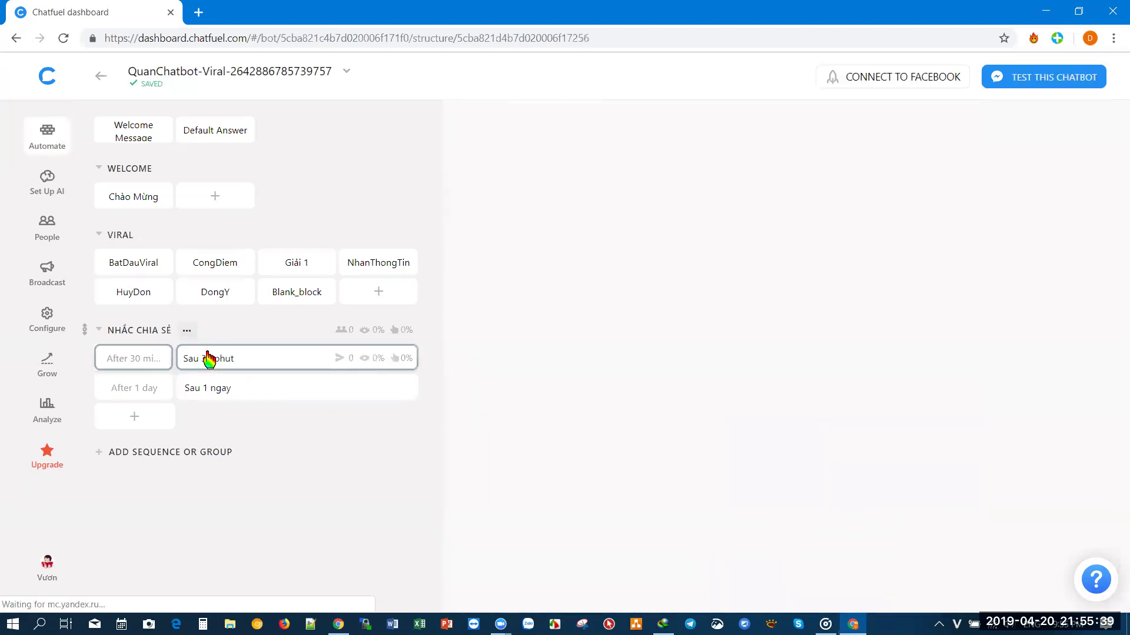
click(228, 390)
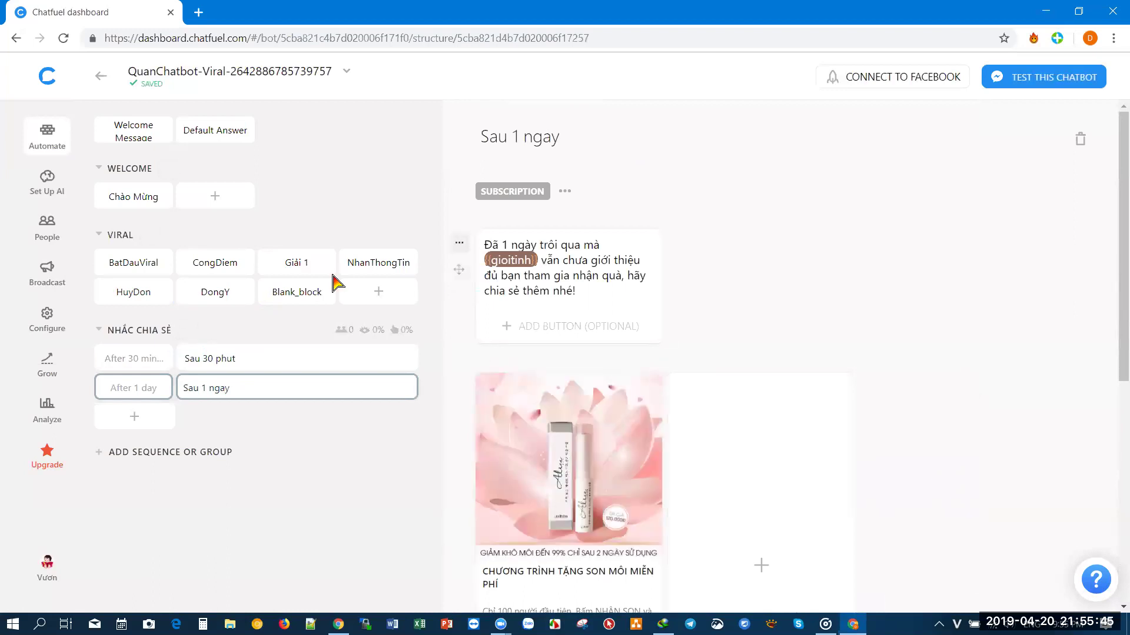
click(204, 303)
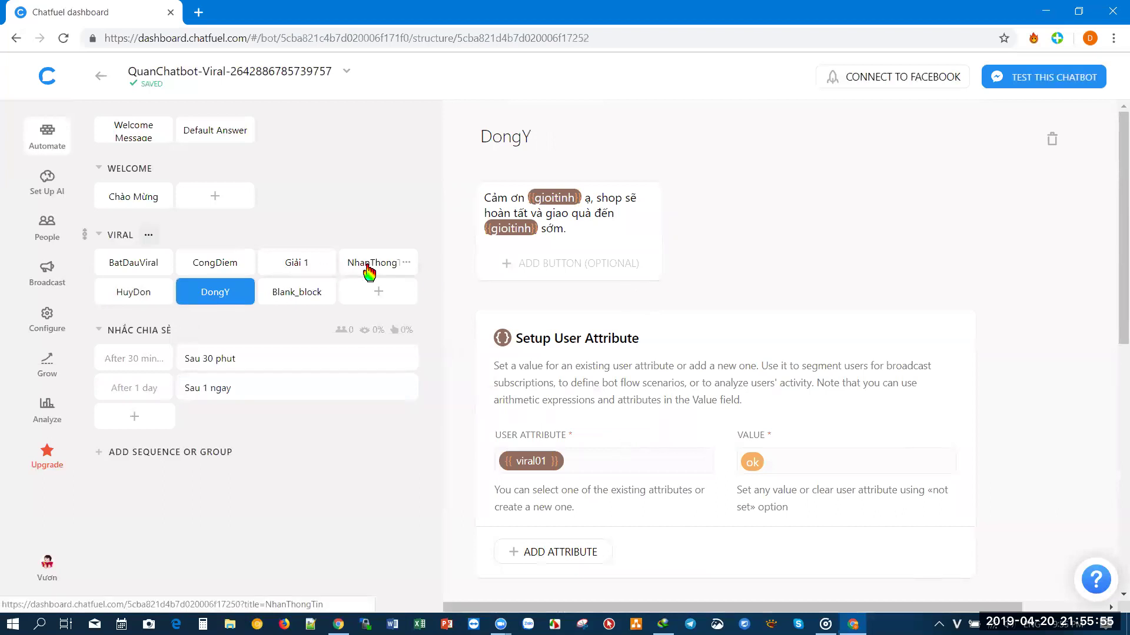
scroll(662, 322, down, 9)
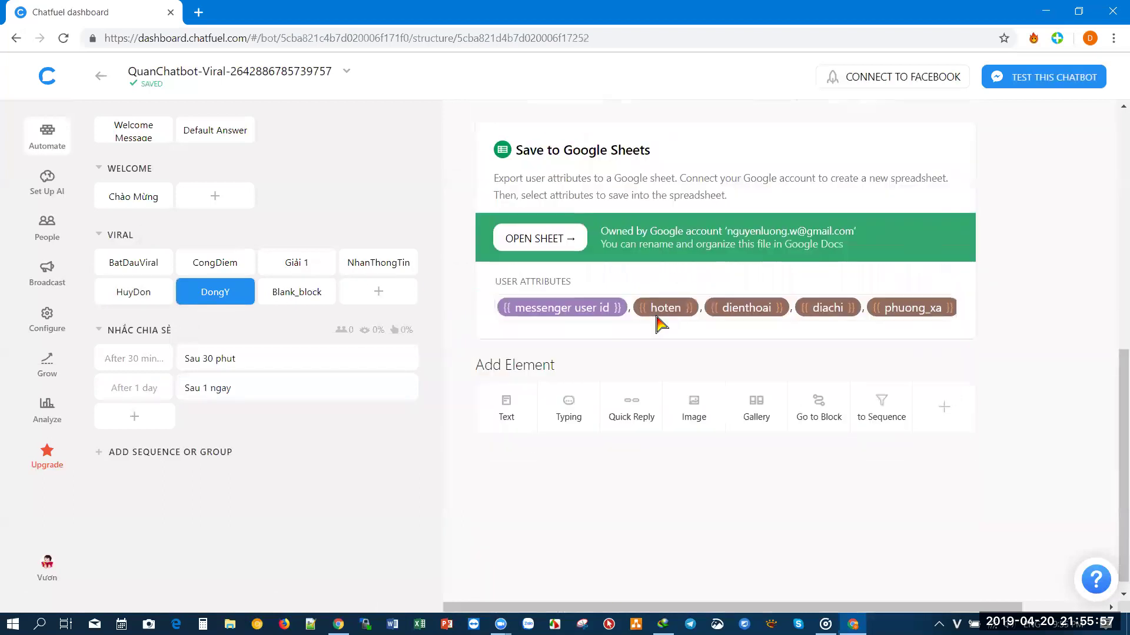
scroll(662, 320, up, 5)
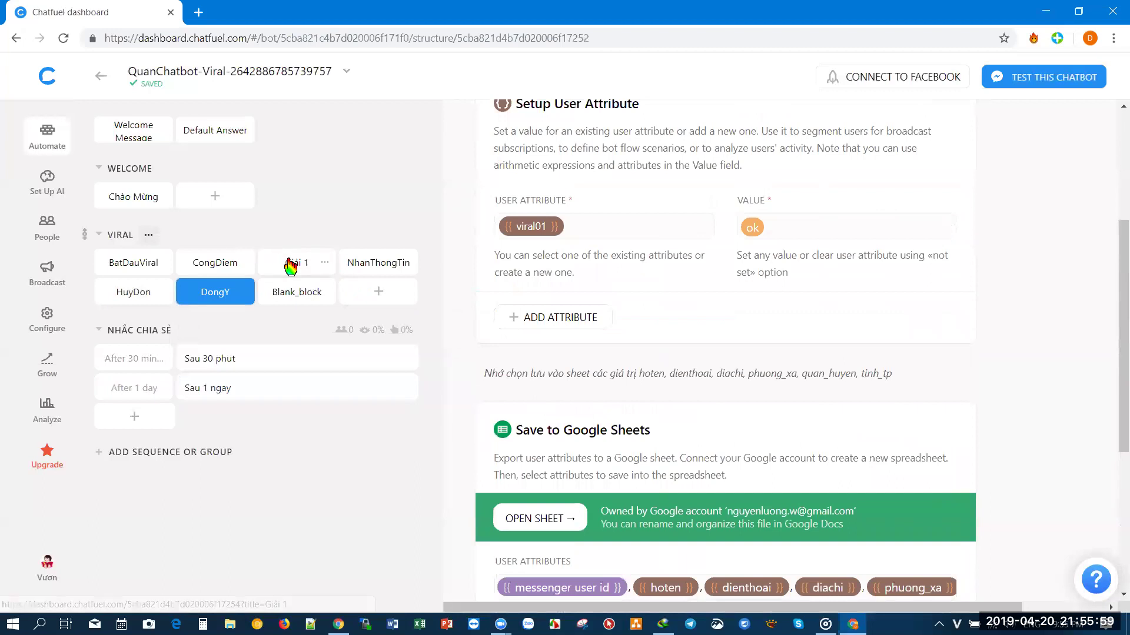
Review the Giải 1 block's Unsubscribe from Sequence card, then go to the bot's settings page.
click(294, 262)
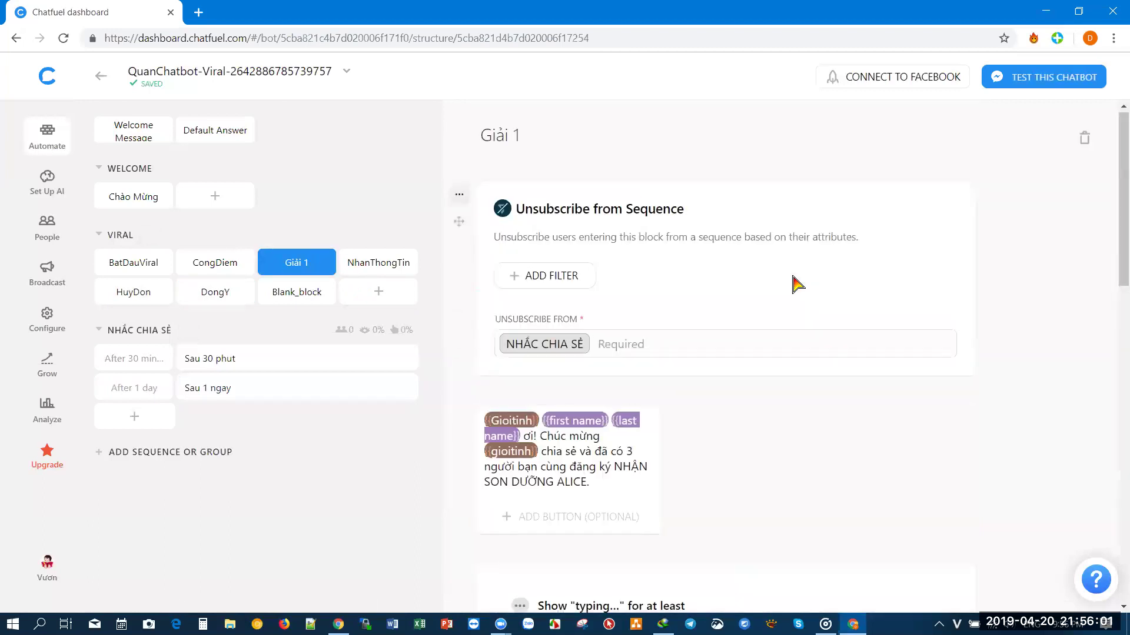
scroll(797, 284, down, 10)
scroll(797, 284, up, 10)
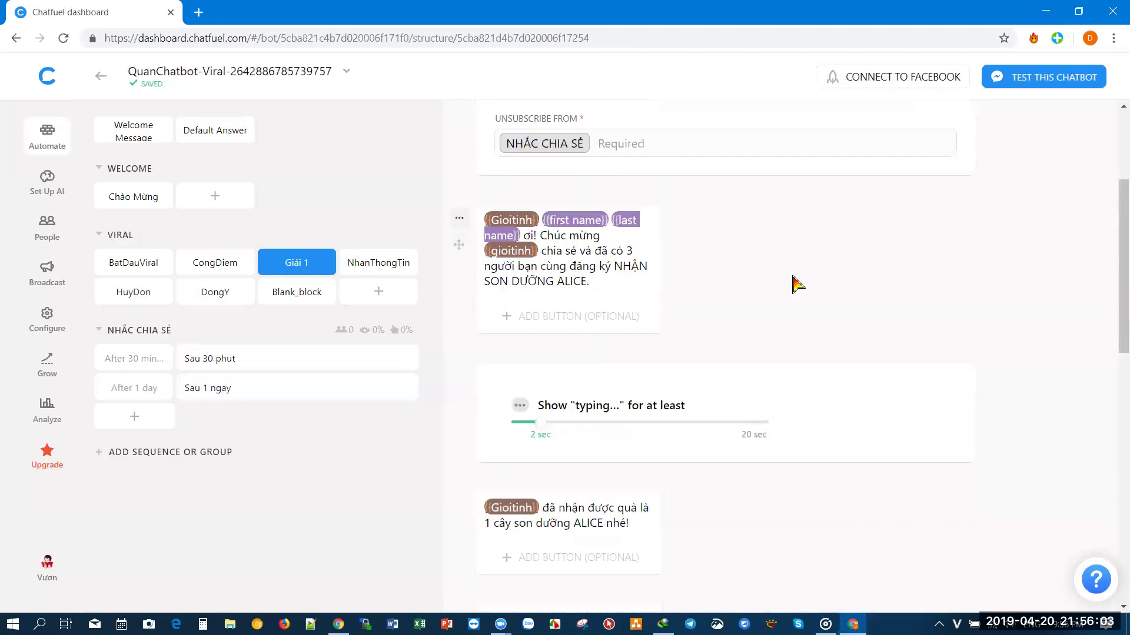
drag(522, 238, 619, 237)
drag(517, 210, 640, 210)
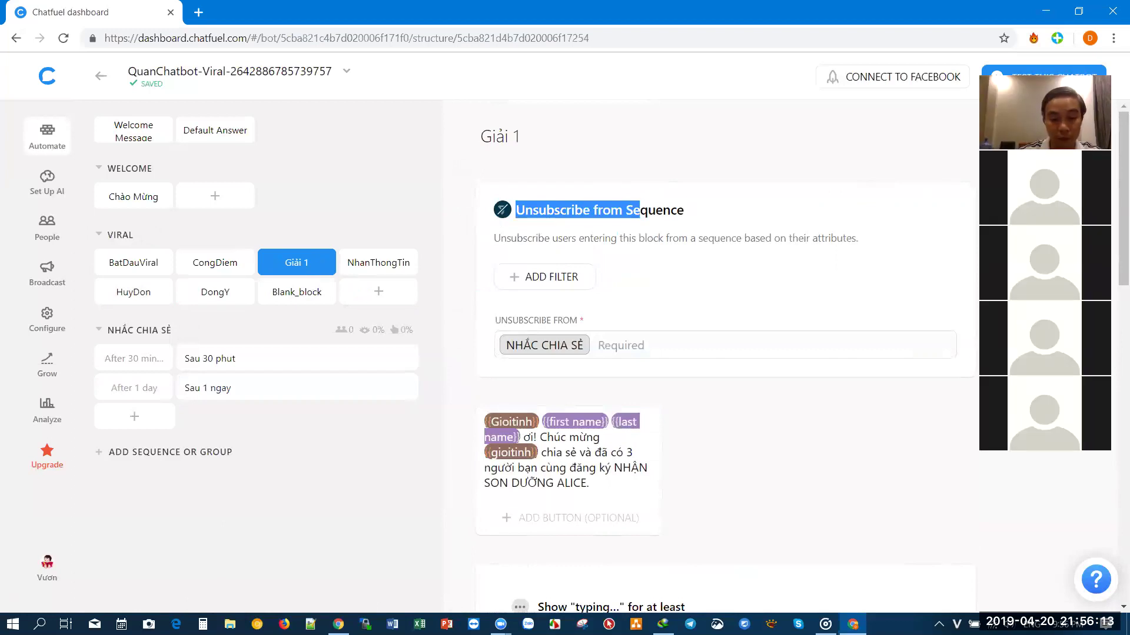
click(956, 465)
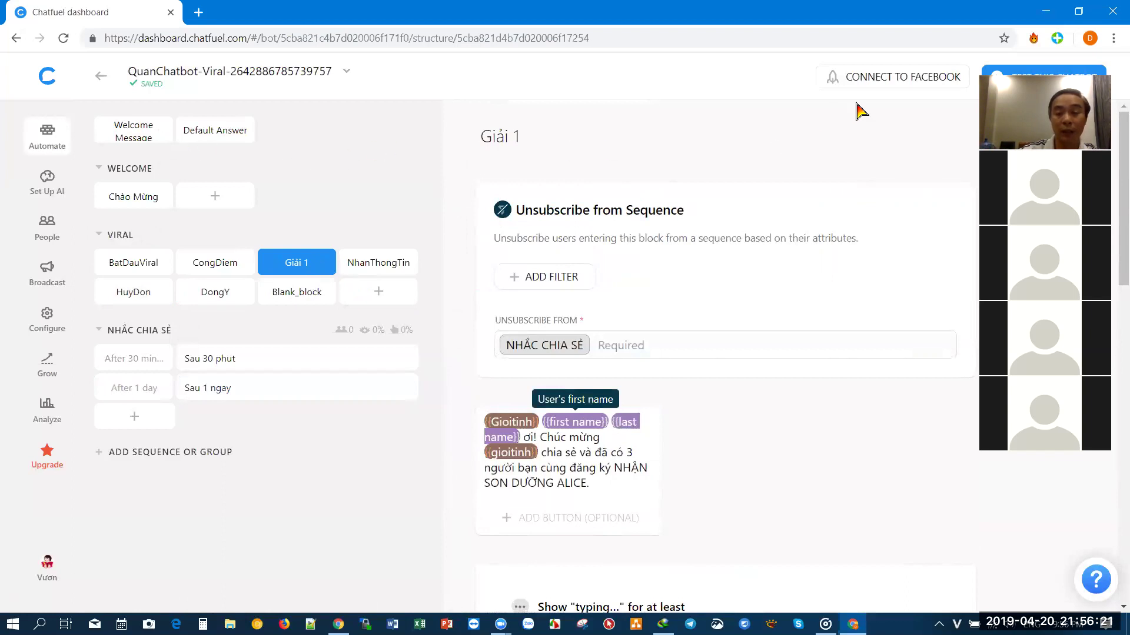
click(884, 82)
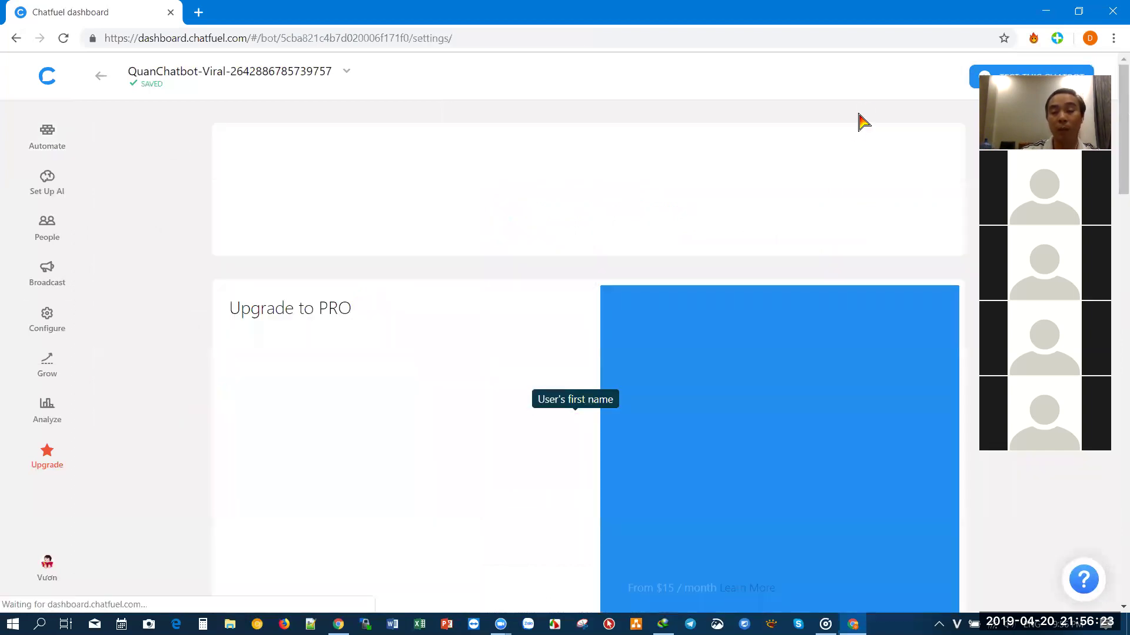
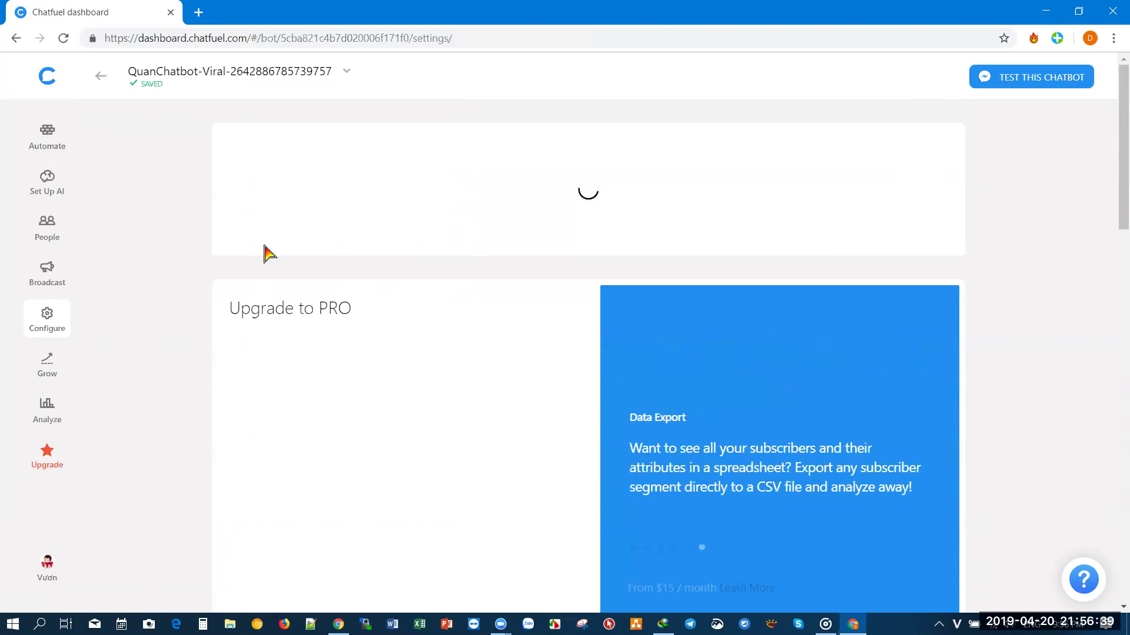
Revoke the New Admin's access to the bot.
scroll(182, 318, down, 15)
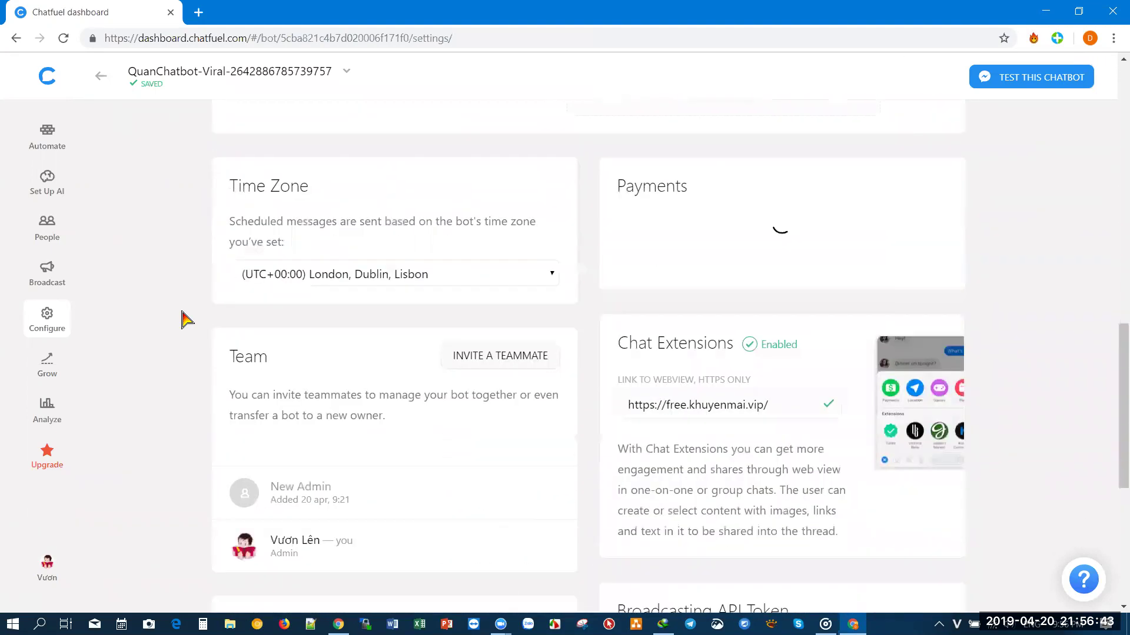
mouse_move(424, 479)
click(521, 496)
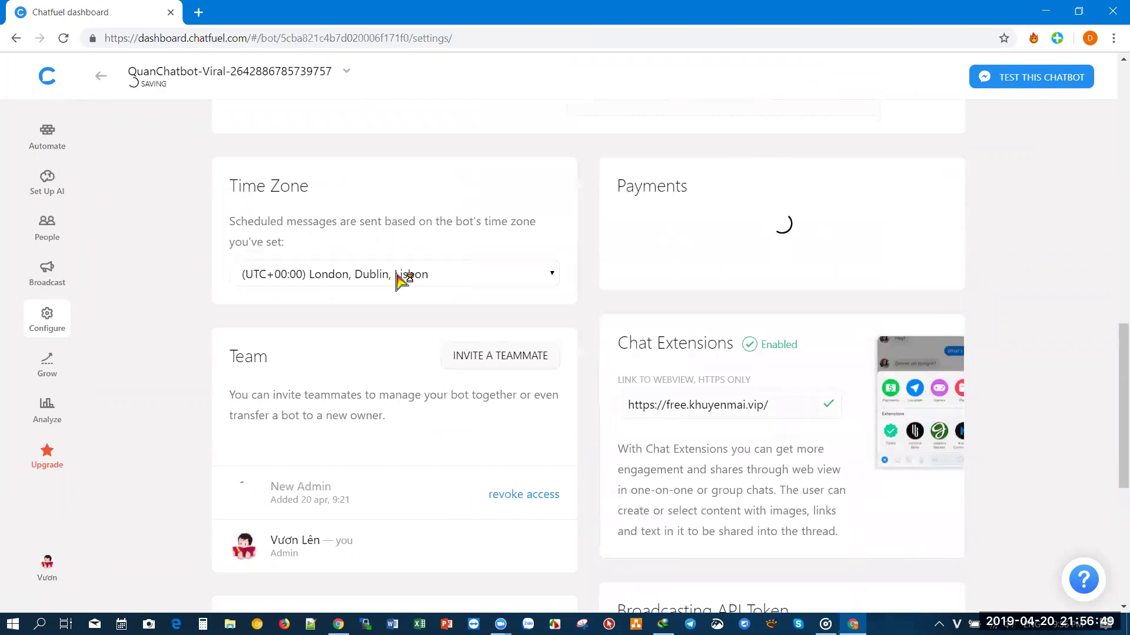
Set the bot time zone to (UTC+07:00) Jakarta, Bangkok, Hanoi.
click(399, 276)
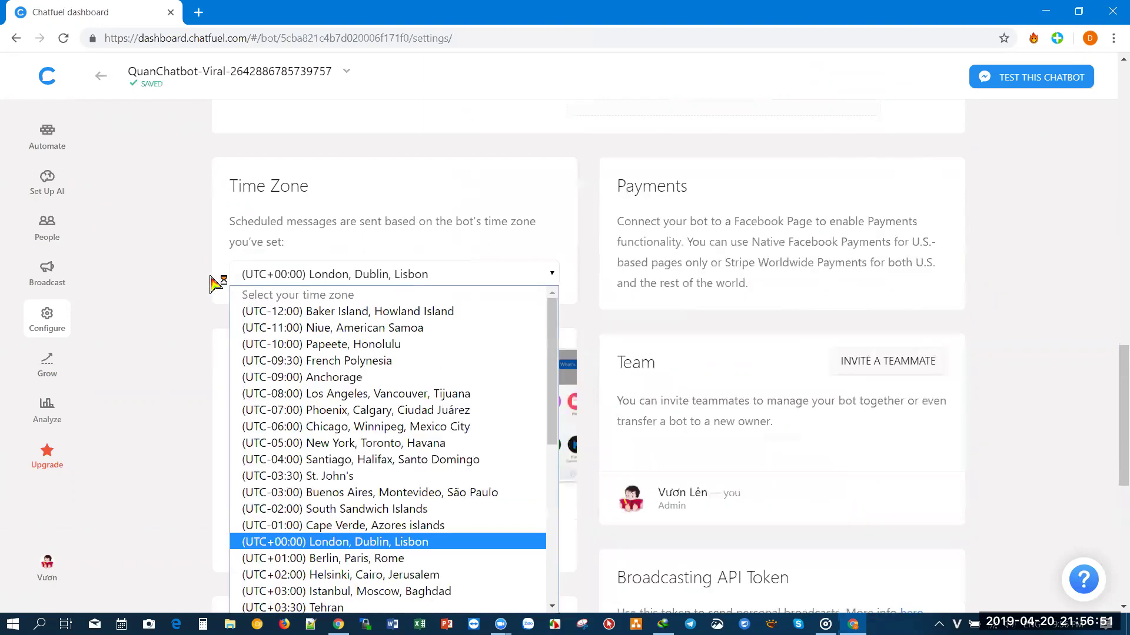
scroll(379, 415, down, 6)
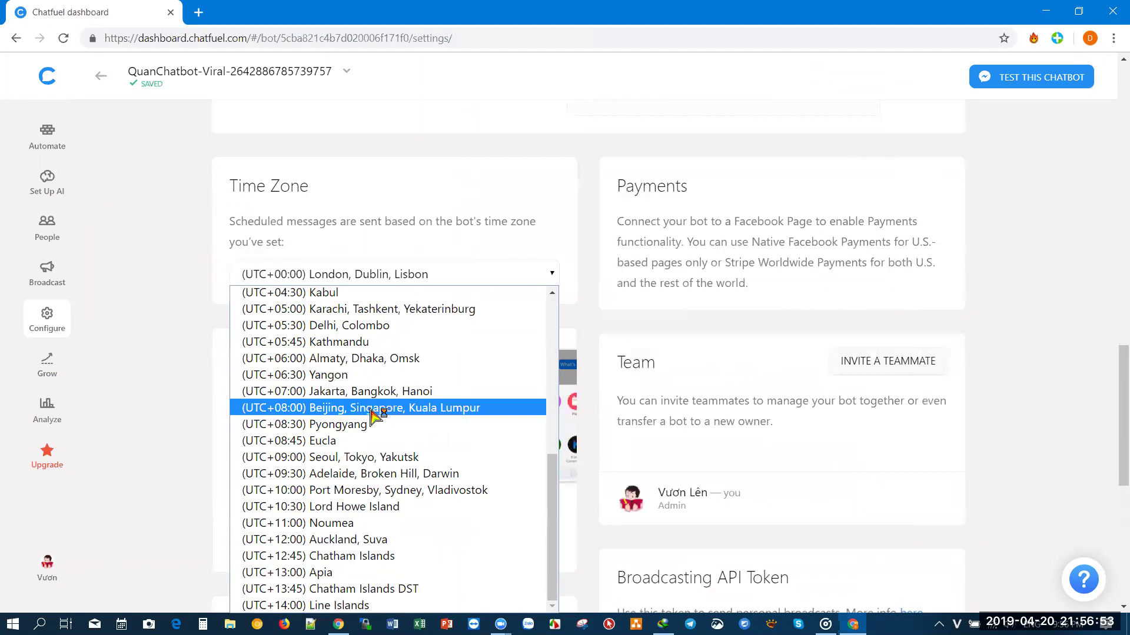
click(378, 392)
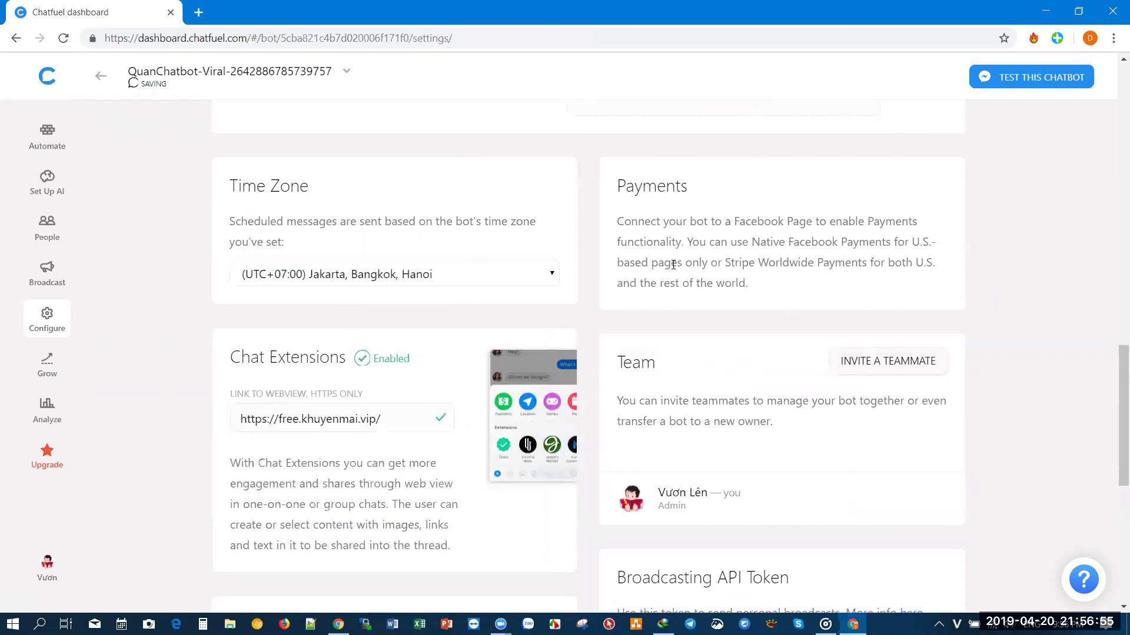
scroll(673, 265, up, 15)
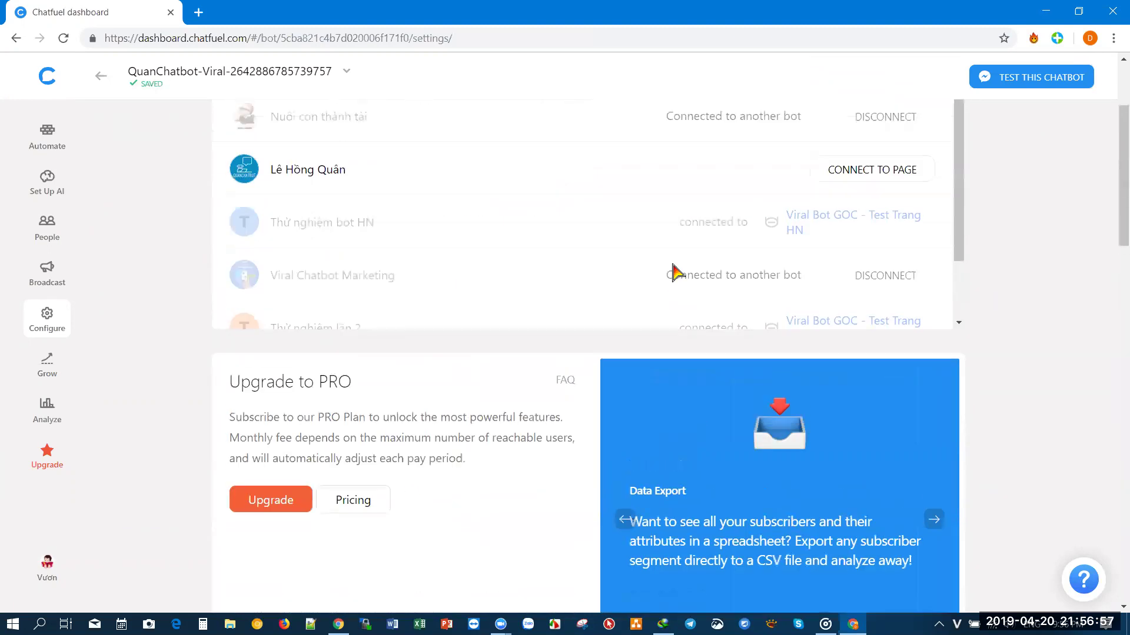
Disconnect 'Mỗi ngày 1 chuyện hay' from its other bot and connect it to this bot.
scroll(676, 272, up, 1)
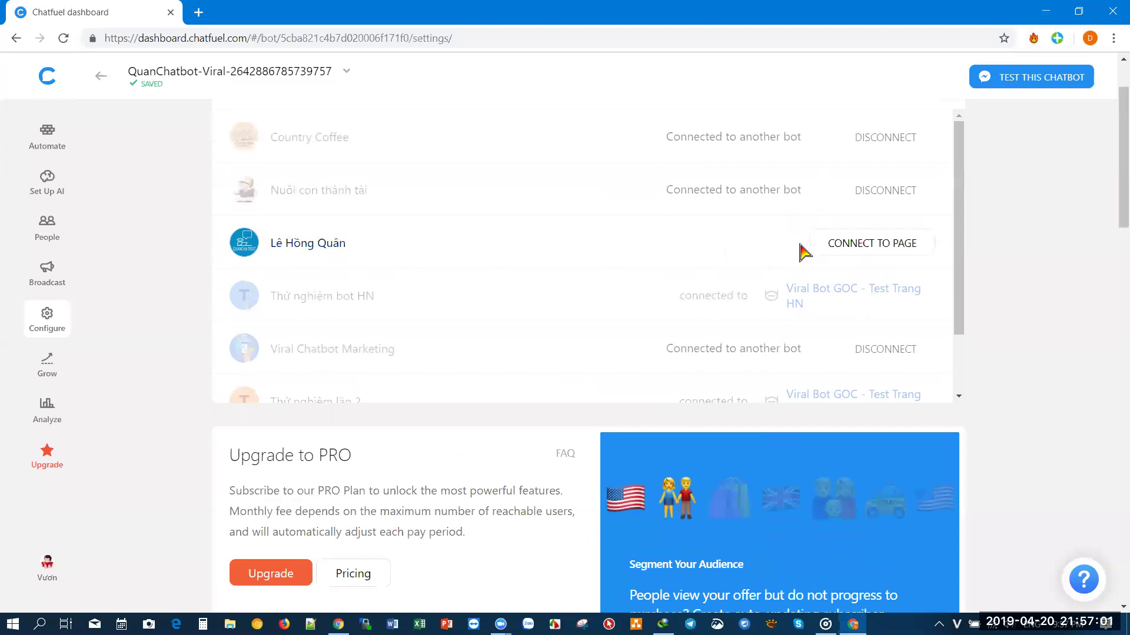
drag(963, 261, 955, 139)
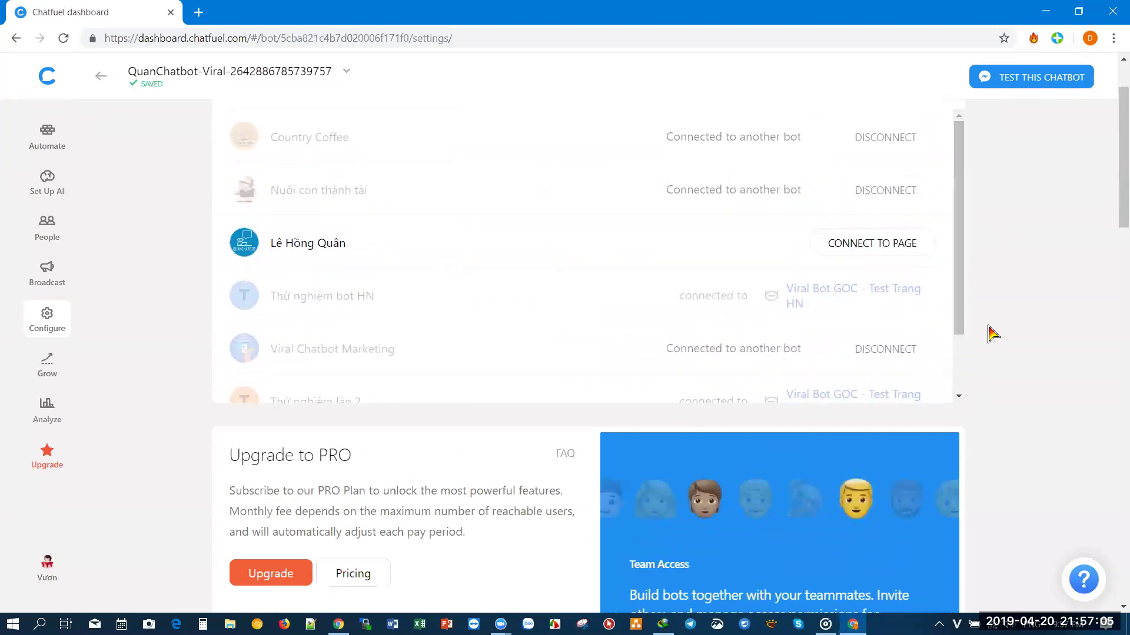
scroll(961, 340, up, 2)
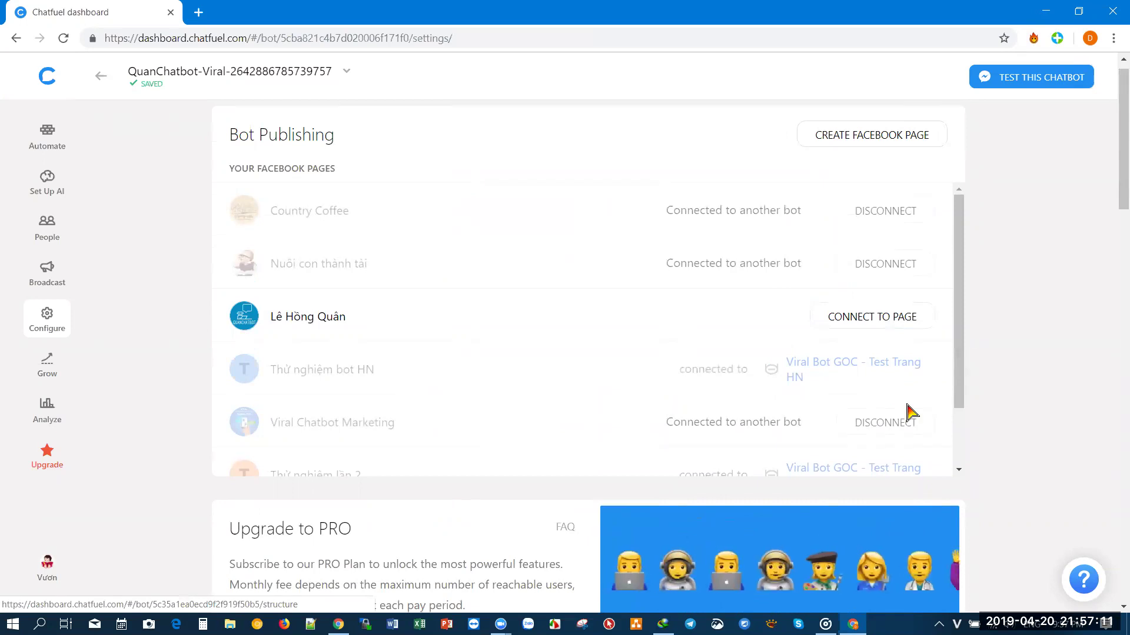
scroll(882, 403, down, 1)
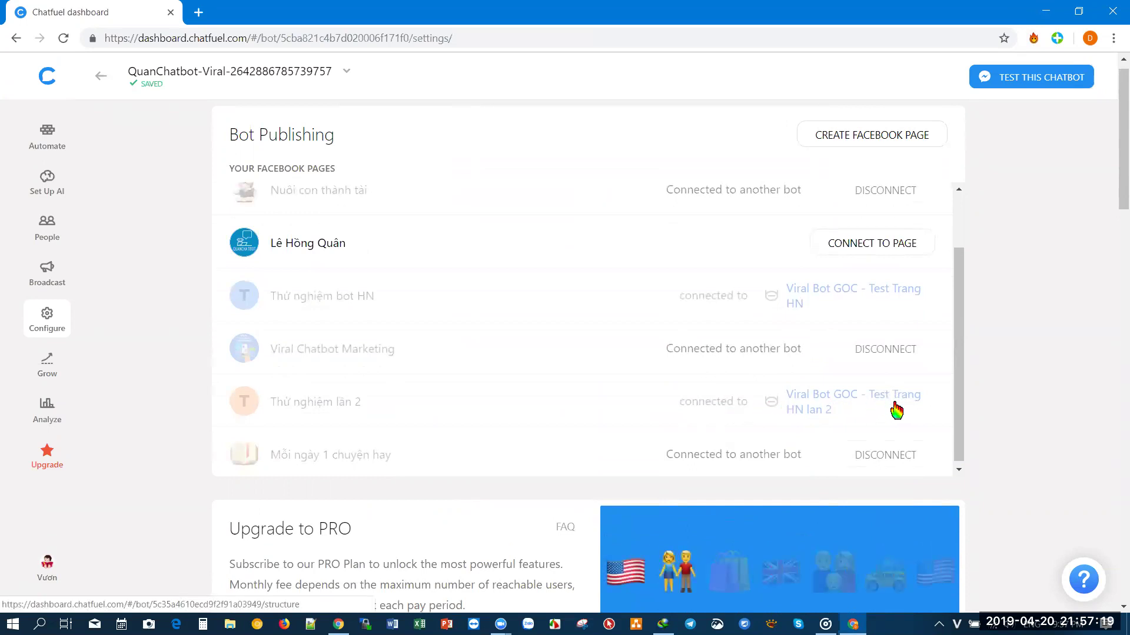
click(887, 463)
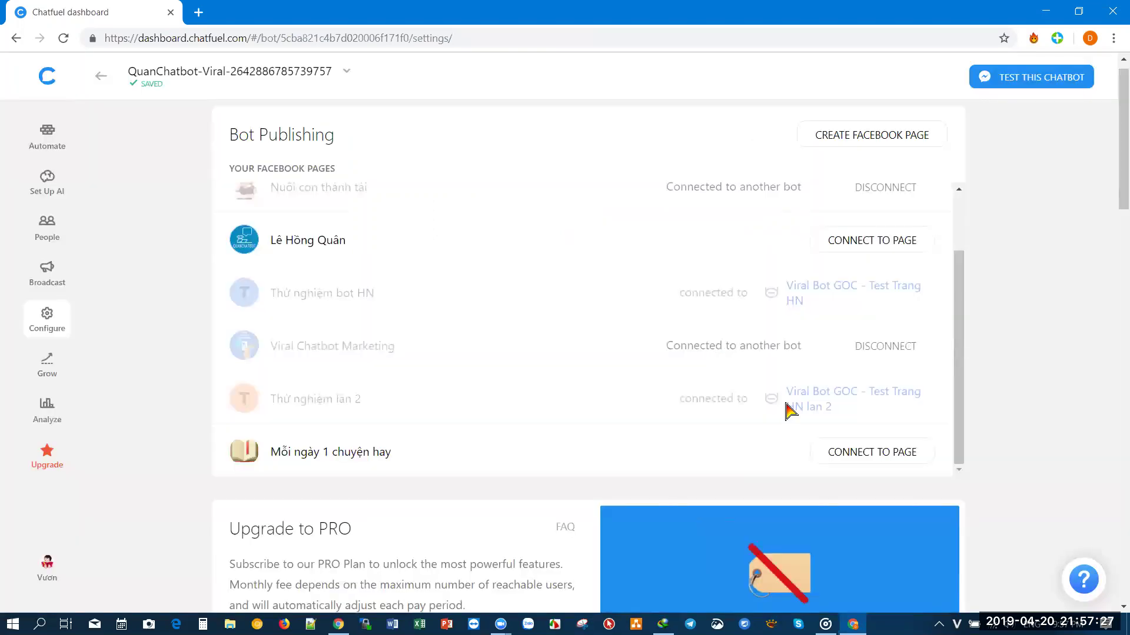
click(874, 457)
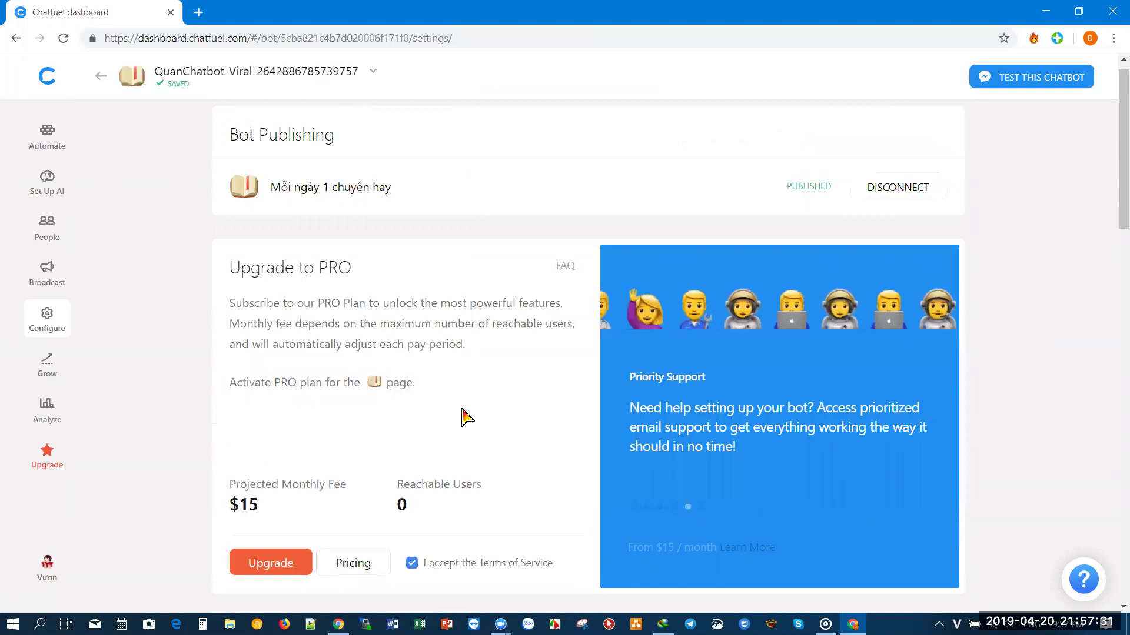
Replace the old domain in the Chat Extensions webview link with botchat.vip.
scroll(462, 417, down, 10)
scroll(462, 418, down, 10)
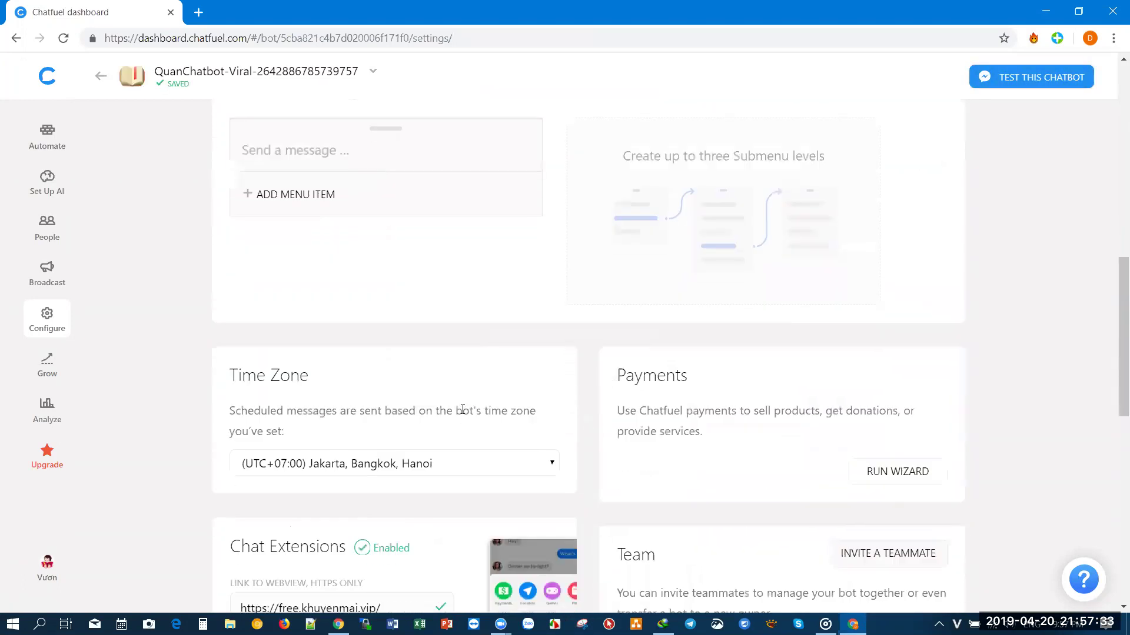
scroll(462, 410, down, 4)
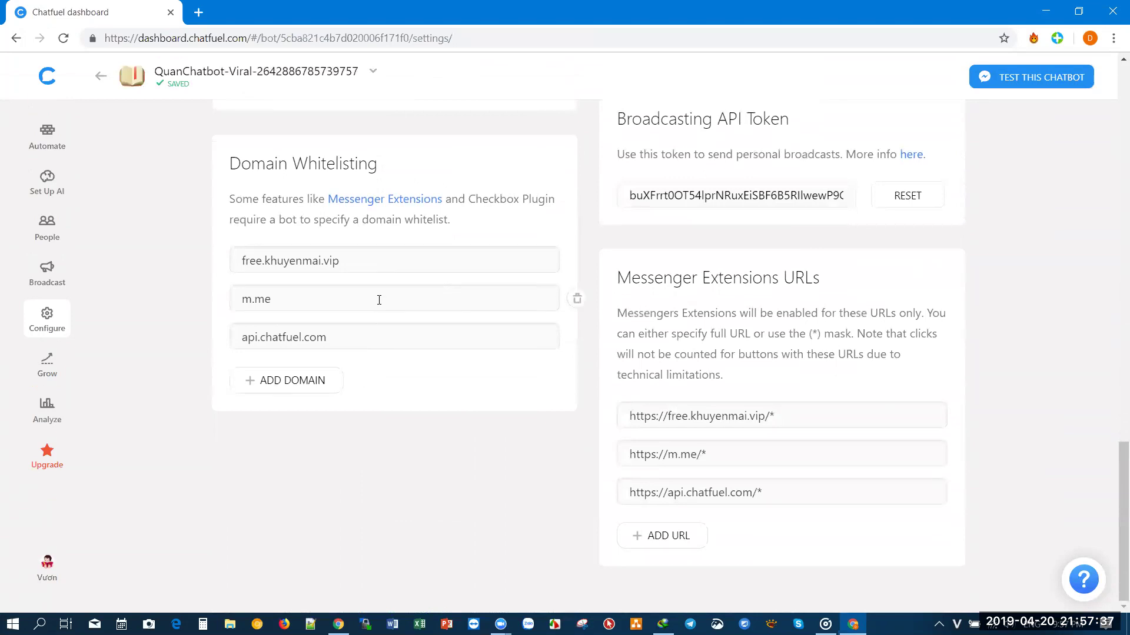
scroll(504, 333, up, 12)
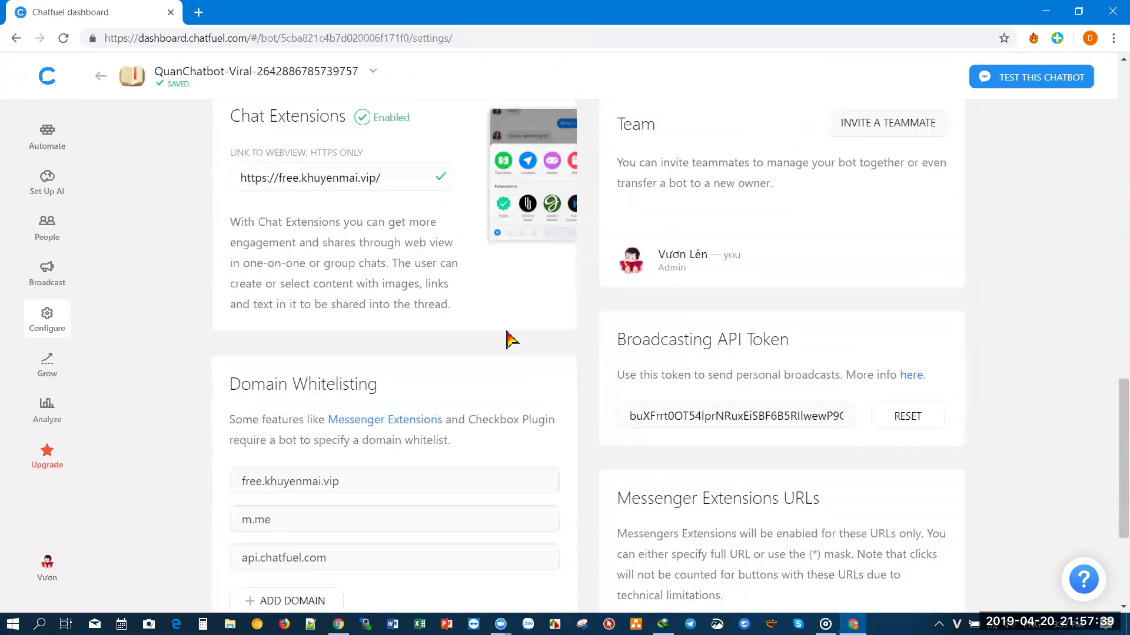
scroll(478, 459, down, 4)
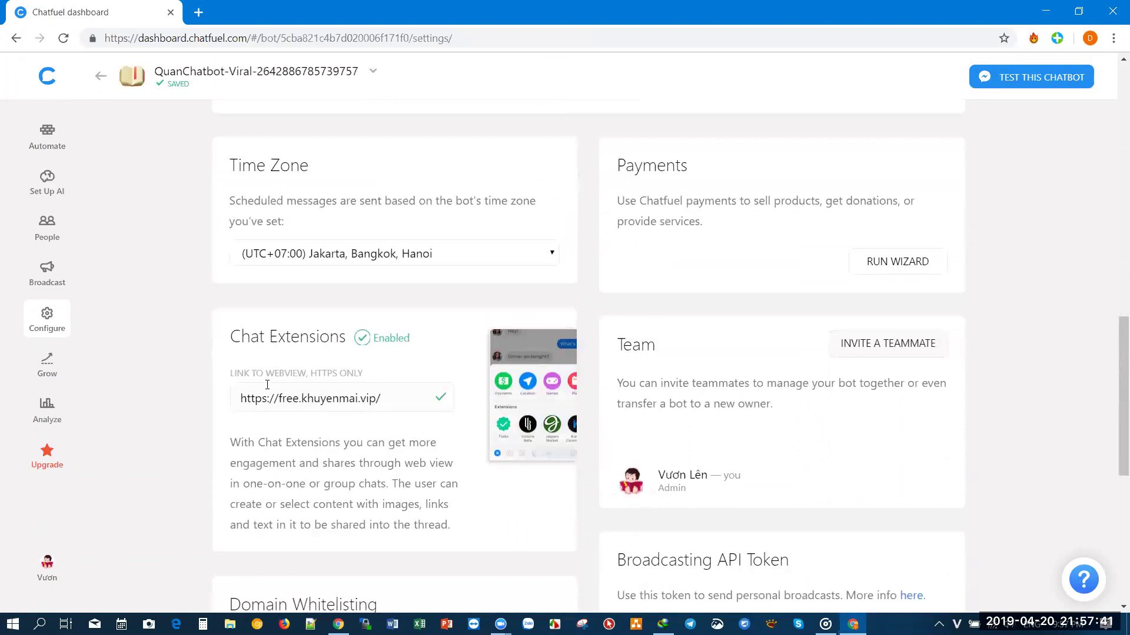
drag(277, 401, 335, 403)
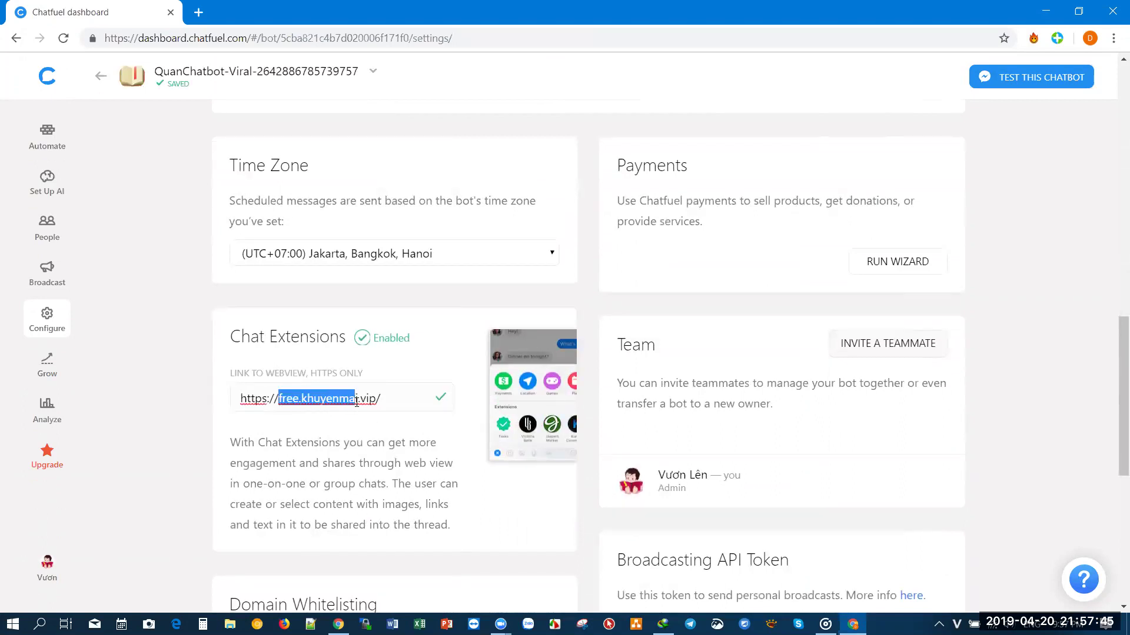
key(BackSpace)
text(botchat)
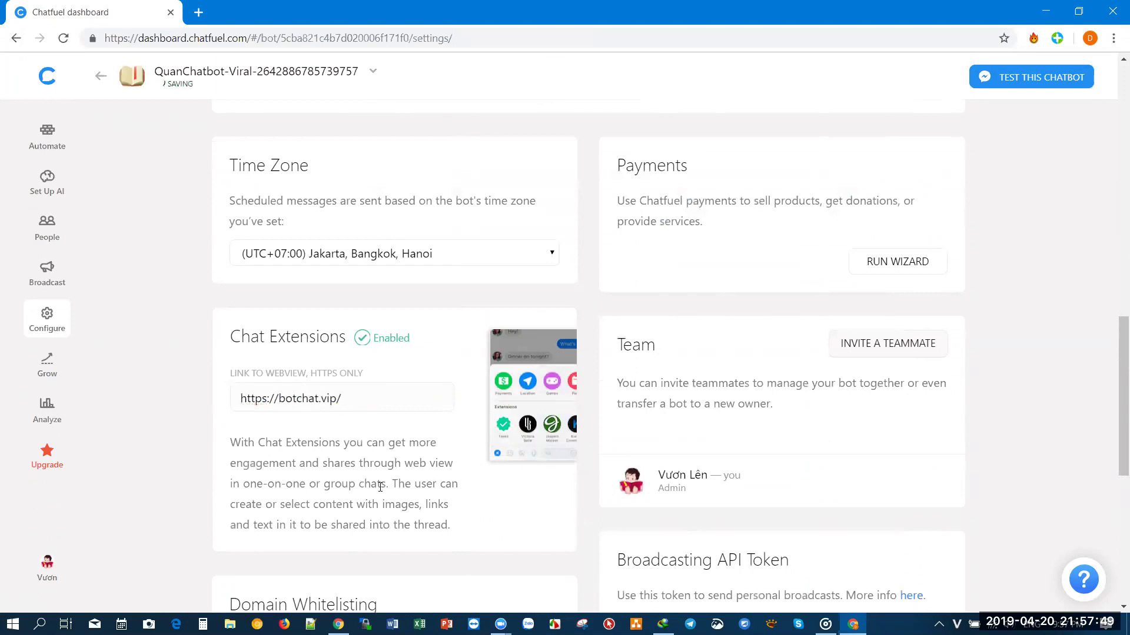
Edit the first Domain Whitelisting entry and Messenger Extensions URL toward botchat.vip.
scroll(380, 486, down, 4)
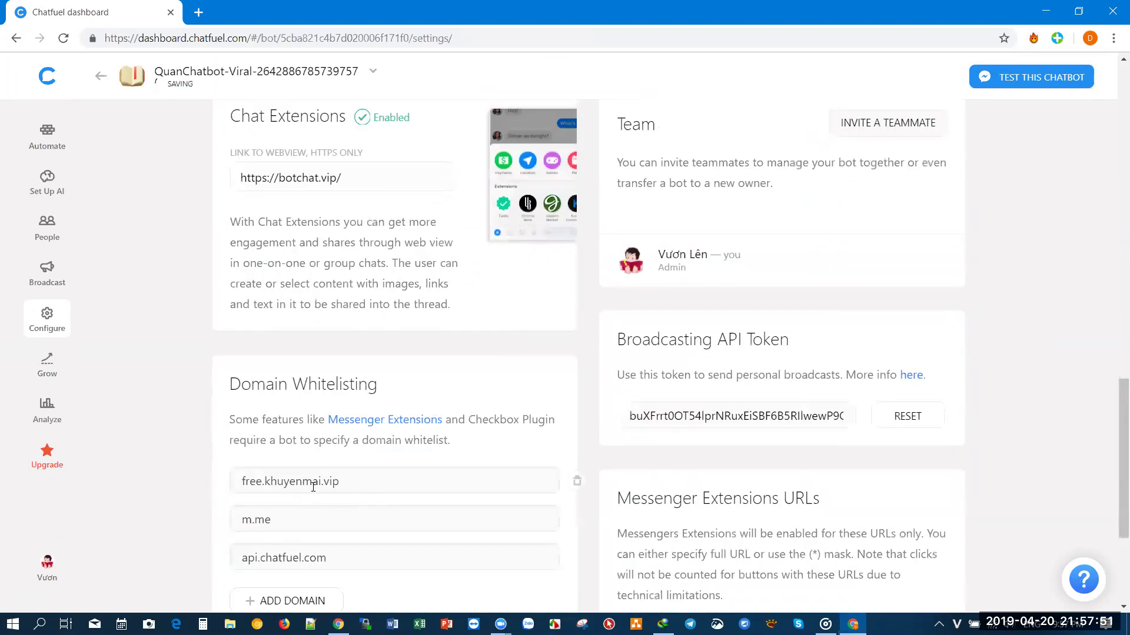
drag(318, 483, 194, 494)
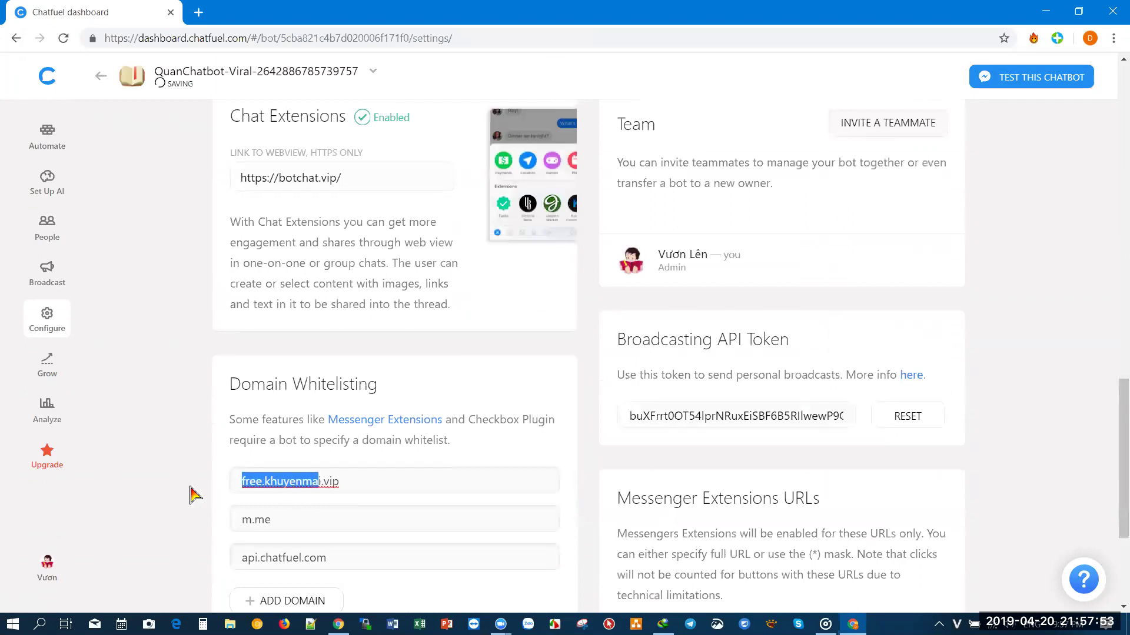
key(BackSpace)
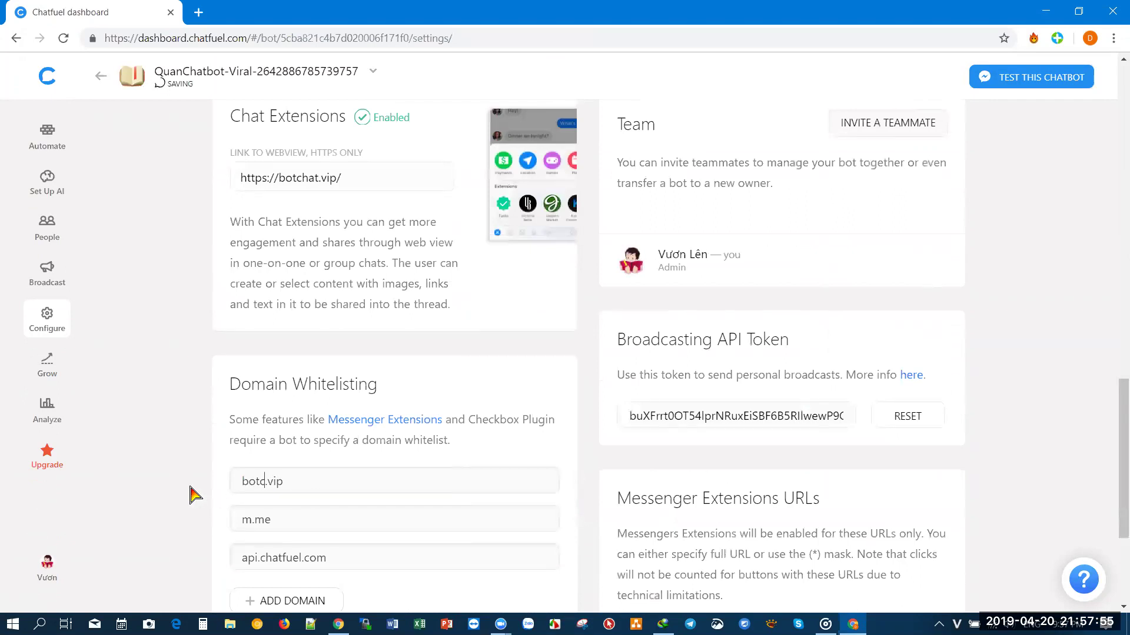
click(463, 453)
scroll(463, 453, down, 4)
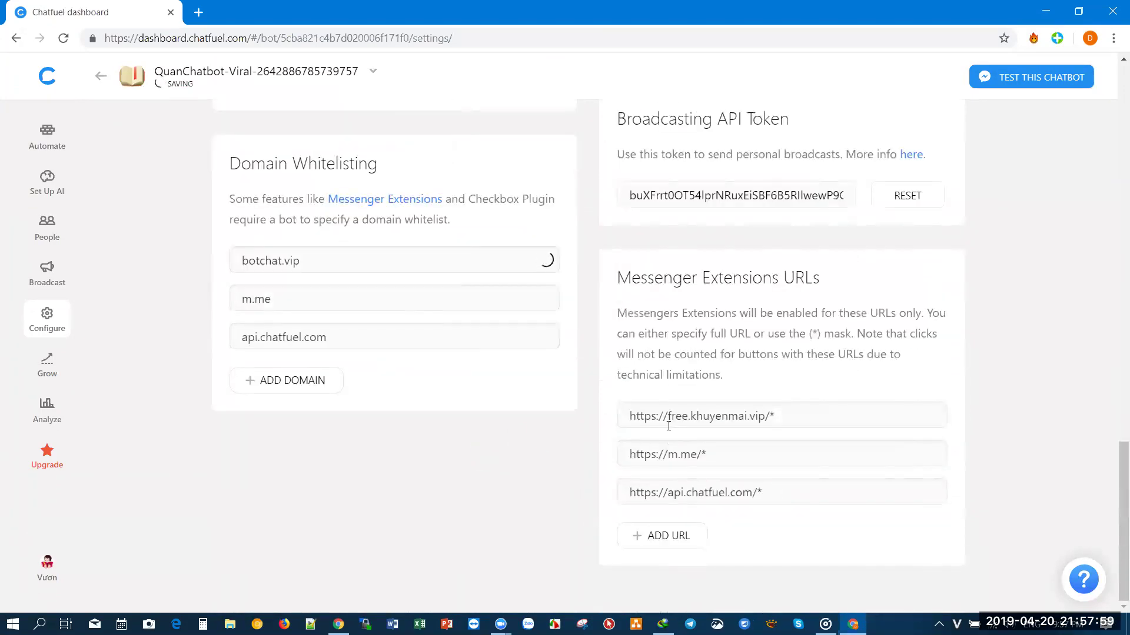
drag(669, 423, 735, 425)
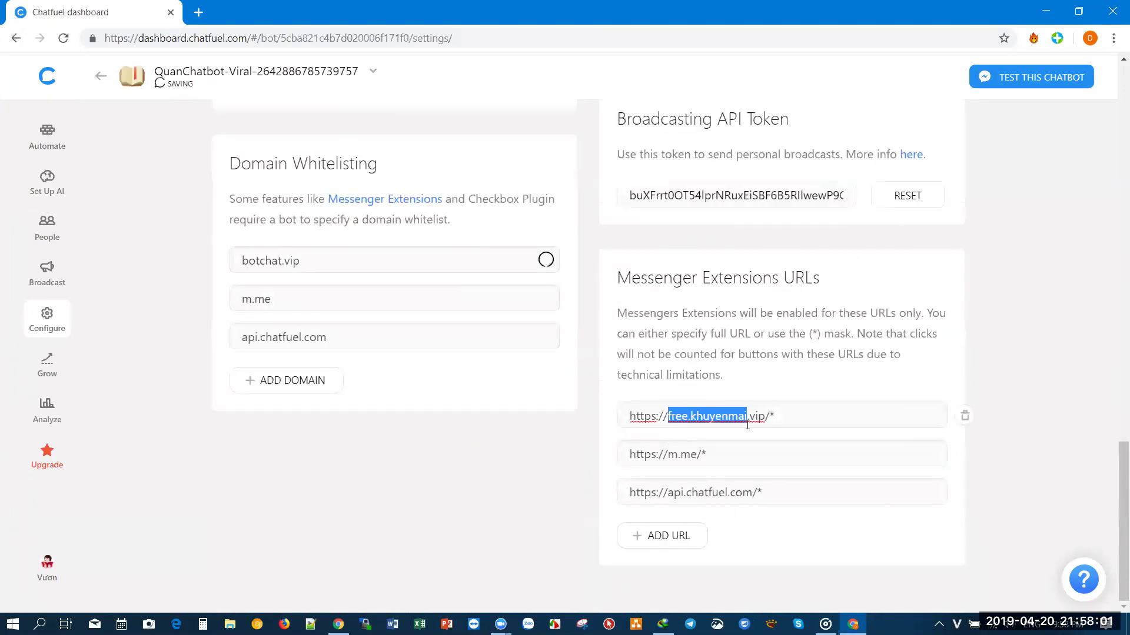
text(botchat)
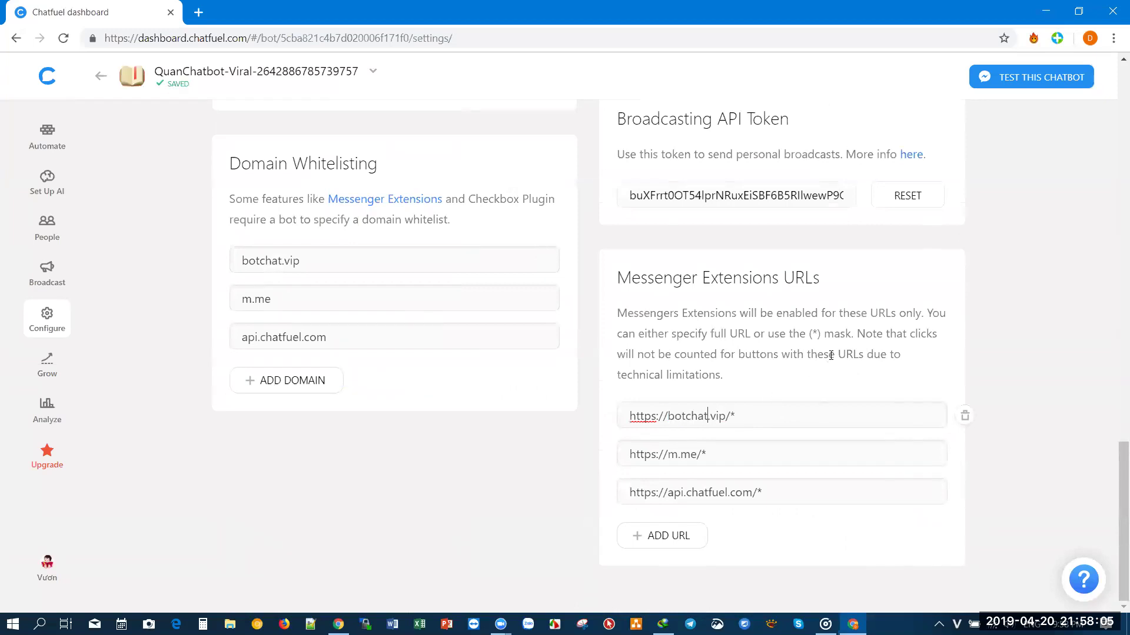
scroll(831, 355, up, 10)
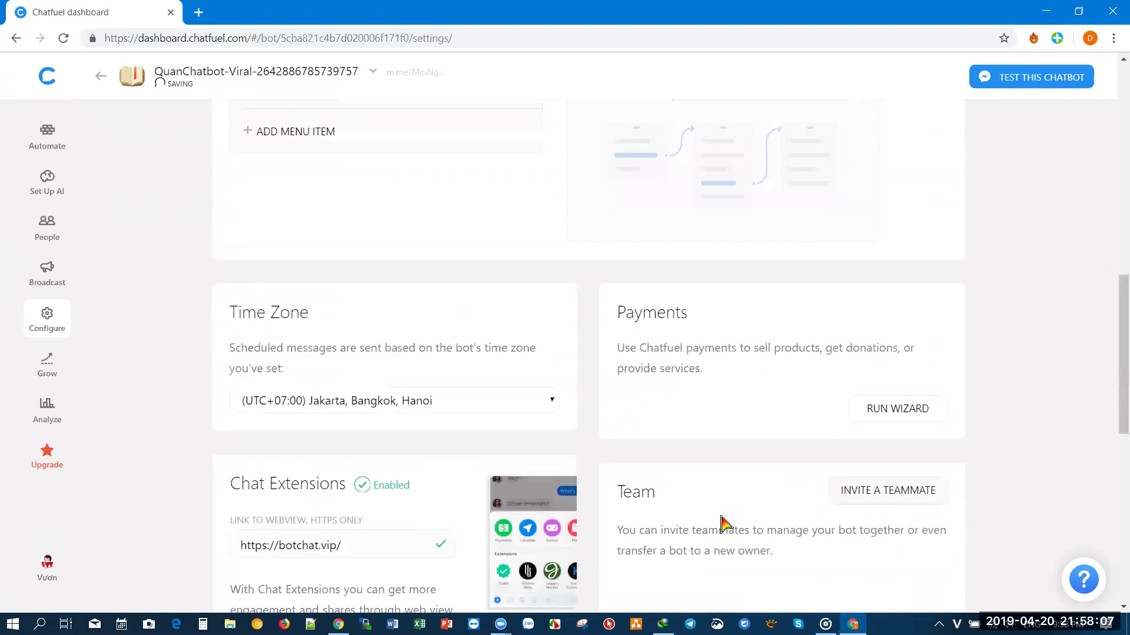
scroll(430, 523, down, 7)
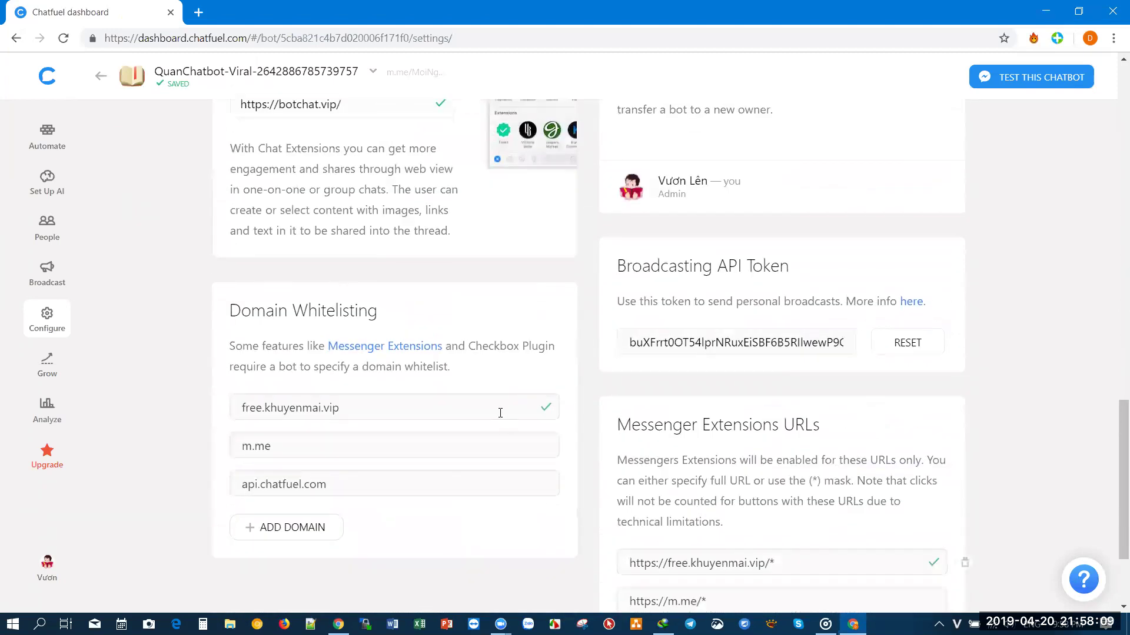
scroll(500, 412, up, 14)
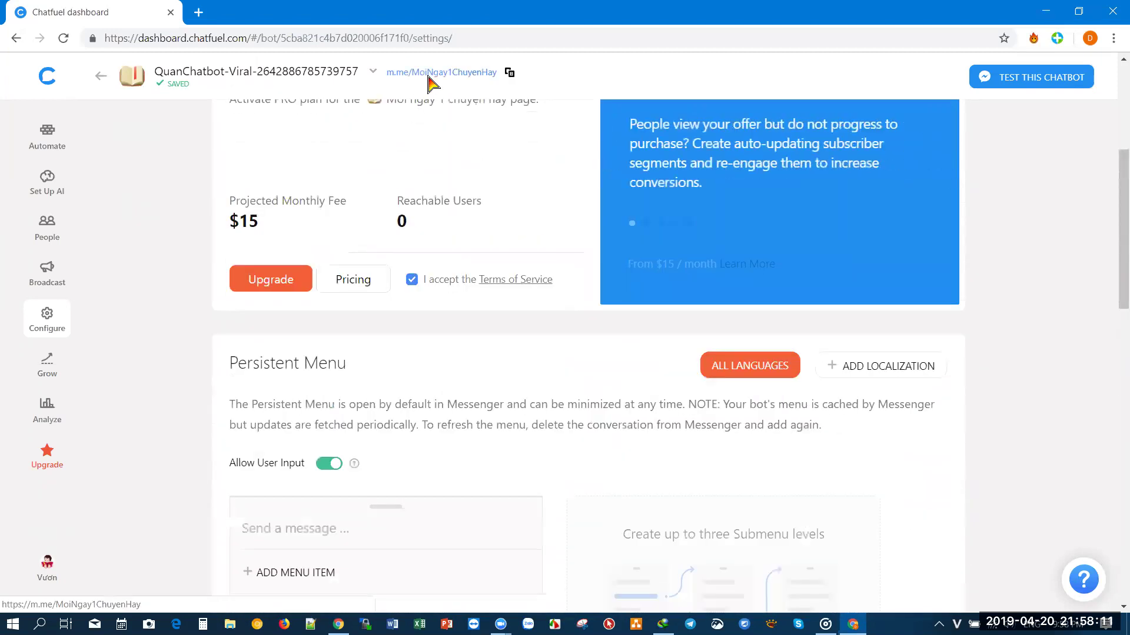
Open the Mỗi ngày 1 chuyện hay page's Messenger platform settings.
click(431, 81)
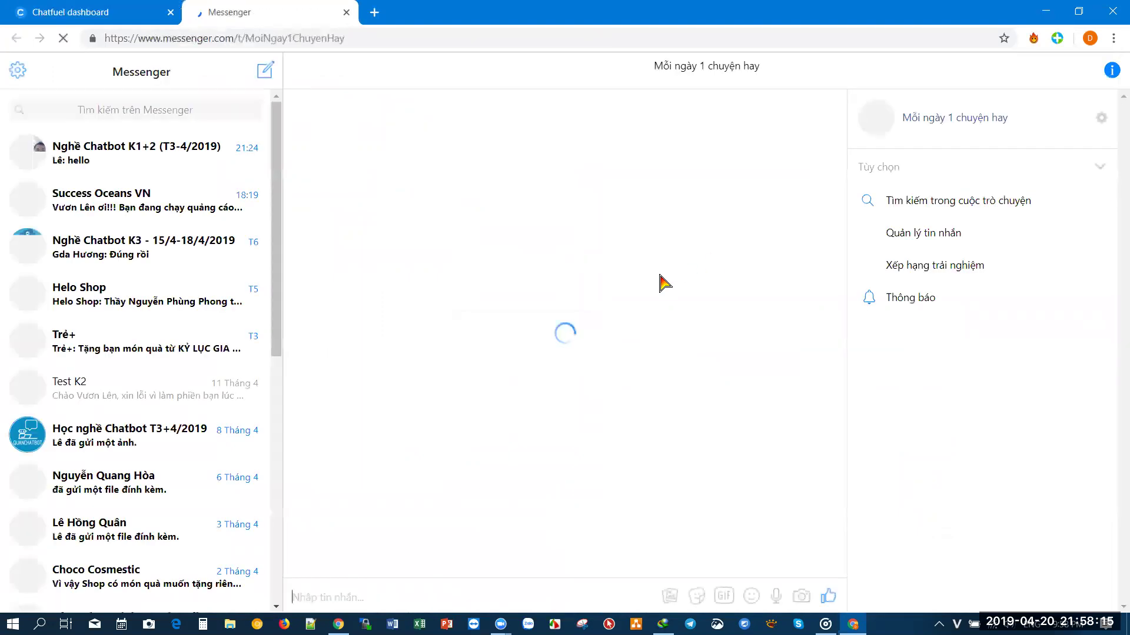
click(944, 121)
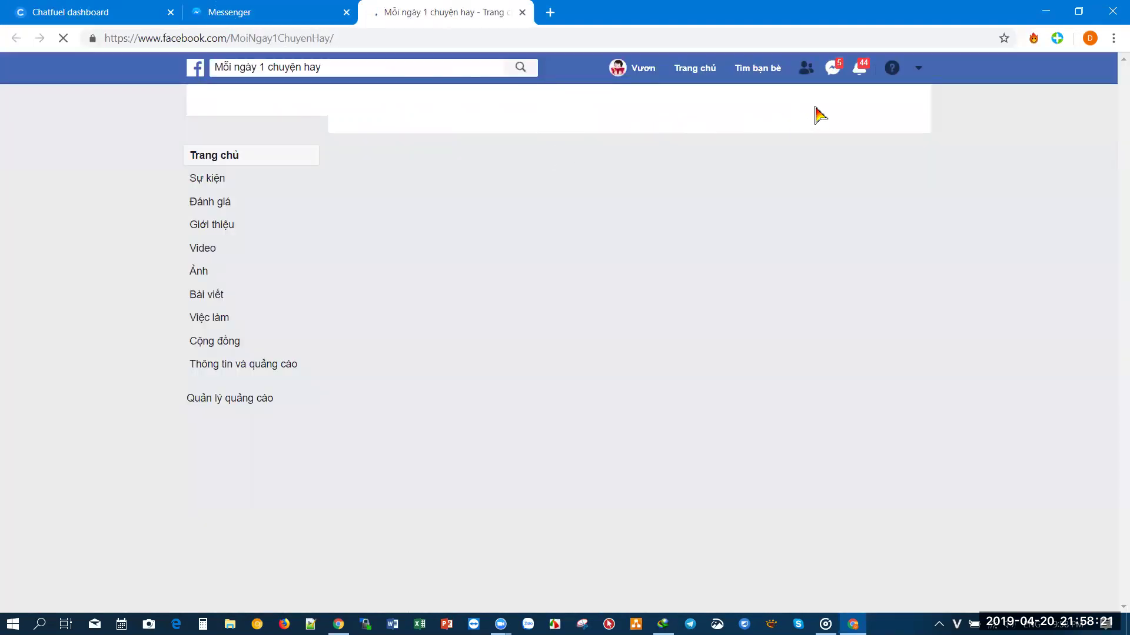
click(832, 107)
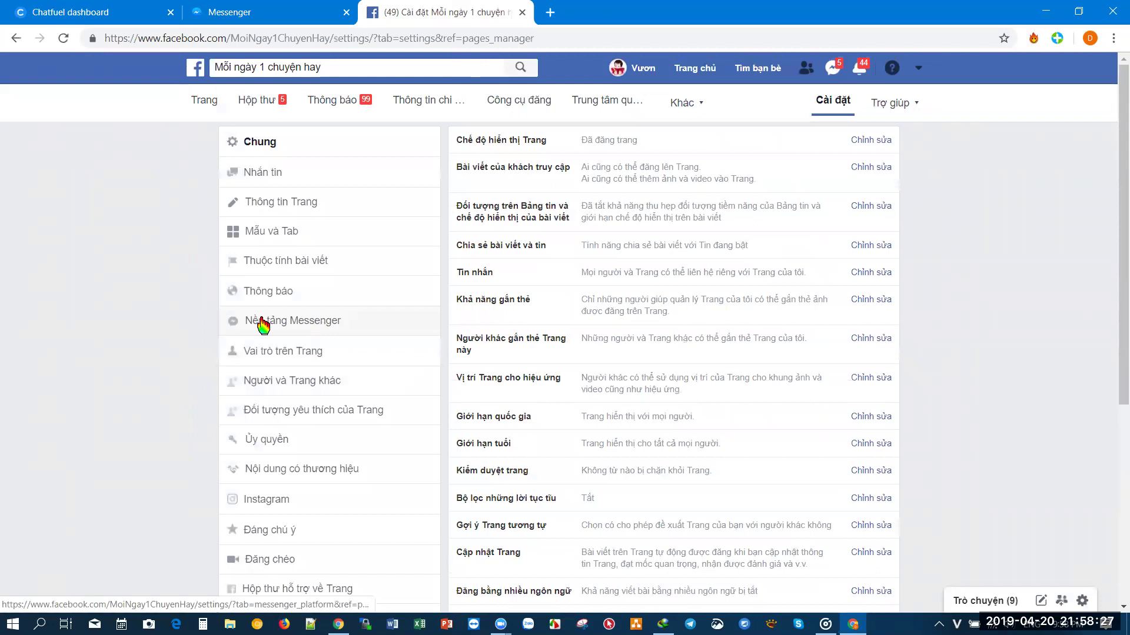
click(299, 328)
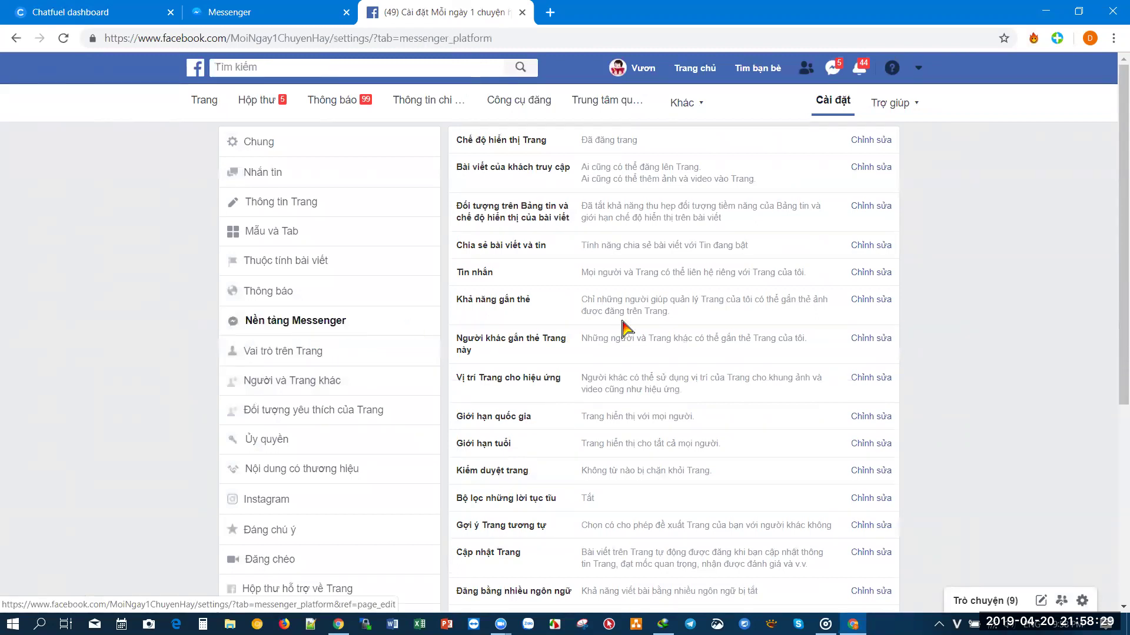
Remove the Bot Bán Hàng app from the Page's connected apps and confirm.
scroll(625, 327, down, 5)
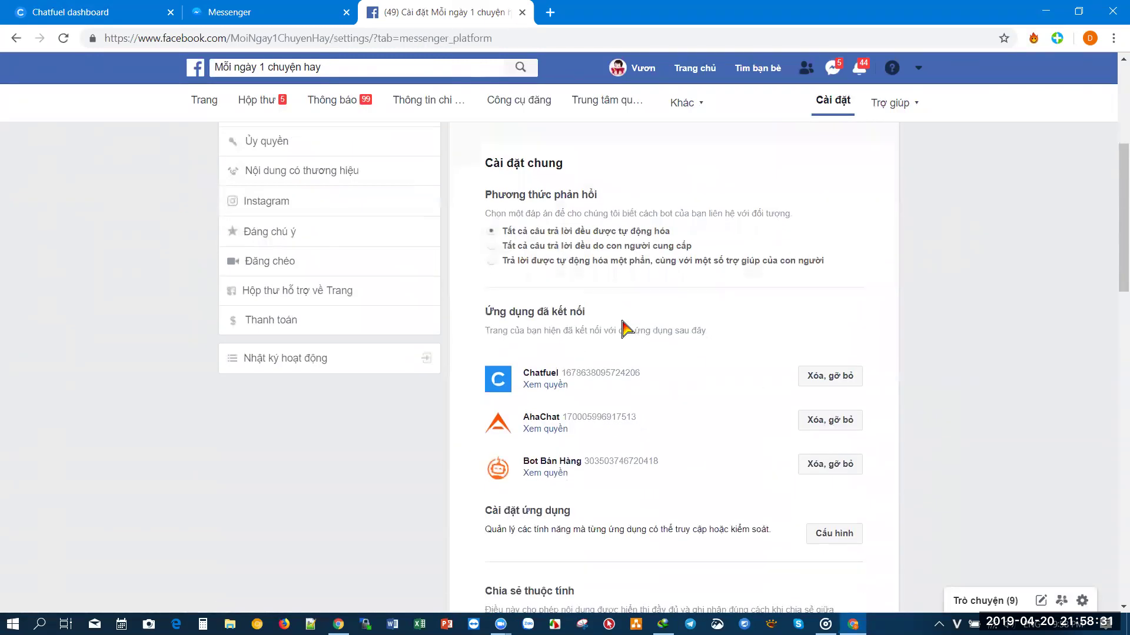
scroll(624, 327, down, 5)
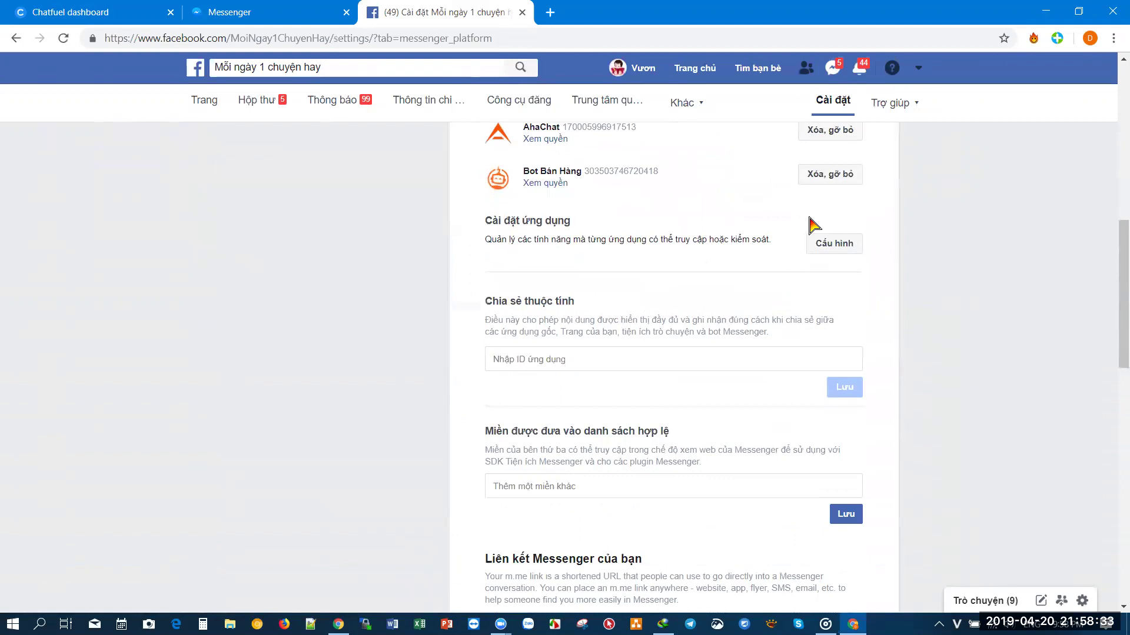
click(826, 174)
click(648, 308)
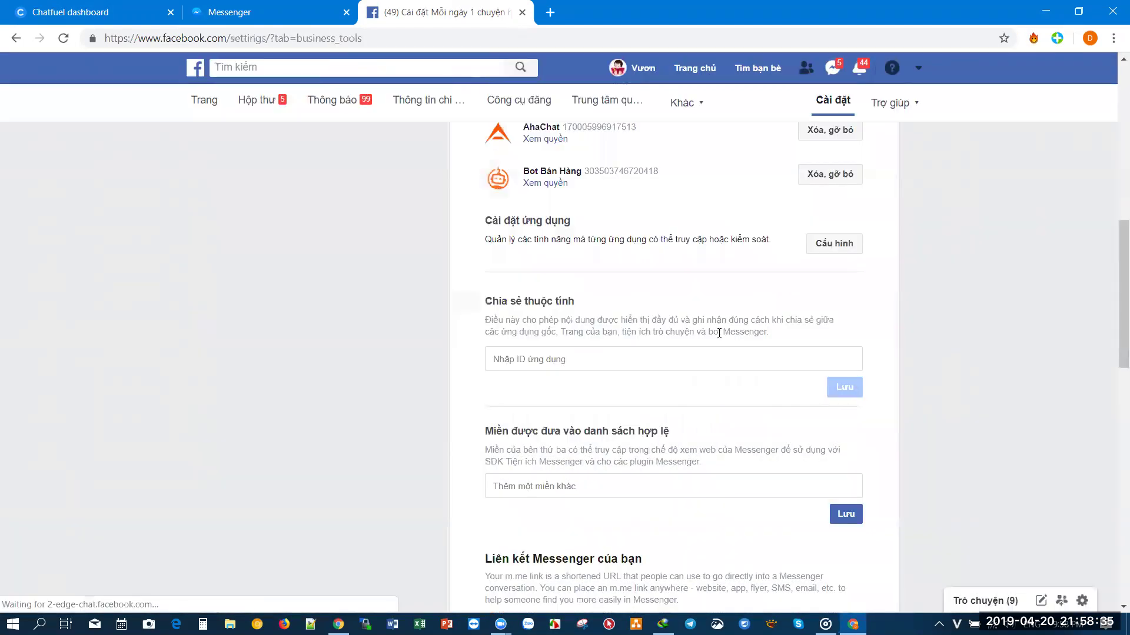
Tick Bot Bán Hàng, FChat, MCOM and AhaChat and confirm their removal with Gỡ.
scroll(695, 418, down, 3)
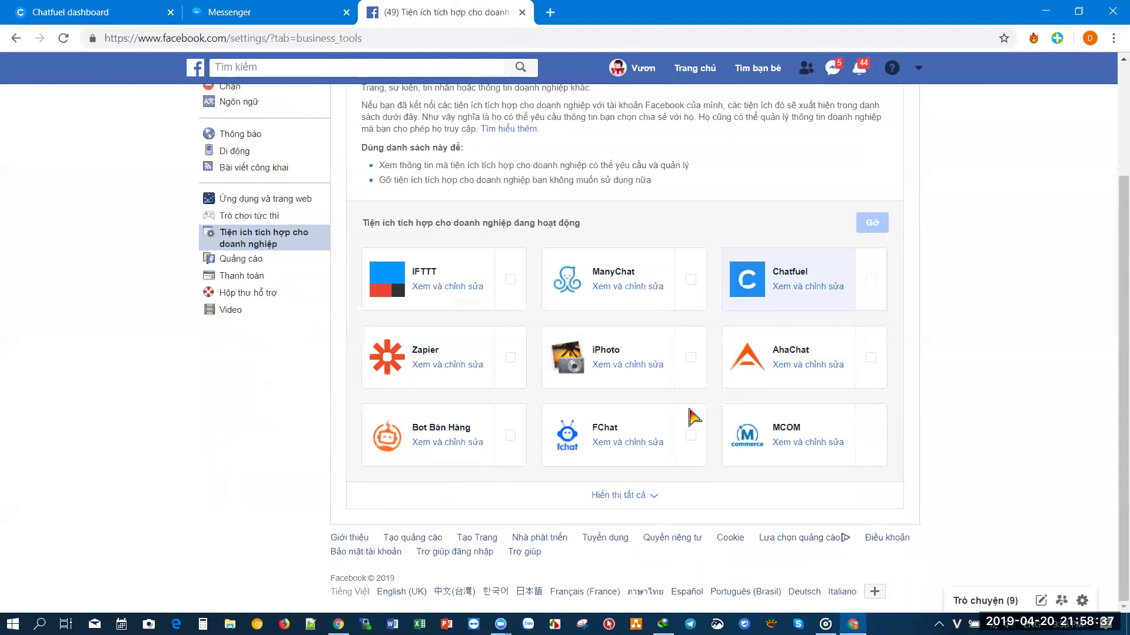
click(511, 438)
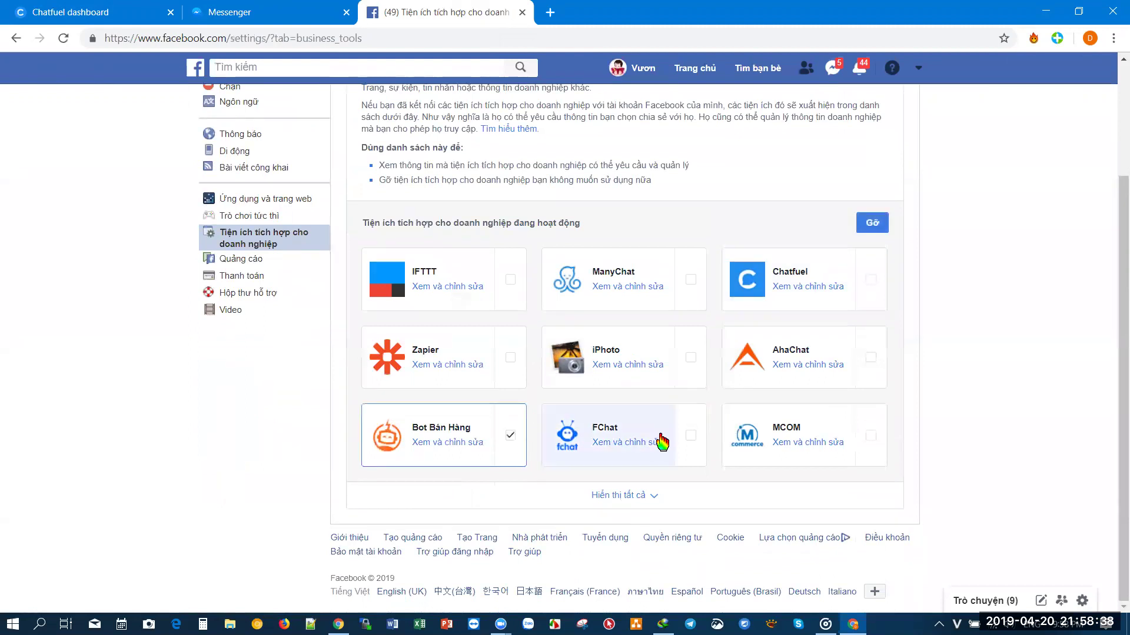
click(692, 436)
click(871, 437)
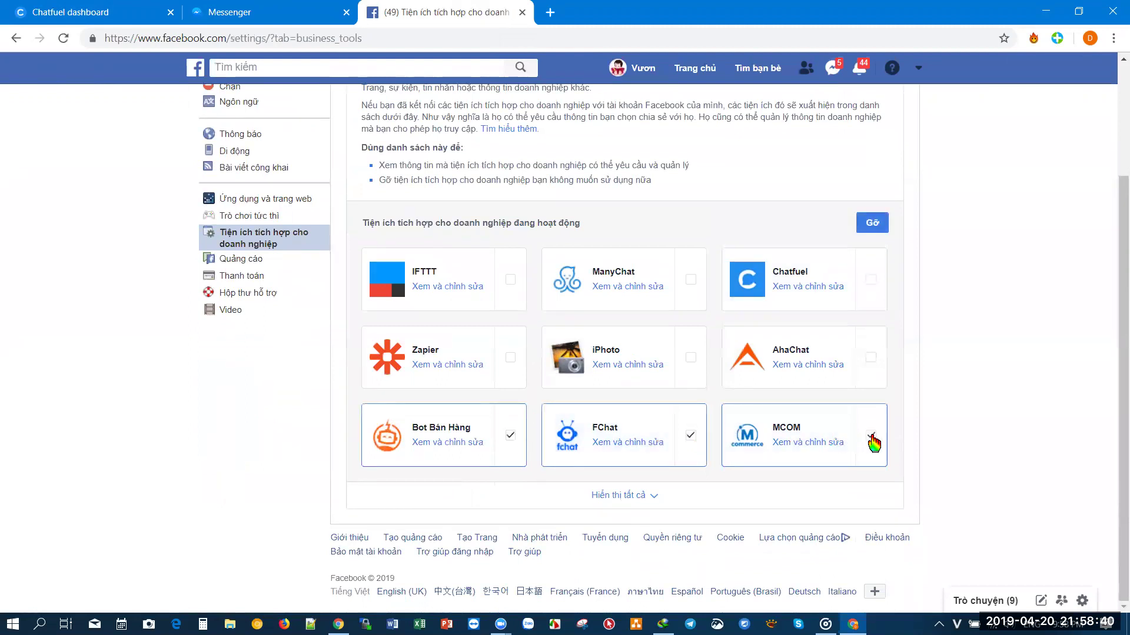
click(870, 357)
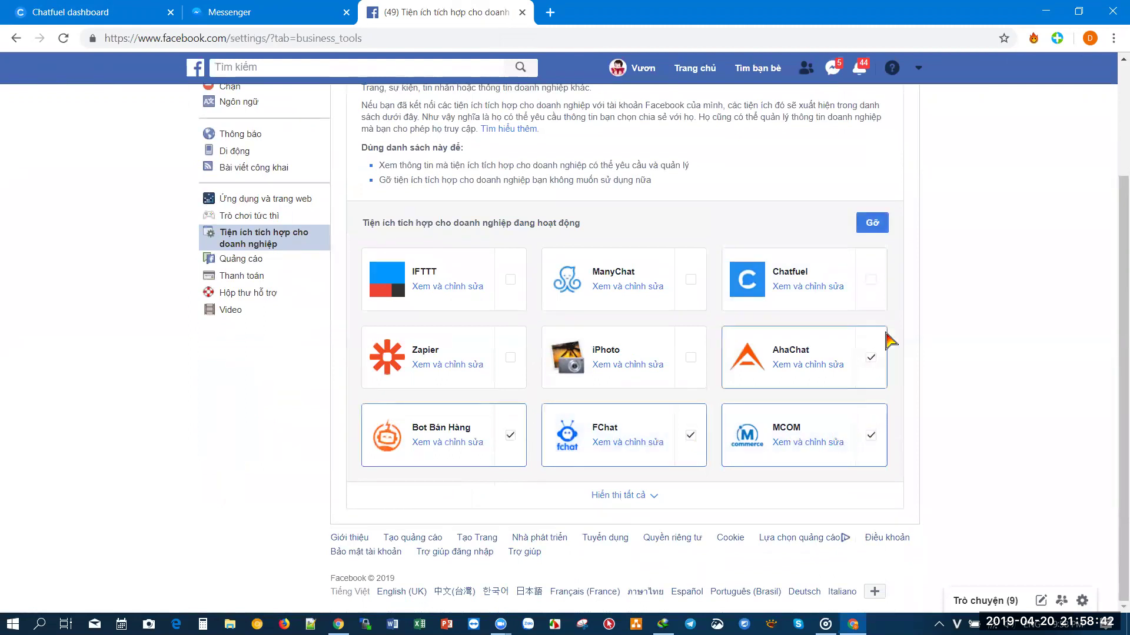
click(876, 226)
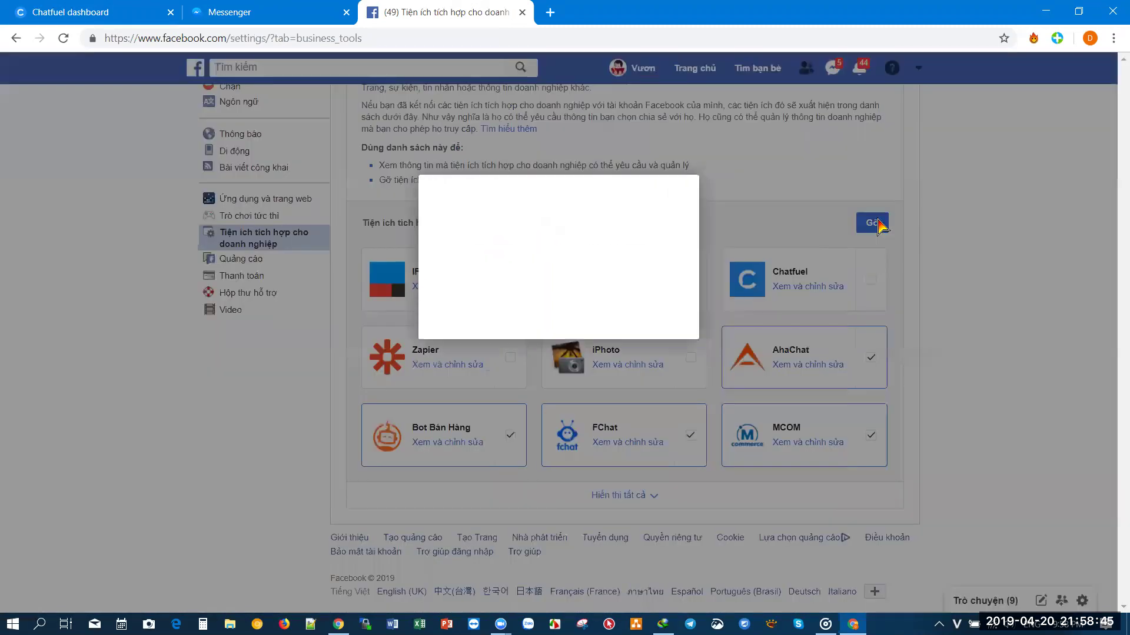
click(704, 382)
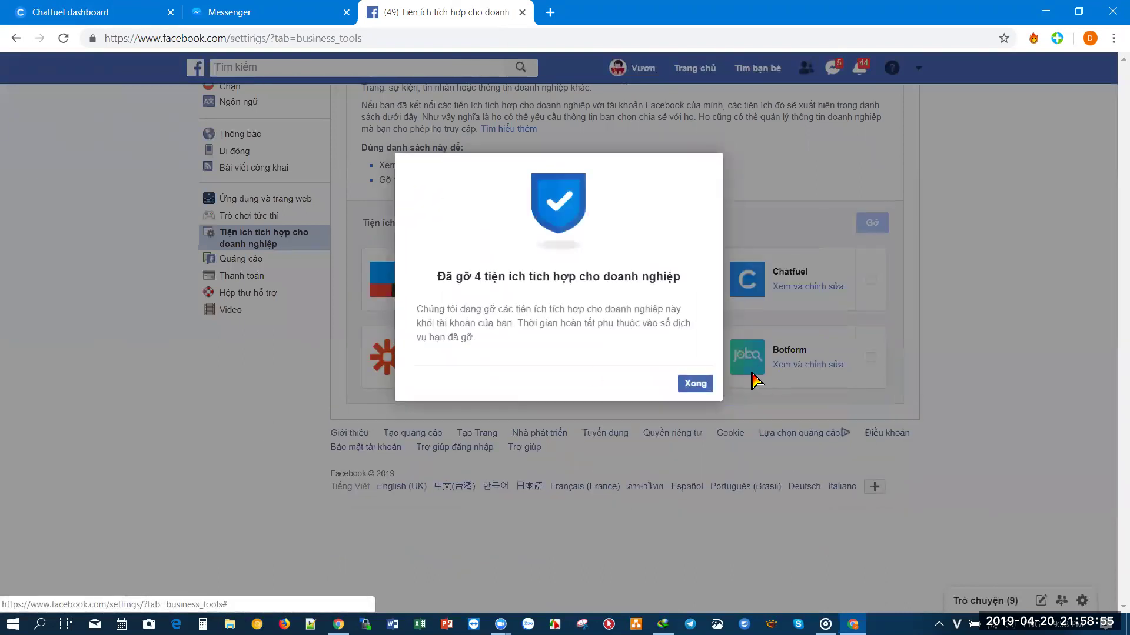
click(688, 382)
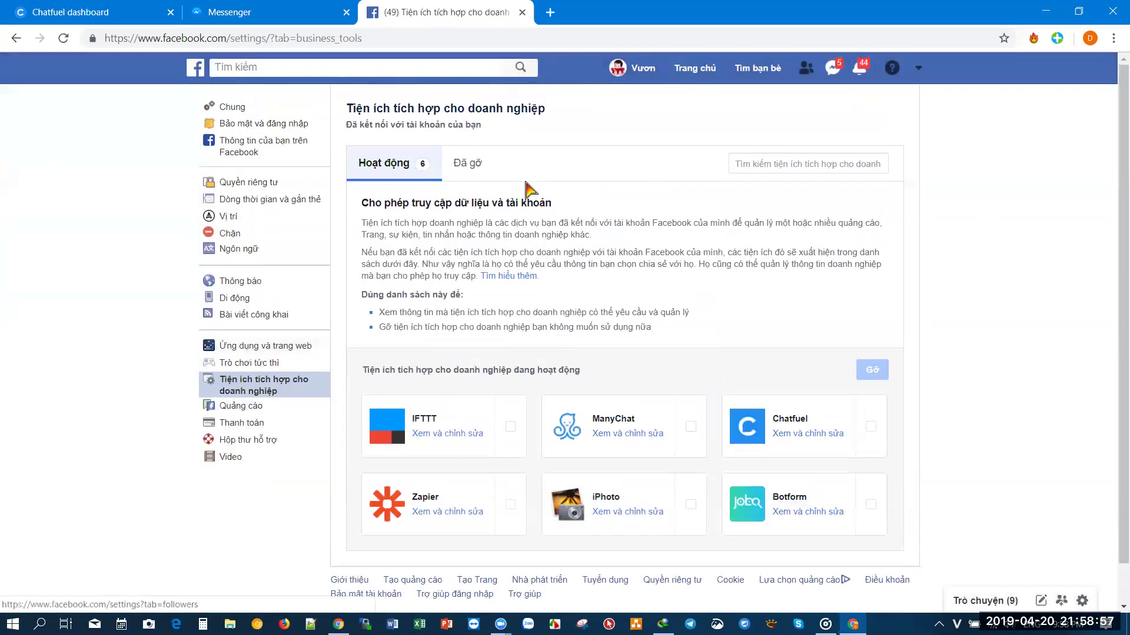
click(17, 38)
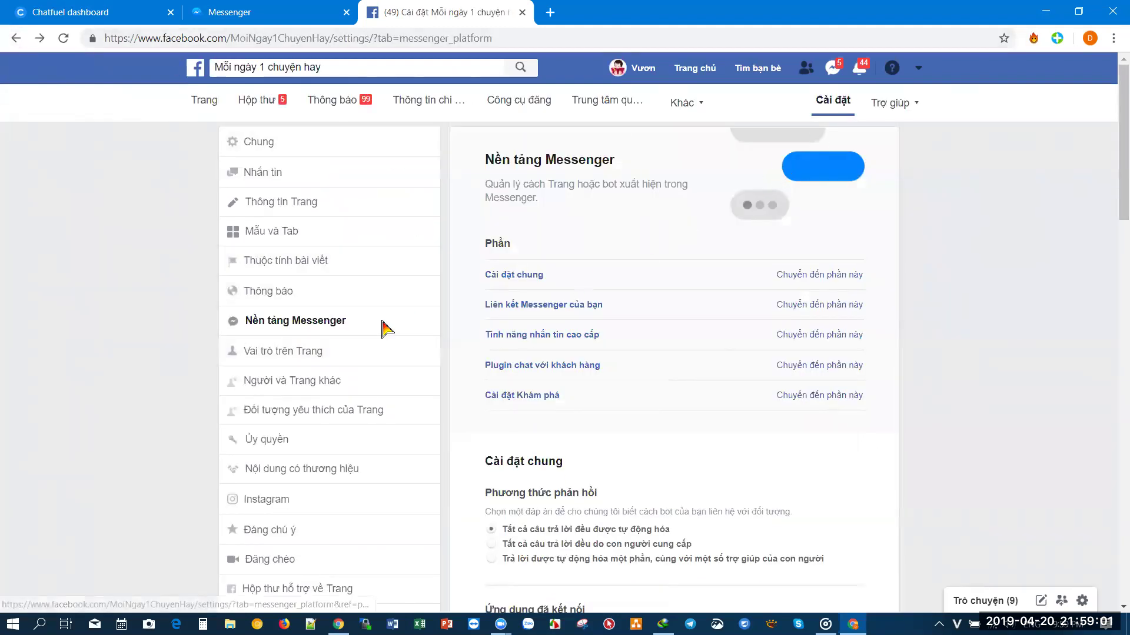
Review the Page's connected apps and compare them with the Chatfuel bot settings.
scroll(597, 326, down, 4)
scroll(597, 326, down, 3)
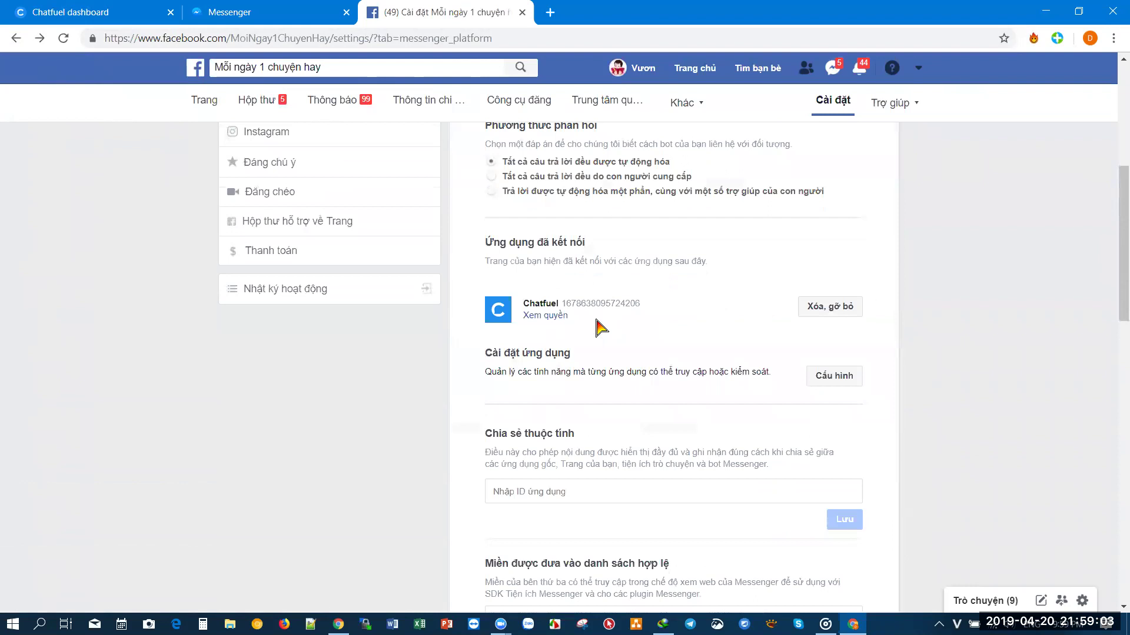
scroll(597, 326, down, 5)
drag(482, 276, 609, 271)
click(565, 287)
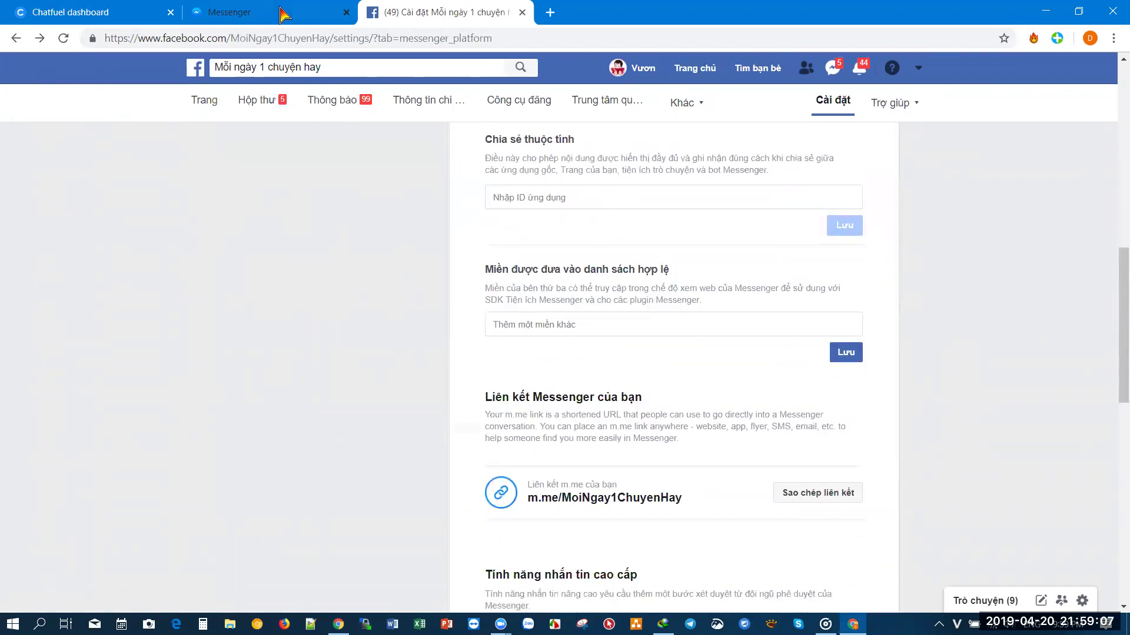
click(282, 13)
click(142, 11)
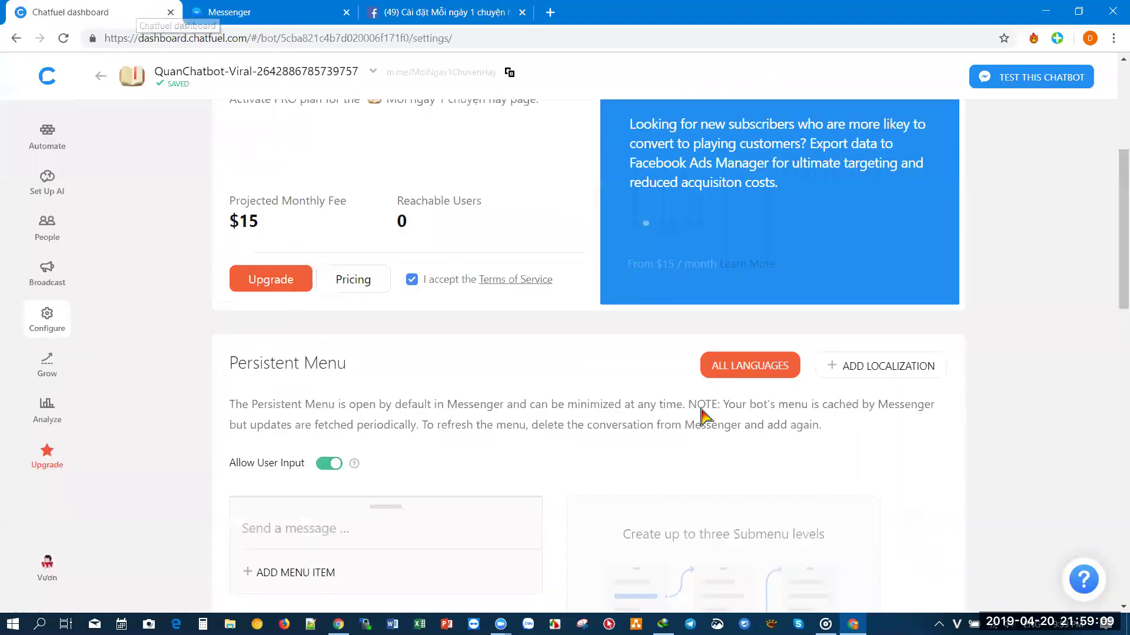
scroll(459, 424, down, 15)
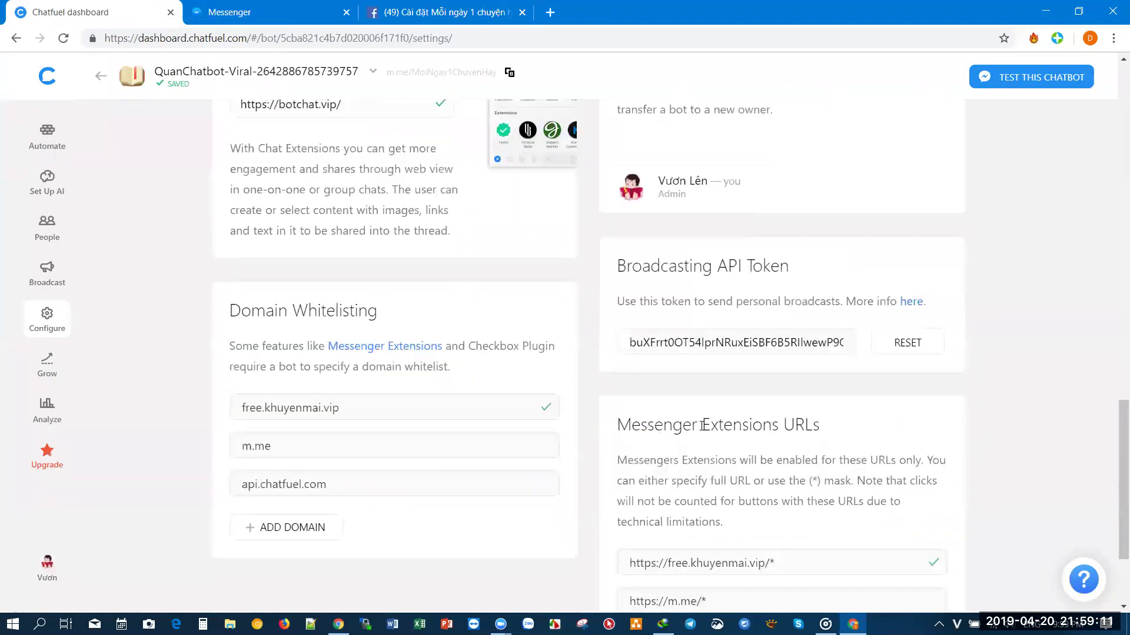
scroll(701, 425, down, 2)
Compare whitelisted domains with Chatfuel's, then reload the Messenger platform settings page.
click(447, 12)
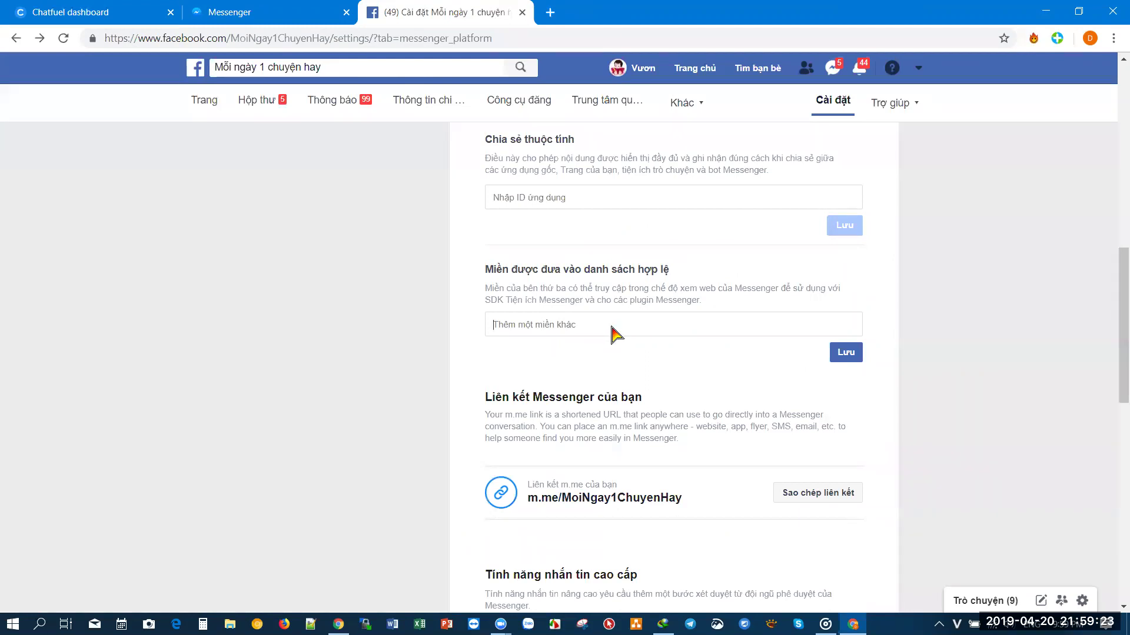
click(109, 12)
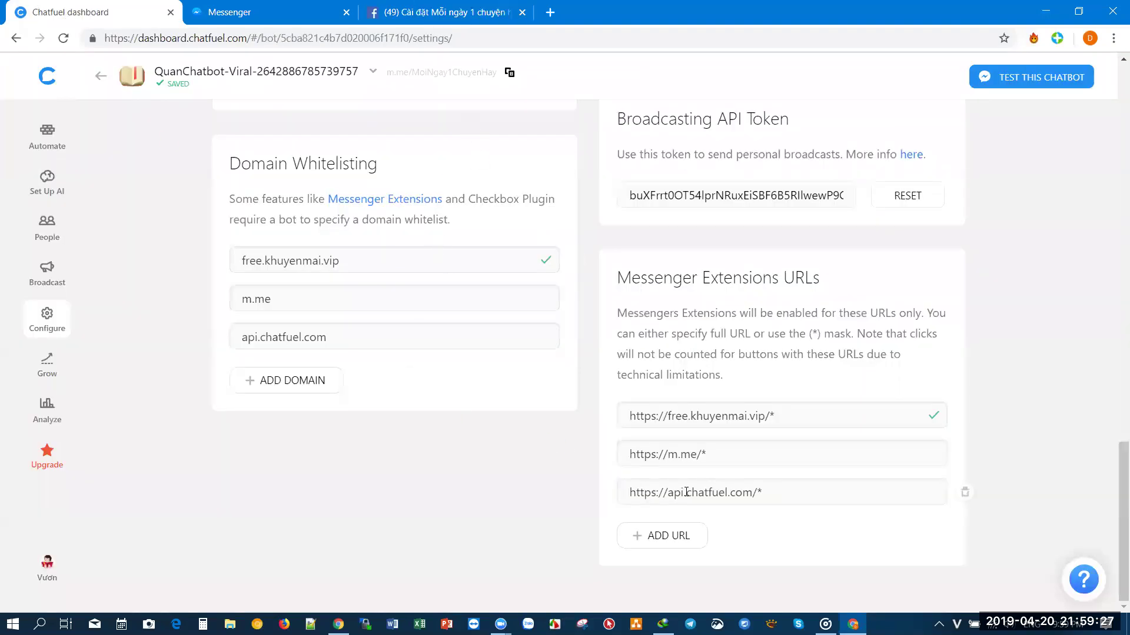
click(447, 12)
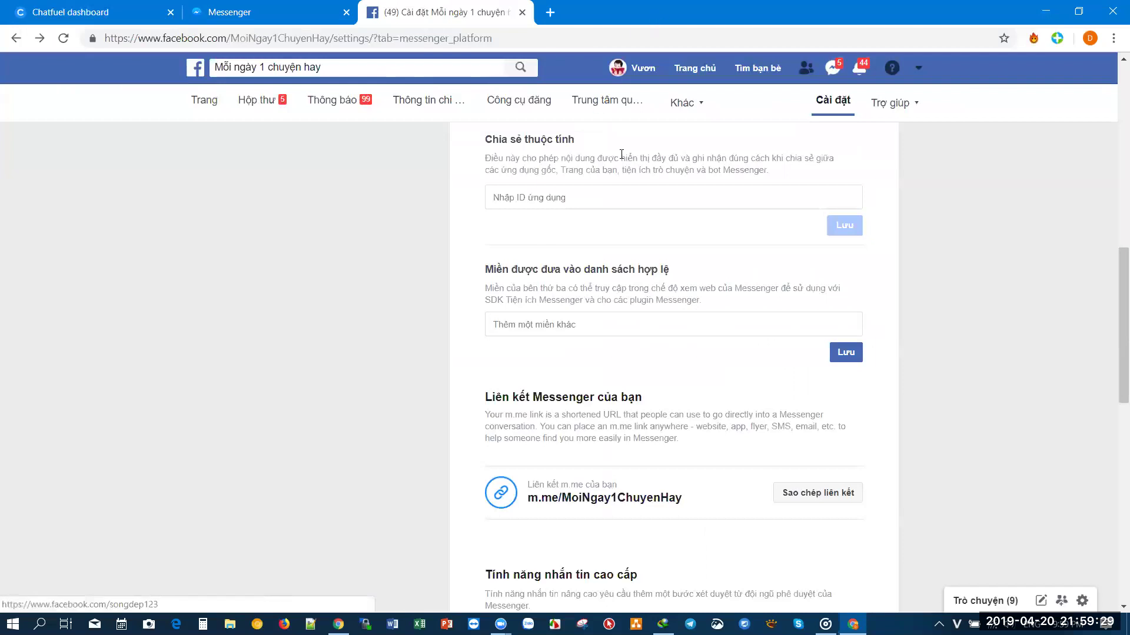
click(58, 45)
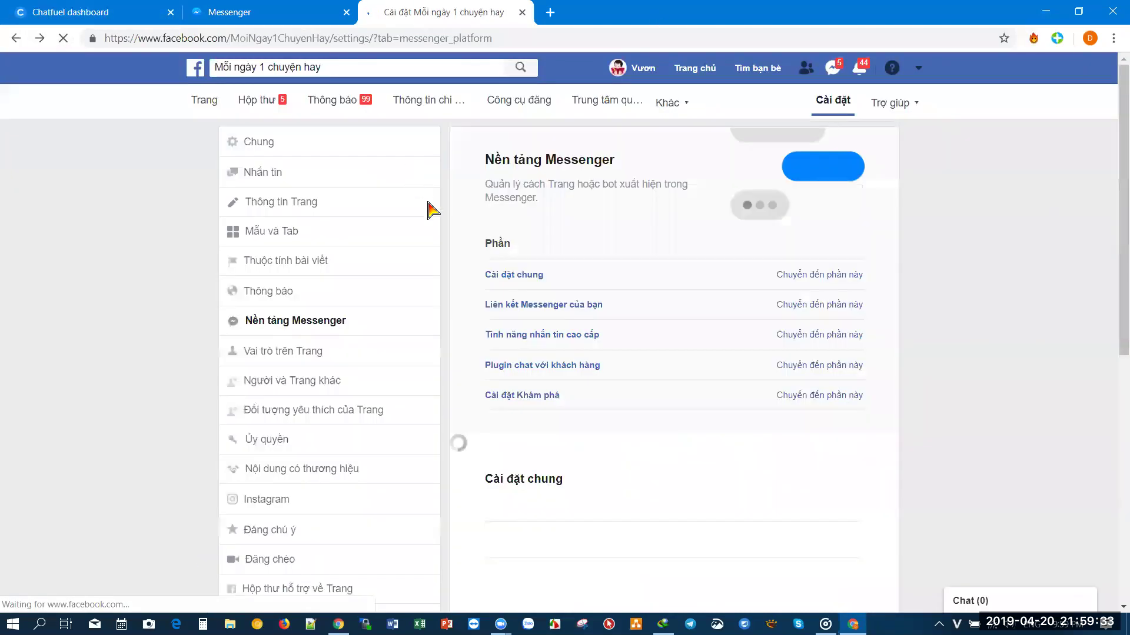
scroll(644, 303, down, 15)
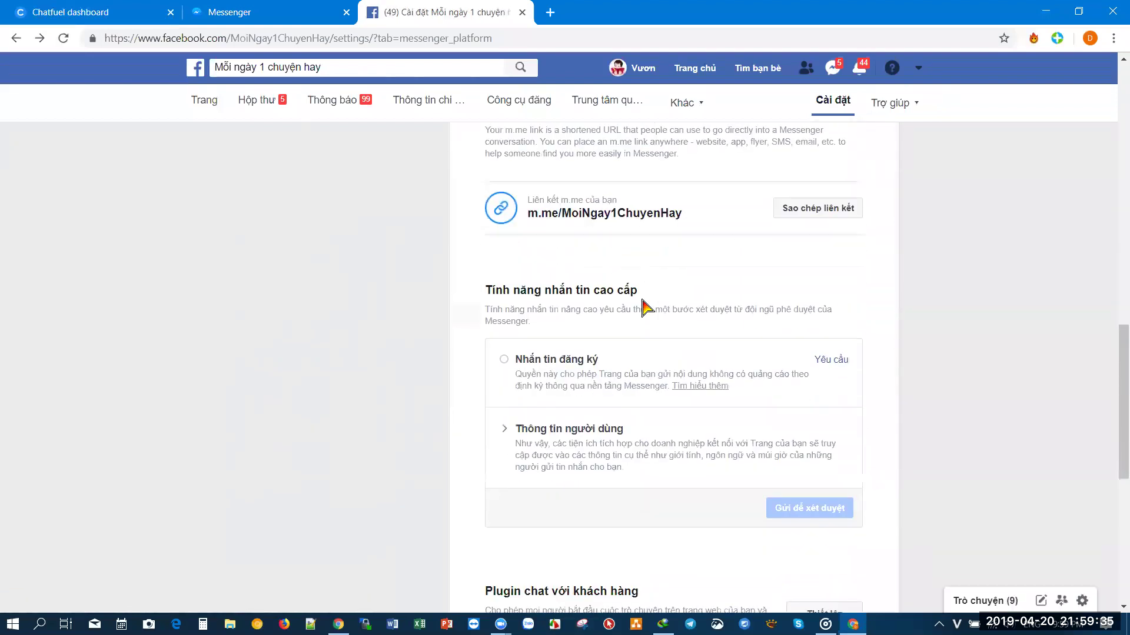
scroll(643, 302, up, 6)
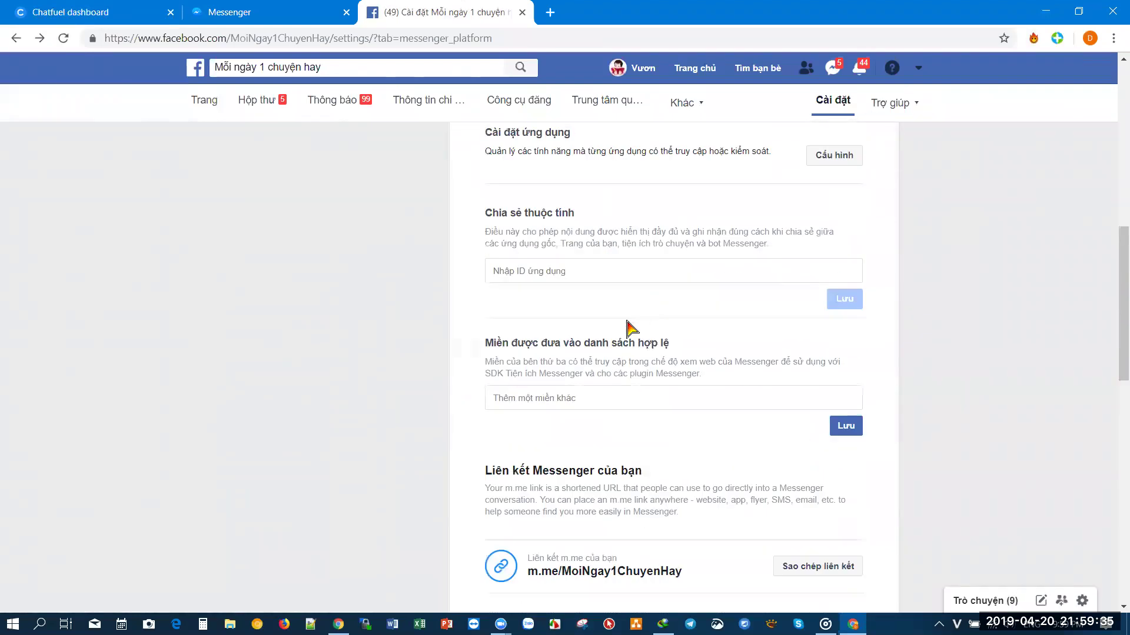
click(581, 399)
text(https://botchat.vip/)
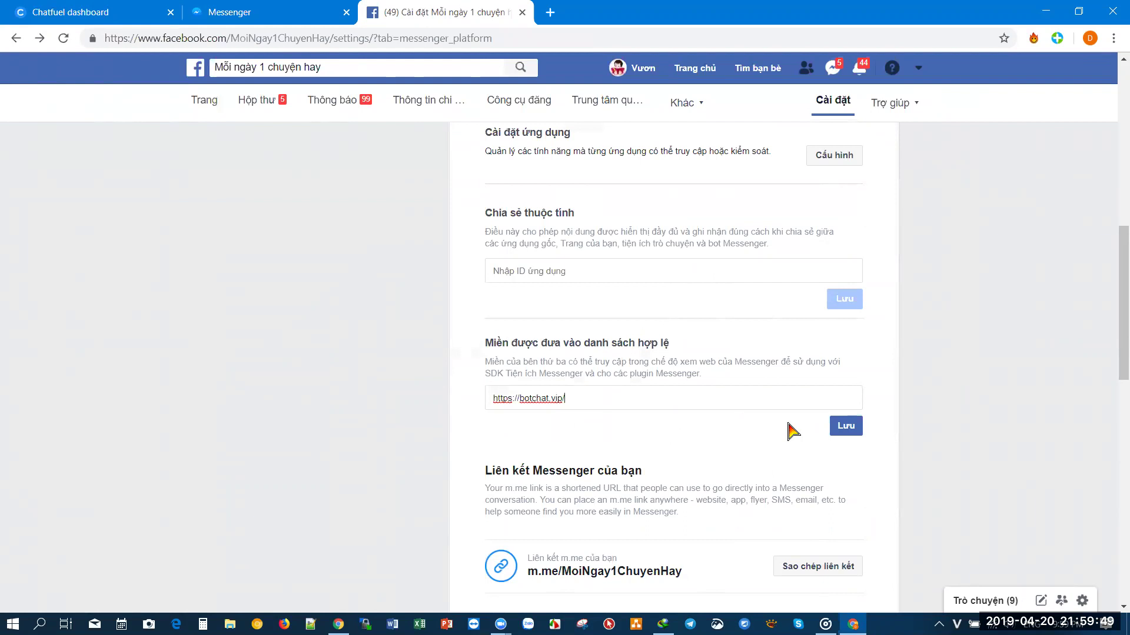
click(850, 428)
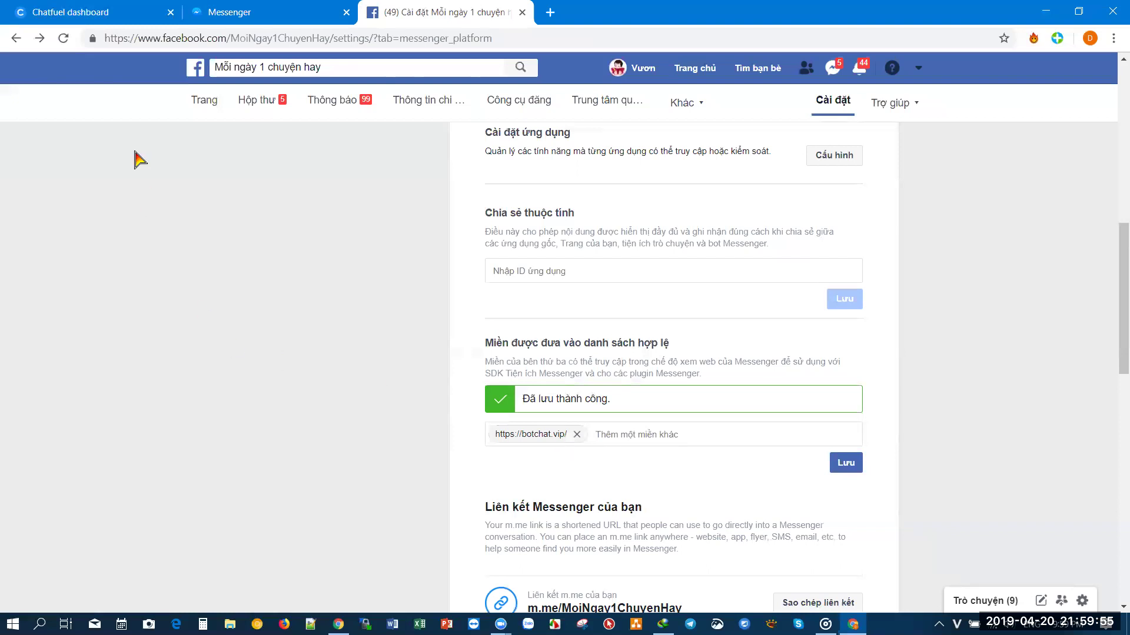
click(91, 8)
Open the BatDauViral block from the bot structure and look through its content.
click(44, 141)
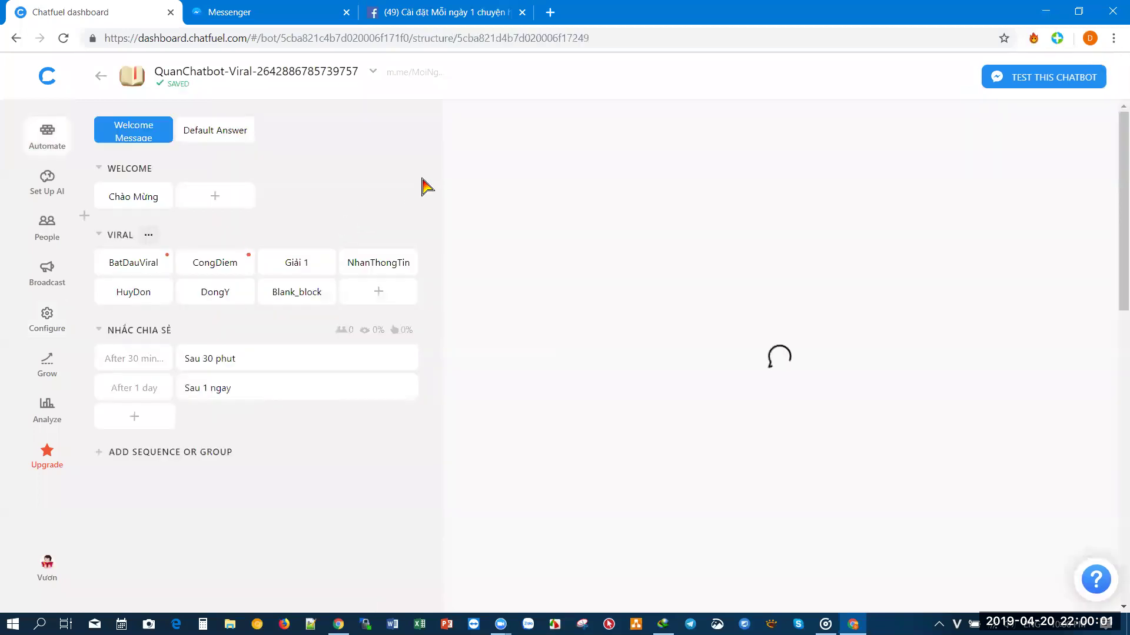
click(134, 270)
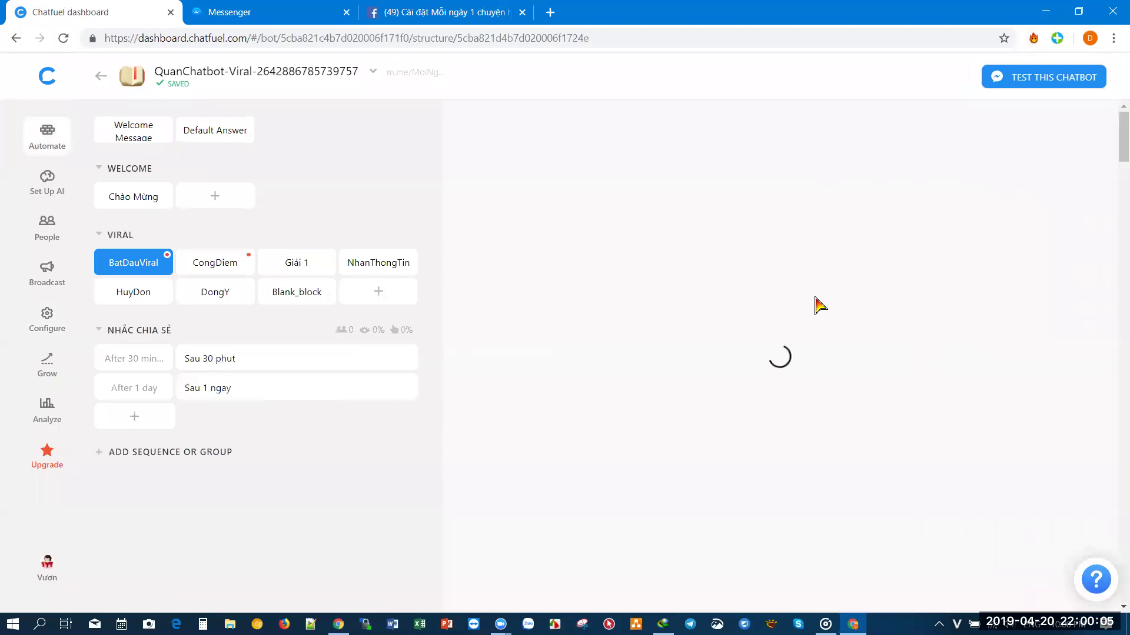
scroll(819, 304, down, 20)
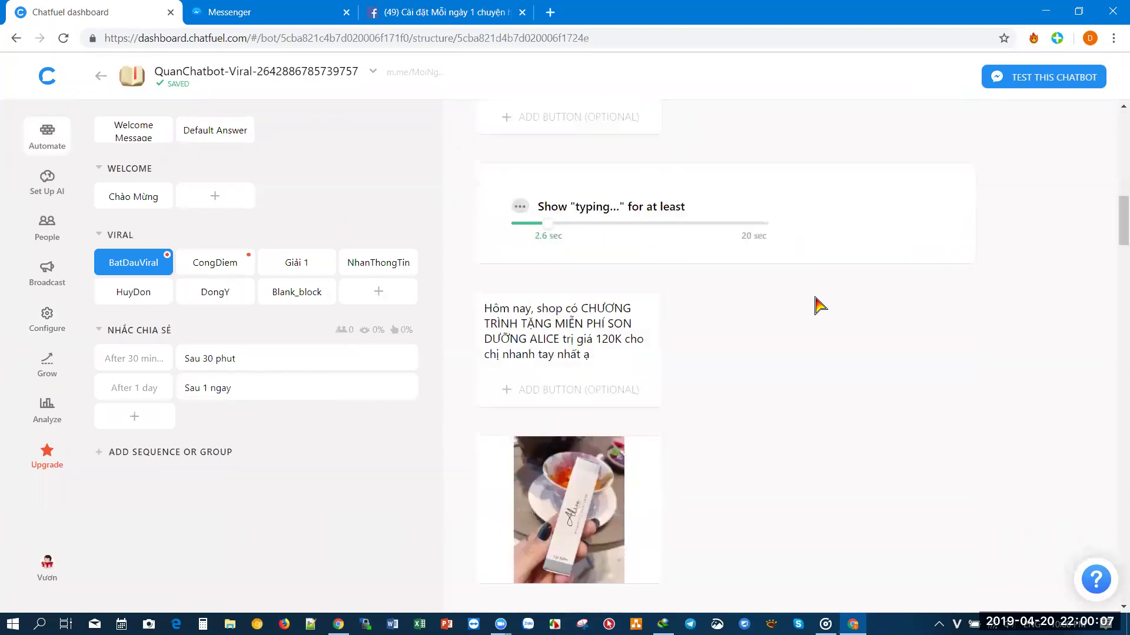
scroll(820, 305, down, 20)
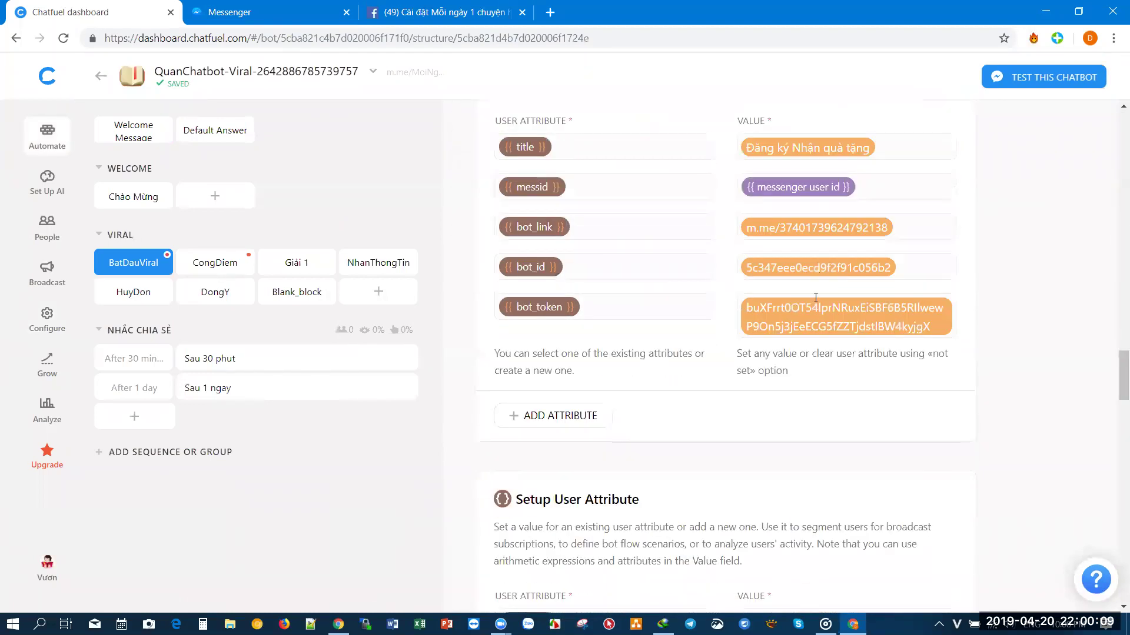
scroll(820, 304, down, 12)
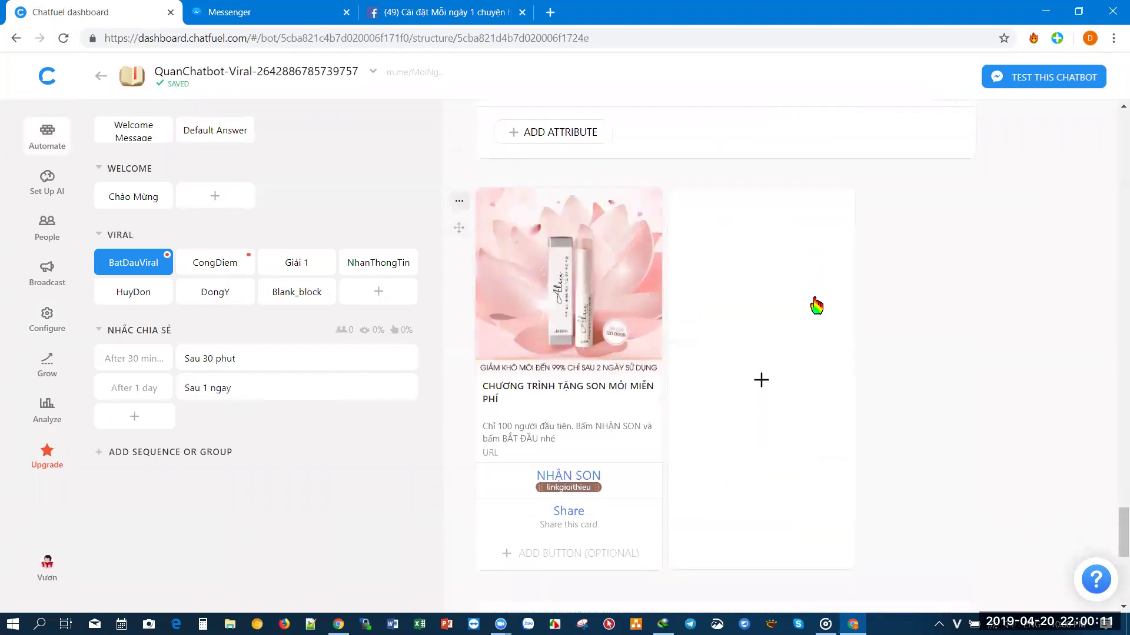
scroll(818, 306, up, 10)
scroll(817, 306, up, 10)
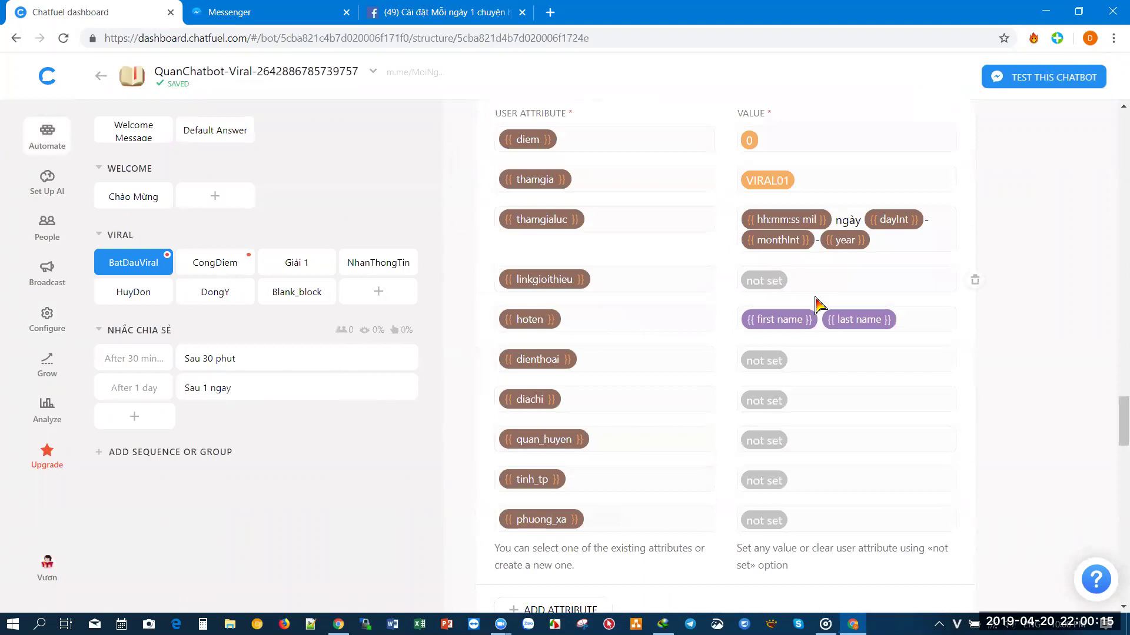
scroll(819, 304, down, 12)
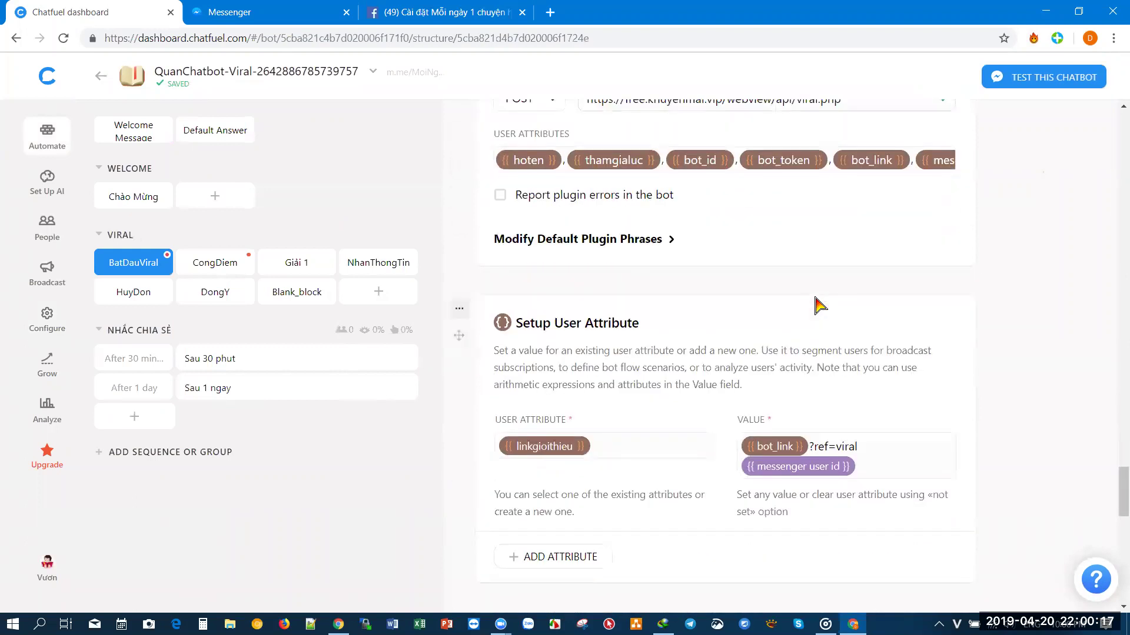
scroll(820, 305, down, 8)
scroll(819, 305, up, 12)
scroll(819, 304, up, 15)
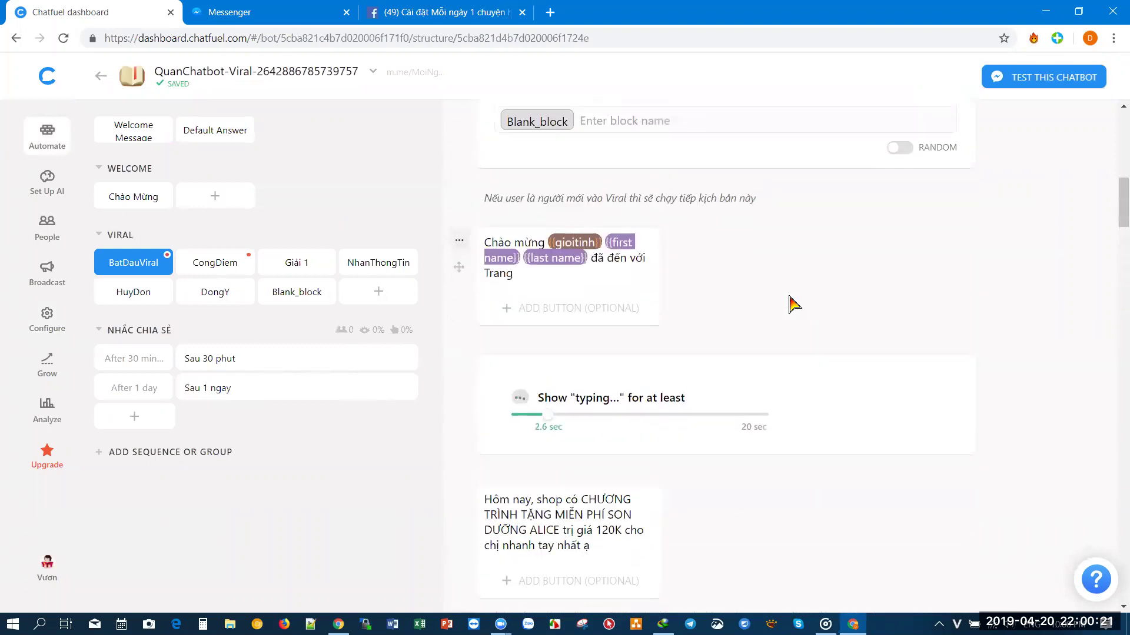
Check the CongDiem gallery's NHẬN SON button links to linkgioithieu, then return to BatDauViral.
click(221, 274)
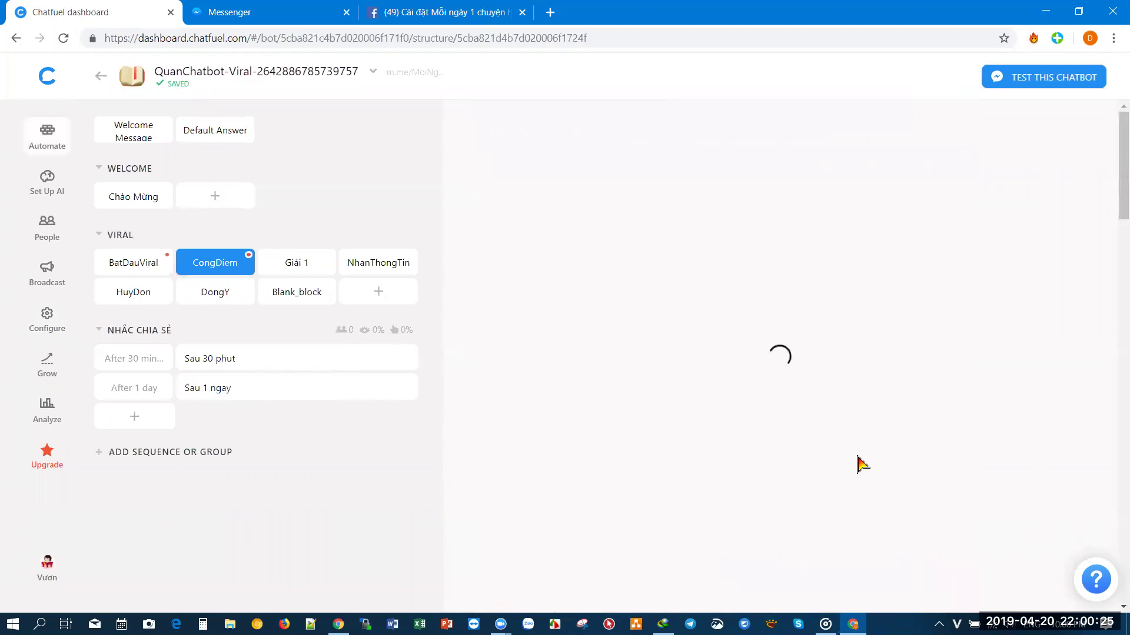
scroll(861, 465, down, 15)
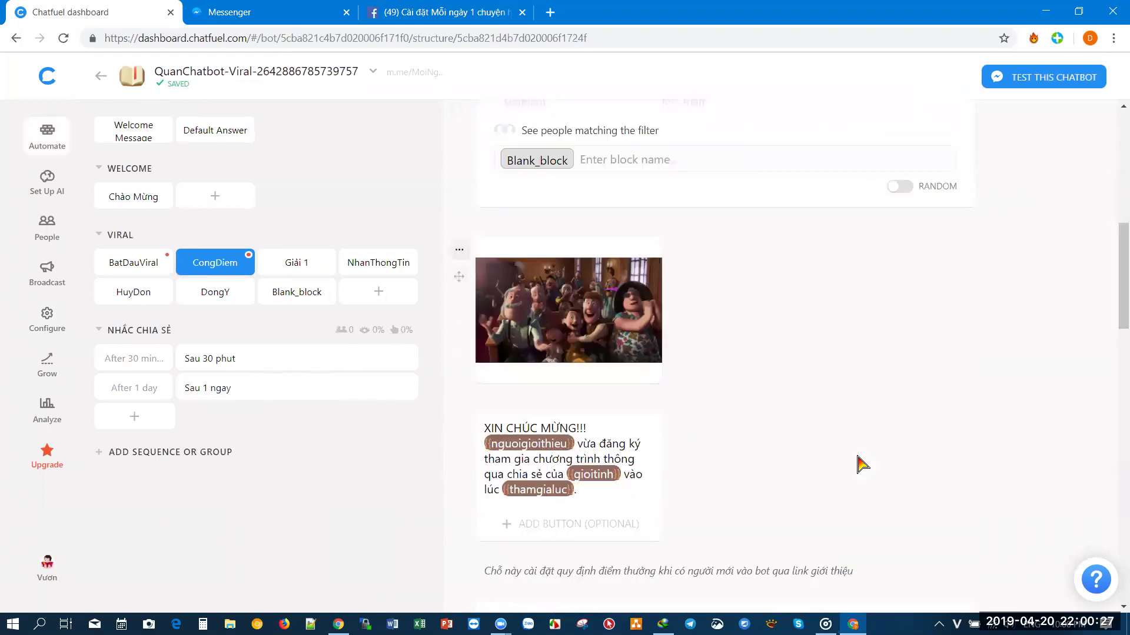
scroll(862, 465, down, 10)
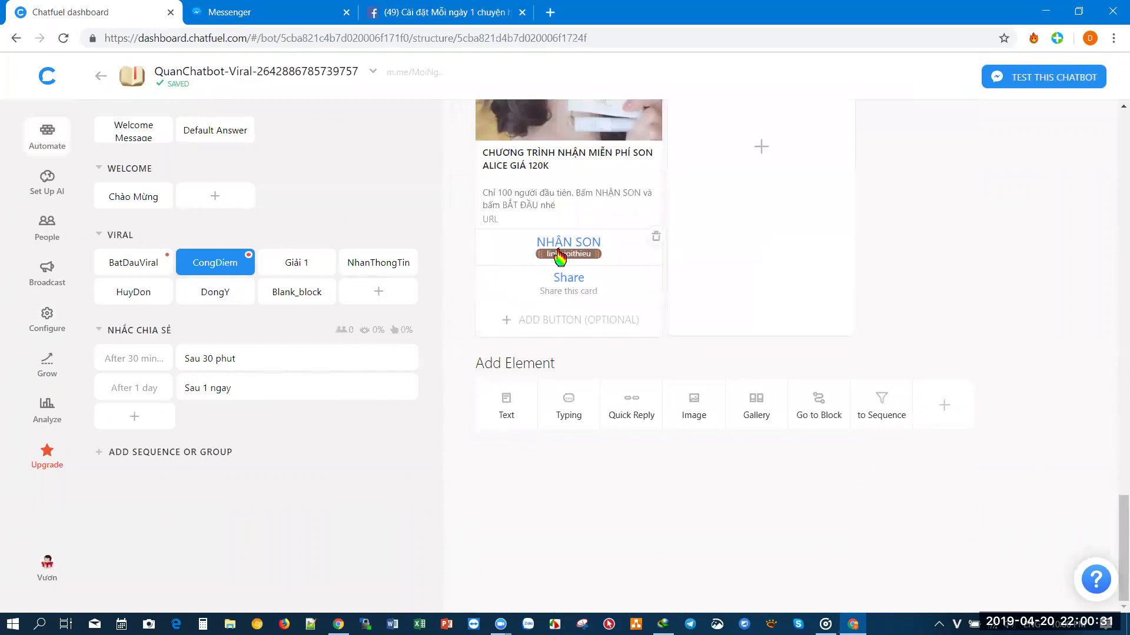
click(556, 255)
click(954, 305)
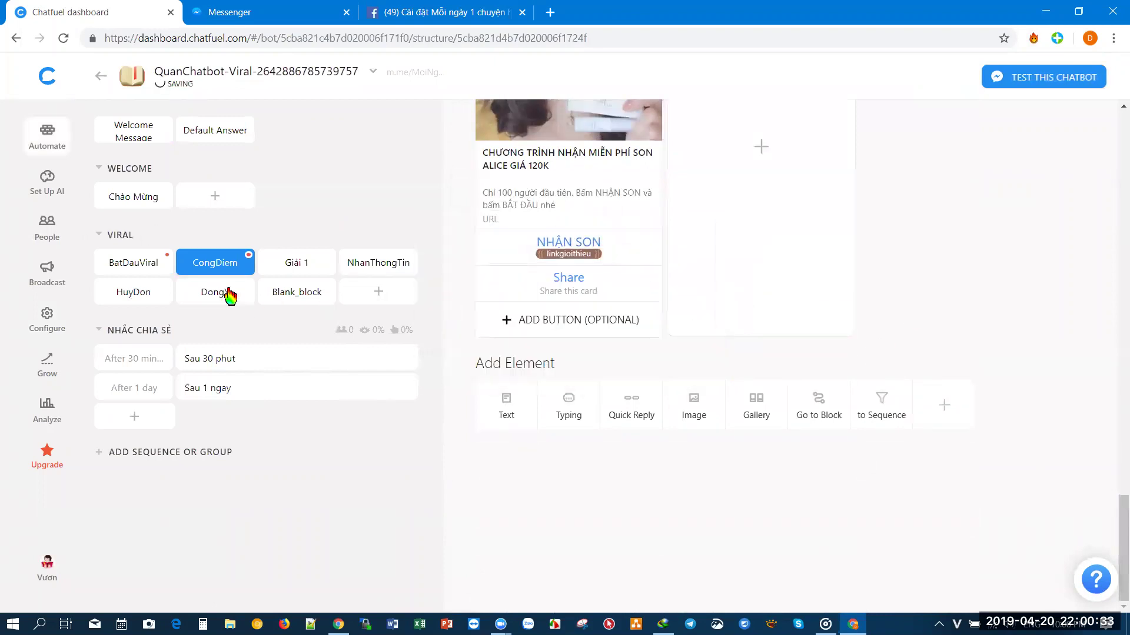
click(137, 263)
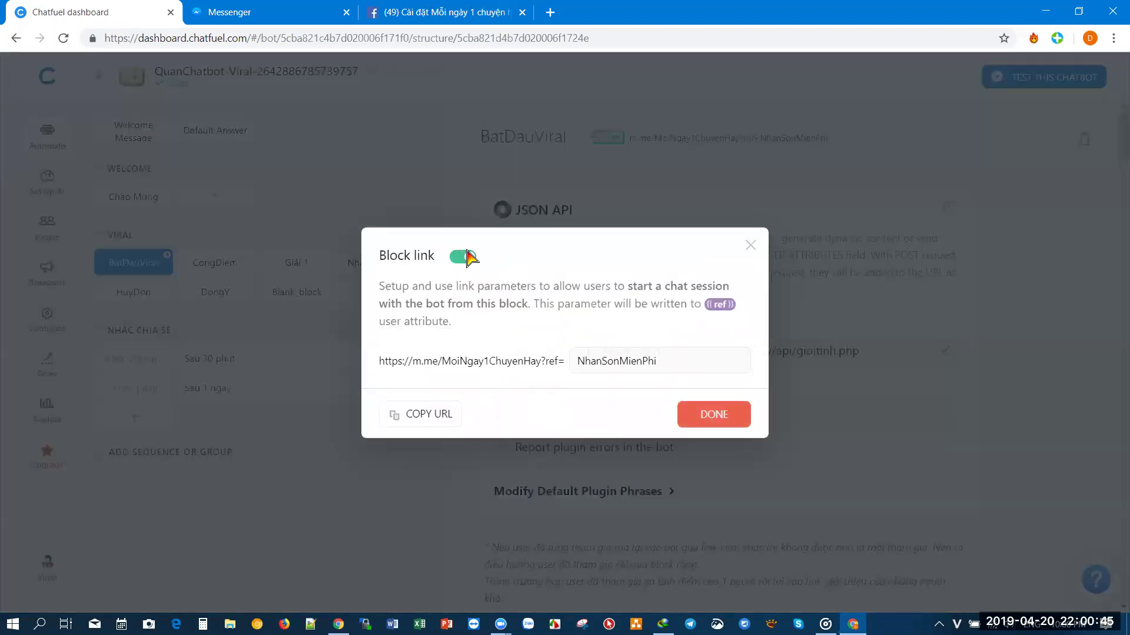
Keep the BatDauViral block link on ref NhanSonMienPhi and open m.me/MoiNgay1ChuyenHay?ref=NhanSonMienPhi.
click(463, 257)
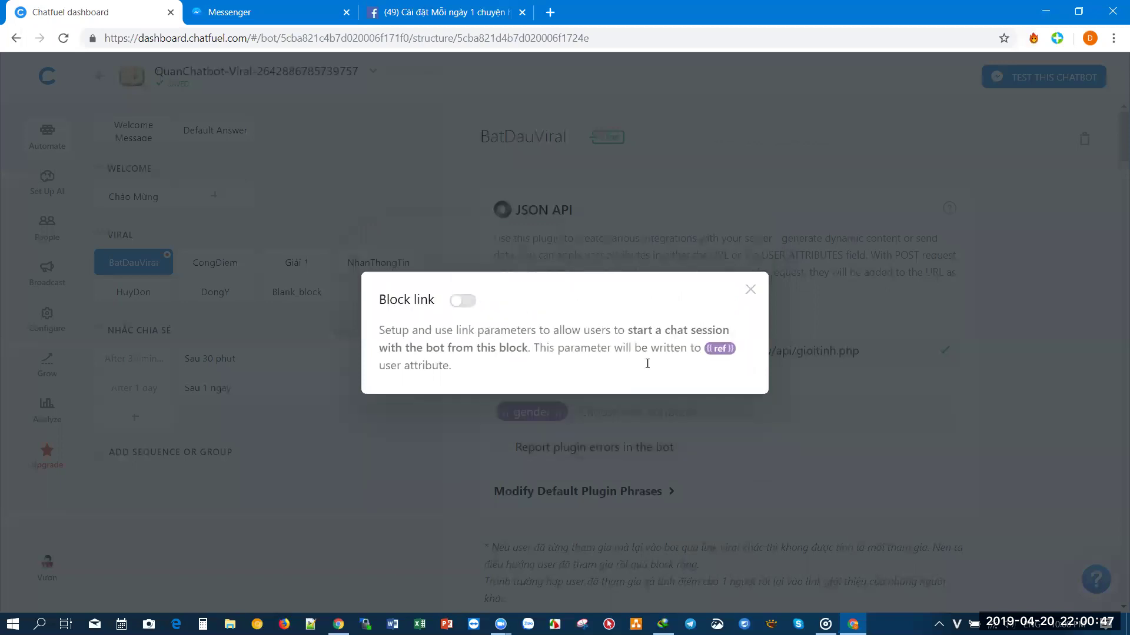
click(757, 259)
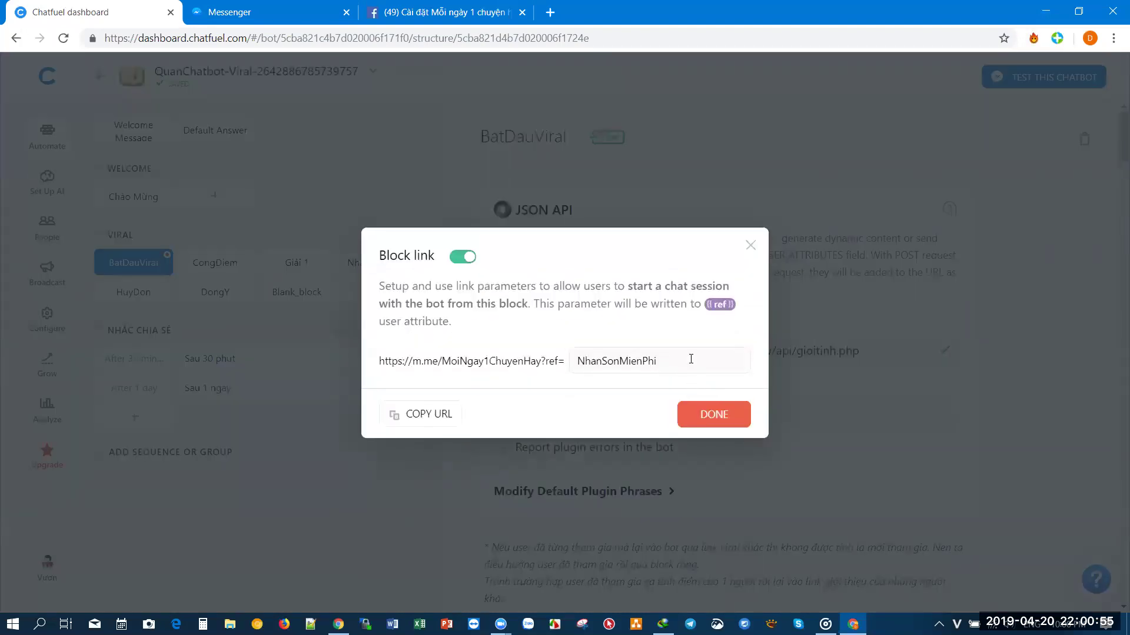
double_click(692, 359)
click(721, 421)
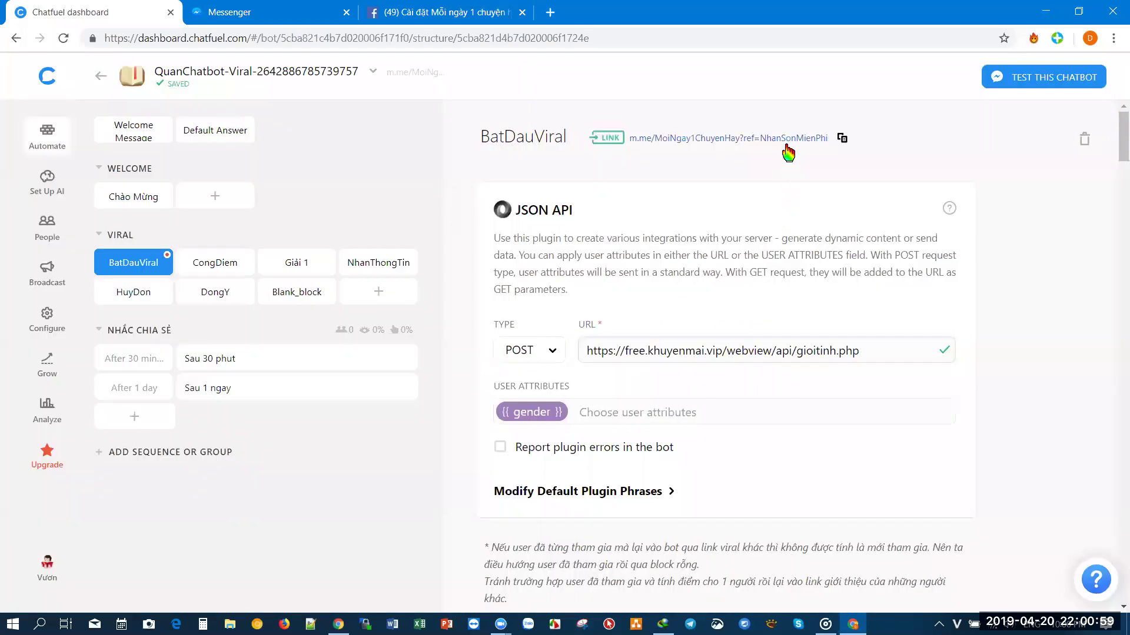
click(788, 141)
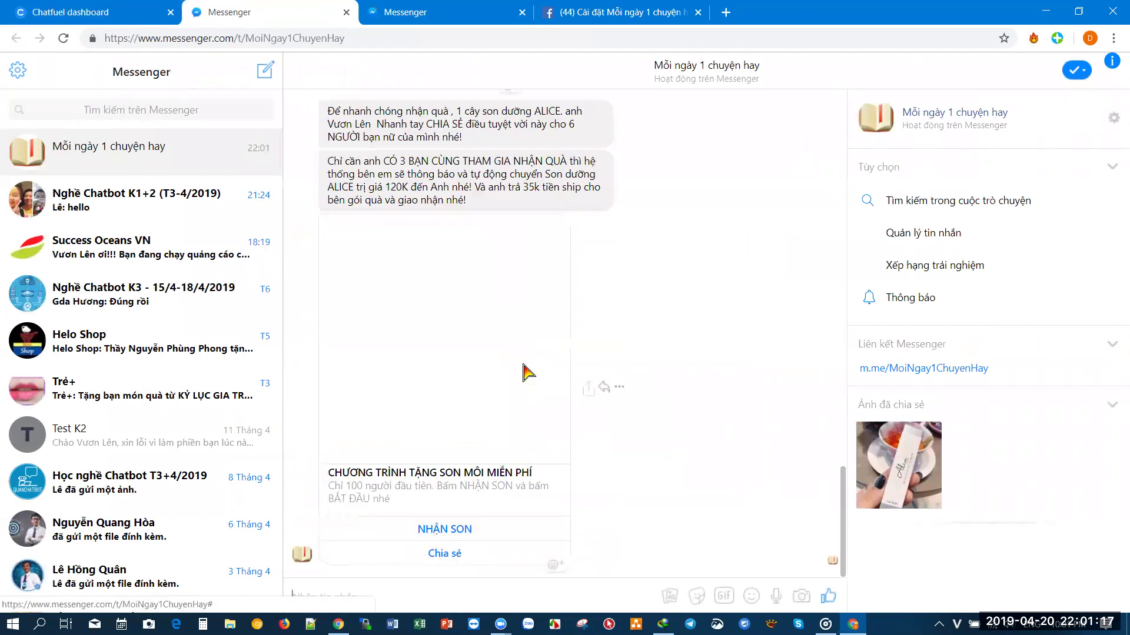
Try the NHẬN SON button in the chat, close the duplicate tab, and inspect its link options.
click(448, 529)
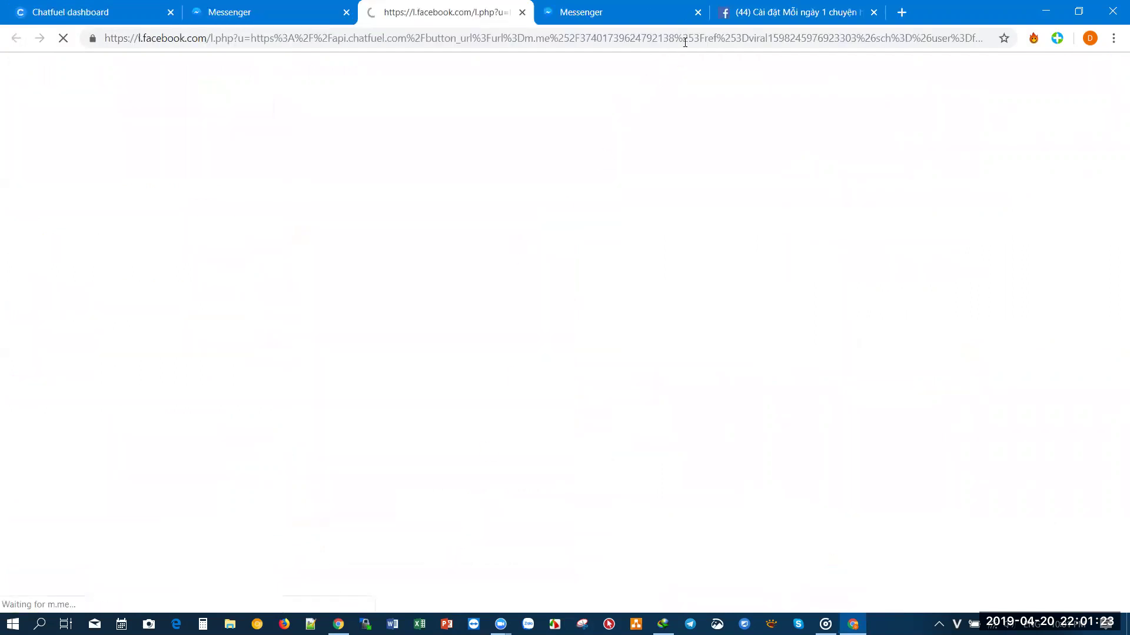
click(698, 13)
click(294, 10)
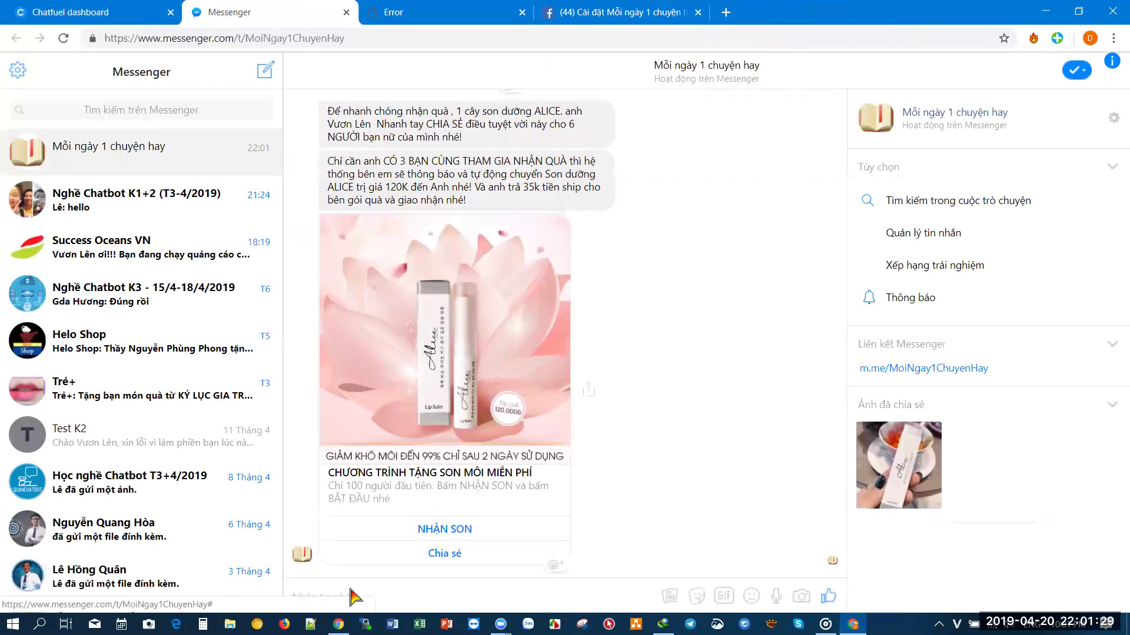
right_click(464, 531)
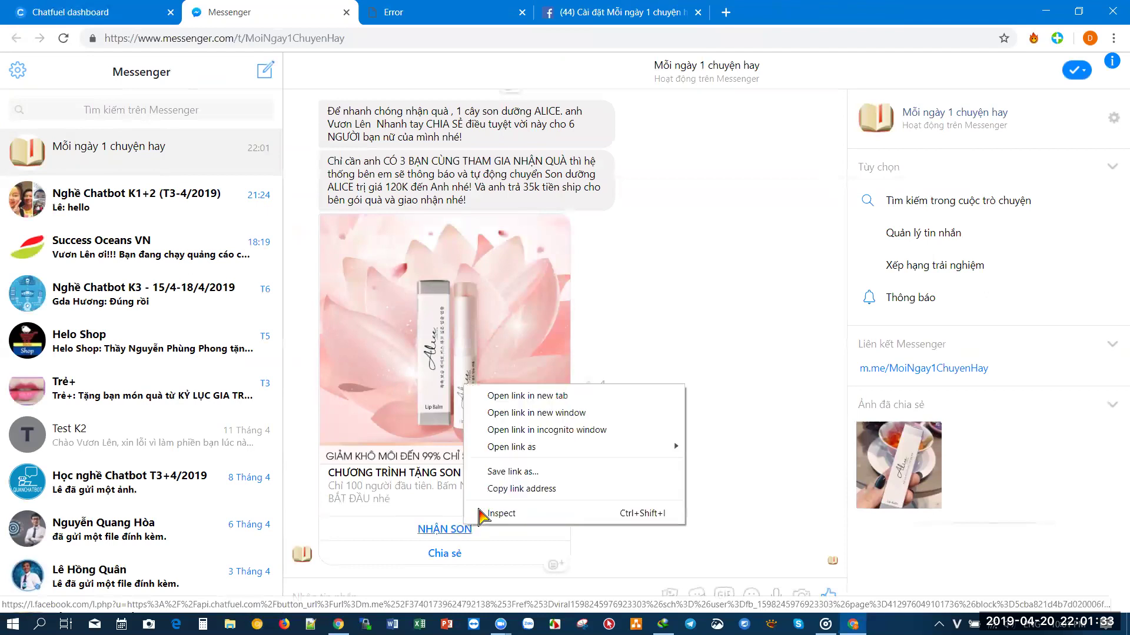
Copy the NHẬN SON button's redirect link and paste it into the error tab's address bar to inspect it.
click(505, 489)
click(464, 9)
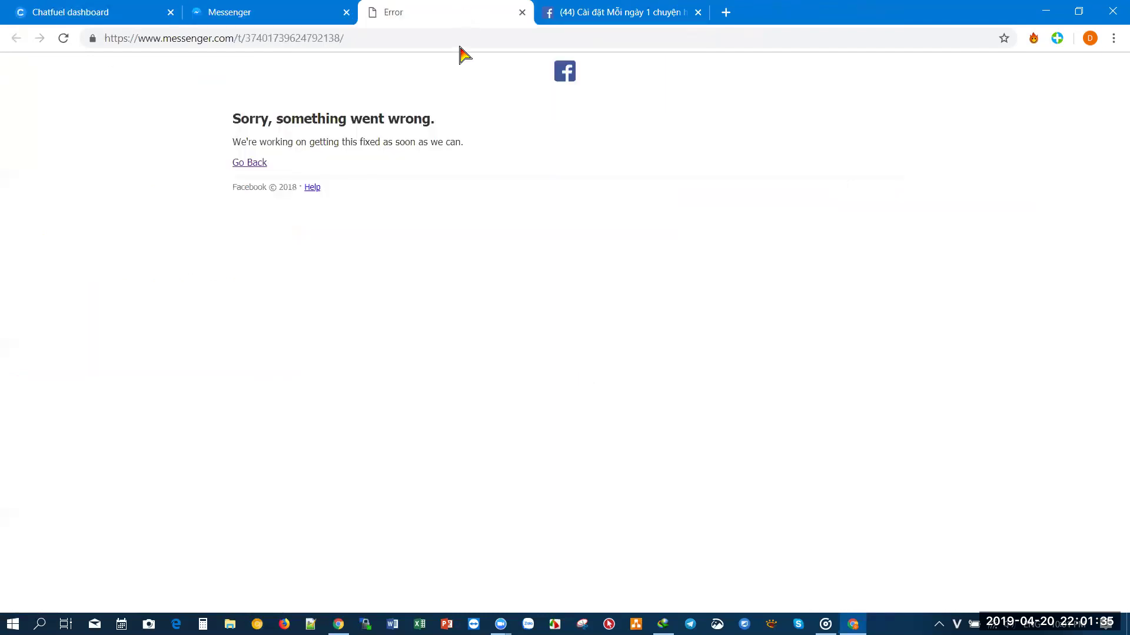
click(460, 46)
key(ctrl+v)
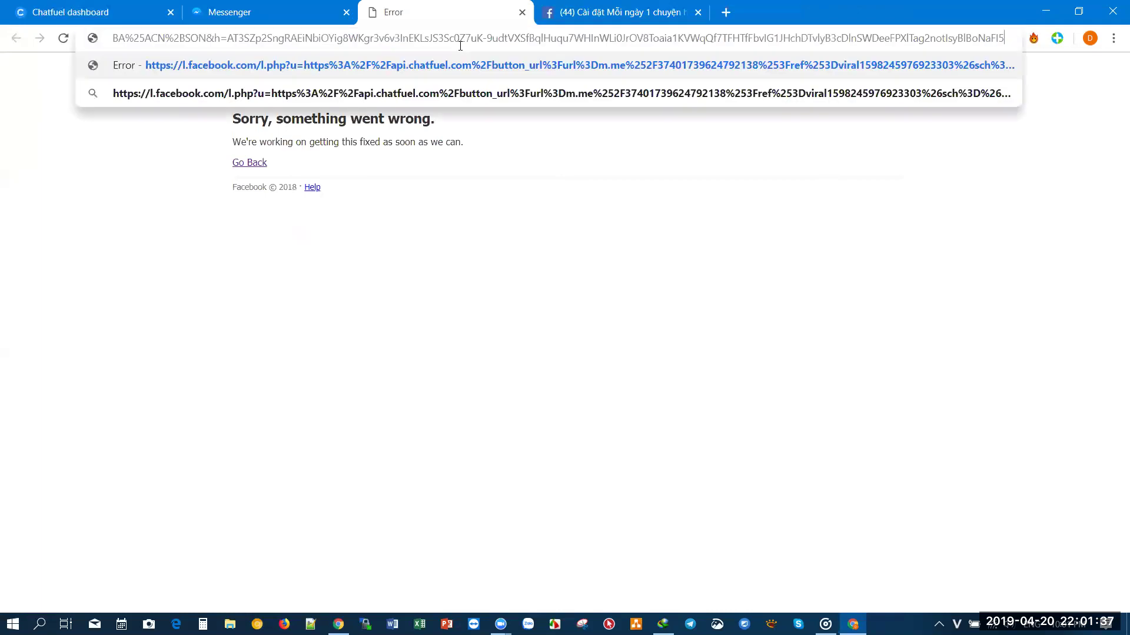
drag(255, 43, 52, 47)
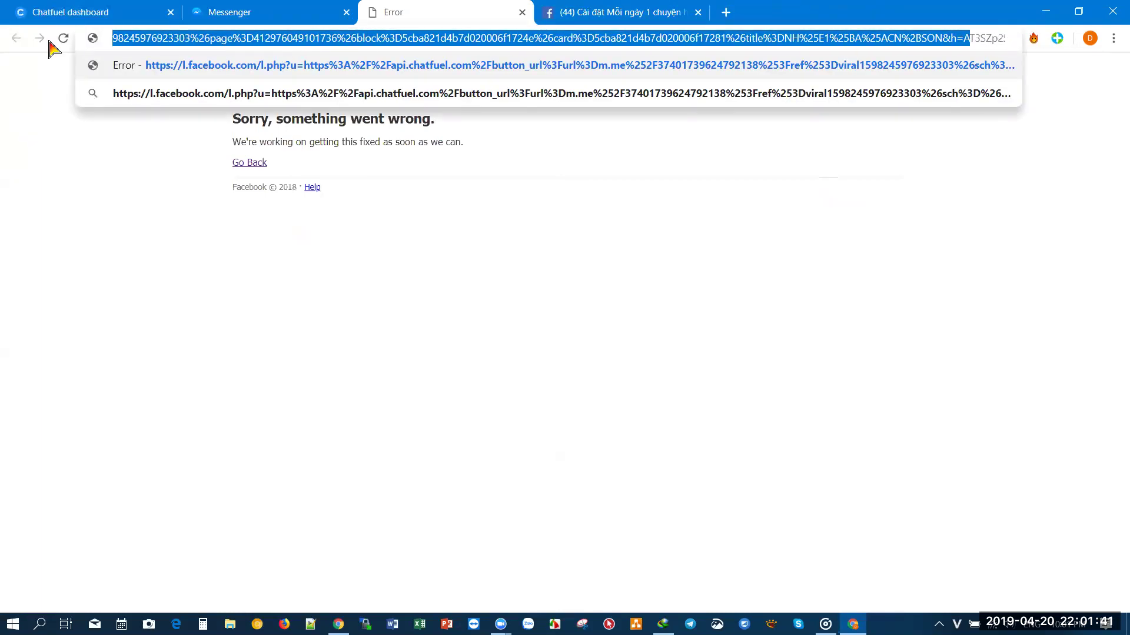
click(175, 44)
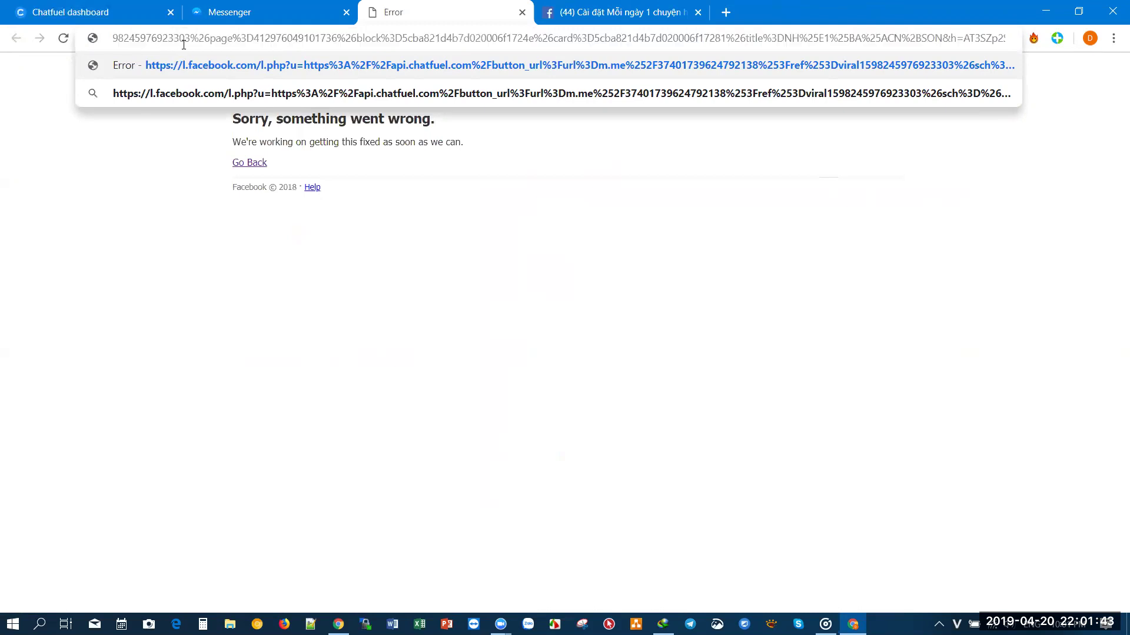
drag(188, 40, 2, 64)
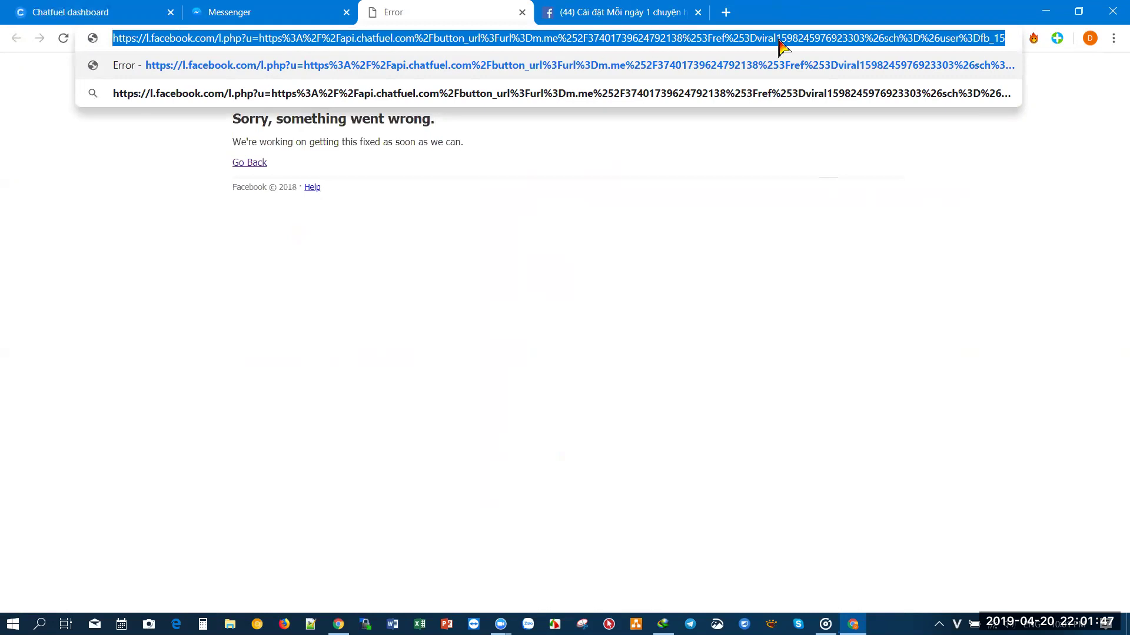
click(871, 38)
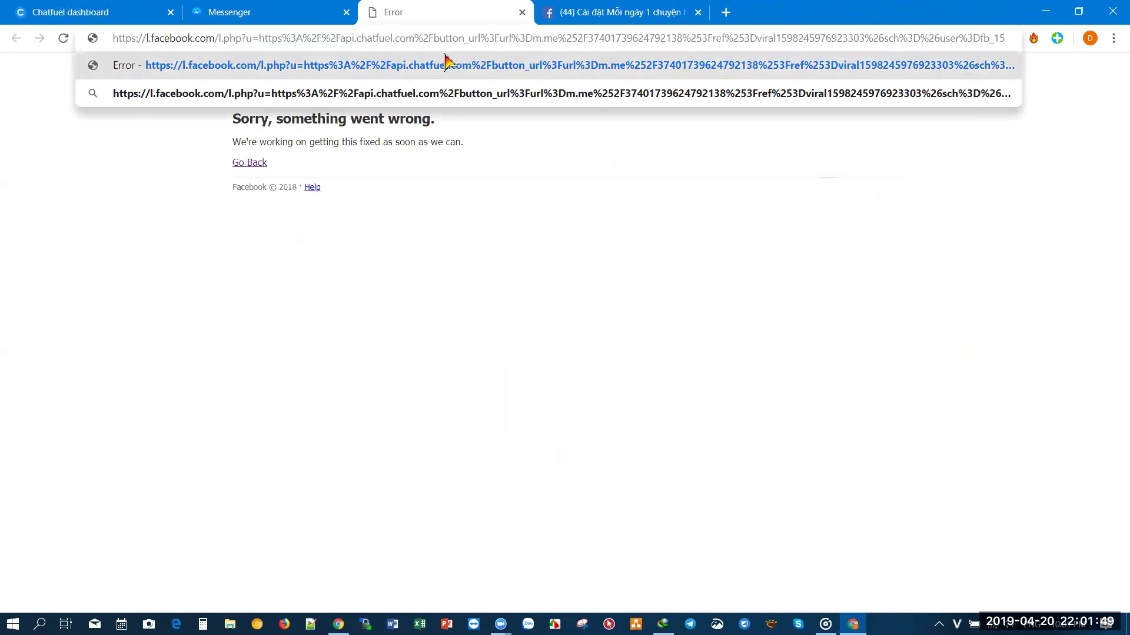
Close the error tab and start adding a new whitelisted domain in the Facebook page settings.
click(522, 12)
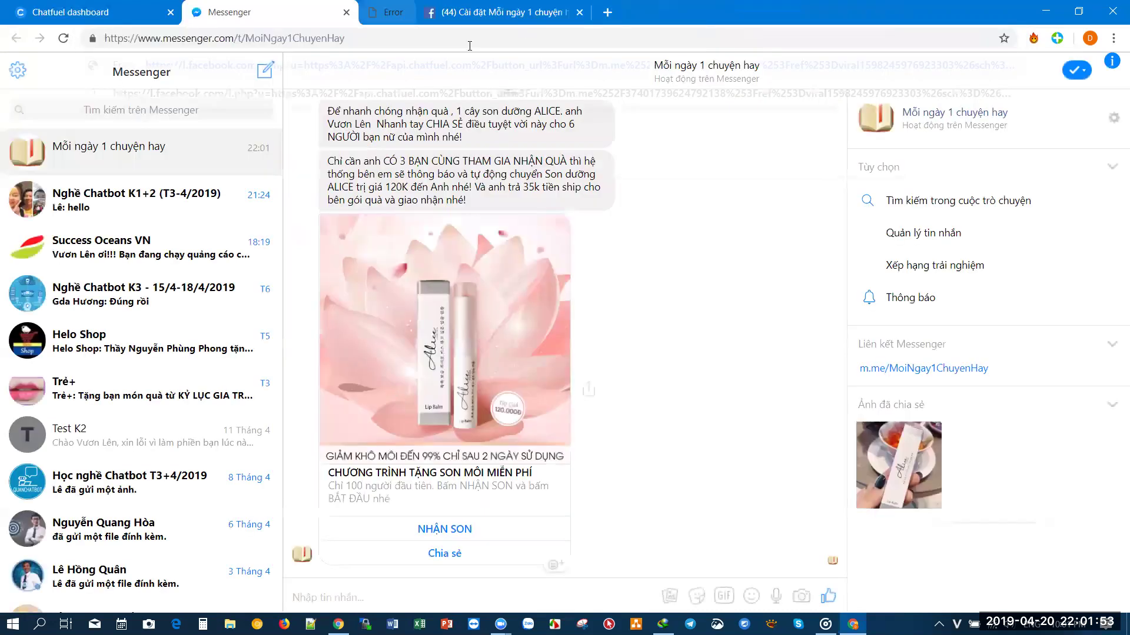
click(506, 12)
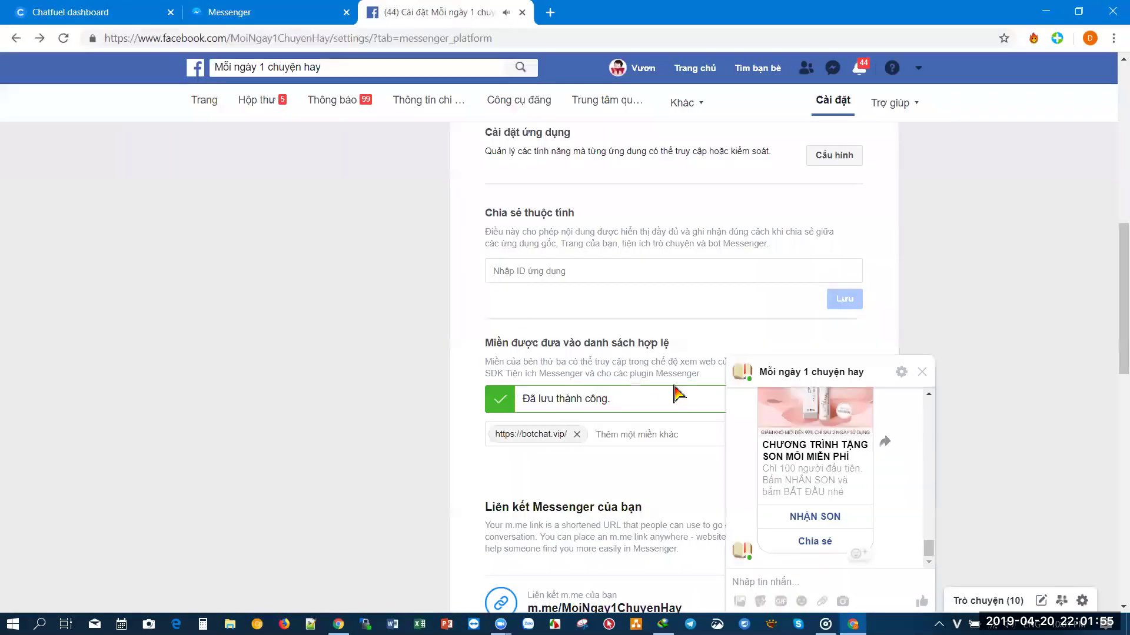
click(921, 372)
click(673, 433)
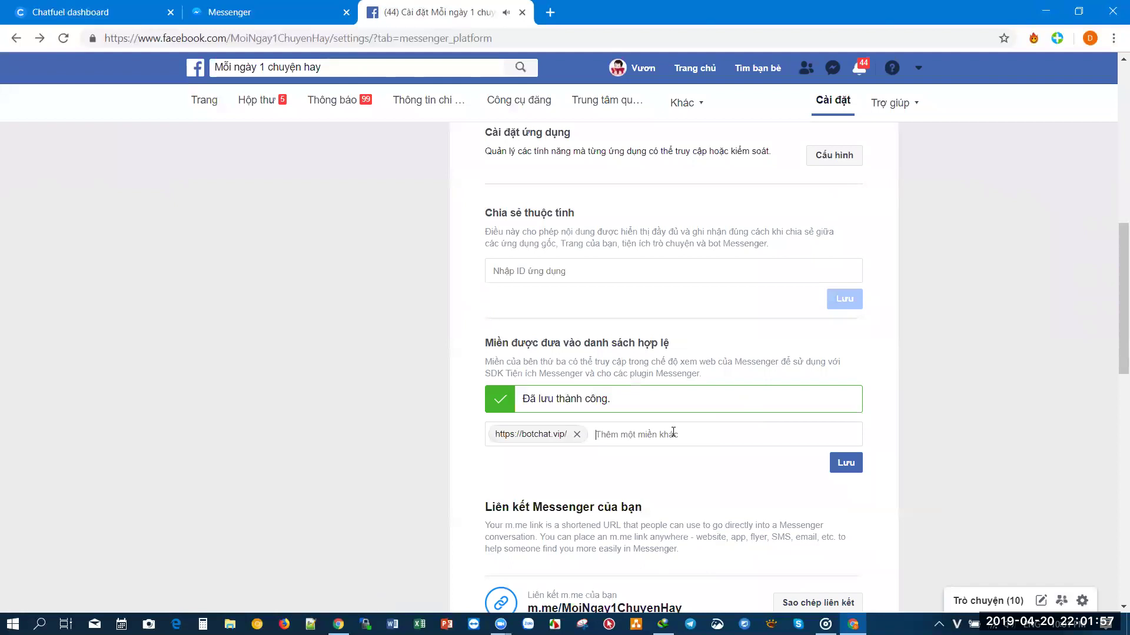
text(https://api)
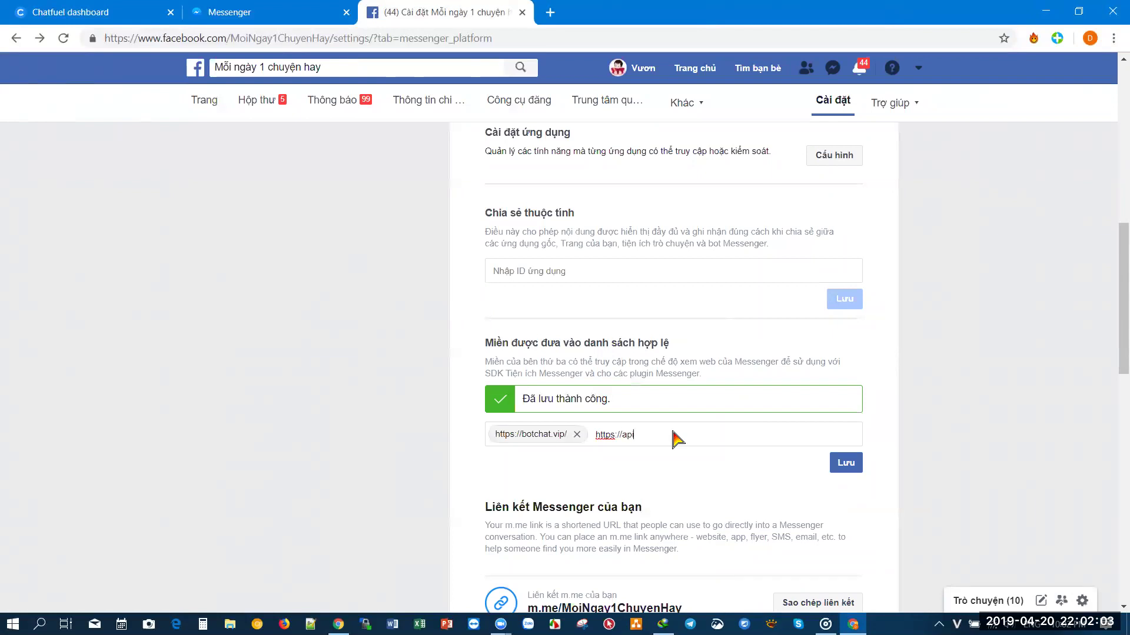
text(.chatfue .com)
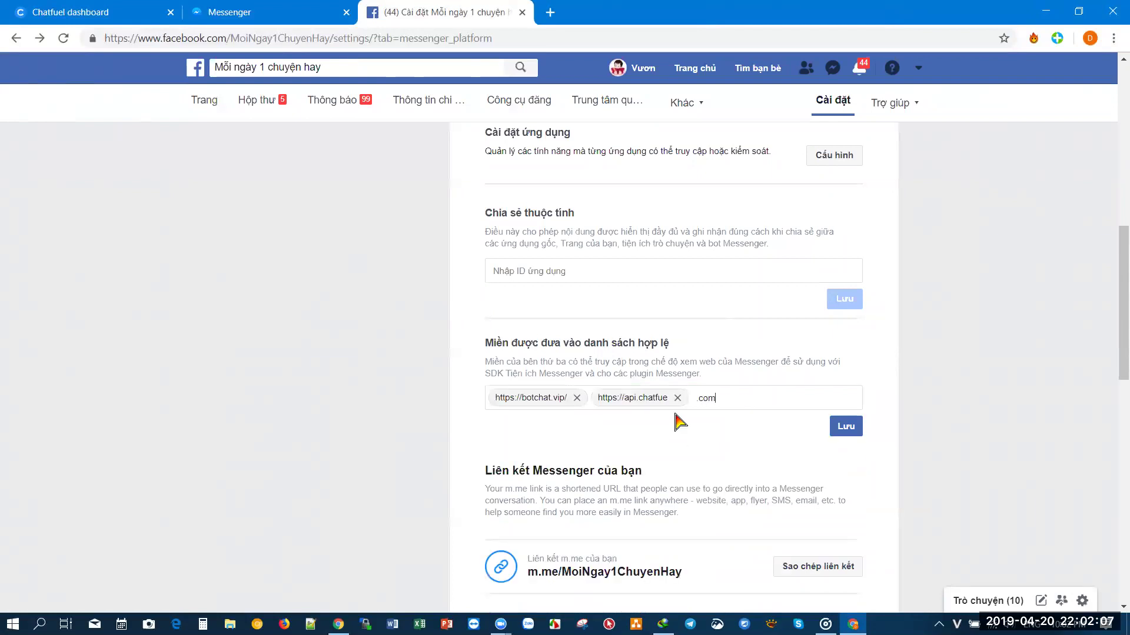
key(Return)
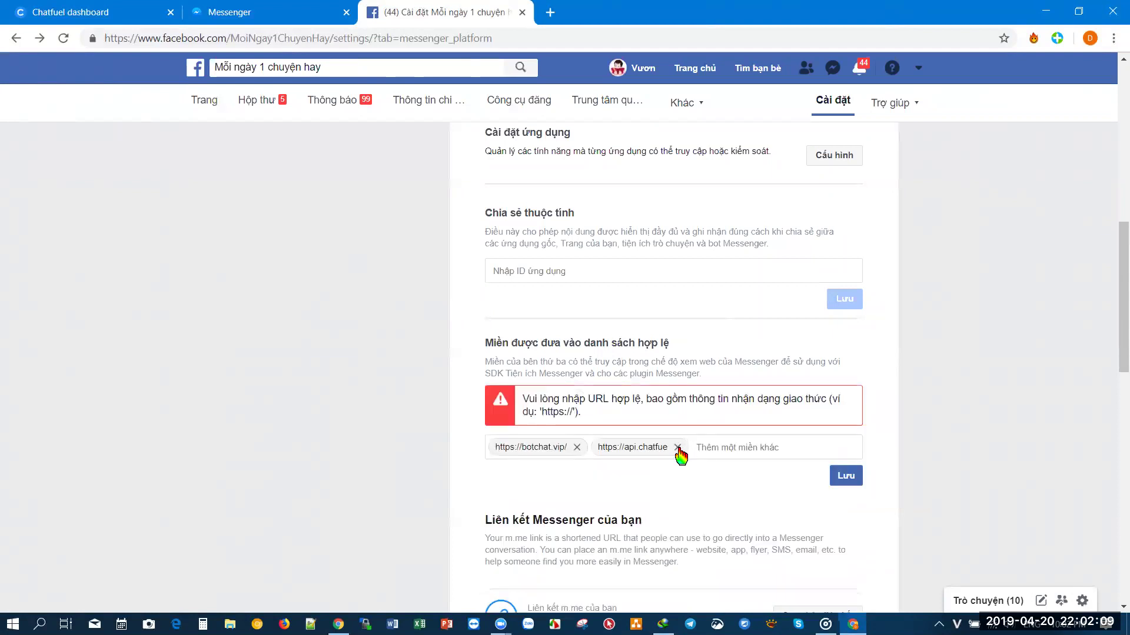
click(677, 448)
text(https://api.chatfuel.com/)
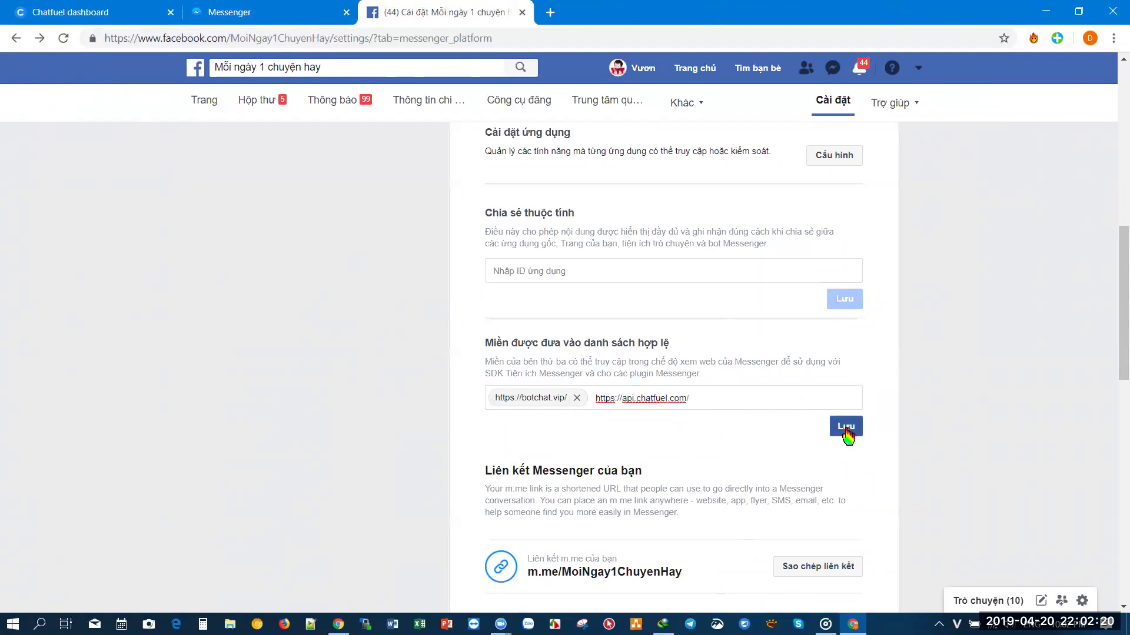
click(846, 428)
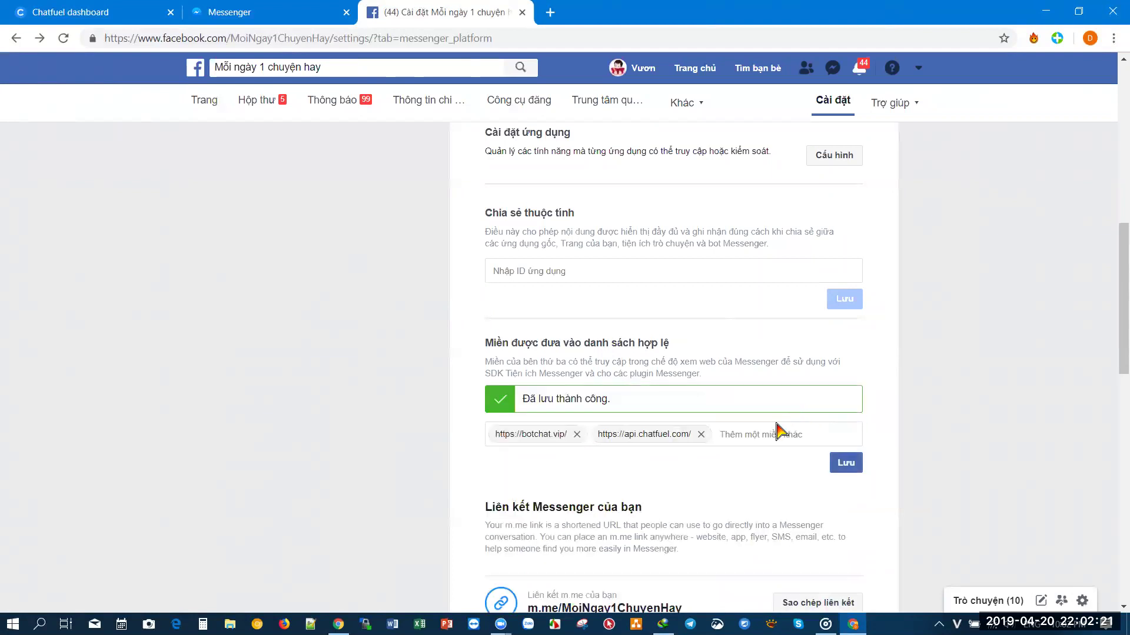
text(ht)
text(tps://m.me/)
click(847, 463)
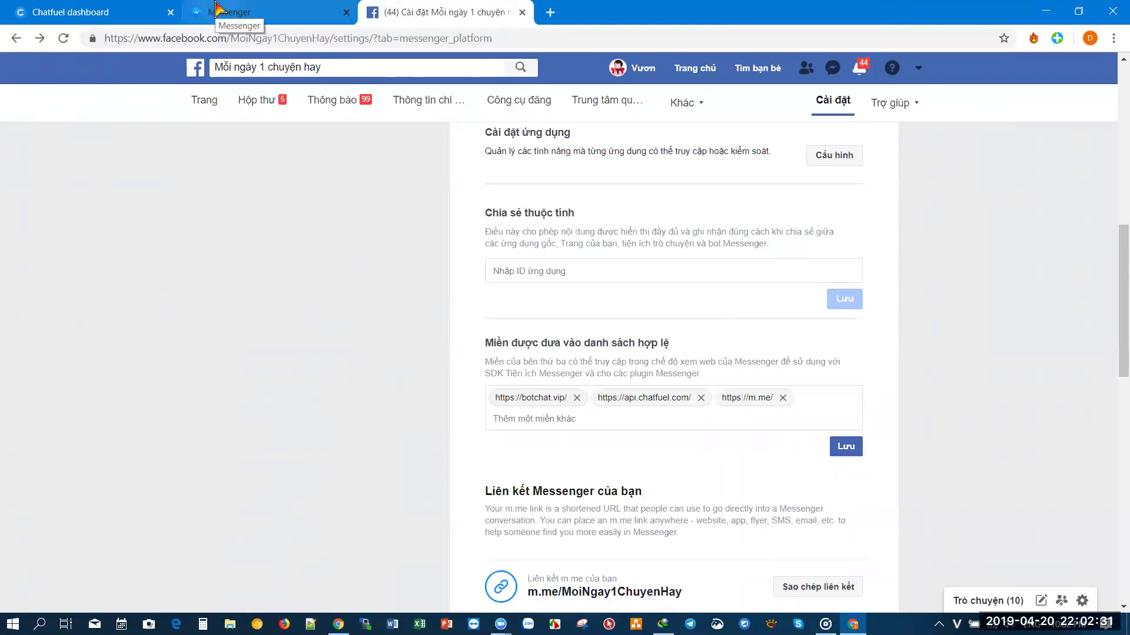
click(522, 11)
Open the bot's m.me referral link in Messenger.
click(88, 12)
click(329, 16)
click(346, 12)
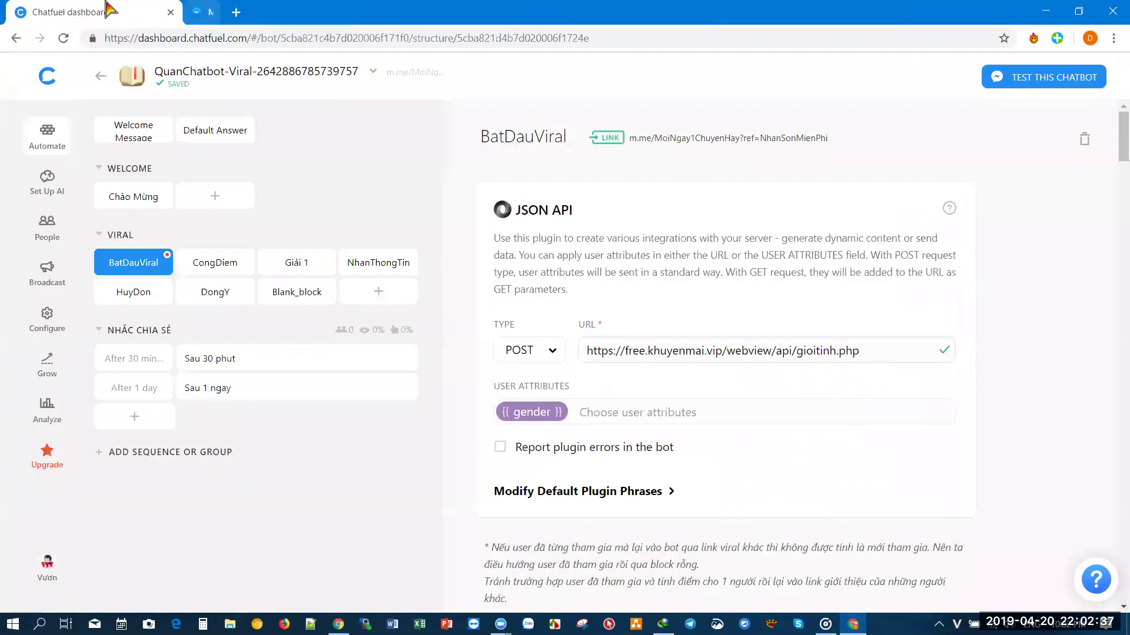
click(783, 138)
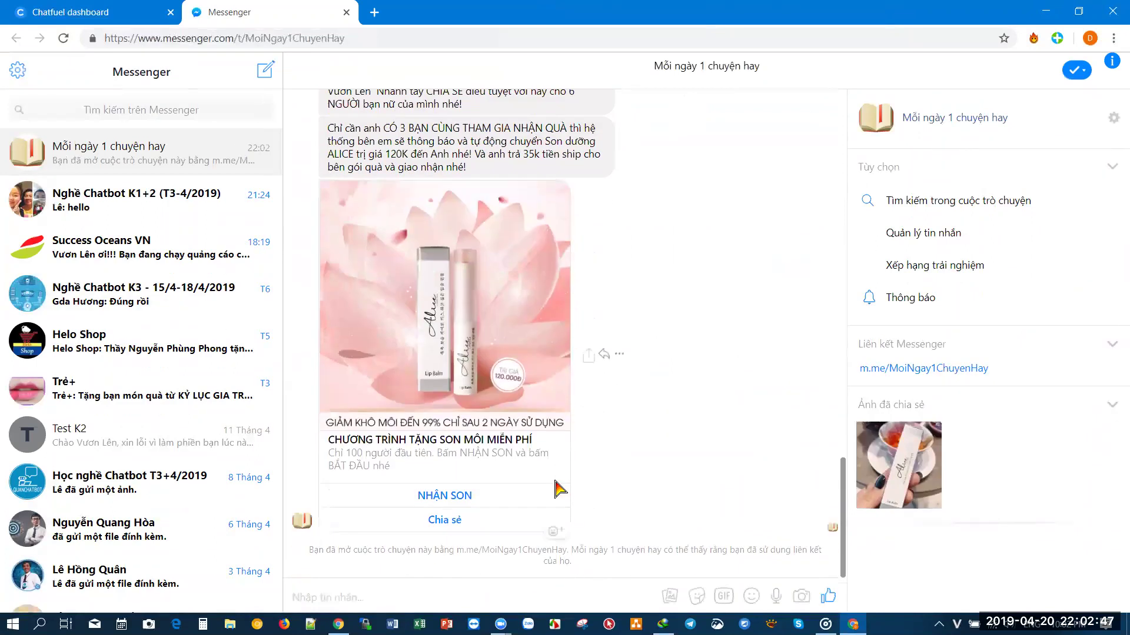
drag(428, 550, 658, 574)
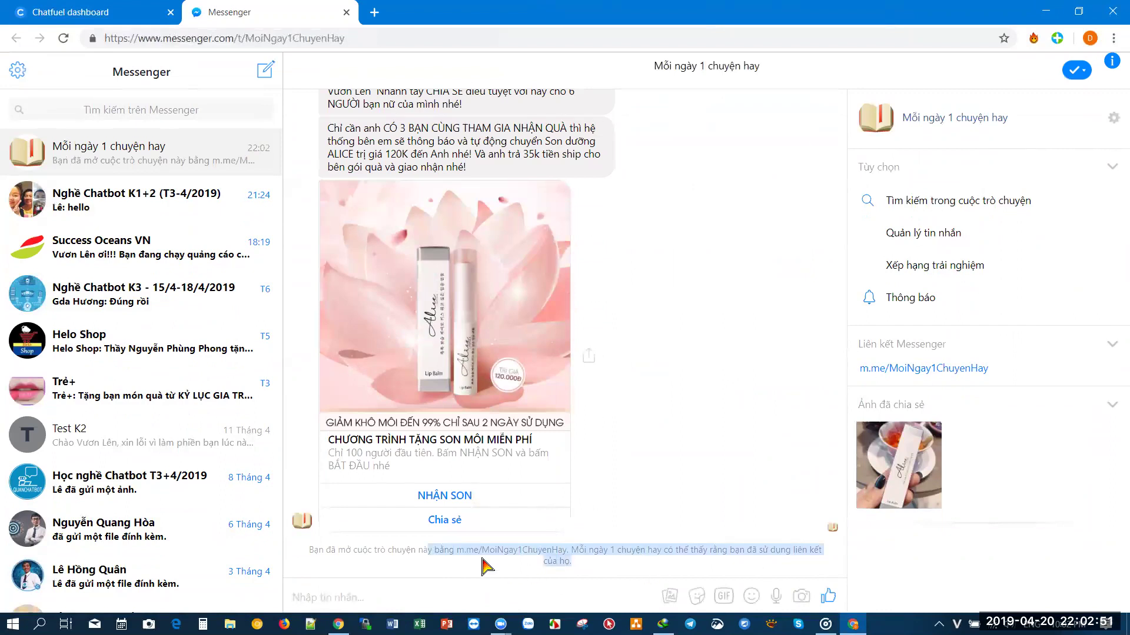
click(326, 549)
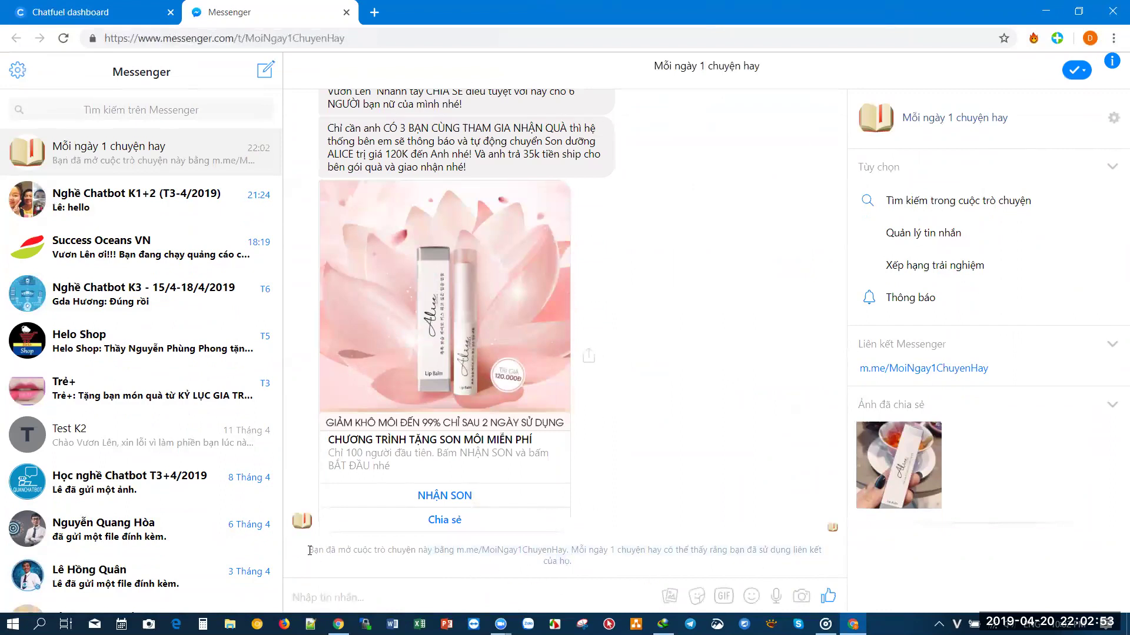
drag(327, 550, 436, 551)
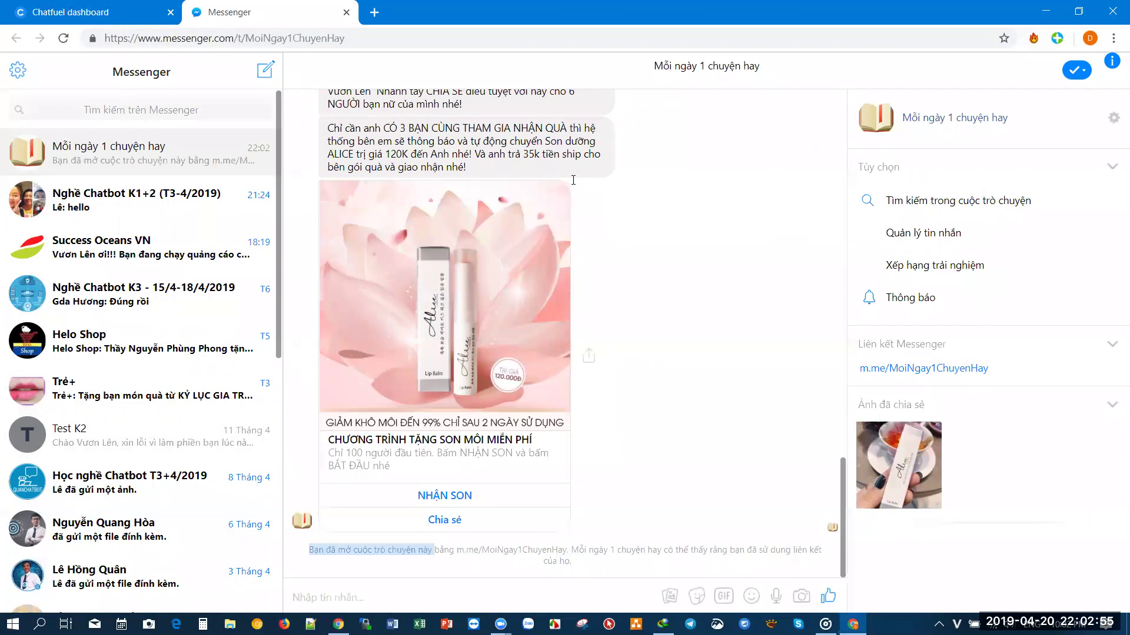
Delete the conversation with Mỗi ngày 1 chuyện hay and close the Messenger tab.
click(1113, 118)
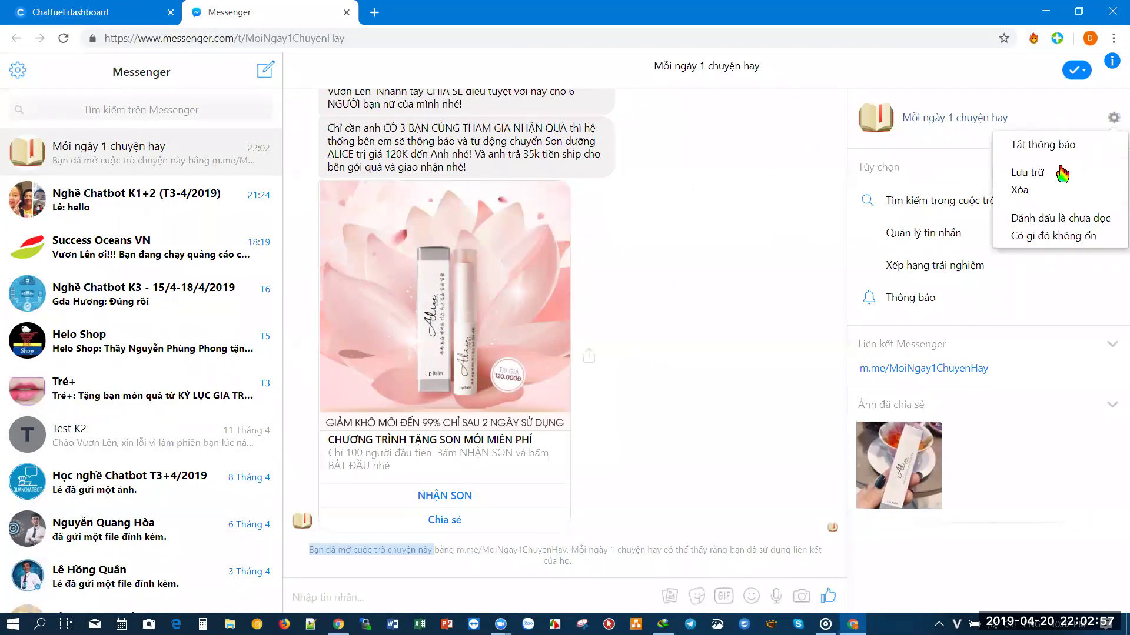
click(1054, 196)
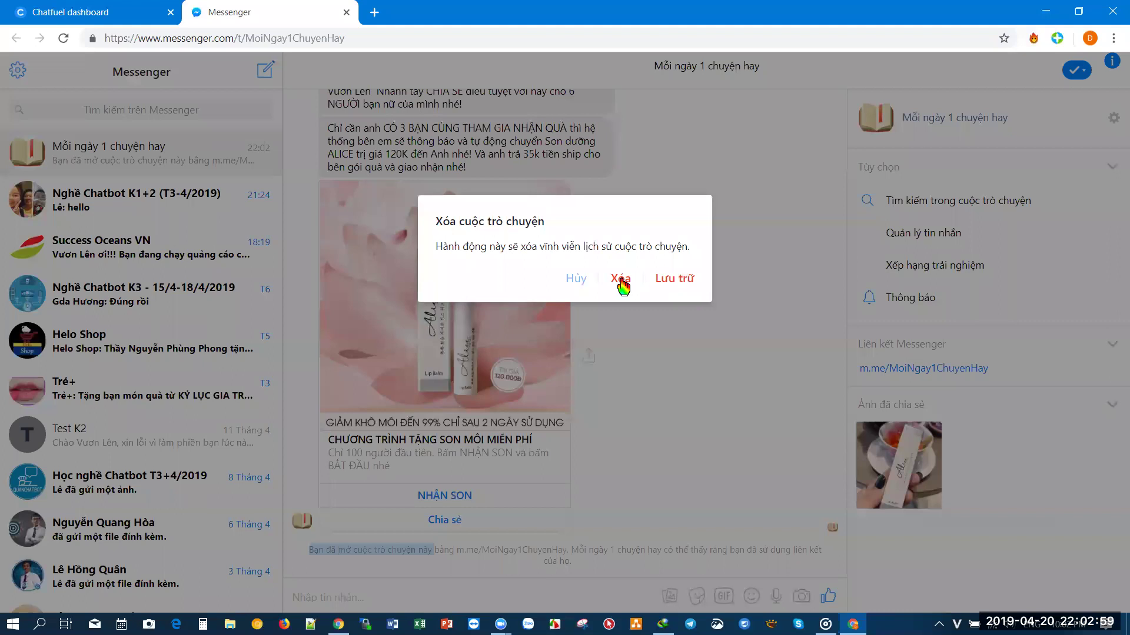
click(621, 351)
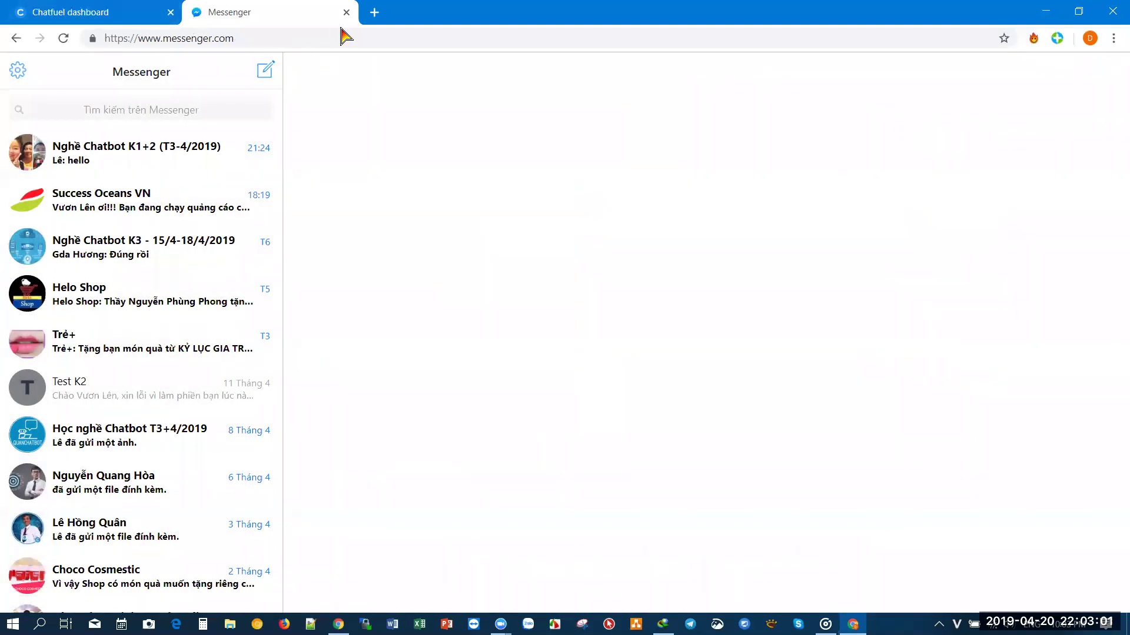
click(345, 14)
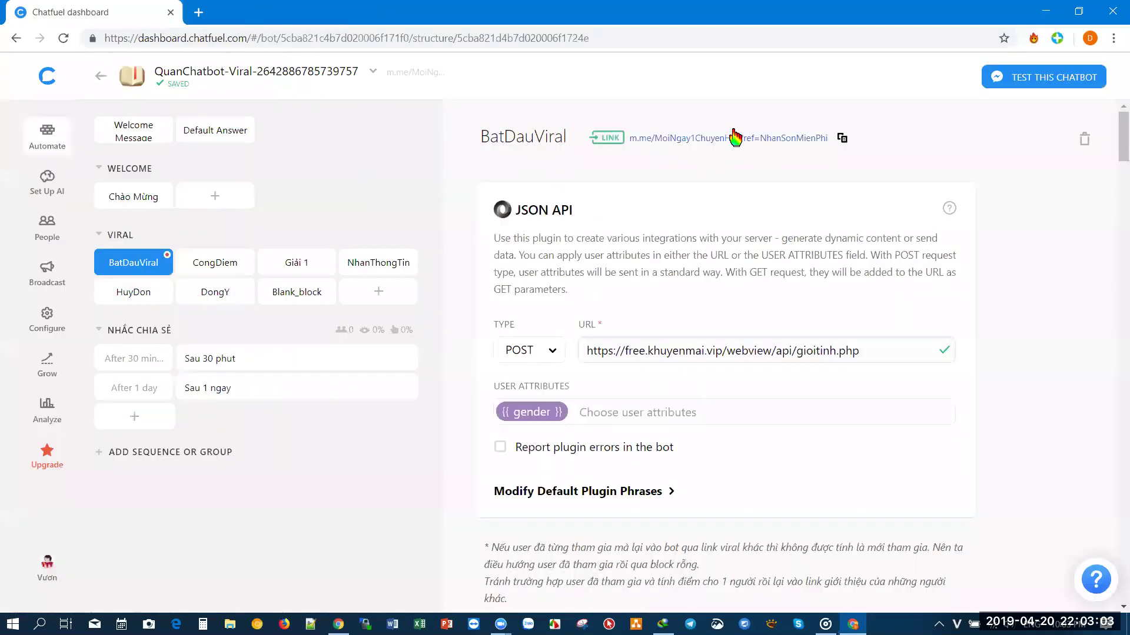
Reopen the m.me referral link, press Bắt đầu to restart the chat, then reload the Chatfuel editor.
click(735, 140)
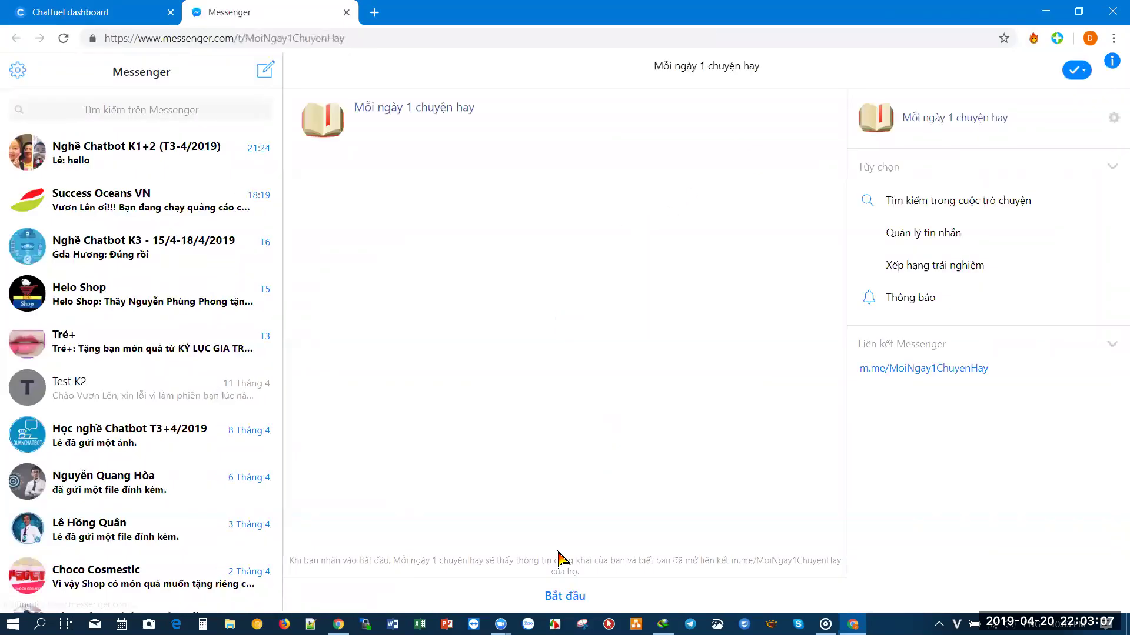
click(569, 602)
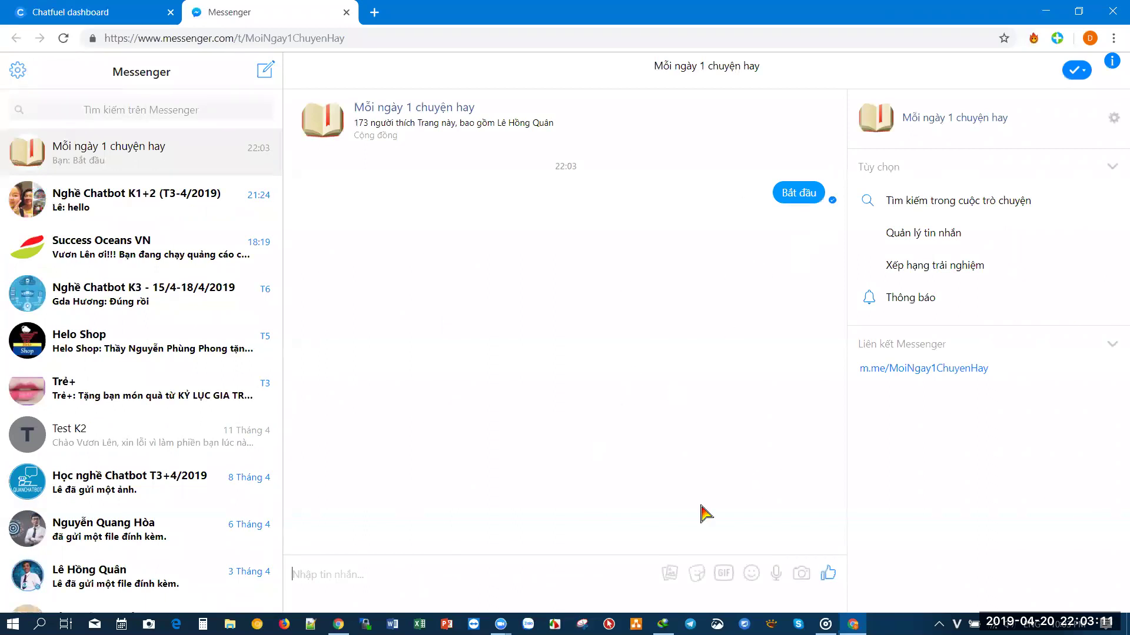
click(79, 9)
scroll(900, 350, down, 5)
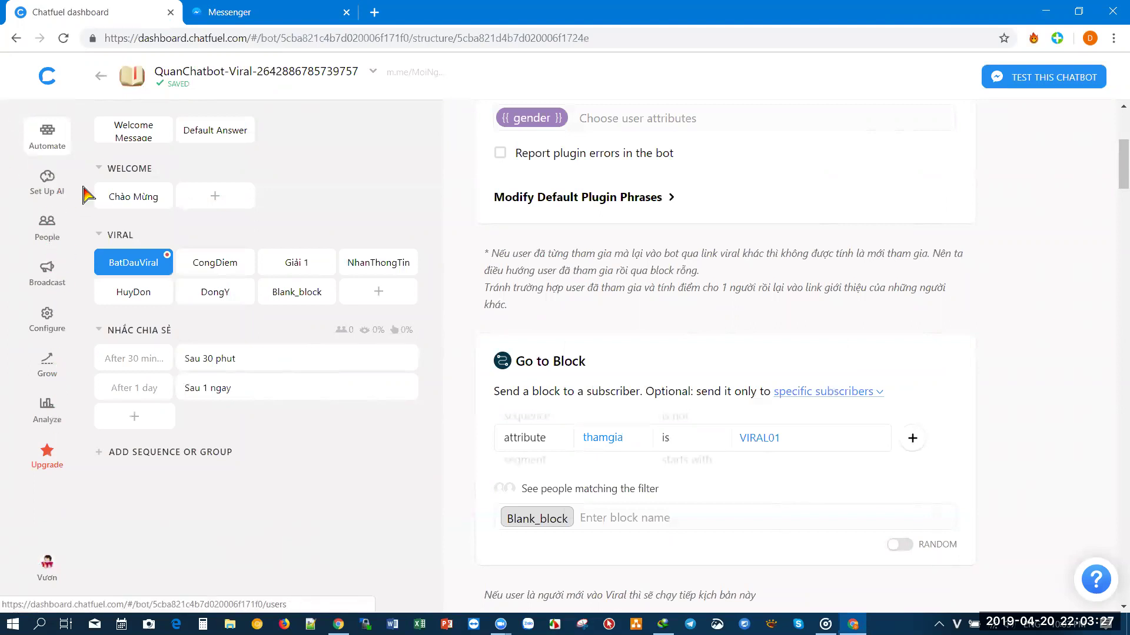
click(290, 45)
key(Return)
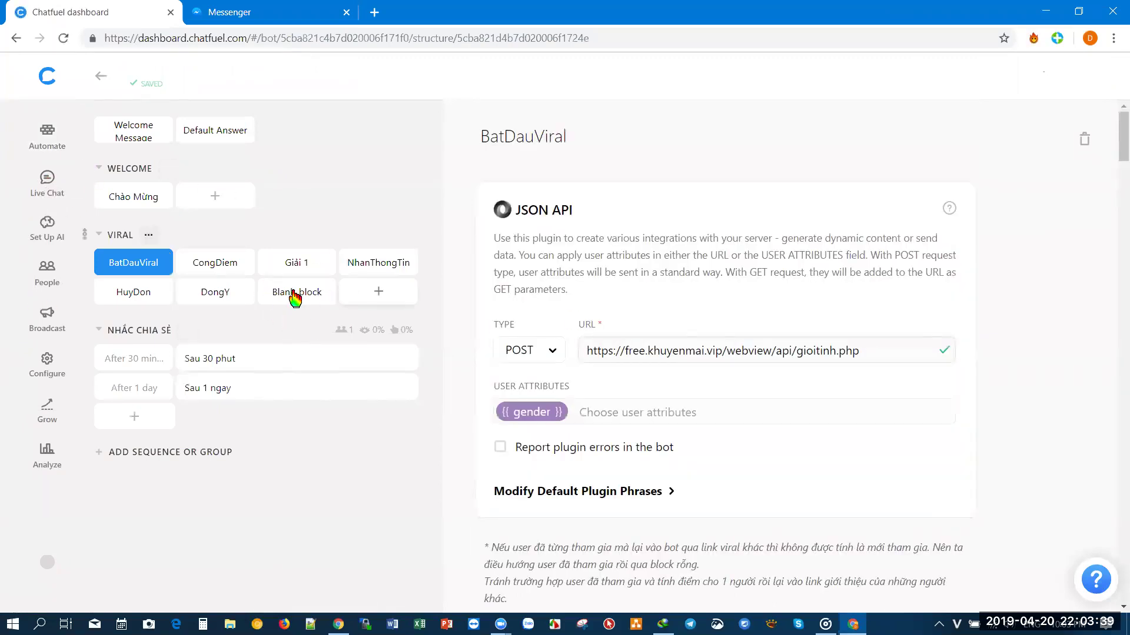
Open Live Chat, cycle the status filter through Bot Only, Closed and Active, then return to the Dashboard.
click(46, 193)
click(115, 134)
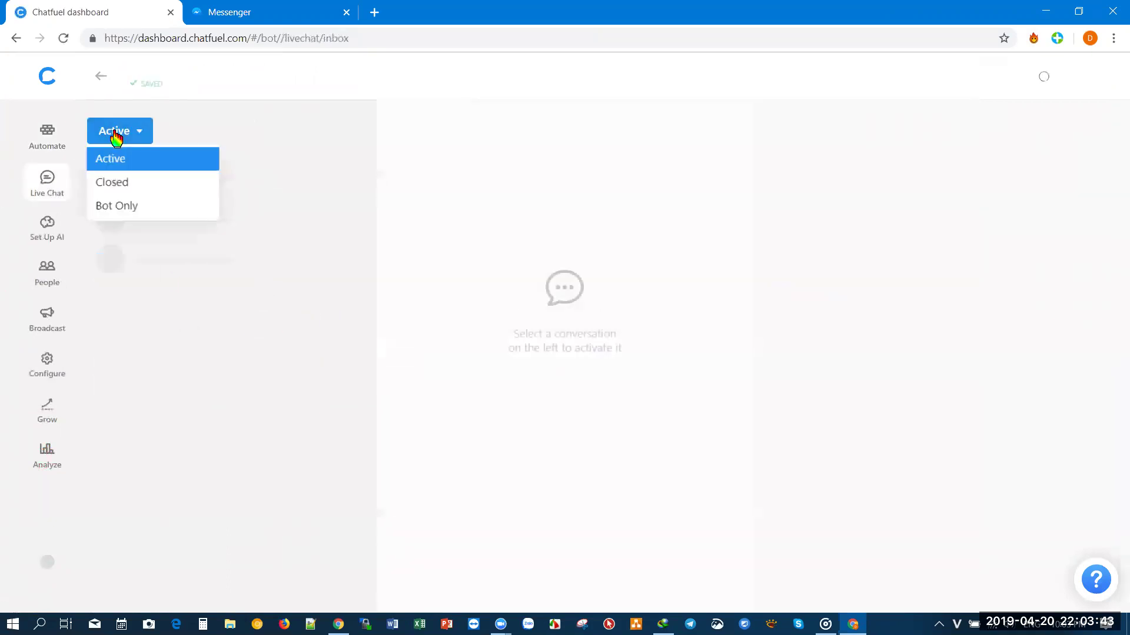
click(123, 206)
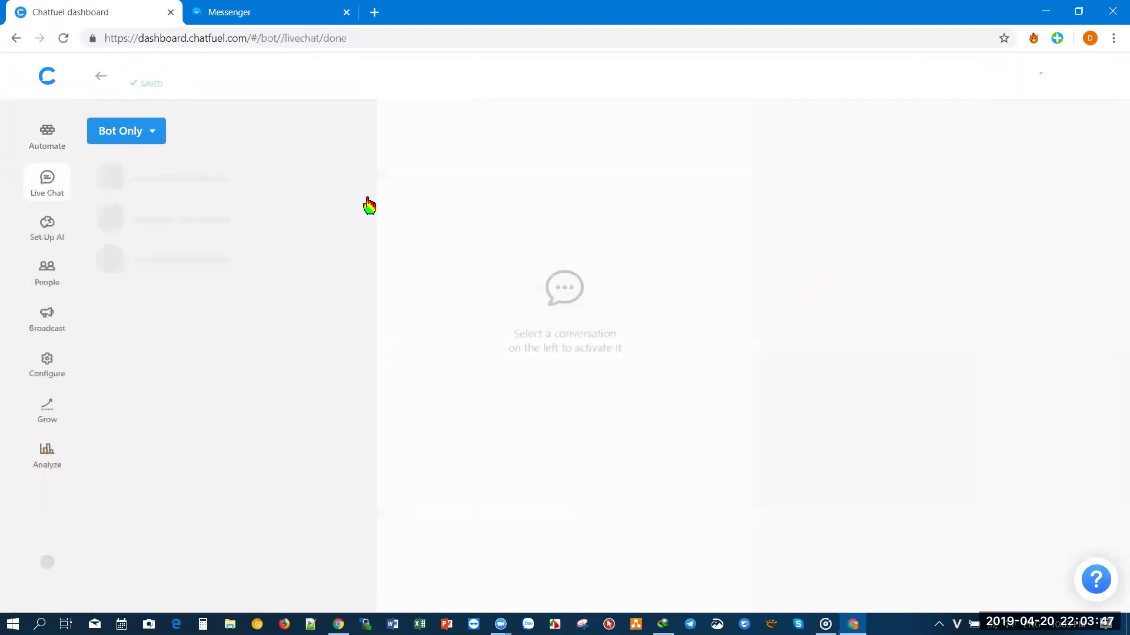
click(125, 133)
click(125, 133)
click(120, 131)
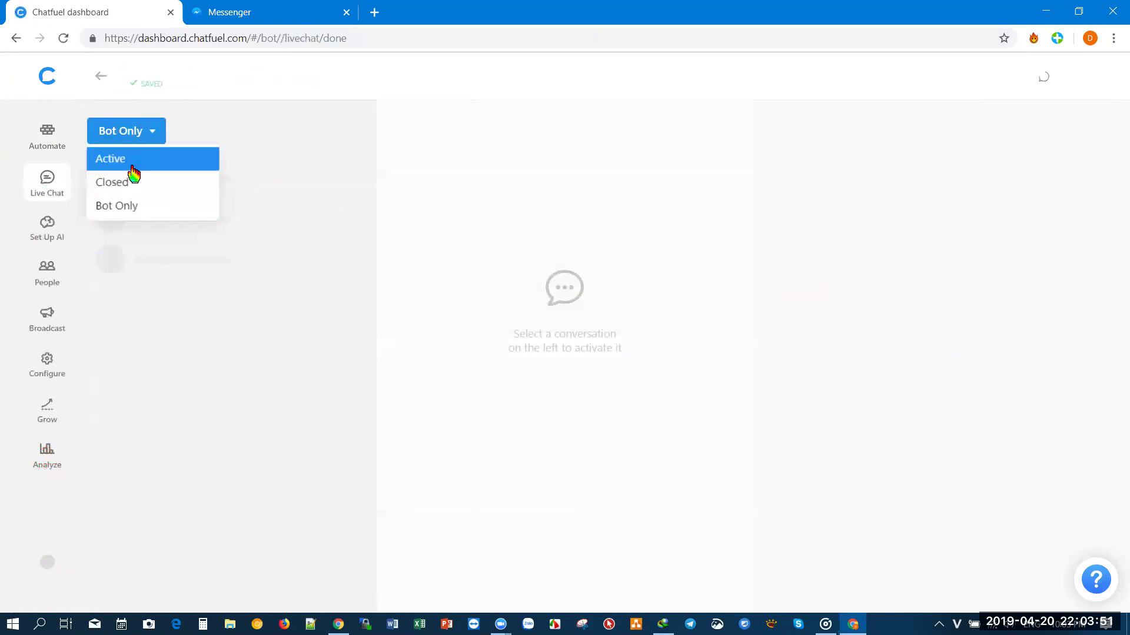
click(134, 179)
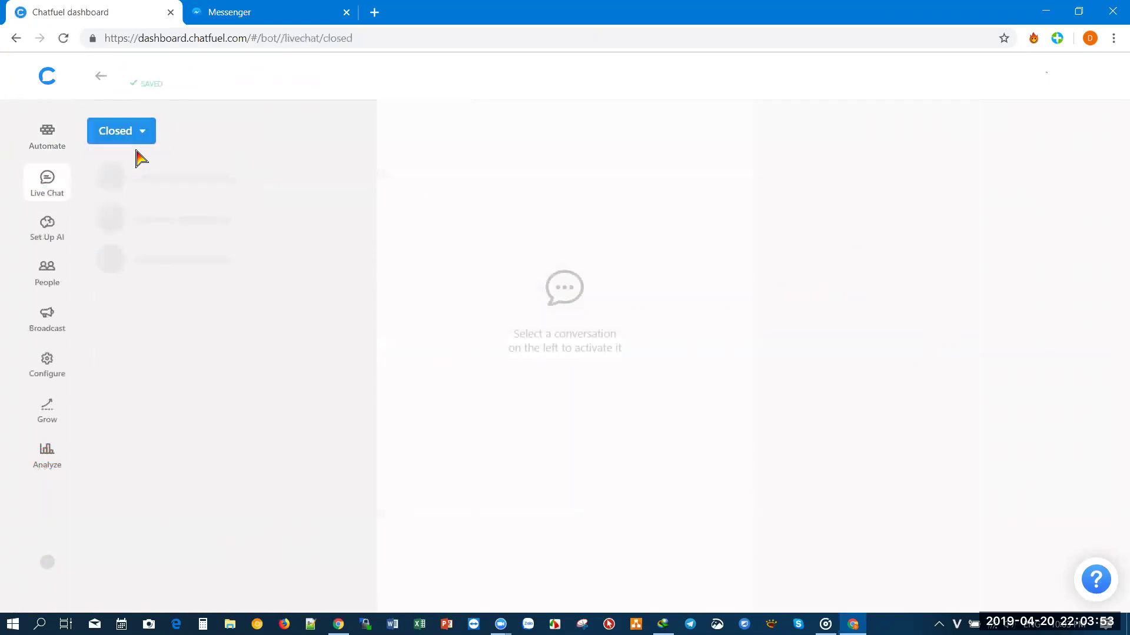
click(136, 143)
click(144, 160)
click(129, 142)
click(141, 212)
click(51, 85)
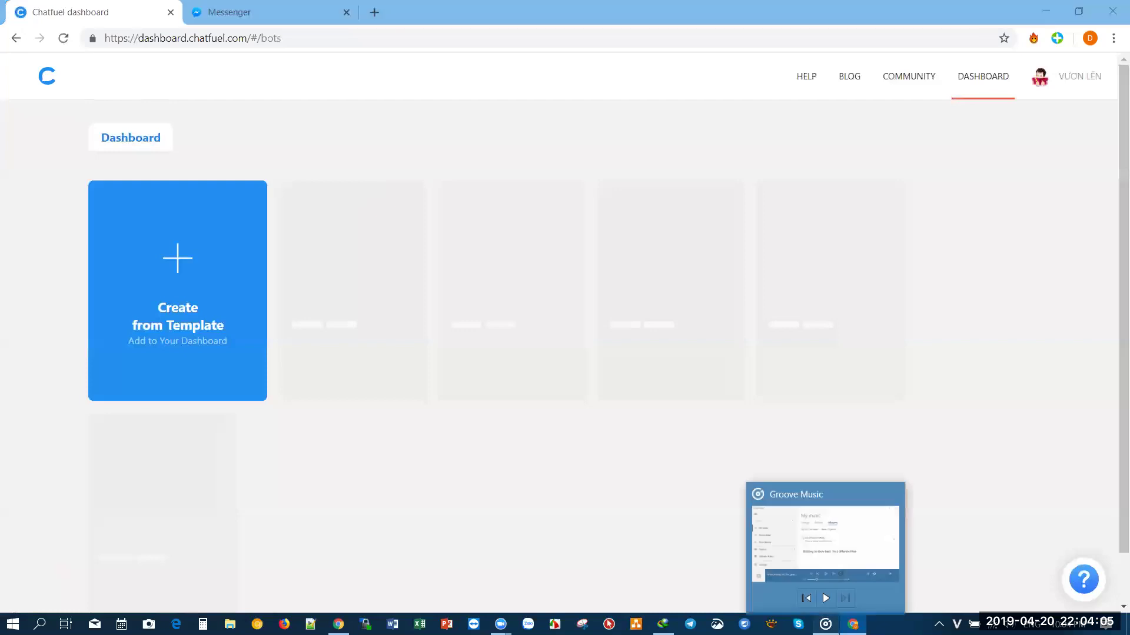
Start music playback in Groove Music and minimize the player.
click(825, 624)
click(537, 397)
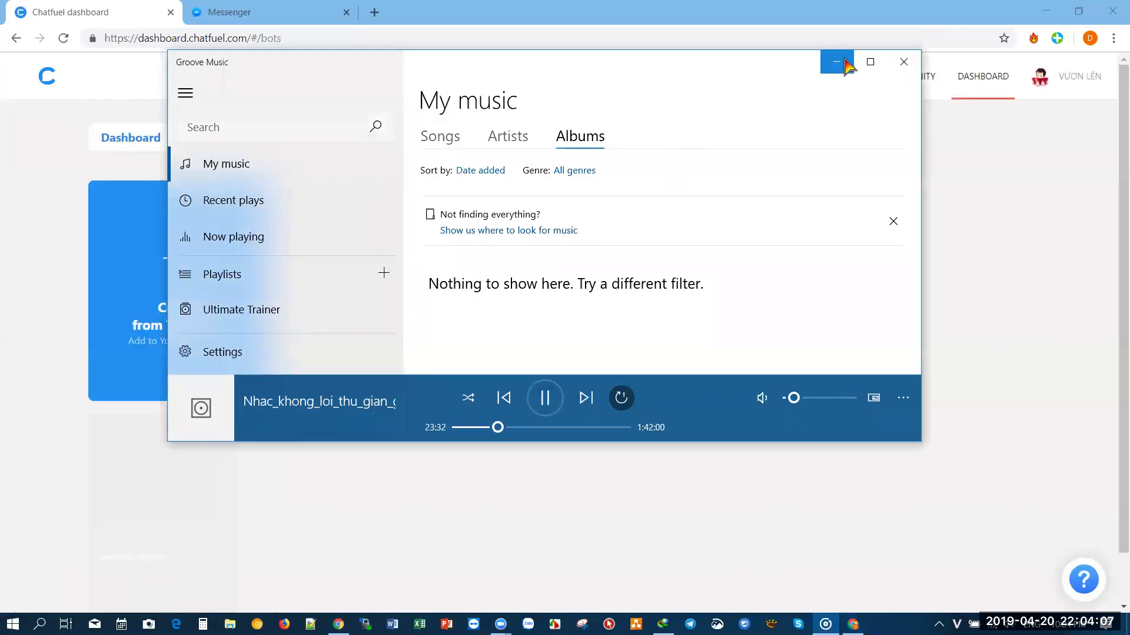
click(836, 61)
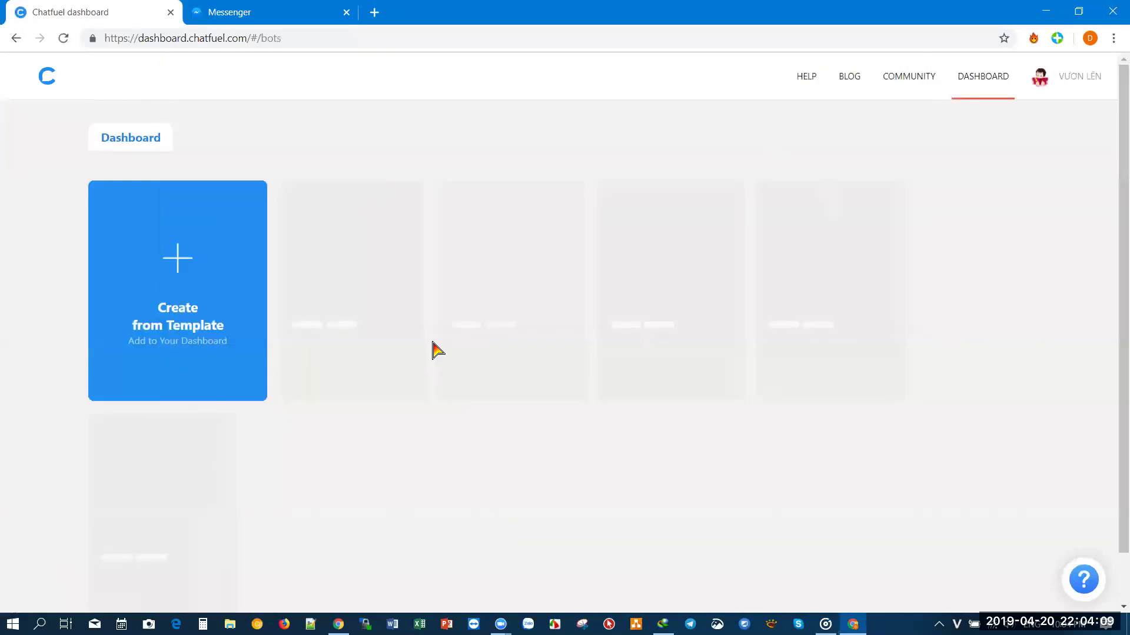
Navigate back through the browser history to the bot's block editor showing the CongDiem block.
click(299, 38)
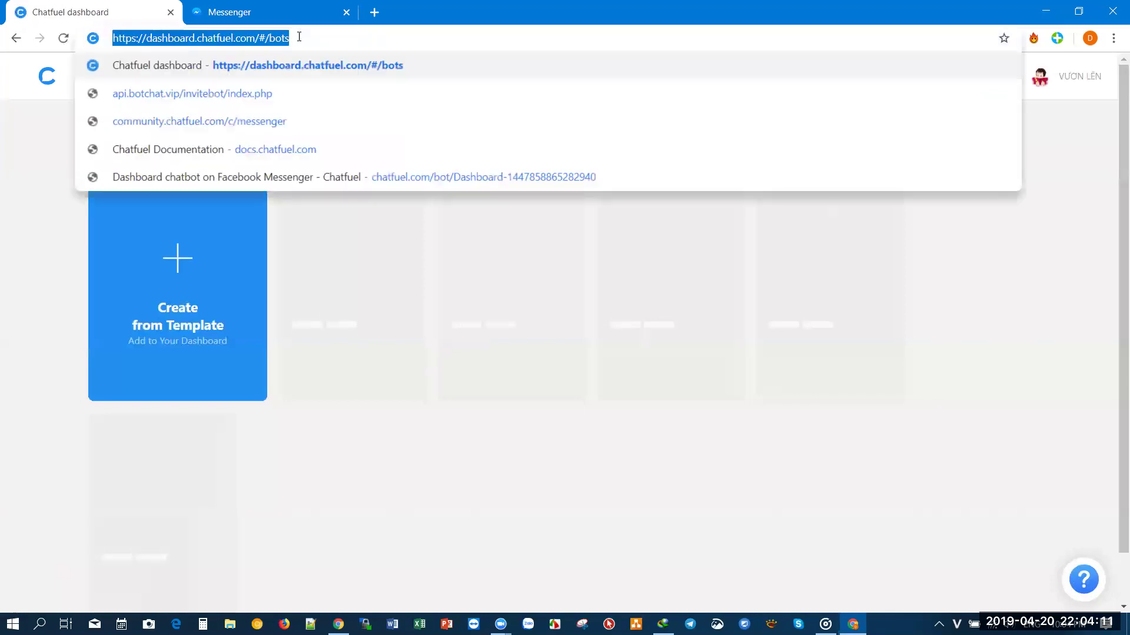
right_click(15, 39)
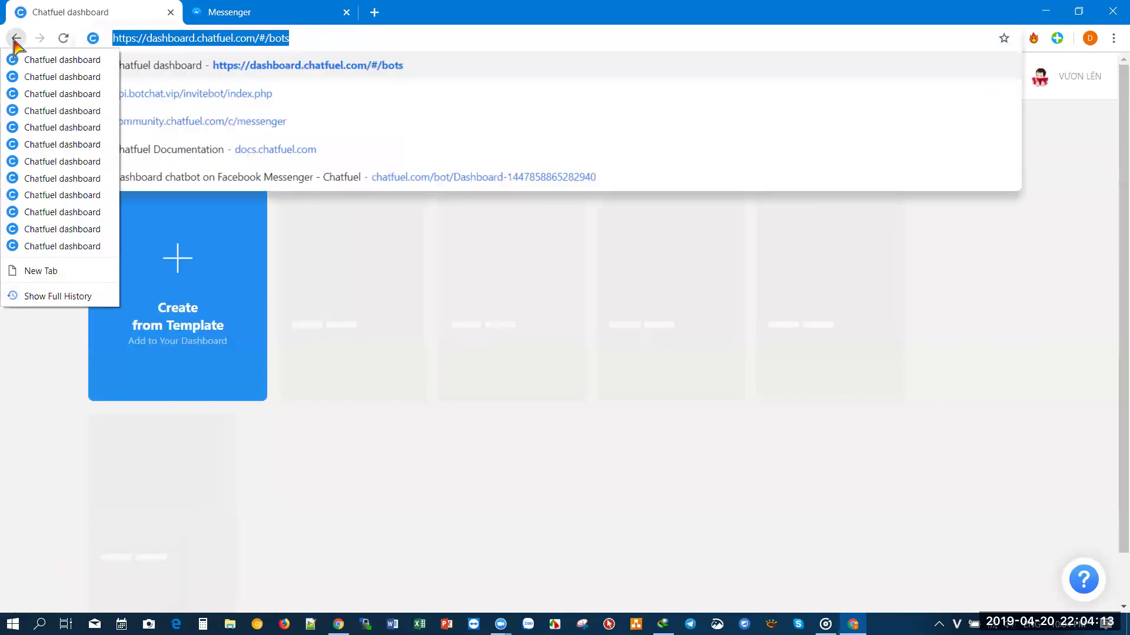
click(30, 83)
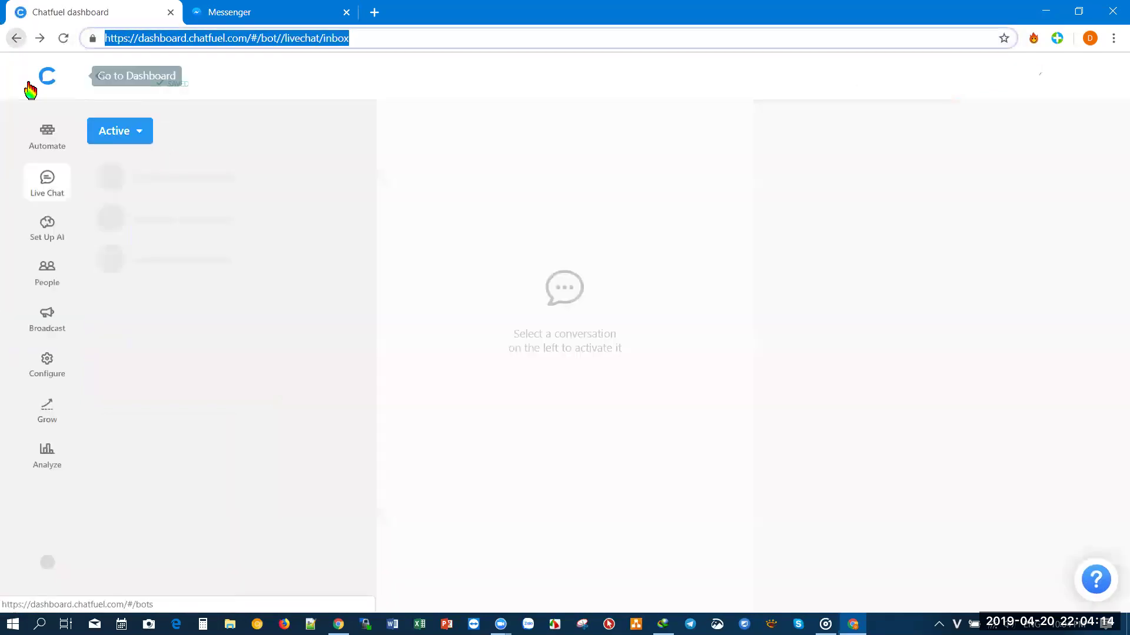
right_click(17, 40)
click(23, 61)
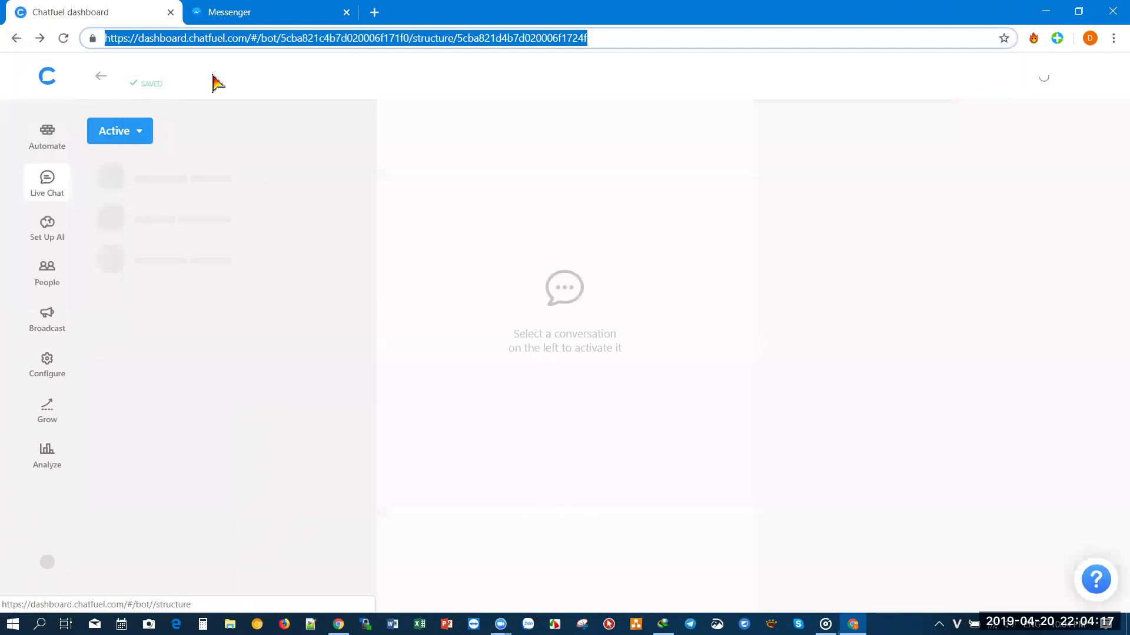
click(587, 46)
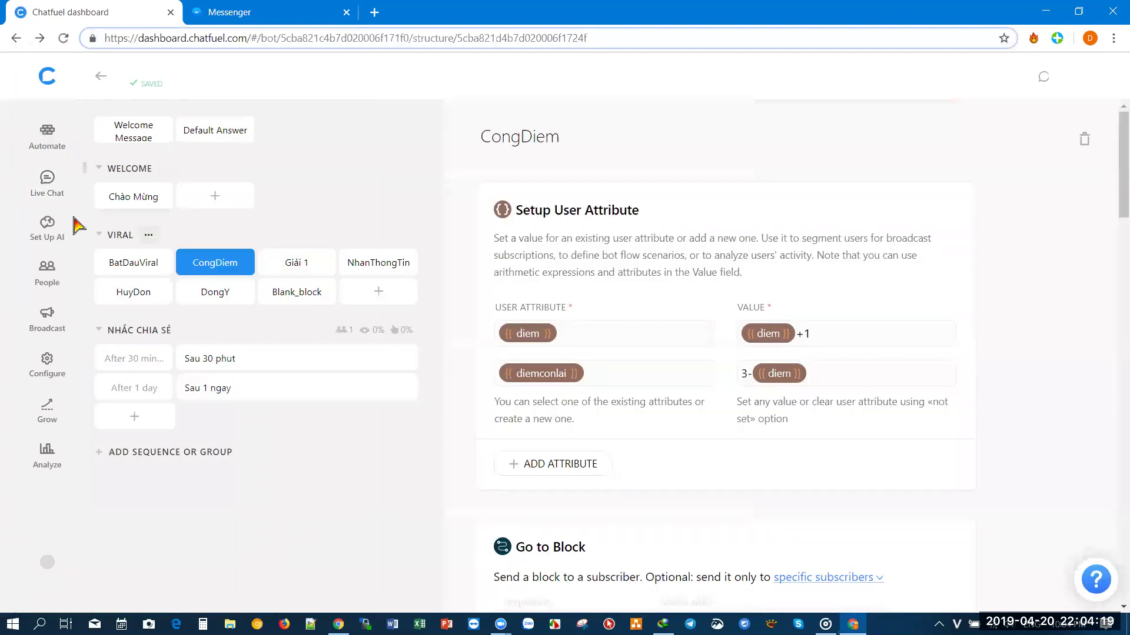
Open Live Chat in a new tab, then close it and return to the bot editor.
right_click(43, 190)
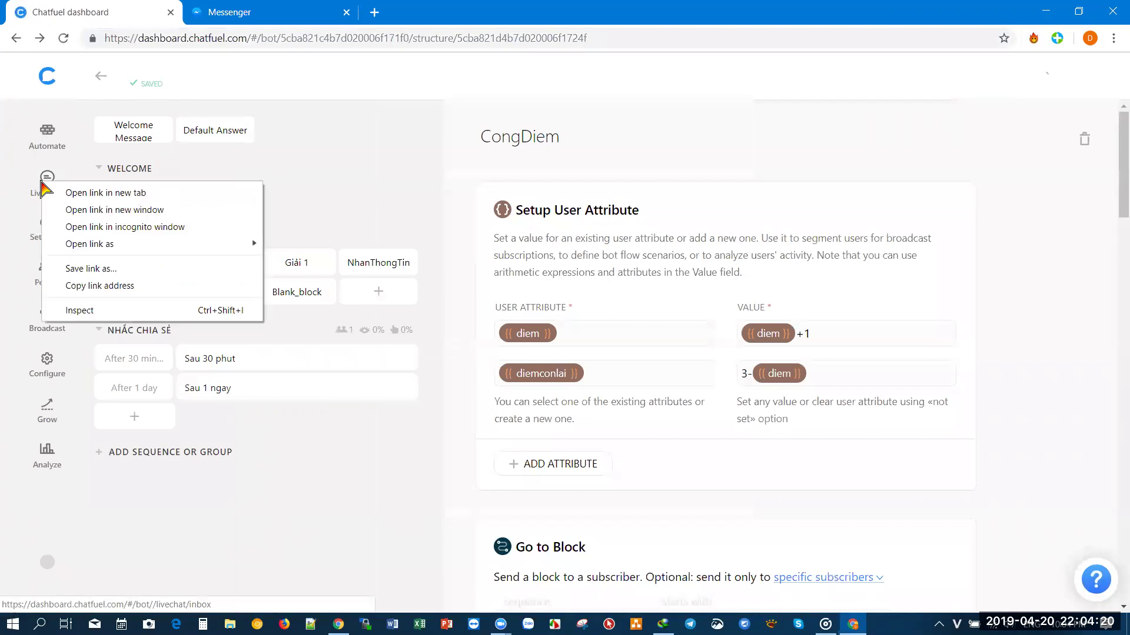
click(70, 190)
click(447, 12)
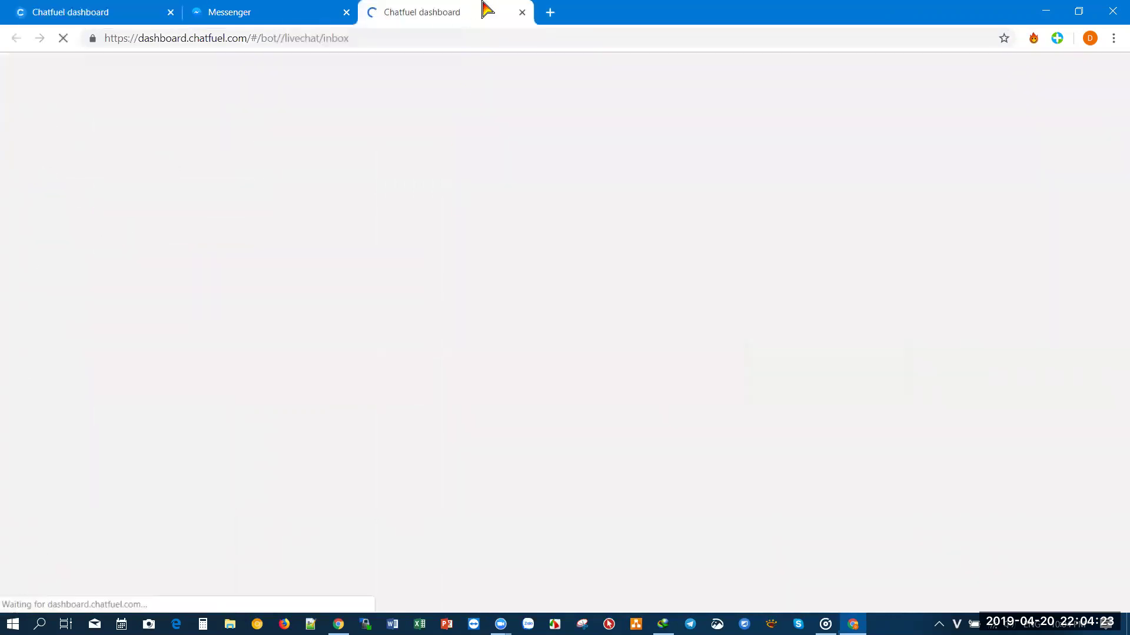
click(522, 12)
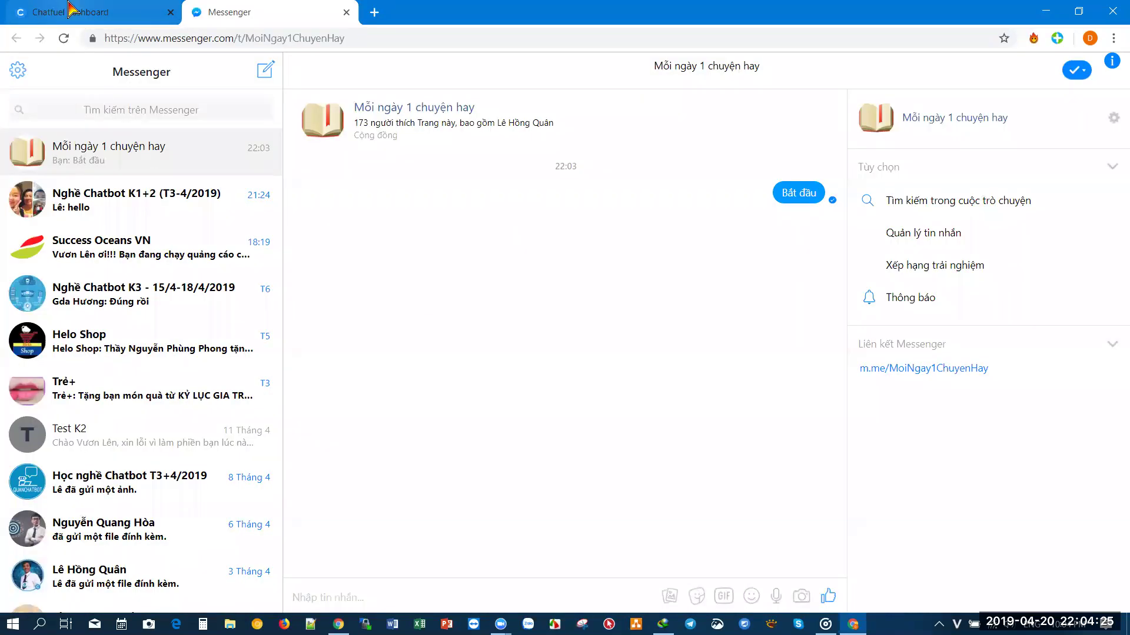
click(70, 8)
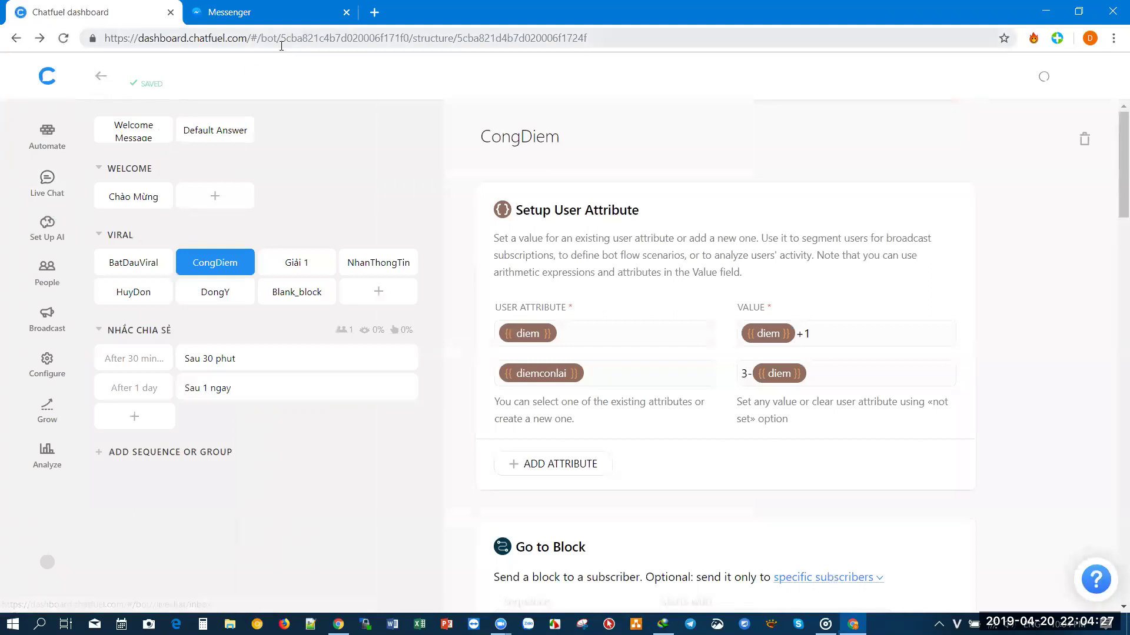
click(281, 39)
key(ctrl+c)
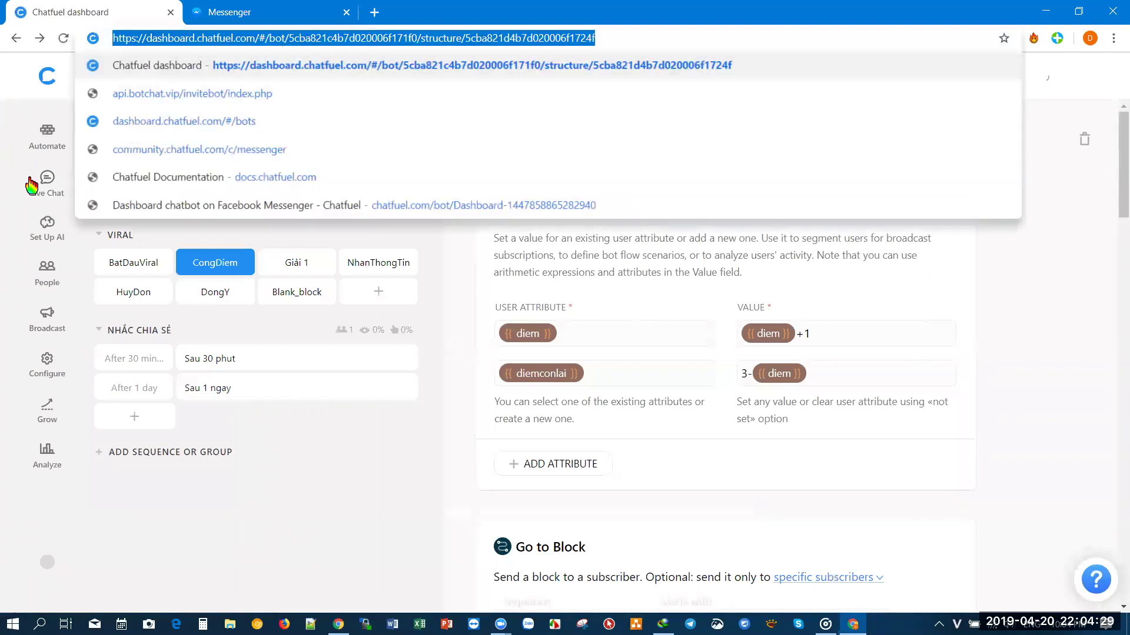
Load the Live Chat inbox address with the bot's ID inserted into bot//livechat/inbox.
click(47, 185)
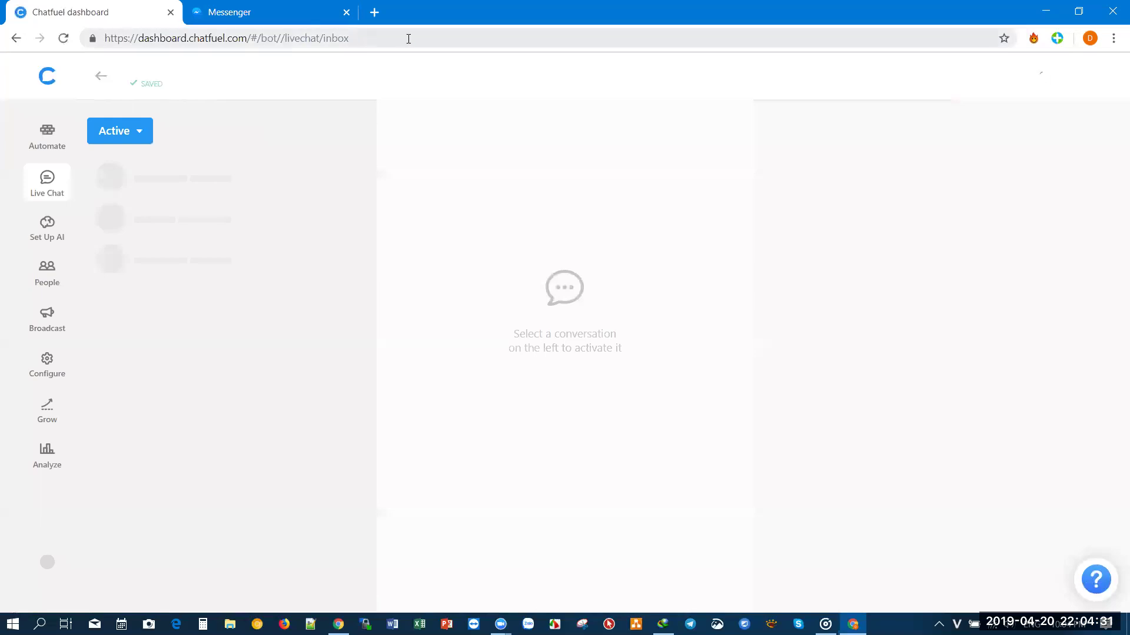
click(425, 40)
click(425, 39)
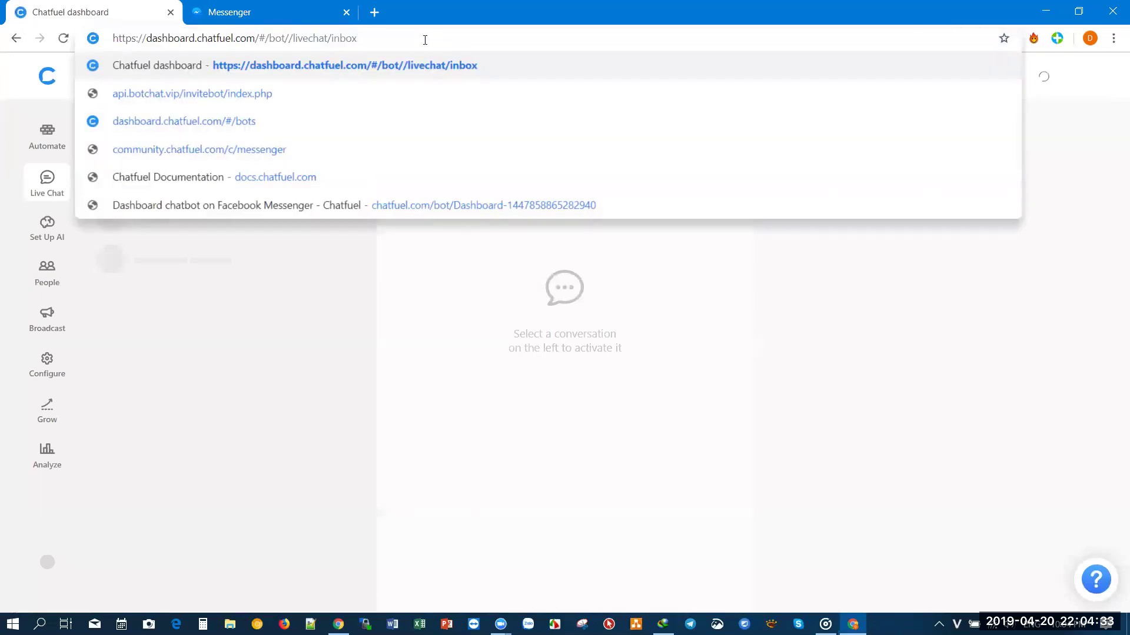
key(ctrl+v)
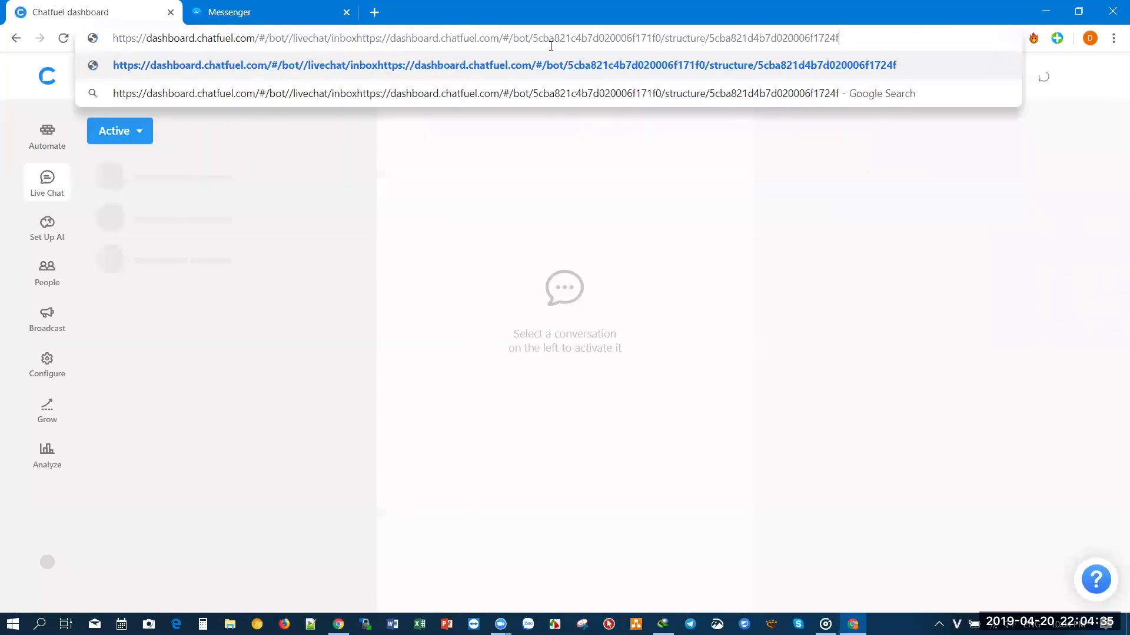
drag(546, 37, 662, 33)
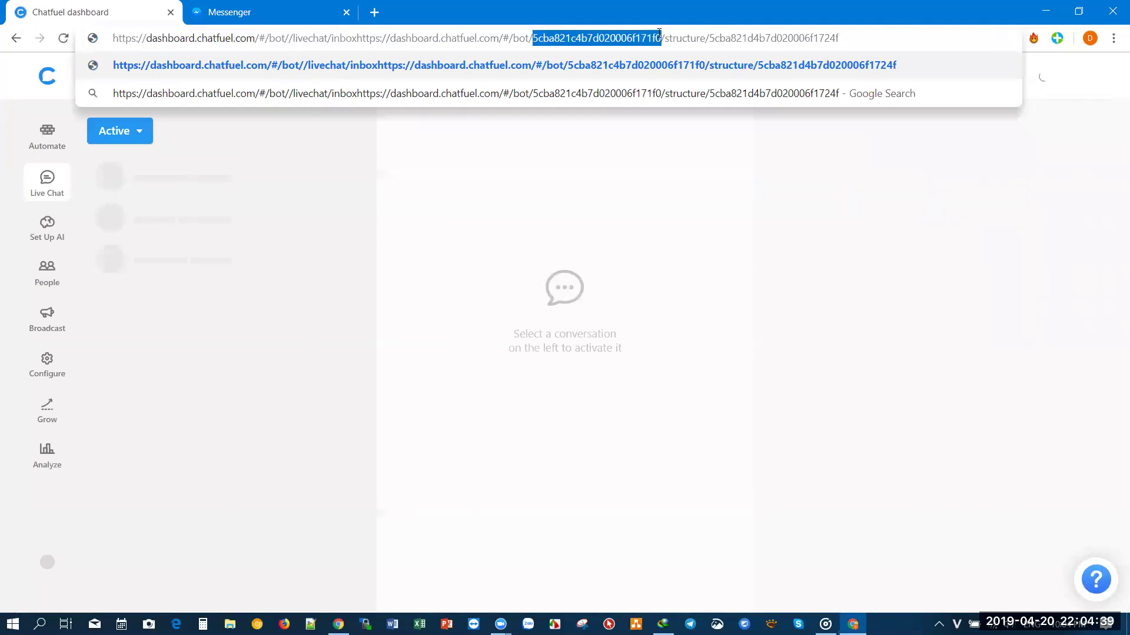
key(BackSpace)
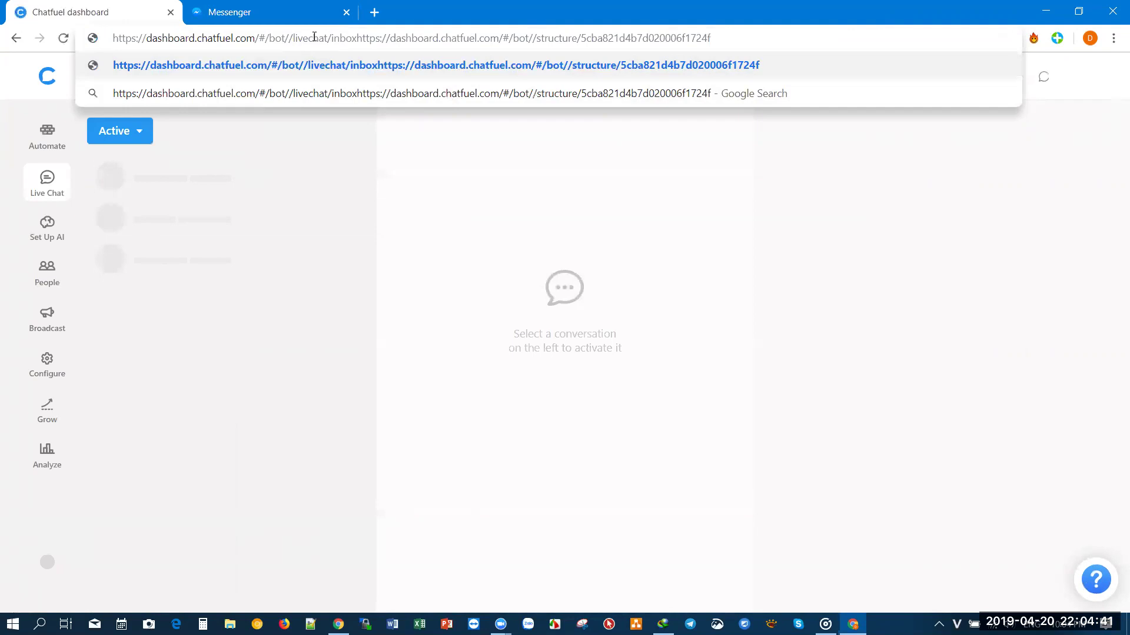
text(5cba821c4b7d020006f171f0)
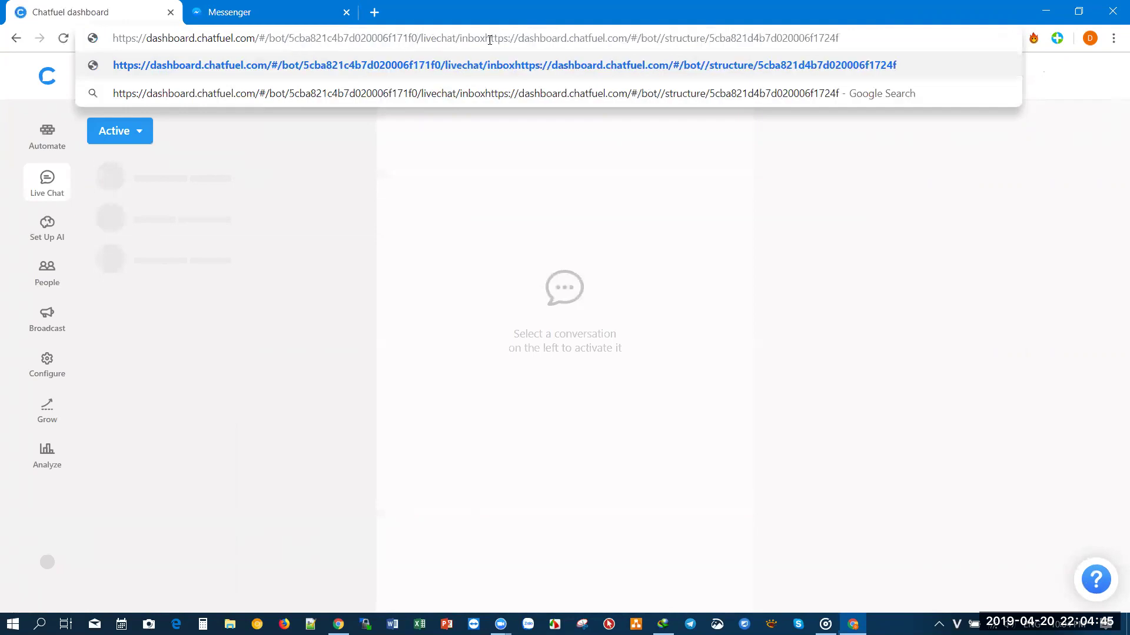
drag(486, 39, 906, 71)
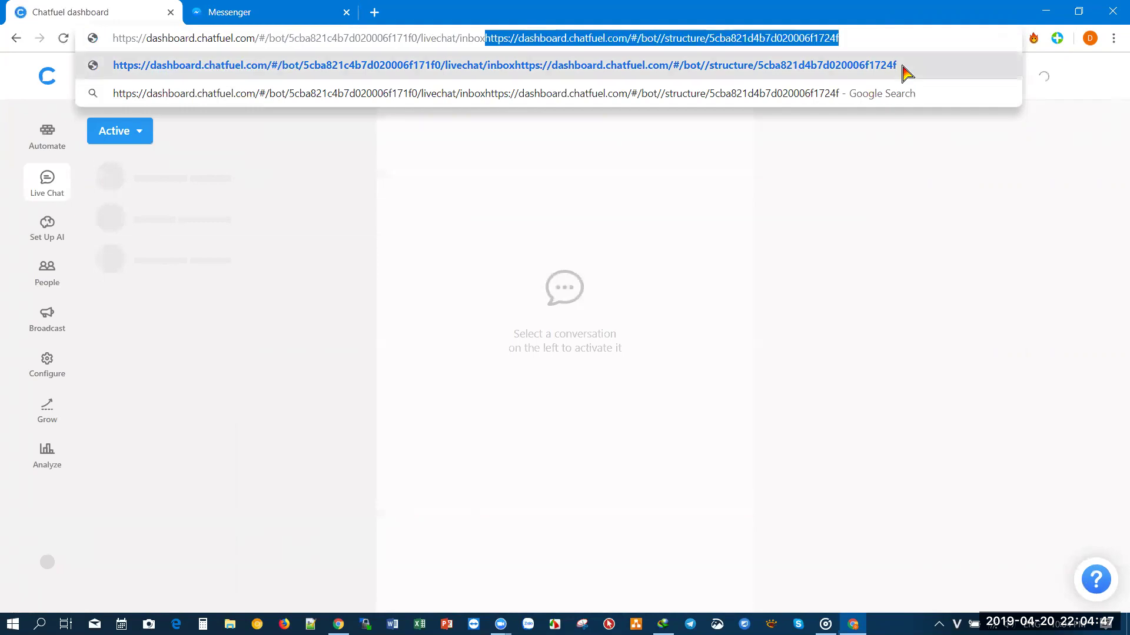
key(BackSpace)
key(Return)
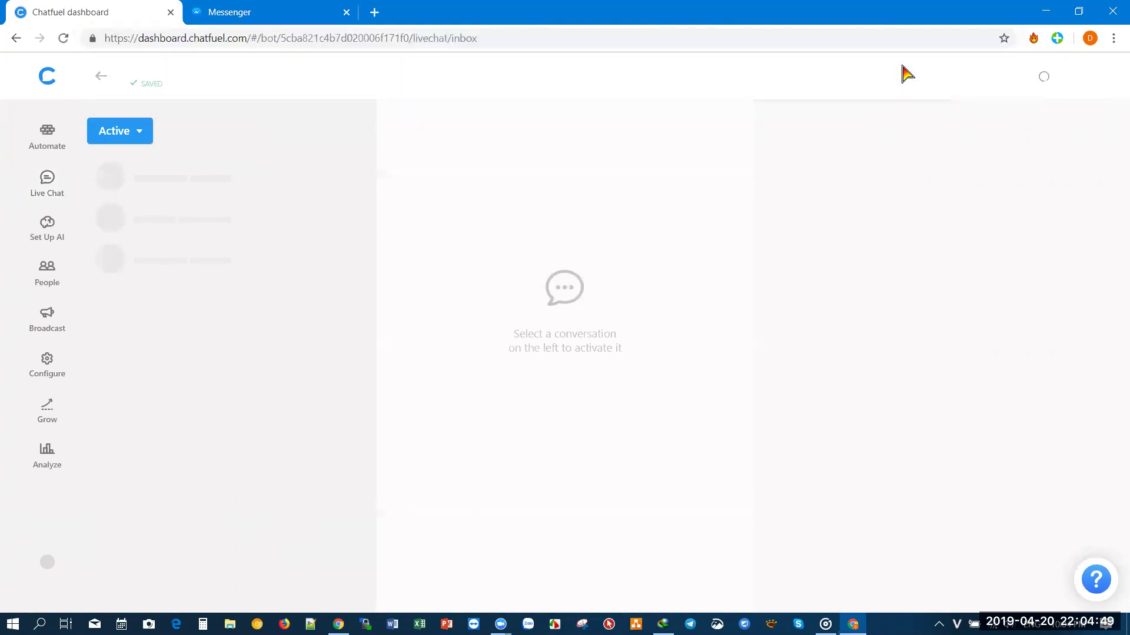
Copy the inbox address into a new browser tab.
click(563, 31)
key(ctrl+c)
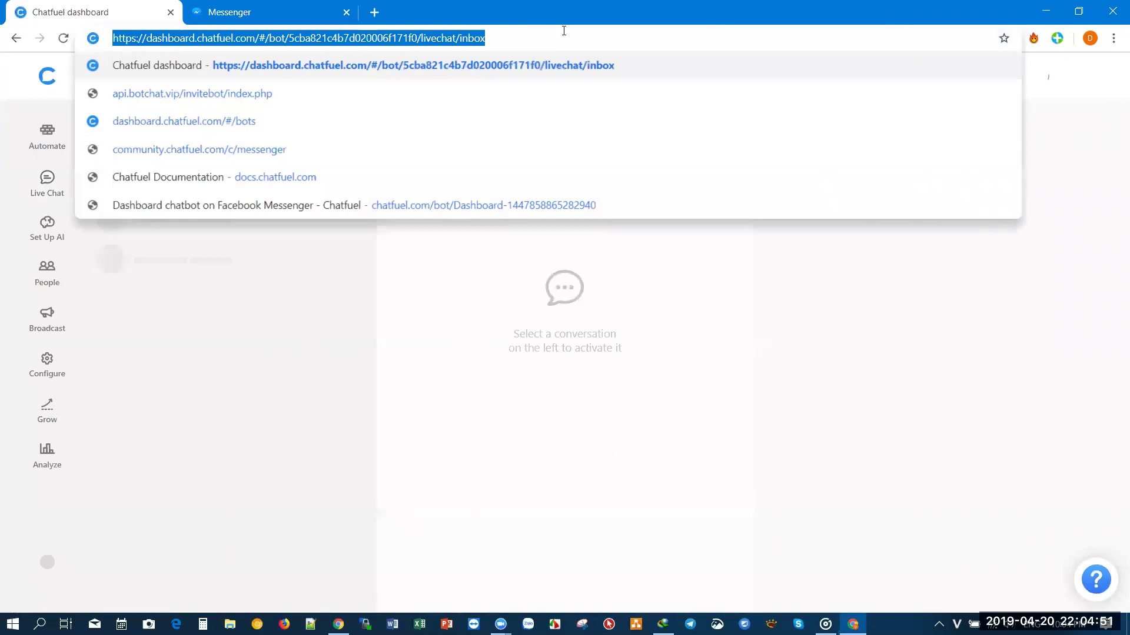
key(ctrl+t)
key(ctrl+v)
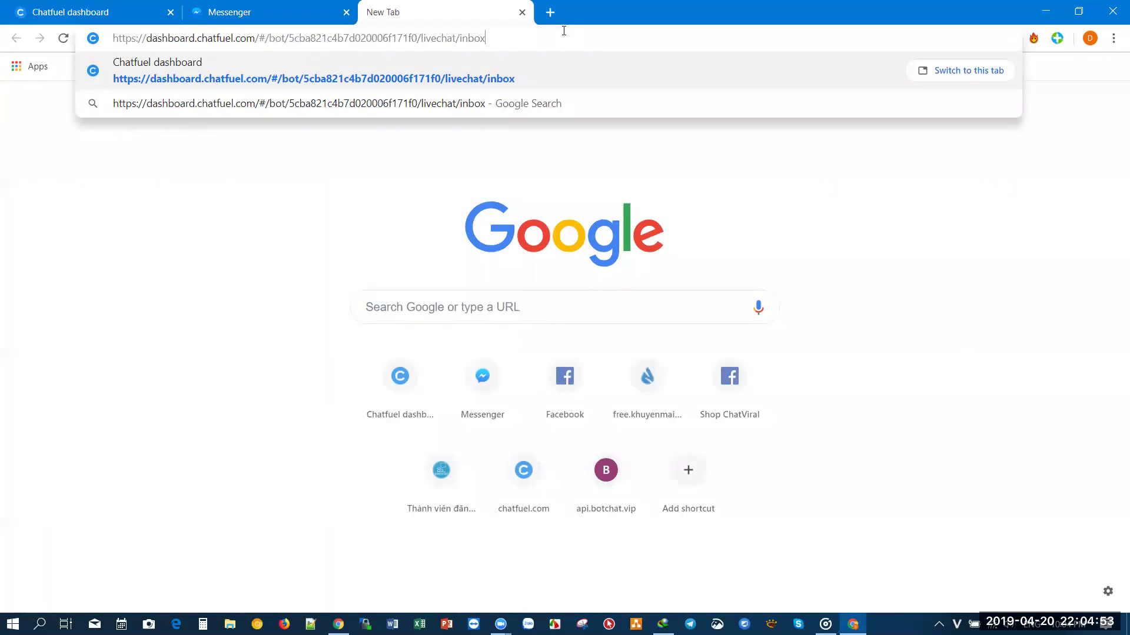
key(Return)
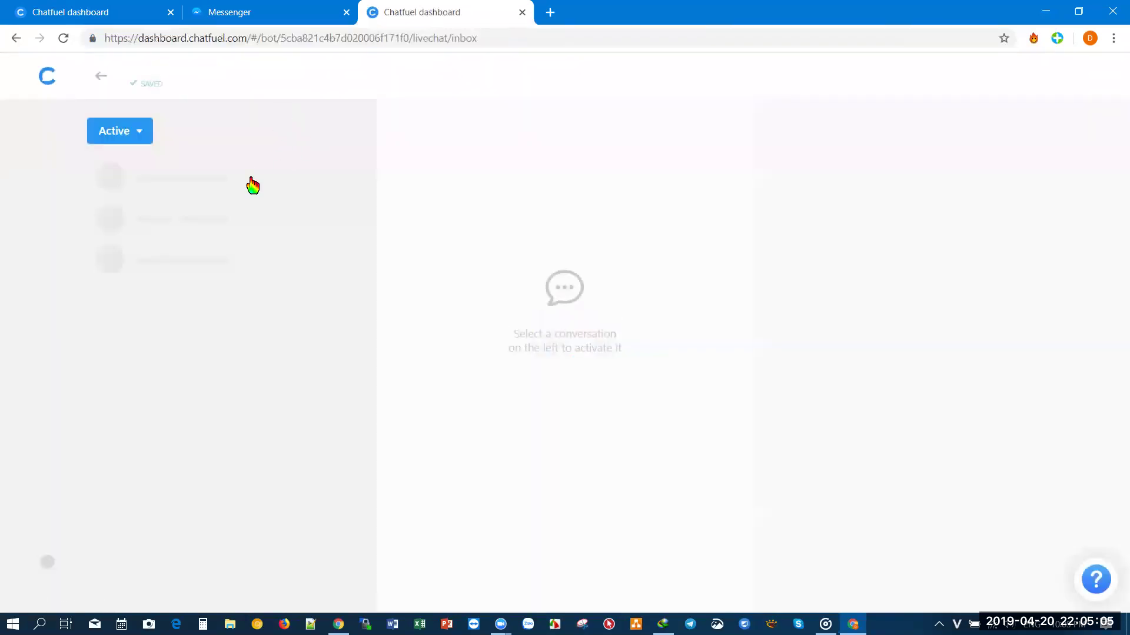
Switch the conversation status filter to Bot Only and back to Active.
click(137, 134)
click(129, 207)
click(127, 137)
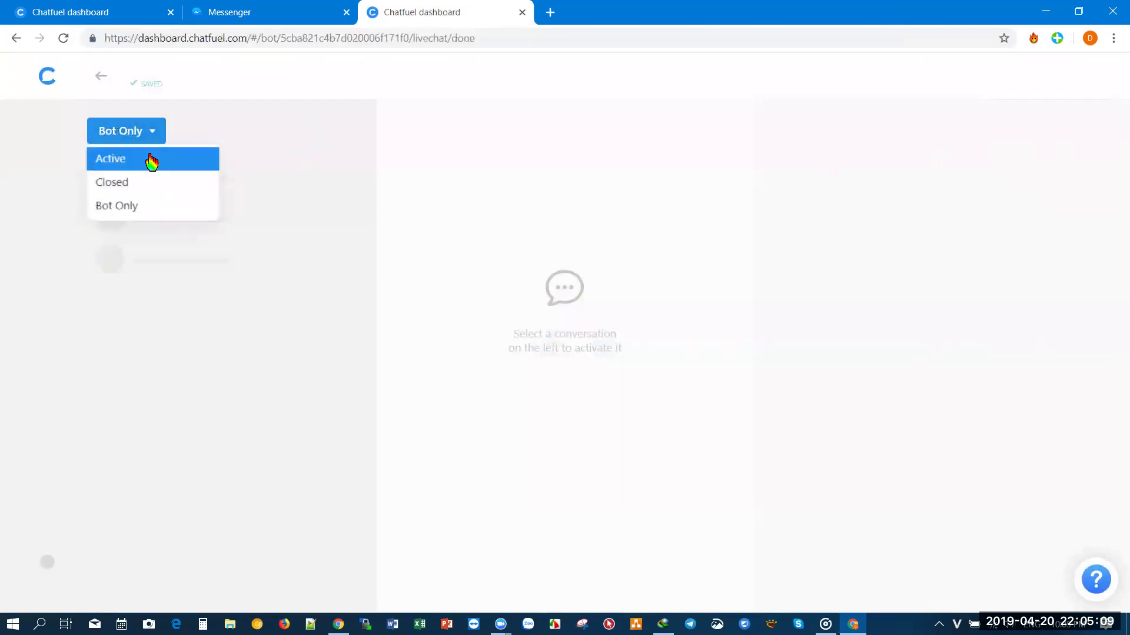
click(149, 158)
Go back in the first tab's history to the bot's structure page.
click(102, 8)
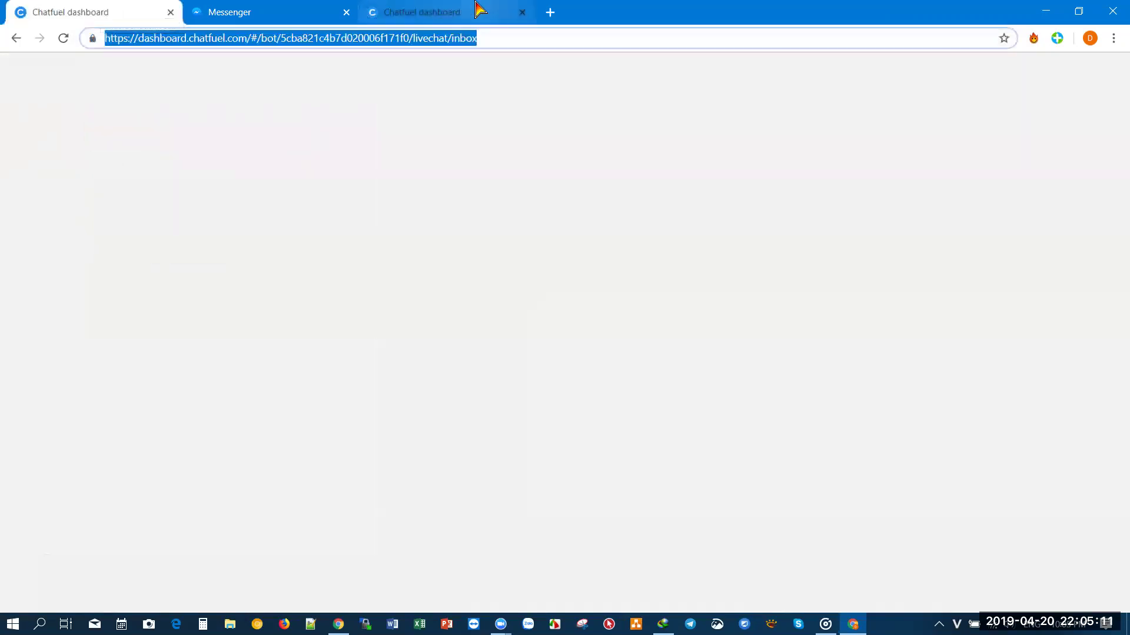
click(479, 10)
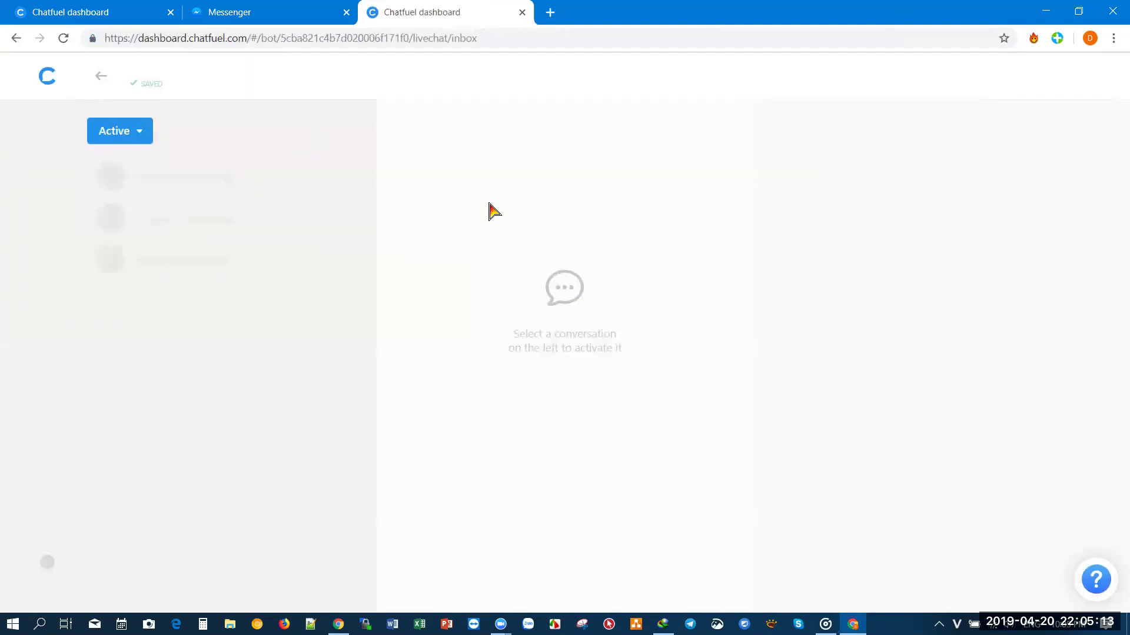
click(95, 10)
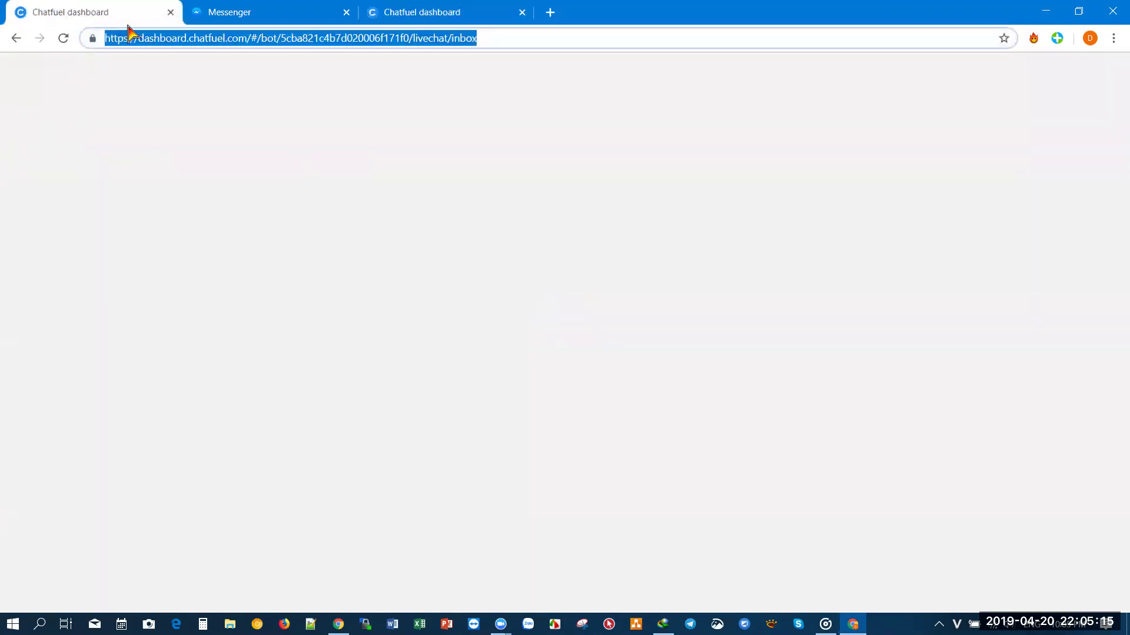
click(24, 41)
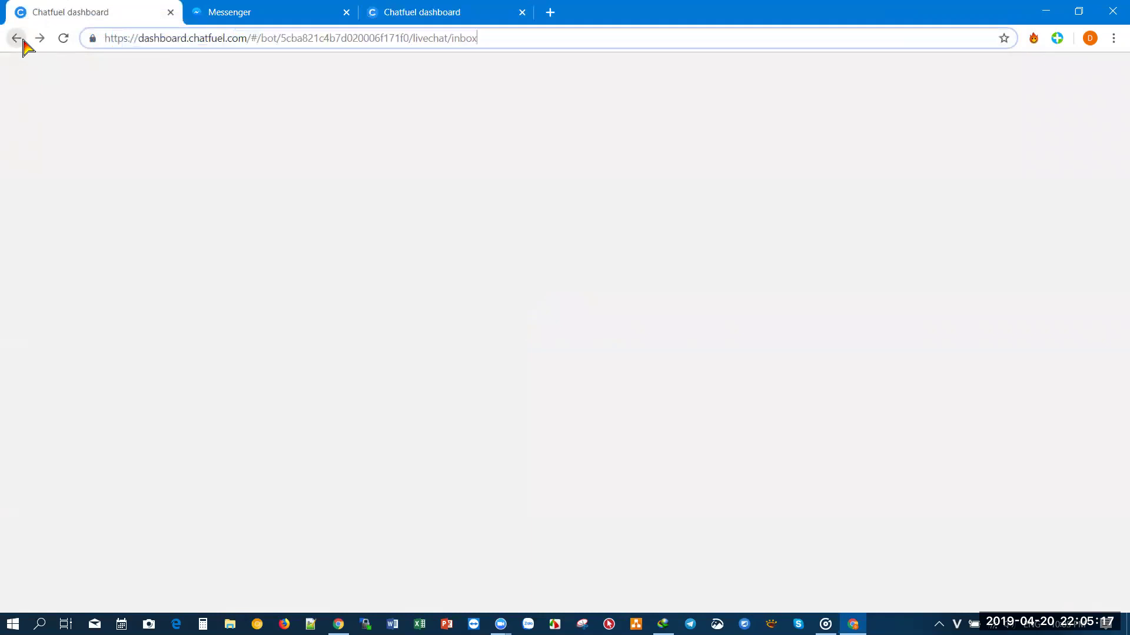
click(24, 41)
click(24, 41)
right_click(23, 42)
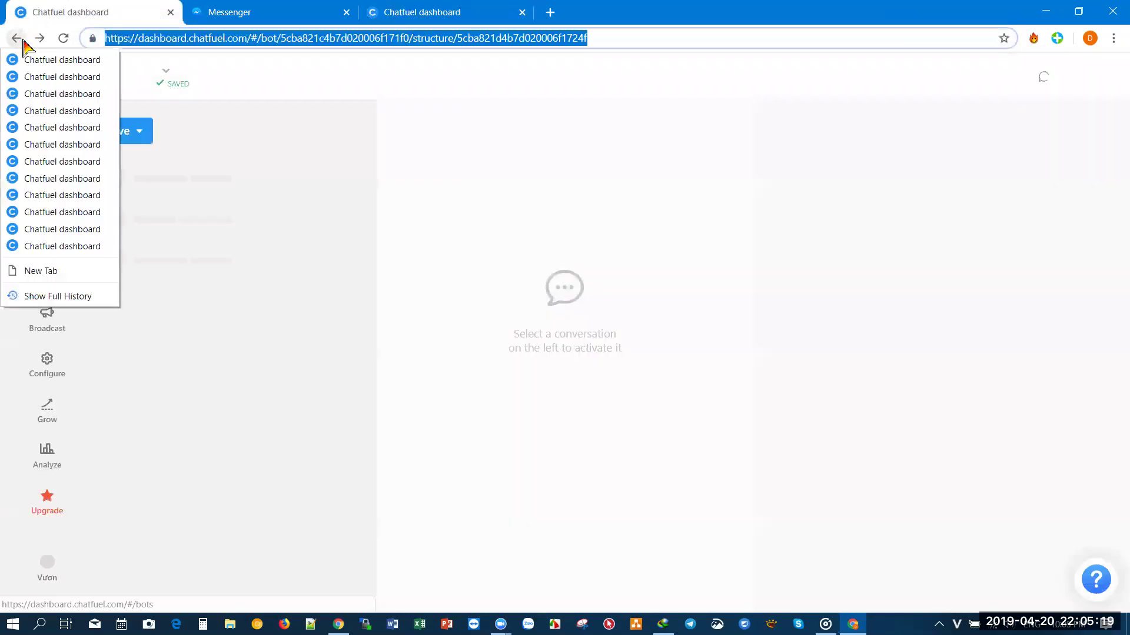
click(42, 377)
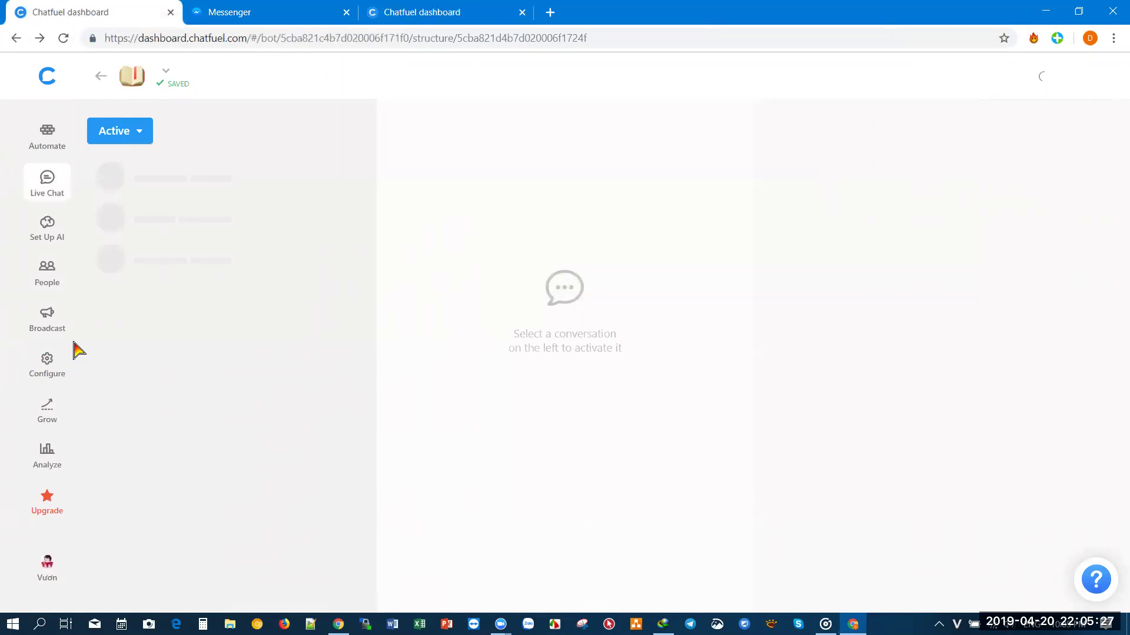
Reload the Live Chat inbox address in the third tab.
click(412, 11)
click(75, 12)
click(444, 16)
click(452, 38)
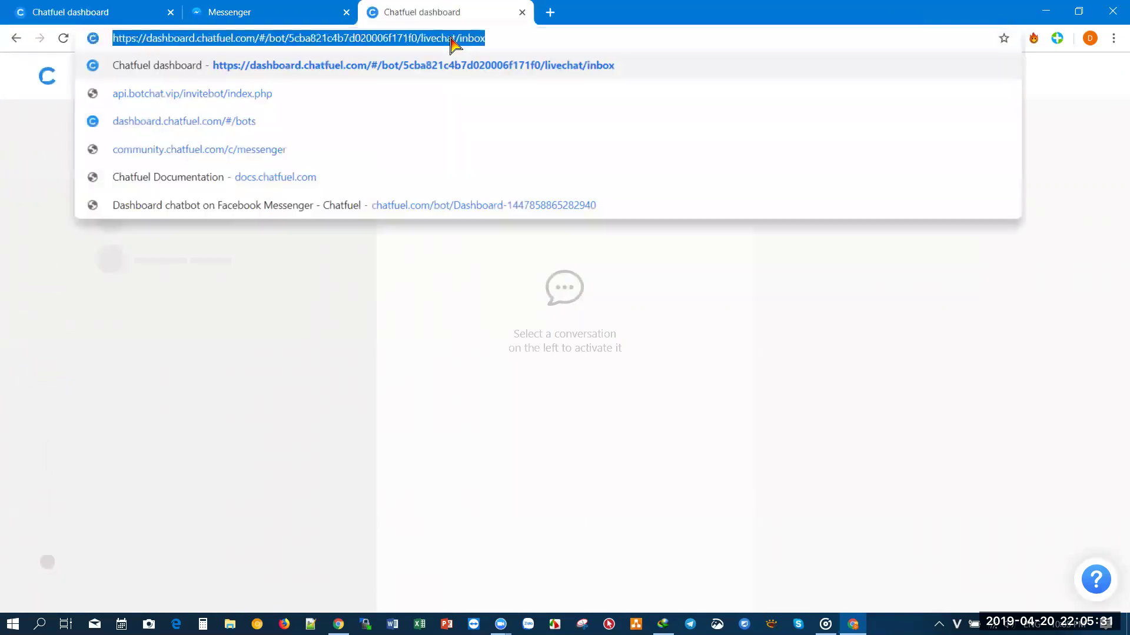
key(Return)
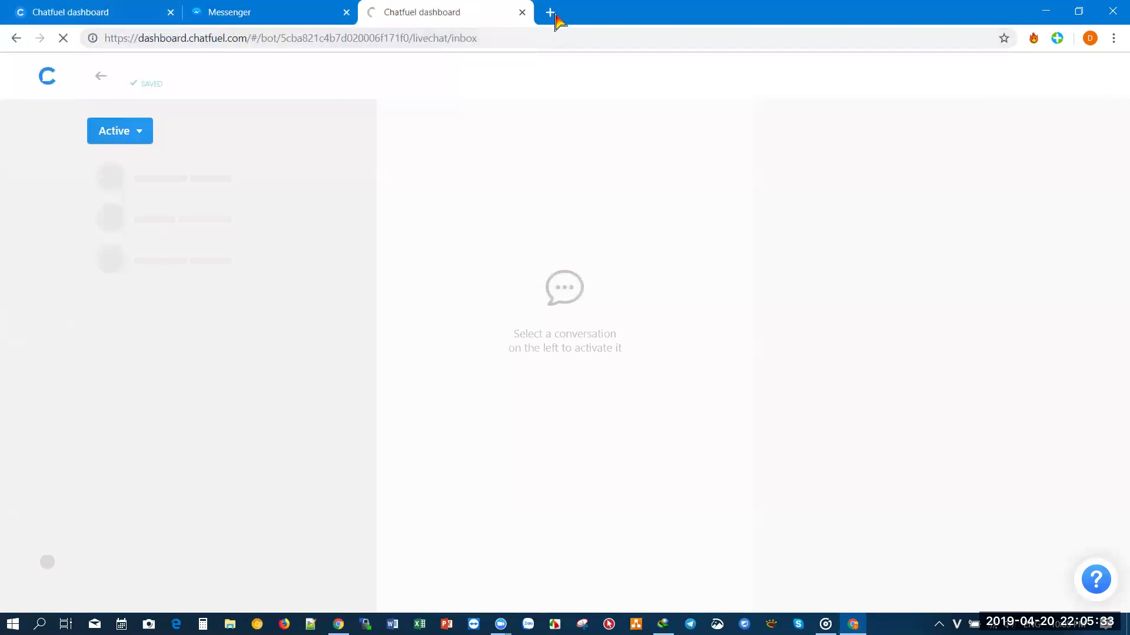
Open the Chatfuel bots Dashboard in a new tab and bring up its account options menu.
click(552, 13)
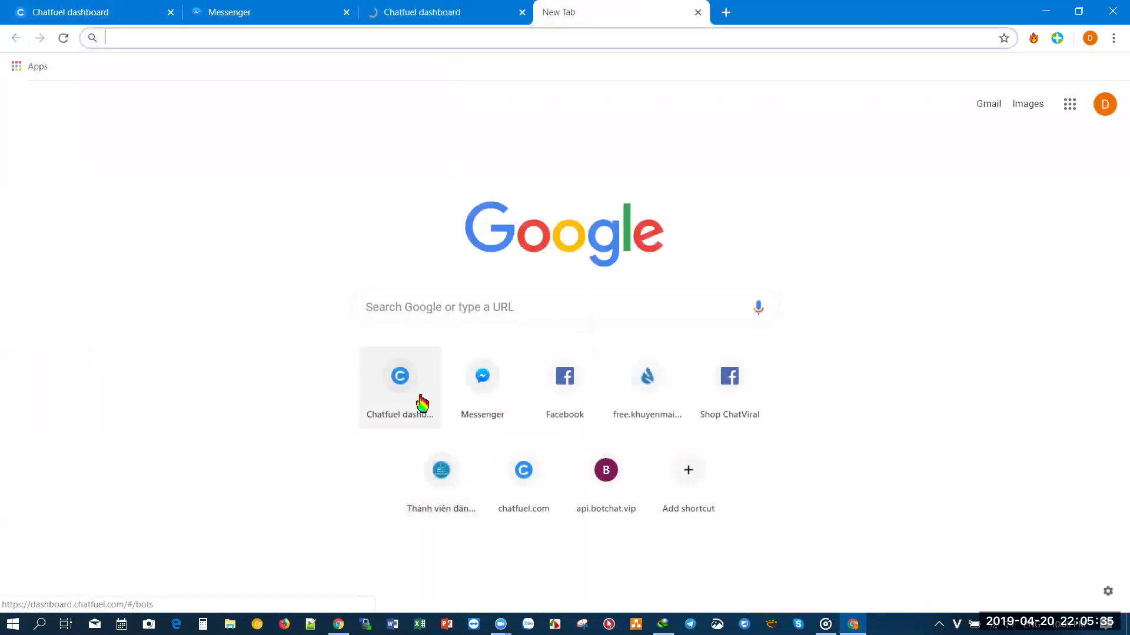
click(421, 403)
click(94, 21)
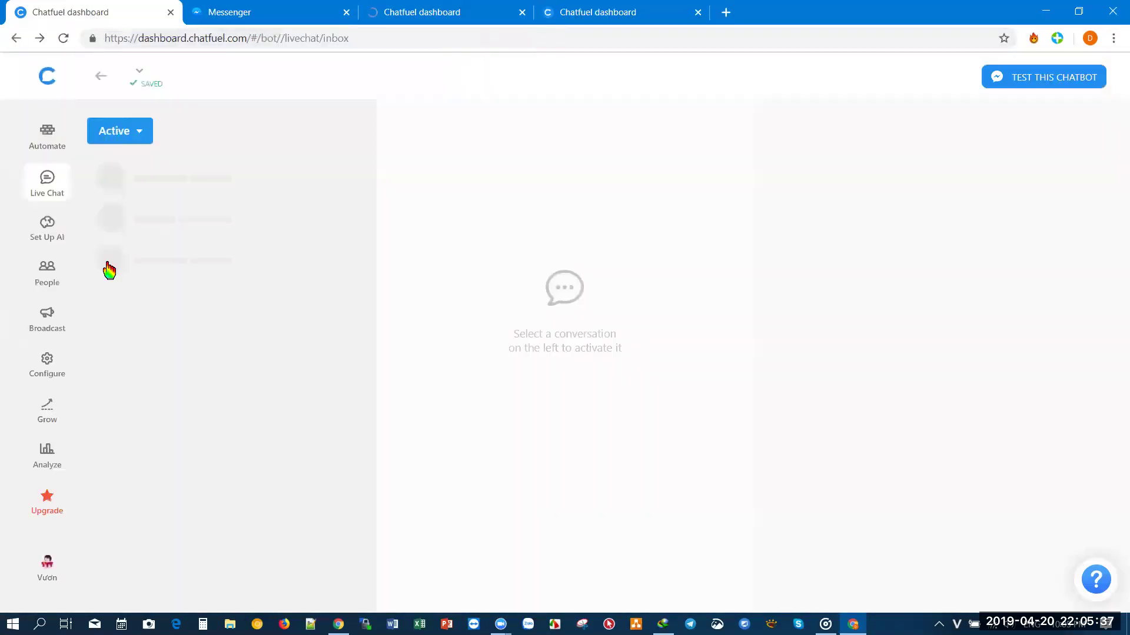
right_click(50, 368)
click(67, 377)
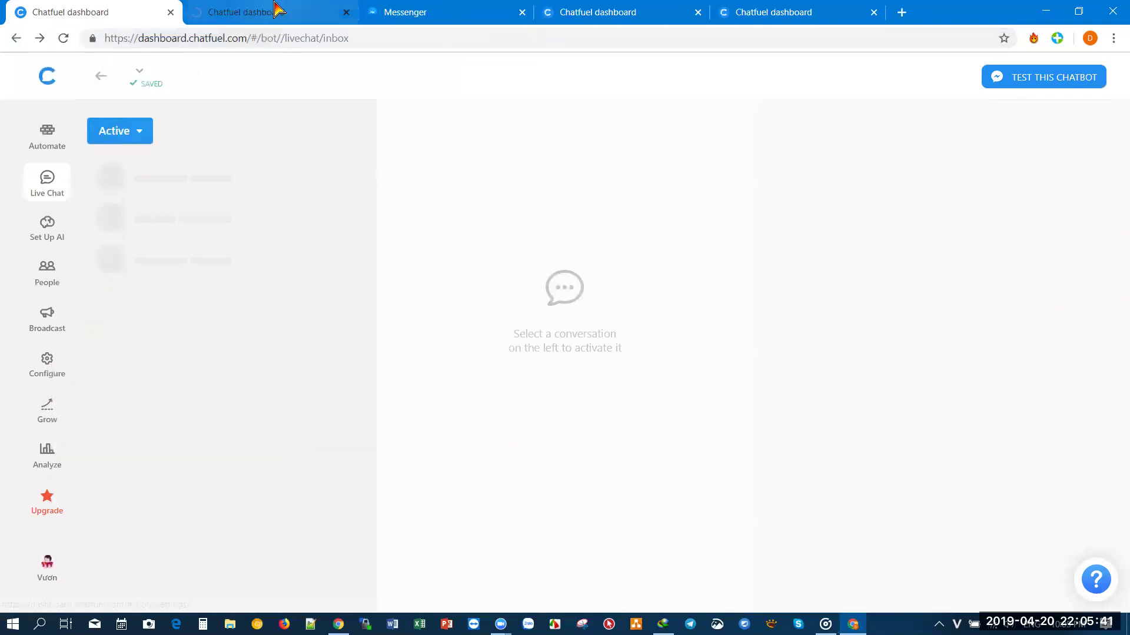
click(259, 11)
click(346, 12)
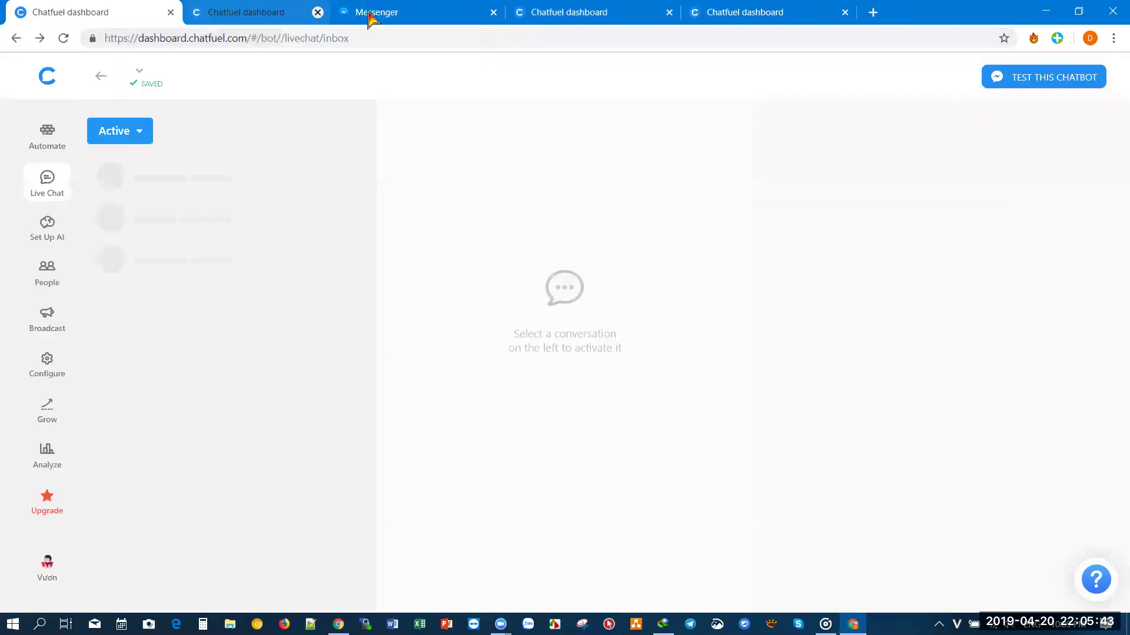
click(586, 12)
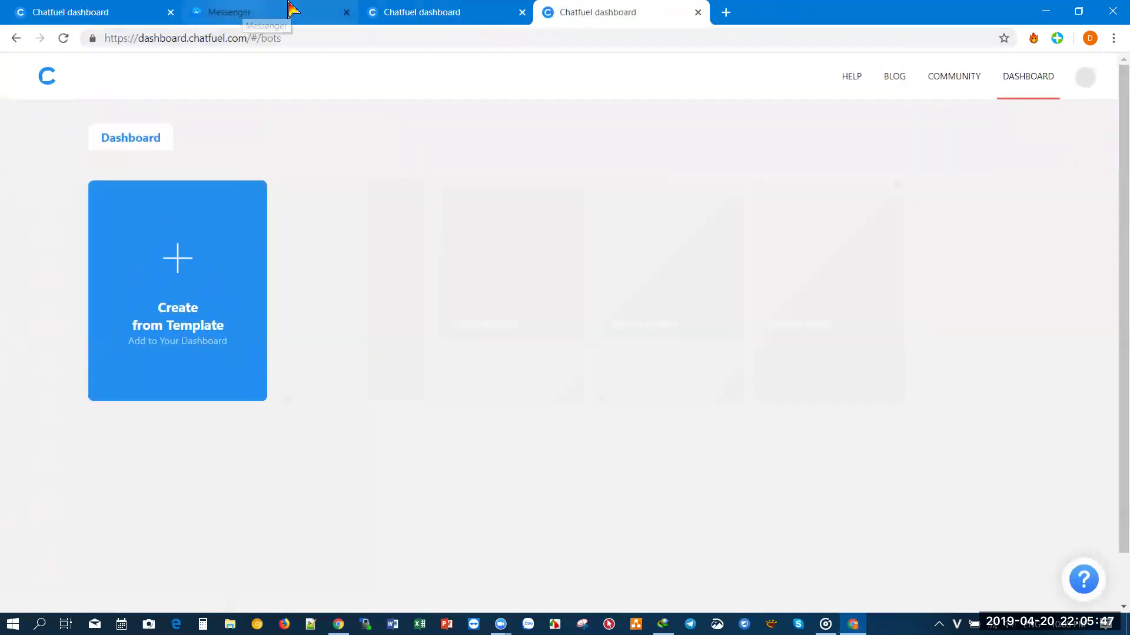
click(1097, 79)
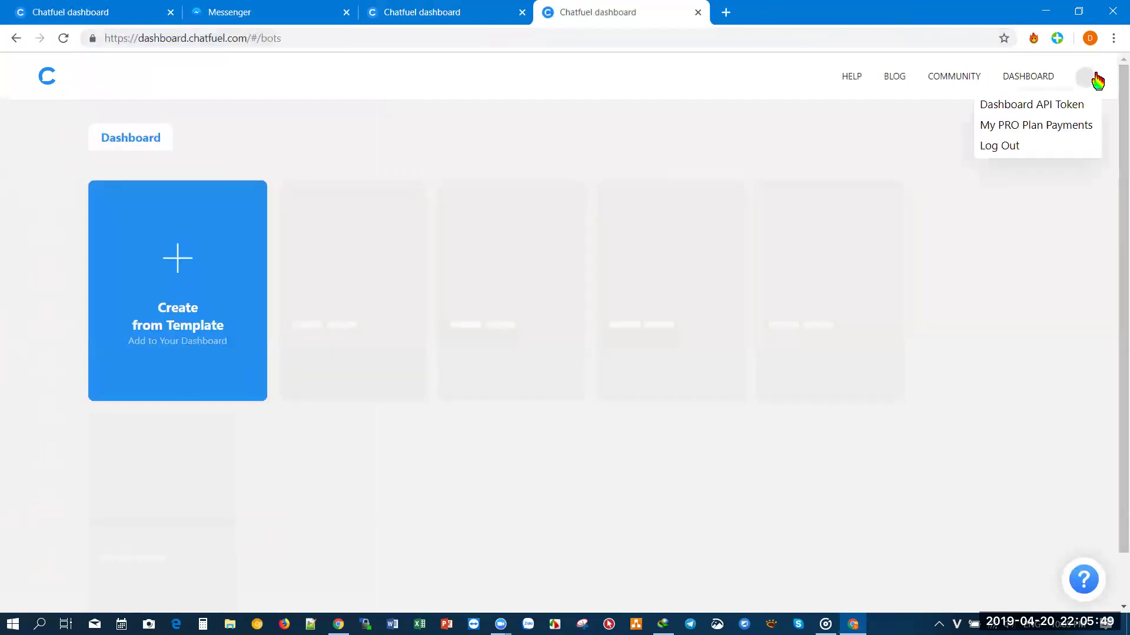
Briefly open facebook.com in a new tab and close it, then log out of Chatfuel.
click(726, 12)
text(facebook.com)
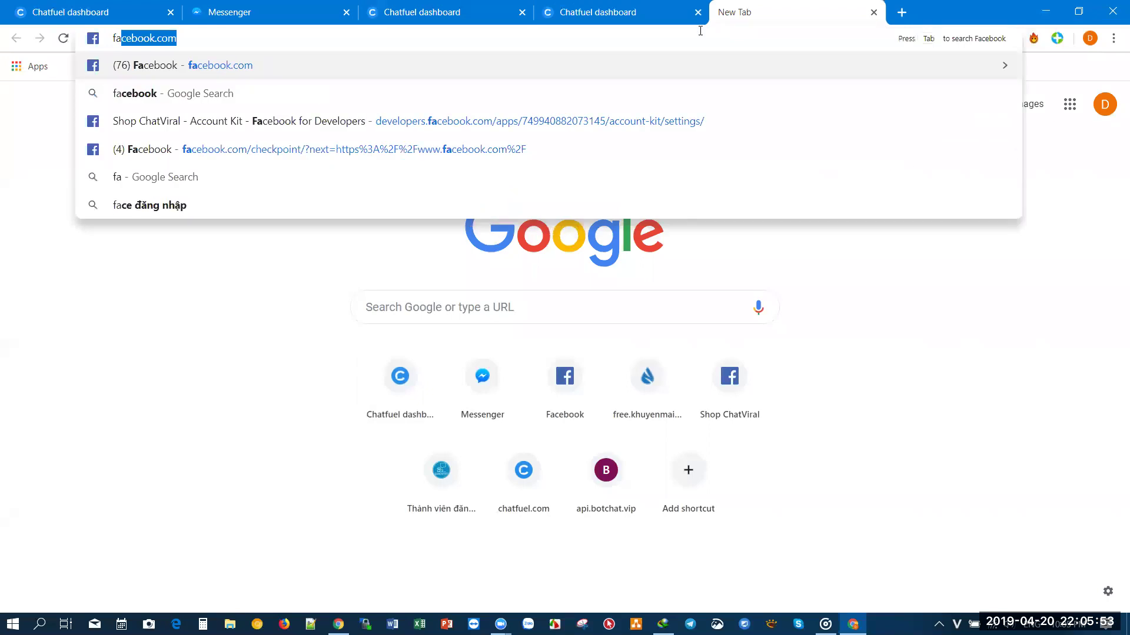
key(Return)
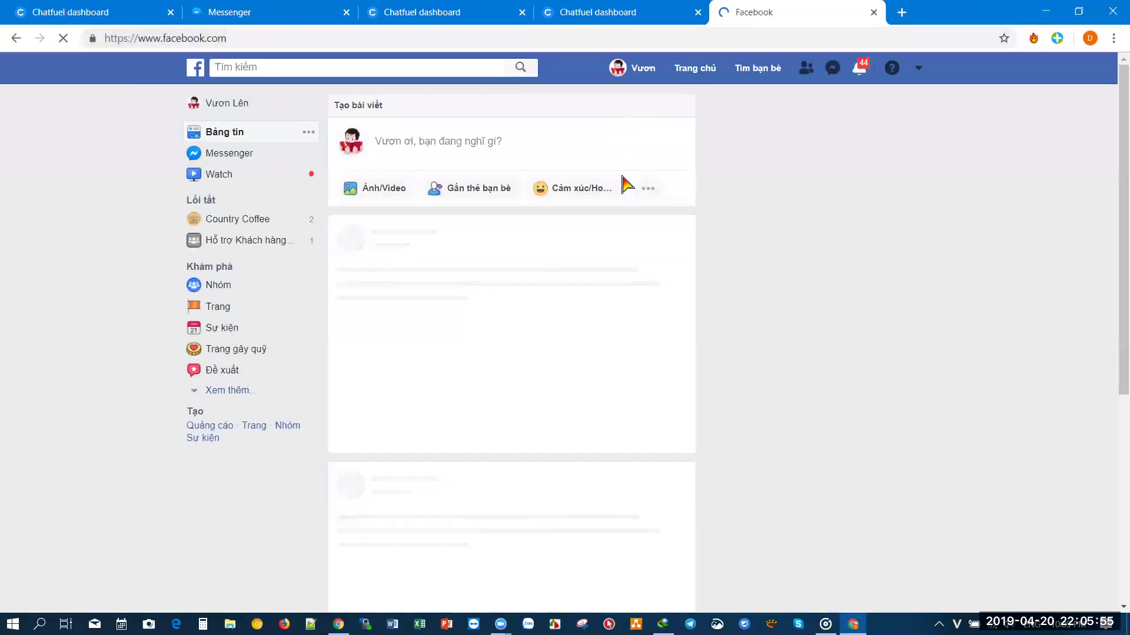
click(610, 13)
click(768, 15)
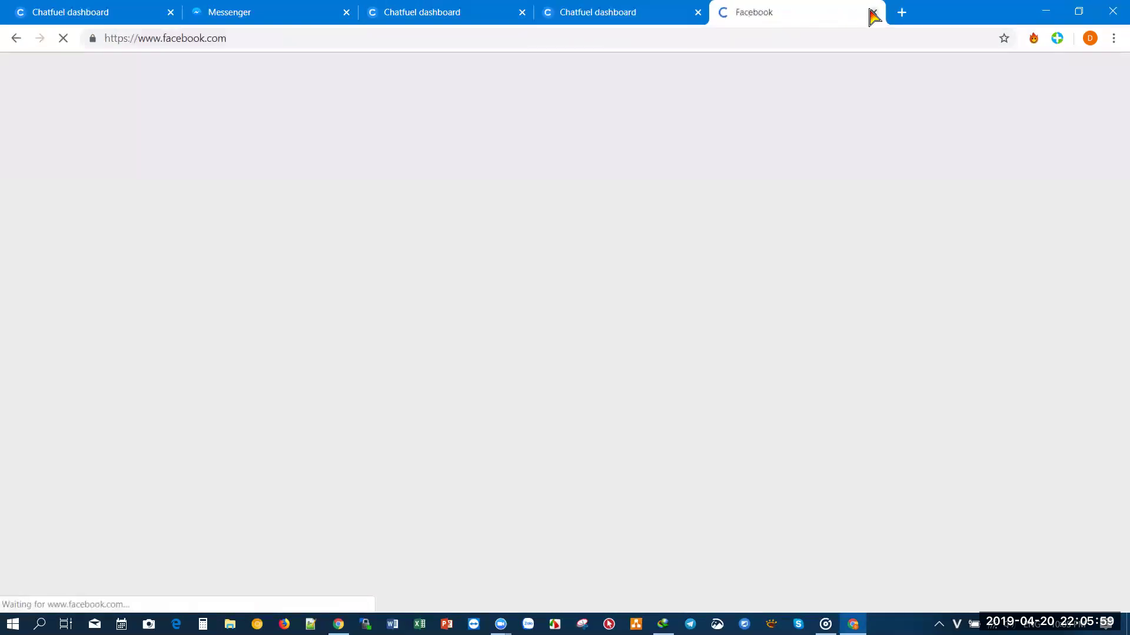
click(872, 12)
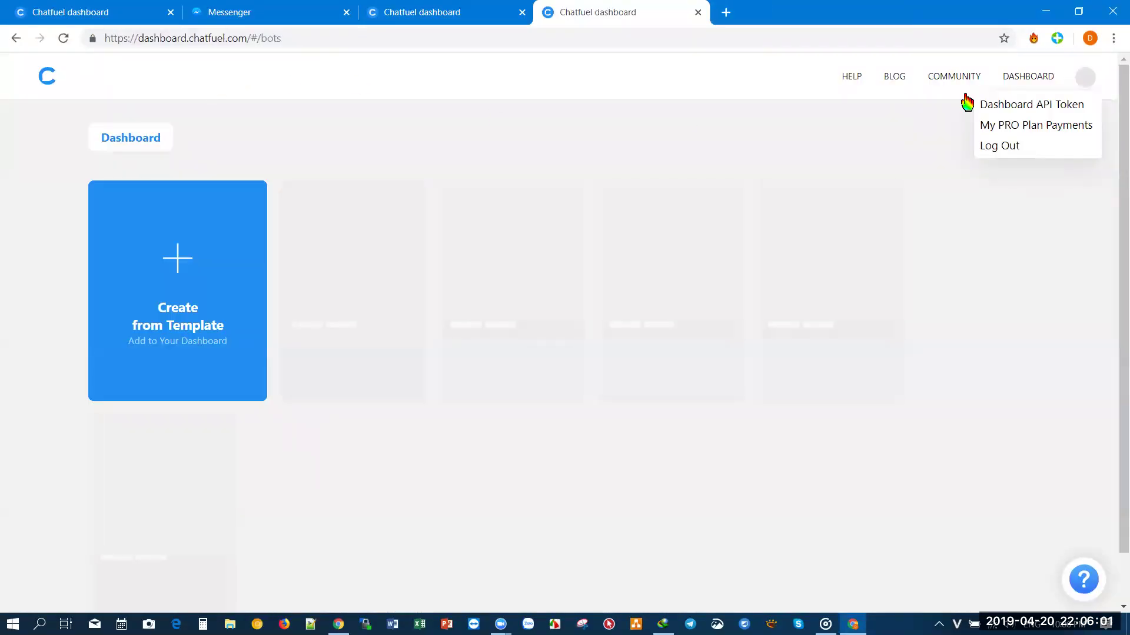
click(1014, 149)
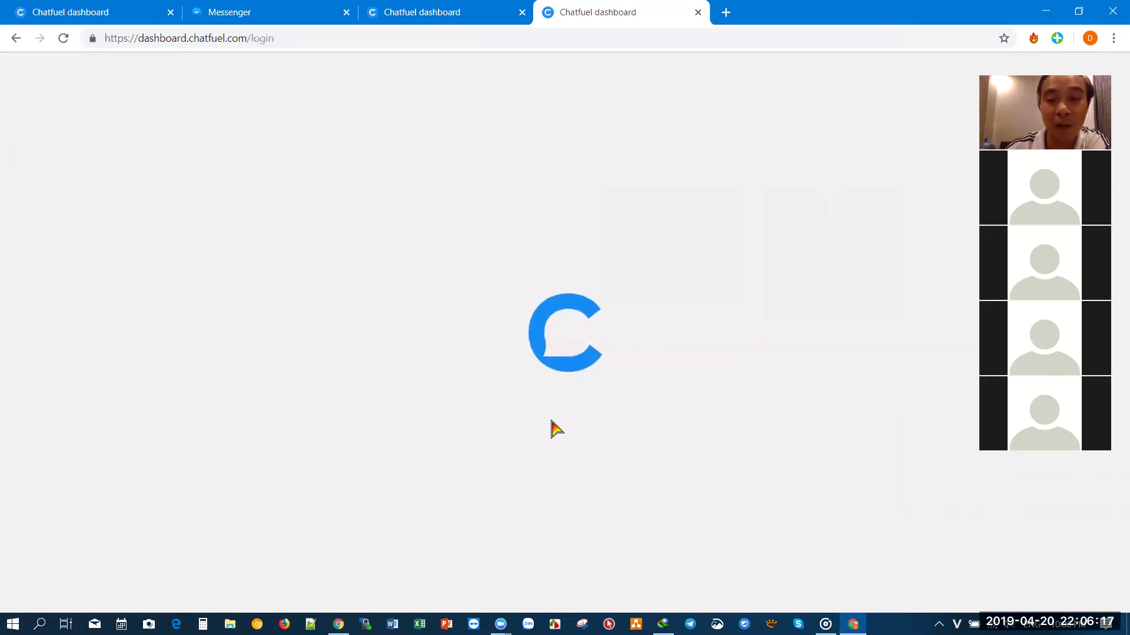
Log back in to Chatfuel with Facebook and close the duplicate dashboard tab.
click(599, 416)
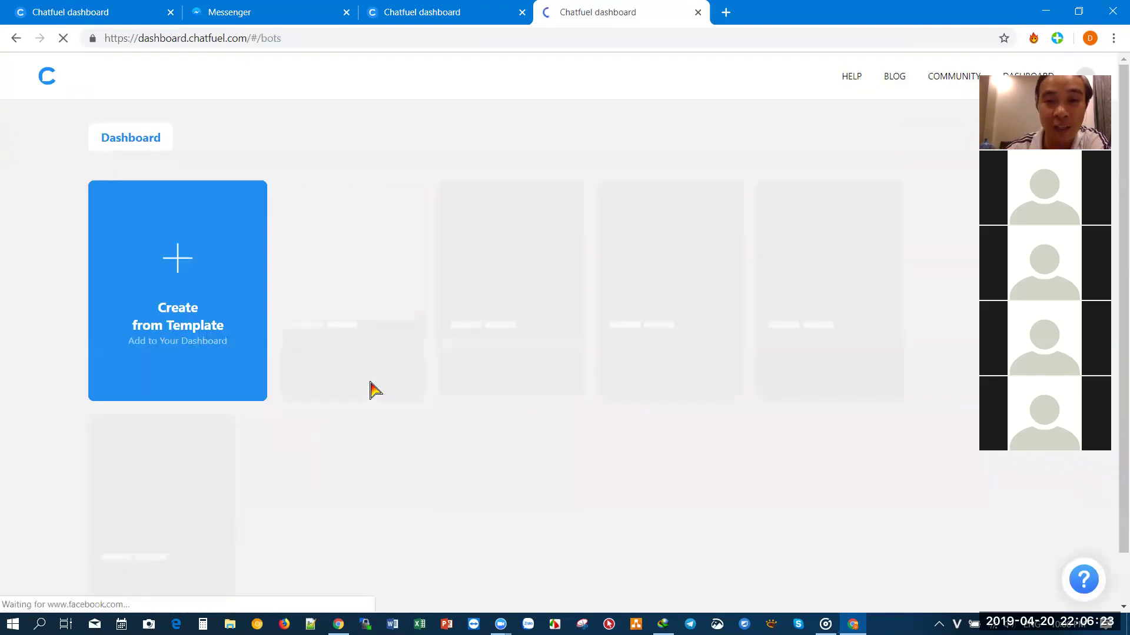
click(451, 13)
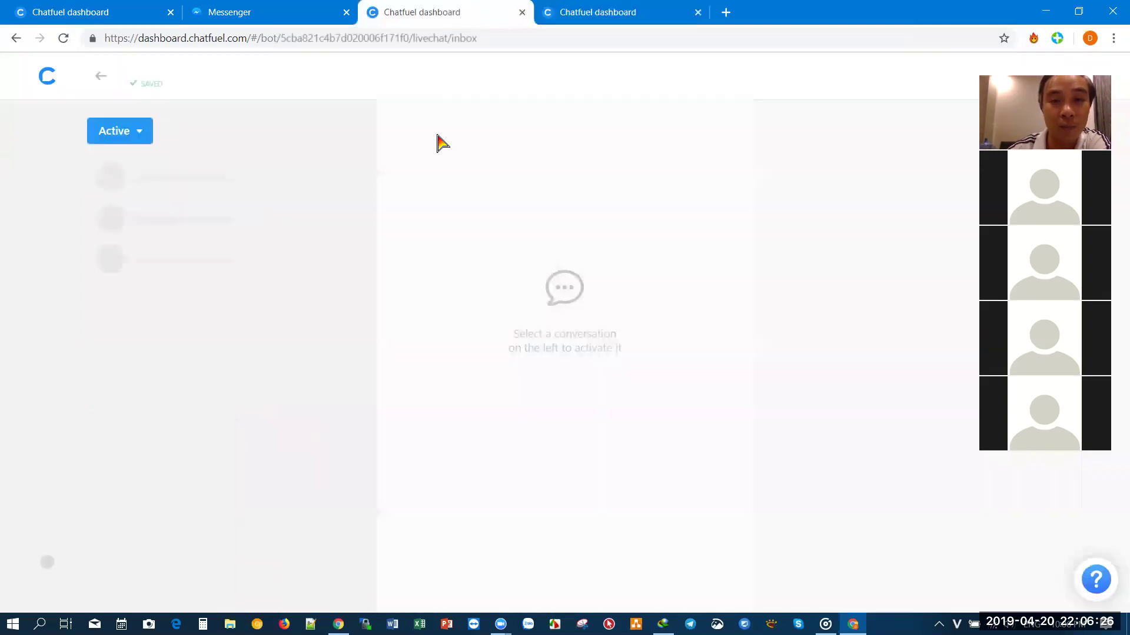
click(522, 13)
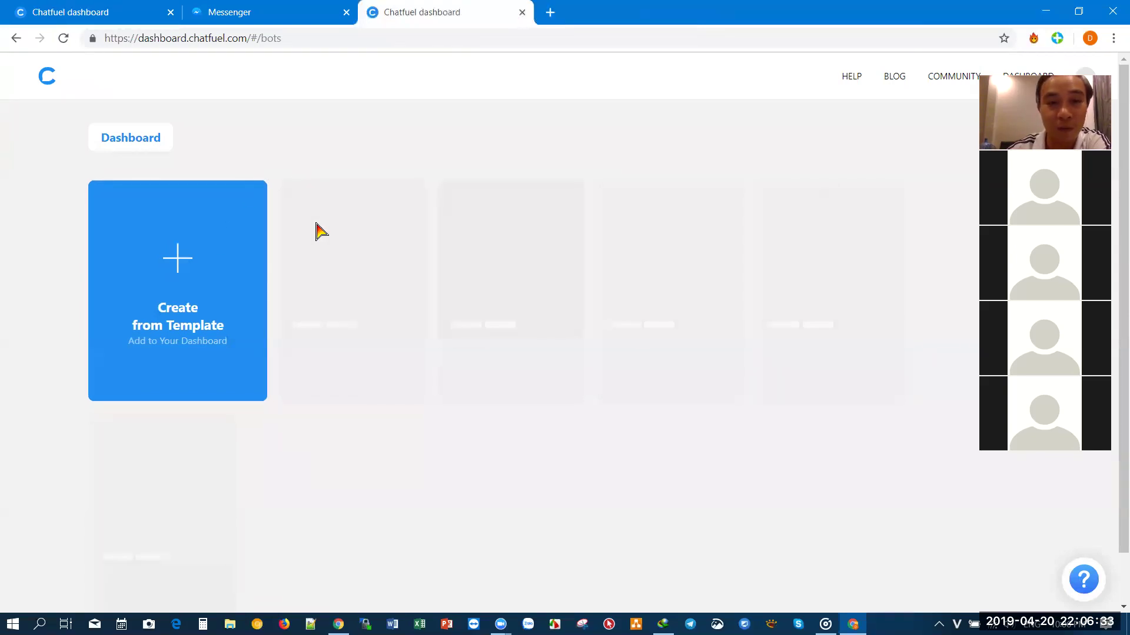
Return the first tab to the bots Dashboard via the Chatfuel logo.
click(103, 11)
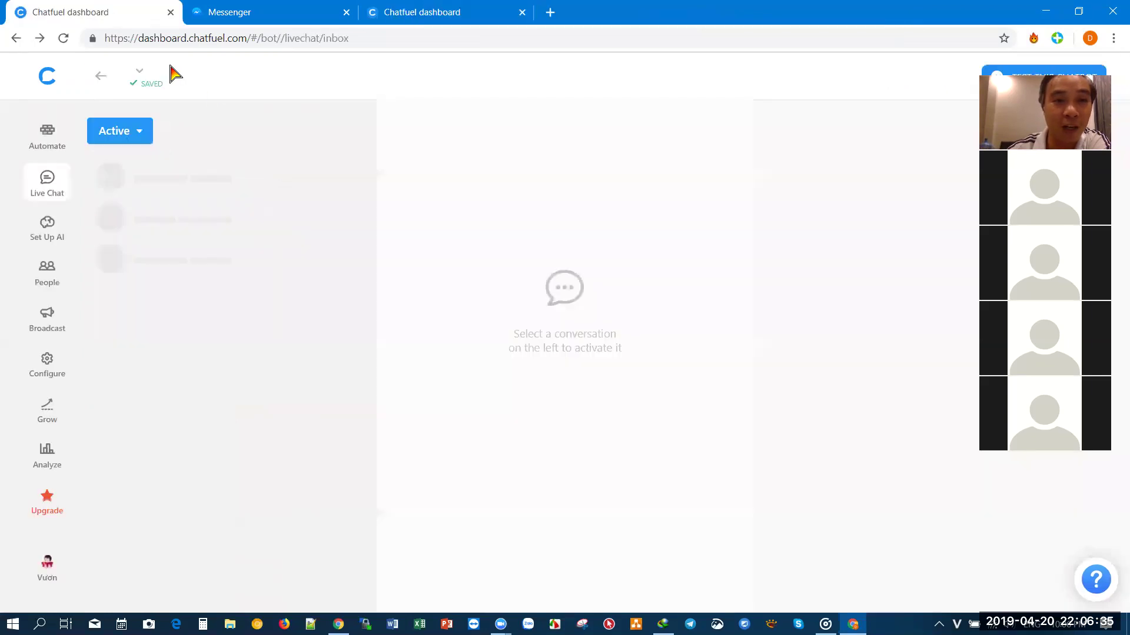
click(133, 39)
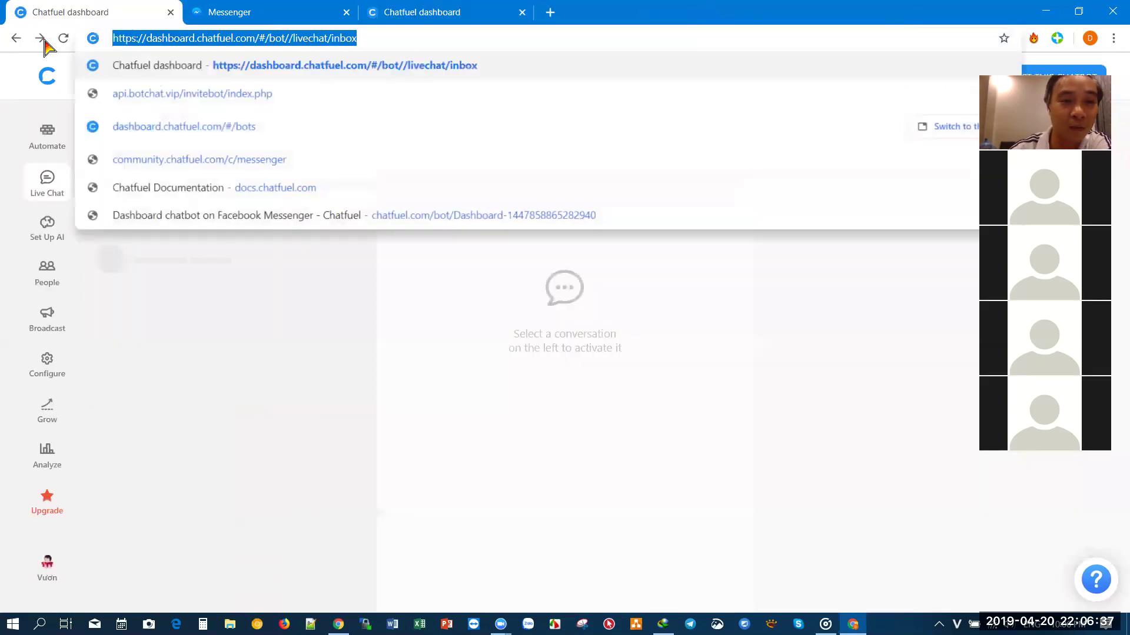
click(47, 76)
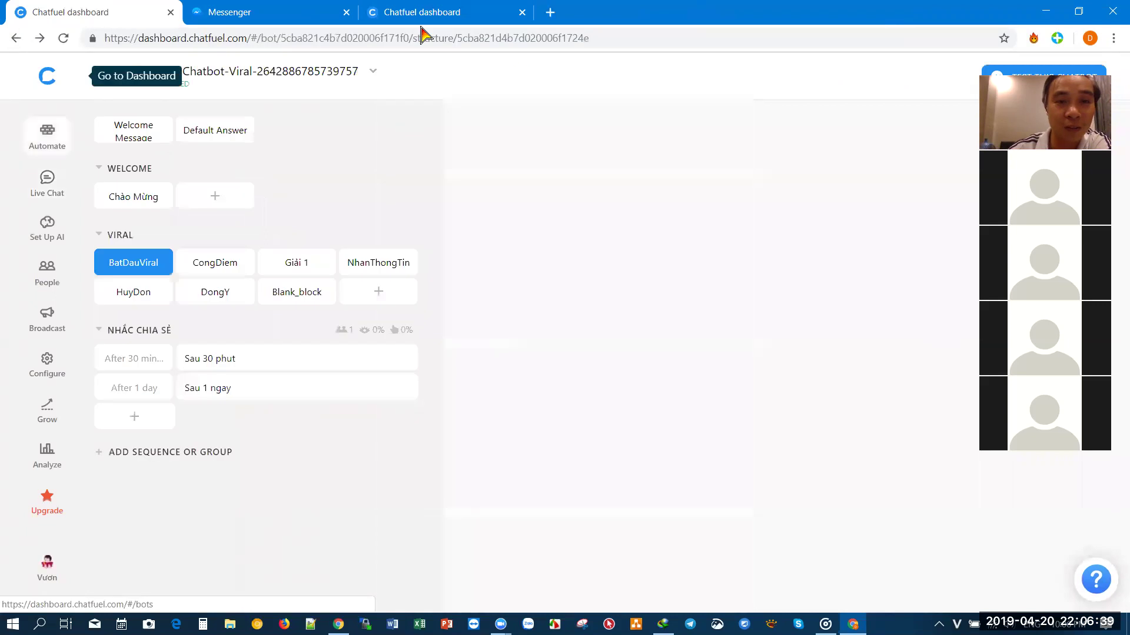
click(415, 12)
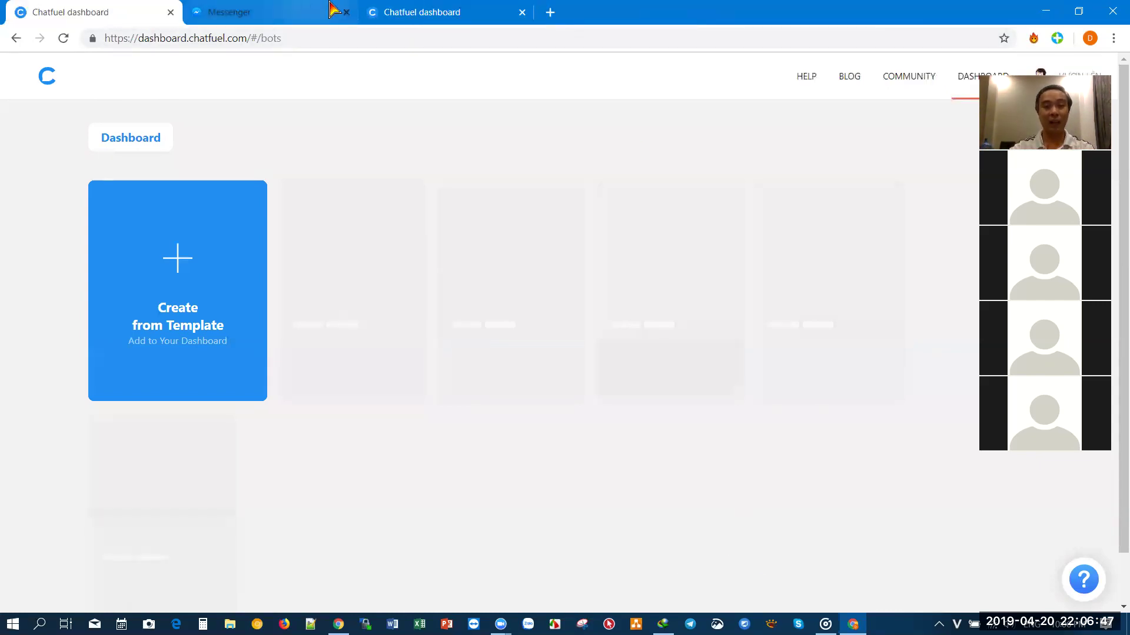
Open a new fourth tab and load chatfuel.com.
click(550, 13)
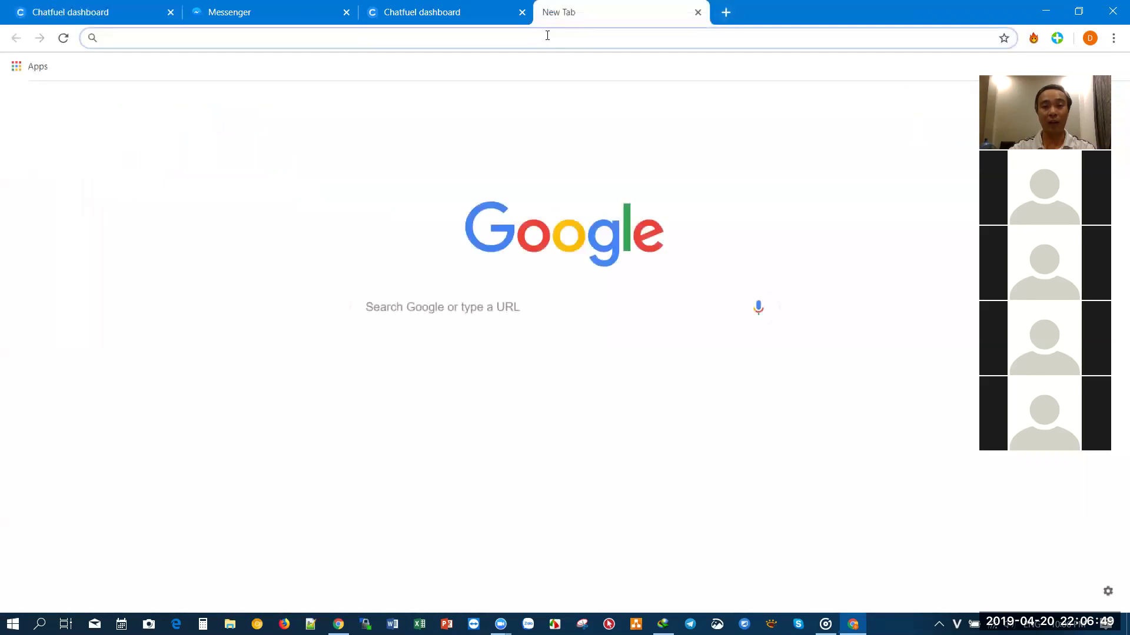
text(m)
key(BackSpace)
key(BackSpace)
text(chatfuel.com)
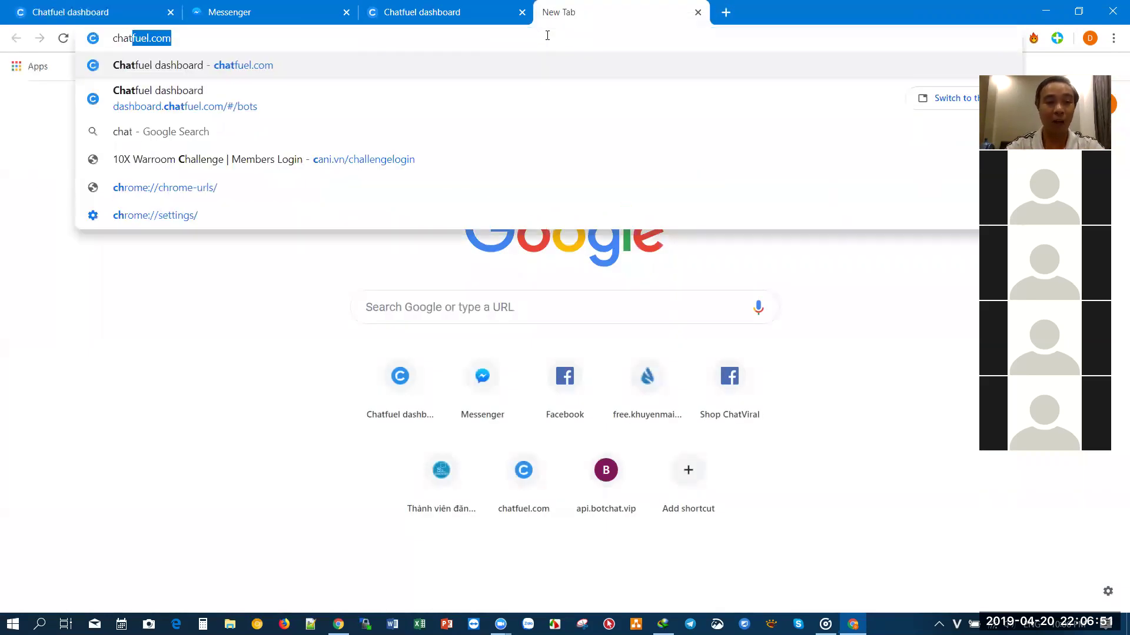
key(Return)
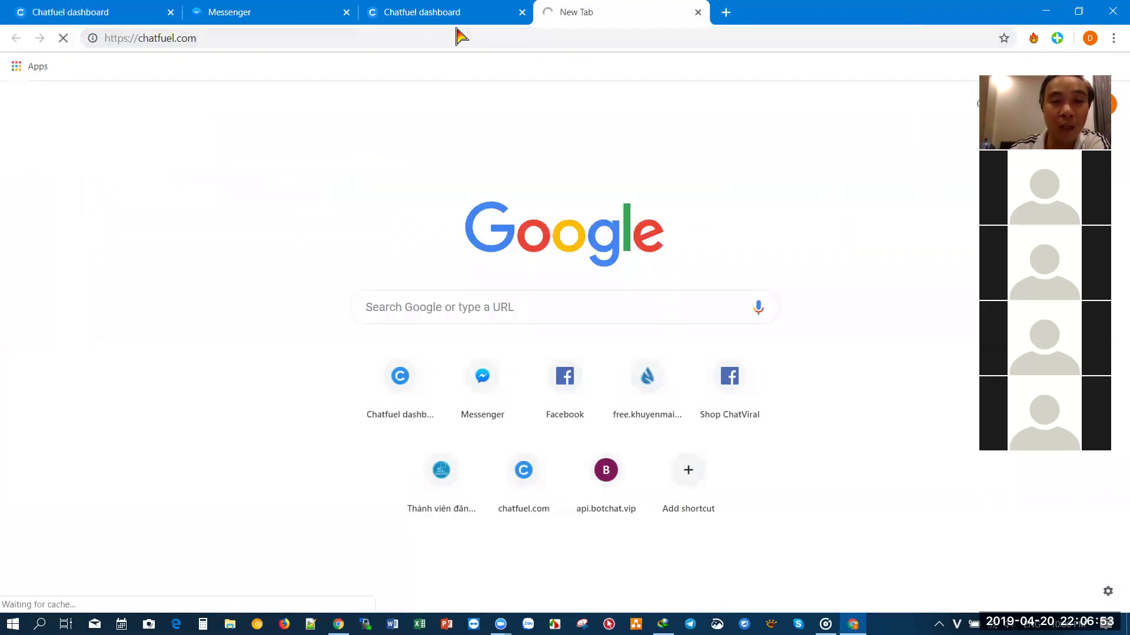
Check the other Chatfuel tabs while it loads, ending on the new fourth page.
click(456, 15)
scroll(422, 351, down, 1)
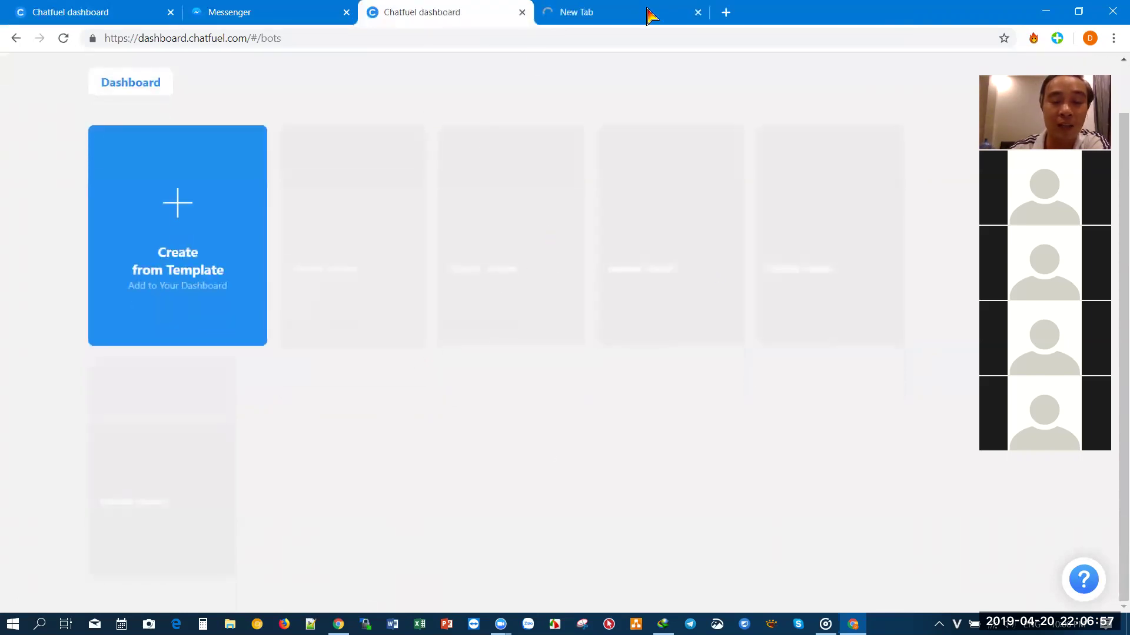
click(578, 12)
click(421, 8)
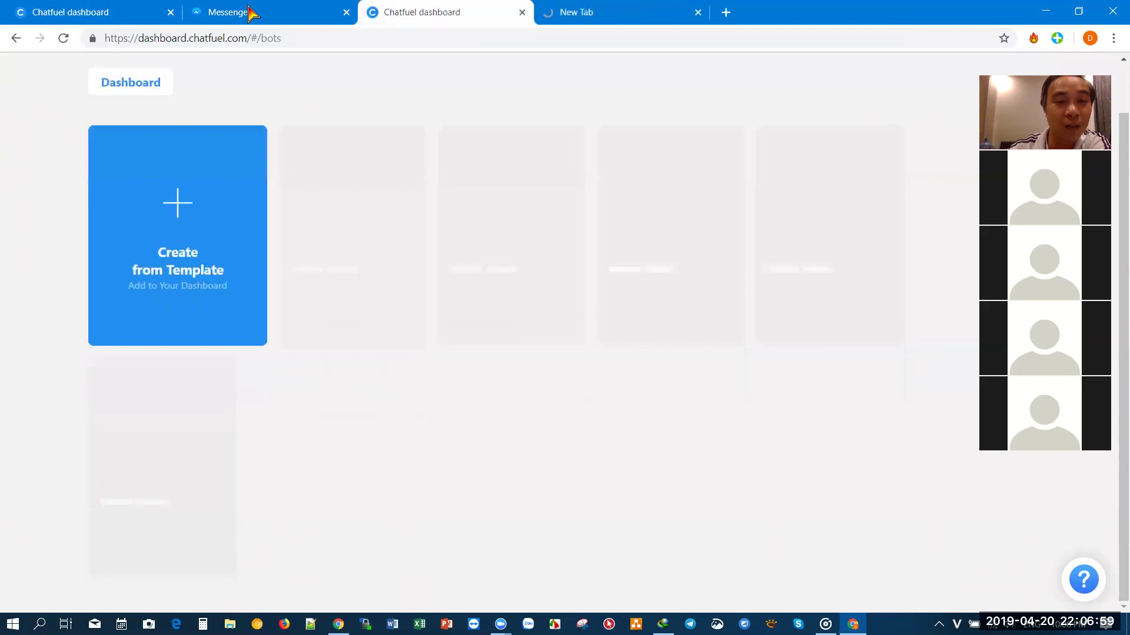
click(88, 11)
click(462, 8)
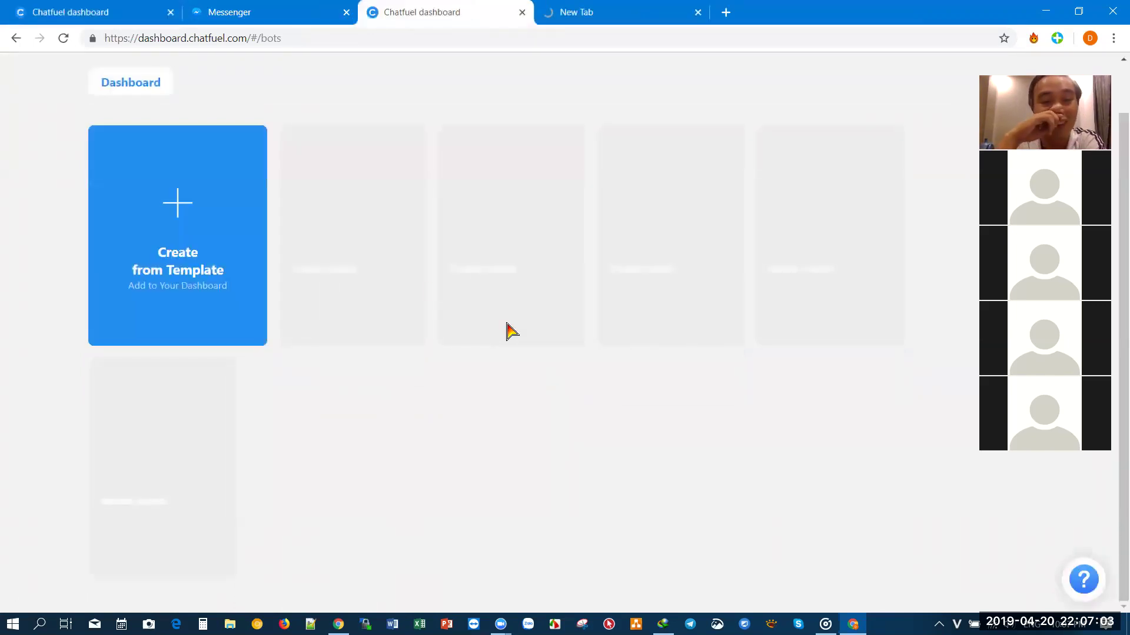
click(579, 10)
click(406, 8)
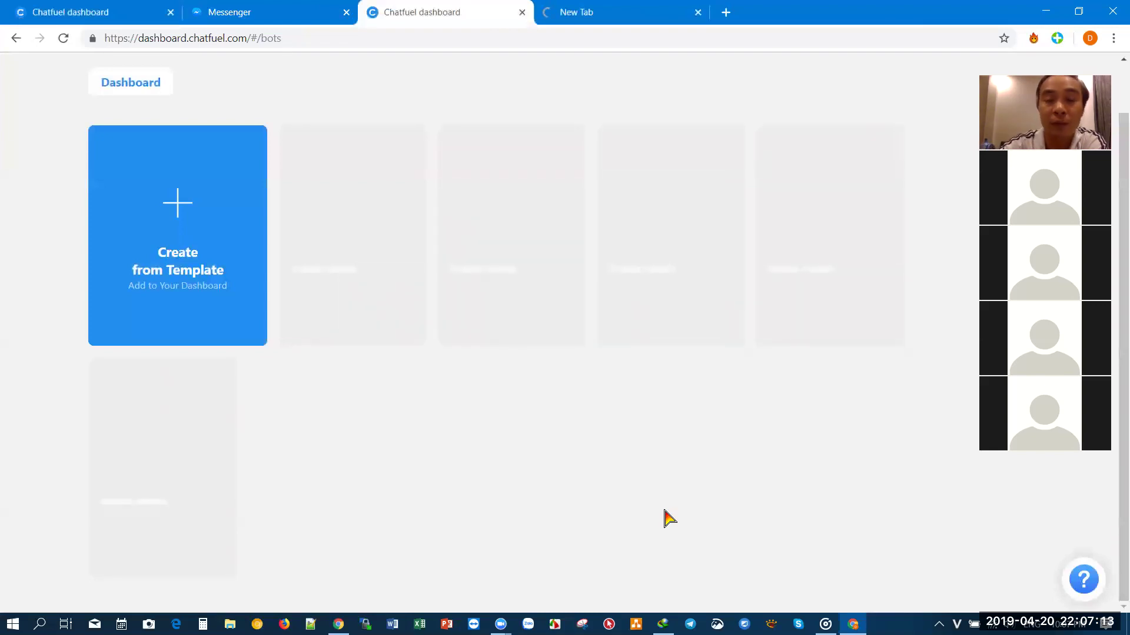
click(623, 10)
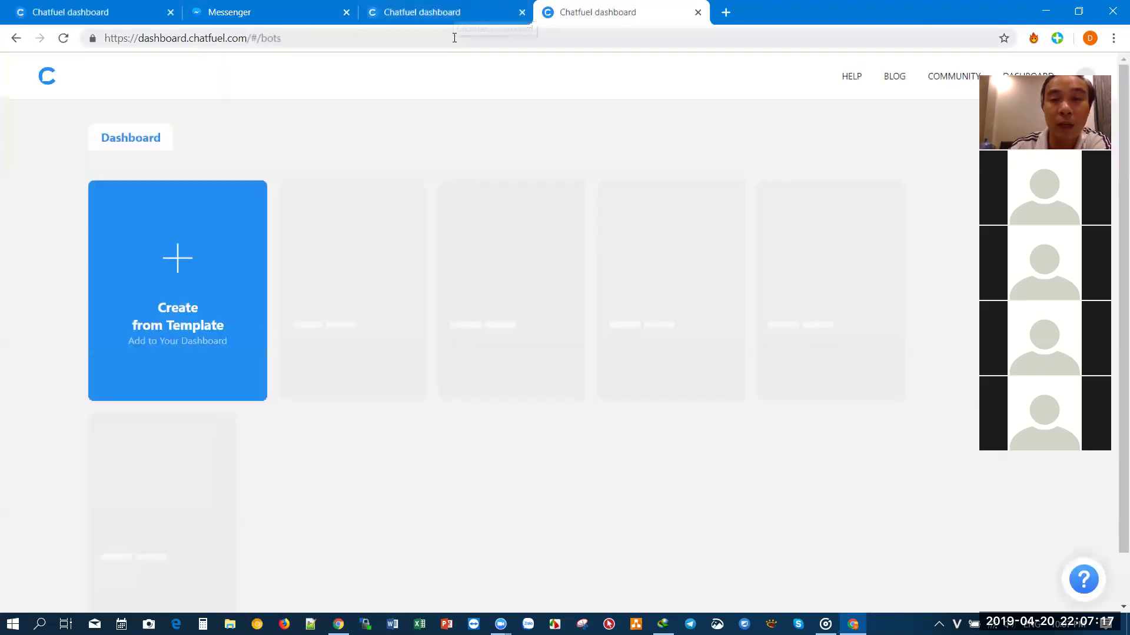
Bring up the third tab's bots Dashboard and scroll through the QuanChatbot-Viral bot cards.
click(425, 9)
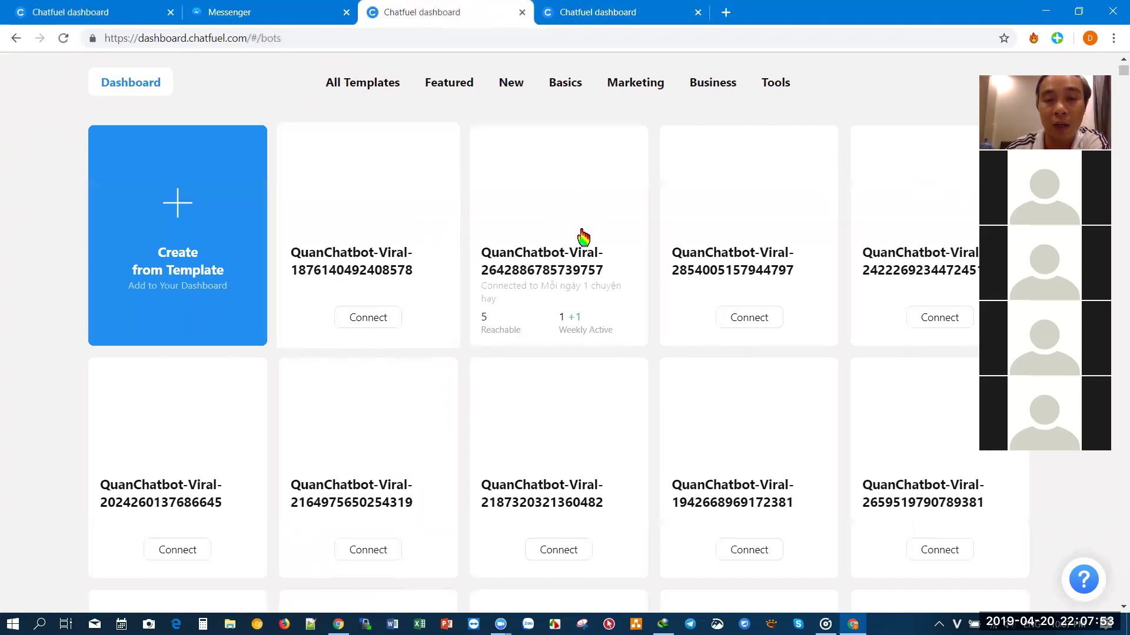
scroll(571, 234, down, 9)
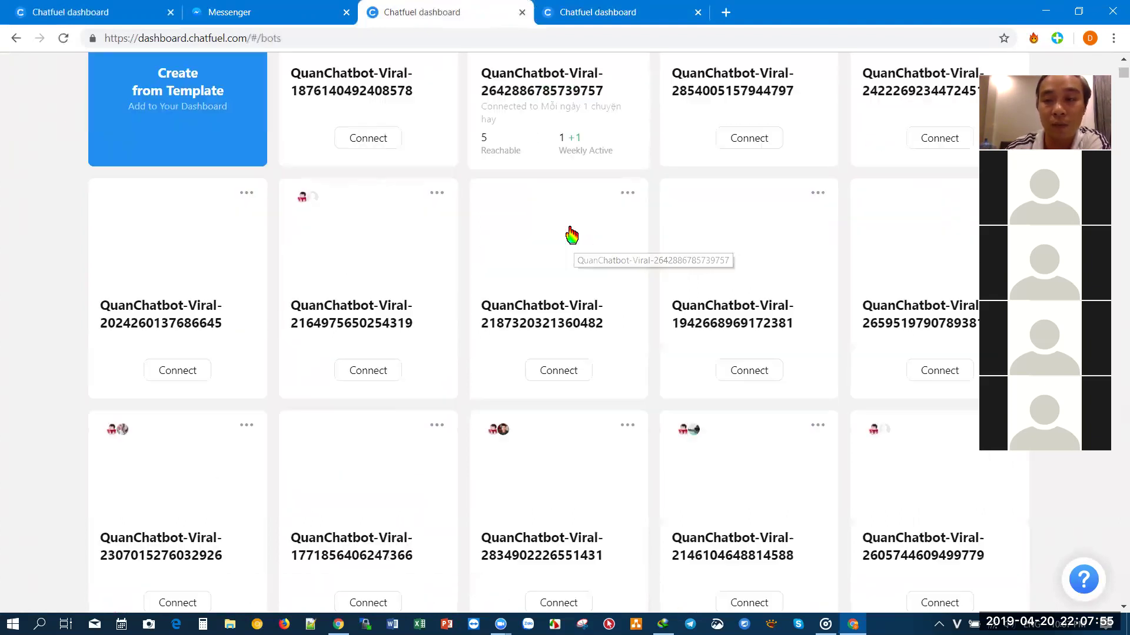
click(1122, 263)
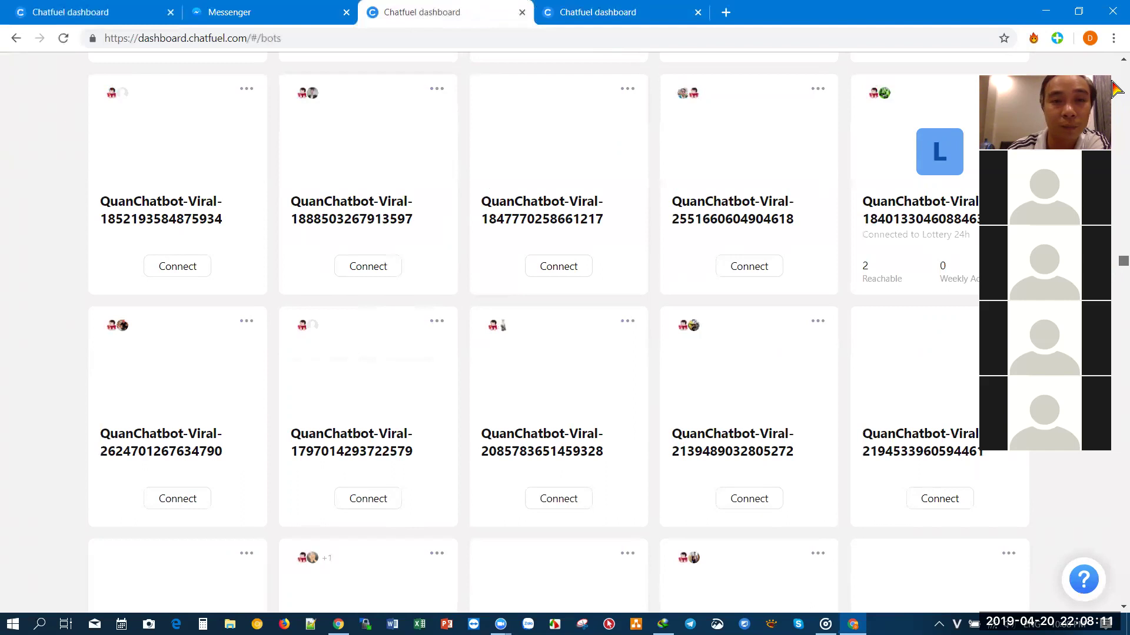
Reload the bots dashboard in the fourth and third Chatfuel tabs.
click(588, 11)
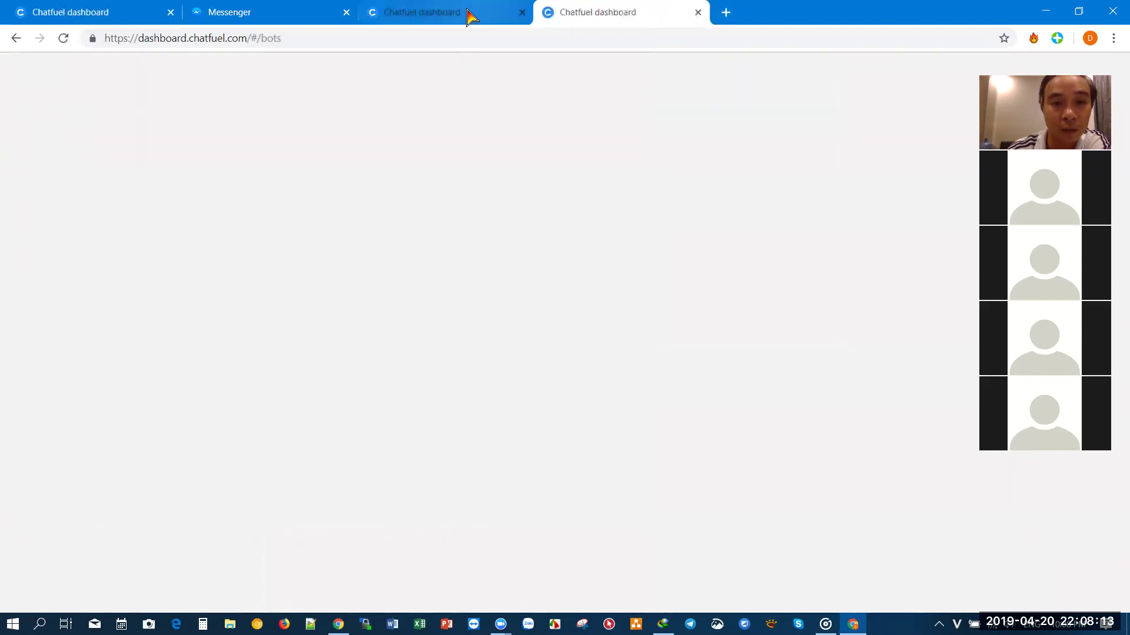
click(333, 38)
key(Return)
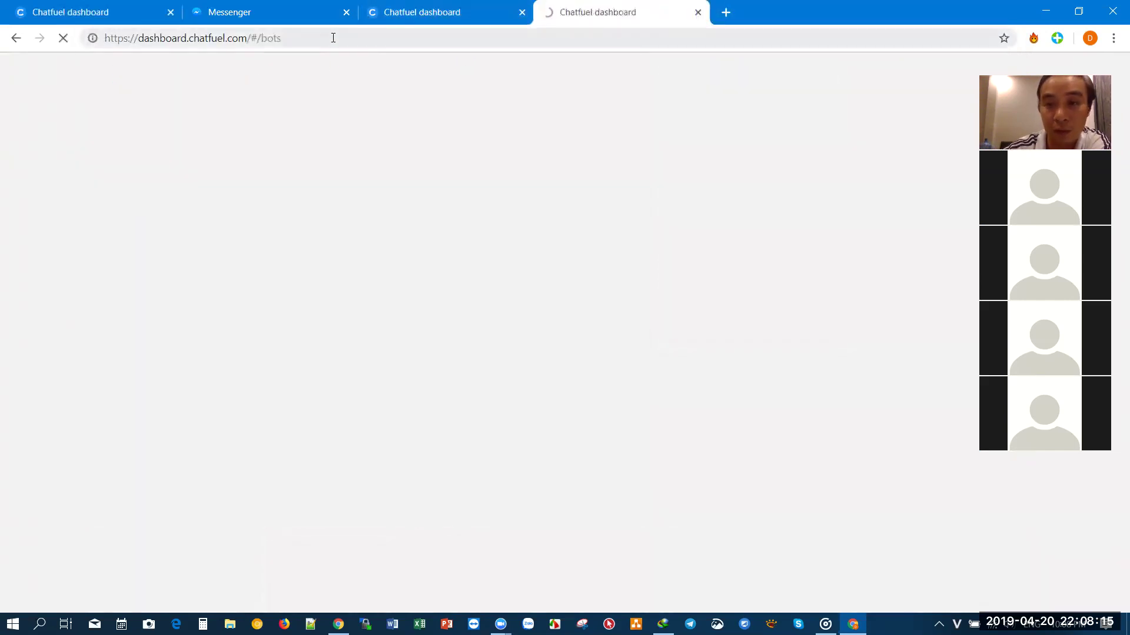
click(428, 17)
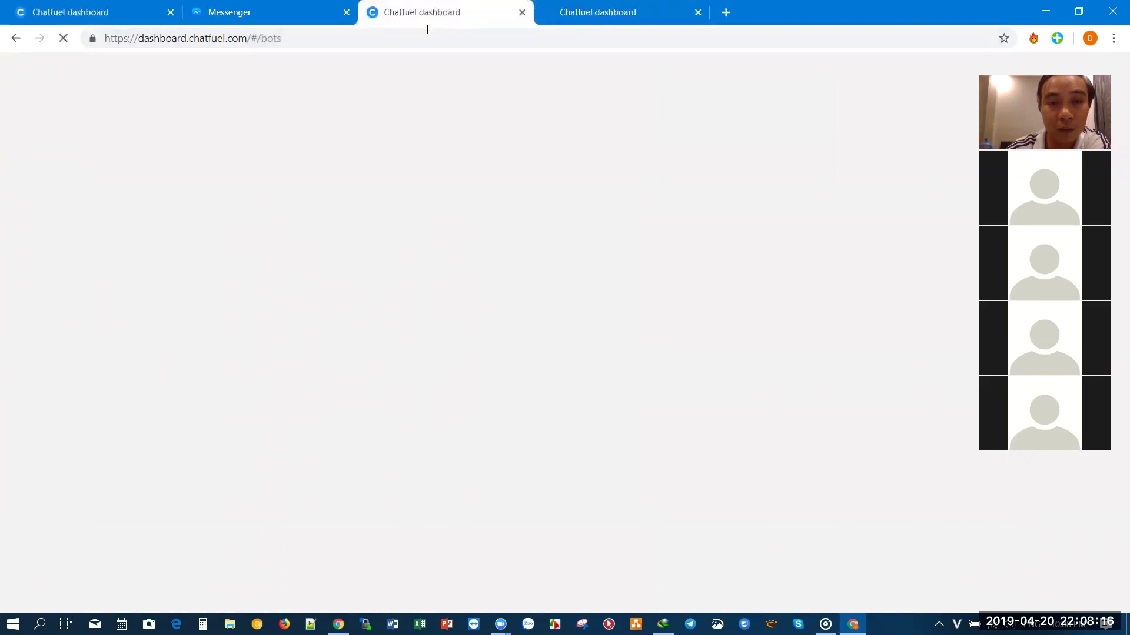
click(316, 40)
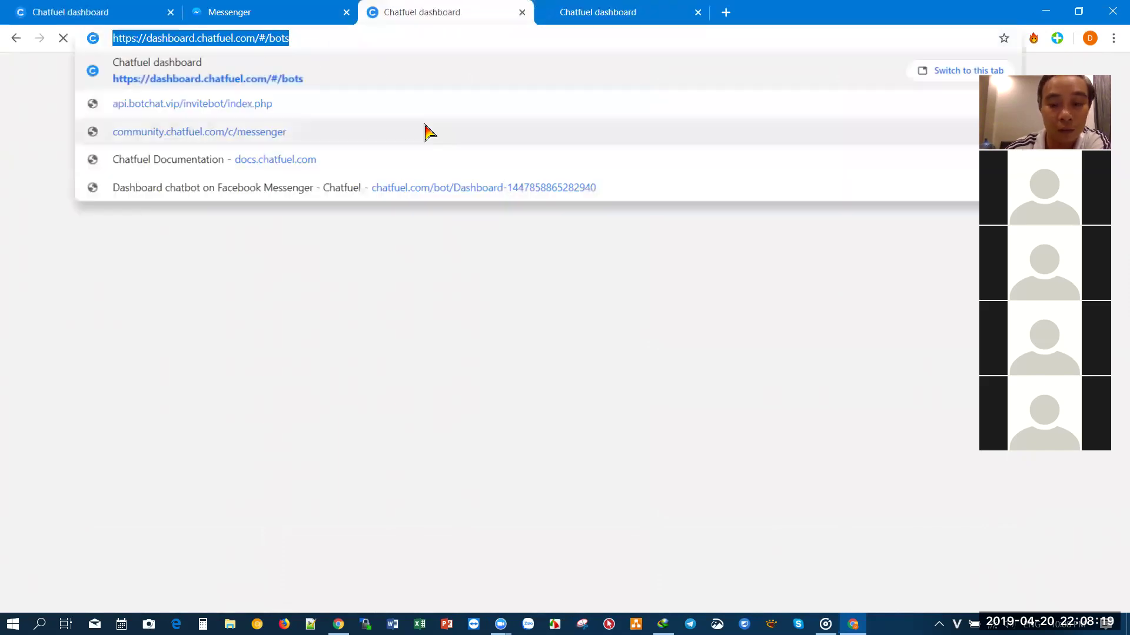
key(Return)
click(674, 12)
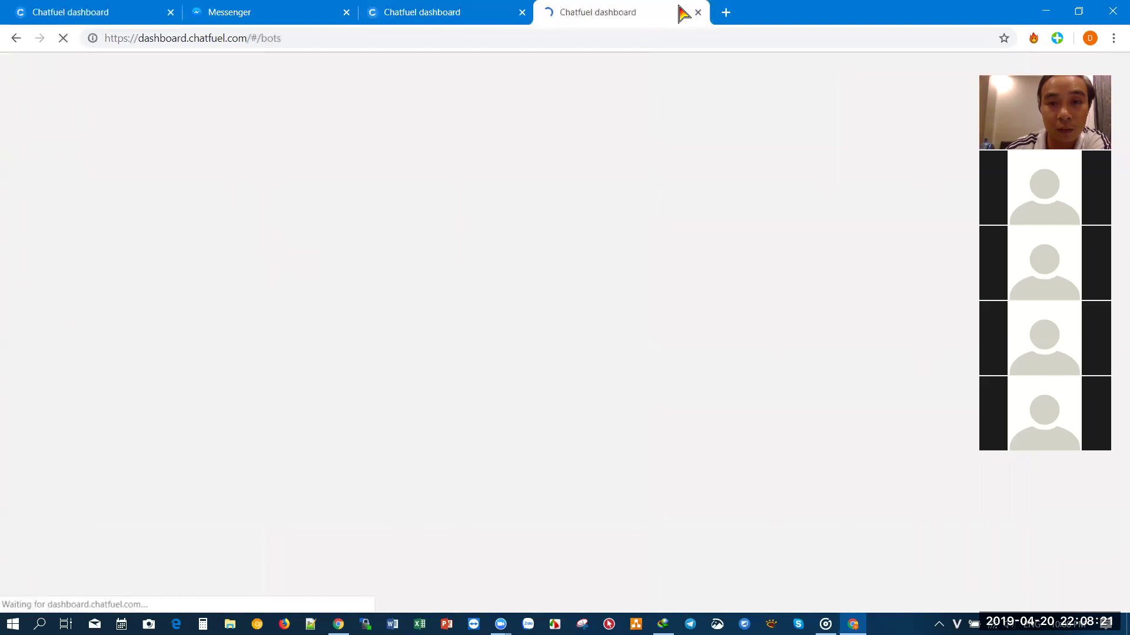
click(94, 8)
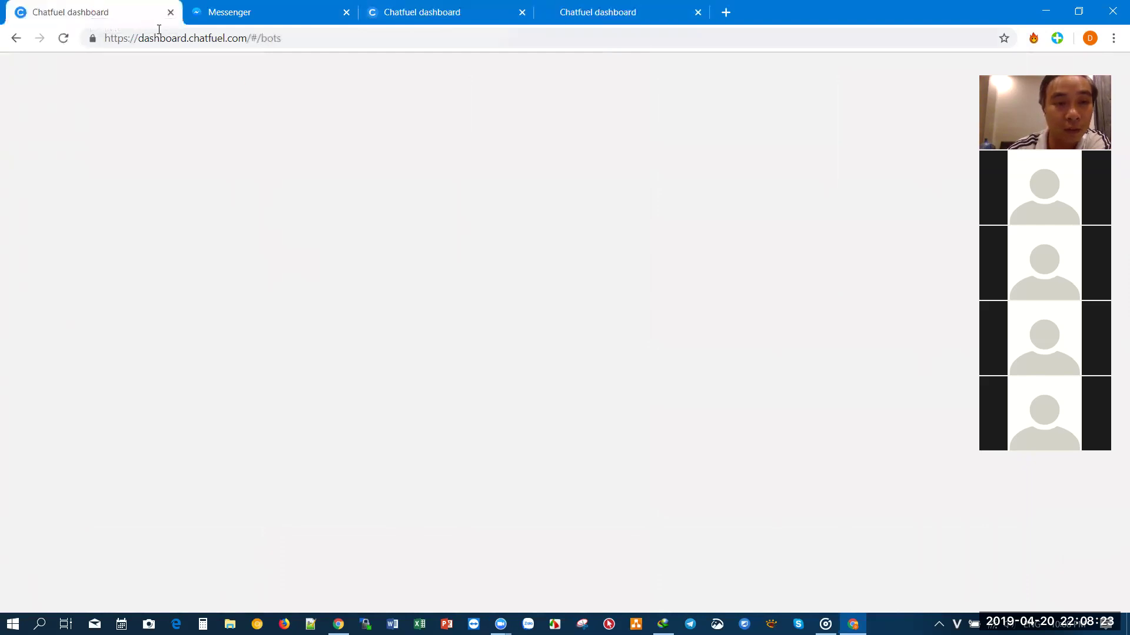
Use the first tab's Back-button history to reach an earlier page, then Show Full History.
right_click(16, 38)
click(27, 131)
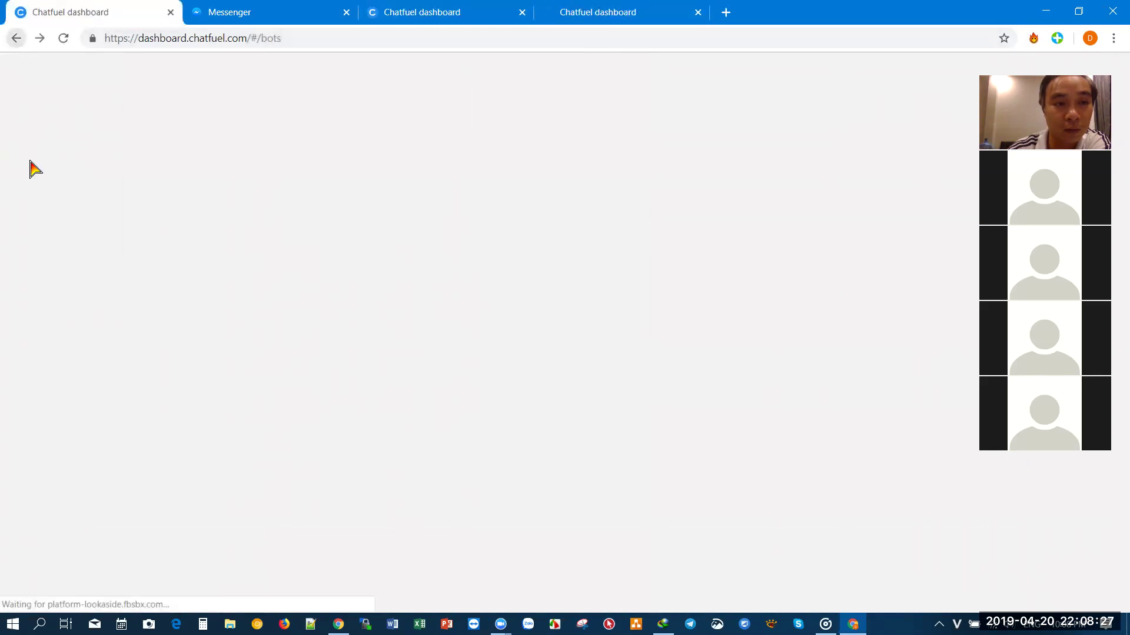
right_click(16, 40)
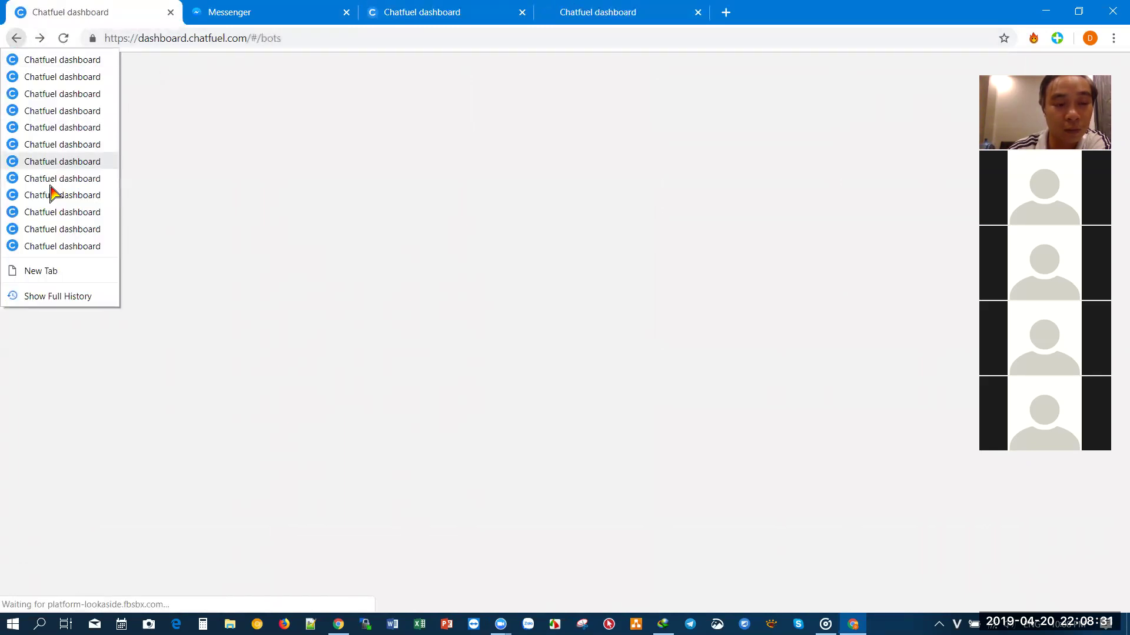
click(597, 20)
click(391, 19)
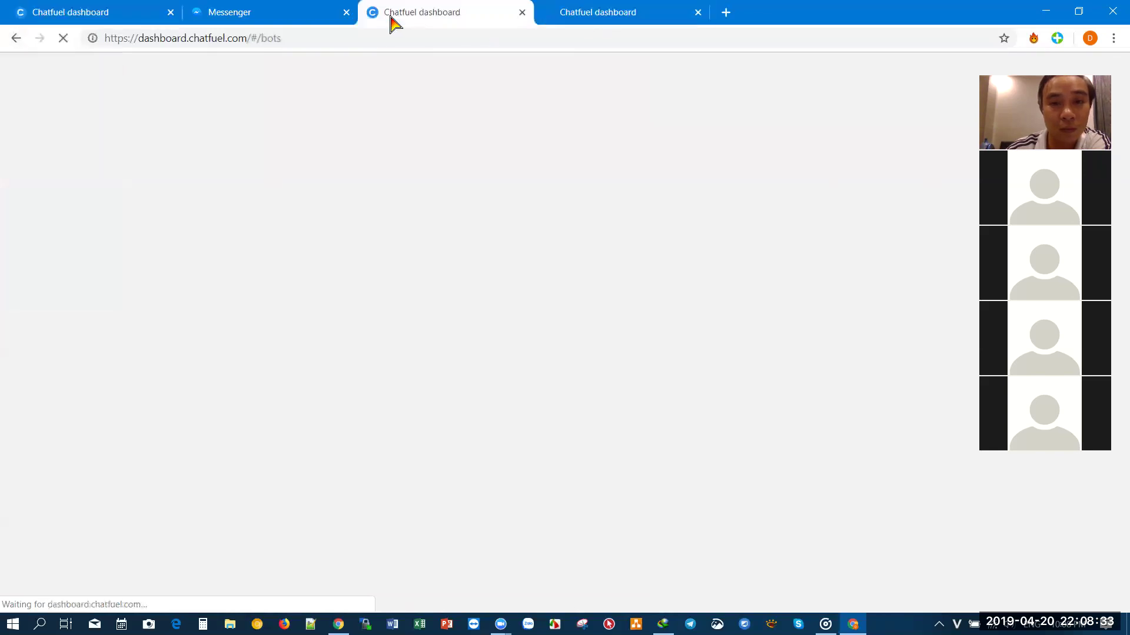
click(96, 18)
right_click(17, 39)
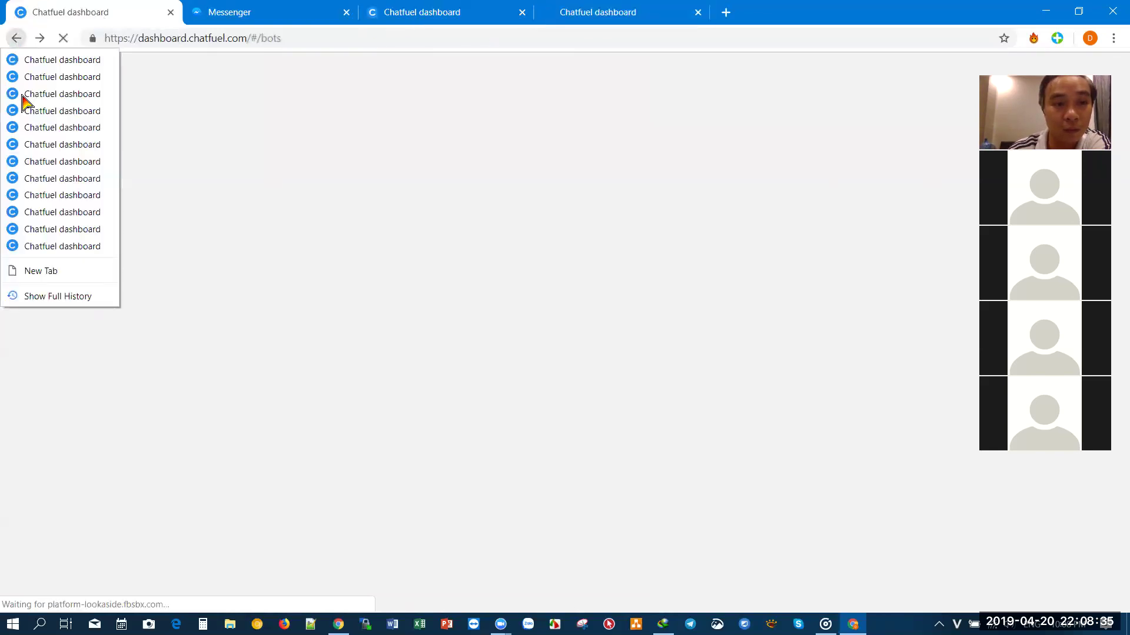
click(59, 295)
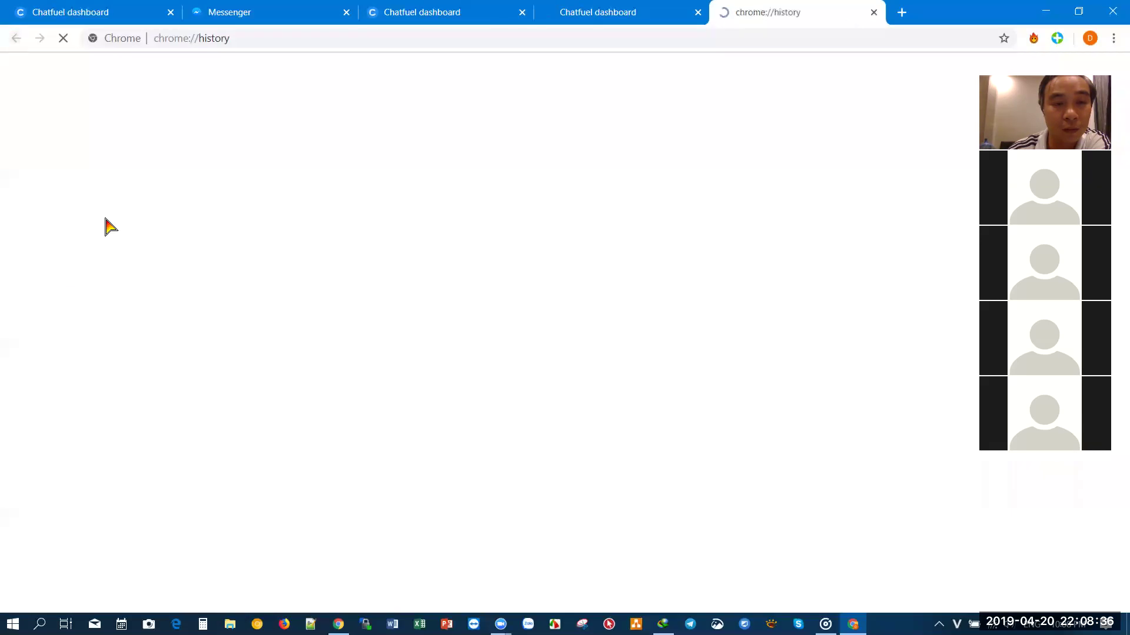
Copy the first tab's dashboard address and load it in a new tab.
click(81, 16)
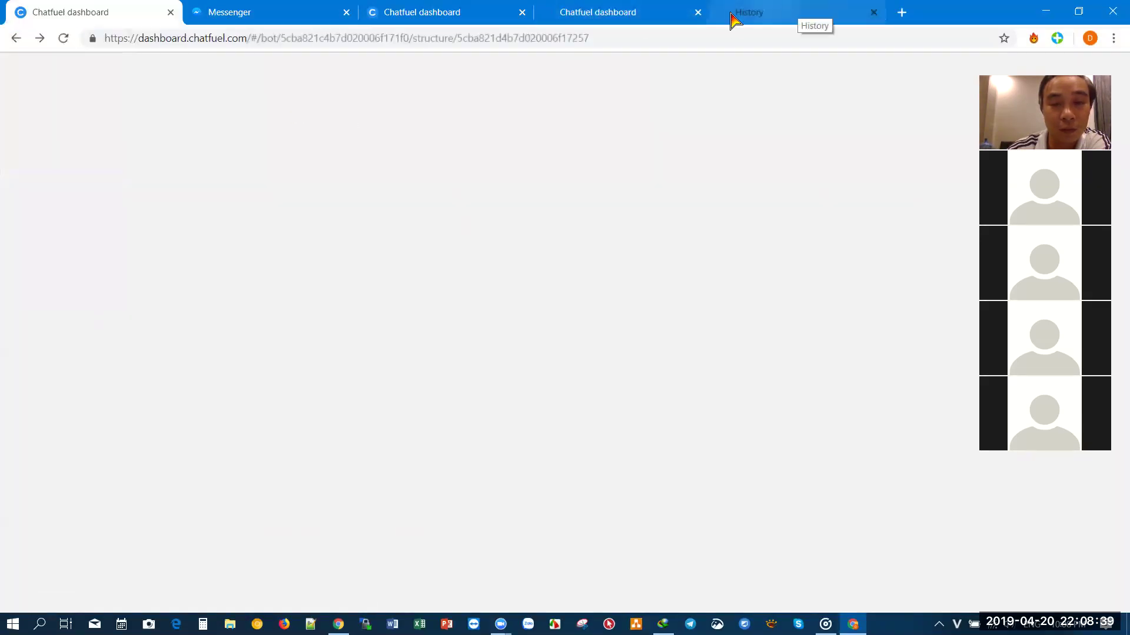
click(669, 36)
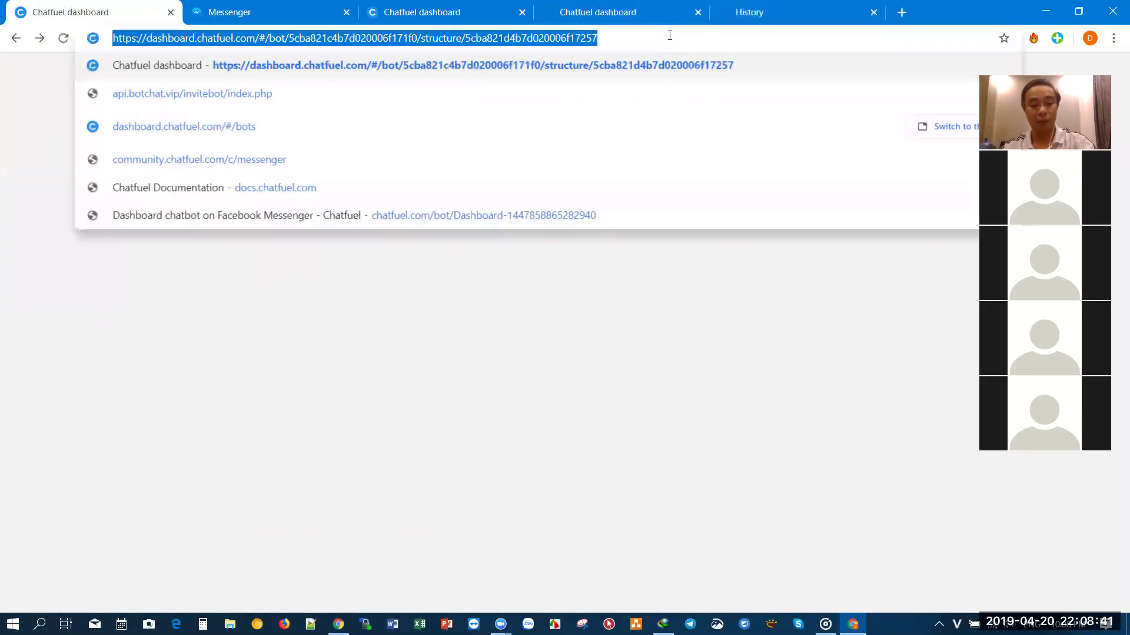
key(ctrl+c)
key(ctrl+t)
key(ctrl+v)
key(Return)
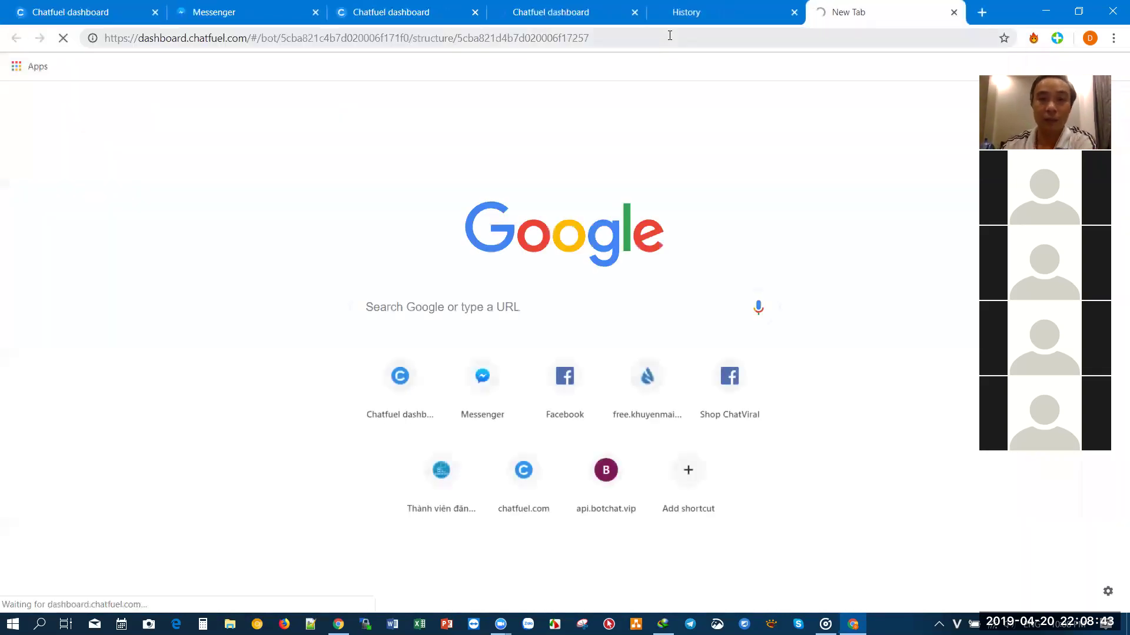
Close the History tab and go from the Sau 1 ngay block to Configure settings.
click(765, 16)
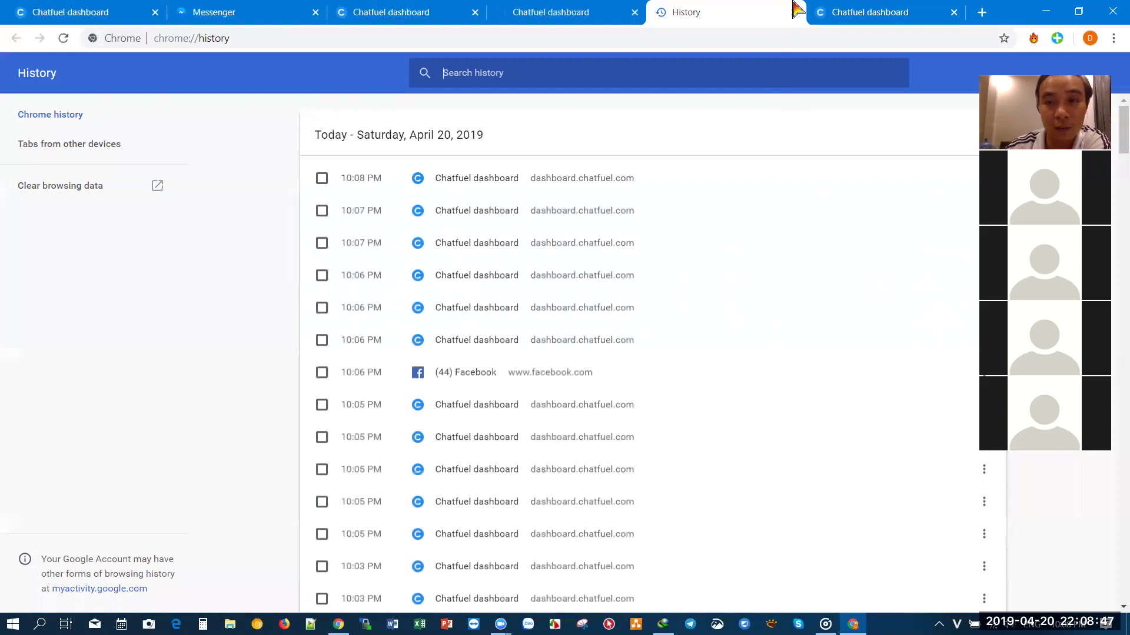
click(796, 12)
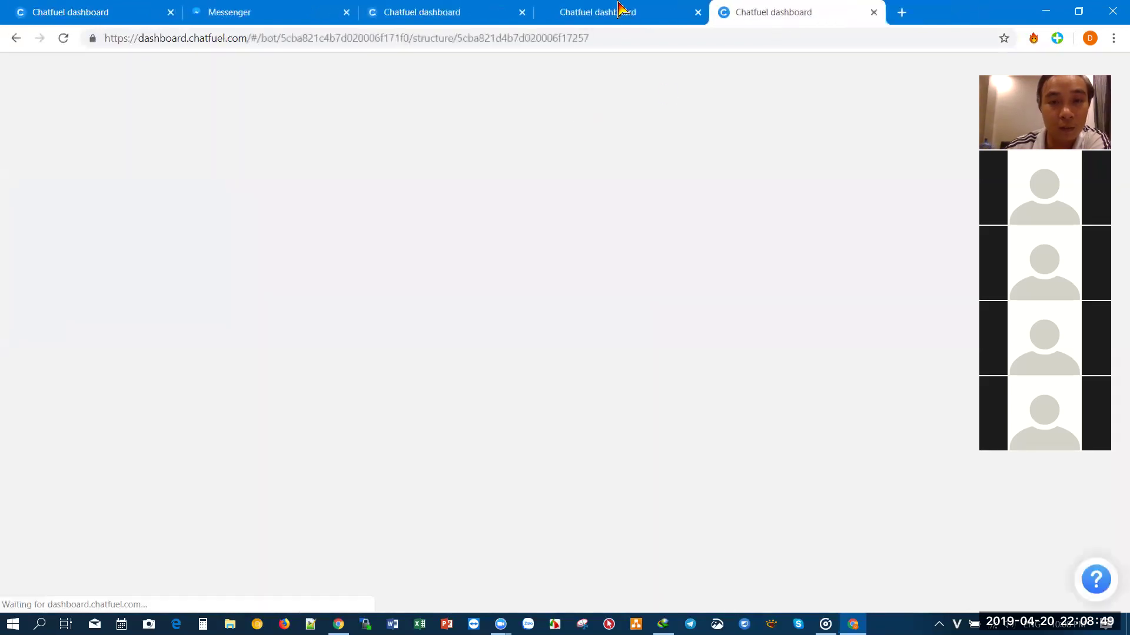
click(440, 8)
click(757, 10)
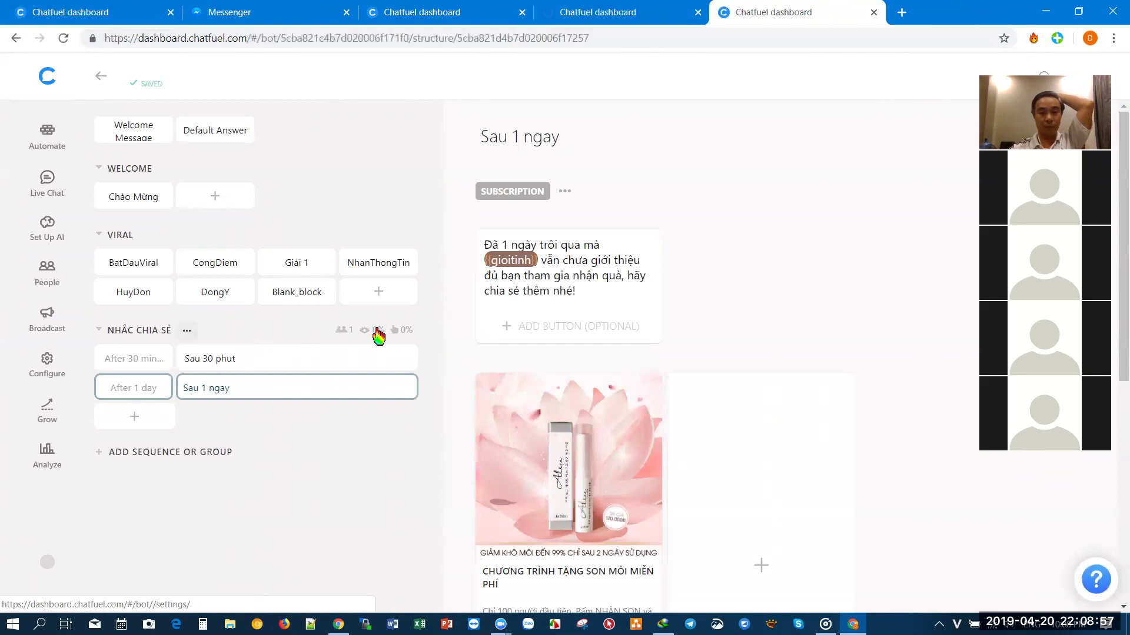
click(483, 247)
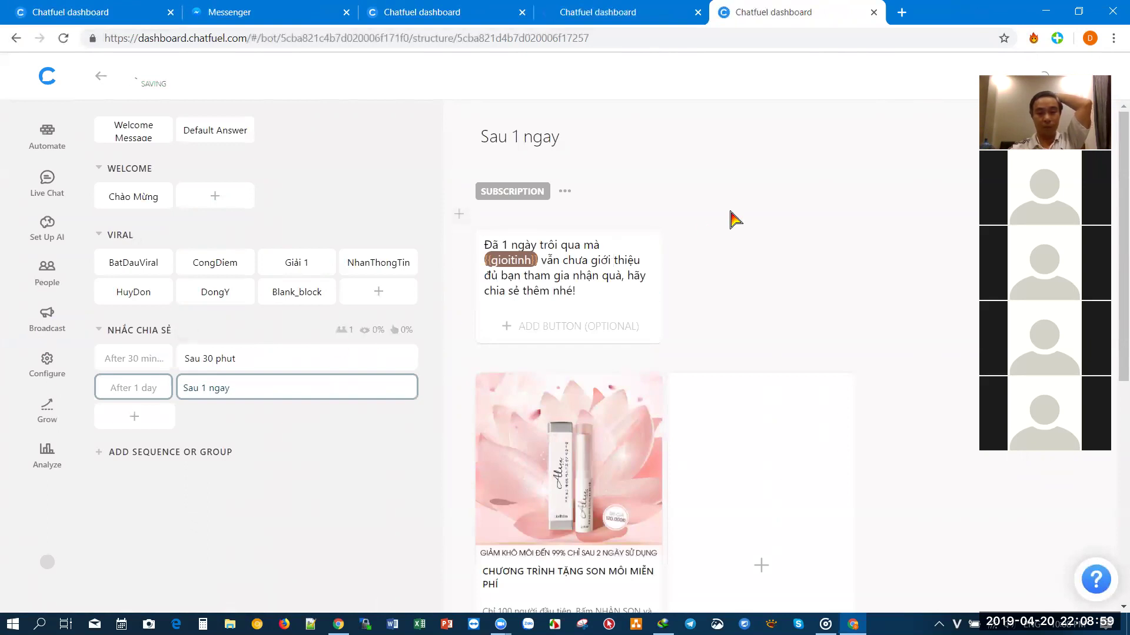
scroll(733, 221, down, 7)
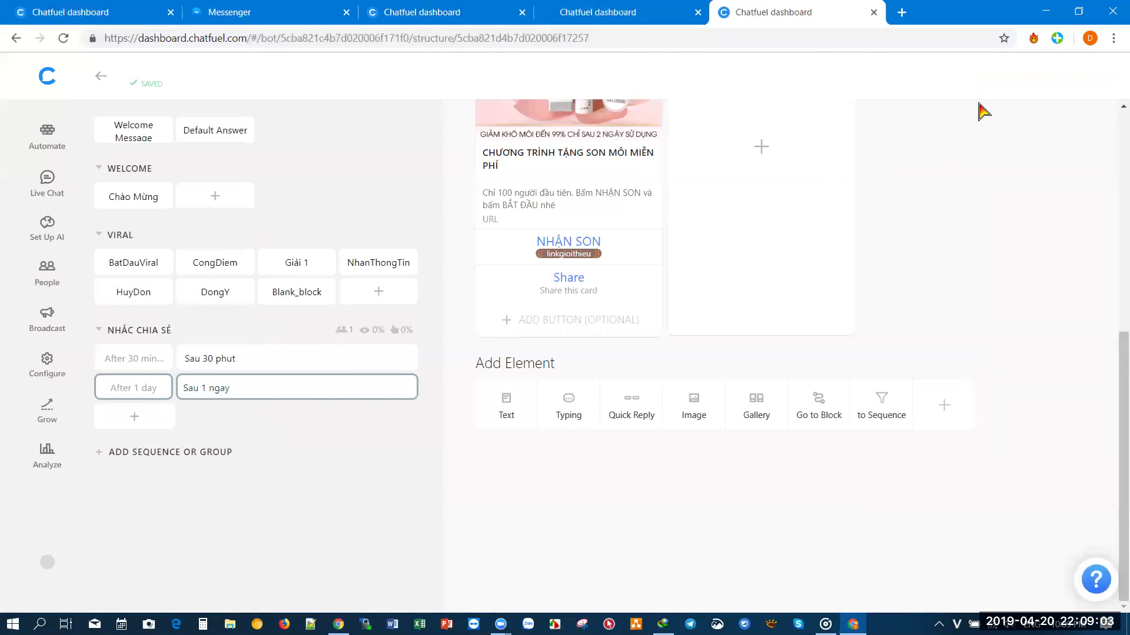
click(56, 361)
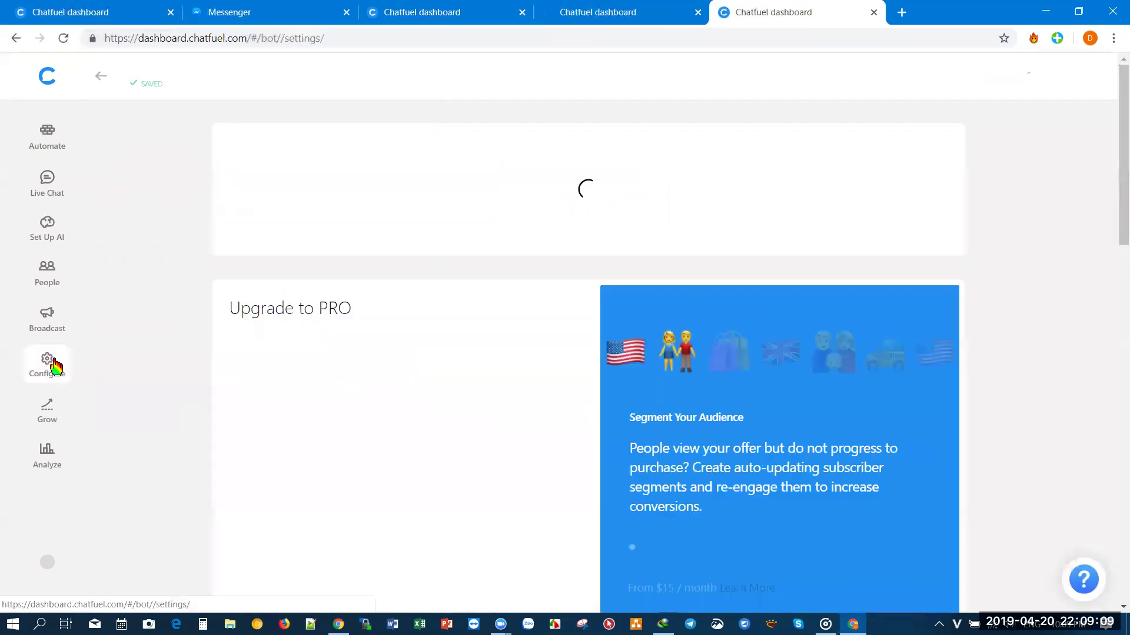
Reload the bots list in the fourth and third dashboard tabs.
click(373, 9)
click(565, 11)
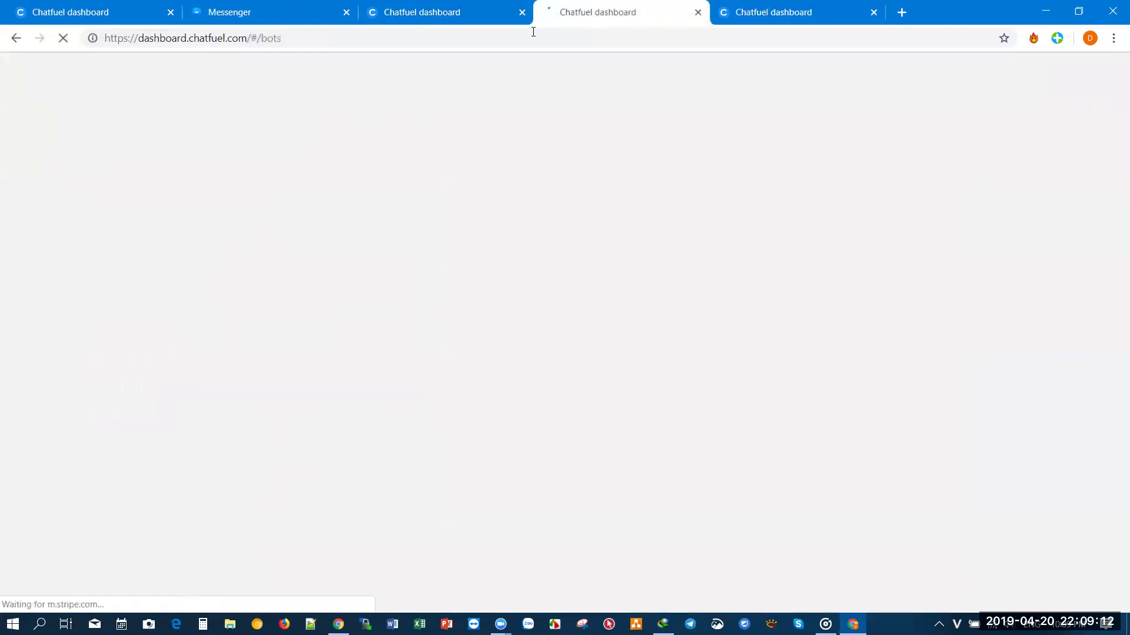
click(487, 39)
click(402, 42)
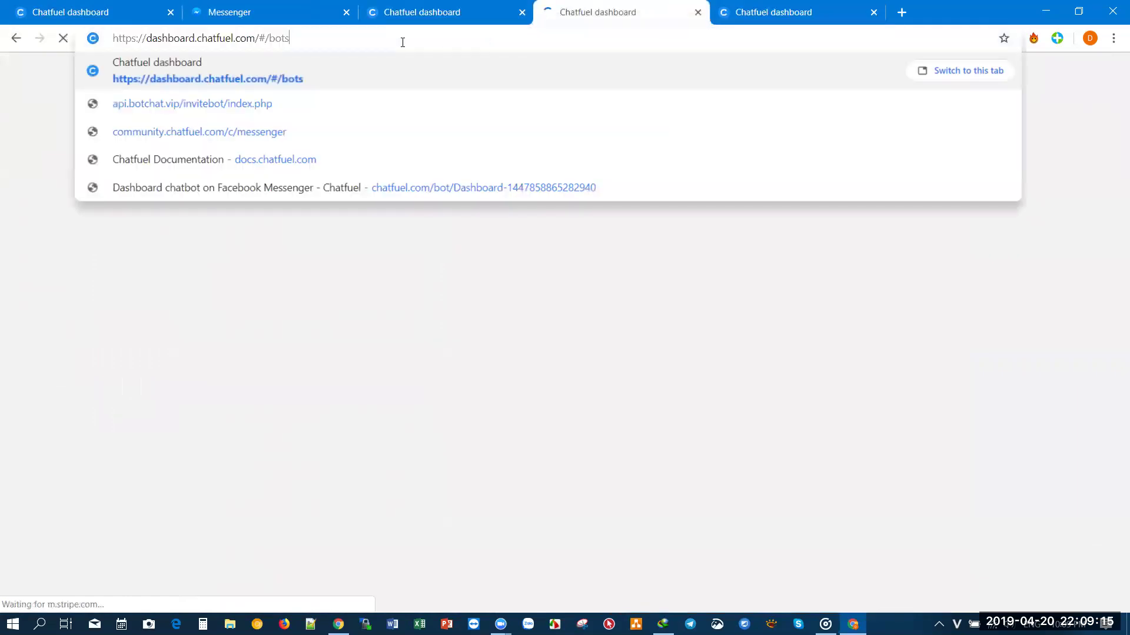
key(Return)
click(431, 12)
click(414, 36)
key(Return)
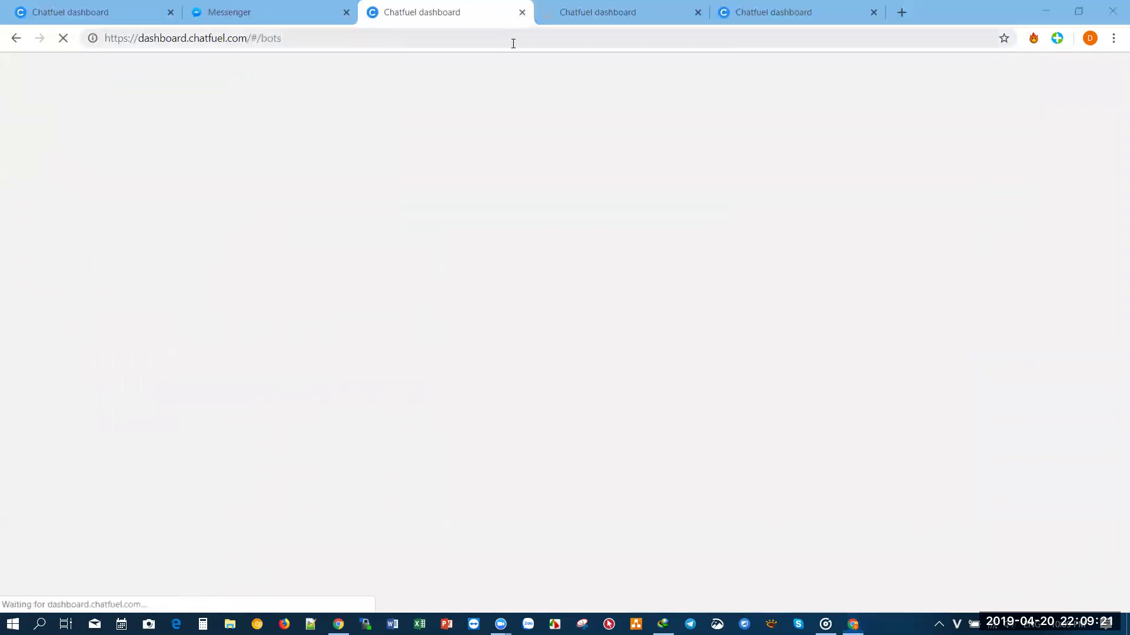
Close the extra bot settings and Messenger tabs, then load chatfuel.com in a new tab.
click(602, 18)
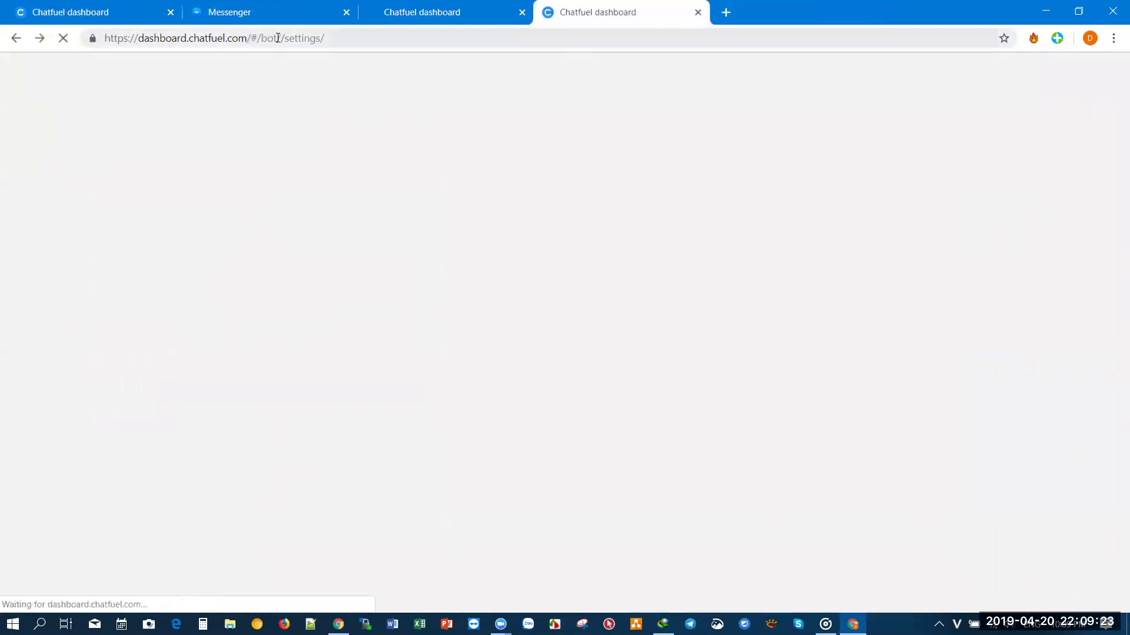
click(698, 13)
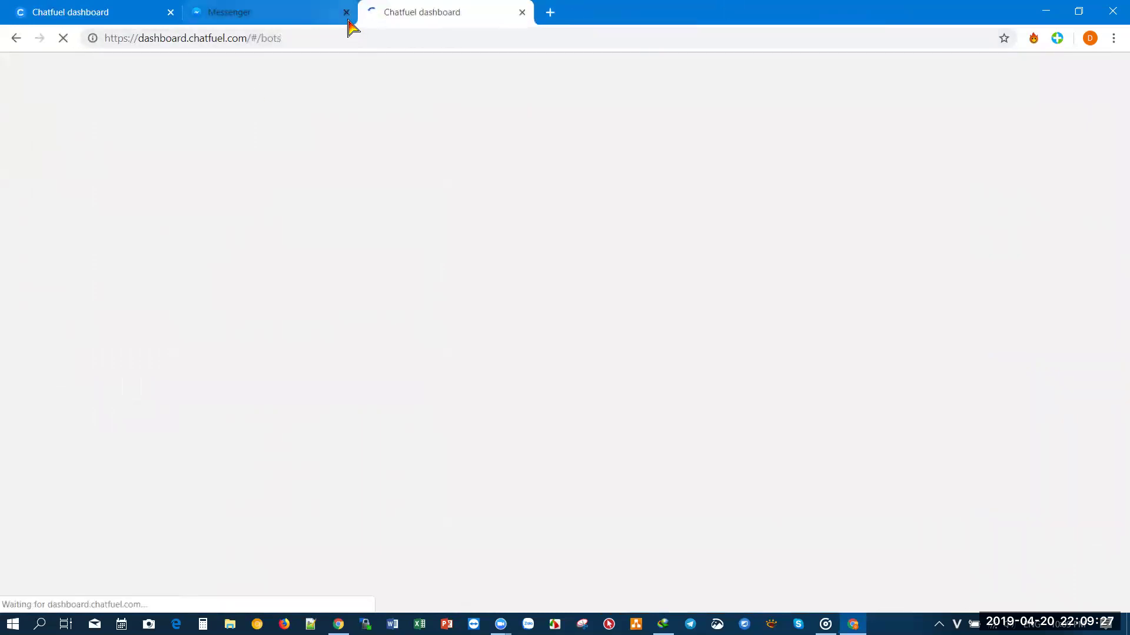
click(353, 19)
click(346, 13)
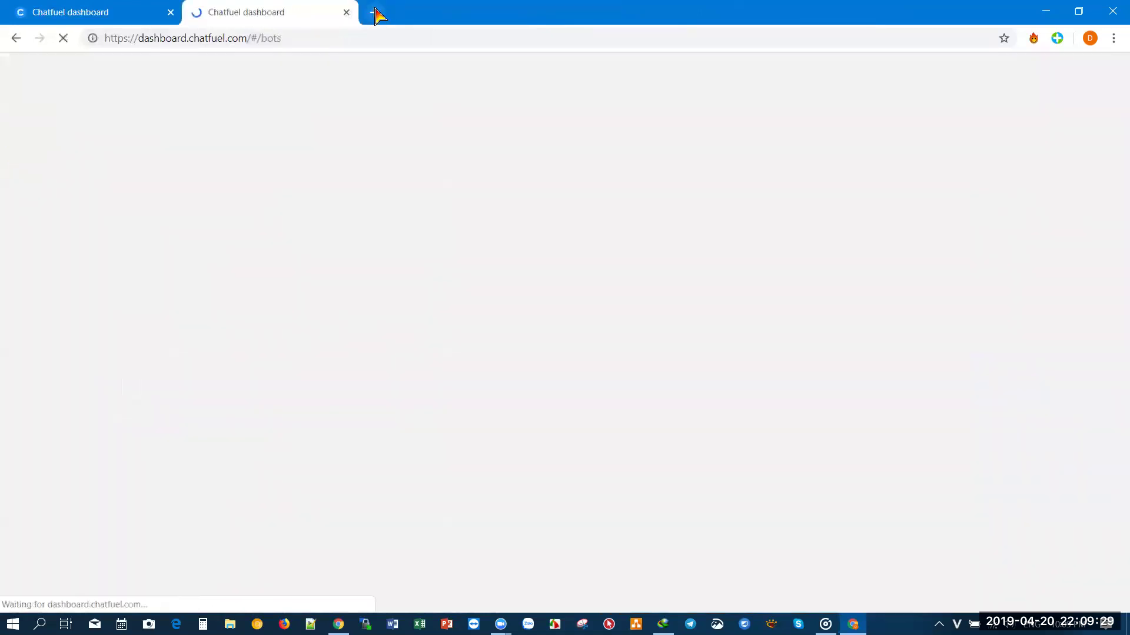
click(373, 12)
text(cha)
key(Return)
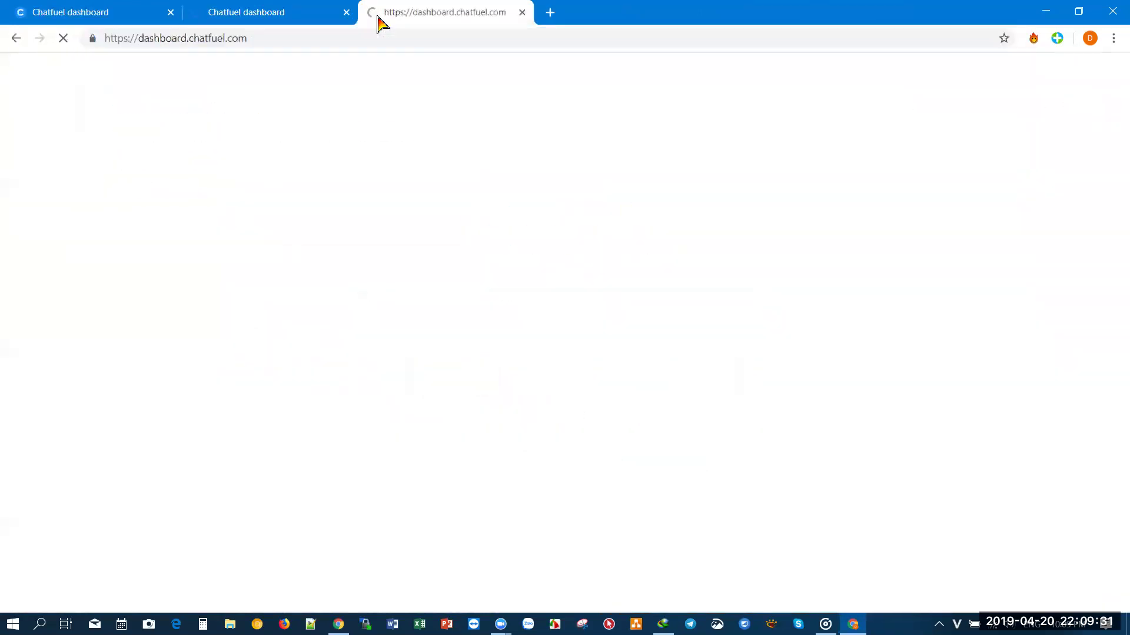
Open a separate browser window under another Chrome profile.
click(281, 22)
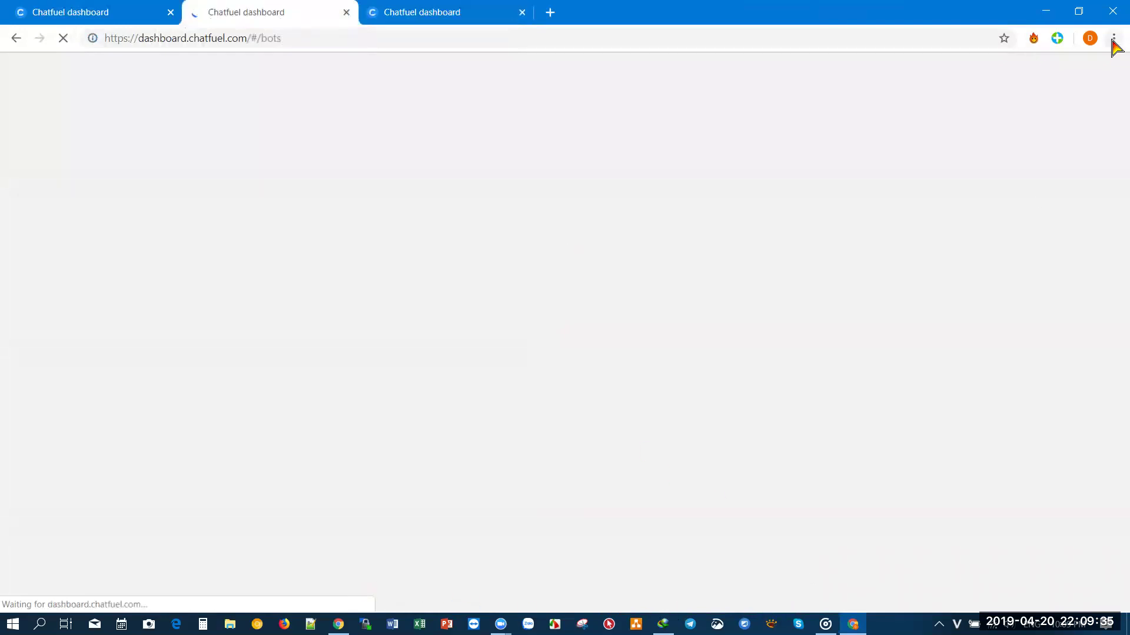
click(1089, 38)
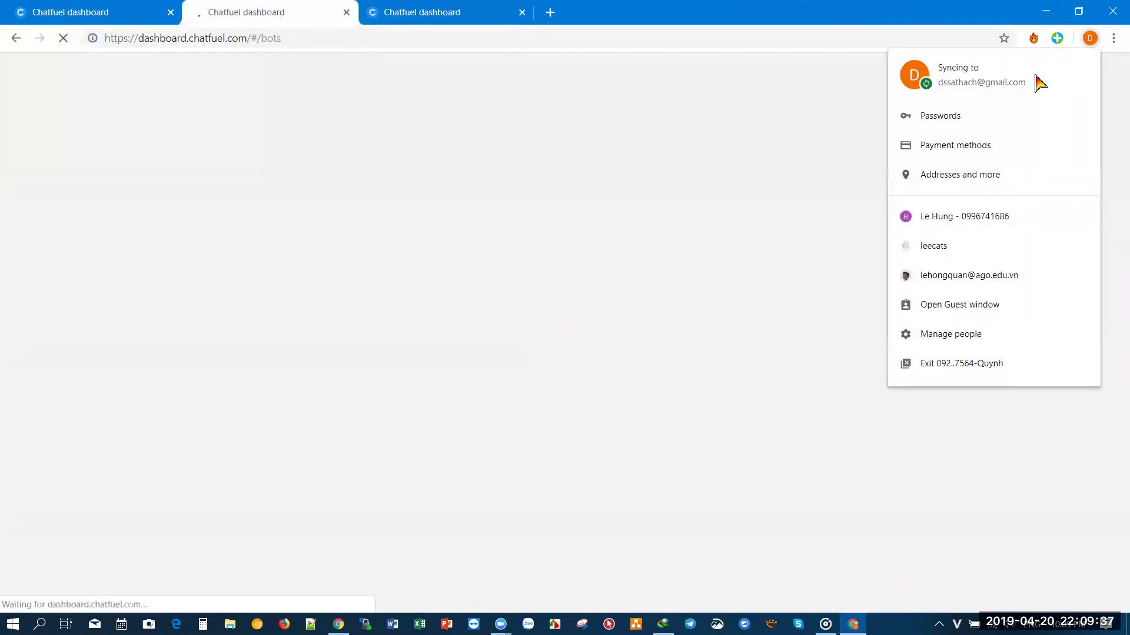
click(895, 223)
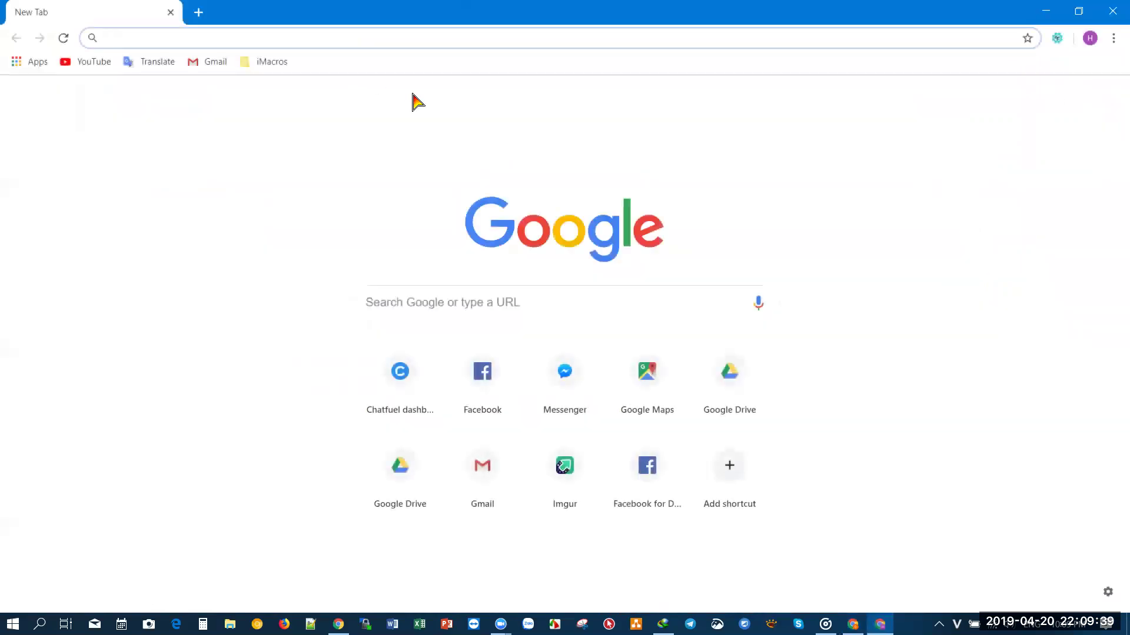
Load the Chatfuel dashboard in the new profile window and open the keyring vn bot.
click(395, 397)
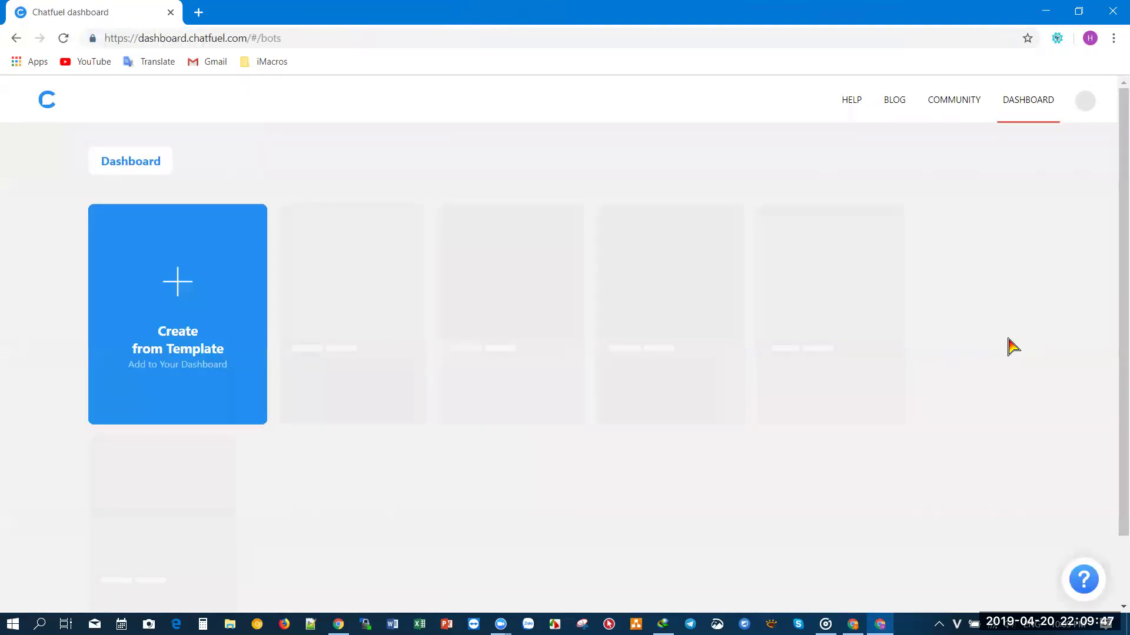
click(852, 624)
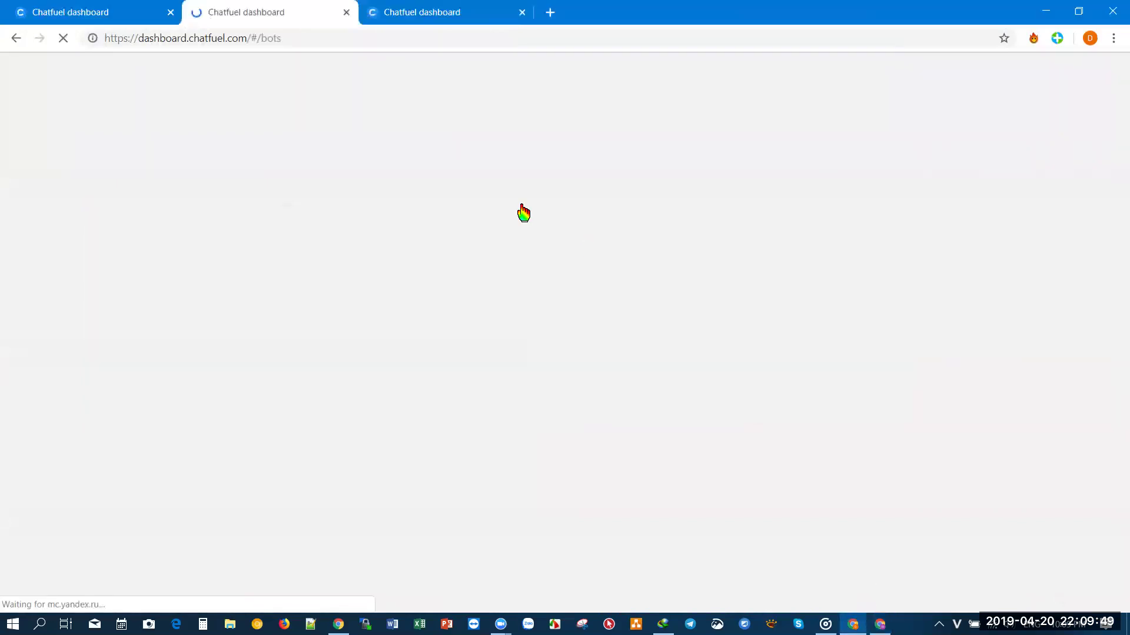
click(450, 12)
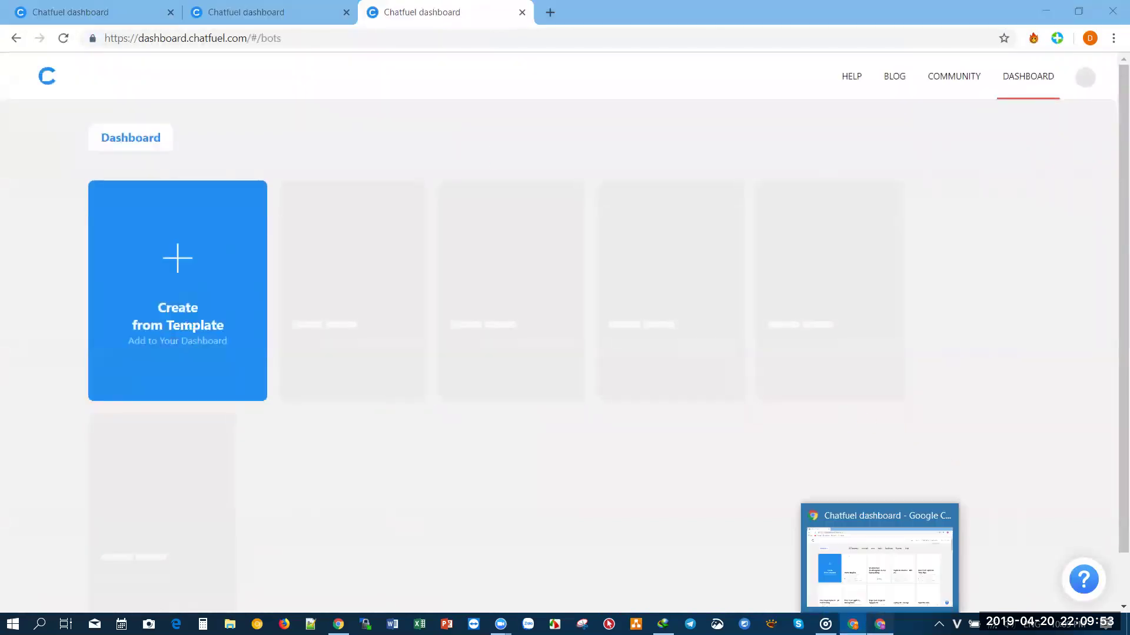
click(879, 624)
scroll(916, 454, down, 9)
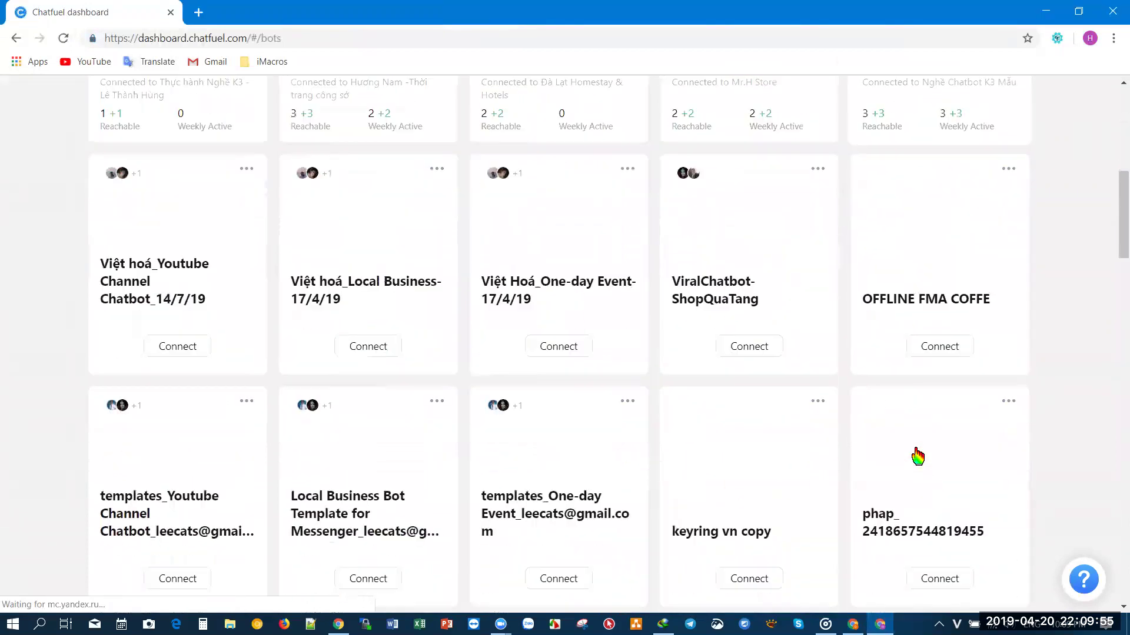
scroll(892, 453, down, 7)
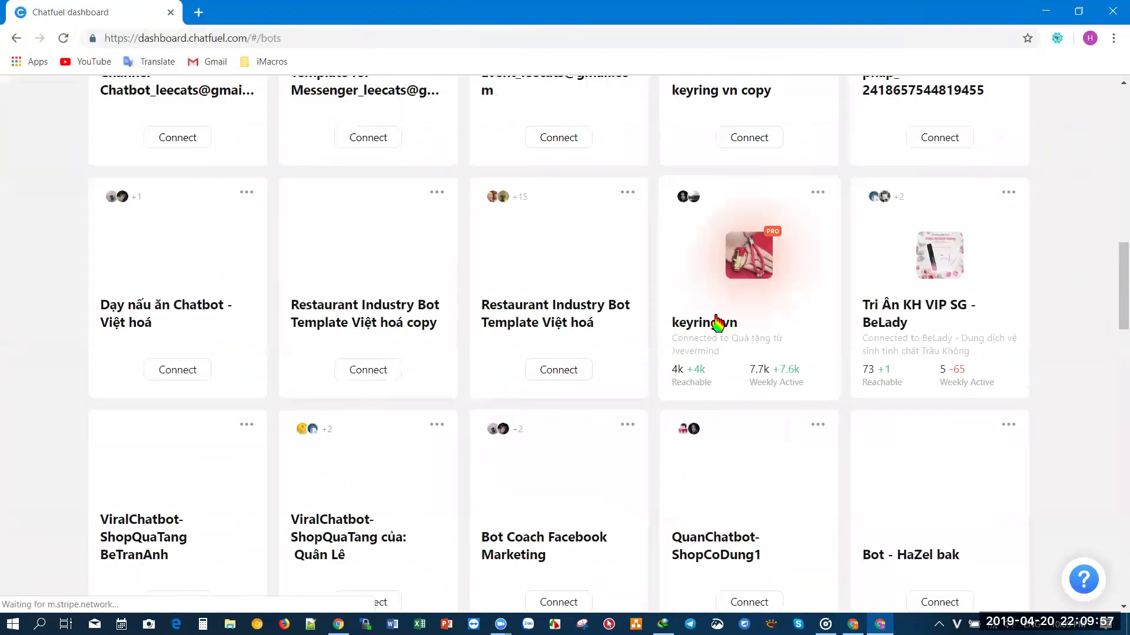
click(716, 373)
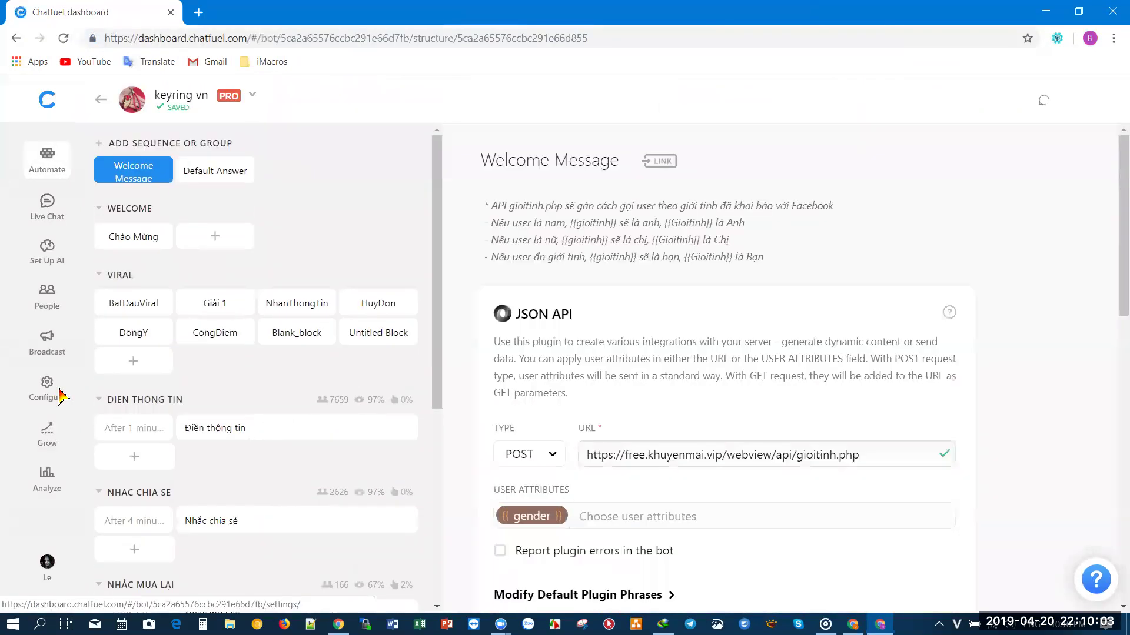
Open keyring vn's Analyze page and inspect Total Users for 14–20 Apr 2019, reaching about 4k.
click(53, 478)
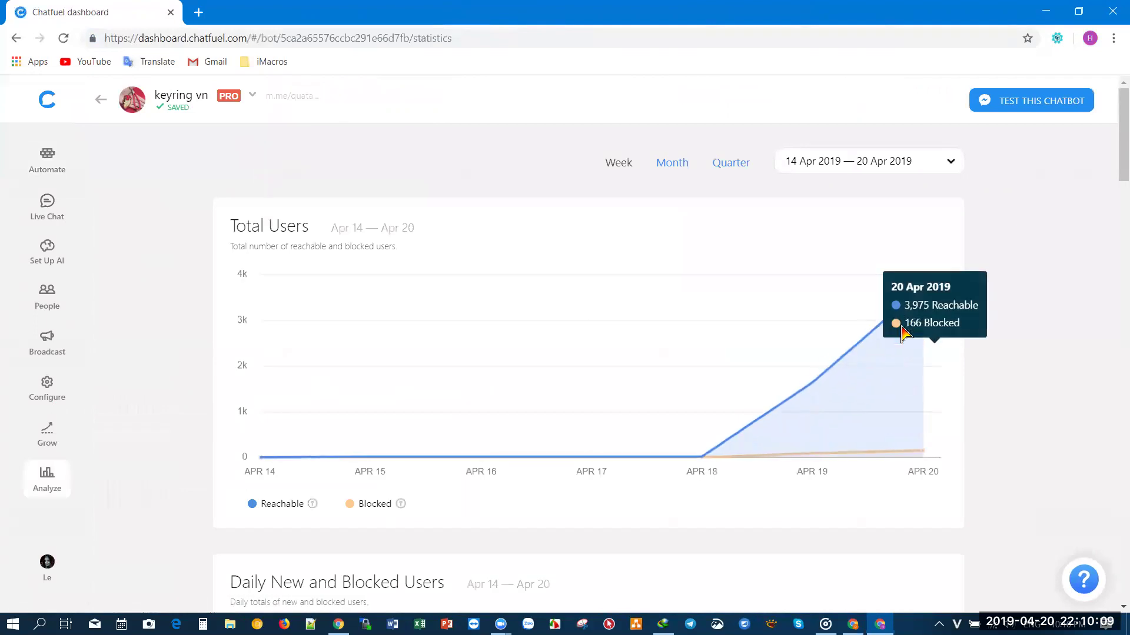
mouse_move(703, 460)
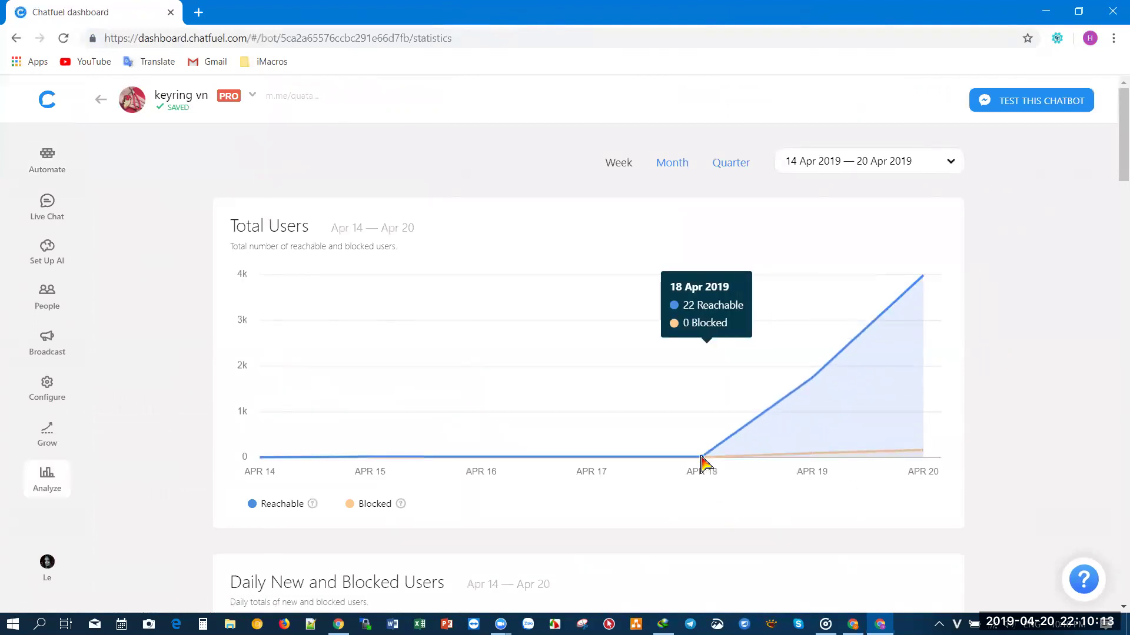
mouse_move(812, 402)
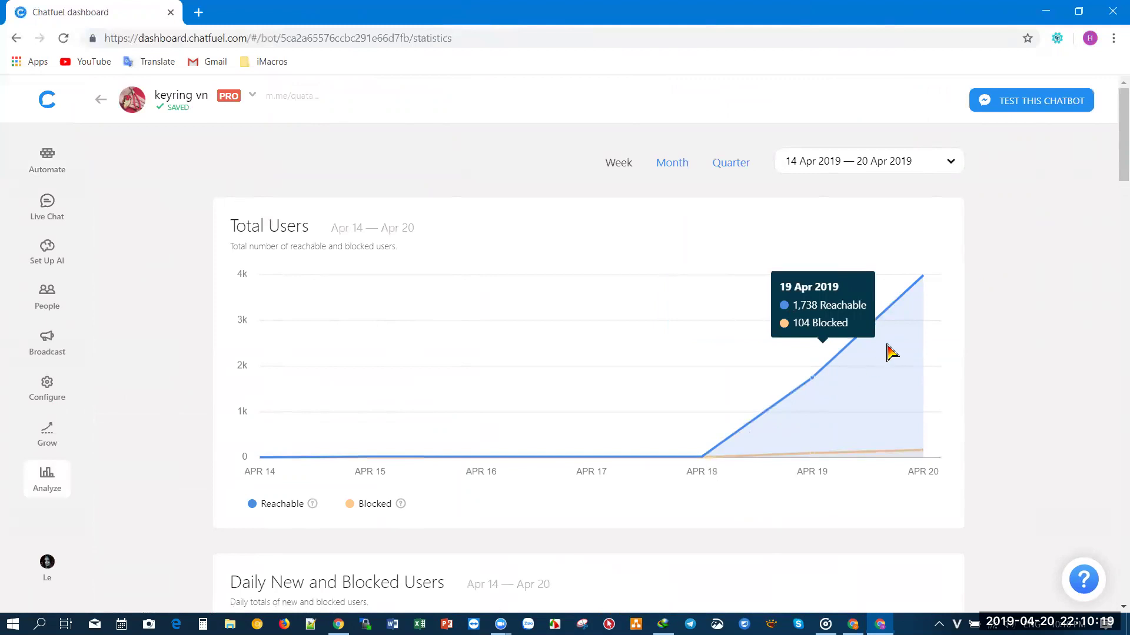
mouse_move(915, 326)
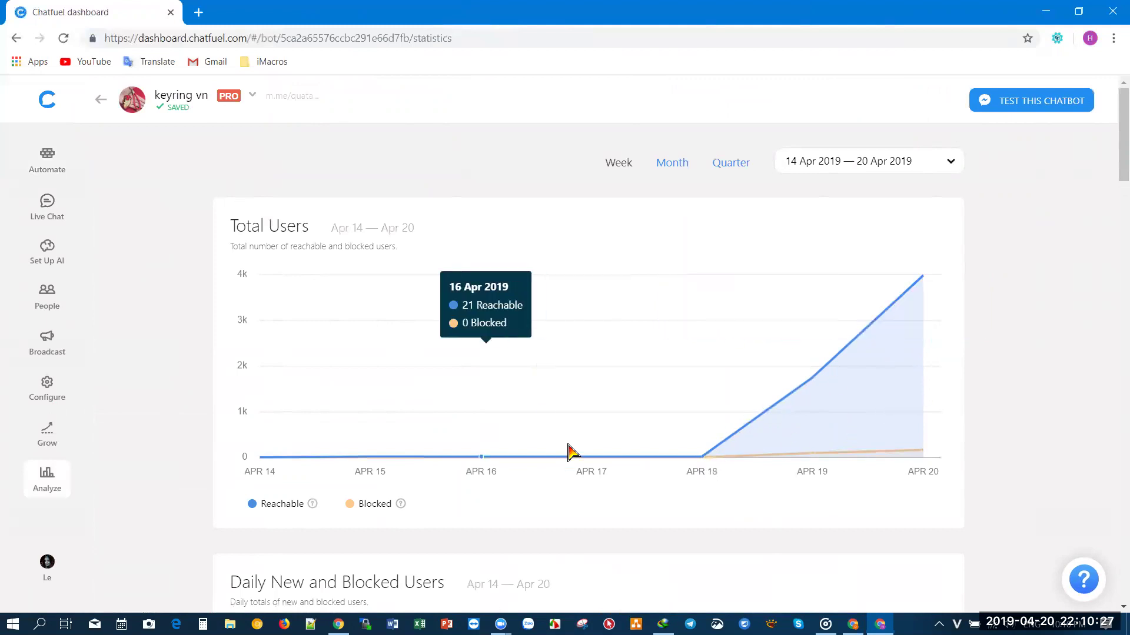
mouse_move(852, 624)
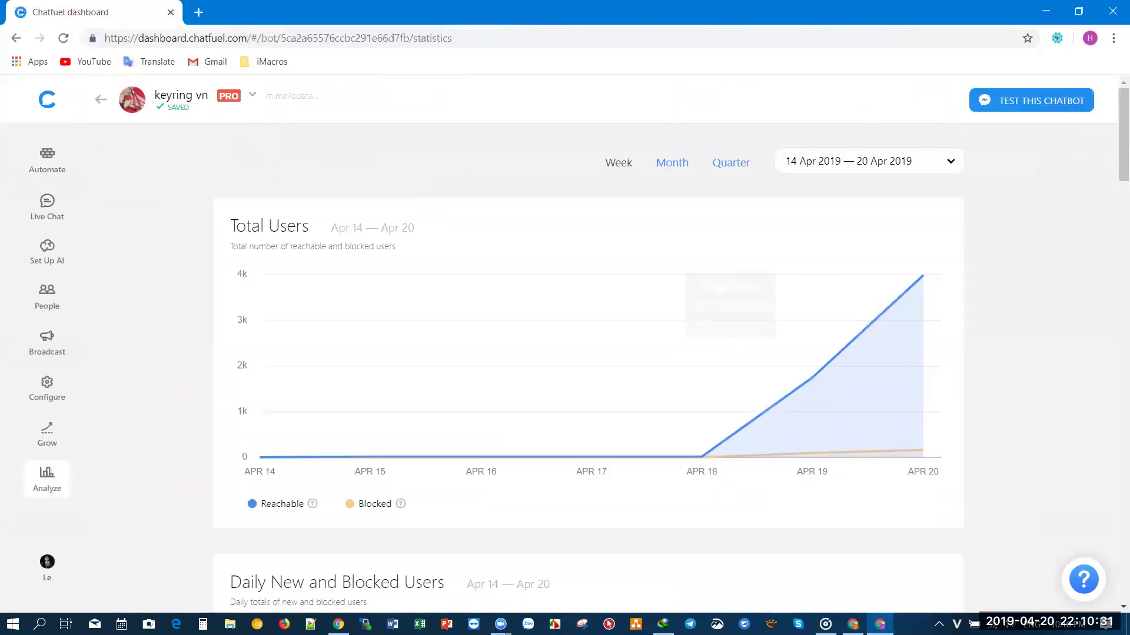
Reload the bots dashboard in the original window and load the bots list in the third tab.
click(853, 623)
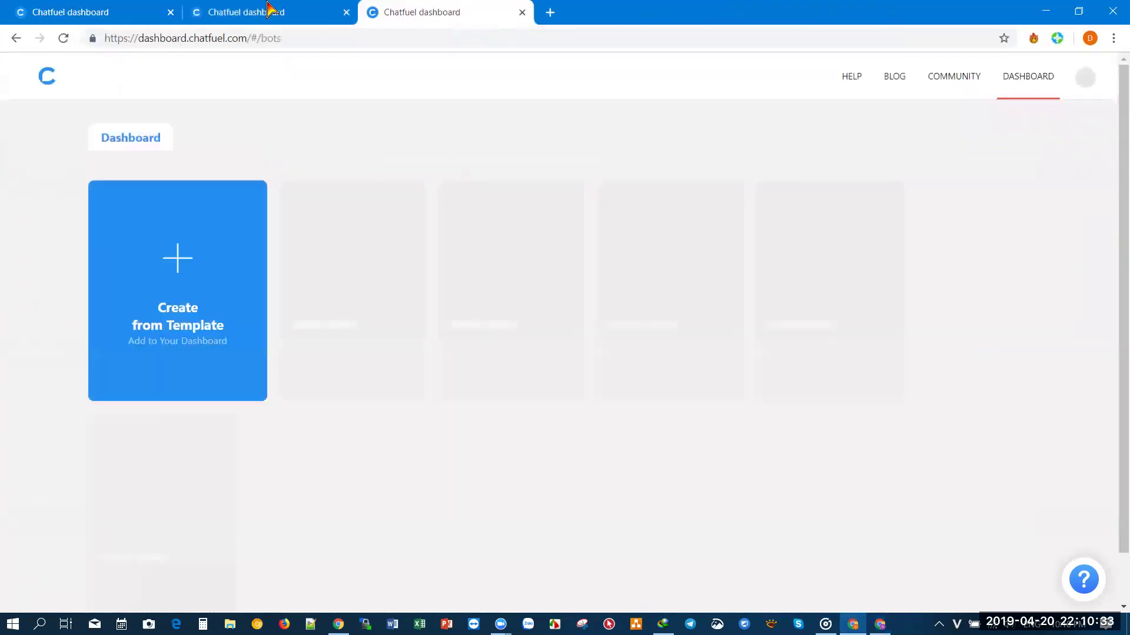
click(283, 31)
key(Return)
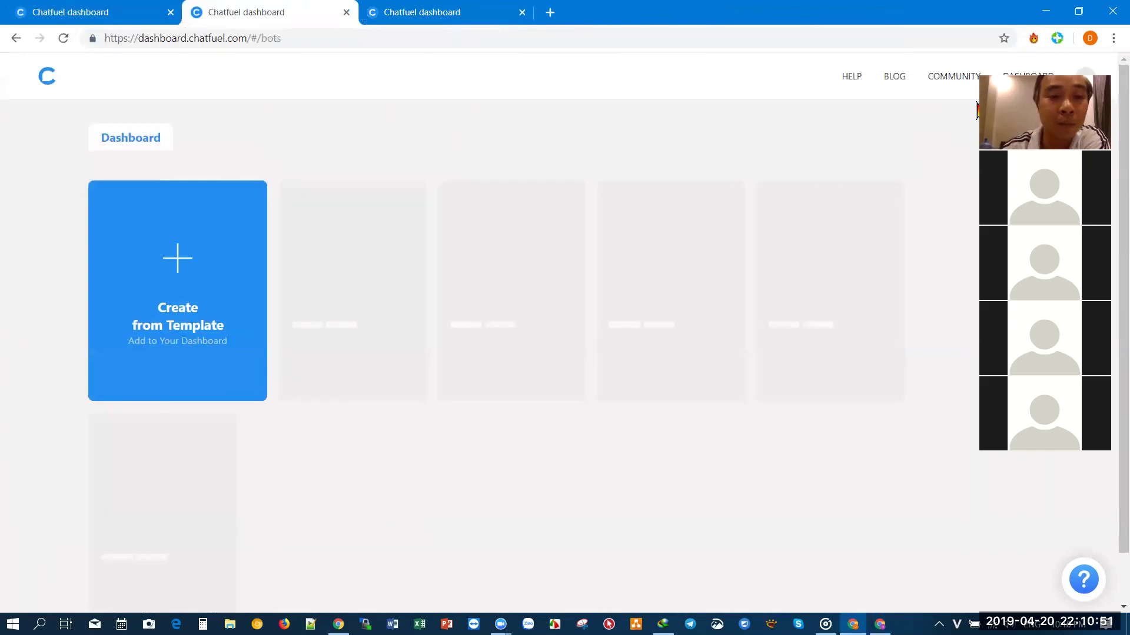
click(415, 7)
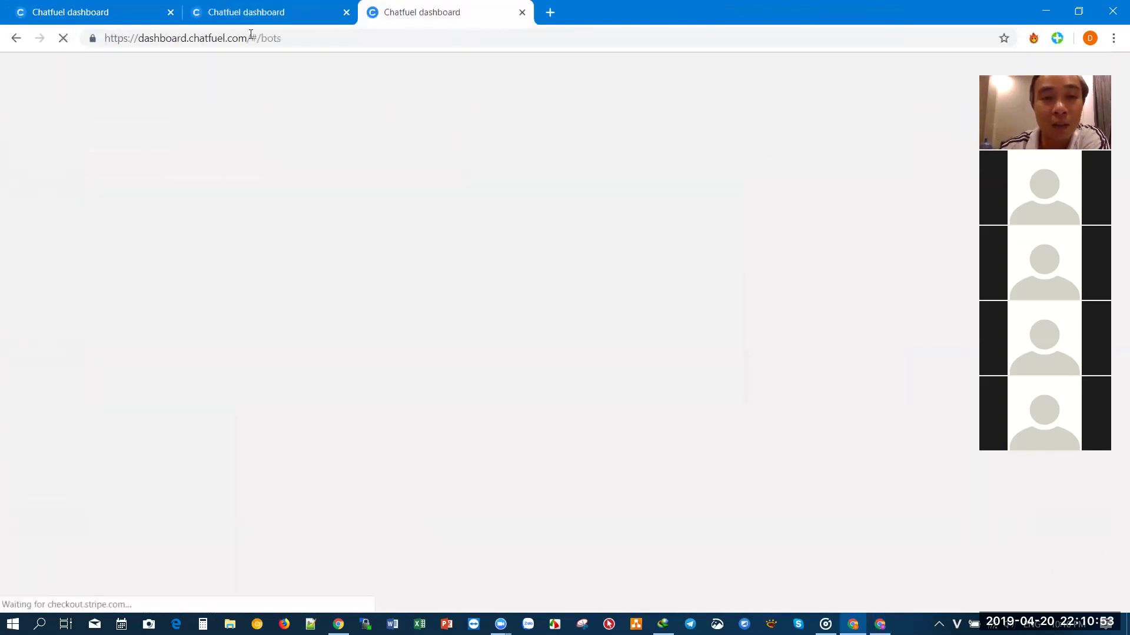
click(31, 9)
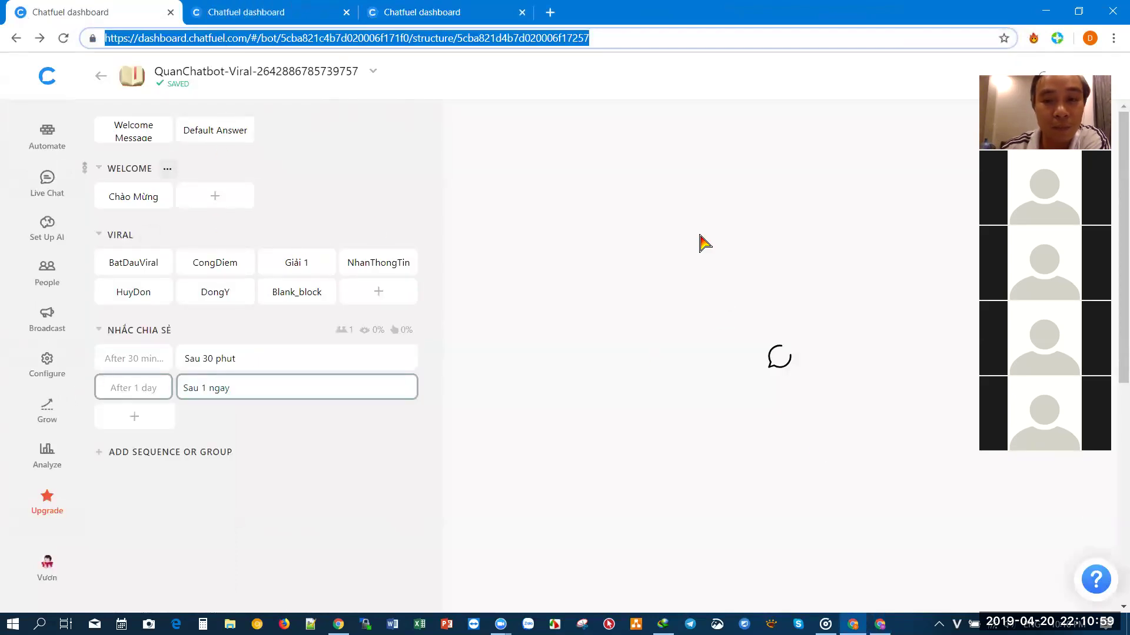
click(477, 9)
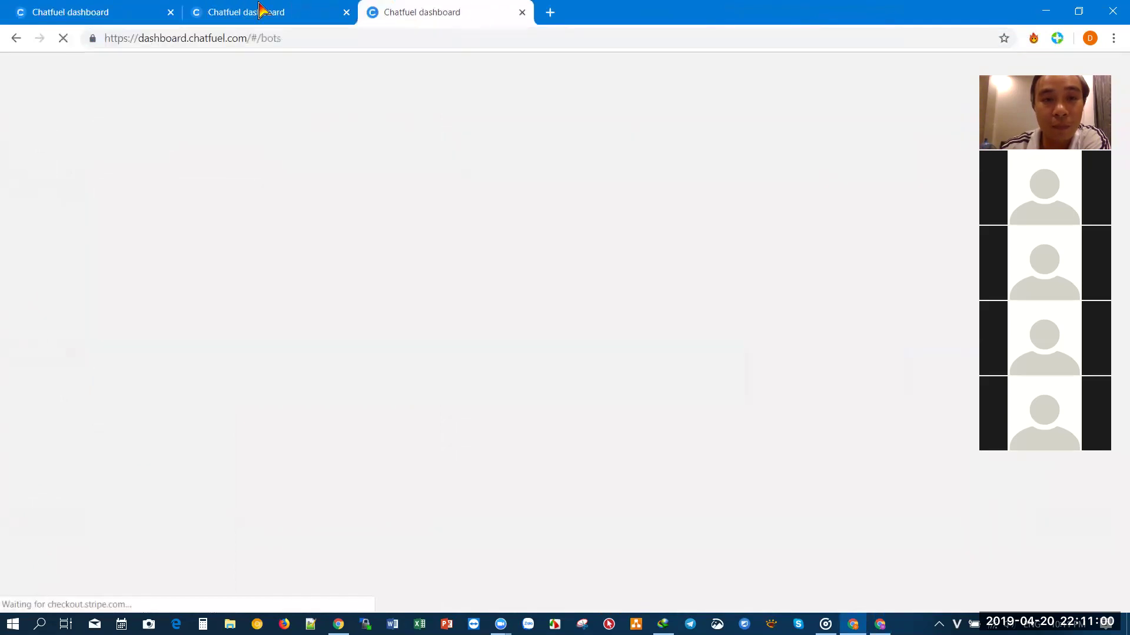
click(65, 10)
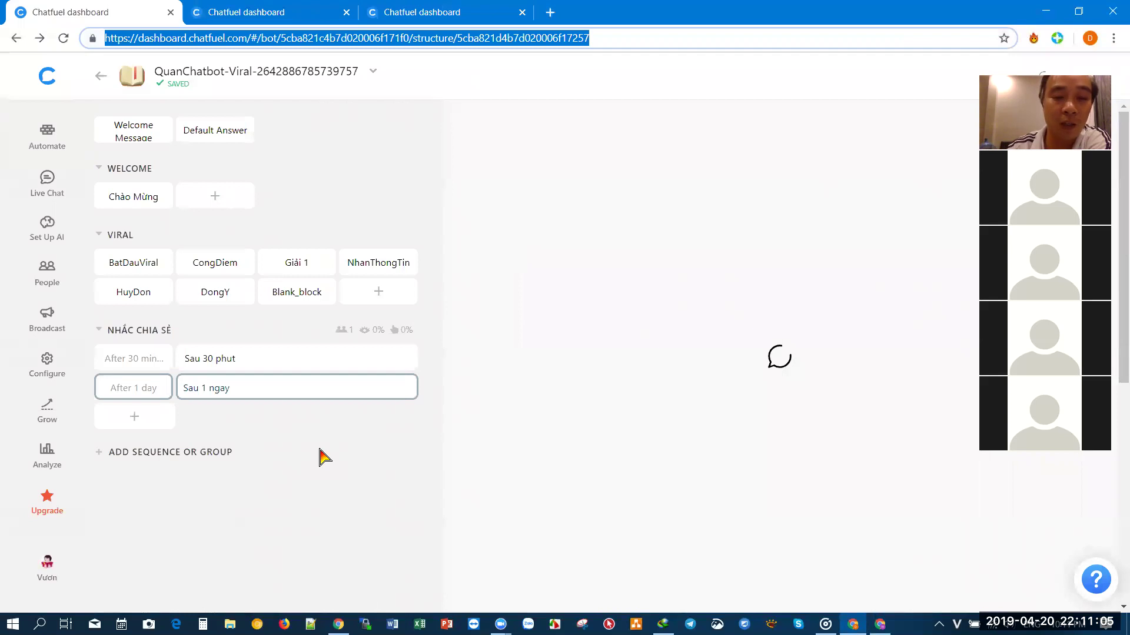
mouse_move(879, 623)
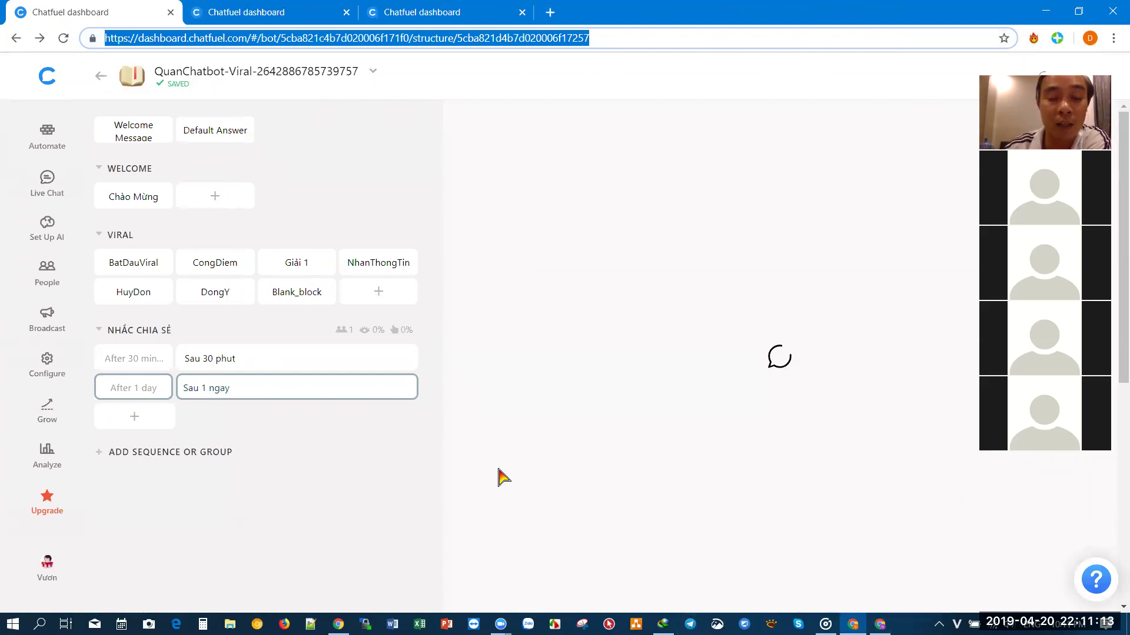
click(47, 76)
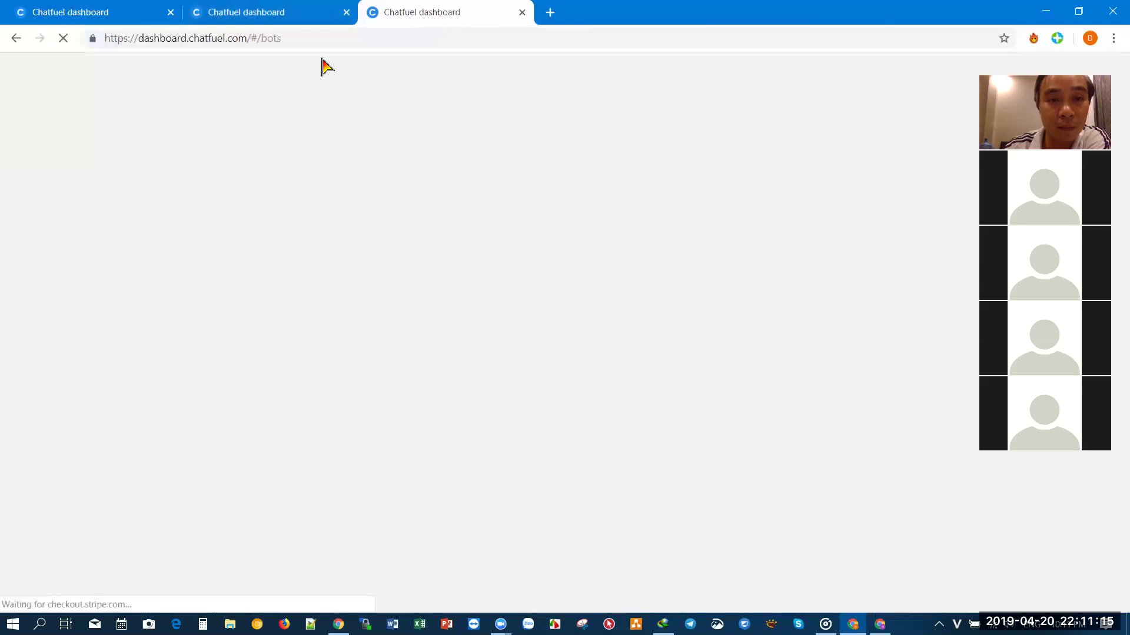
Check the keyring vn bot's Total Users chart in the second profile's window.
click(881, 623)
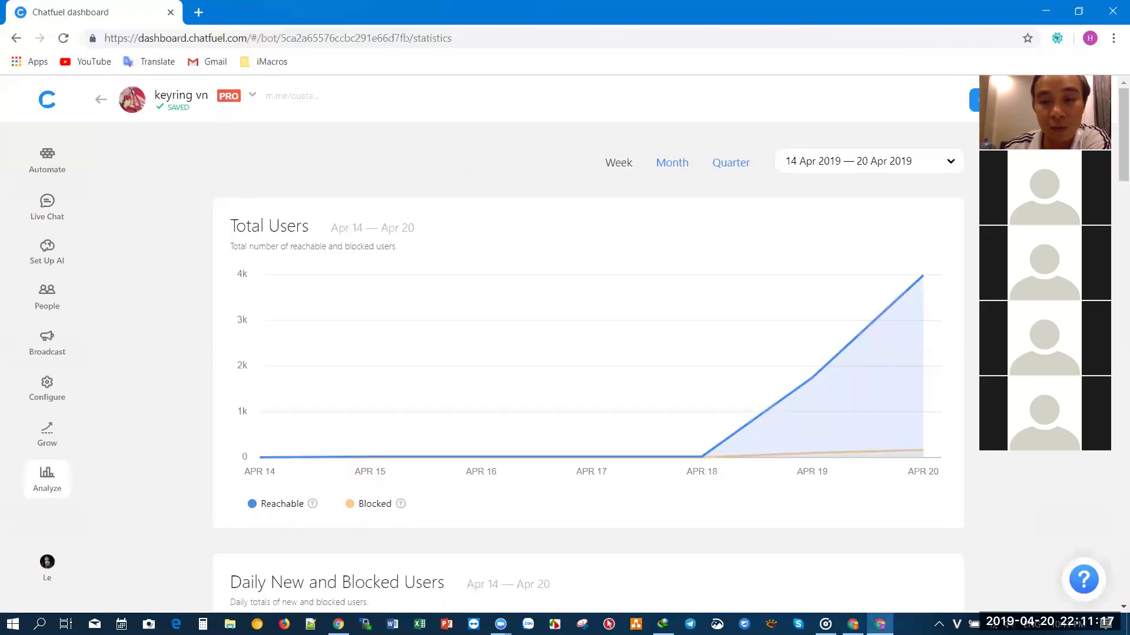
mouse_move(824, 396)
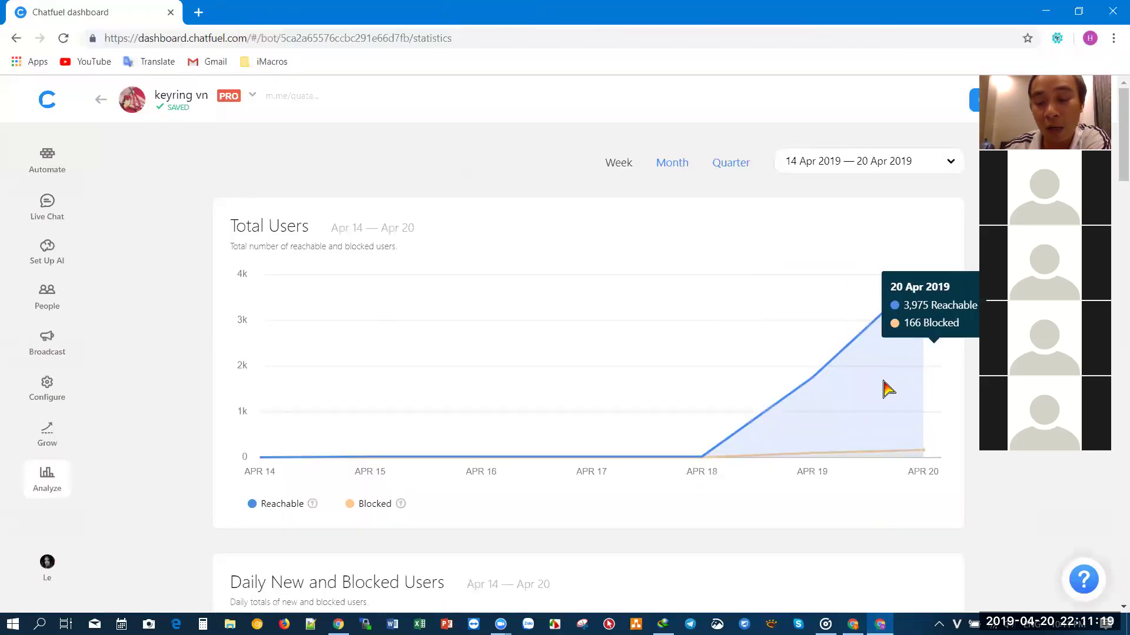
mouse_move(940, 376)
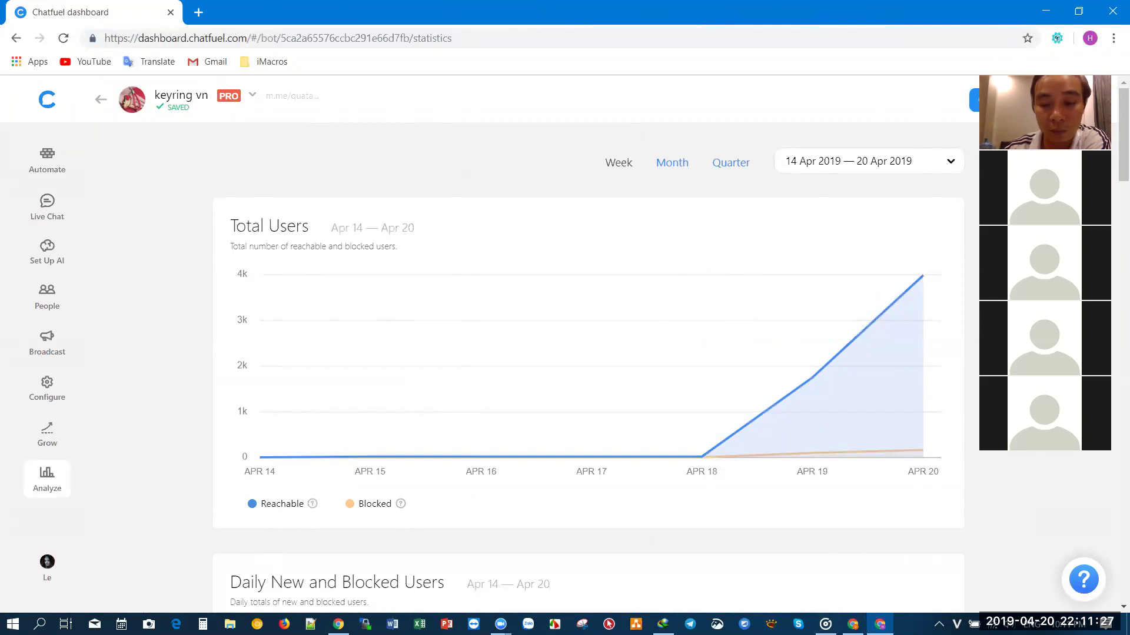
Reload the third tab's bots list, then return to the first tab's Welcome, Viral and Nhắc chia sẻ structure.
click(853, 624)
click(77, 9)
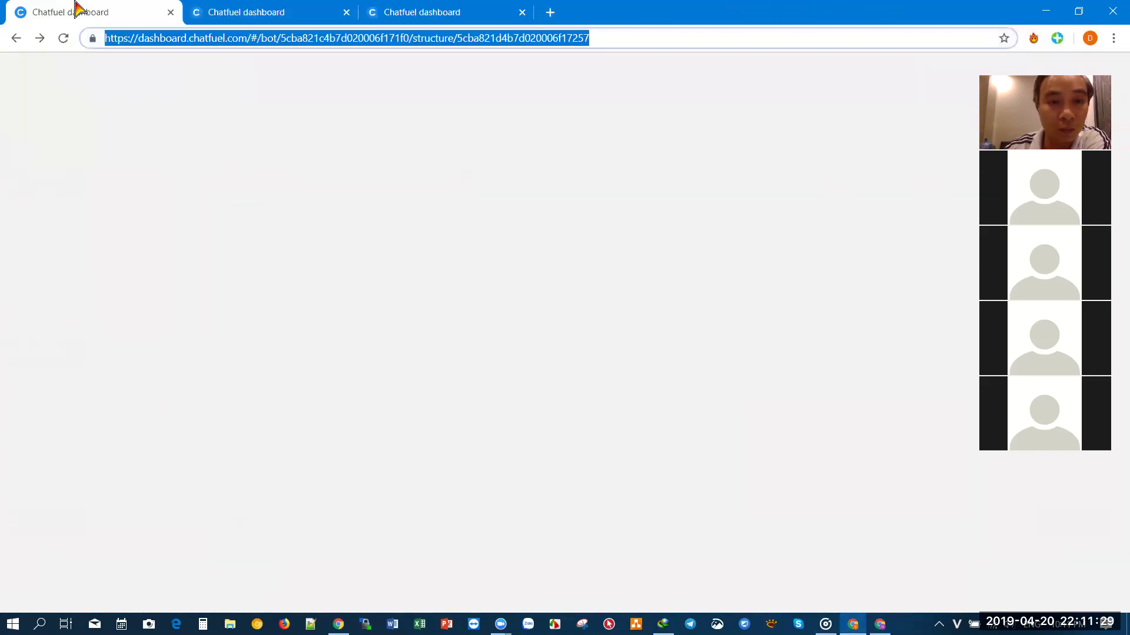
click(424, 23)
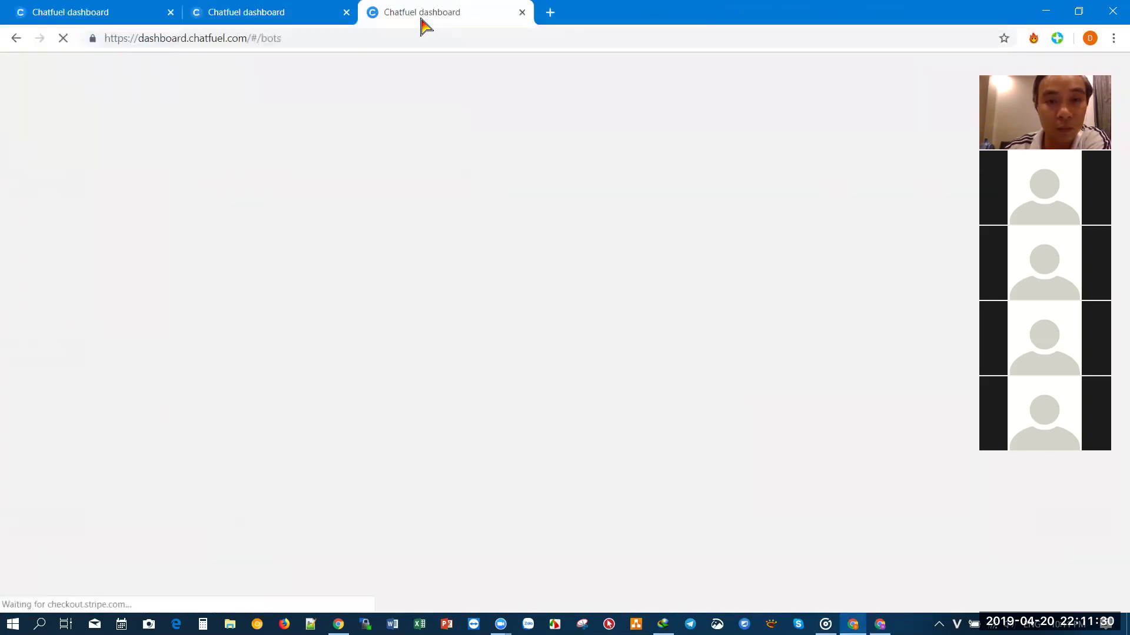
click(396, 39)
key(Return)
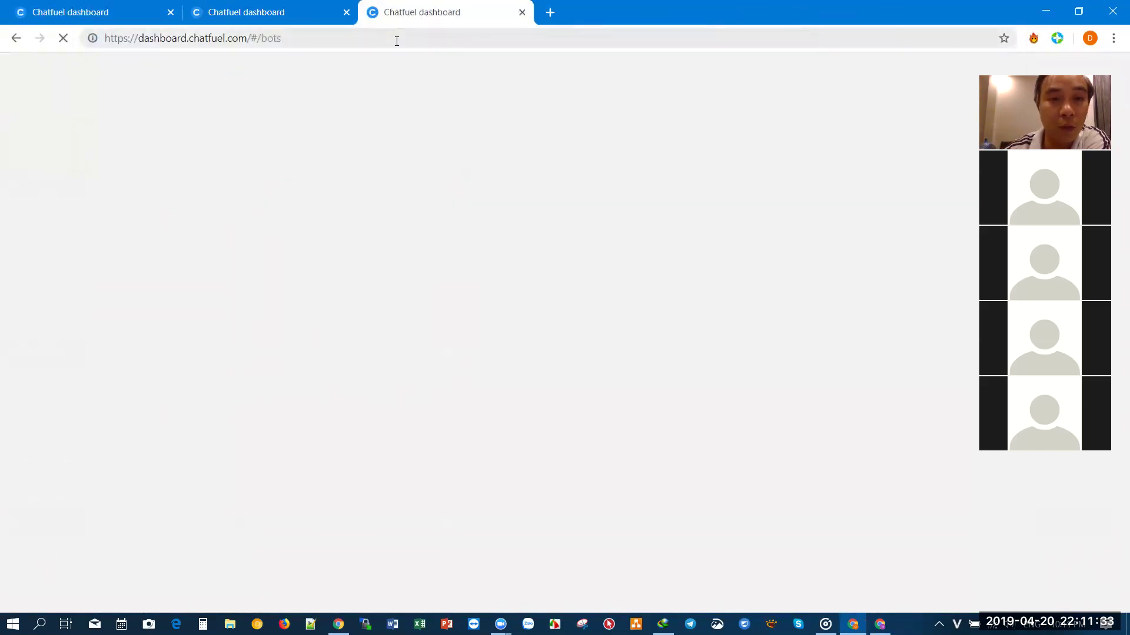
click(146, 21)
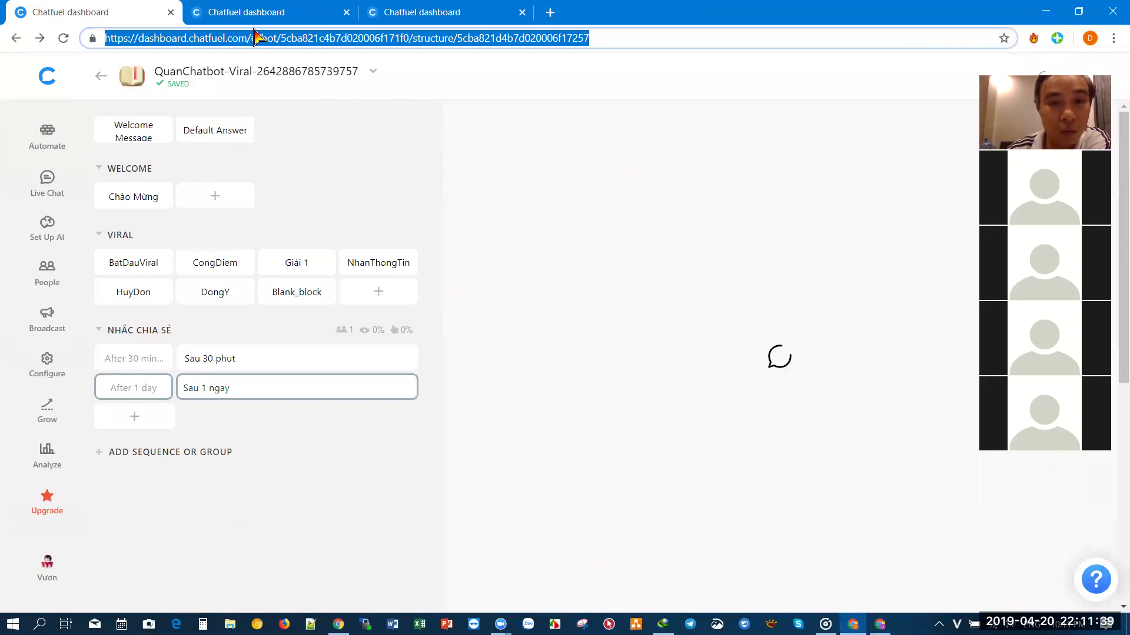
Copy the Configure link address and paste it into Notepad.
right_click(53, 368)
click(144, 470)
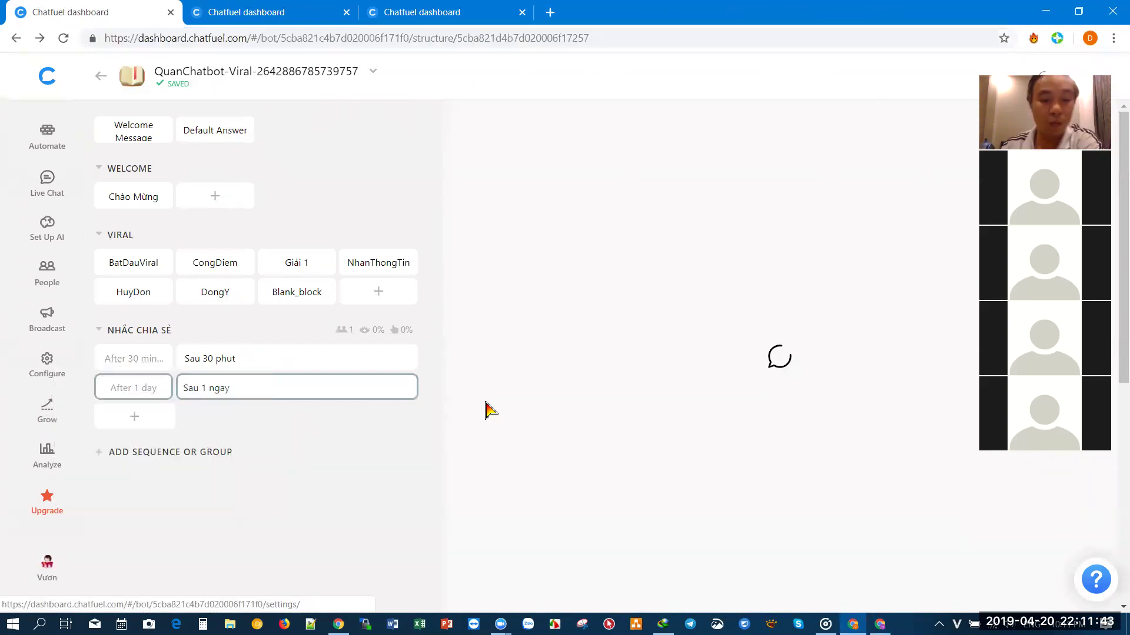
key(super+r)
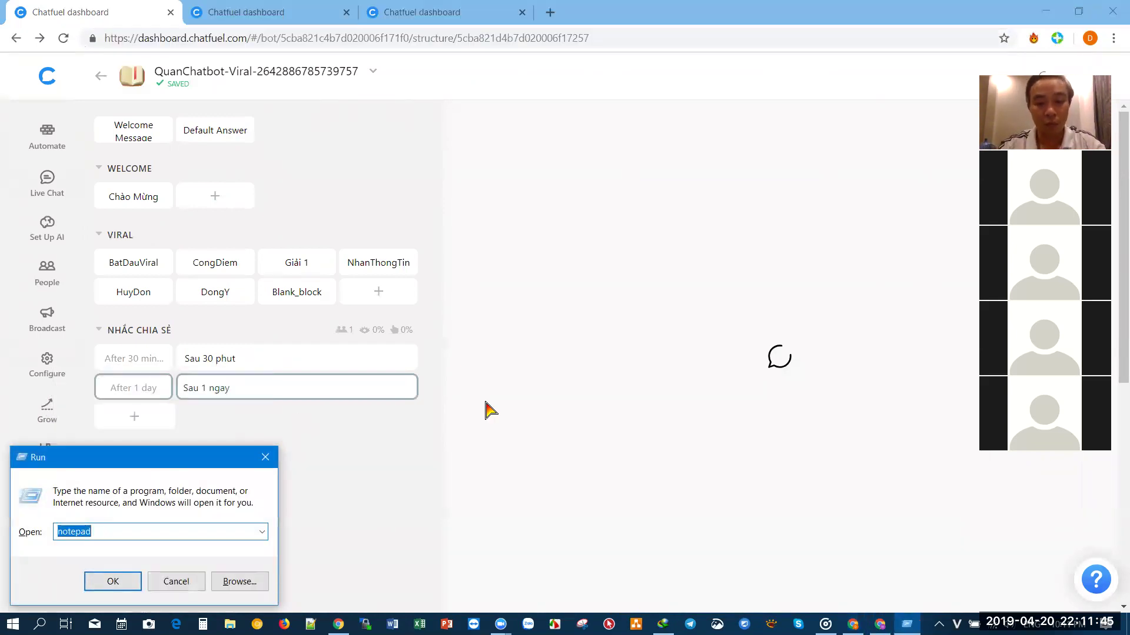
key(Return)
key(ctrl+v)
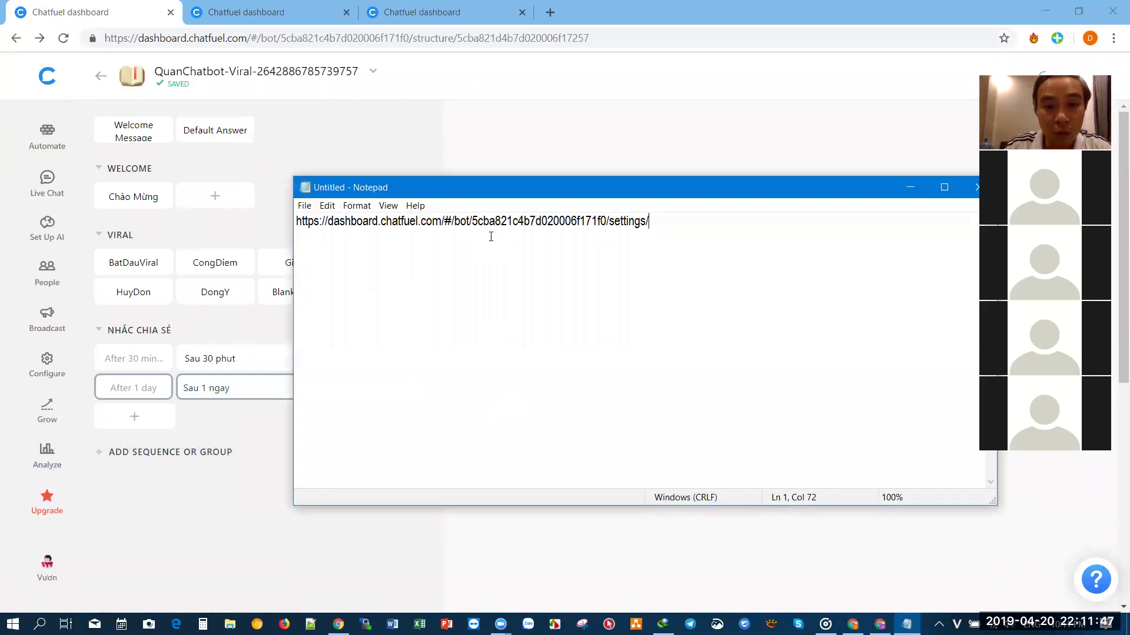
key(ctrl+a)
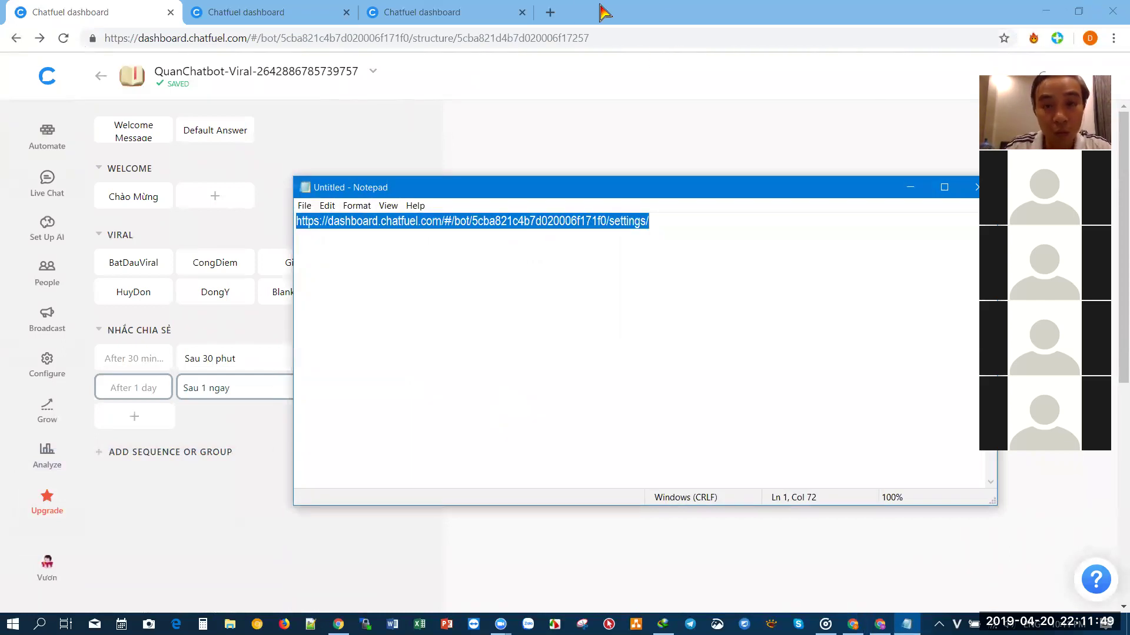
Paste the bot settings address into a new Chrome tab and load it.
click(550, 12)
key(ctrl+v)
key(Return)
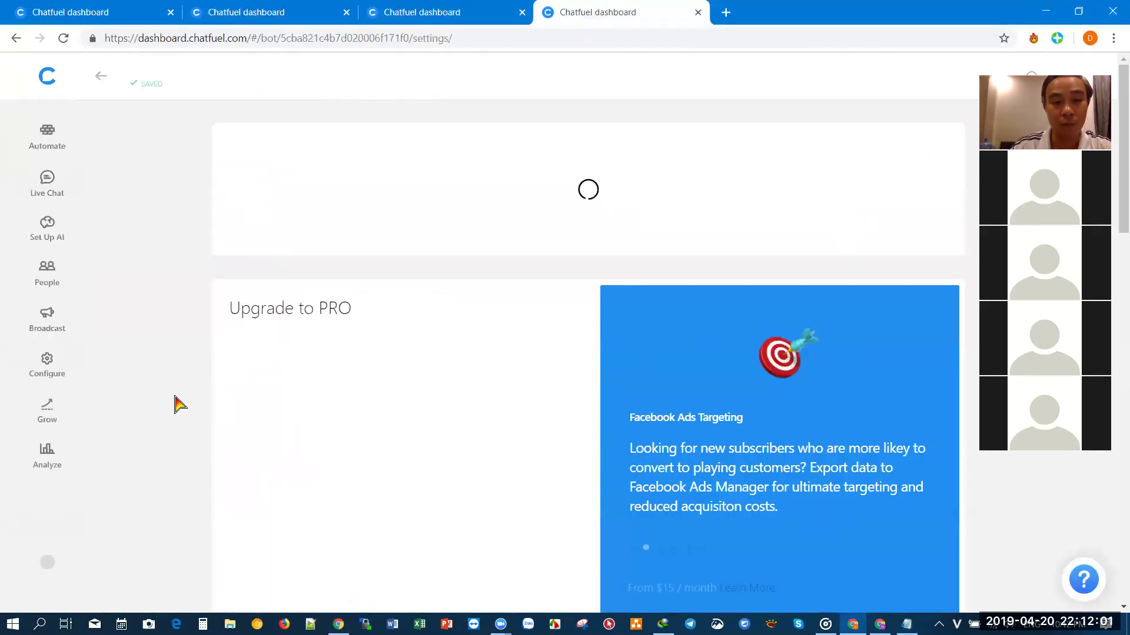
Close the other account's statistics window from its taskbar thumbnail.
scroll(178, 404, down, 12)
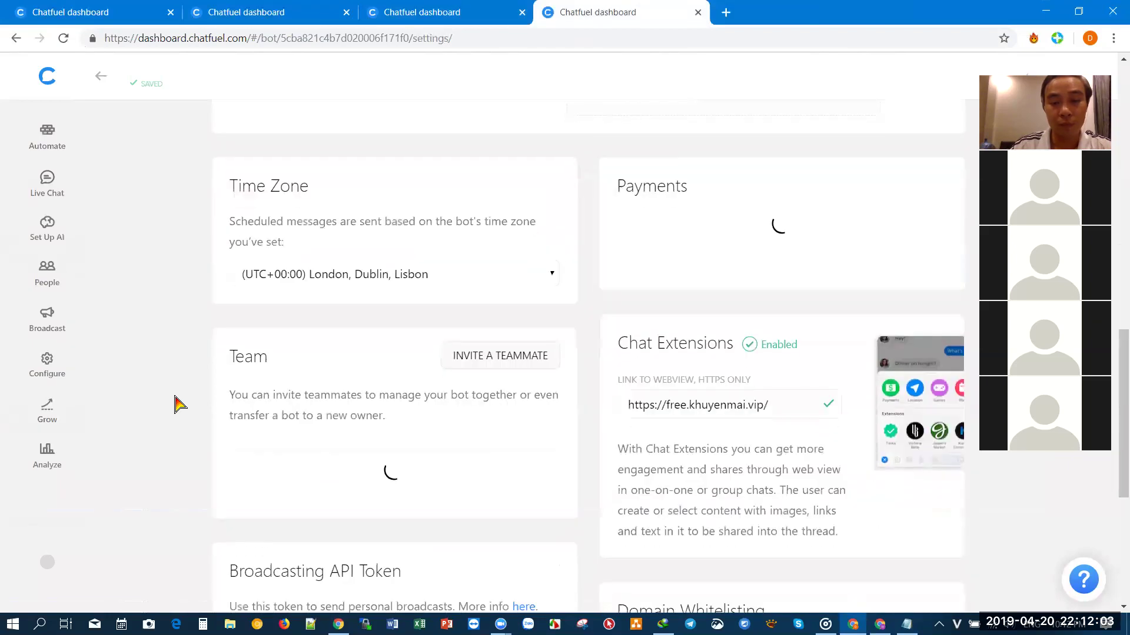
scroll(177, 404, down, 4)
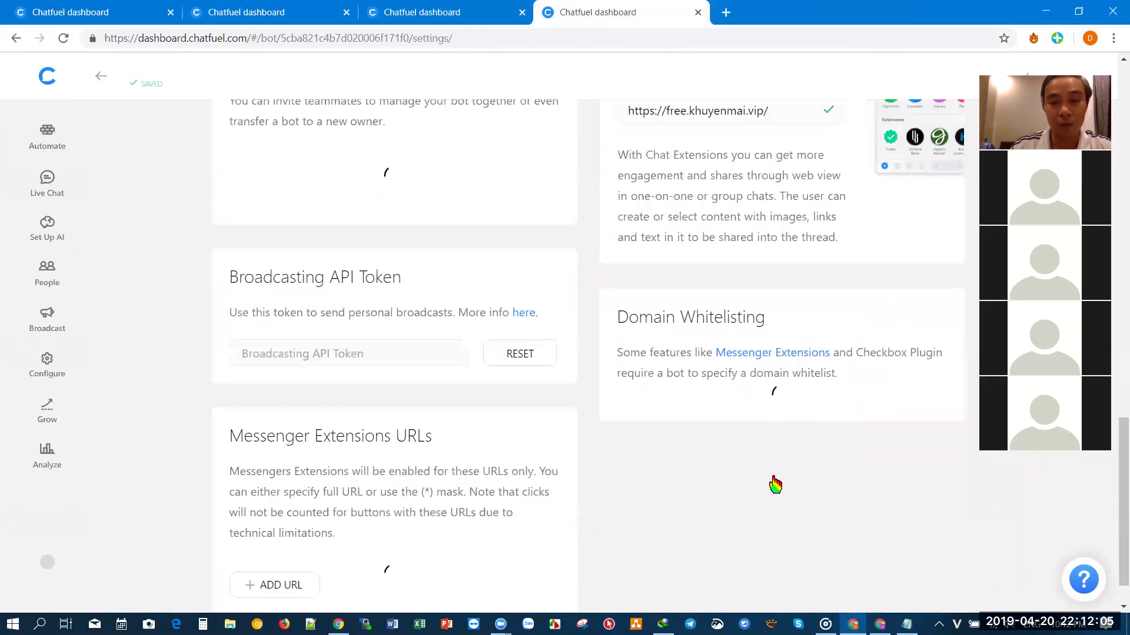
mouse_move(880, 623)
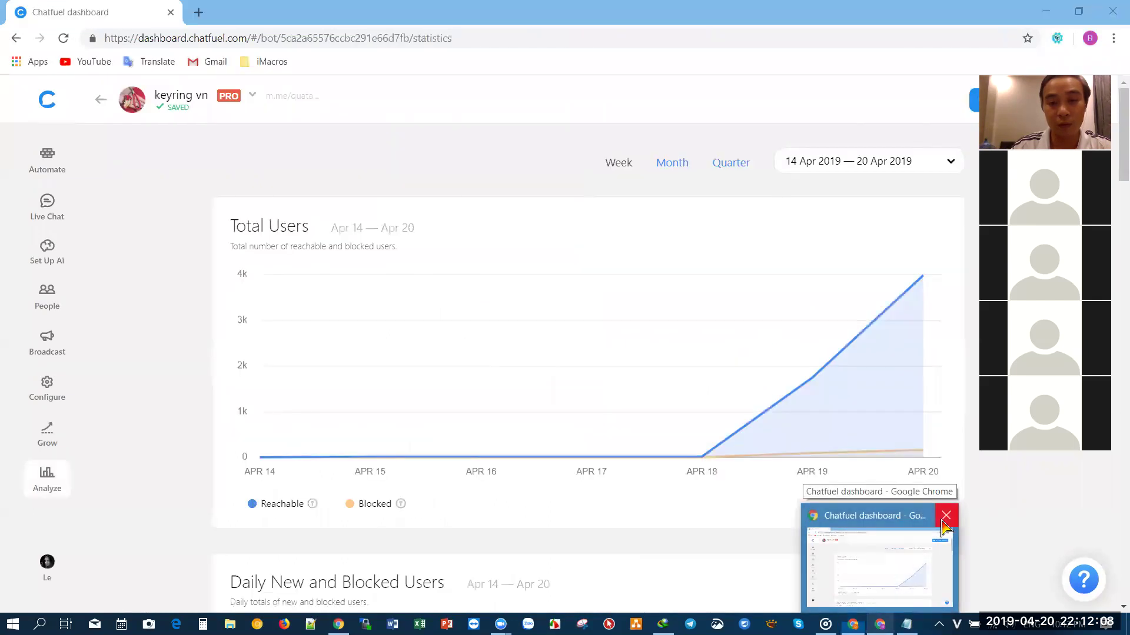
click(944, 518)
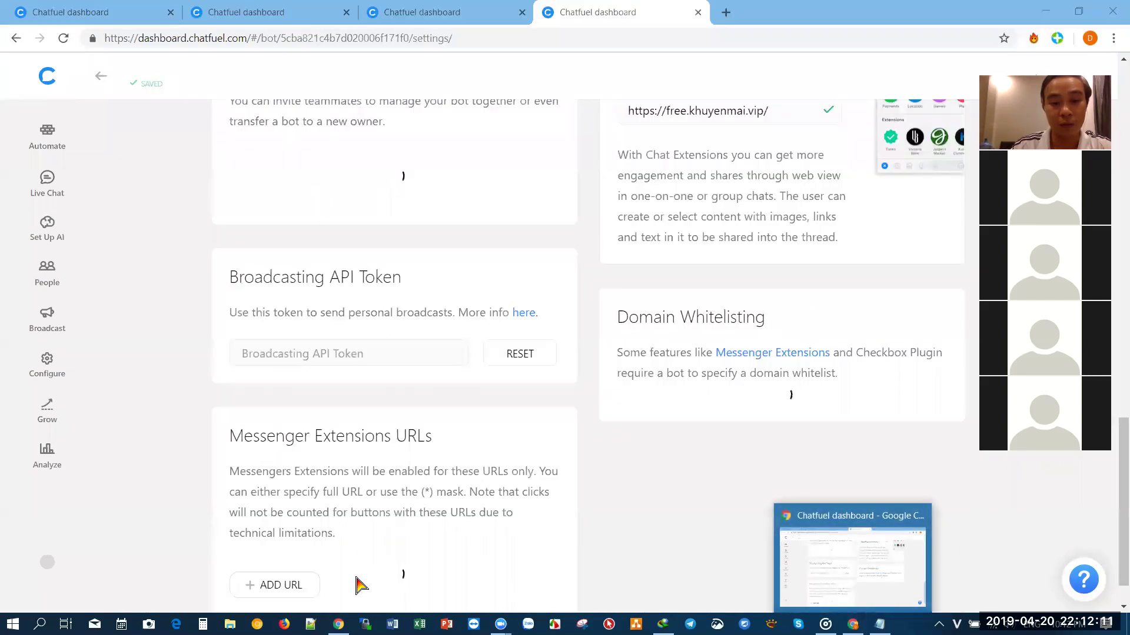
Open a window for the other Chrome profile and return to the QuanChatbot-Viral settings window.
mouse_move(338, 623)
mouse_move(406, 521)
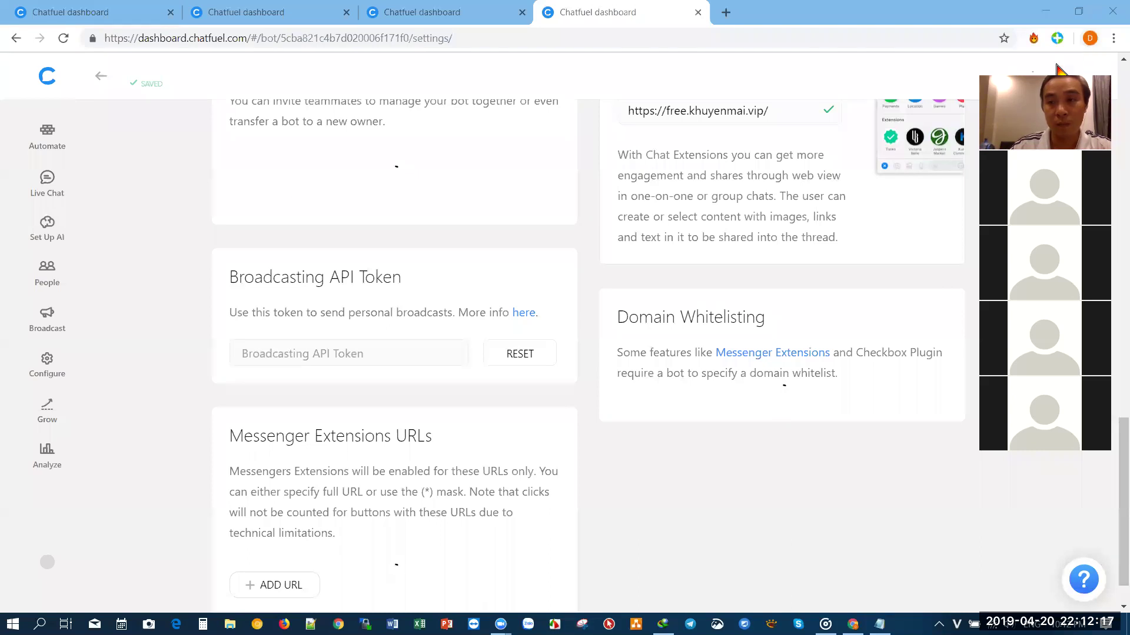
key(ctrl+shift+m)
click(941, 217)
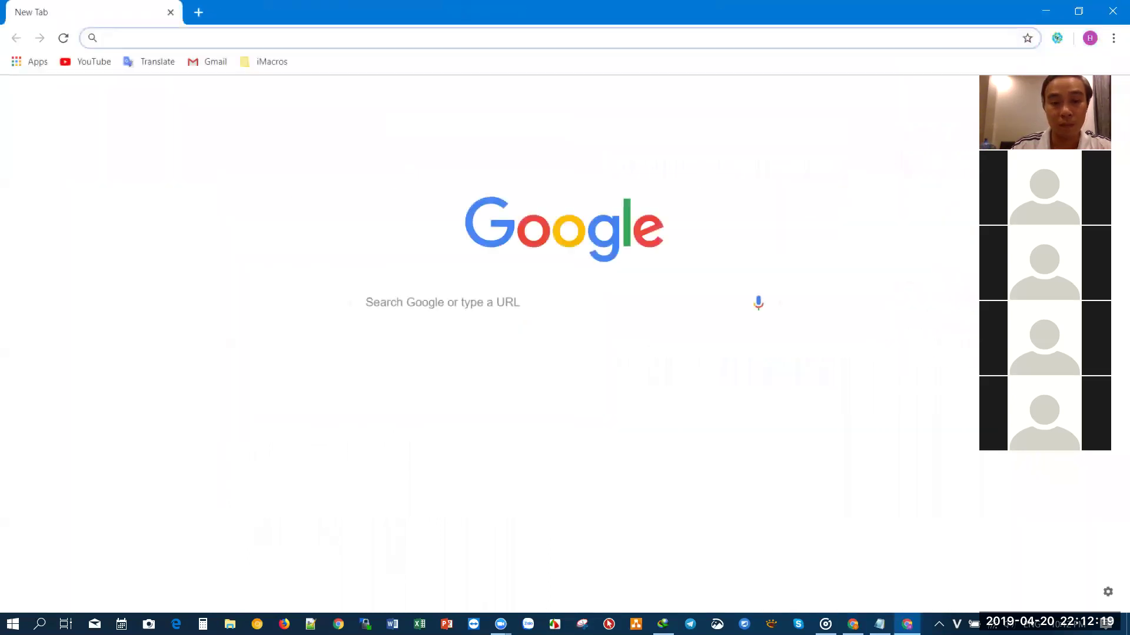
click(852, 624)
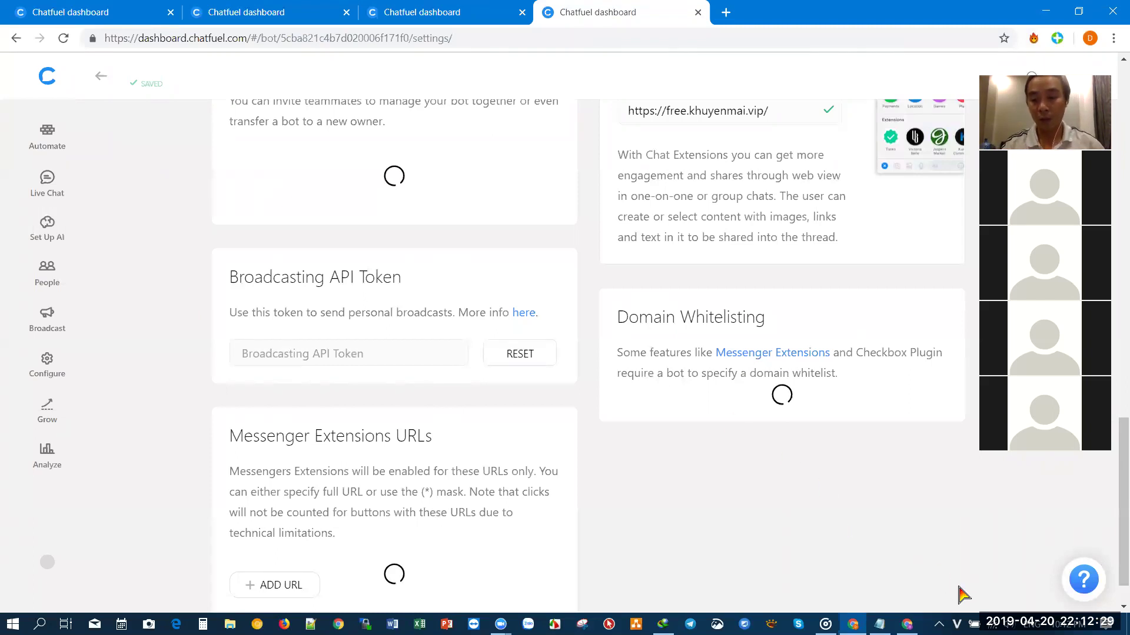
click(973, 623)
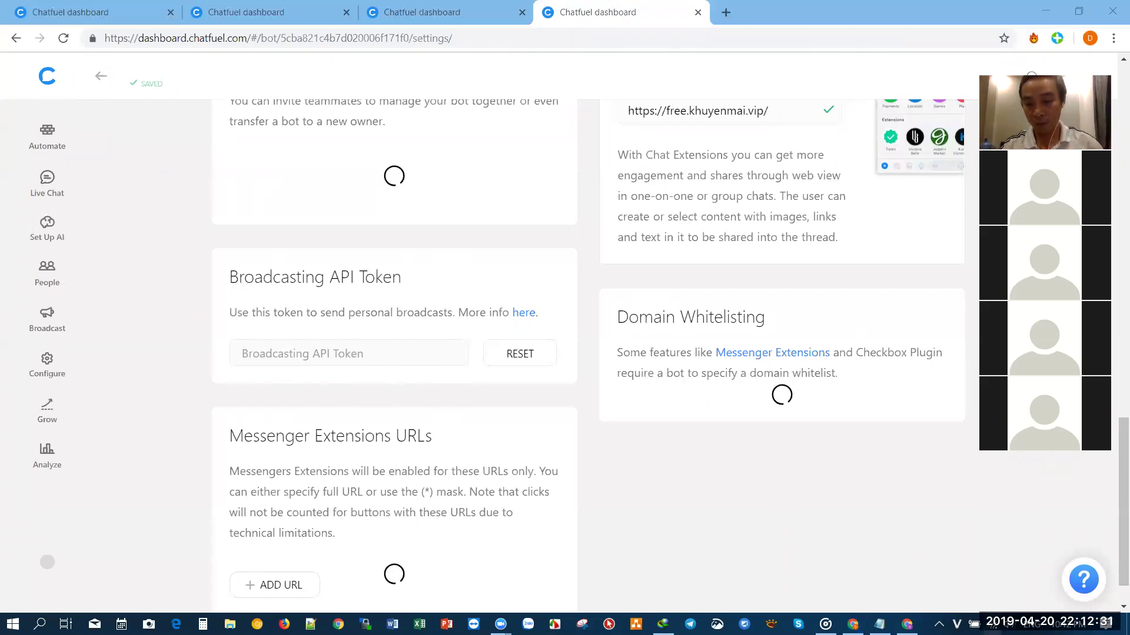
click(810, 489)
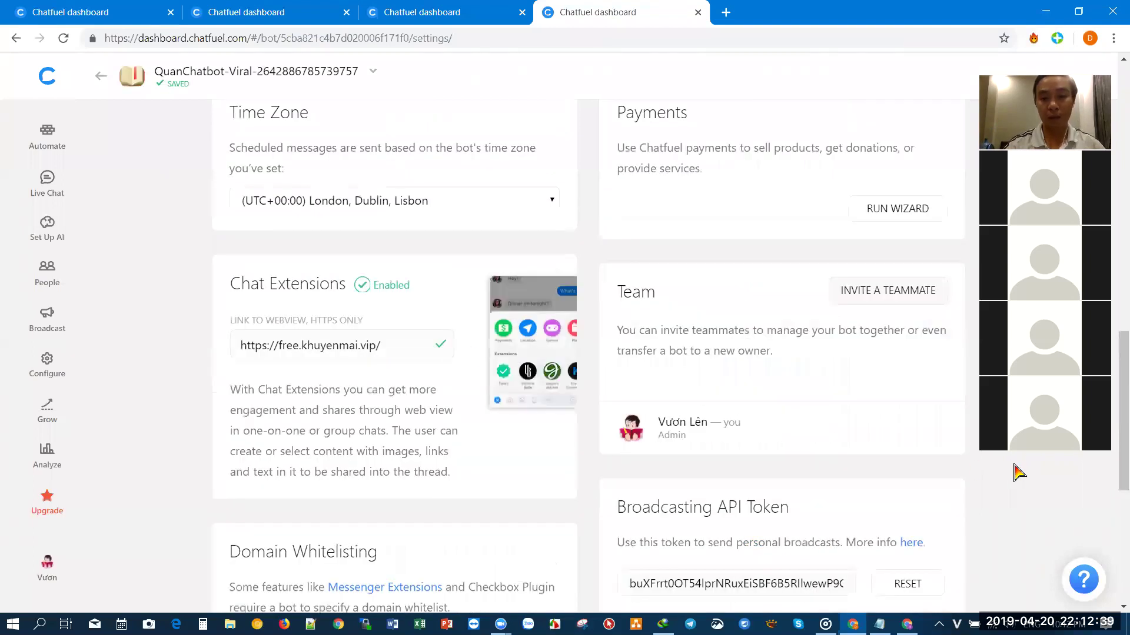
Invite a new Admin teammate, copy its invitation link, and paste it into the other window's address bar.
click(906, 290)
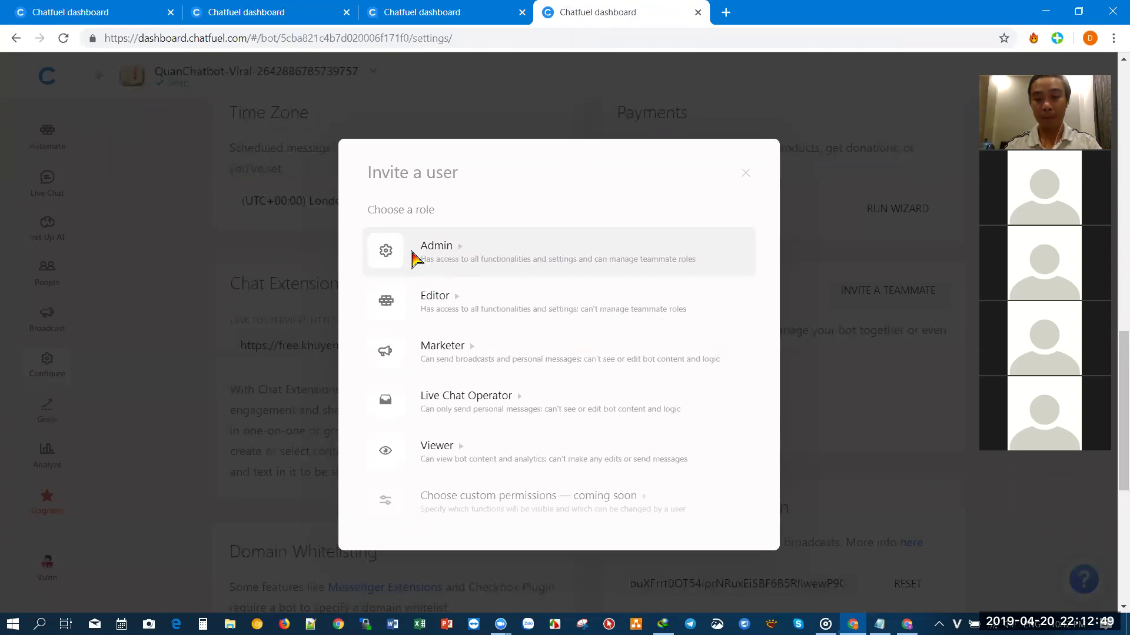
click(494, 249)
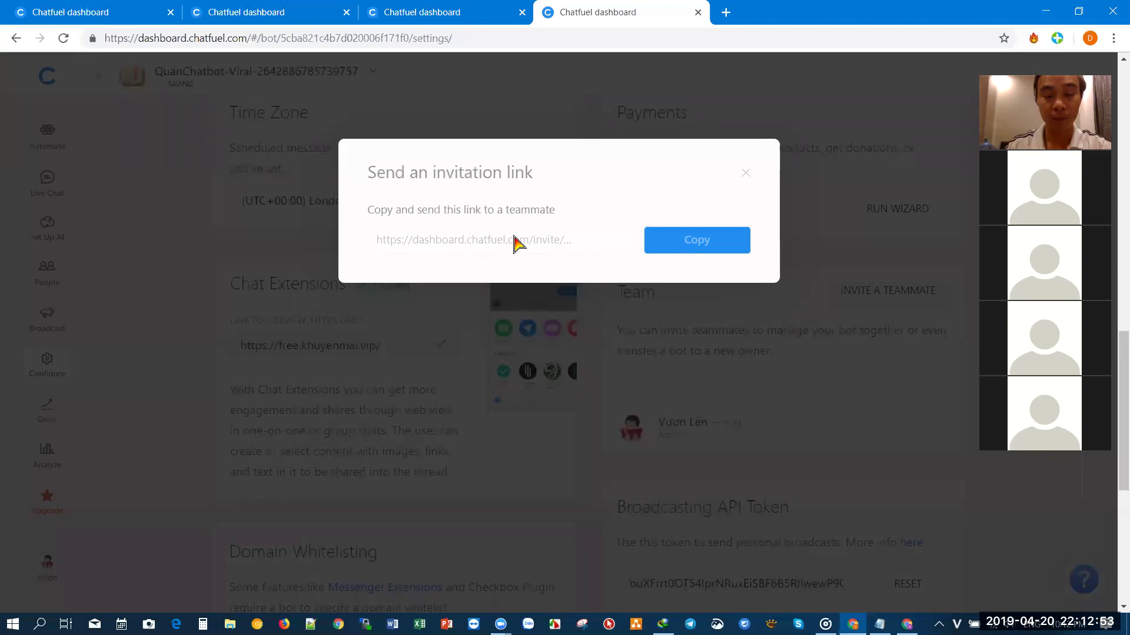
click(593, 235)
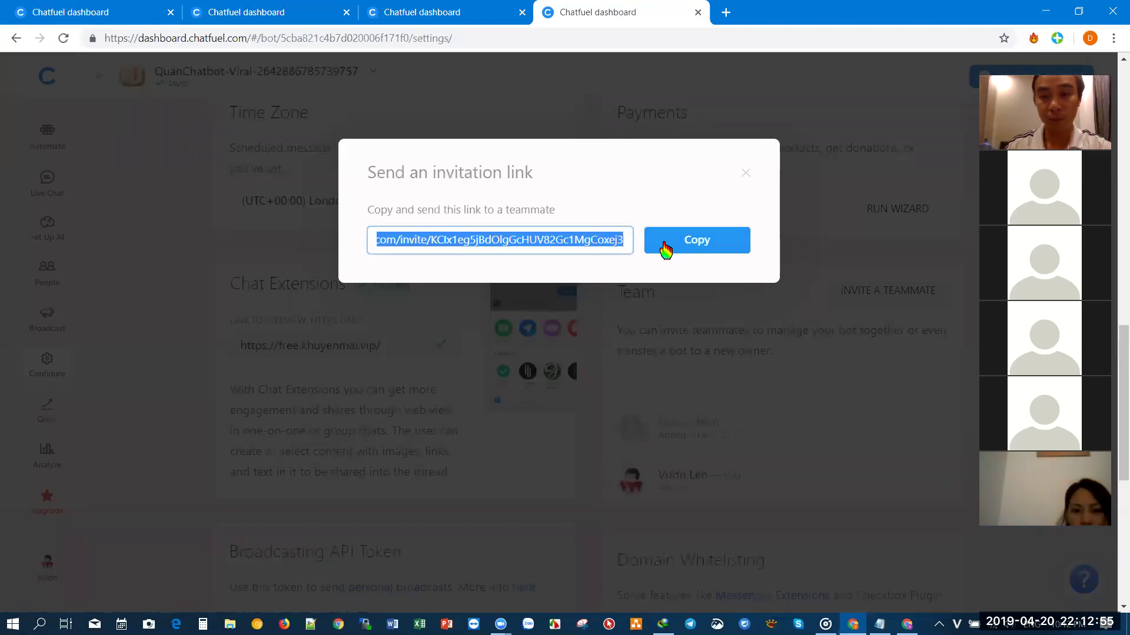
click(685, 252)
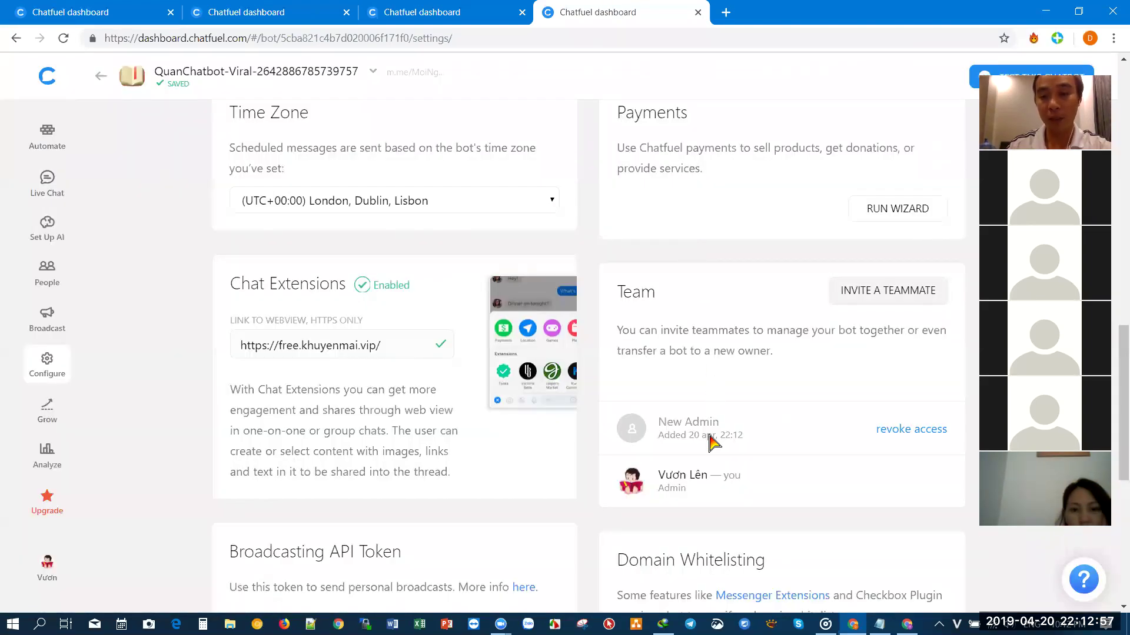
click(906, 624)
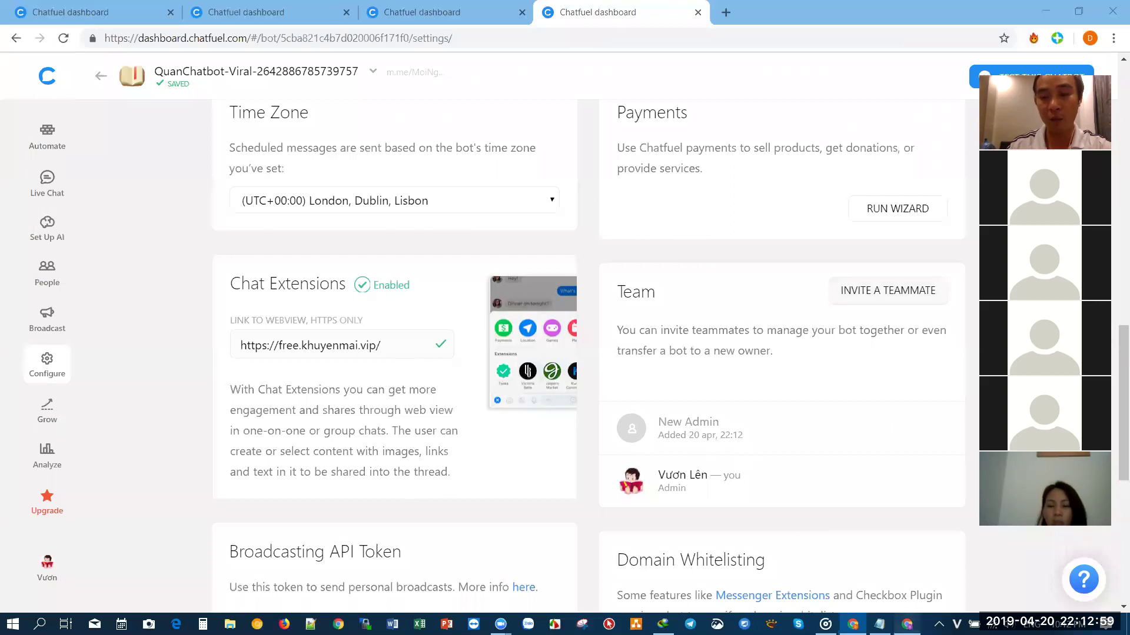
key(ctrl+v)
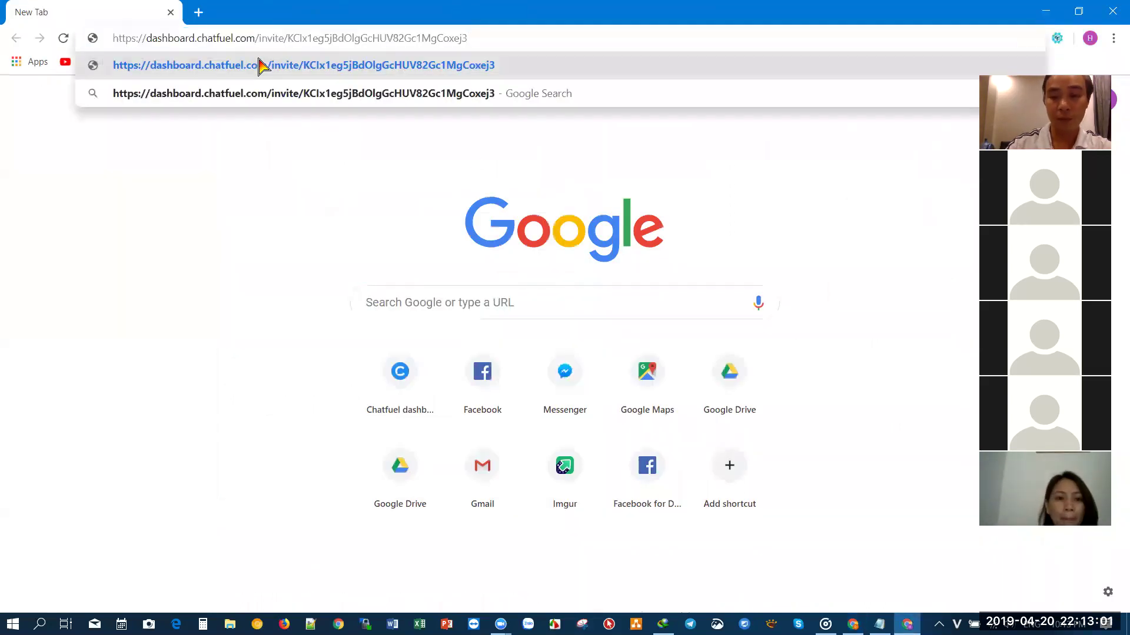
Open the pasted invitation link and join the viral bot from the second account.
click(262, 65)
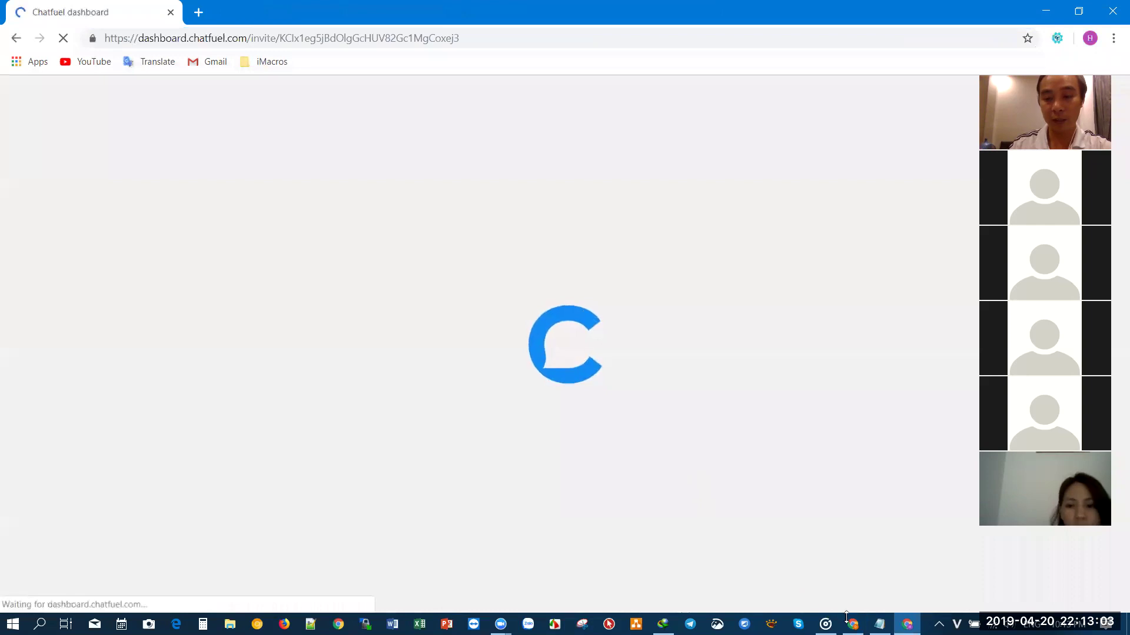
click(852, 625)
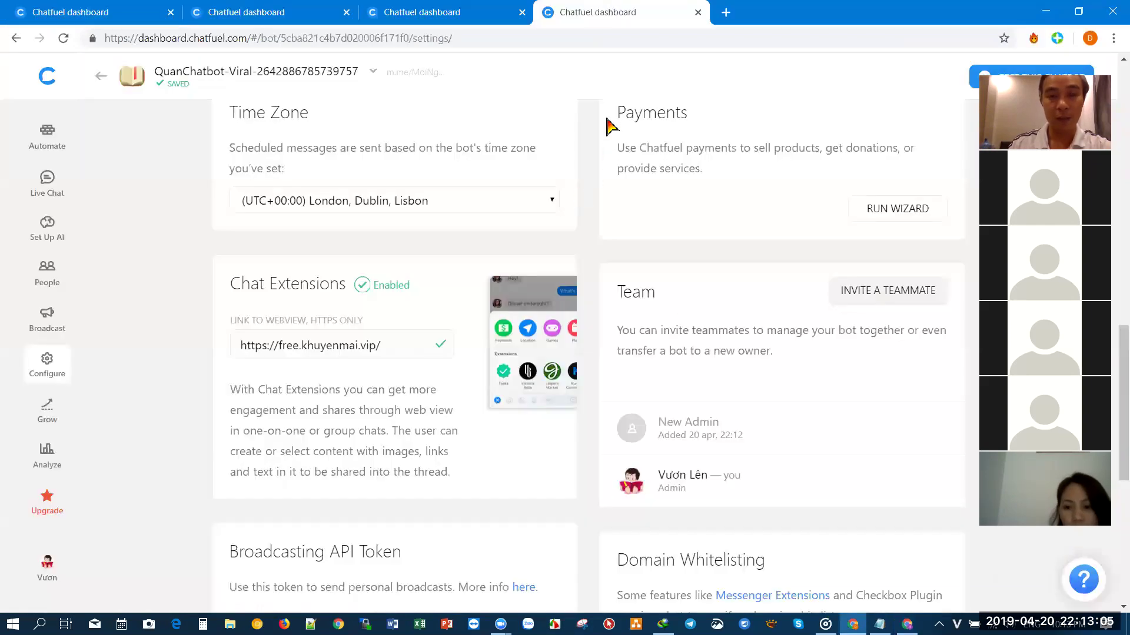
click(906, 624)
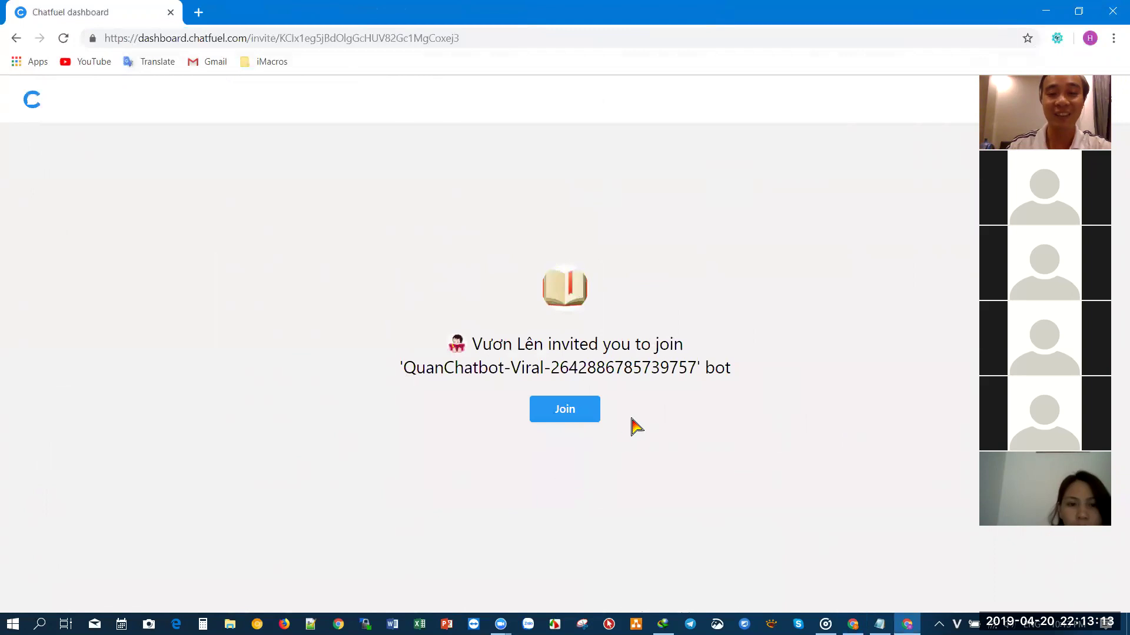
click(559, 410)
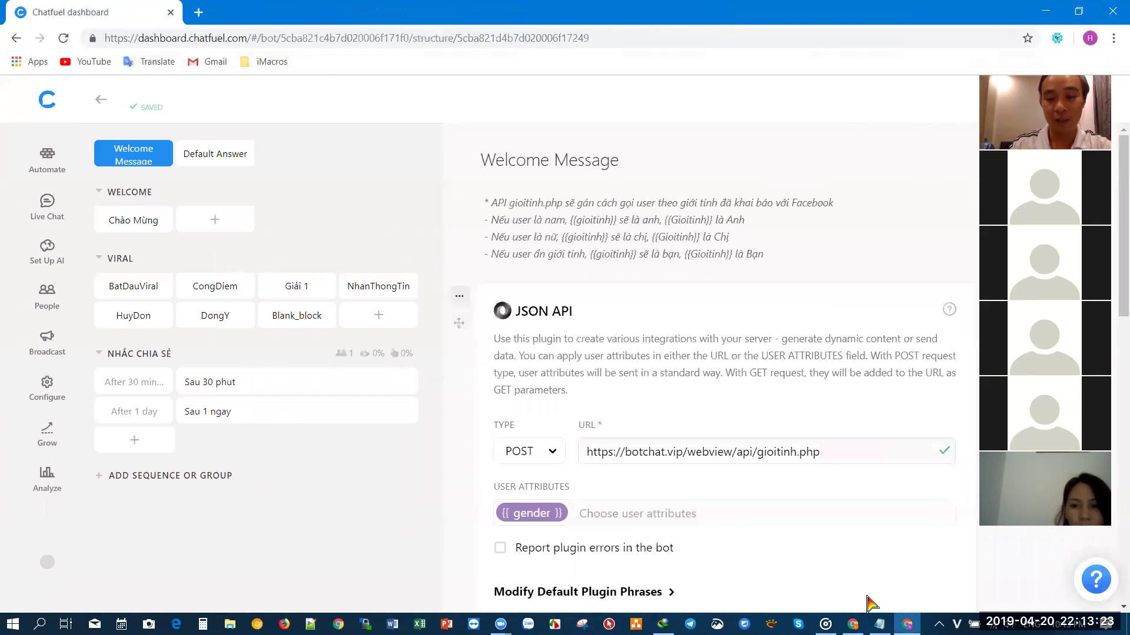
Open the page's m.me link in Messenger from the first account's bot header.
click(852, 624)
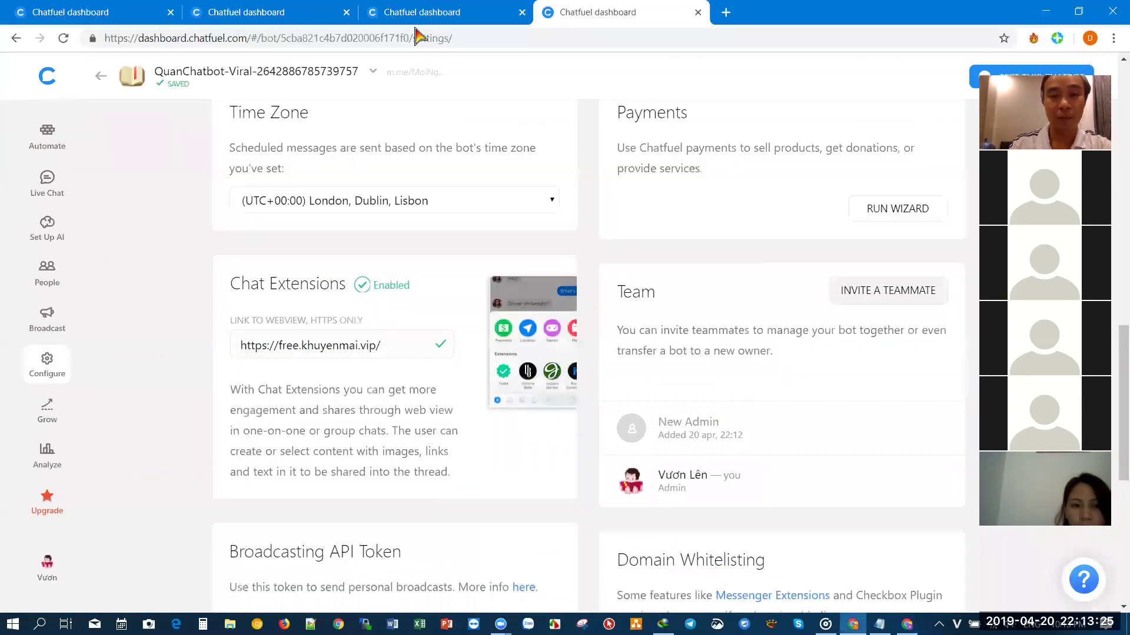
mouse_move(408, 78)
click(438, 72)
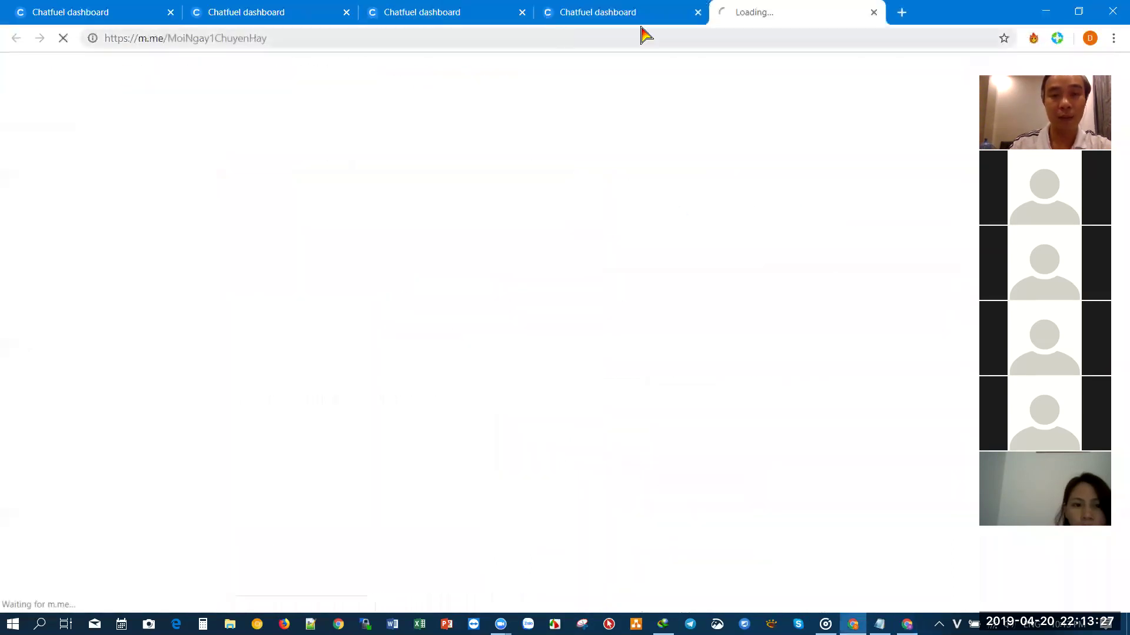
click(693, 14)
click(697, 12)
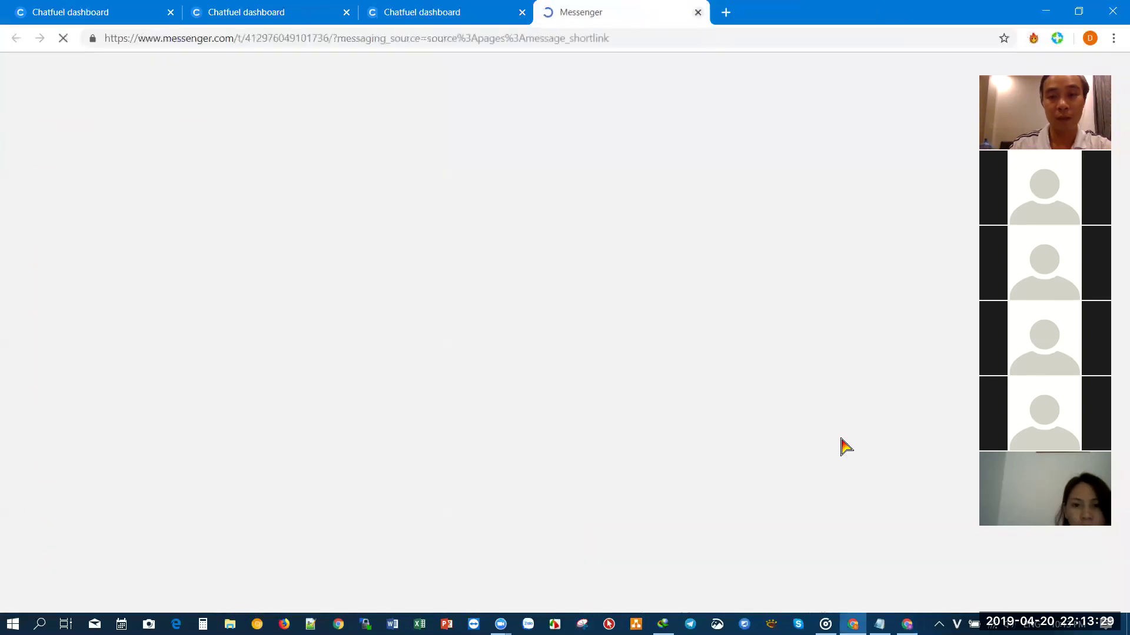
Close the Messenger conversation tab and bring the second account's bot editor forward.
click(907, 623)
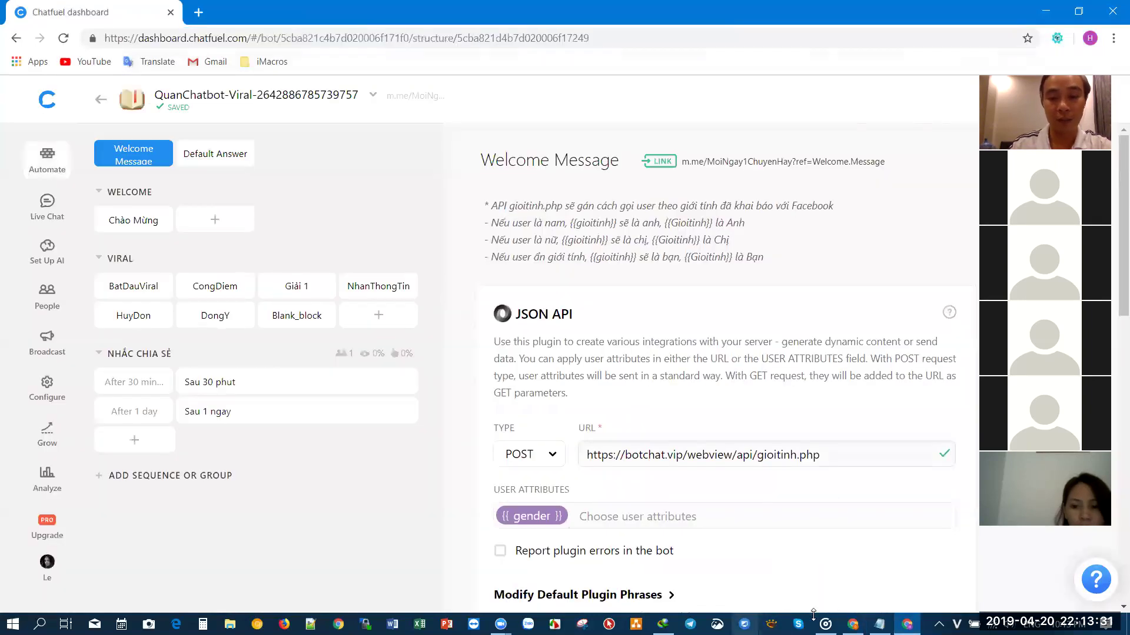
click(856, 622)
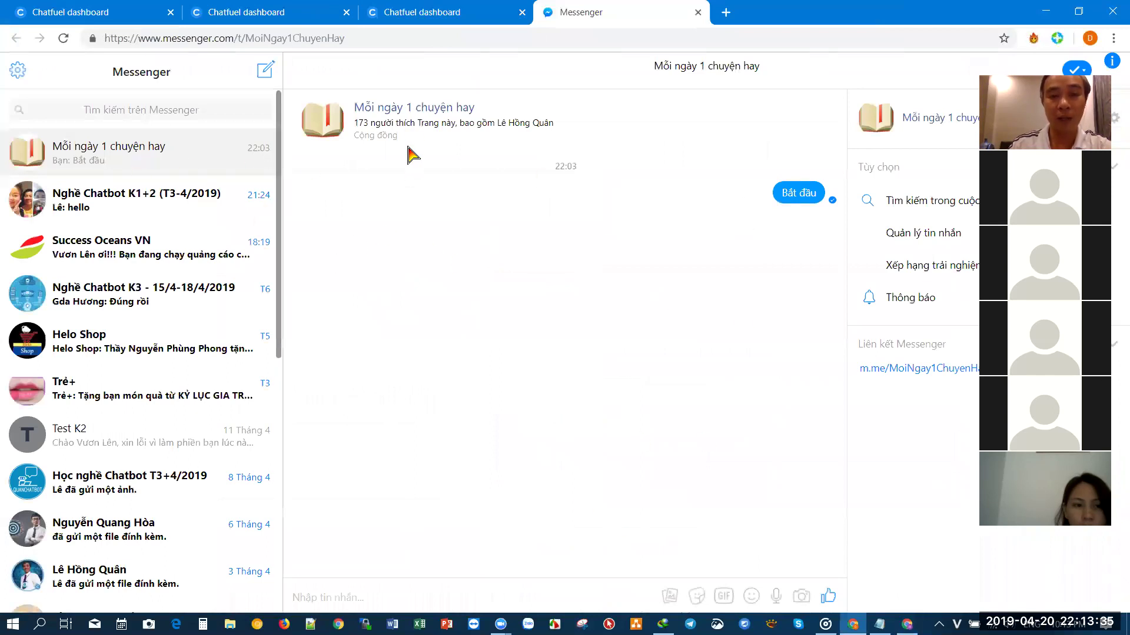
click(698, 12)
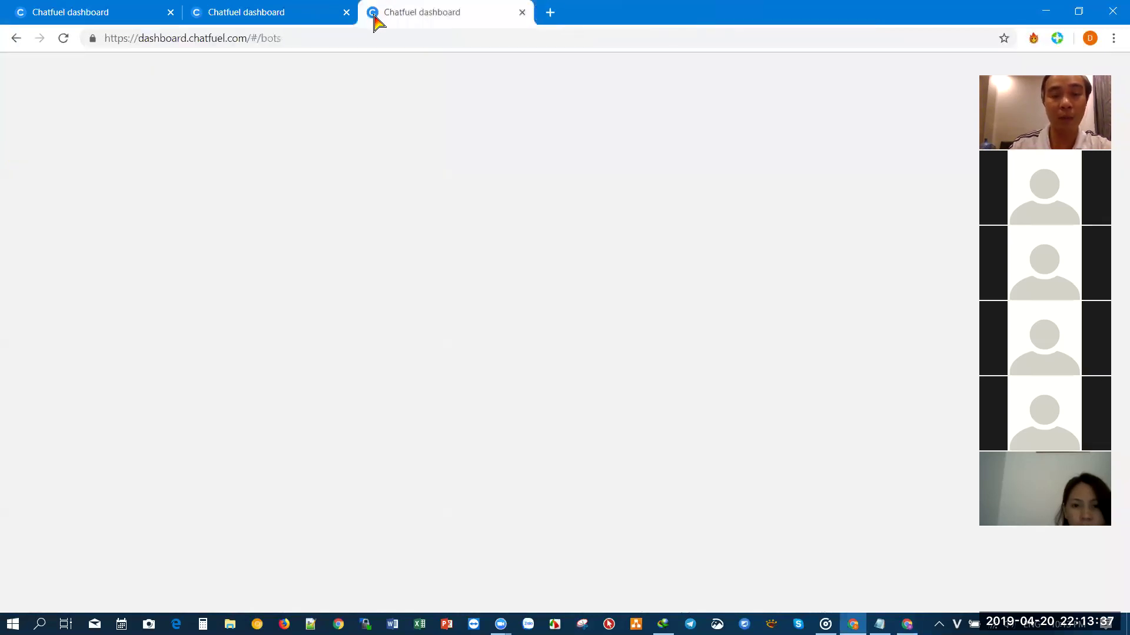
click(907, 623)
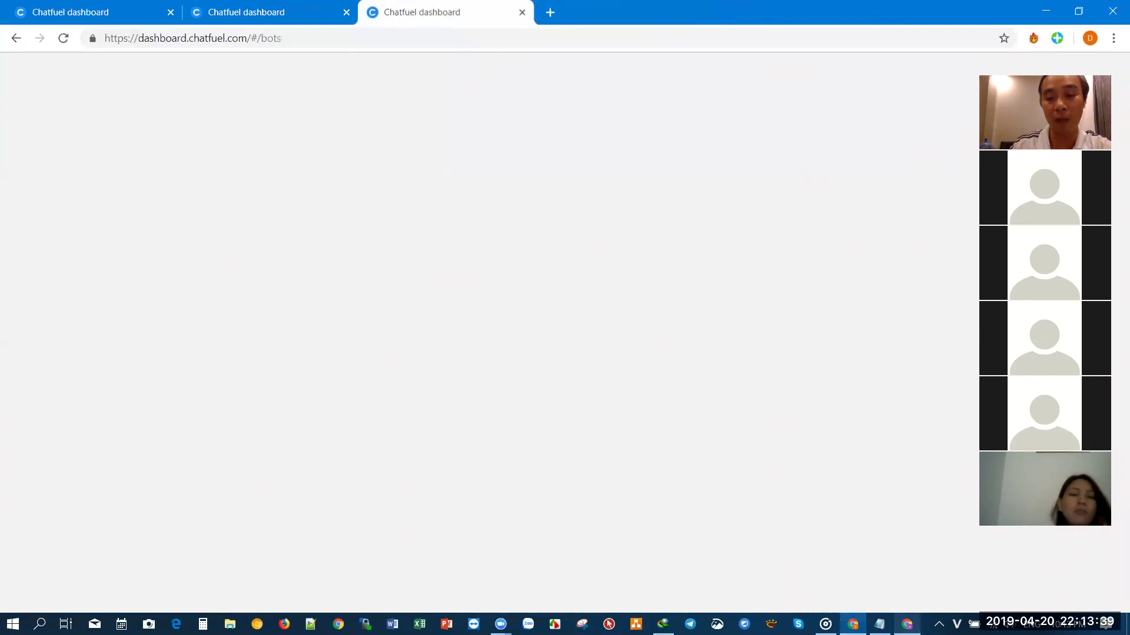
In Live Chat filtered to Bot Only, delete the user's thamgia attribute, then return to Automate.
click(51, 209)
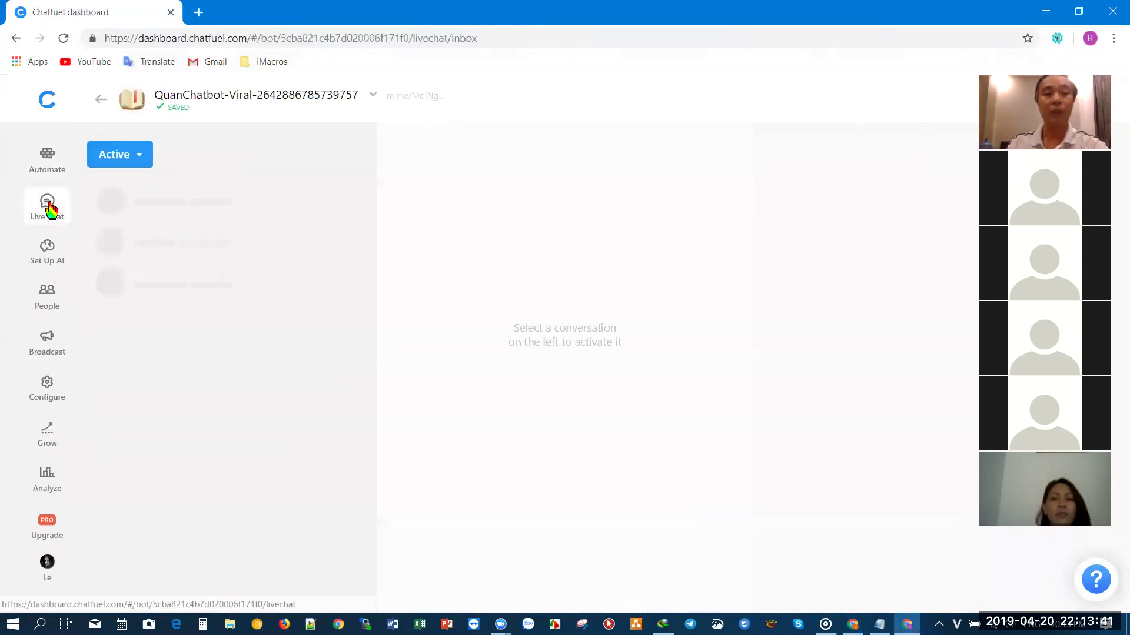
click(141, 156)
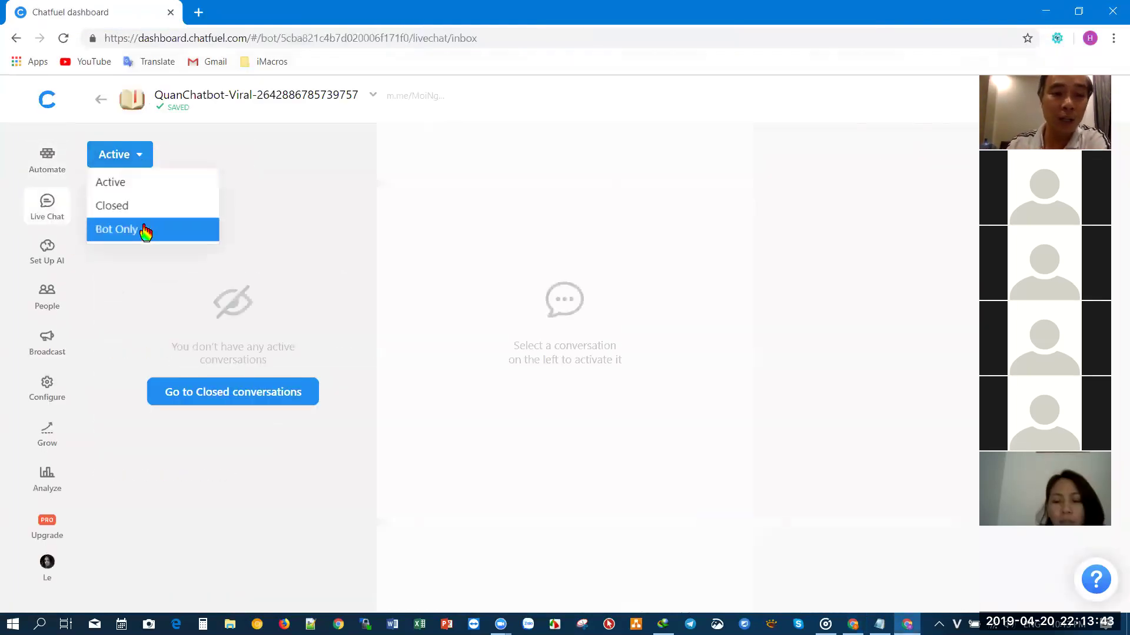
click(144, 230)
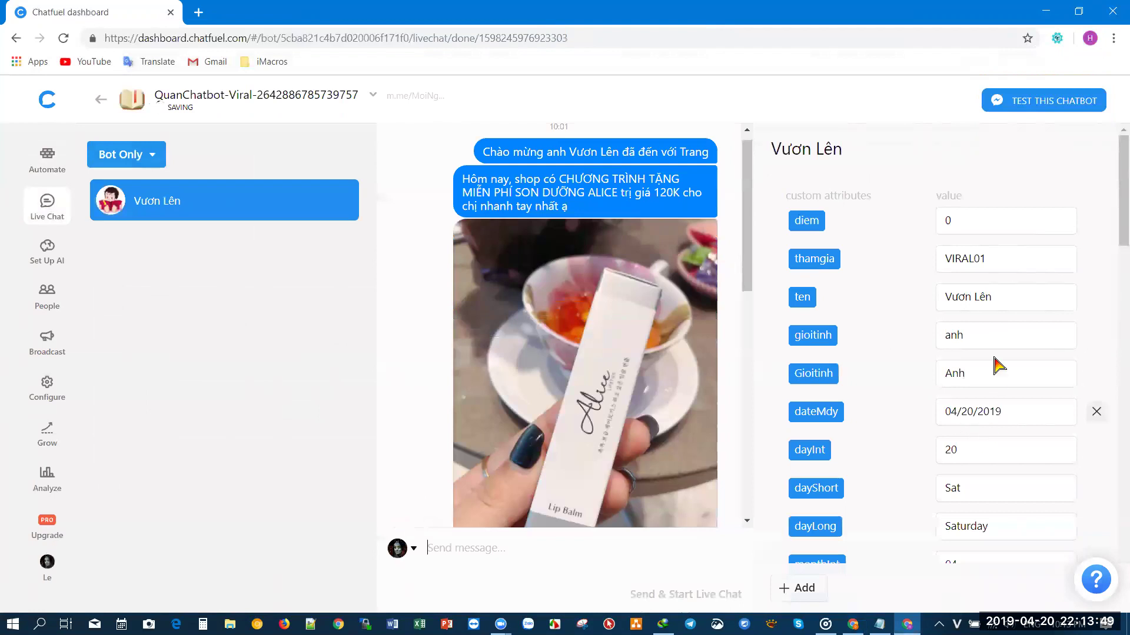
scroll(1039, 422, down, 1)
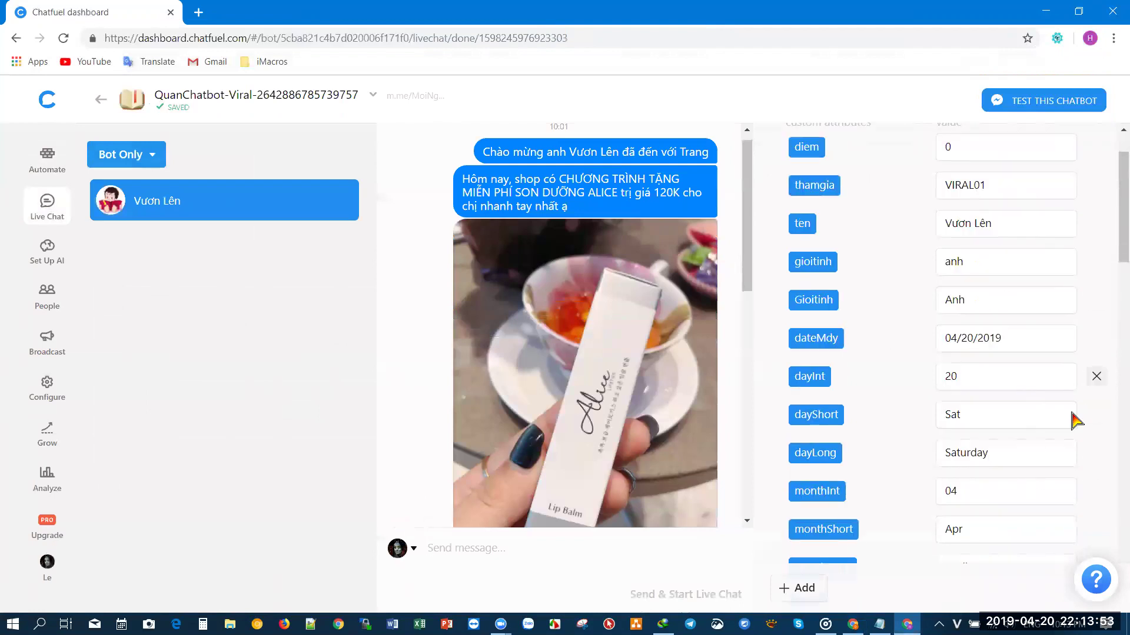
scroll(1037, 456, up, 1)
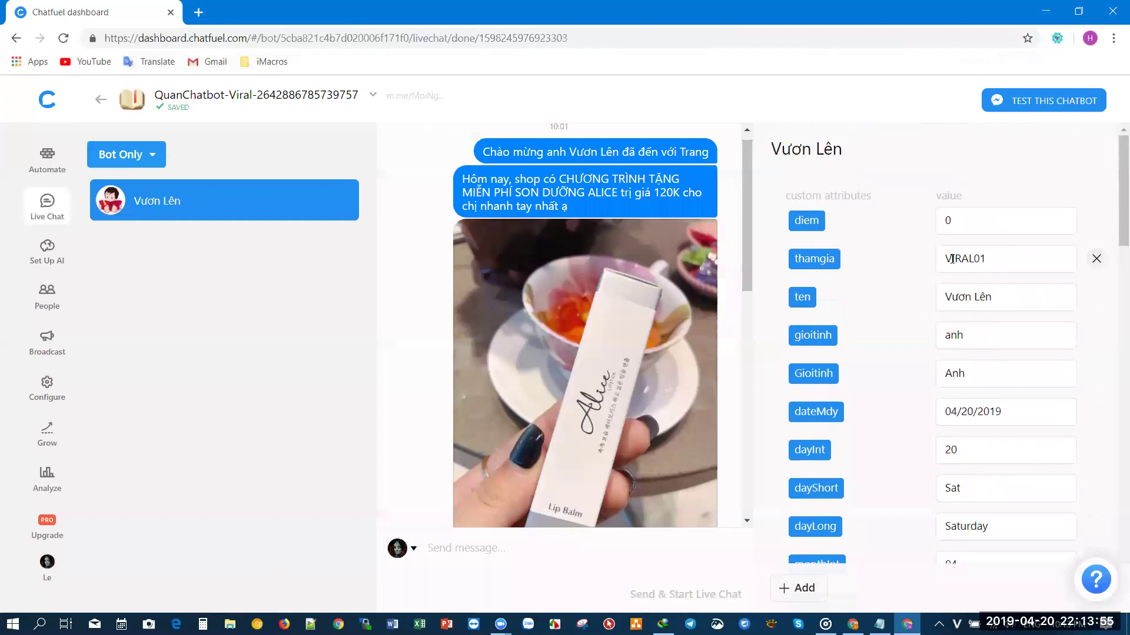
click(1094, 260)
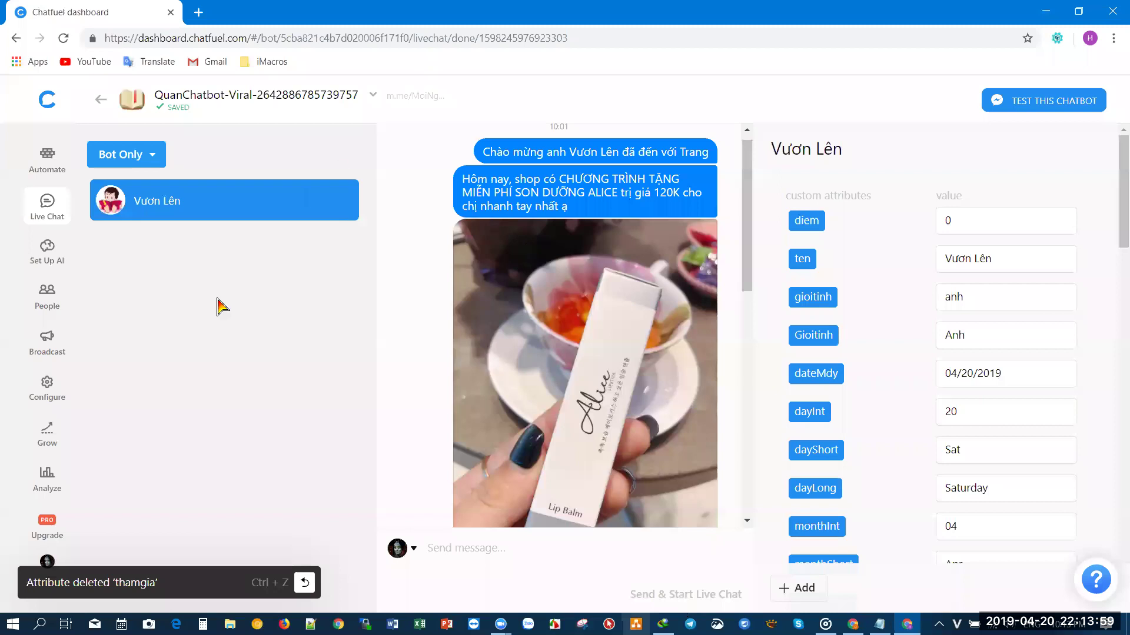
click(47, 158)
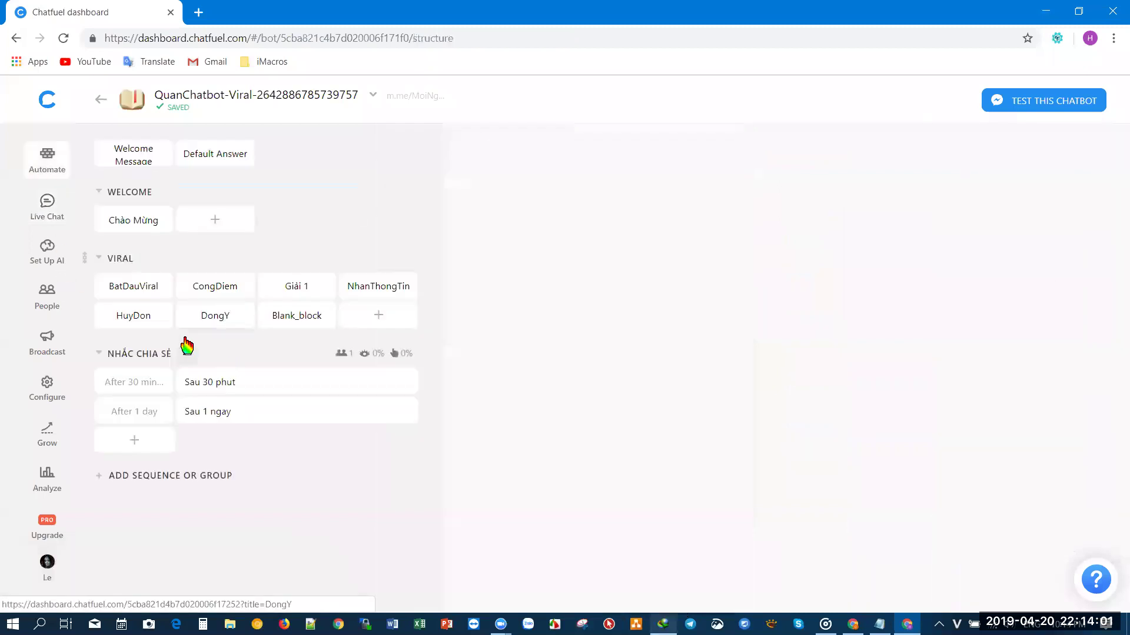
Copy the BatDauViral referral link and open it in a new tab of the other window.
click(133, 298)
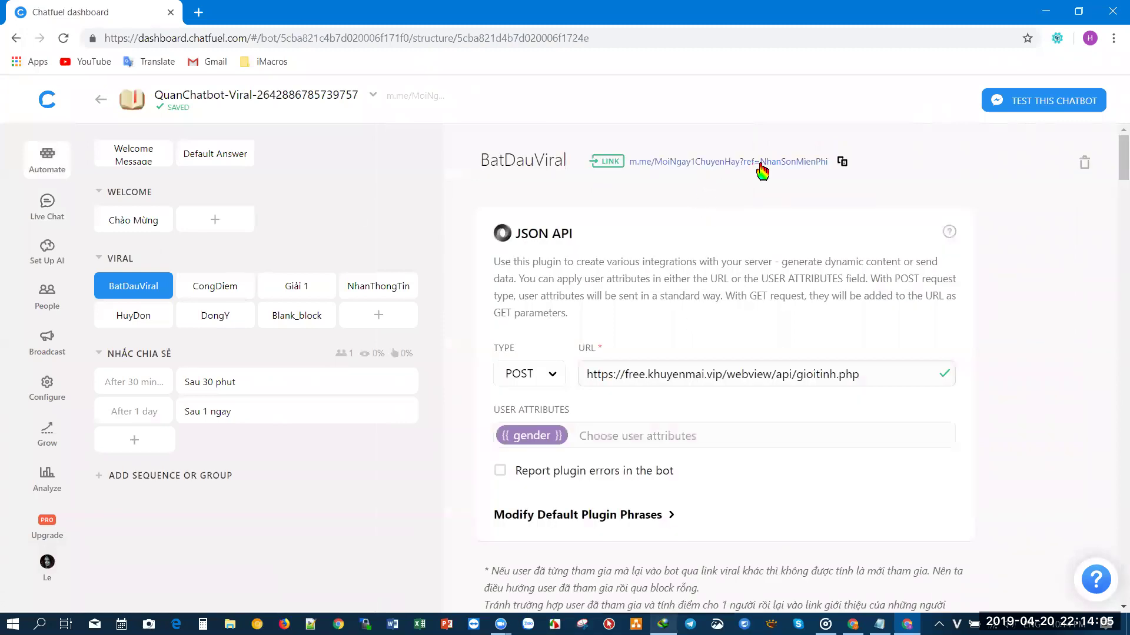
click(844, 165)
key(alt+Tab)
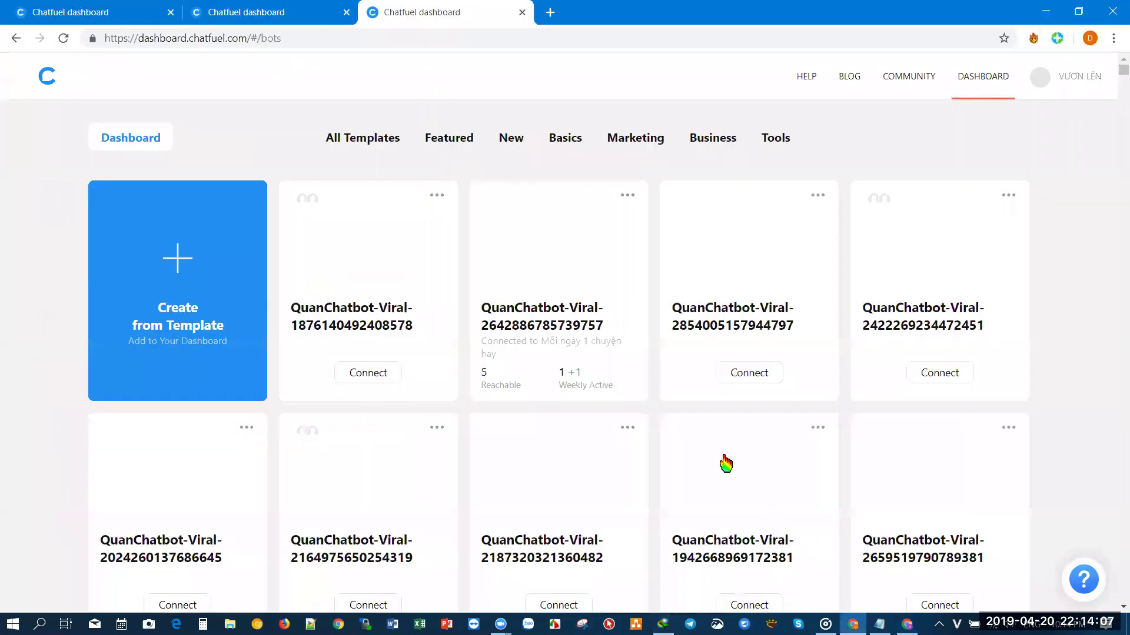
click(550, 13)
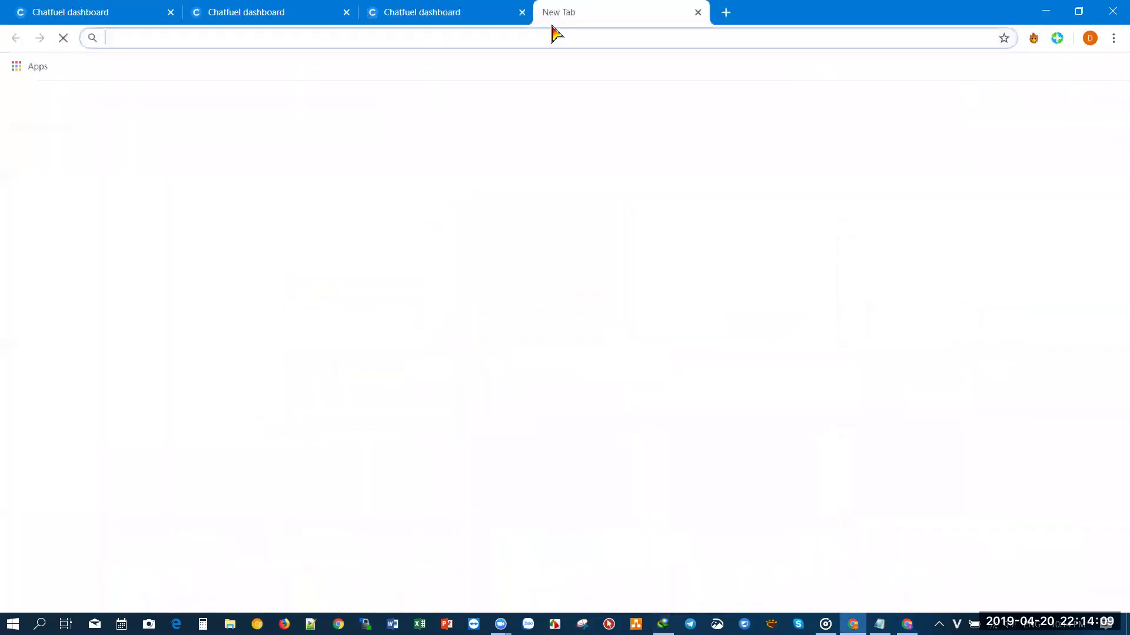
key(ctrl+v)
key(Return)
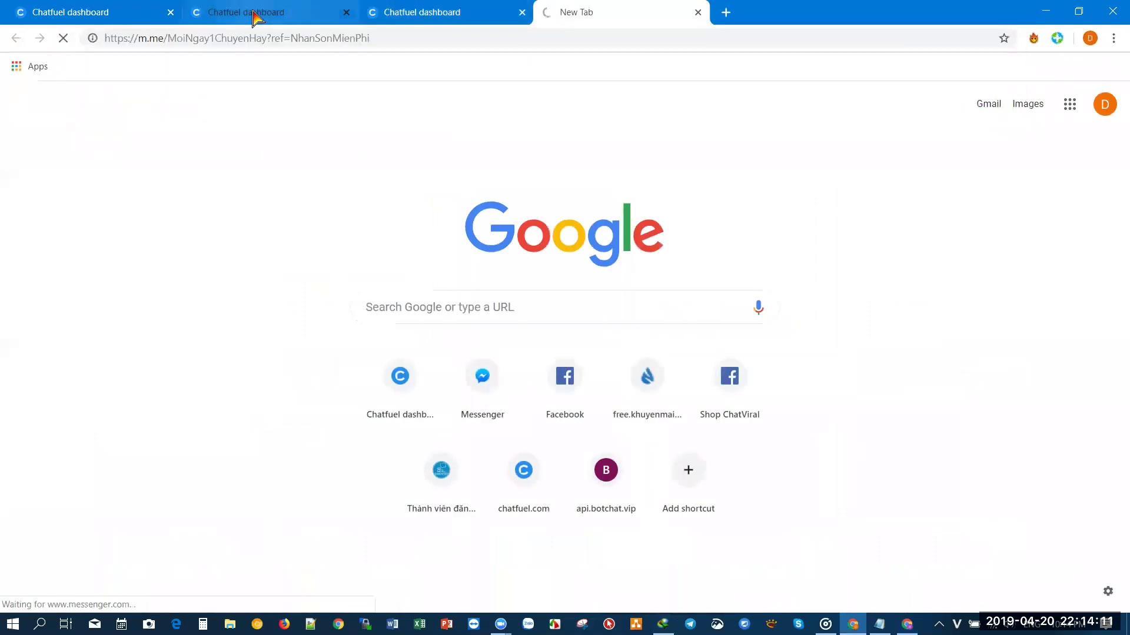
Close leftover Chatfuel tabs, tap NHẬN SON in Messenger, and close the resulting Error page.
click(166, 16)
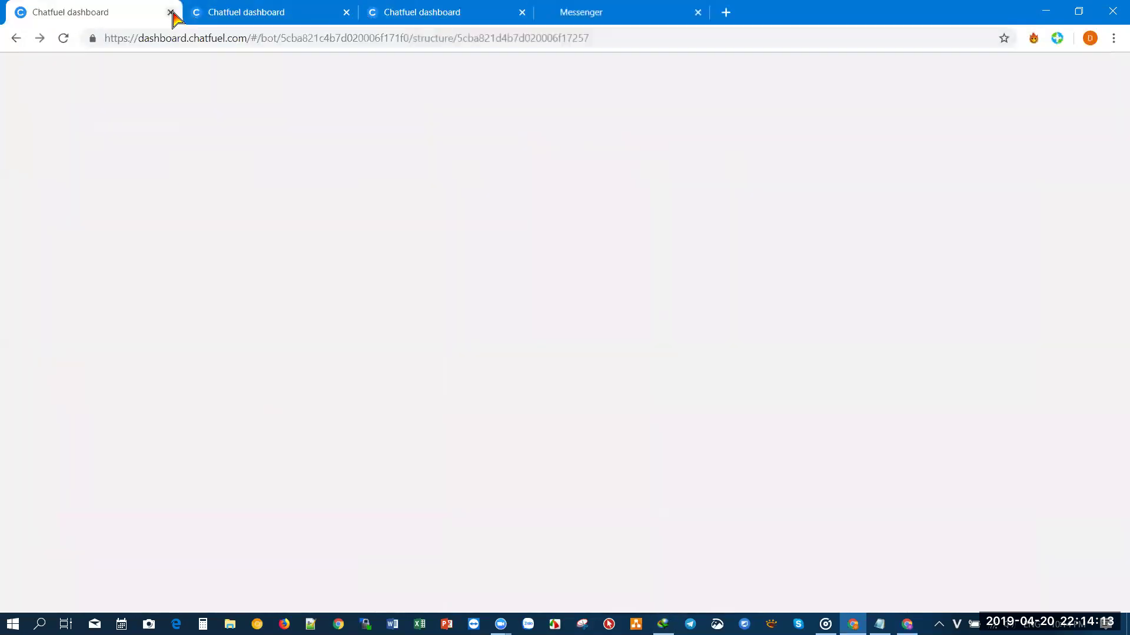
click(170, 12)
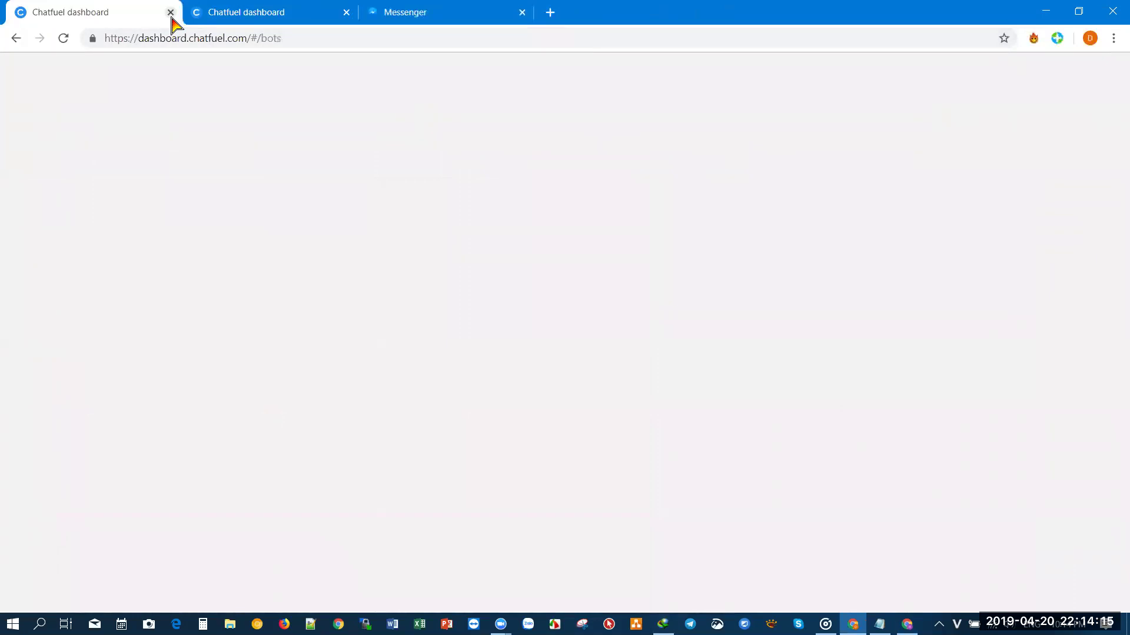
click(171, 12)
click(264, 12)
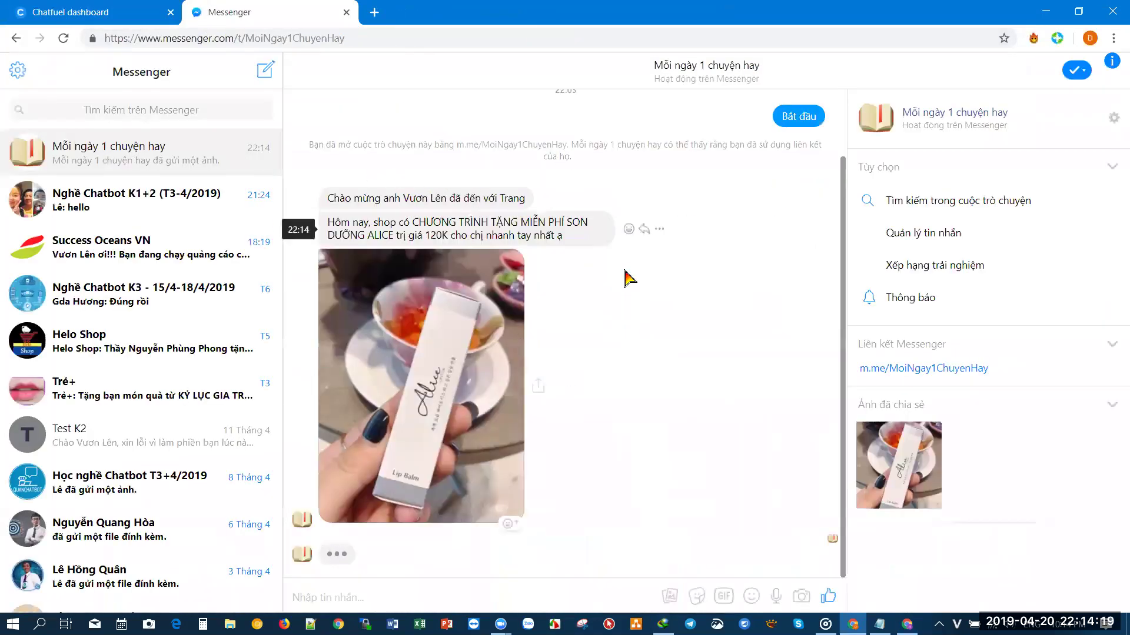
scroll(675, 383, up, 5)
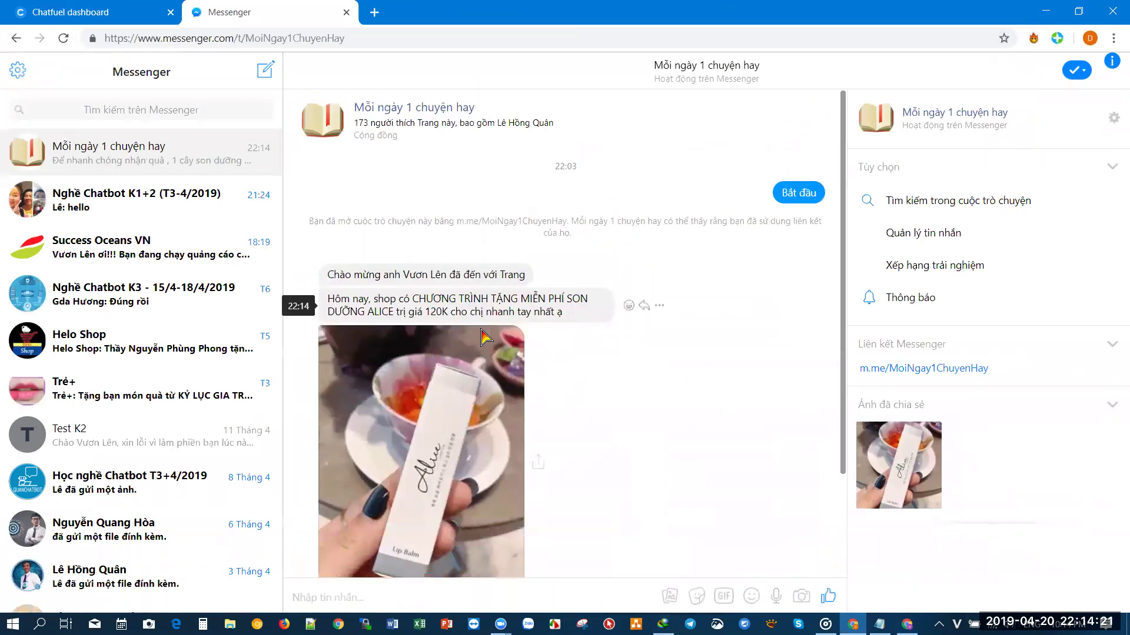
scroll(493, 304, down, 2)
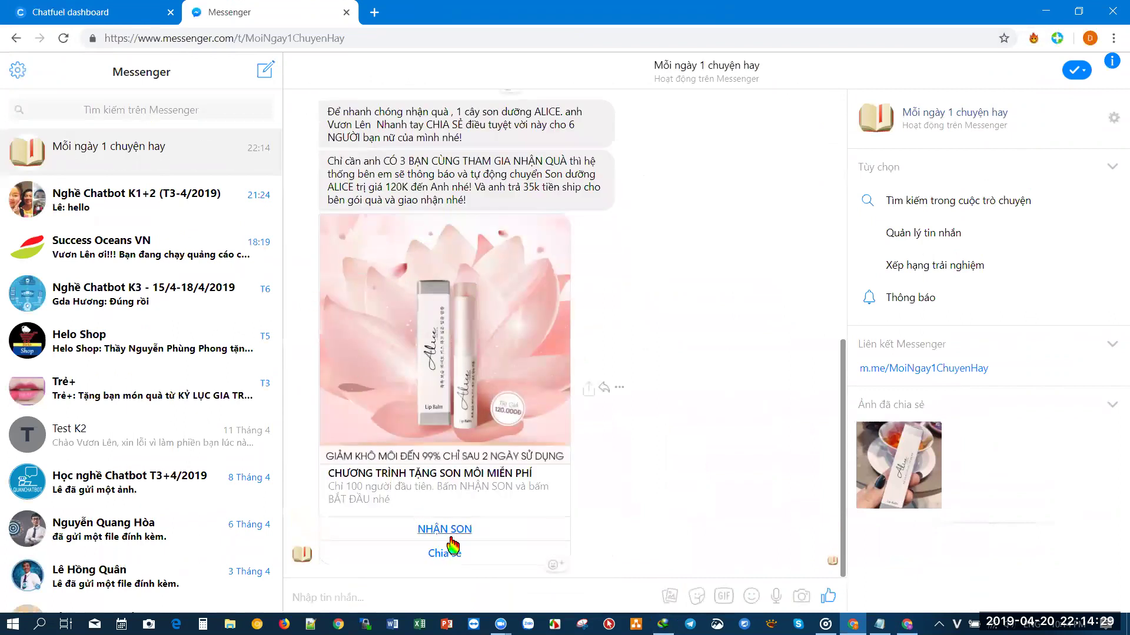
click(453, 533)
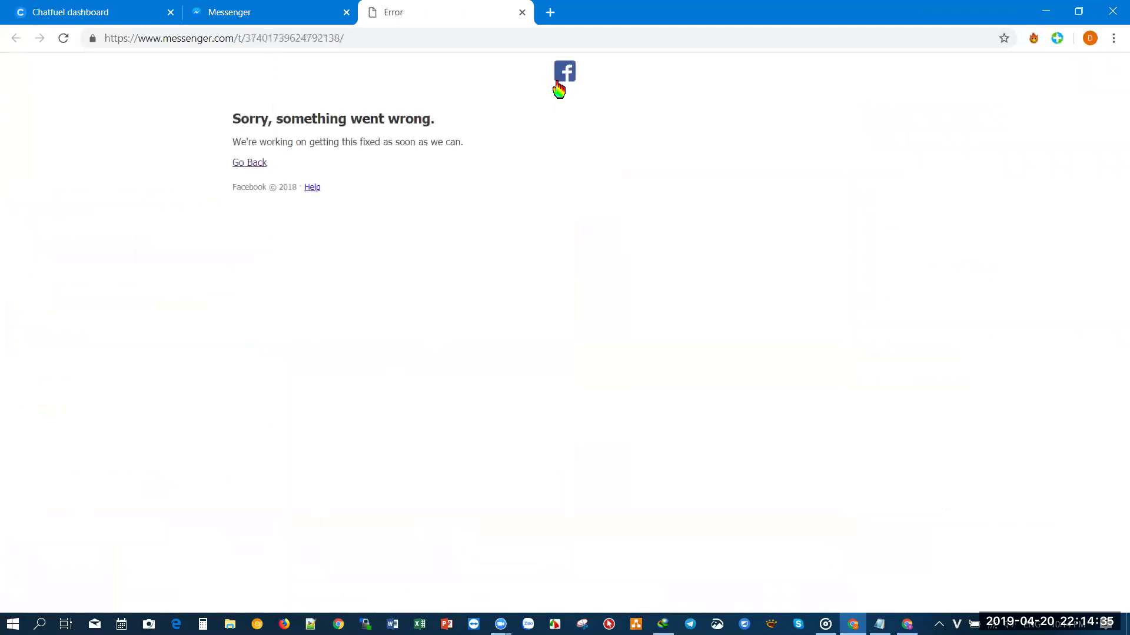
click(521, 12)
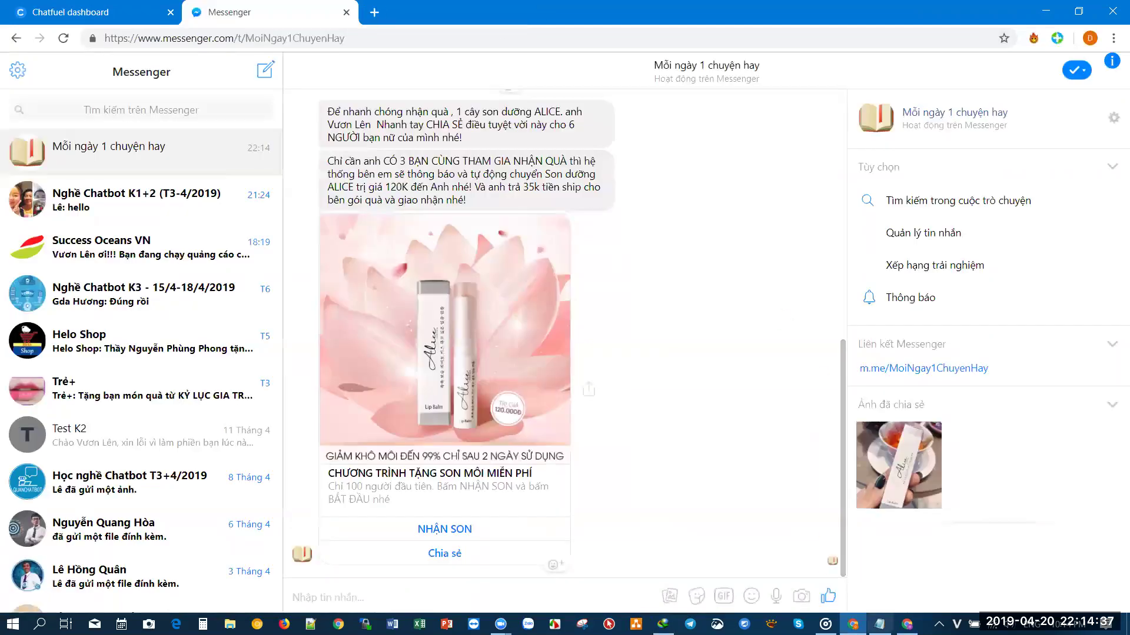
key(ctrl+w)
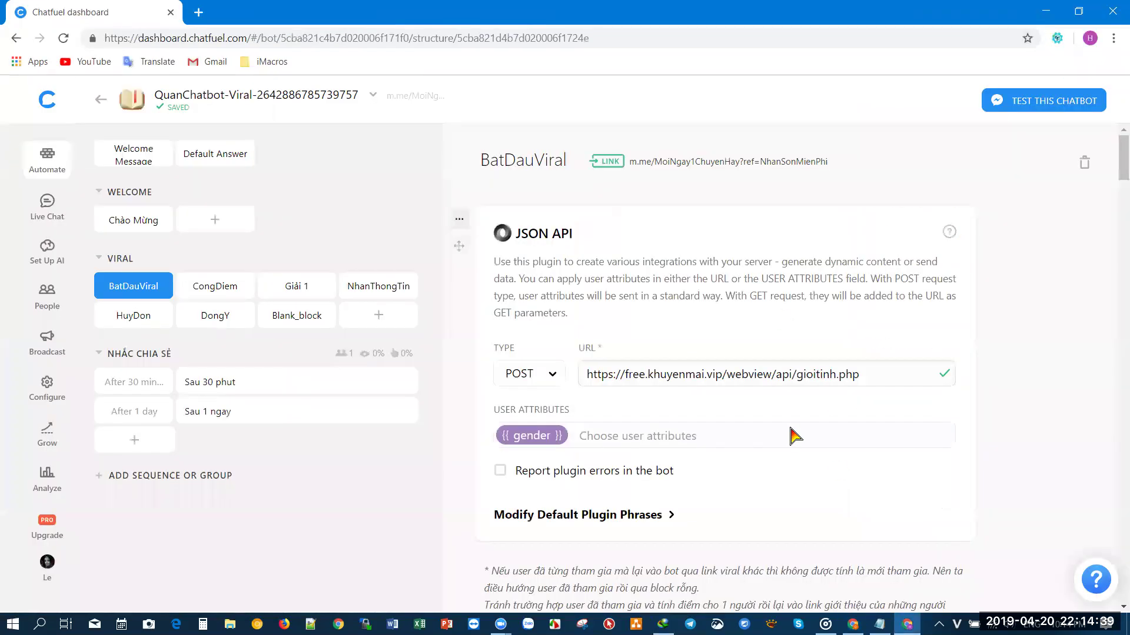
scroll(794, 436, down, 20)
scroll(795, 435, down, 8)
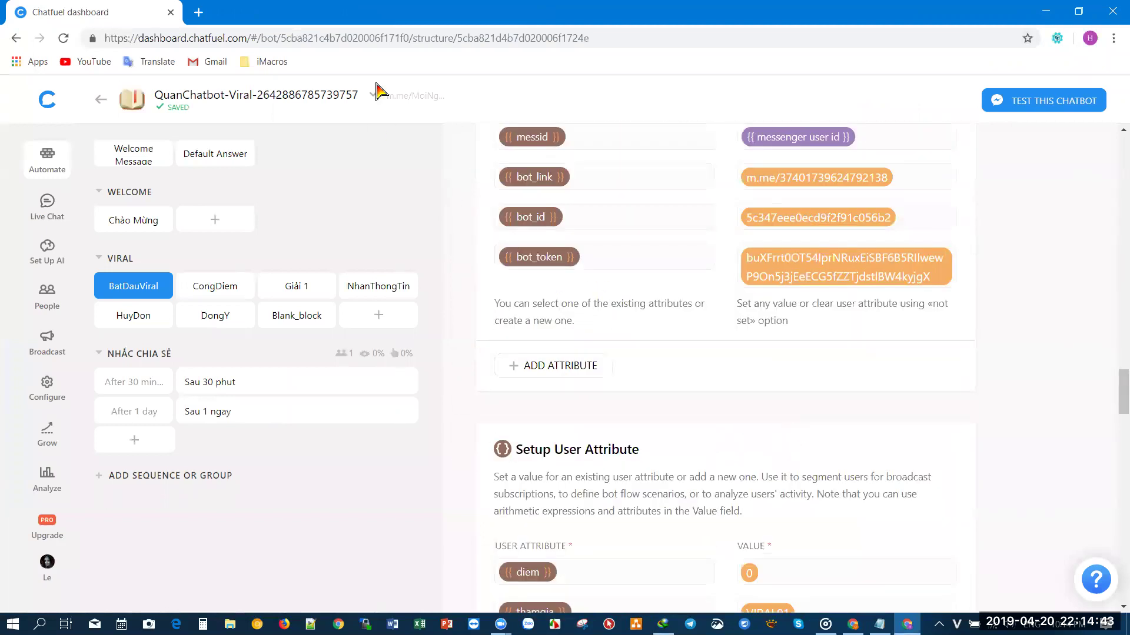
click(509, 96)
scroll(862, 359, down, 15)
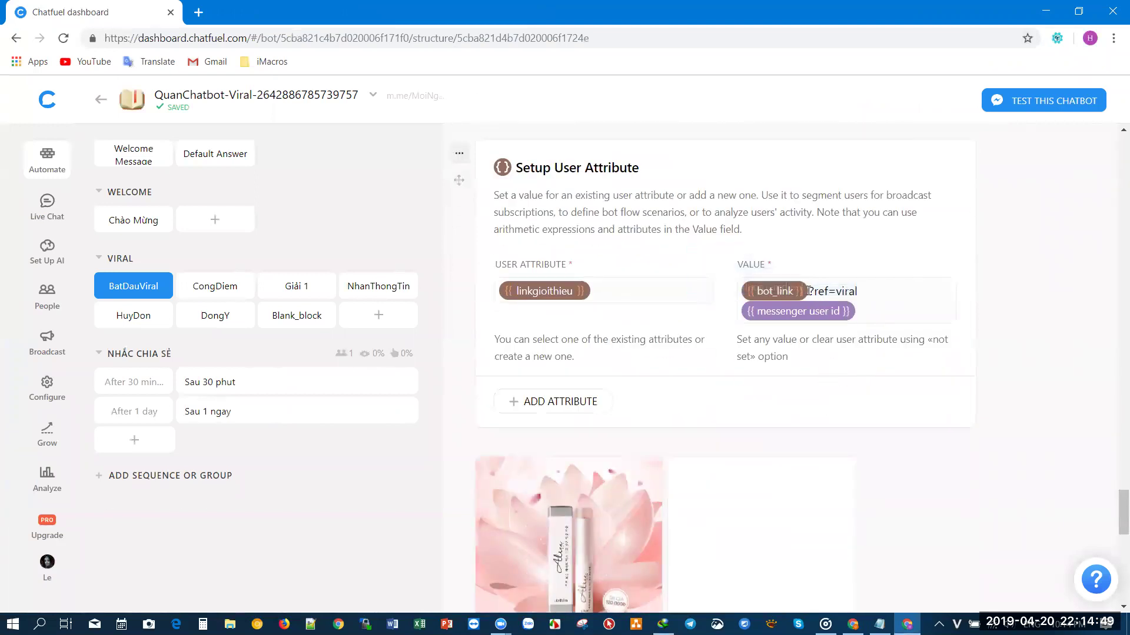
drag(804, 290, 676, 291)
key(ctrl+v)
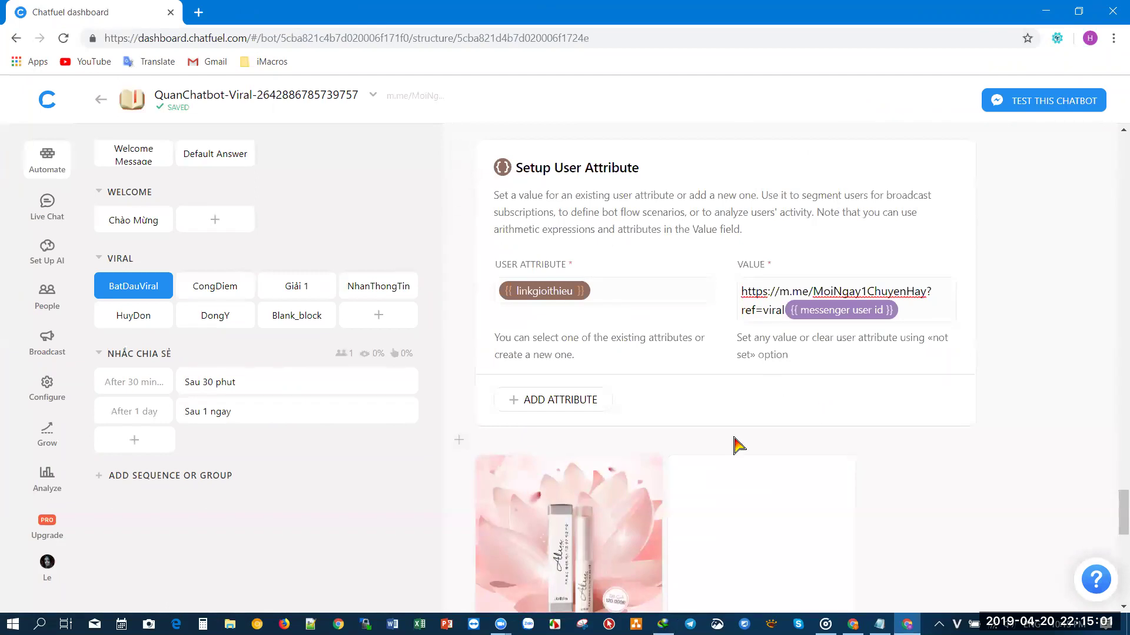
click(48, 207)
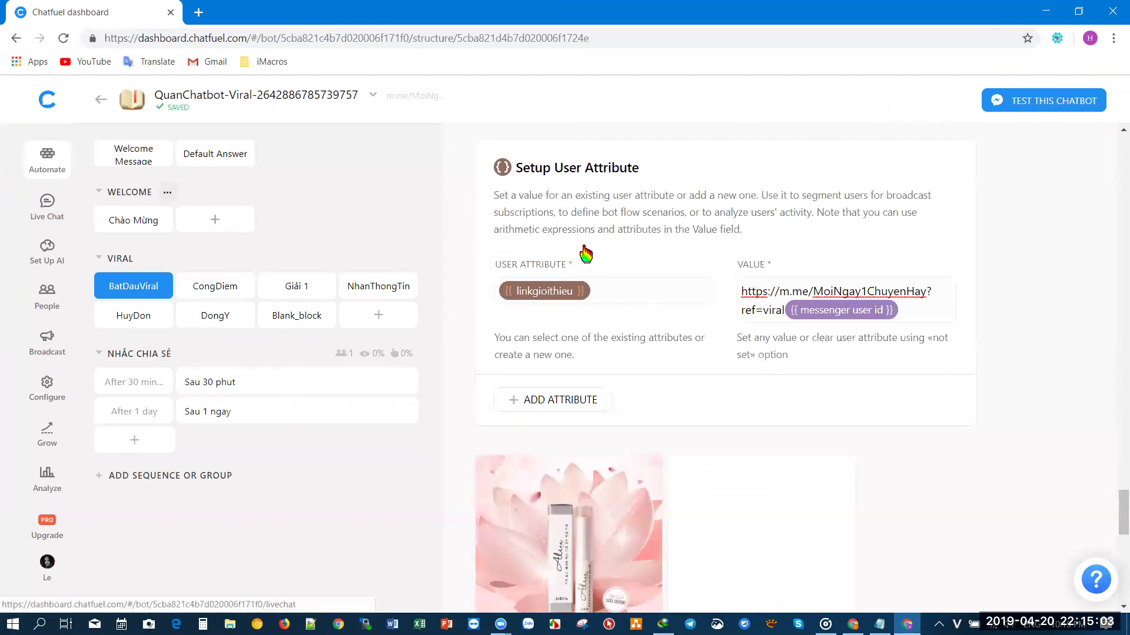
Filter Live Chat to Bot Only, open the test user, reload, and delete the reappeared thamgia attribute.
click(151, 160)
click(146, 231)
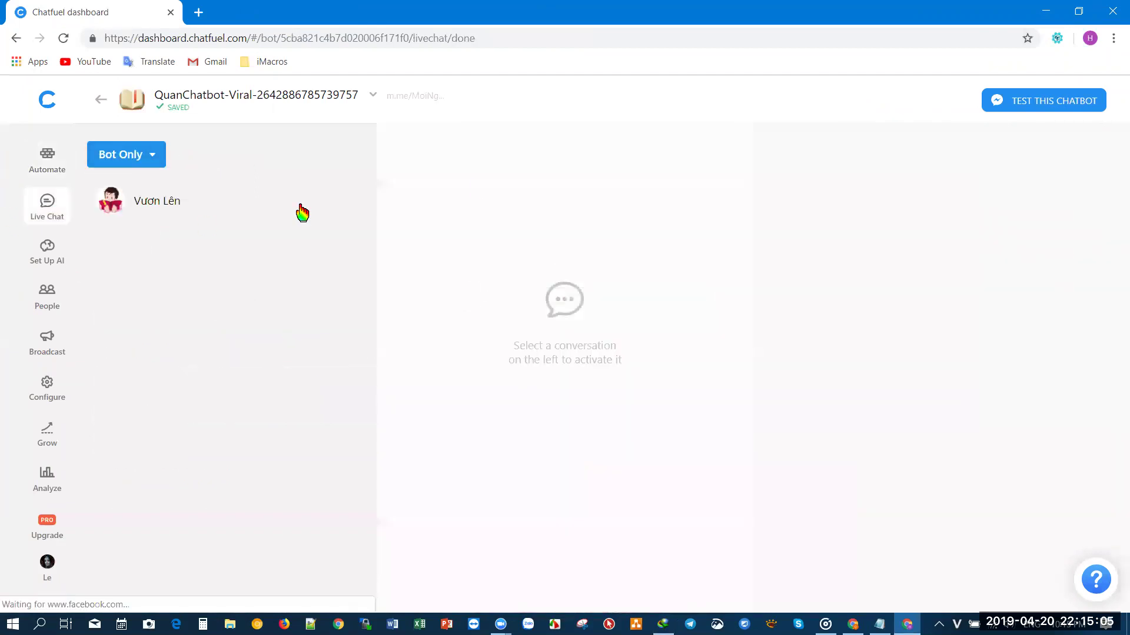
click(109, 212)
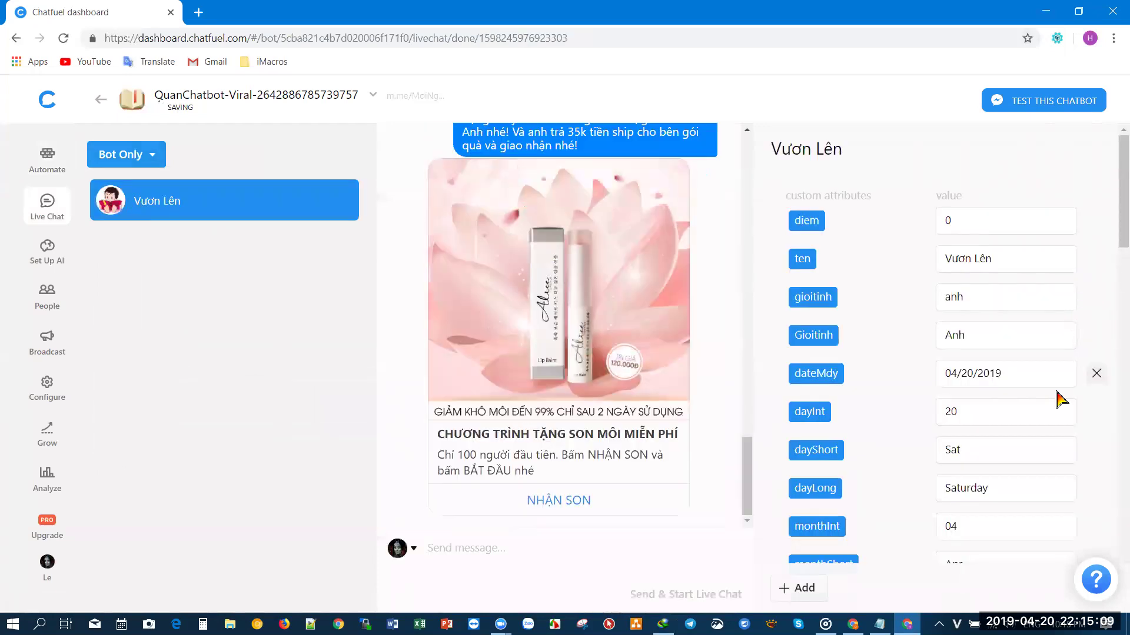
scroll(1059, 388, down, 5)
scroll(1057, 391, down, 6)
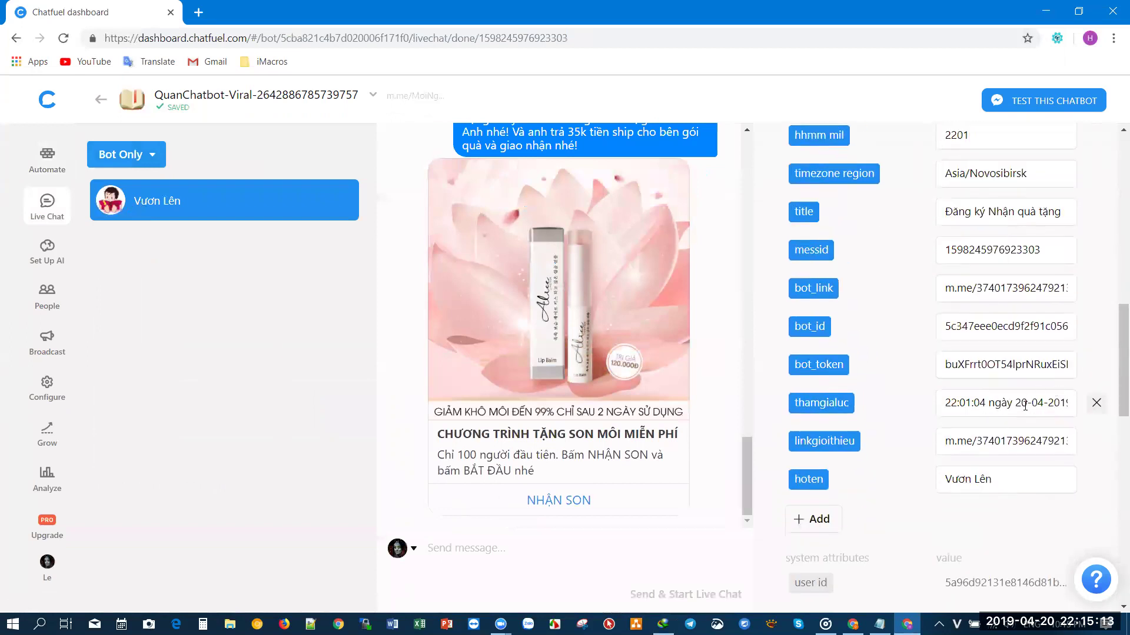
scroll(1025, 406, down, 1)
scroll(1025, 406, up, 12)
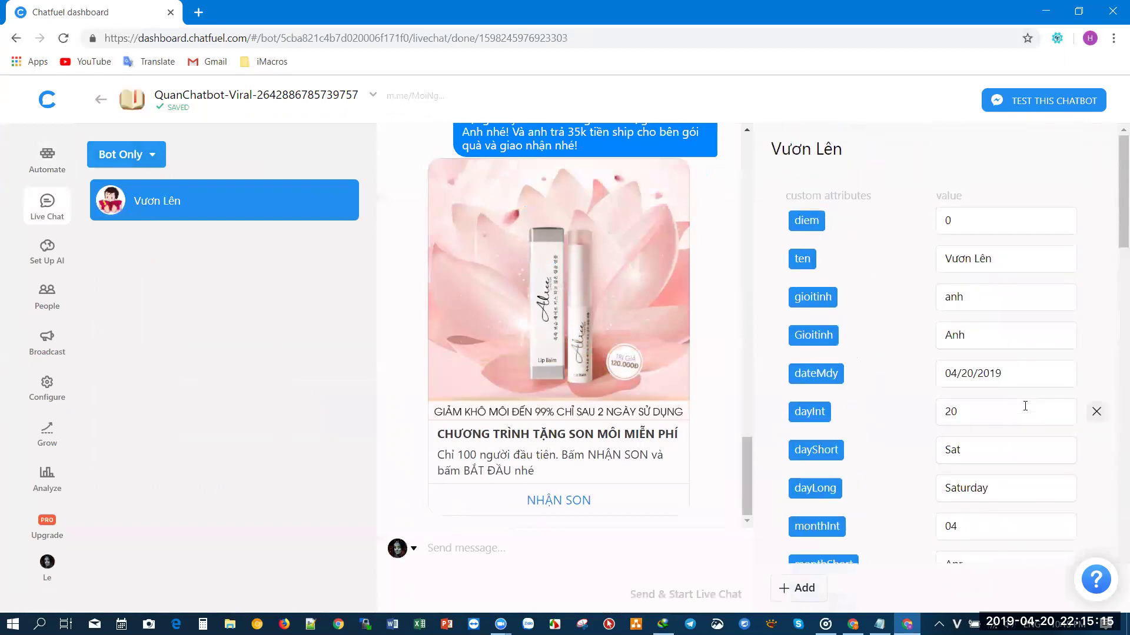
click(63, 37)
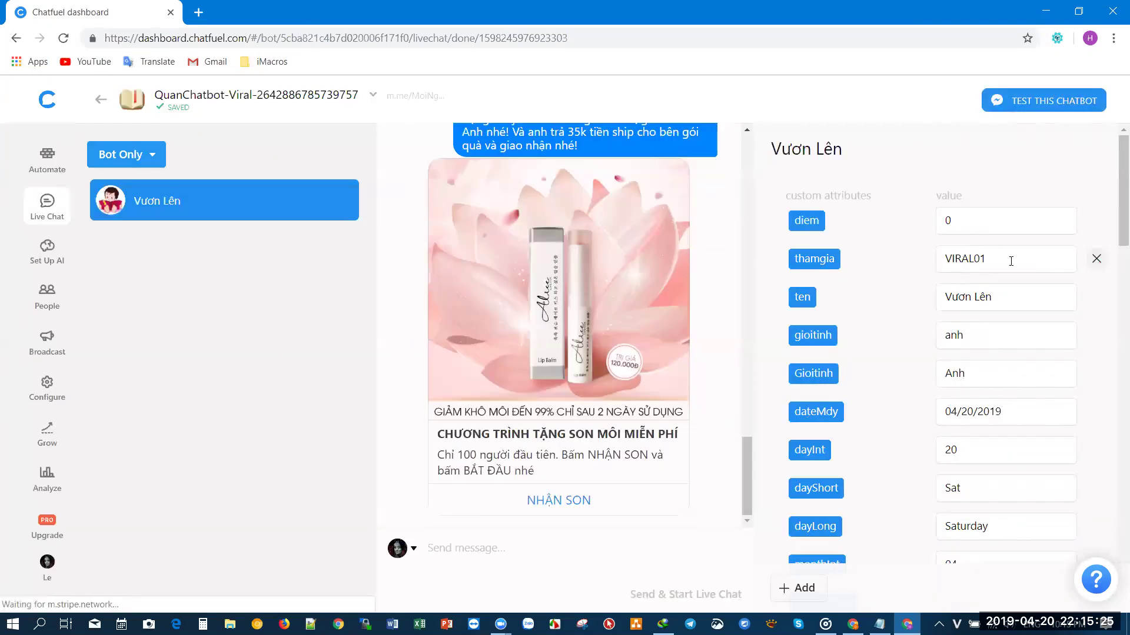
click(1095, 258)
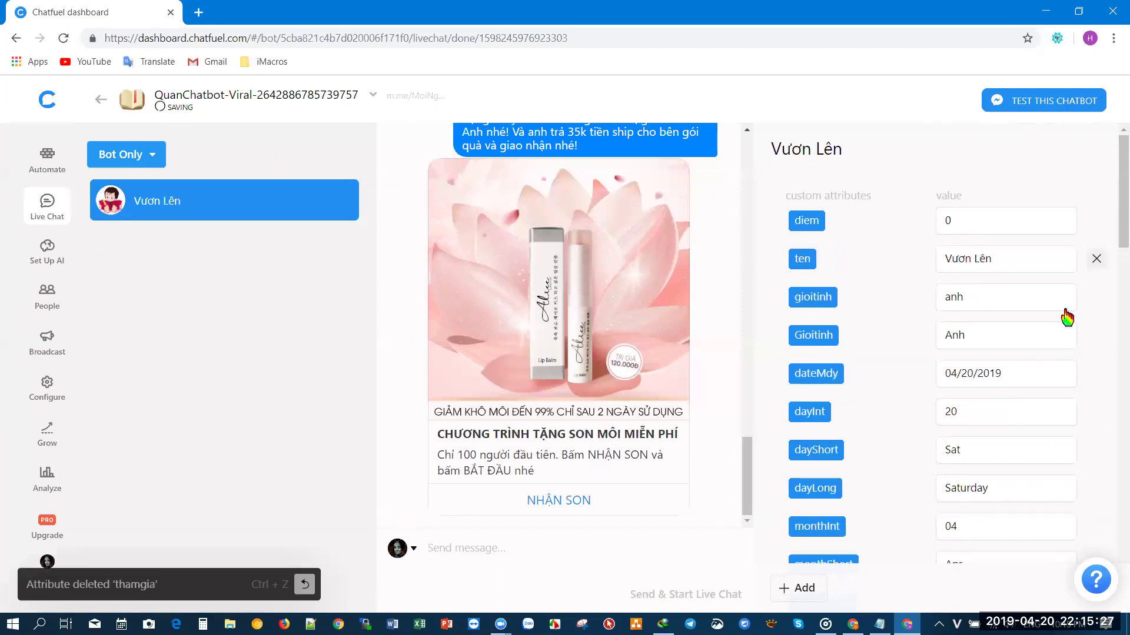
click(853, 624)
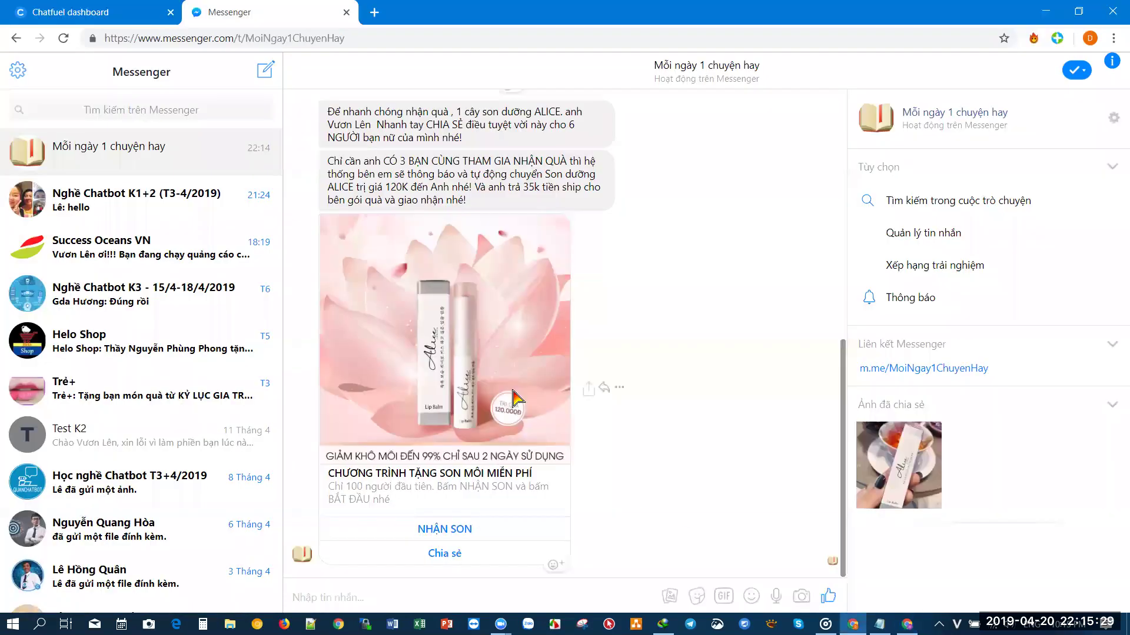
click(99, 12)
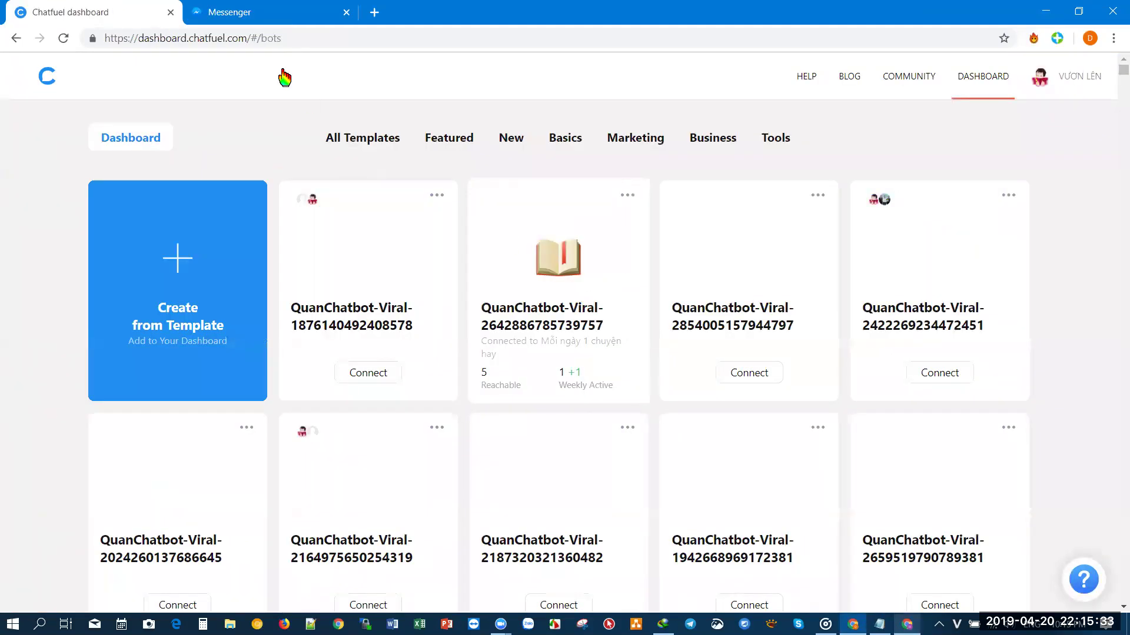
click(553, 383)
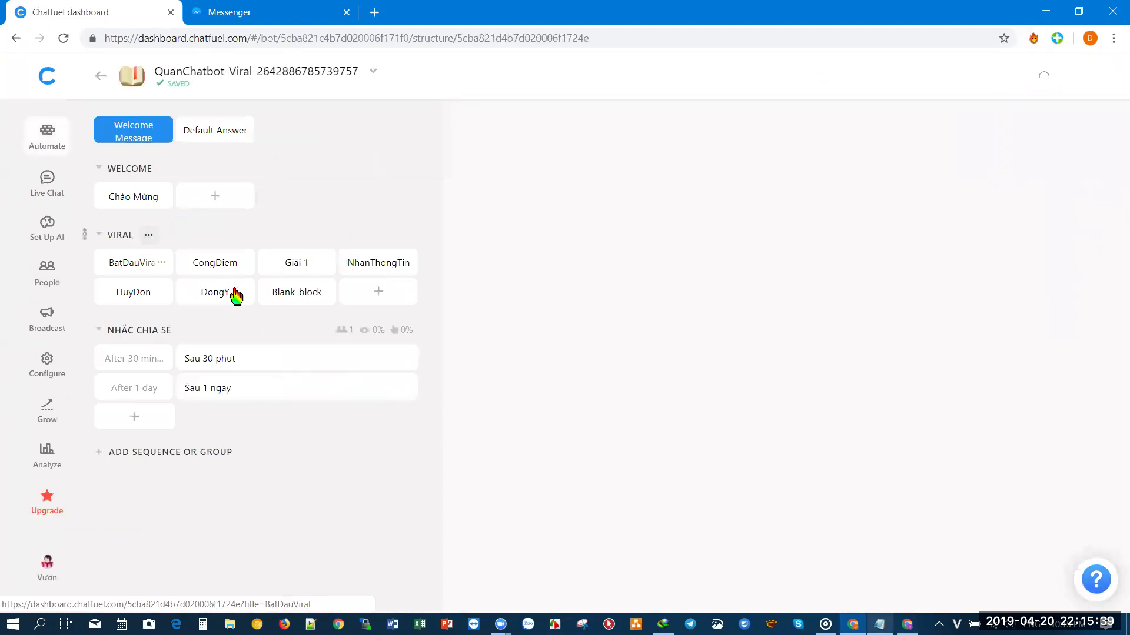
click(879, 624)
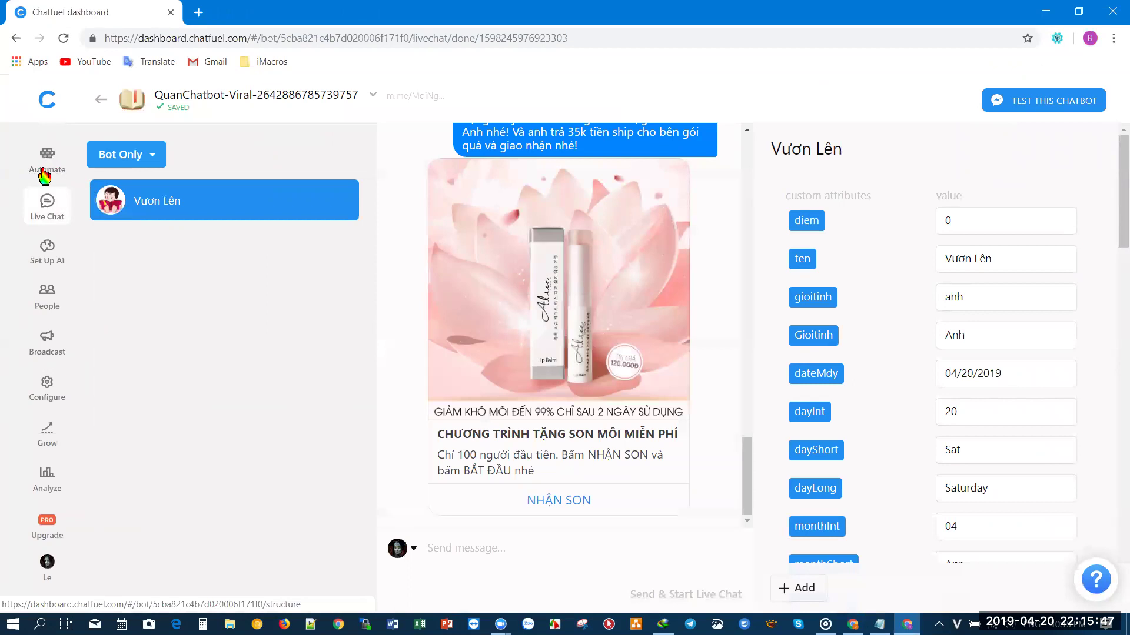
click(44, 174)
click(130, 291)
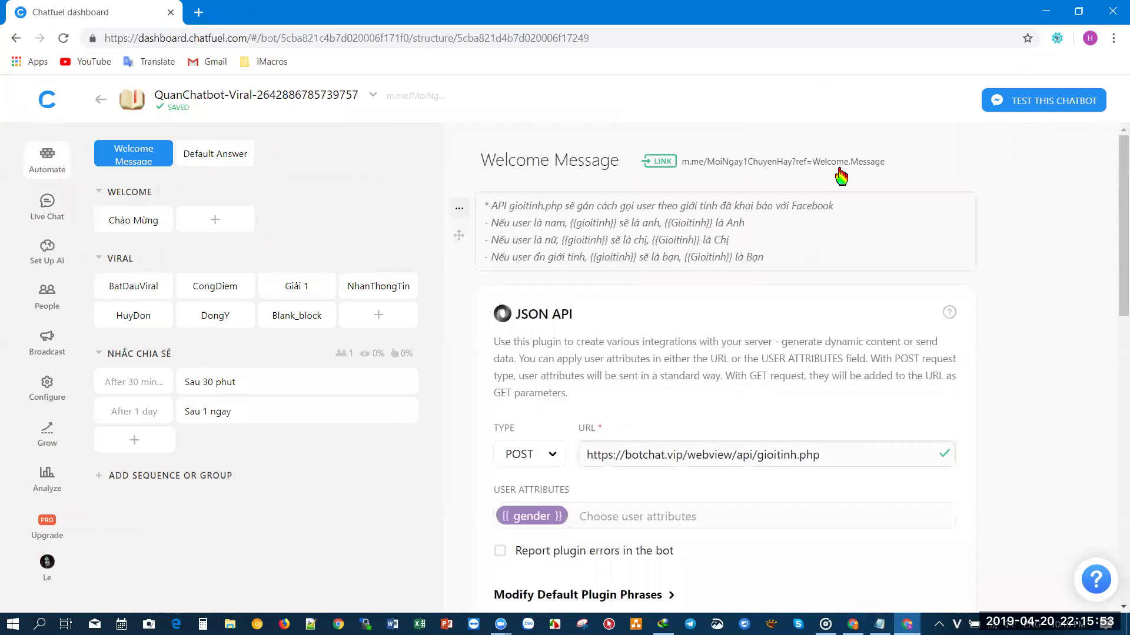
click(135, 288)
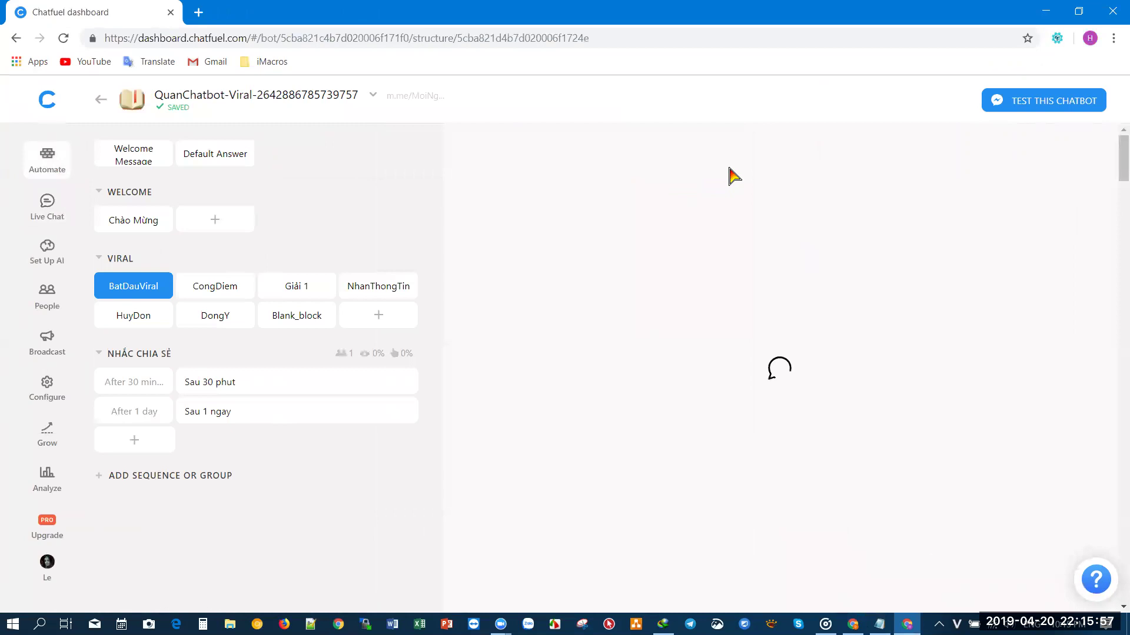
Copy BatDauViral's referral link and load it in the Messenger tab's address bar.
click(846, 163)
click(852, 623)
click(265, 12)
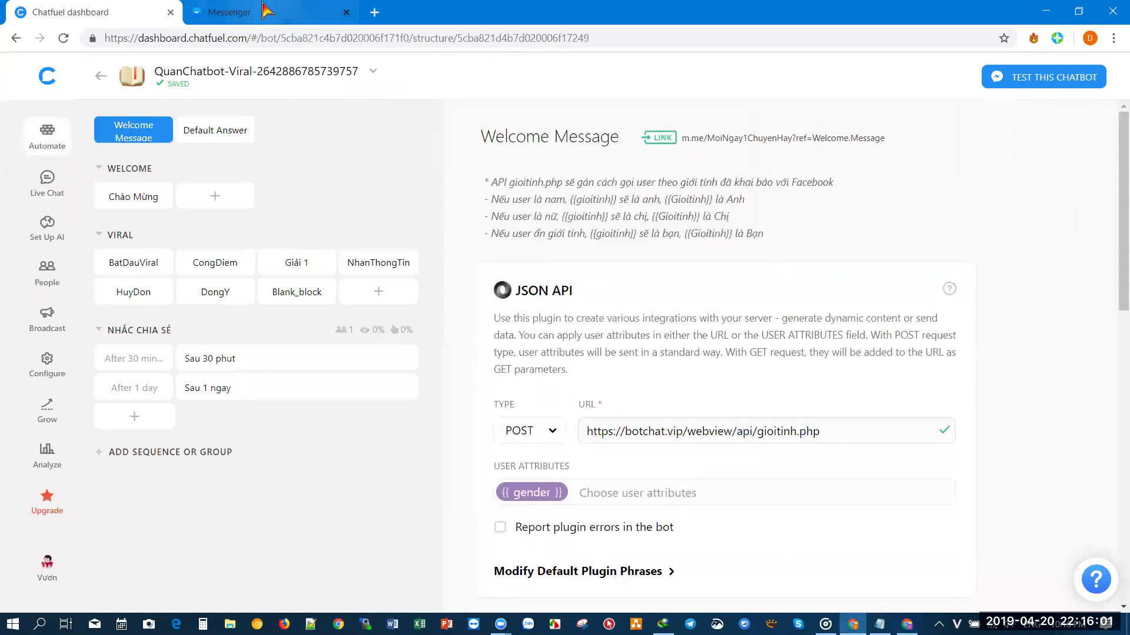
click(290, 39)
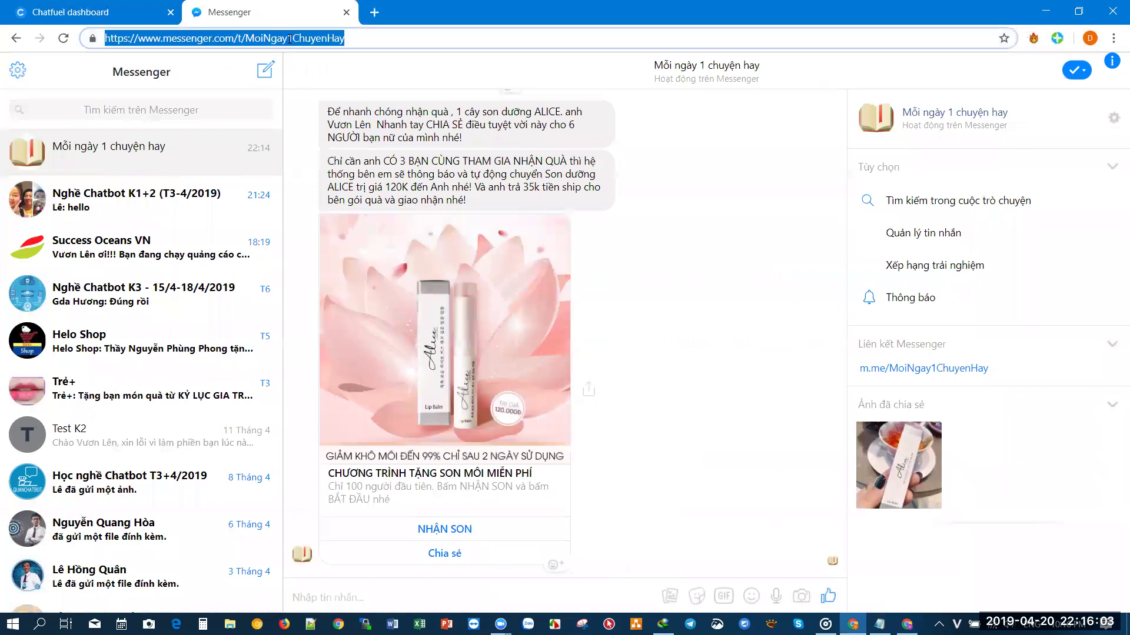
key(ctrl+v)
key(Return)
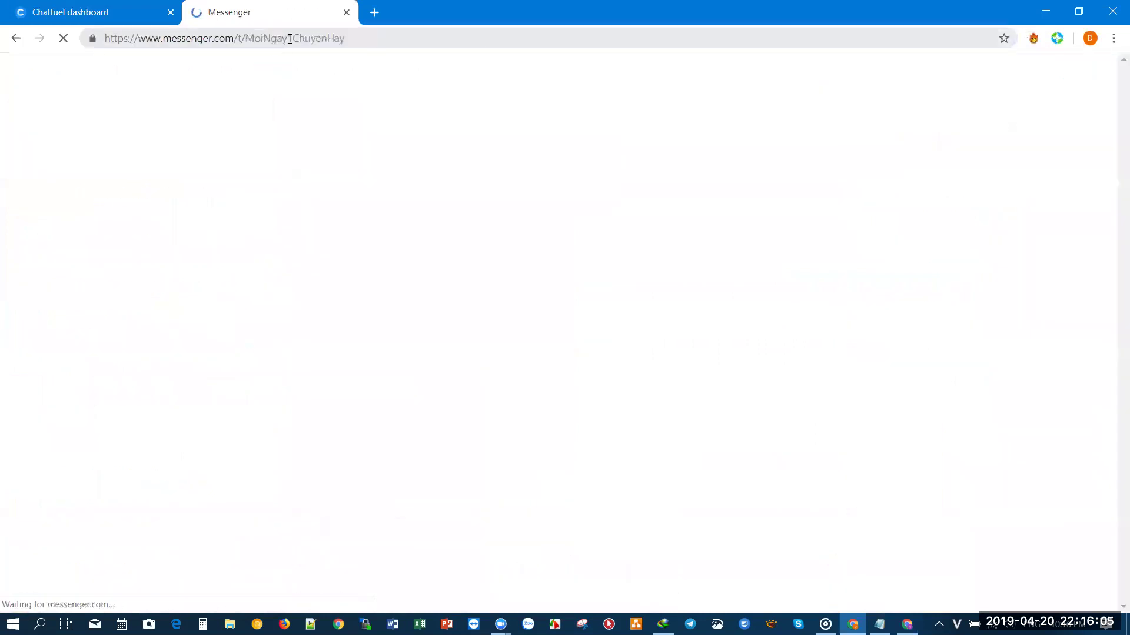
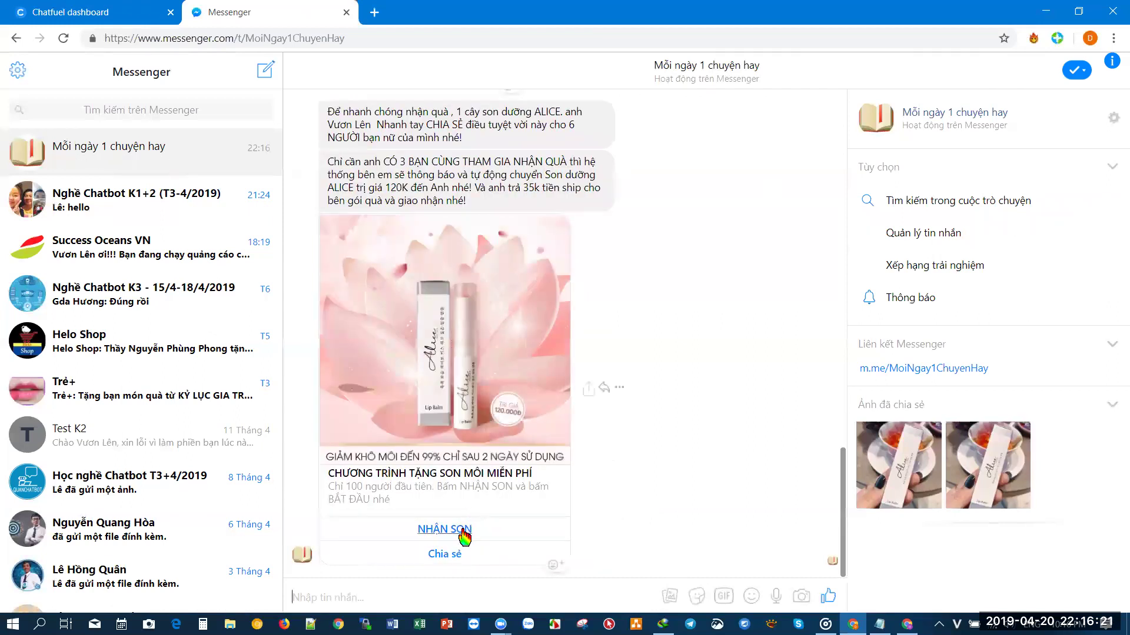
Follow the lipstick card's claim link, then close the extra Messenger tab.
click(465, 528)
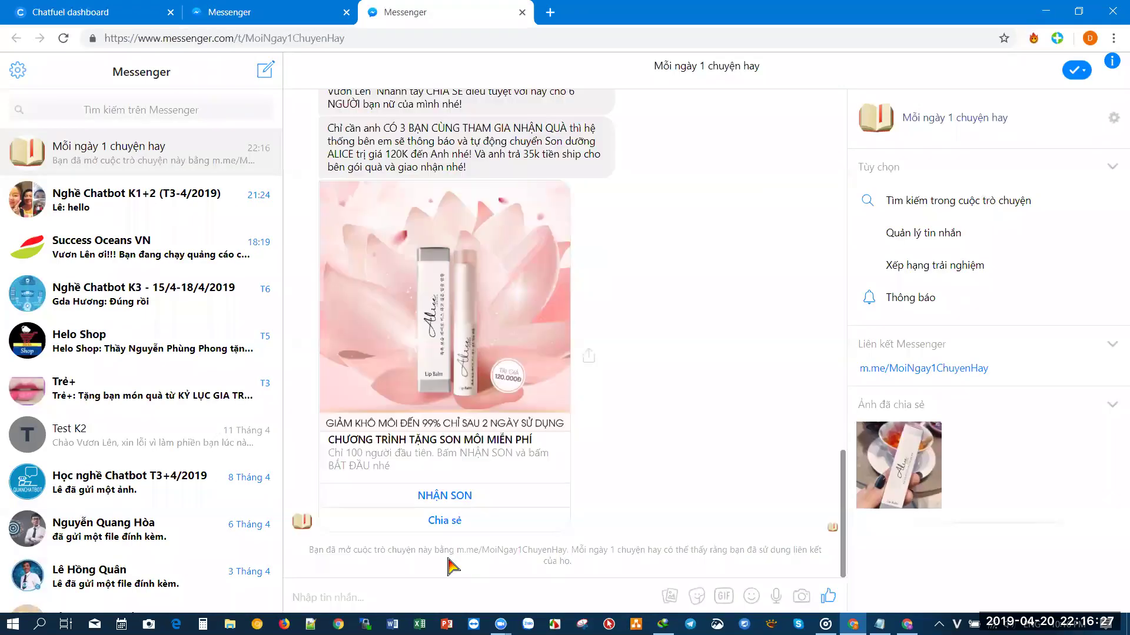
drag(458, 550, 584, 568)
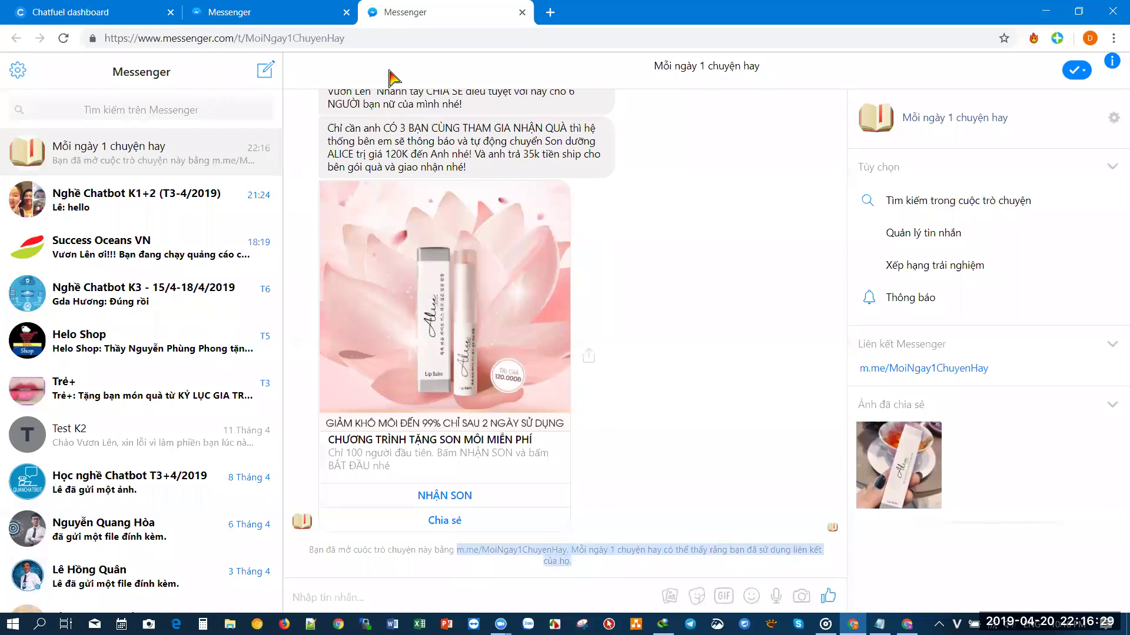
click(522, 12)
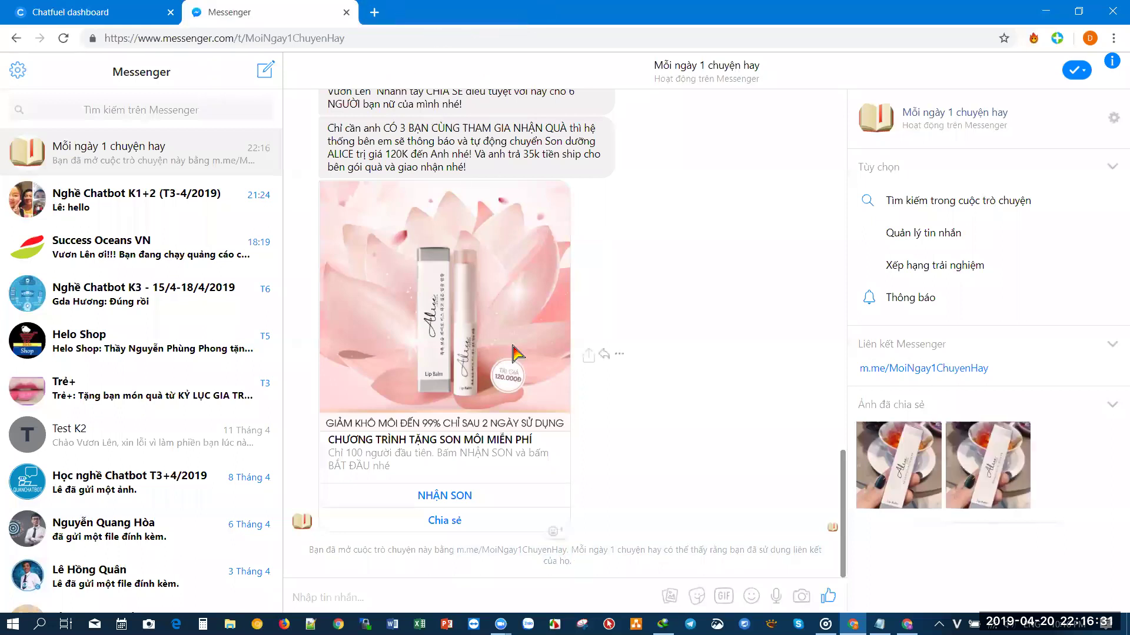
Share the lipstick promo card privately with a contact and close the Messenger tab.
click(451, 526)
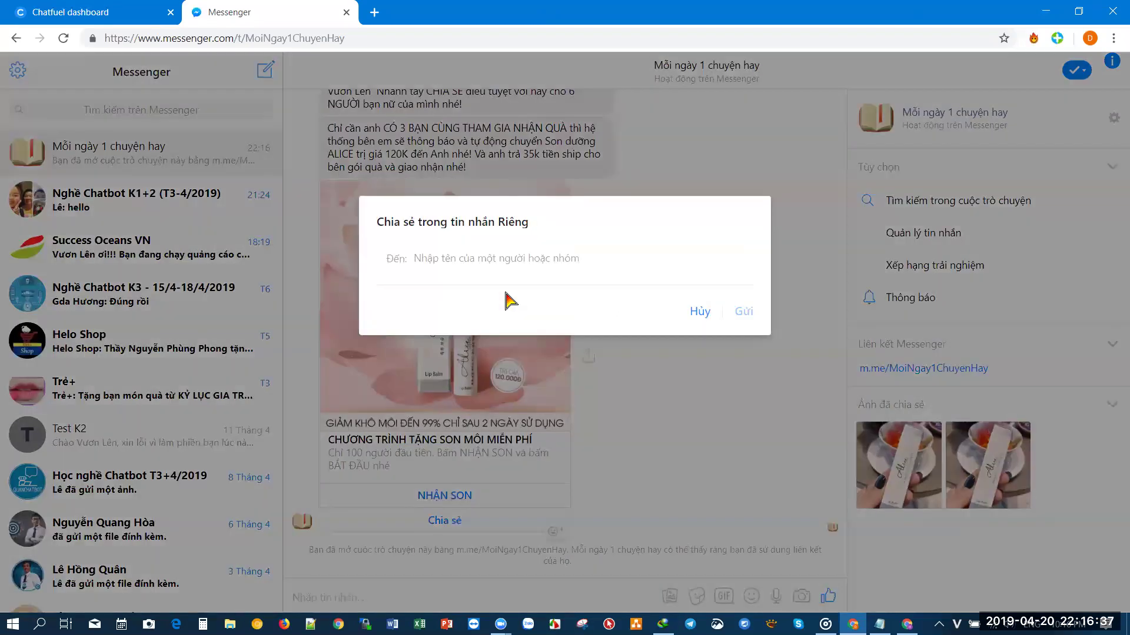
text(le hun)
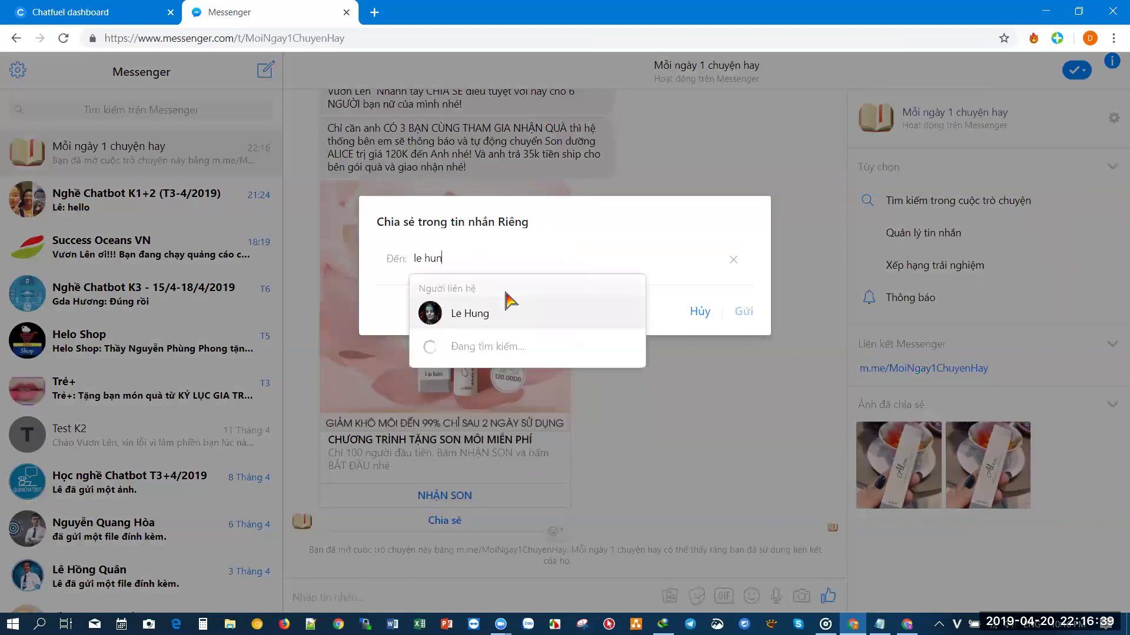
click(511, 316)
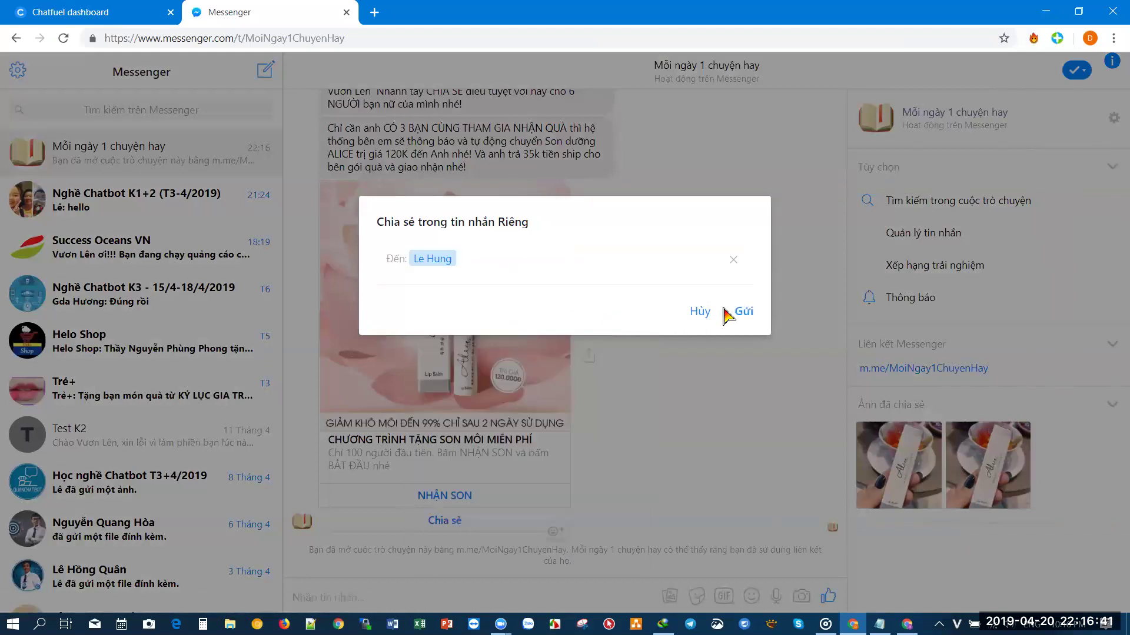
click(744, 313)
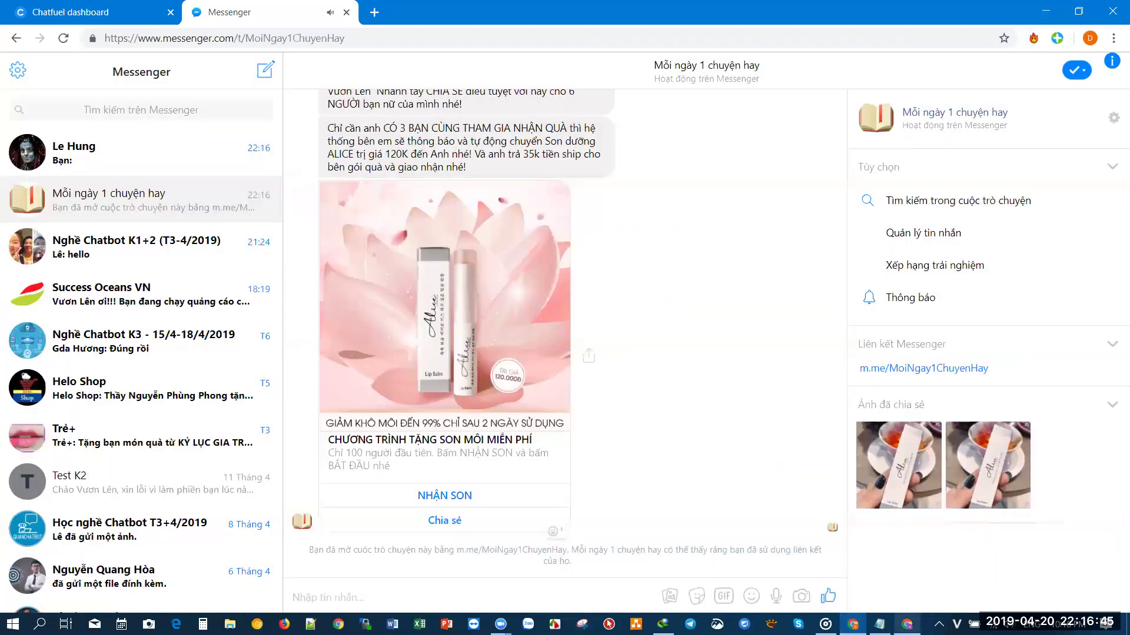
click(347, 12)
click(207, 11)
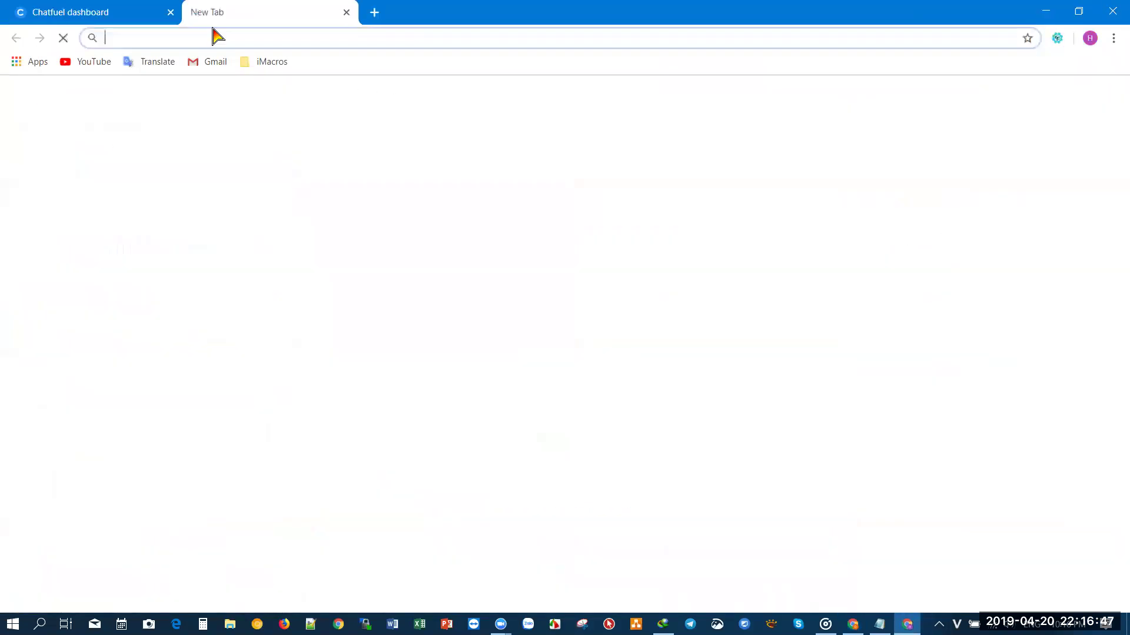
Load messenger.com in the new tab and snap the two Messenger windows side by side.
text(mes)
key(Return)
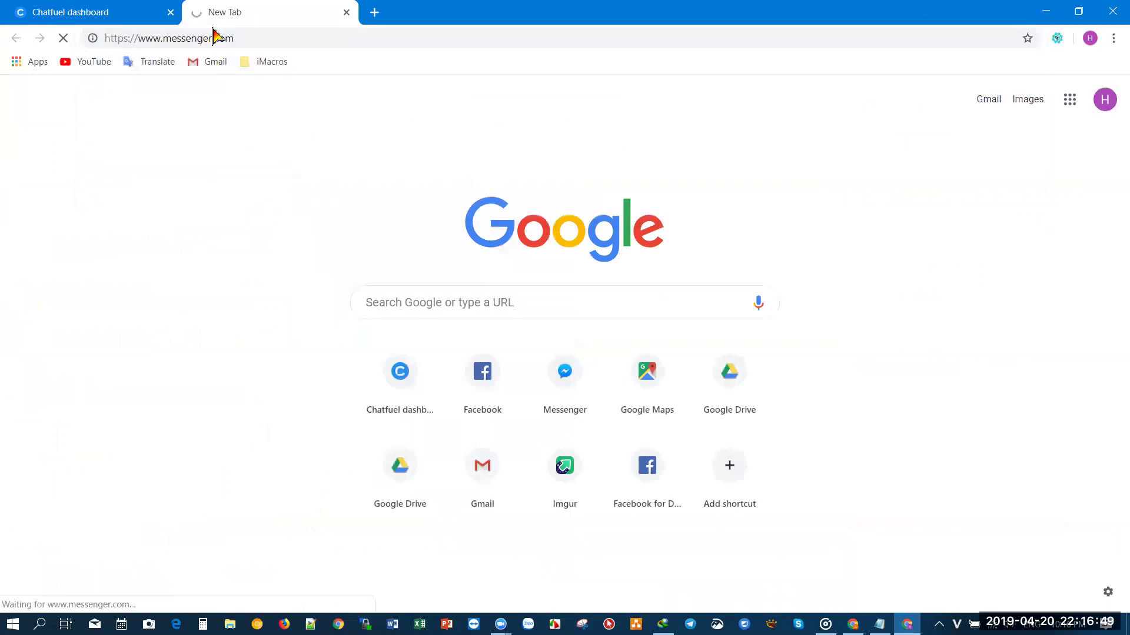
key(super+Right)
click(273, 149)
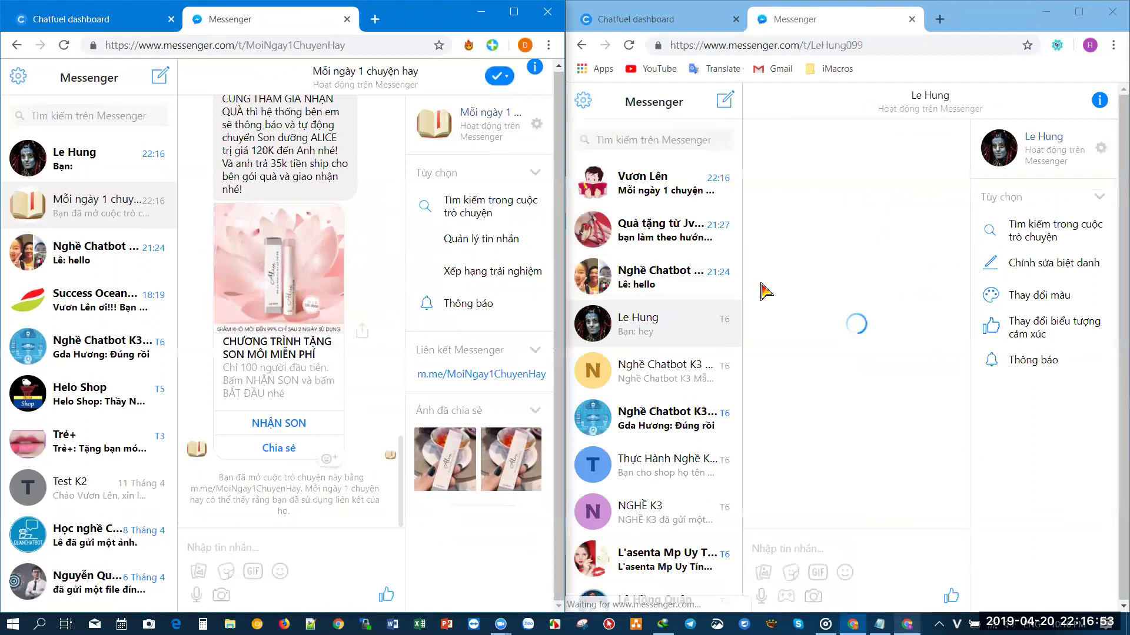
From the shared card, claim the lipstick with NHẬN SON and start the Mỗi ngày 1 chuyện hay bot.
click(677, 194)
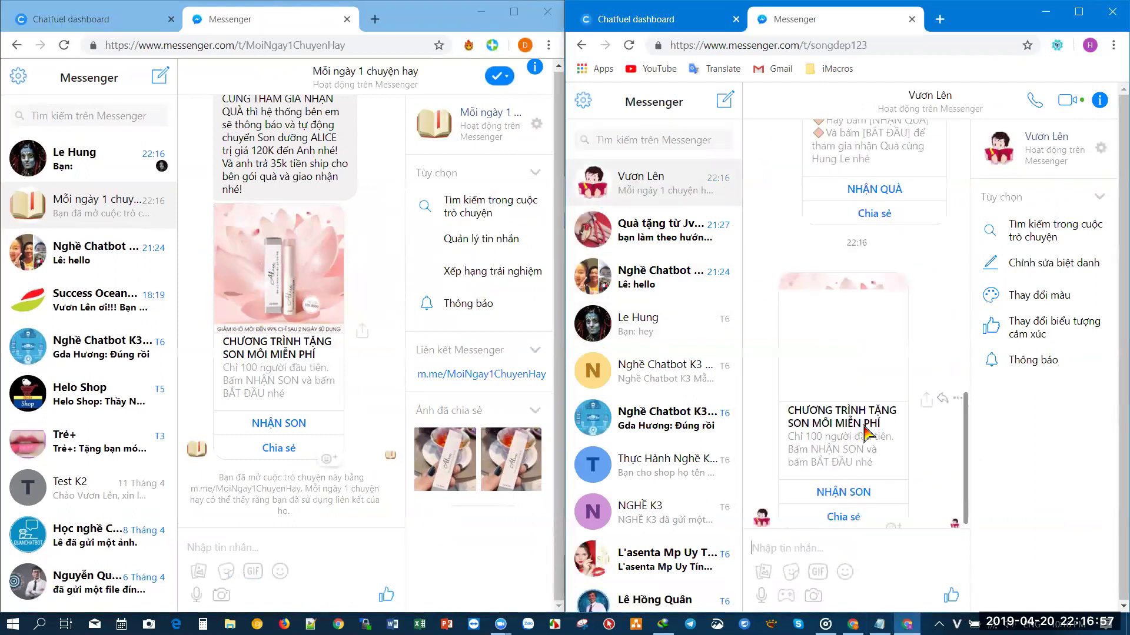
click(852, 481)
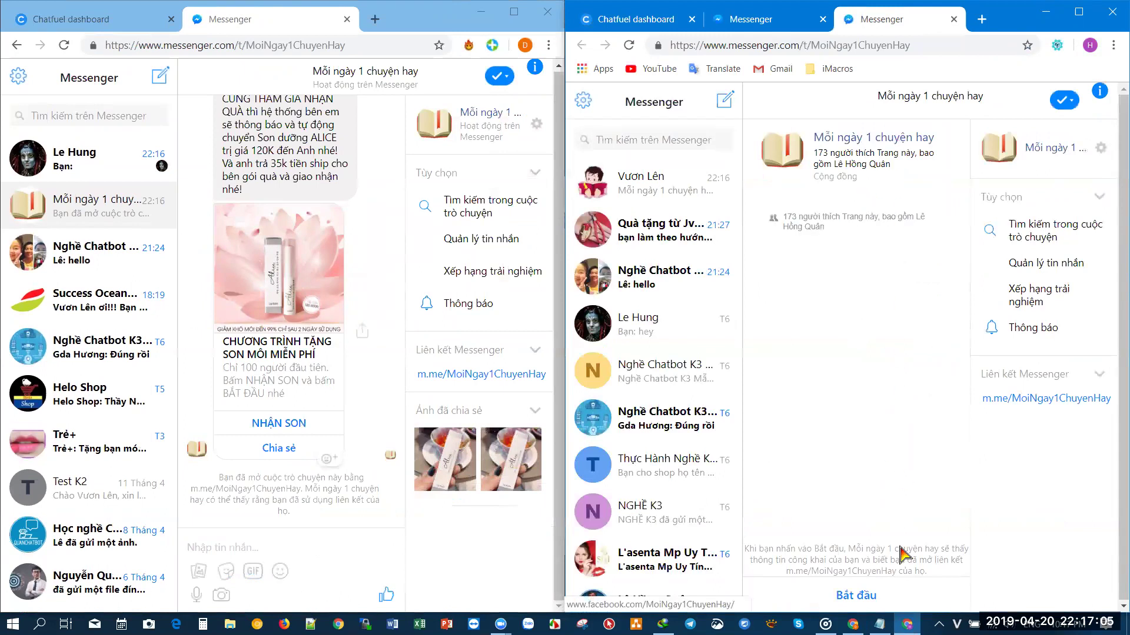
click(854, 596)
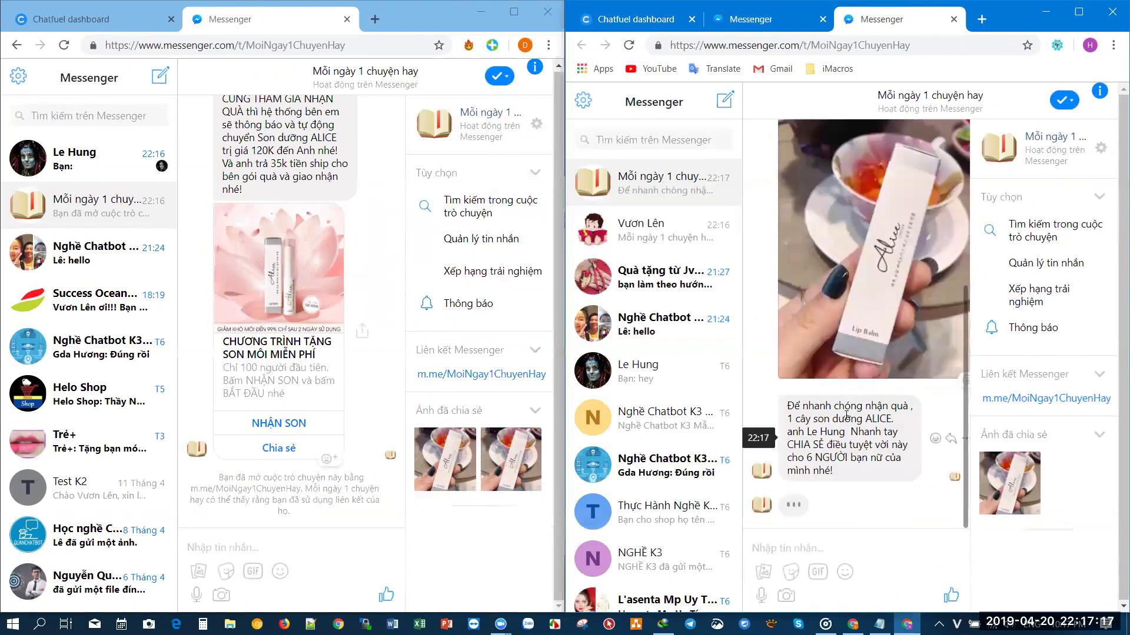
drag(266, 477, 321, 517)
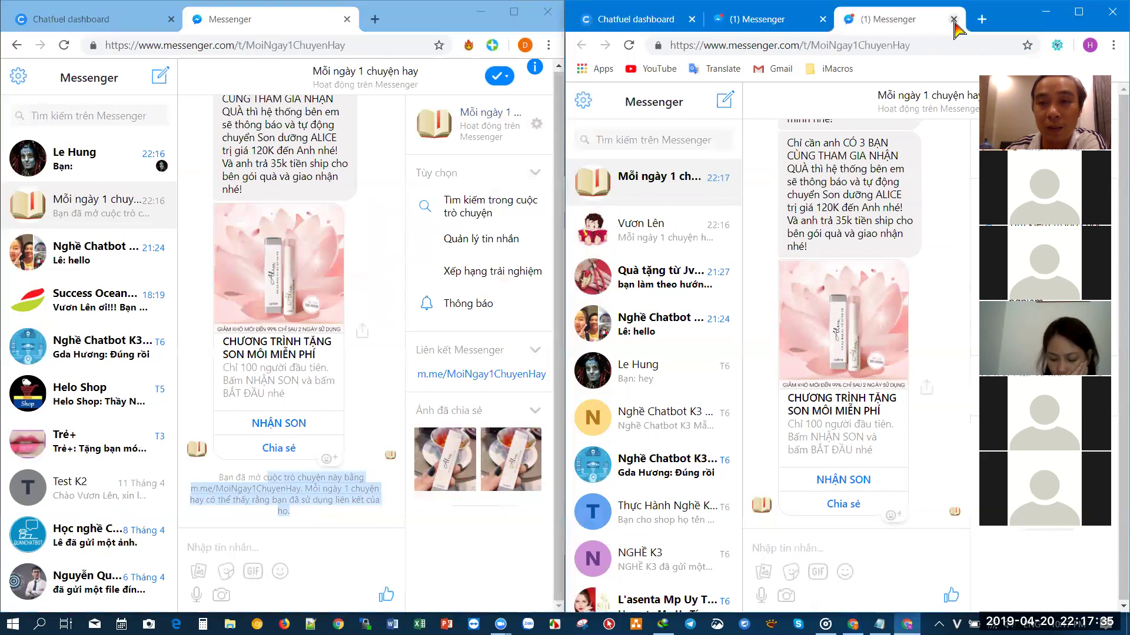
click(954, 22)
click(697, 20)
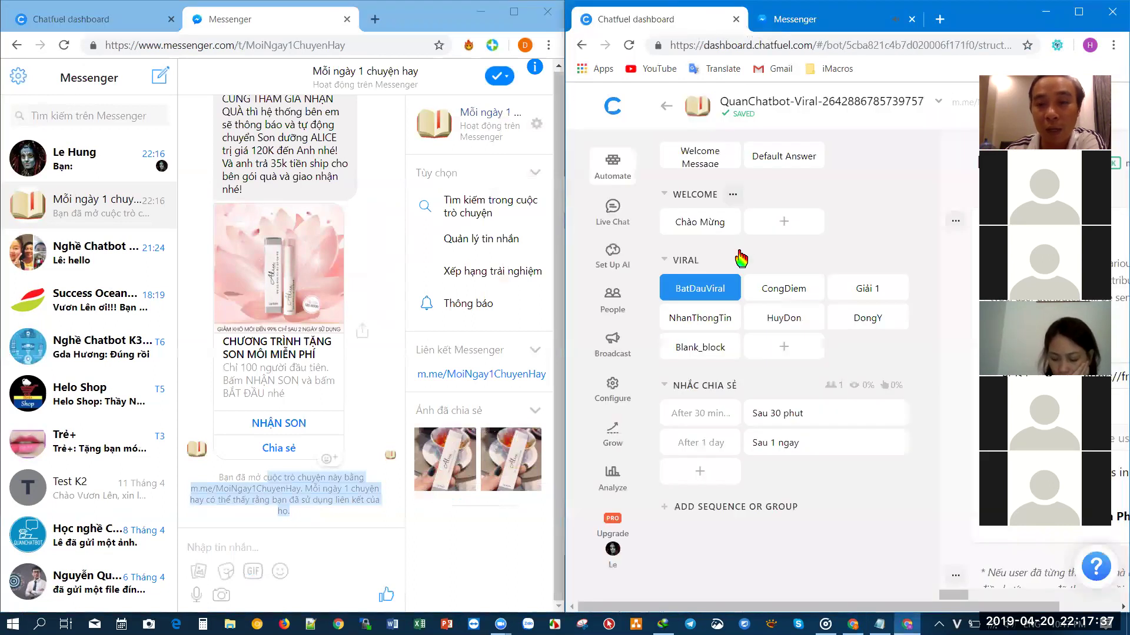
Copy the bot ID from the page address and paste it as the bot_id value.
click(1077, 13)
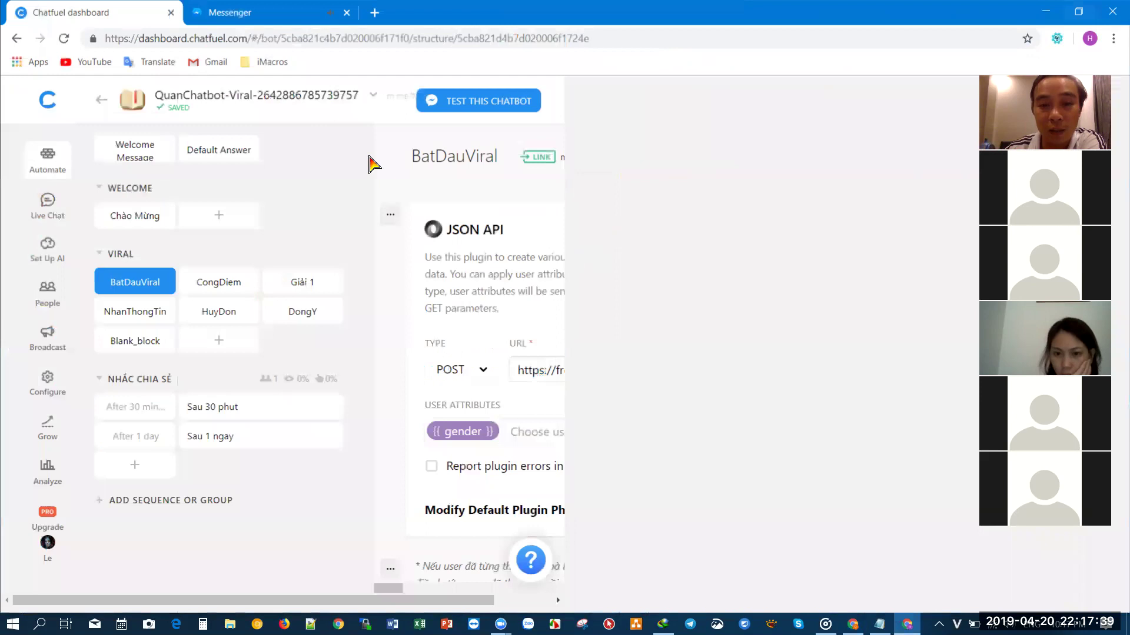
double_click(321, 38)
key(ctrl+c)
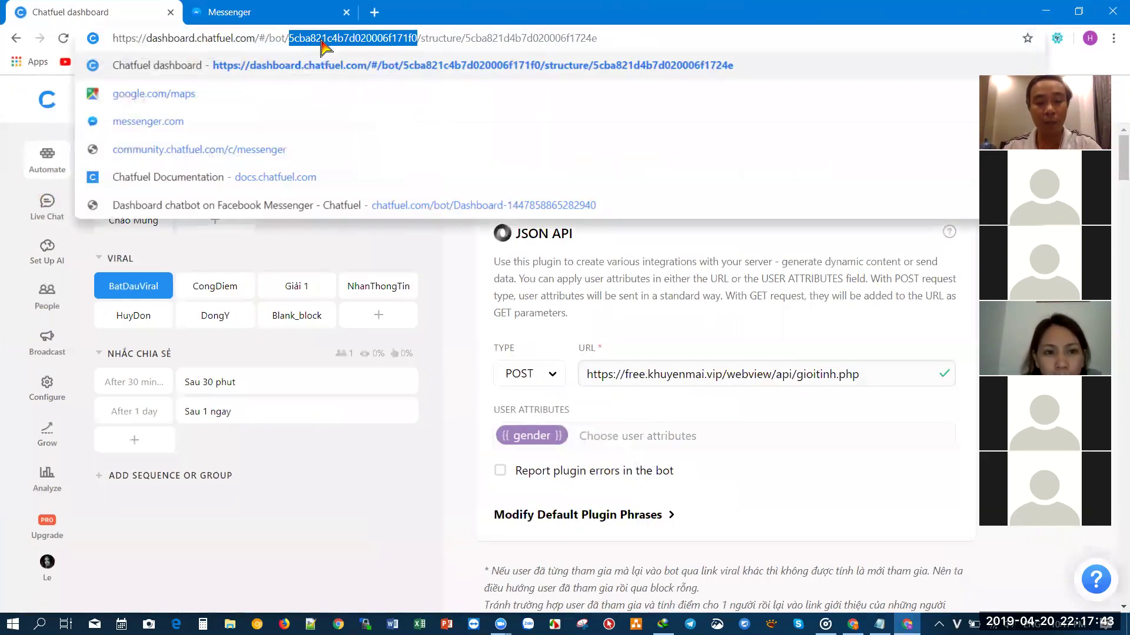
click(730, 266)
scroll(729, 267, down, 15)
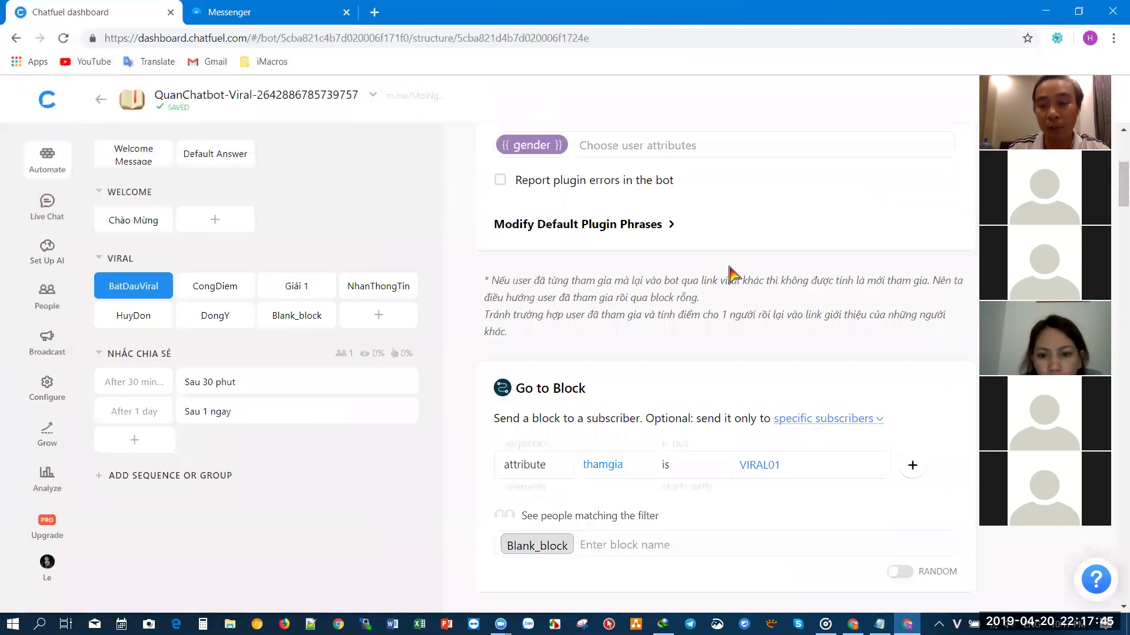
scroll(732, 273, down, 10)
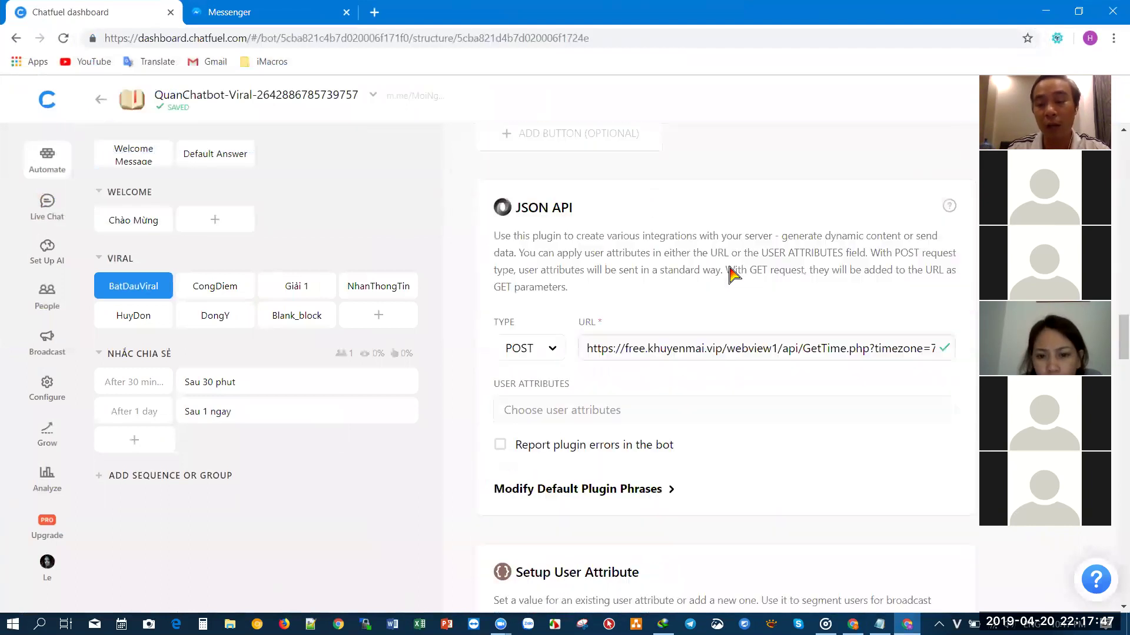
scroll(840, 243, down, 5)
drag(905, 288, 710, 308)
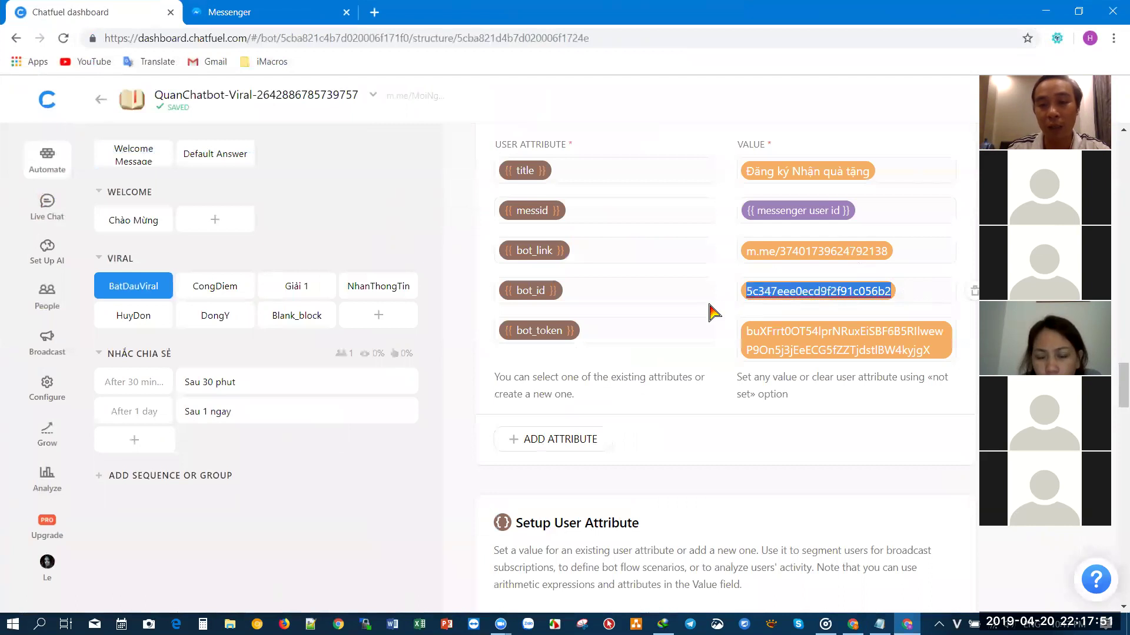
key(ctrl+v)
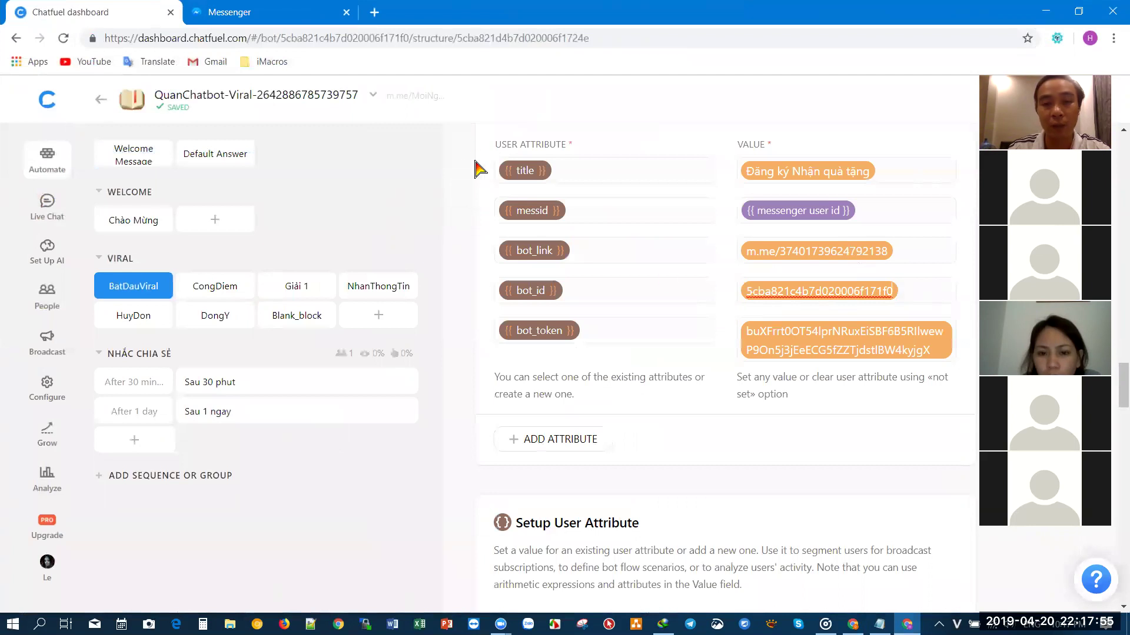
mouse_move(462, 106)
click(509, 95)
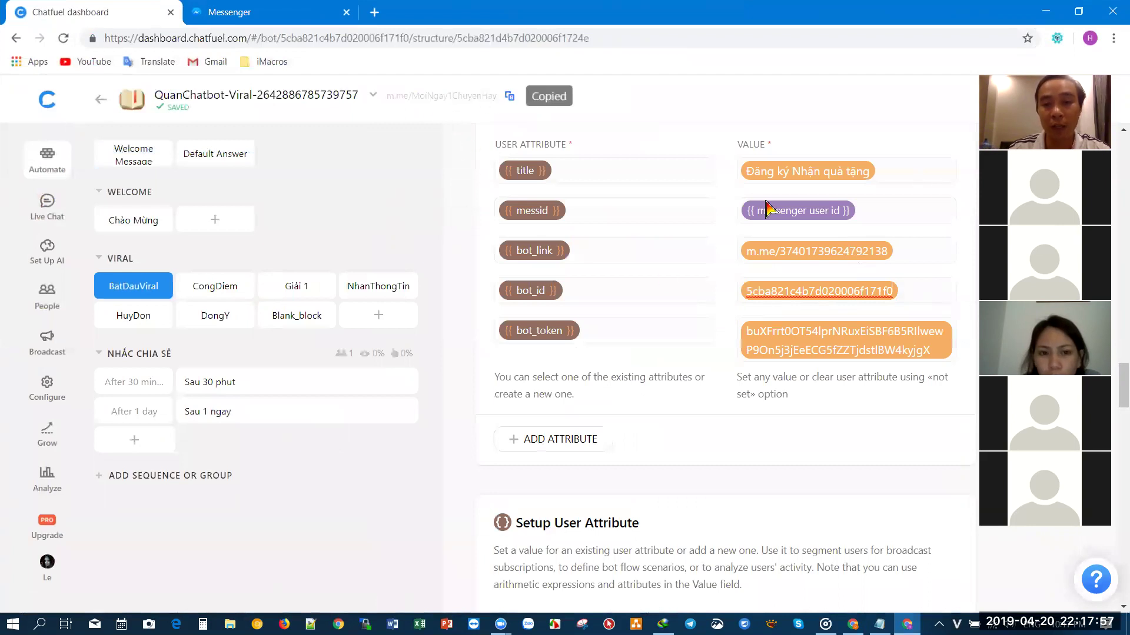
drag(885, 259, 660, 264)
key(ctrl+v)
key(shift+Home)
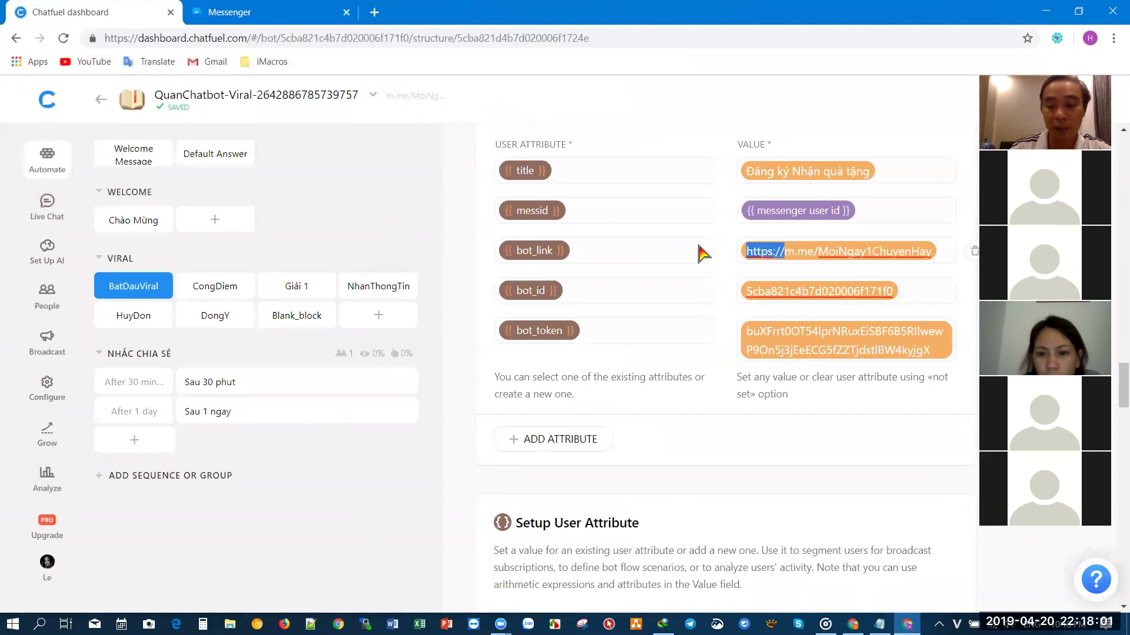
key(BackSpace)
click(781, 326)
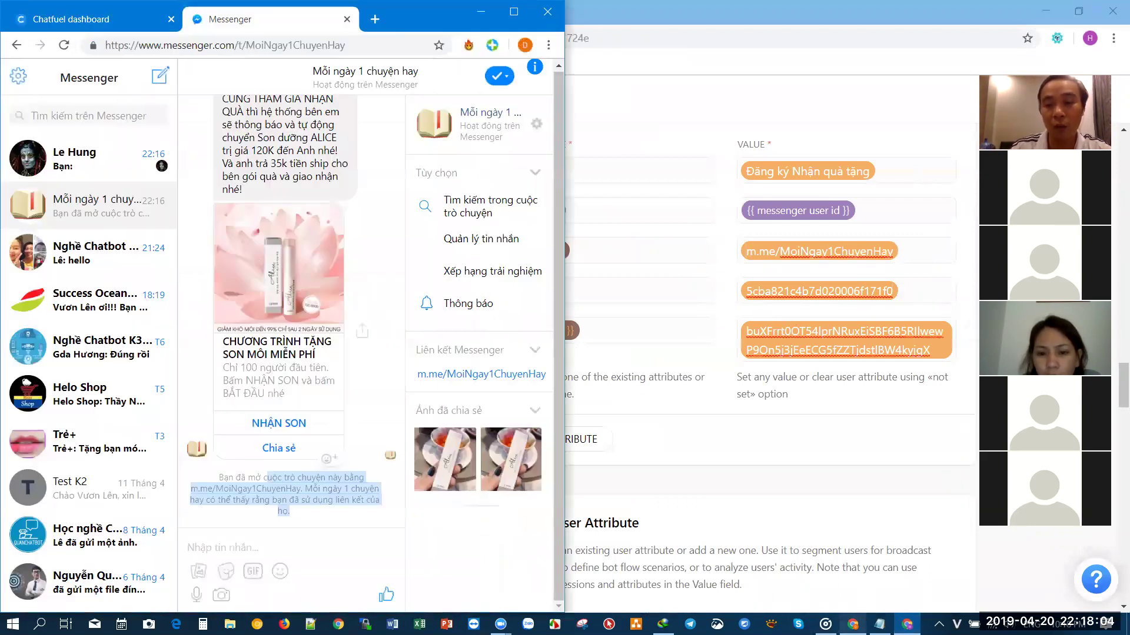
click(853, 624)
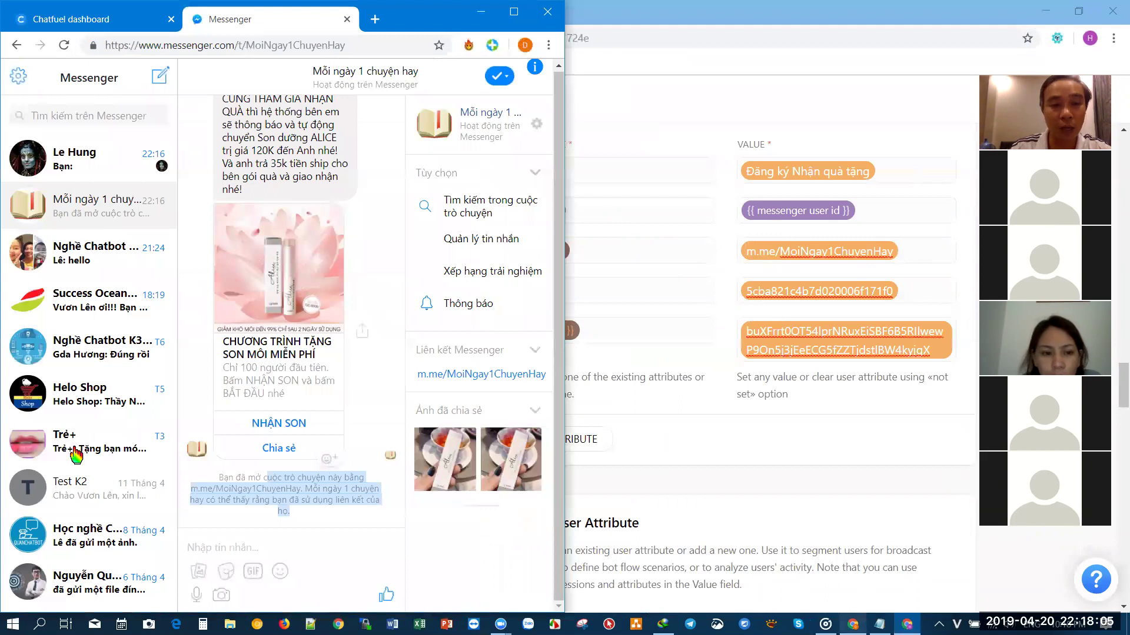
Open the bot's Configure settings and find the Broadcasting API Token field.
click(53, 17)
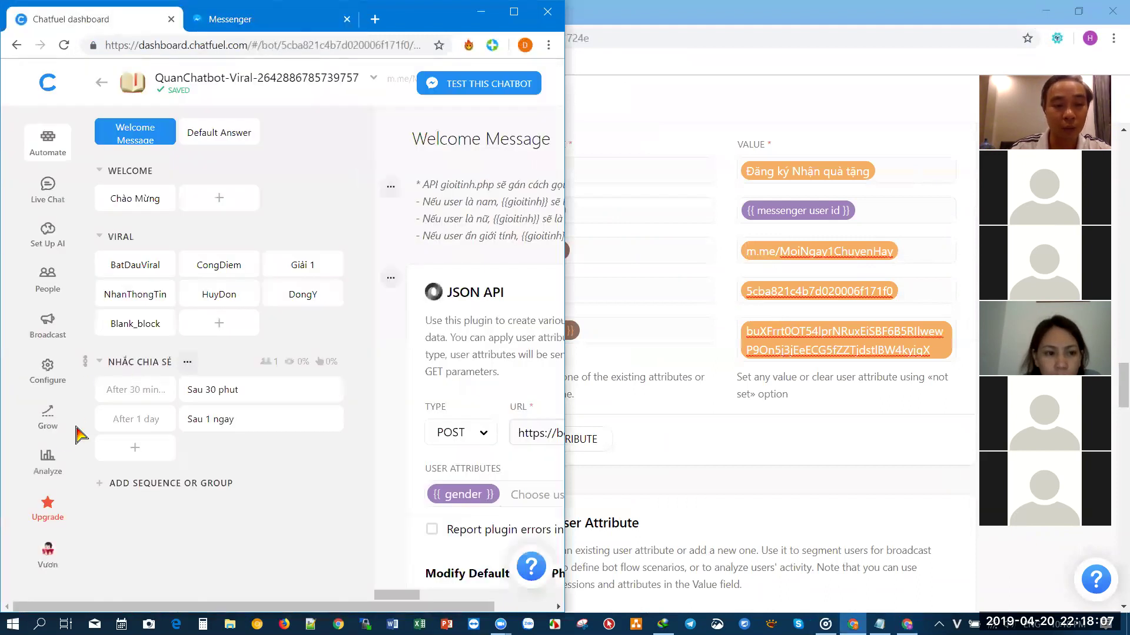
click(51, 378)
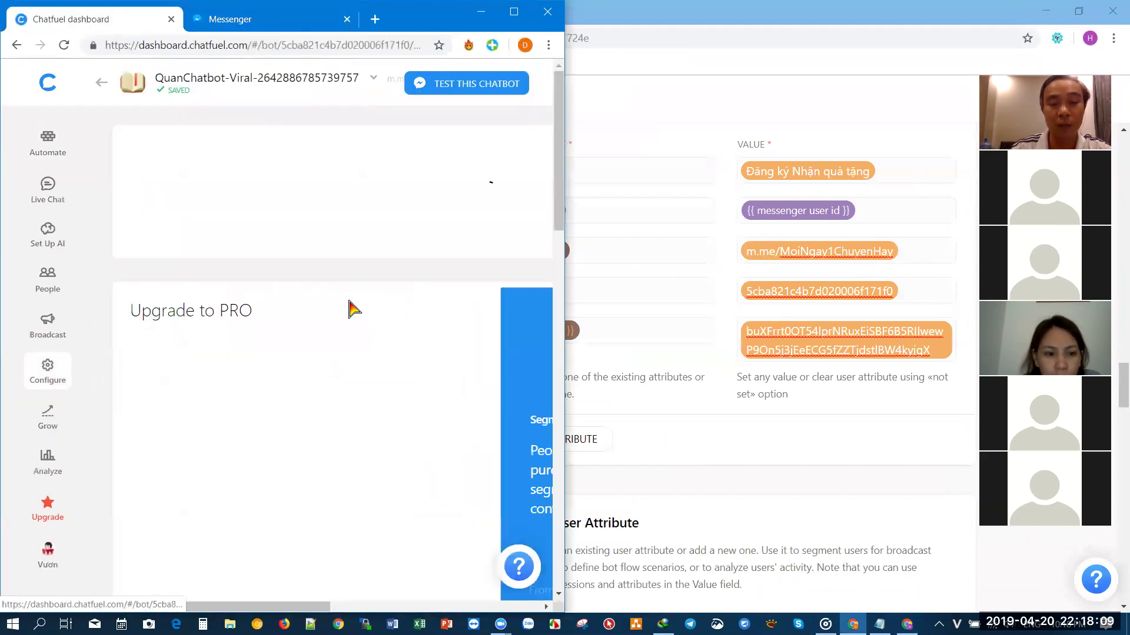
scroll(487, 271, down, 12)
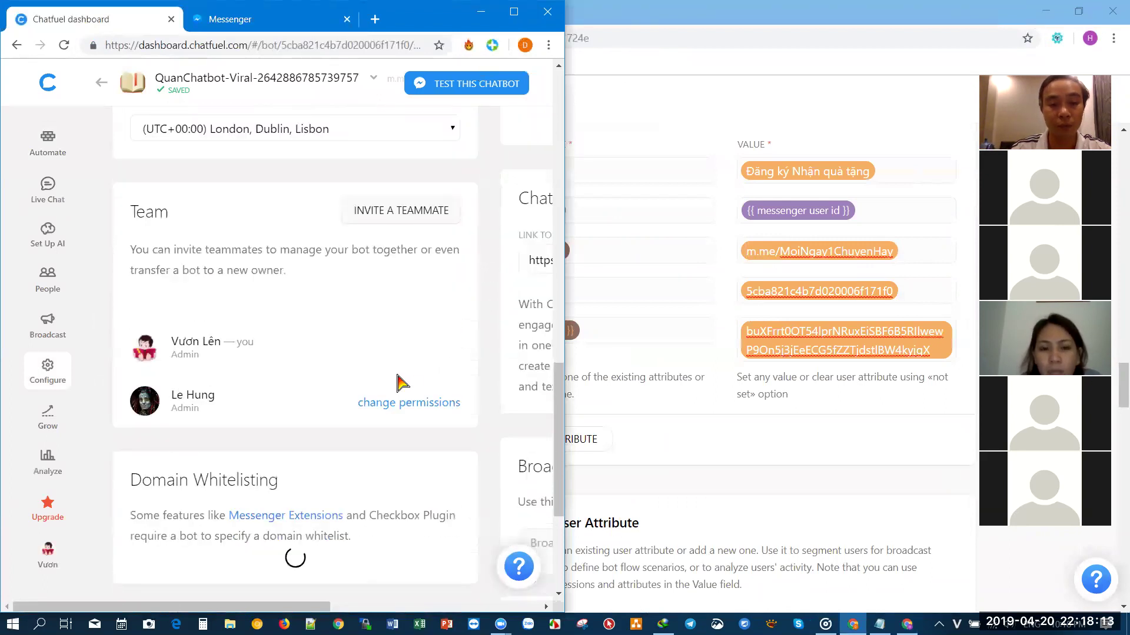
scroll(340, 589, right, 3)
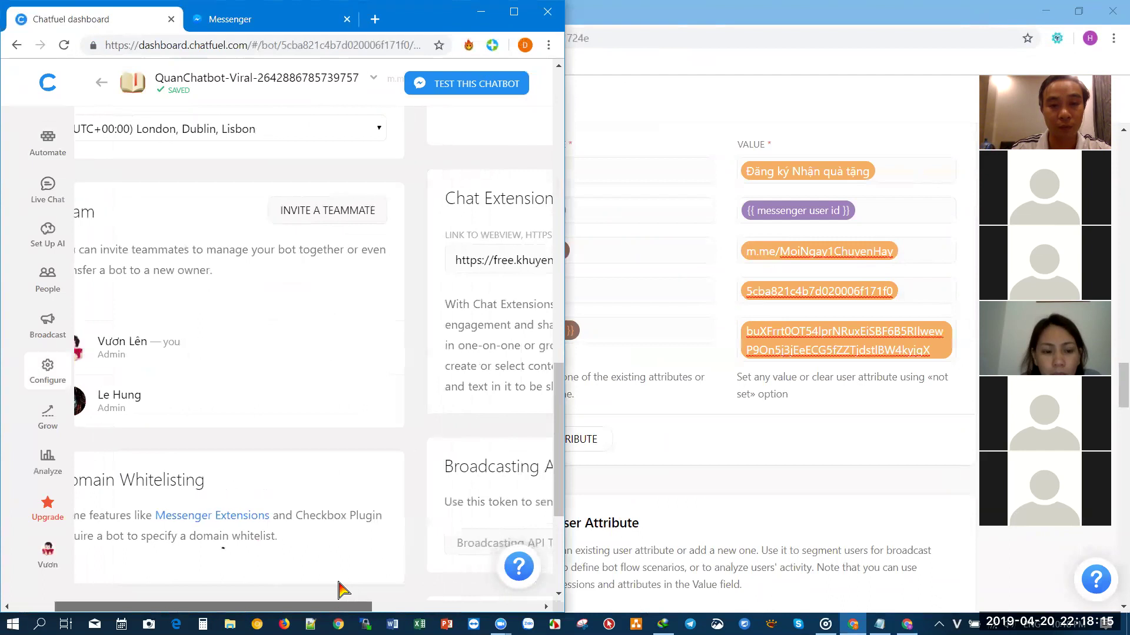
scroll(340, 588, right, 2)
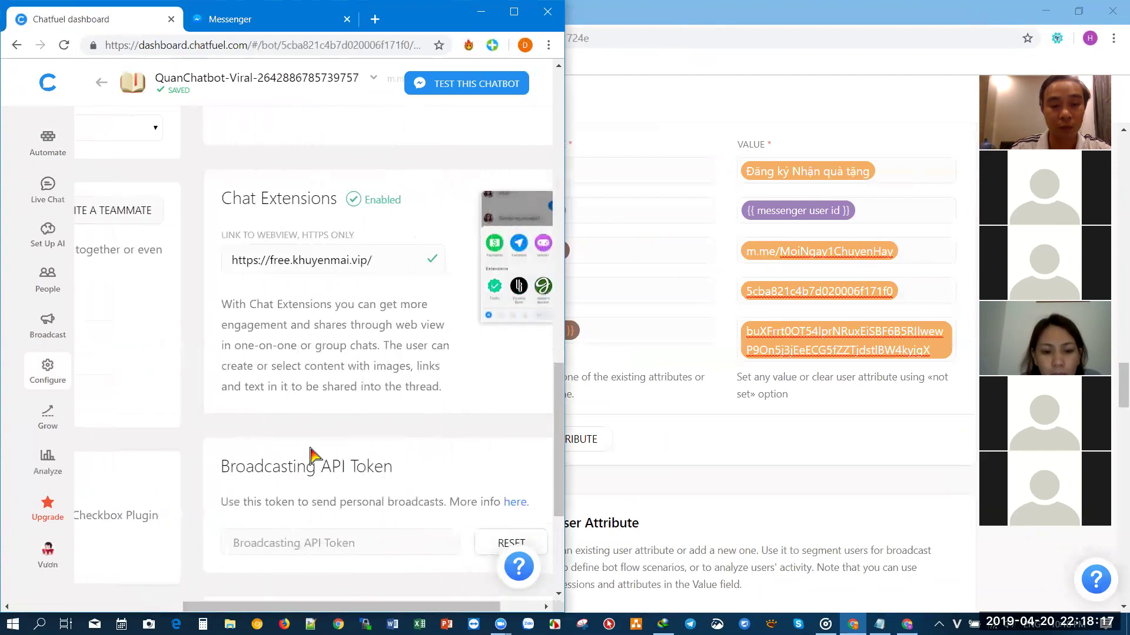
scroll(307, 453, down, 3)
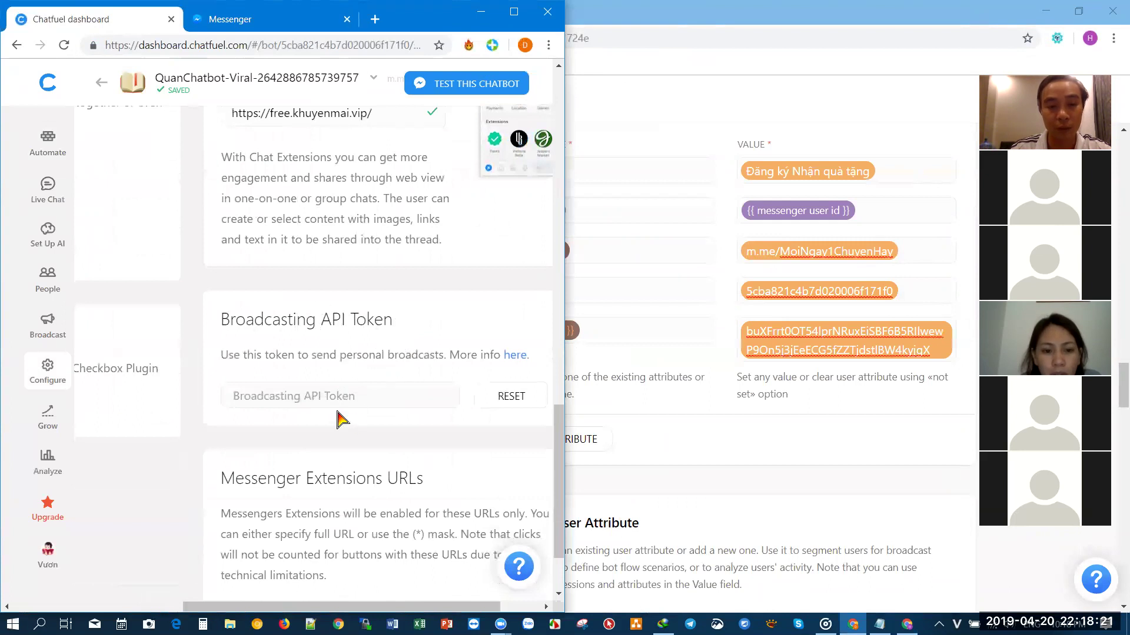
scroll(283, 397, up, 4)
scroll(284, 397, down, 1)
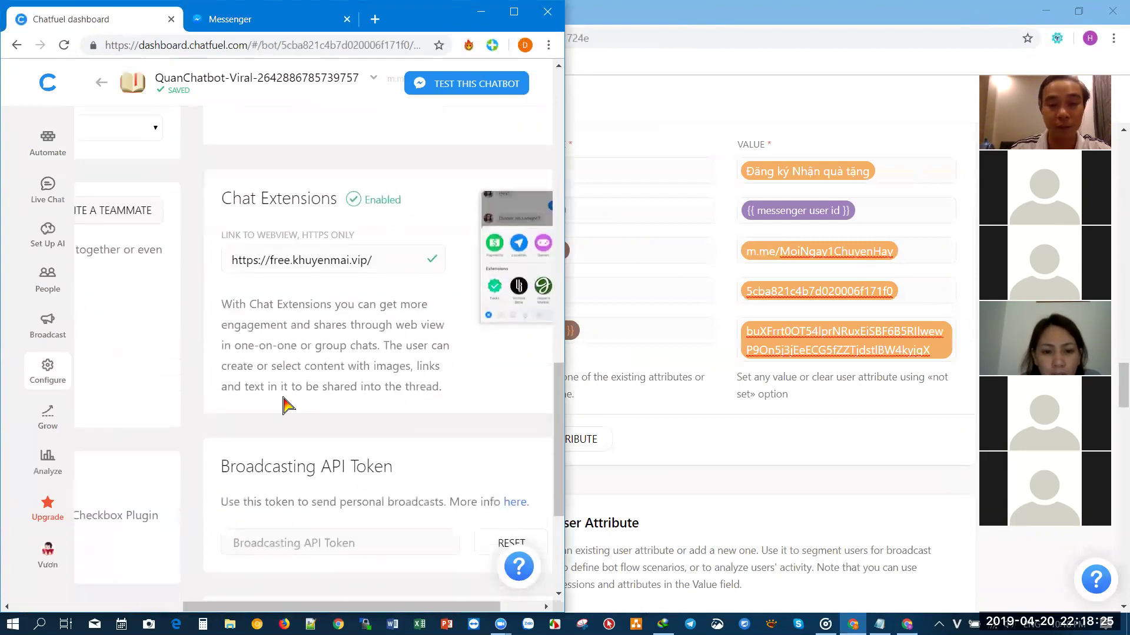
scroll(283, 404, down, 4)
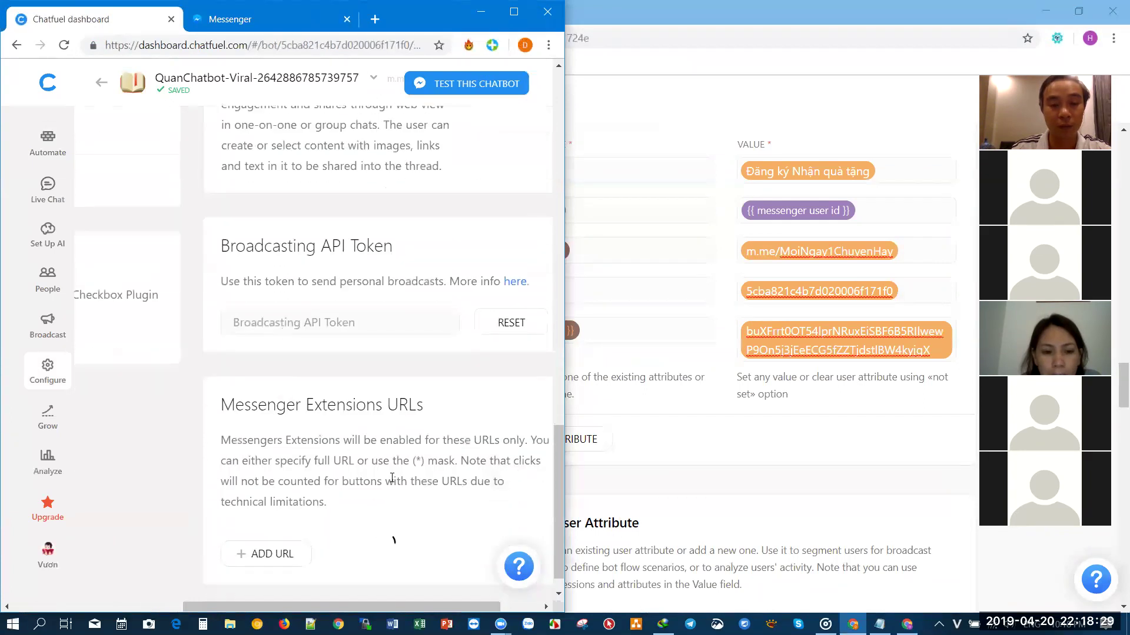
scroll(392, 478, down, 1)
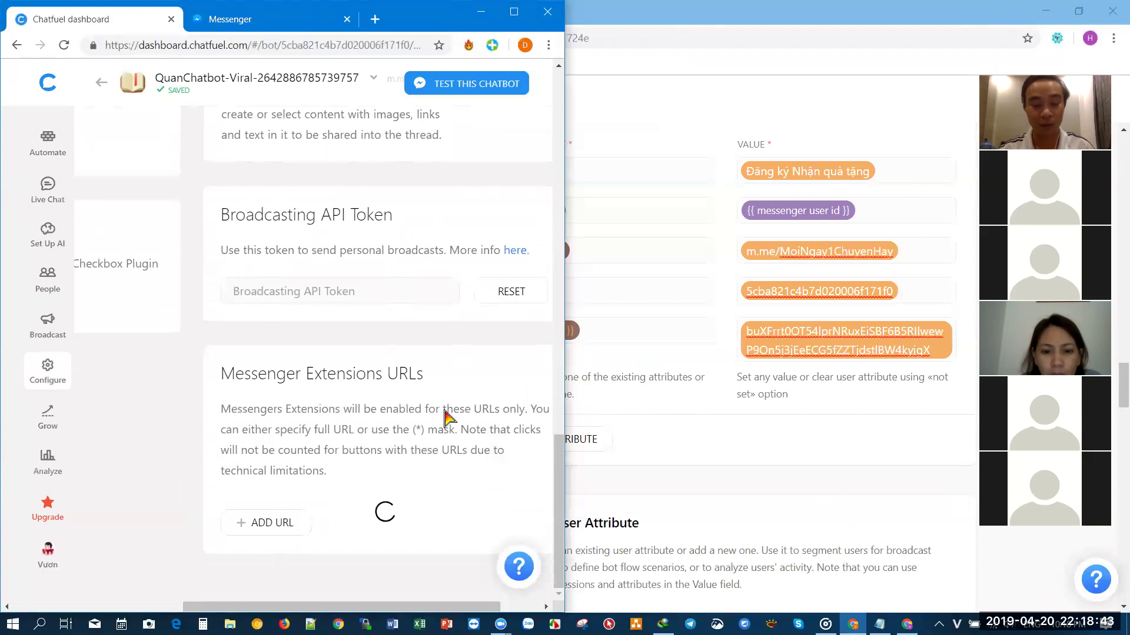
scroll(400, 389, up, 5)
scroll(380, 459, up, 3)
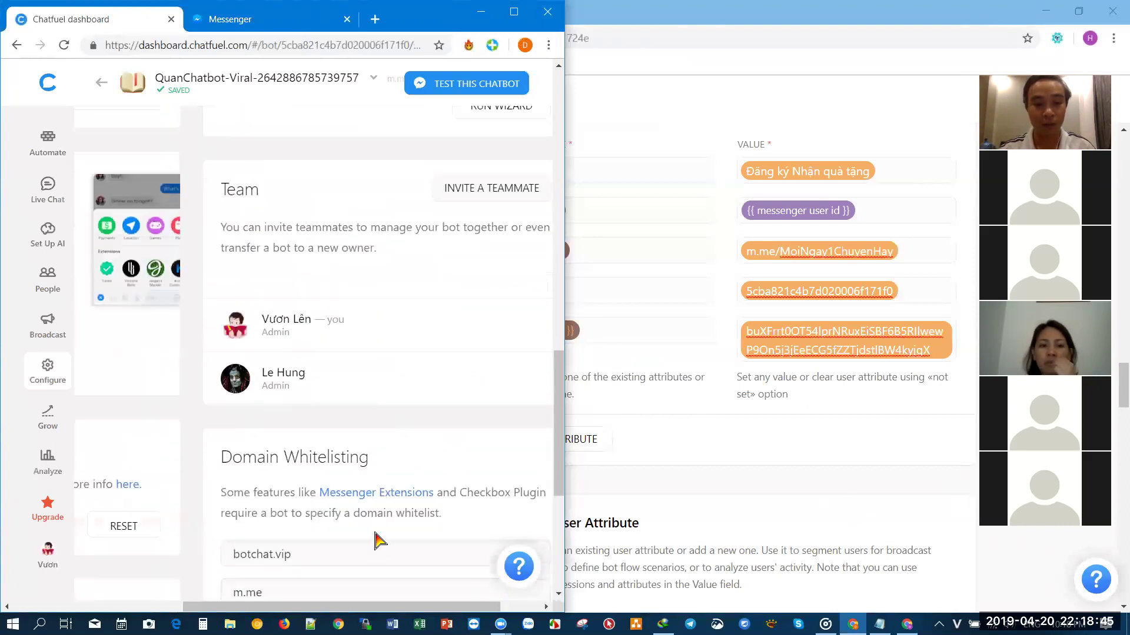
scroll(398, 615, left, 5)
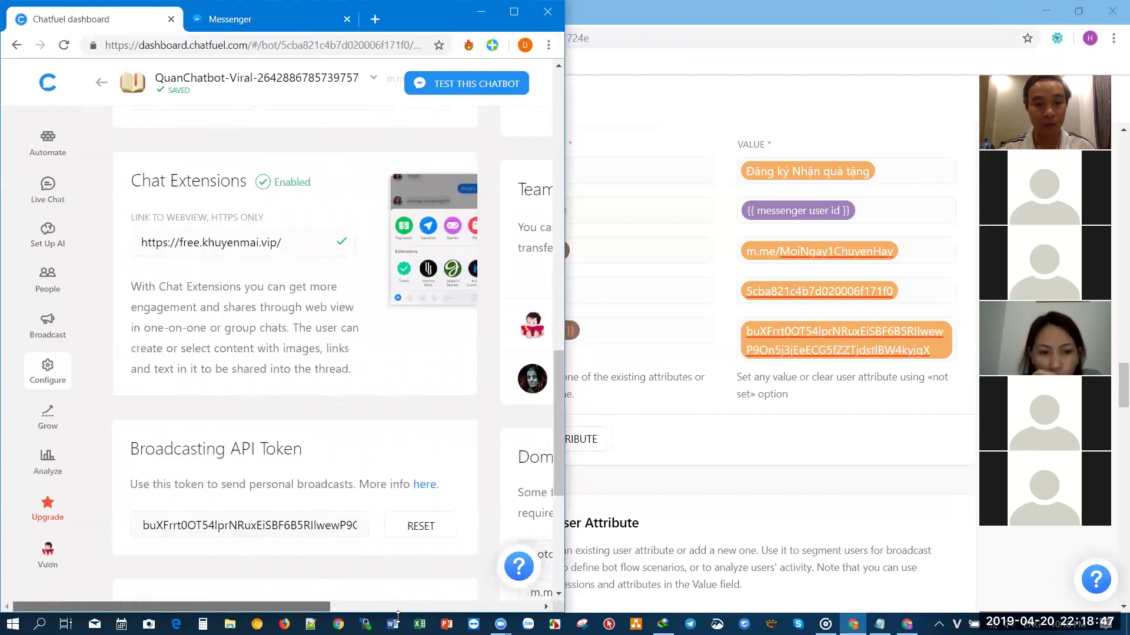
scroll(247, 525, down, 3)
Copy the Broadcasting API token and paste it as the bot_token value.
click(247, 379)
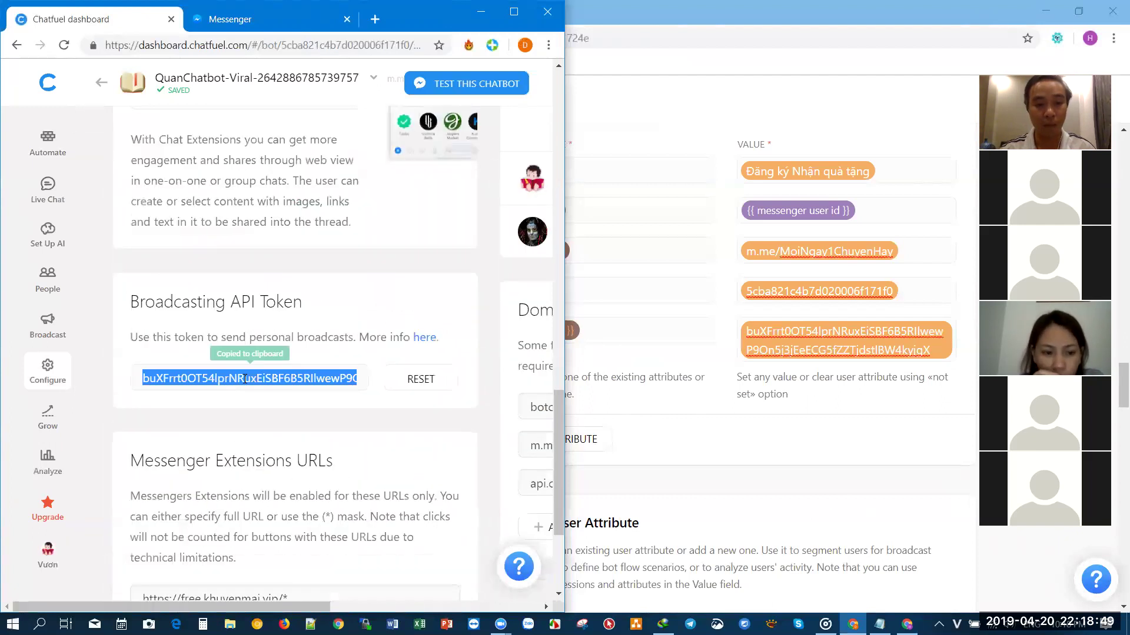
click(777, 351)
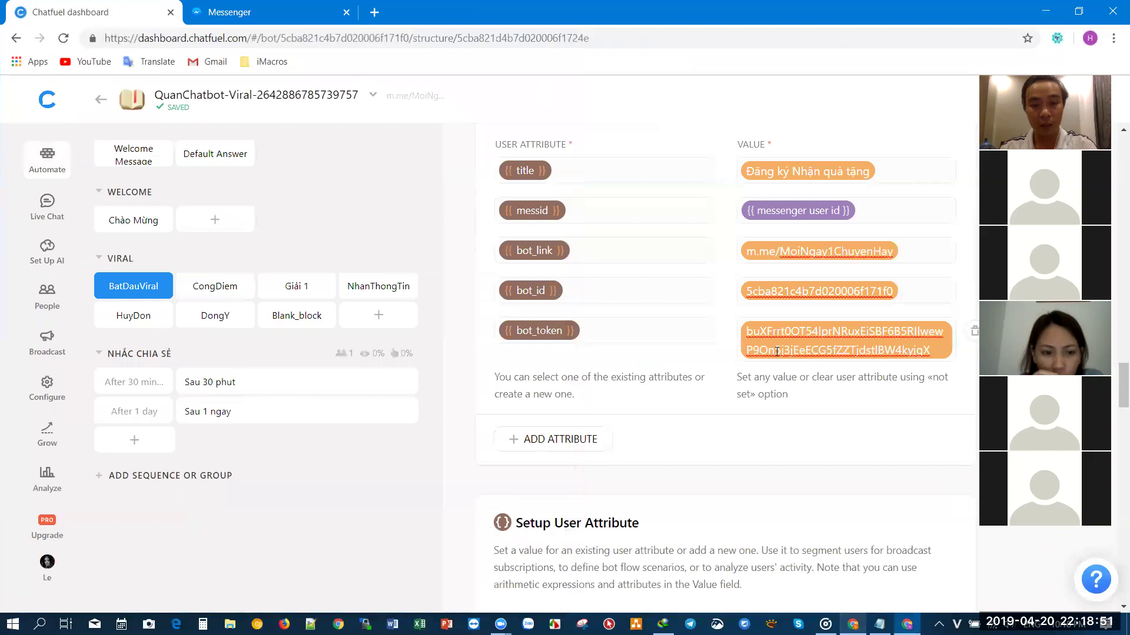
key(ctrl+a)
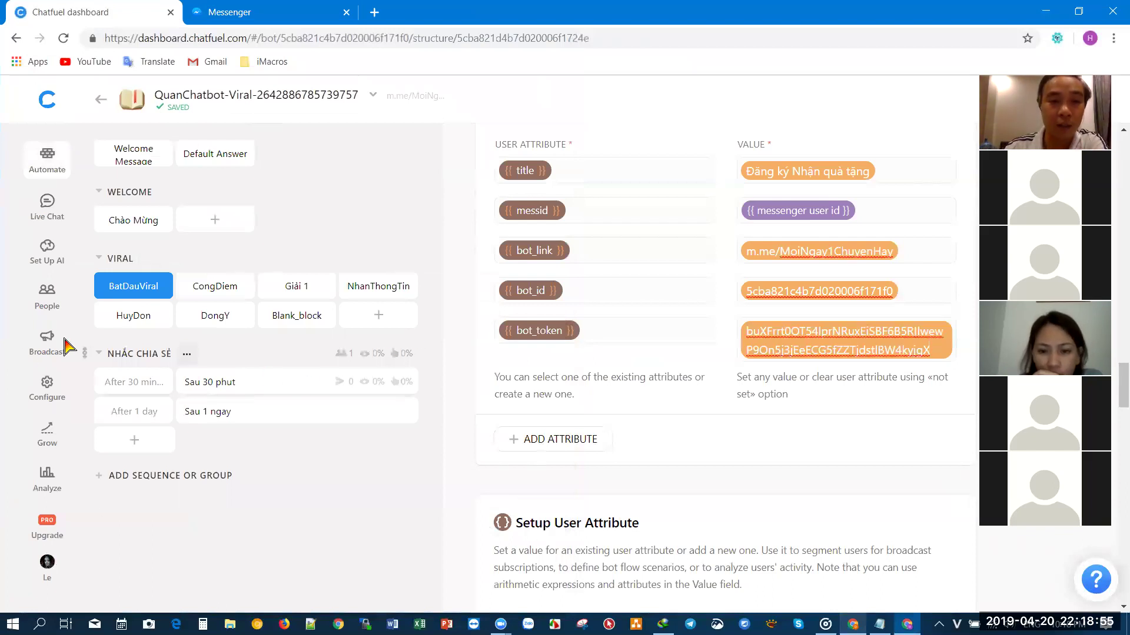
Filter Live Chat to Bot Only conversations and delete the test user's thamgia attribute.
click(43, 207)
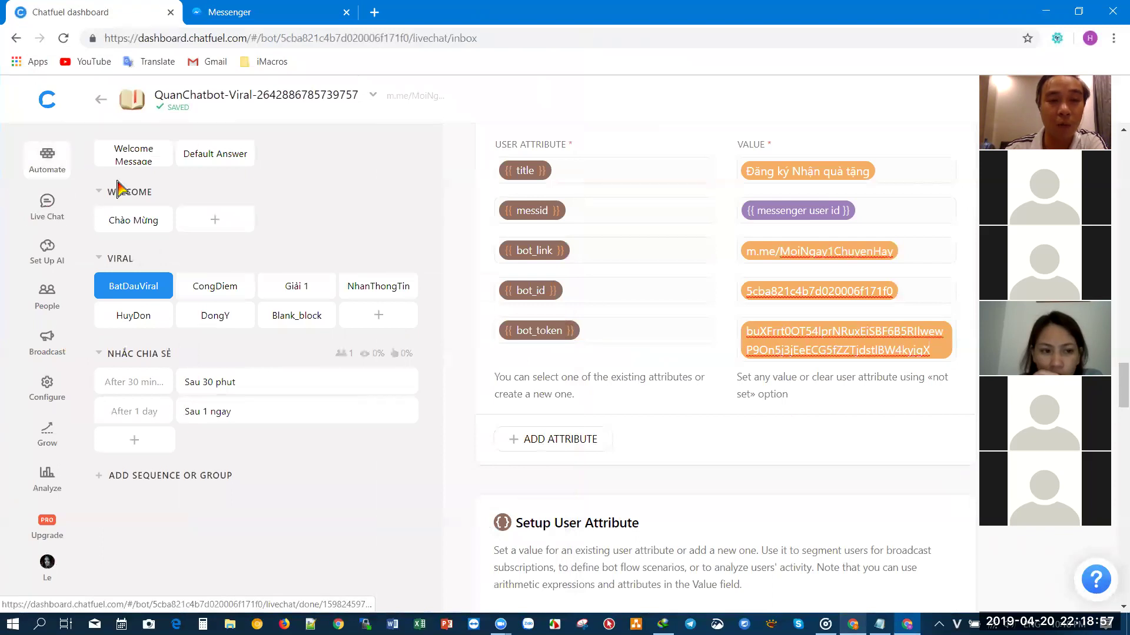
click(126, 164)
click(126, 229)
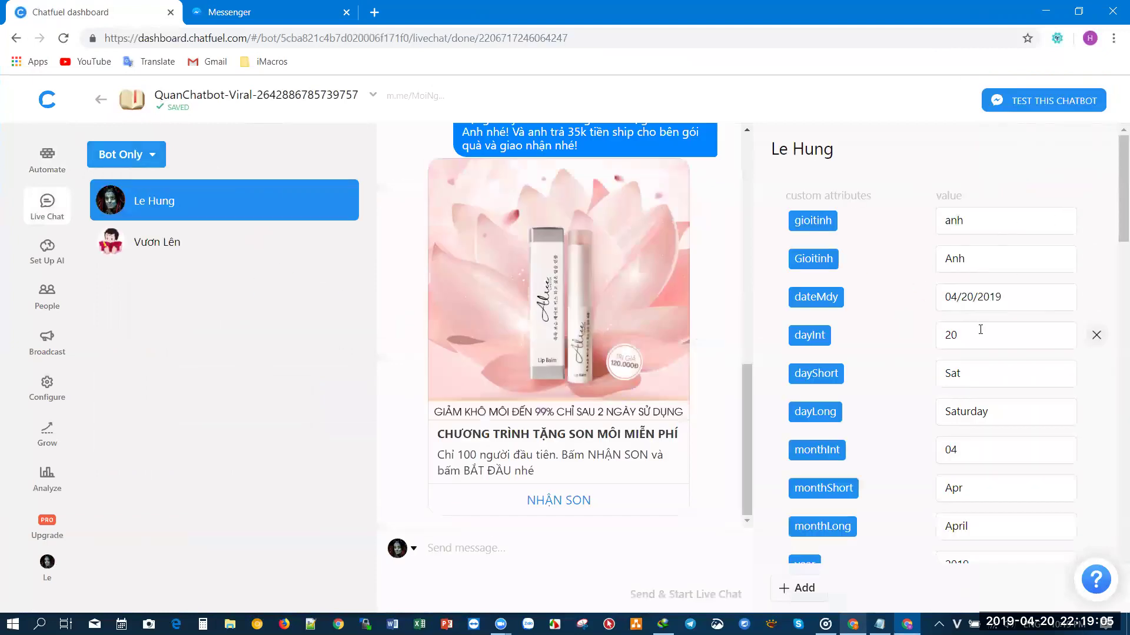
scroll(980, 329, down, 5)
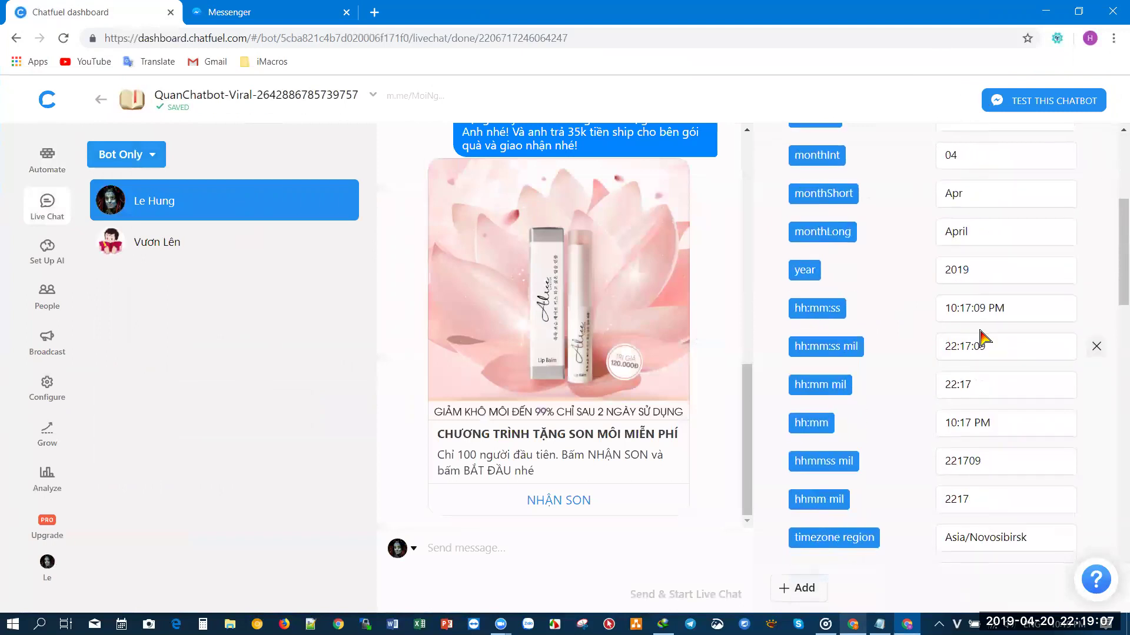
scroll(980, 338, down, 3)
scroll(980, 337, down, 4)
scroll(941, 347, up, 1)
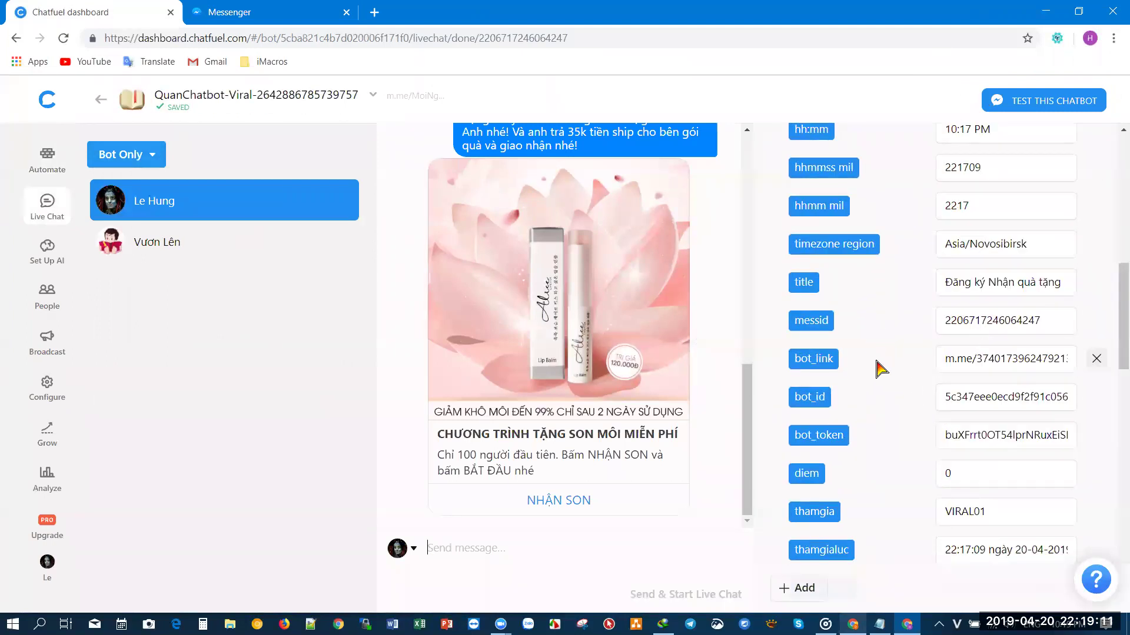
click(974, 511)
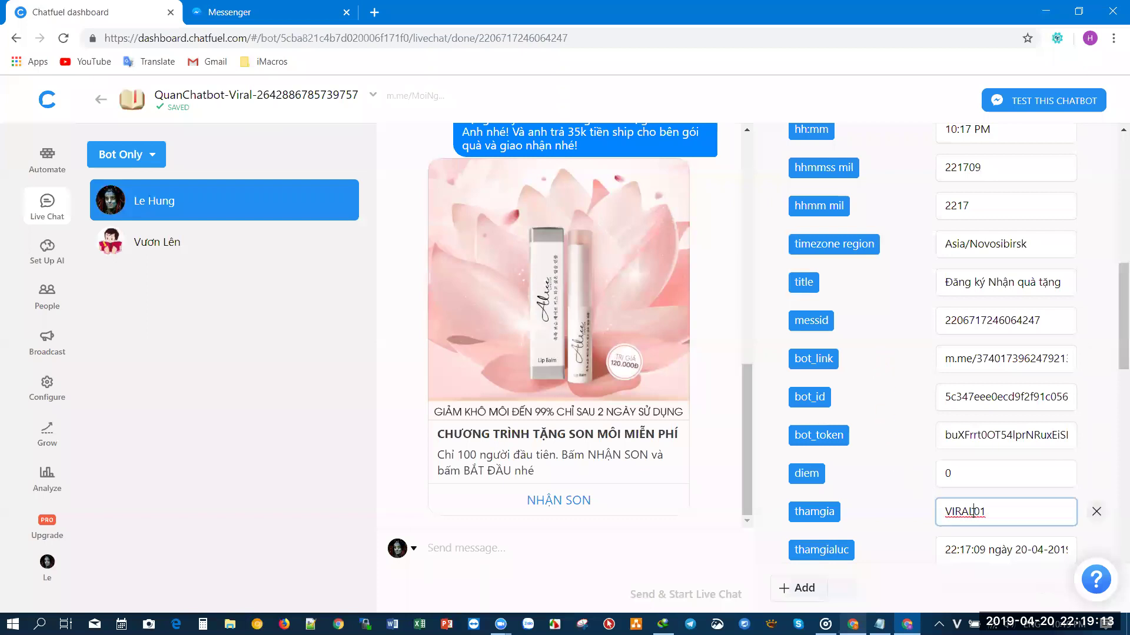
click(1096, 511)
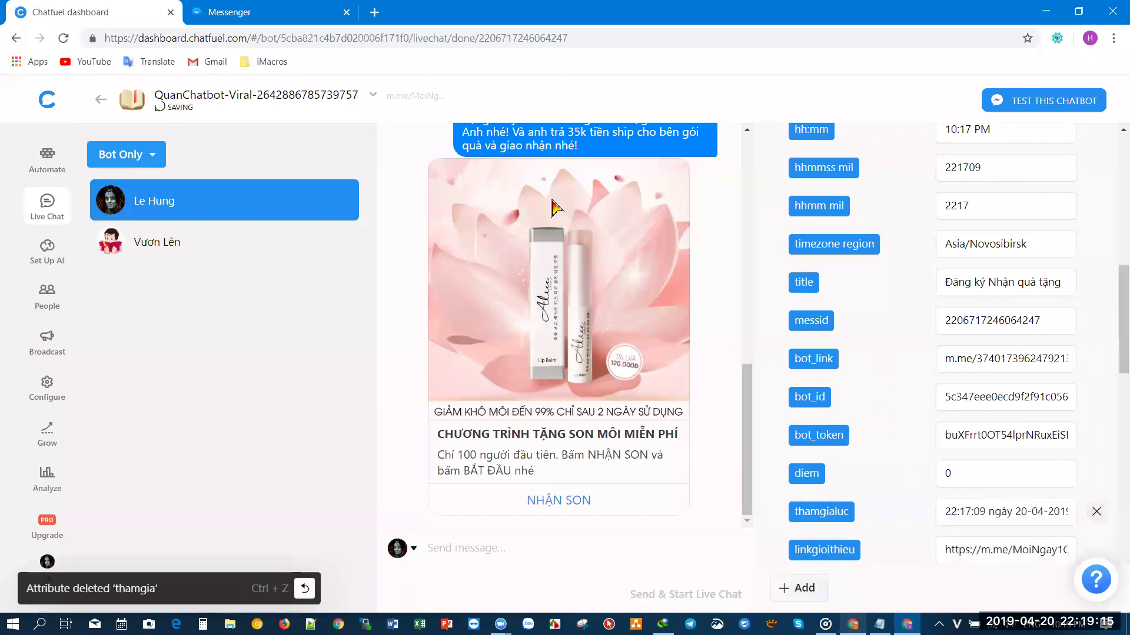
click(285, 20)
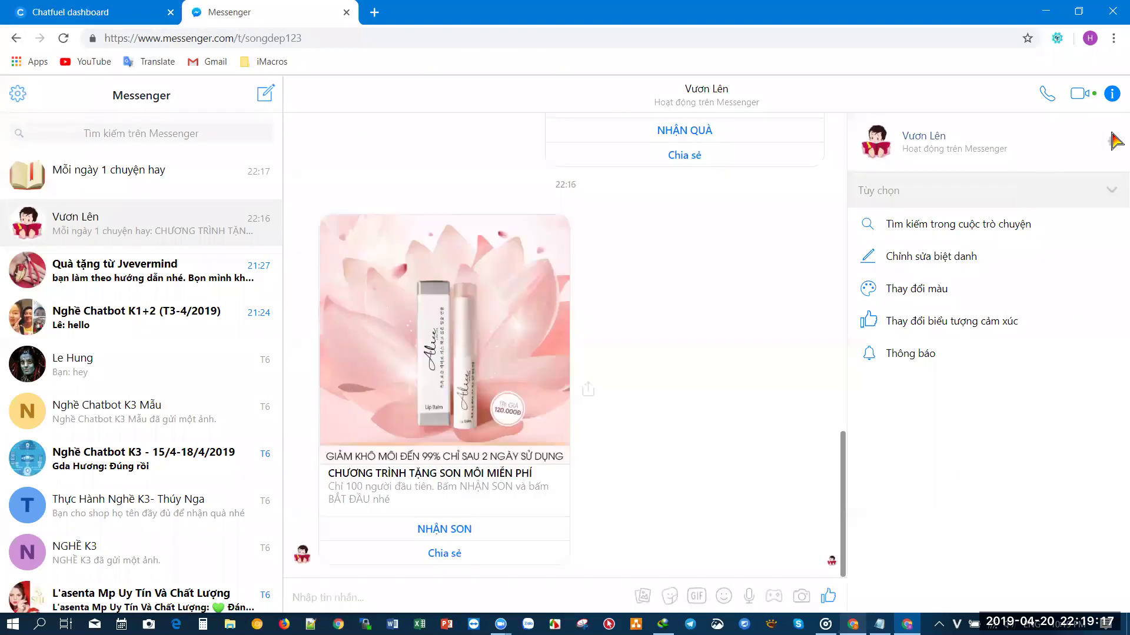
Delete the test user's current conversation via its options menu.
click(1114, 144)
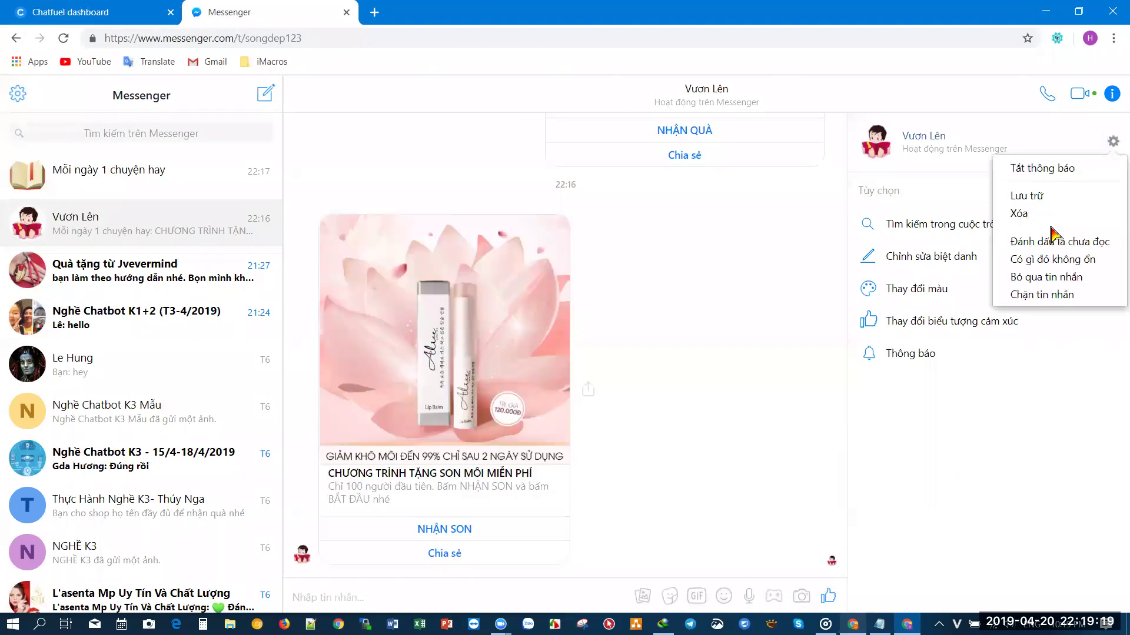
click(1028, 217)
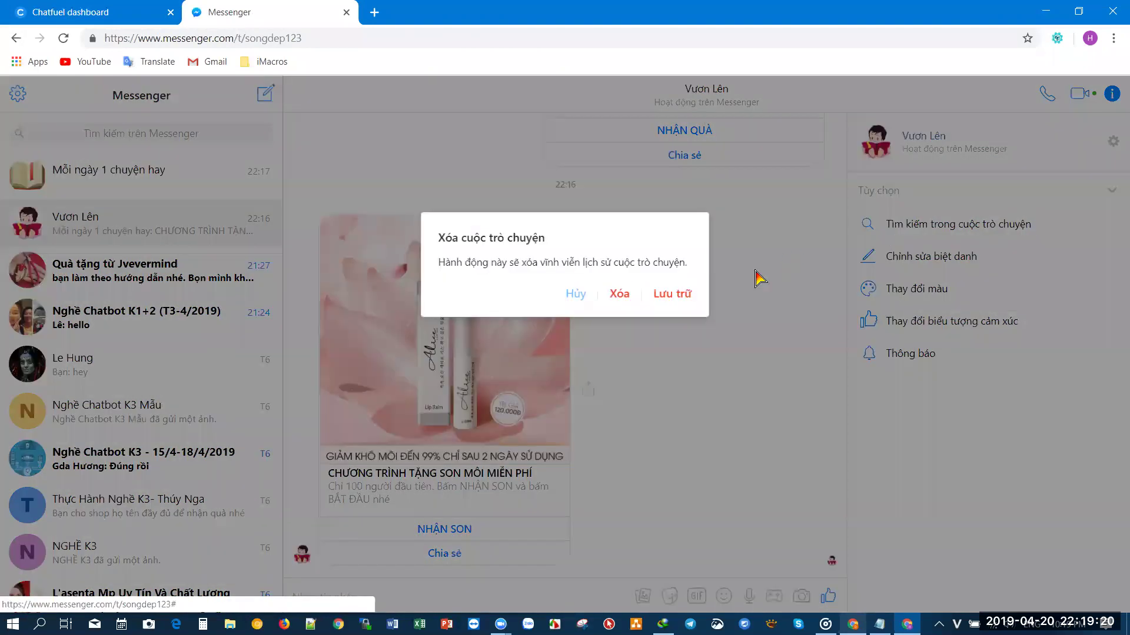
click(621, 296)
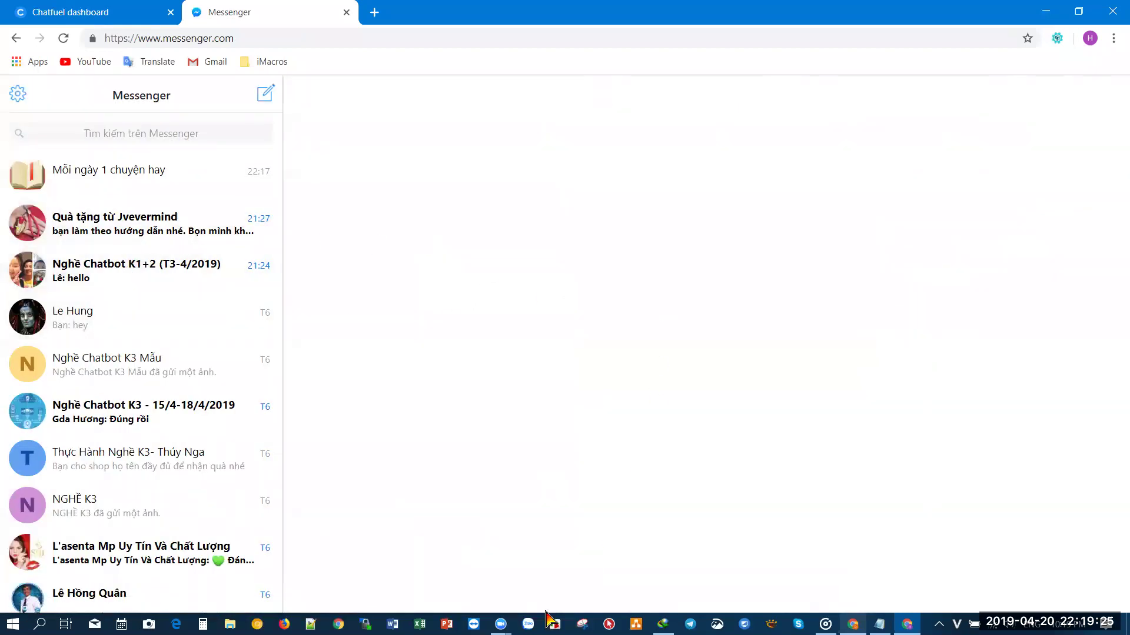
Delete the Mỗi ngày 1 chuyện hay conversation and snap Messenger to the right half.
click(118, 180)
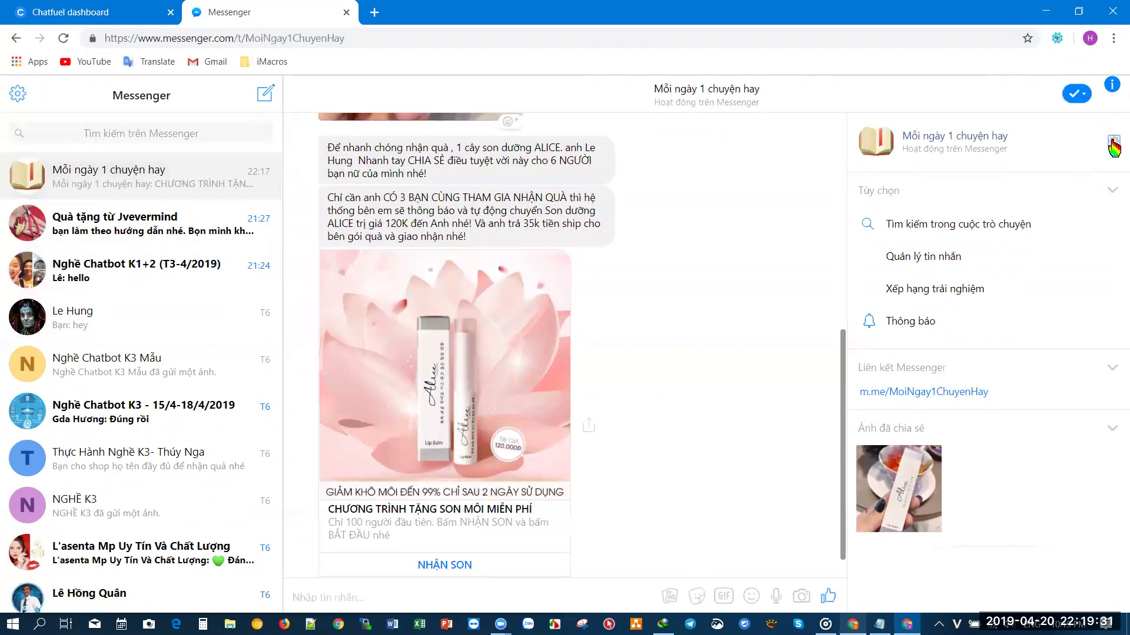
click(1114, 144)
click(960, 217)
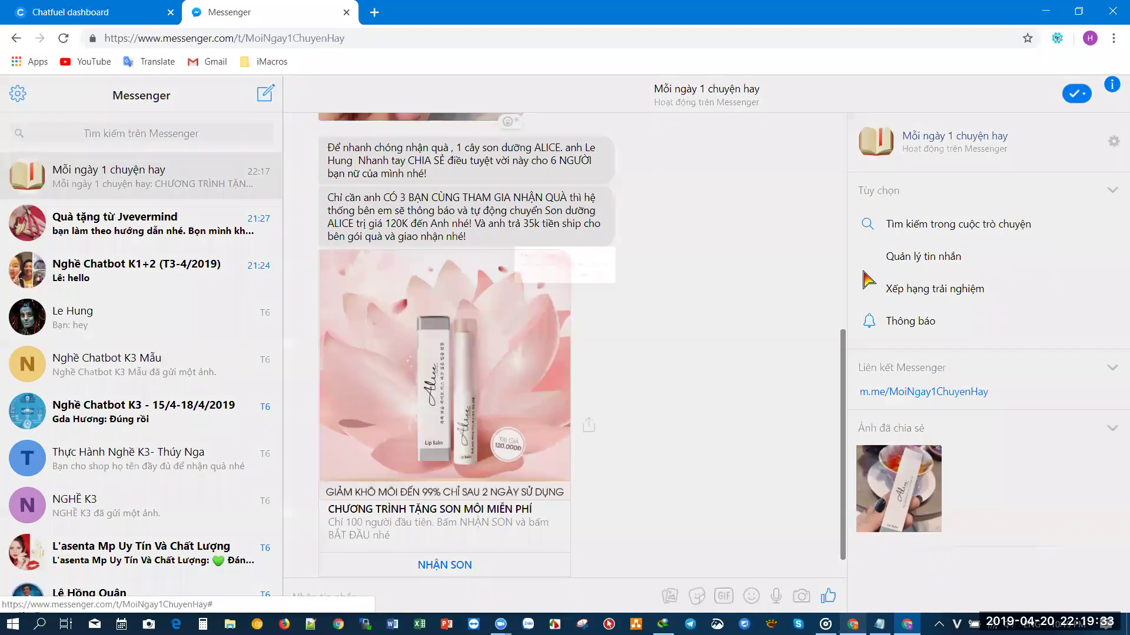
click(616, 370)
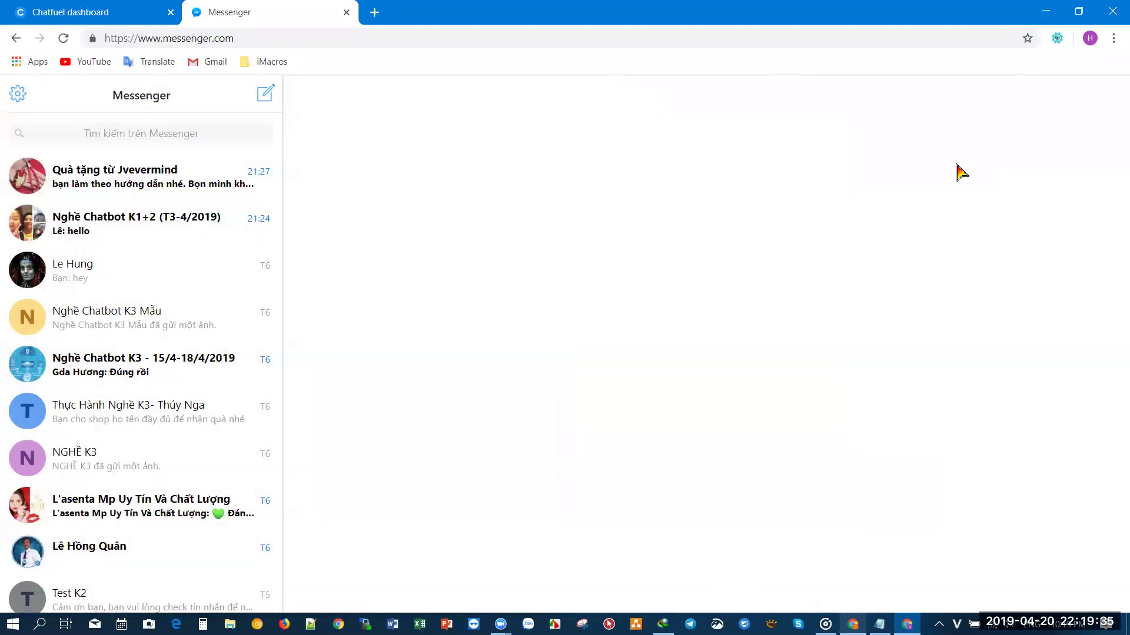
key(super+Right)
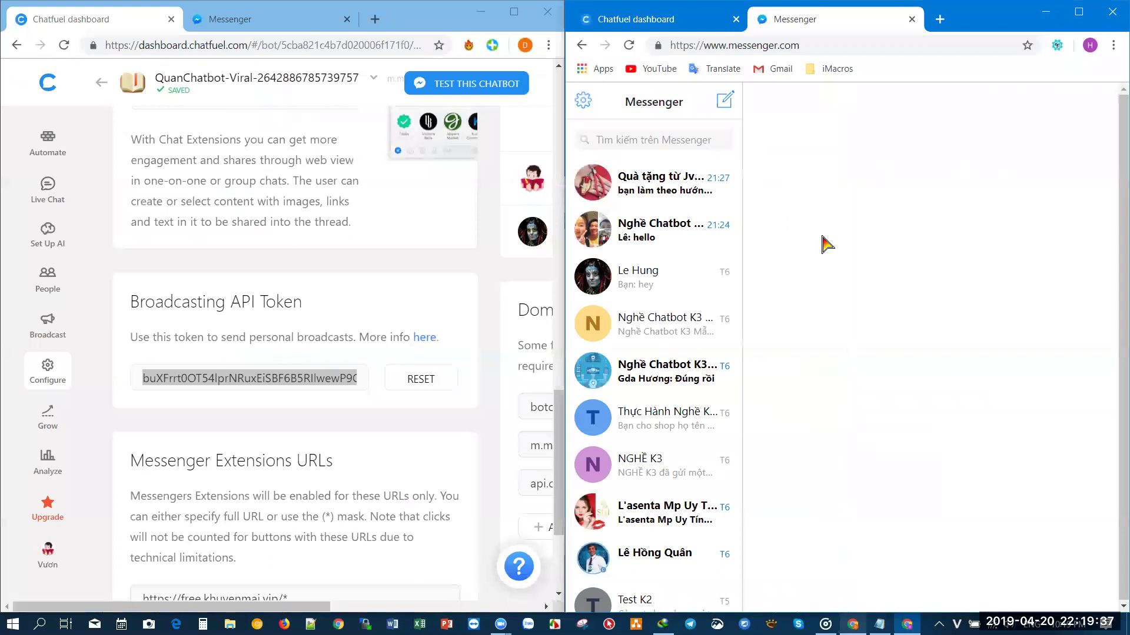
Share the lipstick promo card privately with a contact again and open the arriving conversation.
click(262, 20)
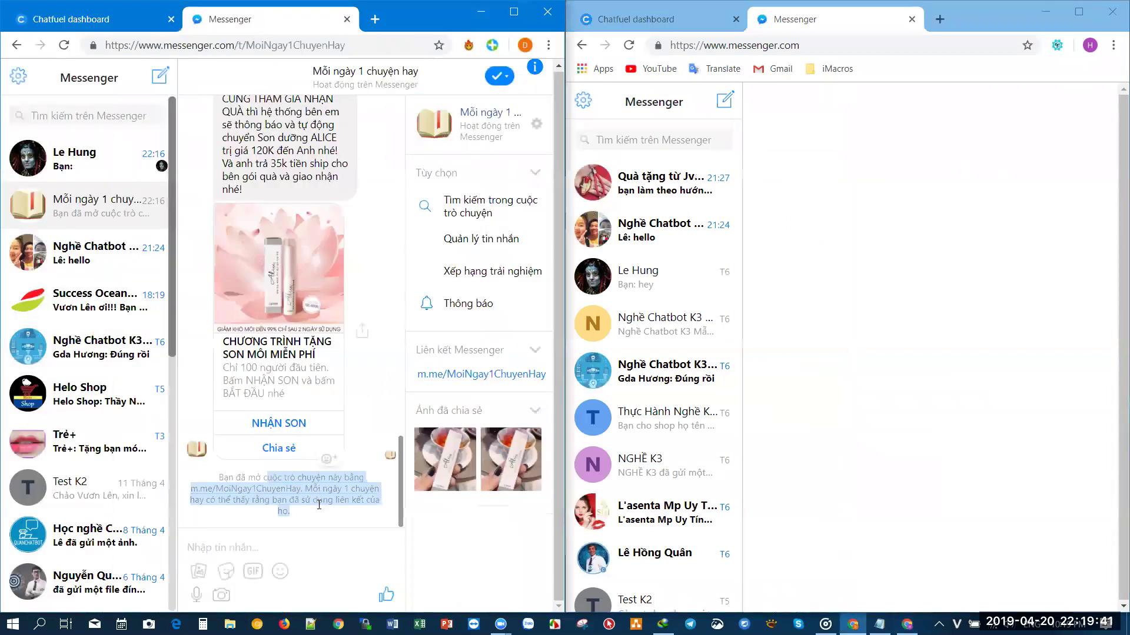
click(297, 471)
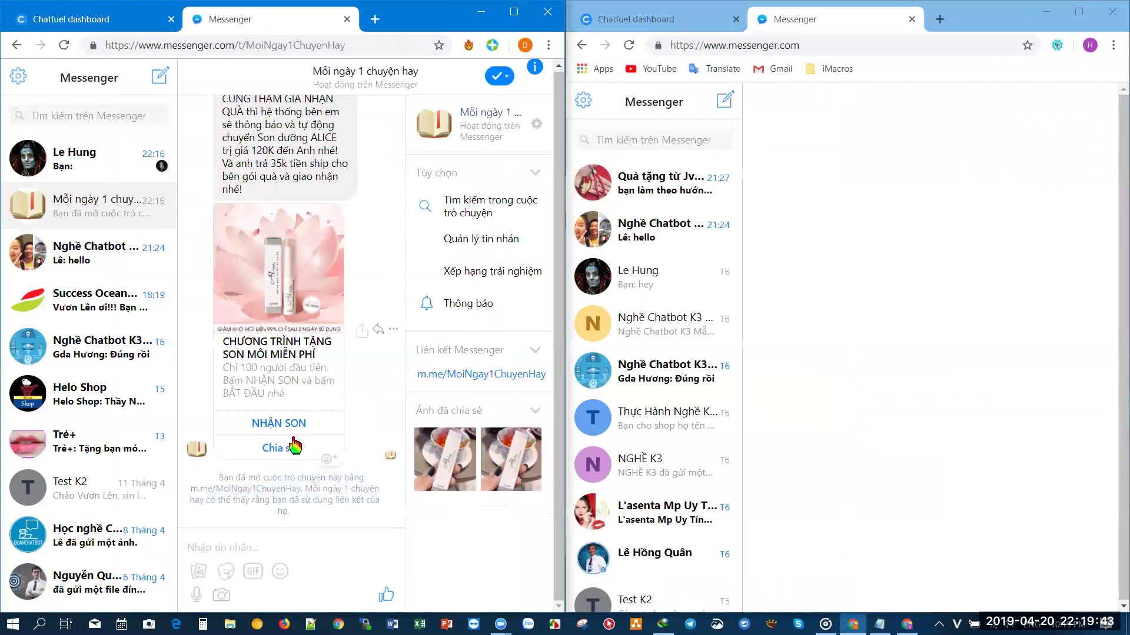
click(294, 452)
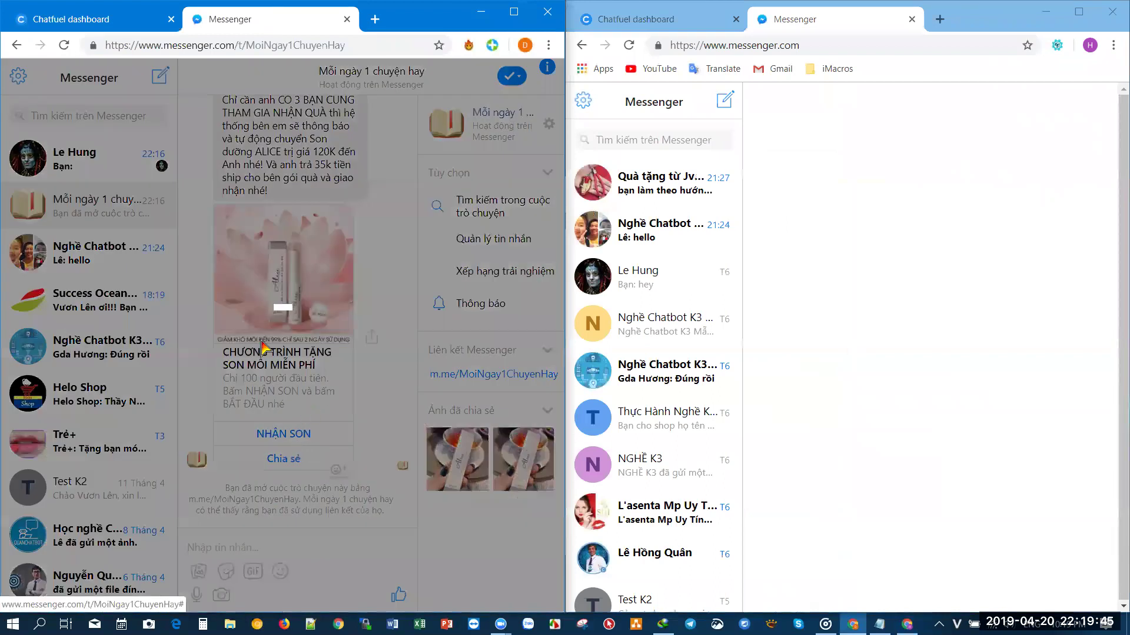
click(294, 303)
text(le)
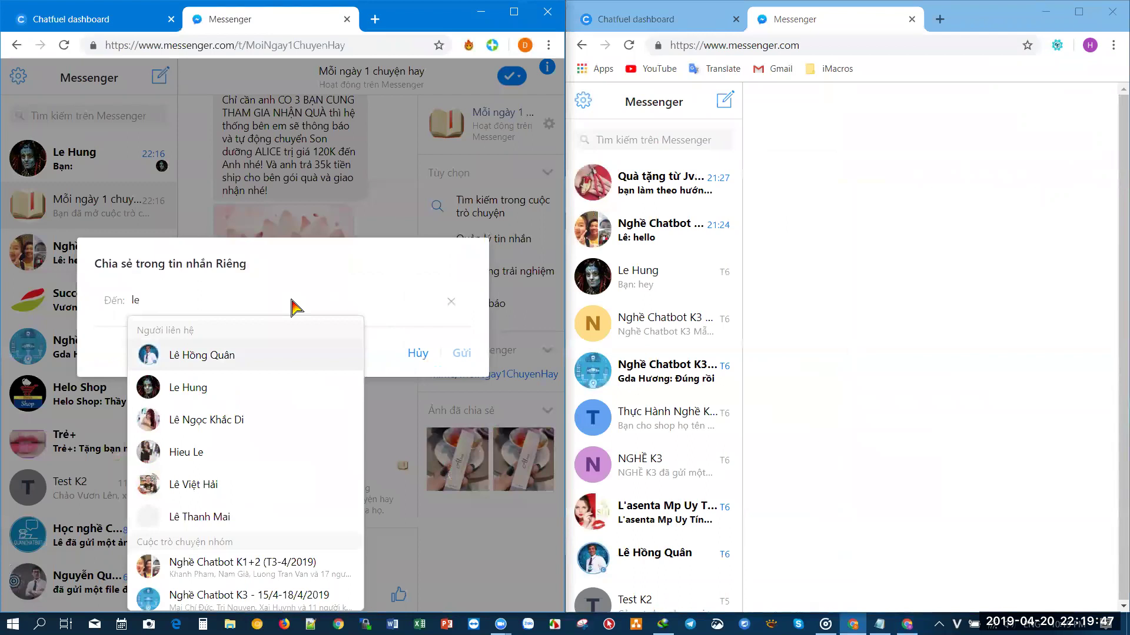
click(221, 388)
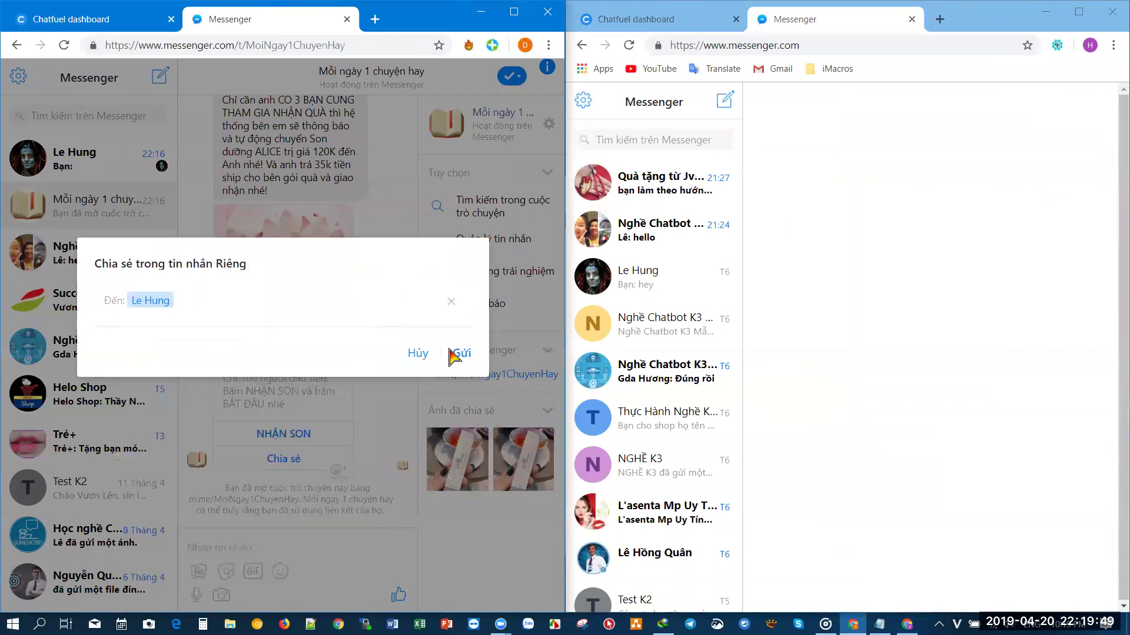
click(466, 357)
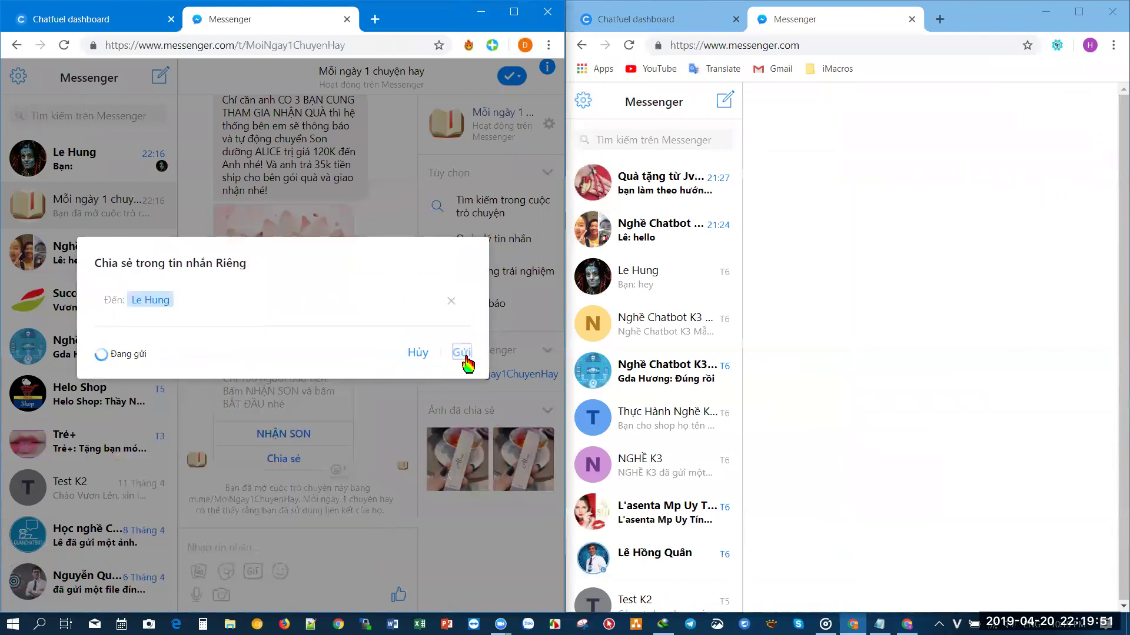
click(633, 186)
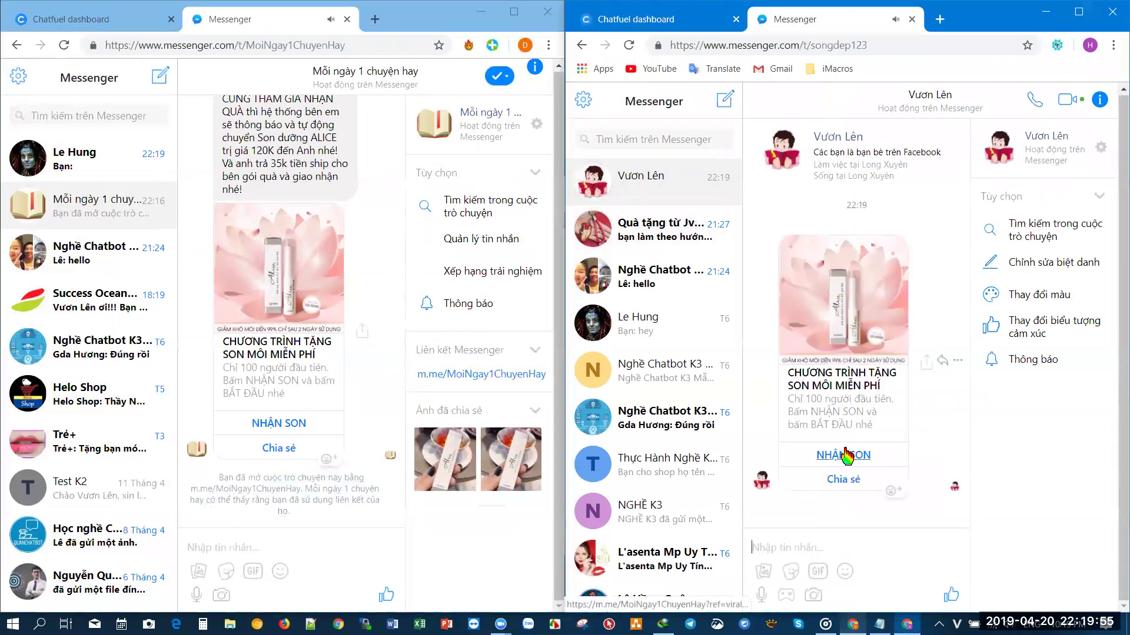
From the second account, claim via the gift card's NHẬN SON link and start the bot.
click(847, 456)
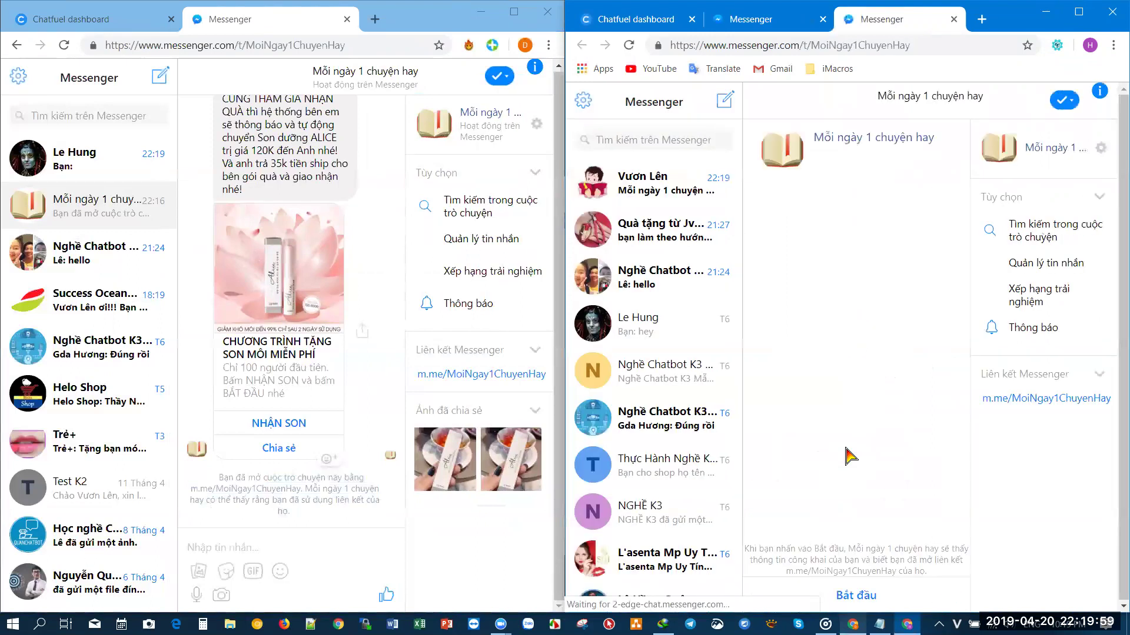
click(842, 596)
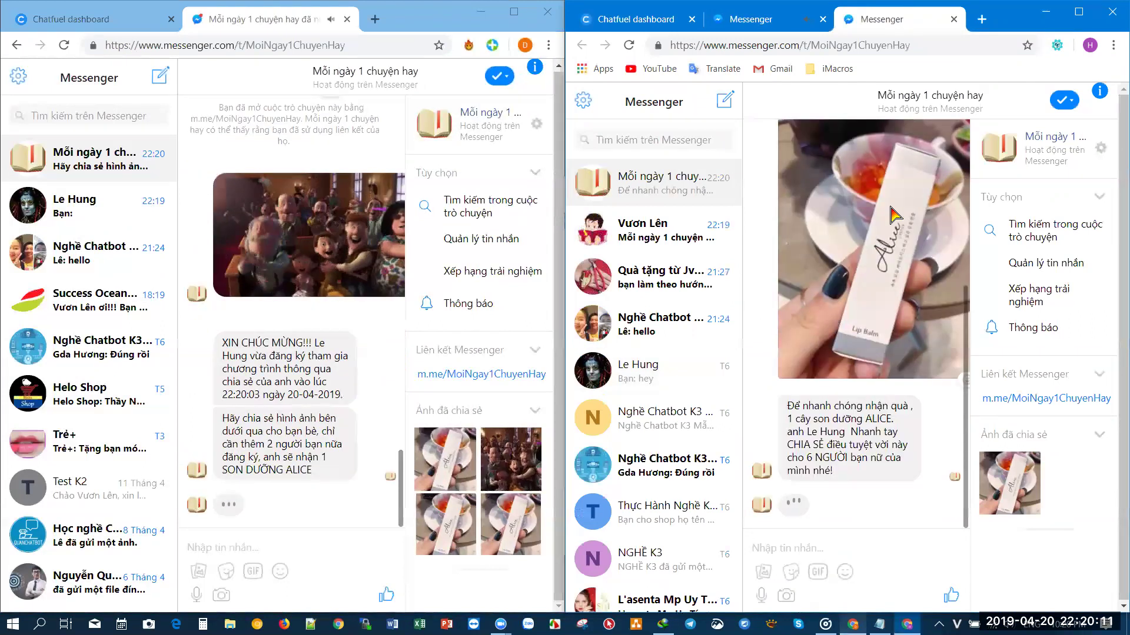
scroll(865, 265, up, 3)
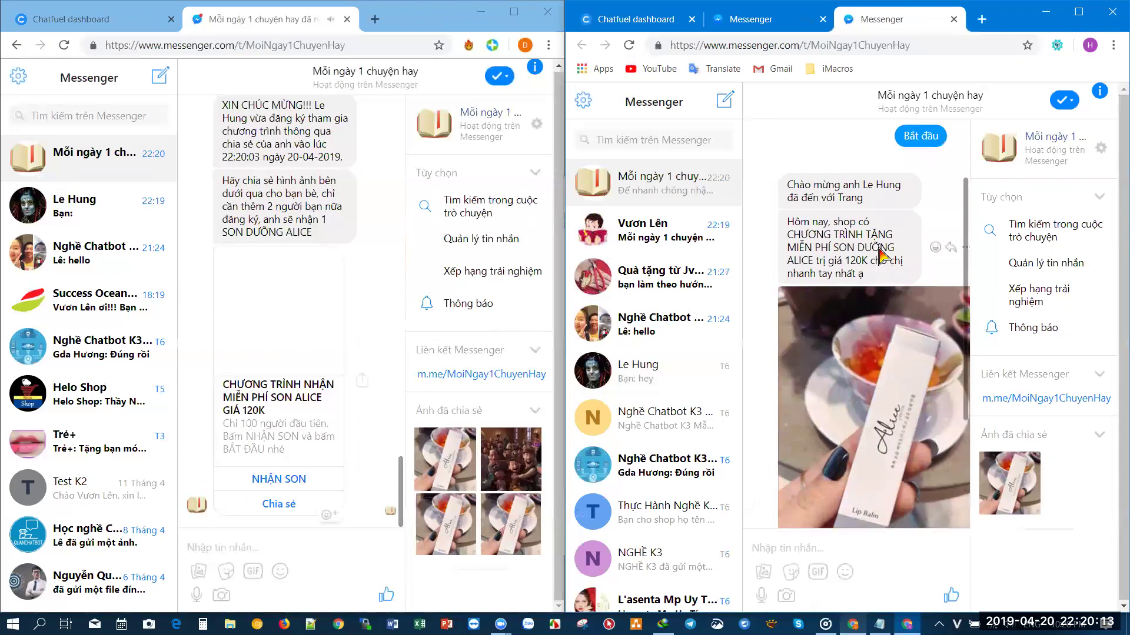
click(635, 20)
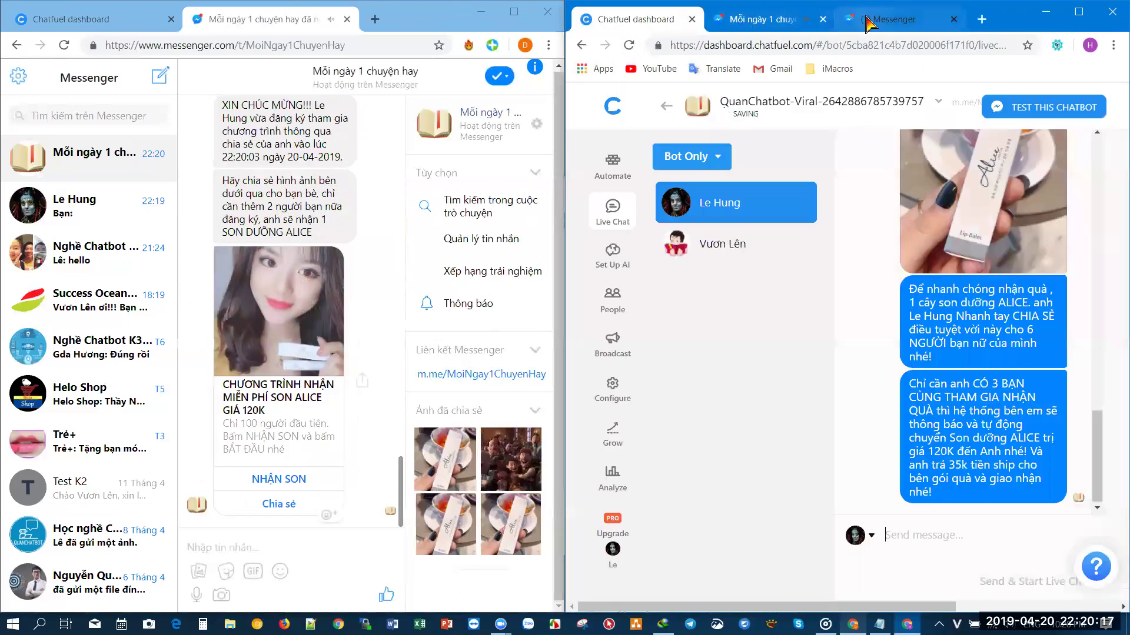
click(883, 19)
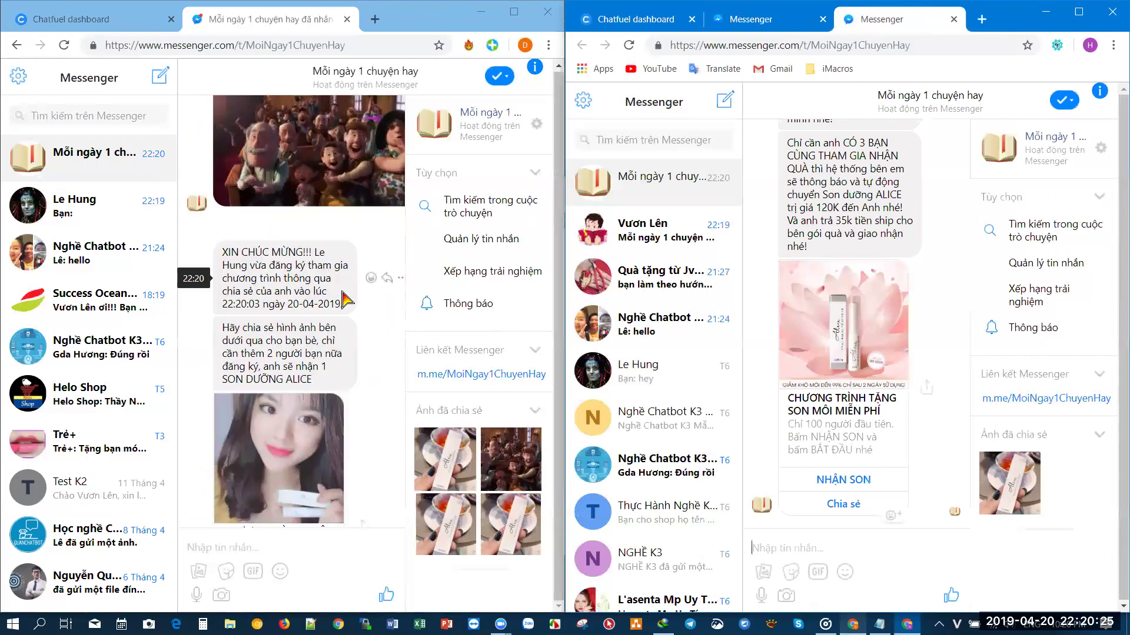
Reopen the referral link from the friend's chat so the sharer needs 2 more friends.
click(294, 265)
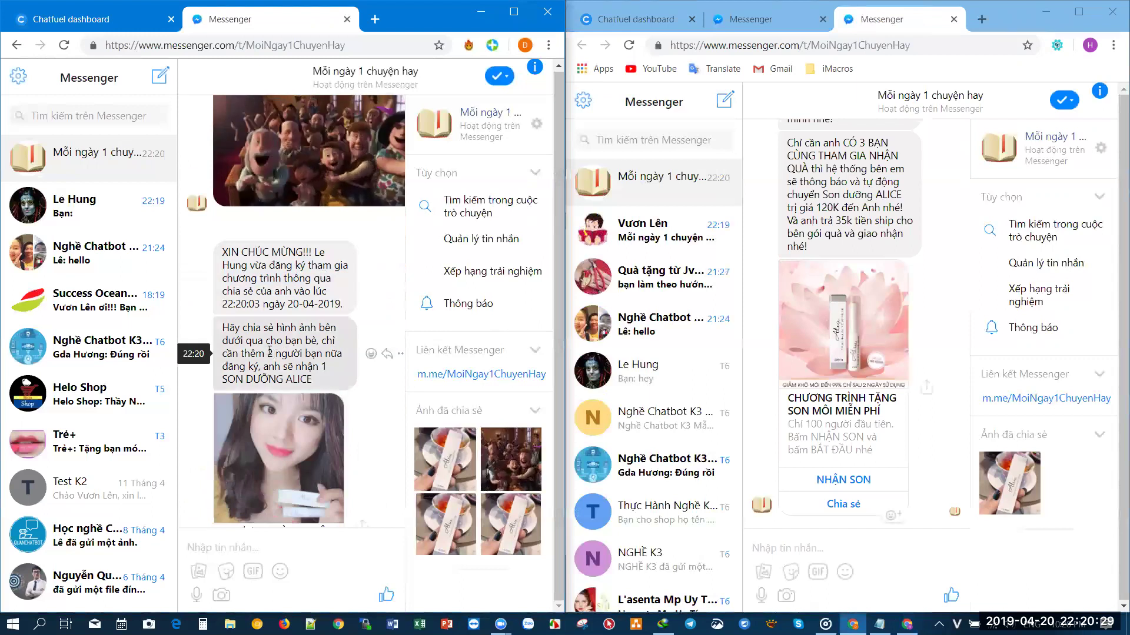
scroll(282, 350, down, 3)
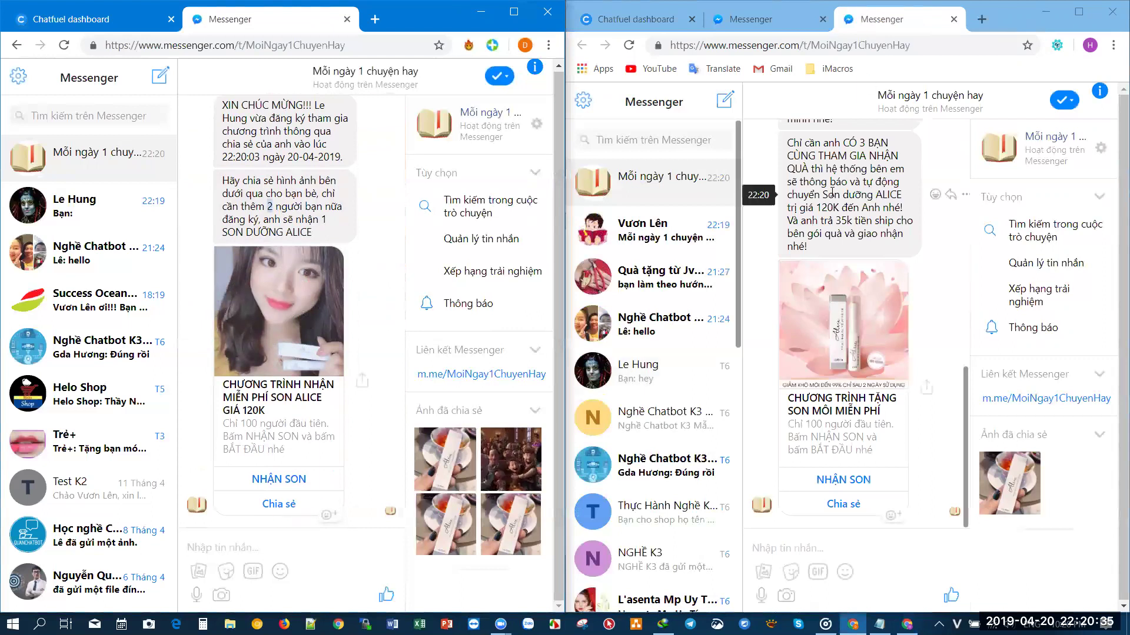
click(652, 241)
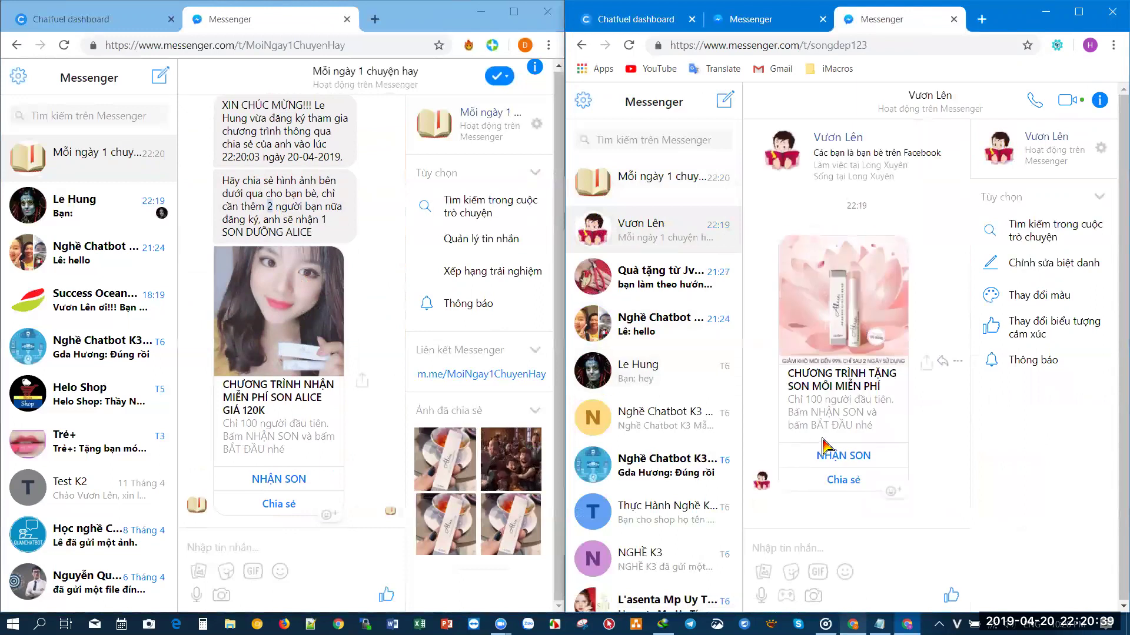
click(831, 456)
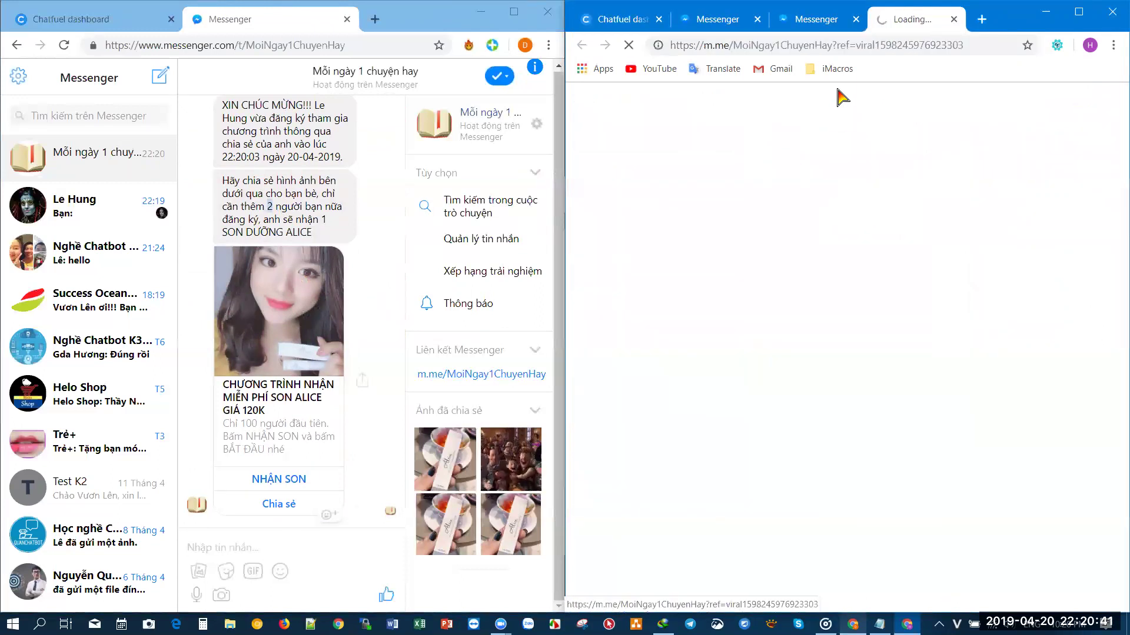
click(855, 18)
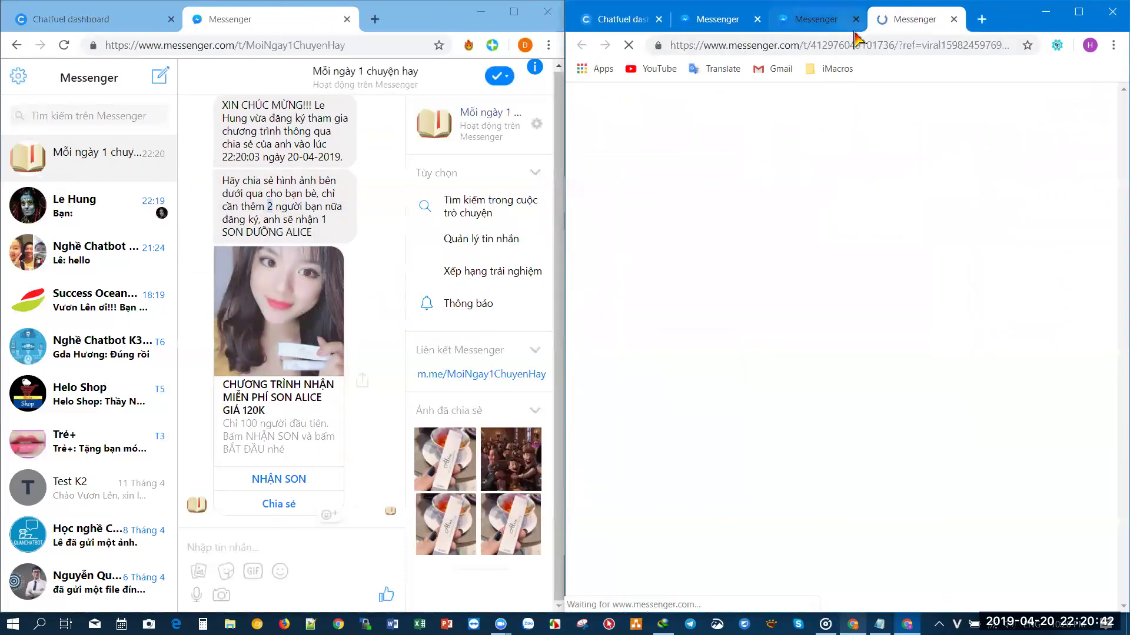
click(757, 19)
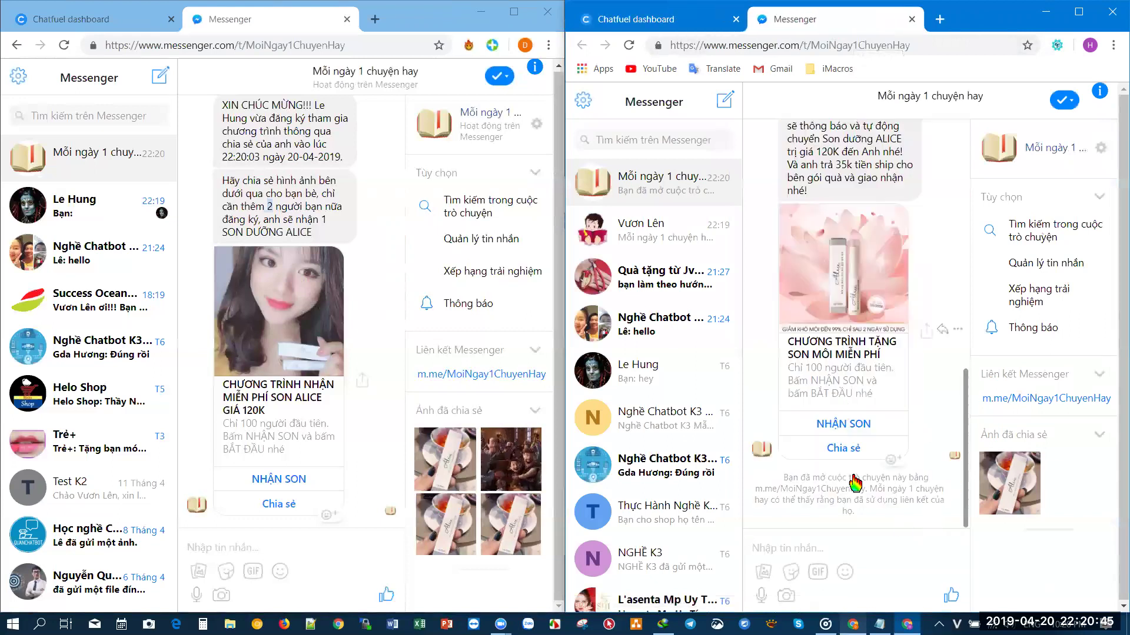
drag(869, 484, 783, 477)
click(653, 18)
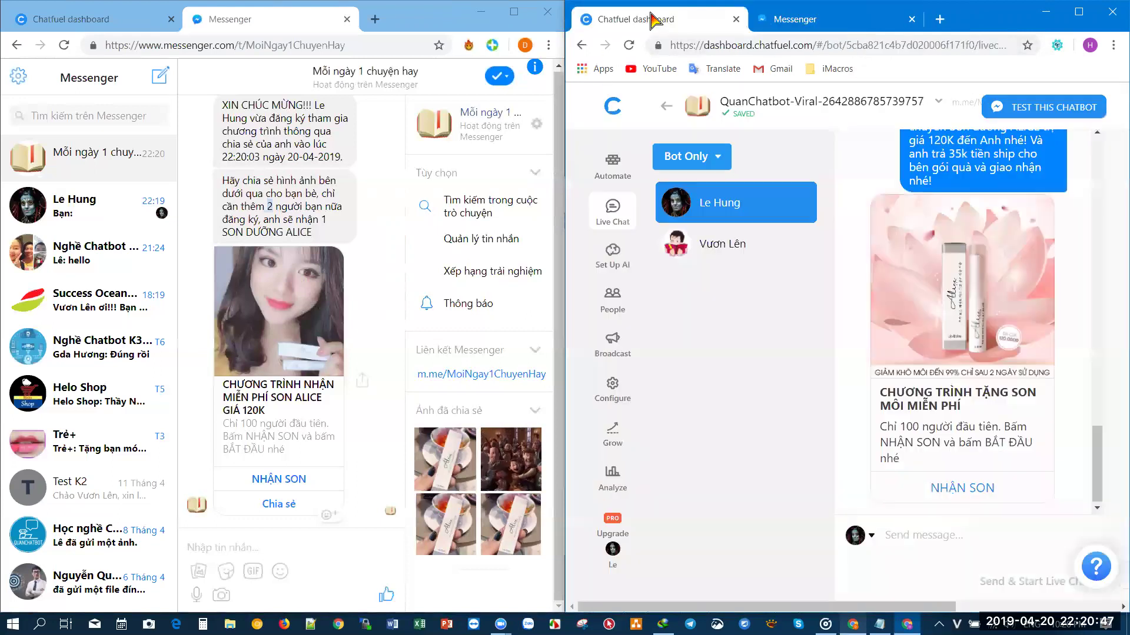
Reload Chatfuel Live Chat, widen the window, and delete the test user's thamgia attribute again.
click(790, 45)
key(Return)
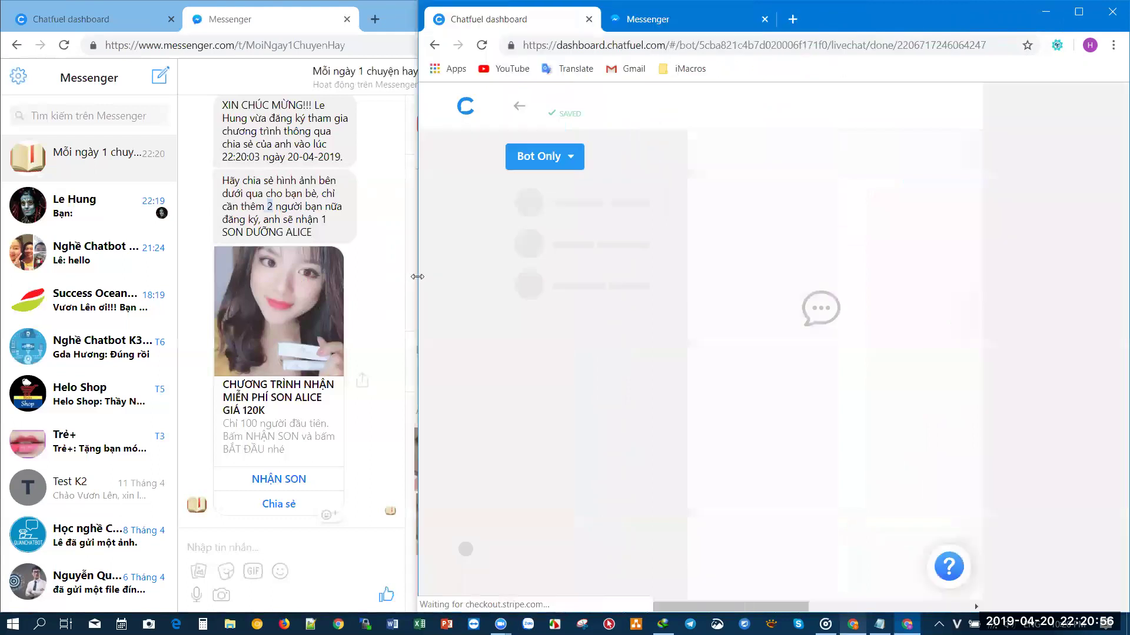
drag(564, 281, 418, 281)
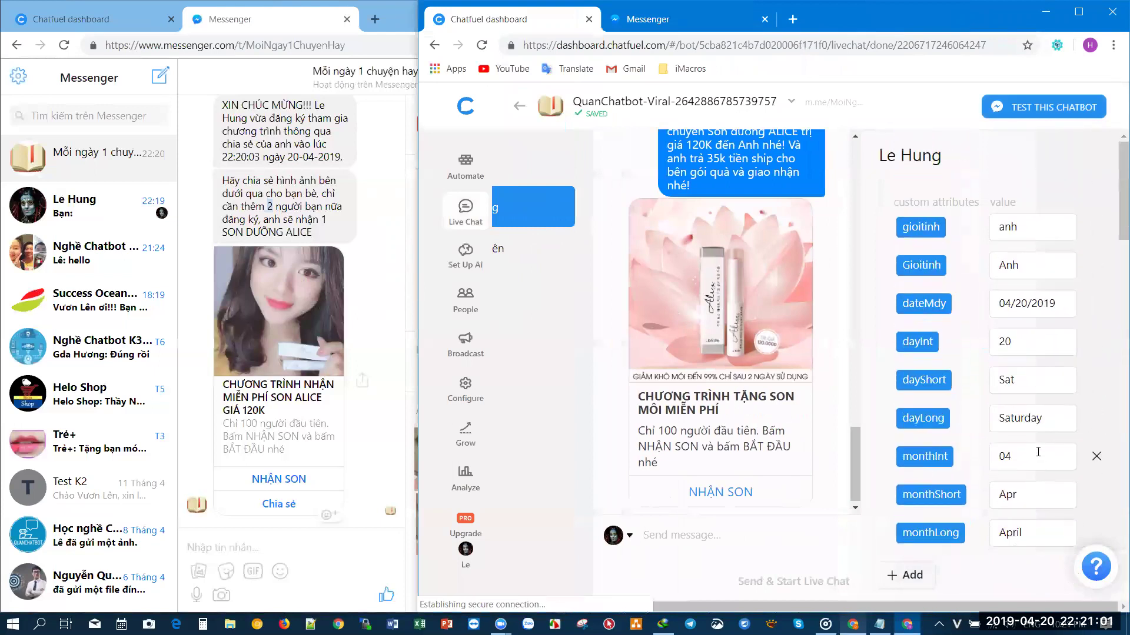
scroll(1038, 452, down, 6)
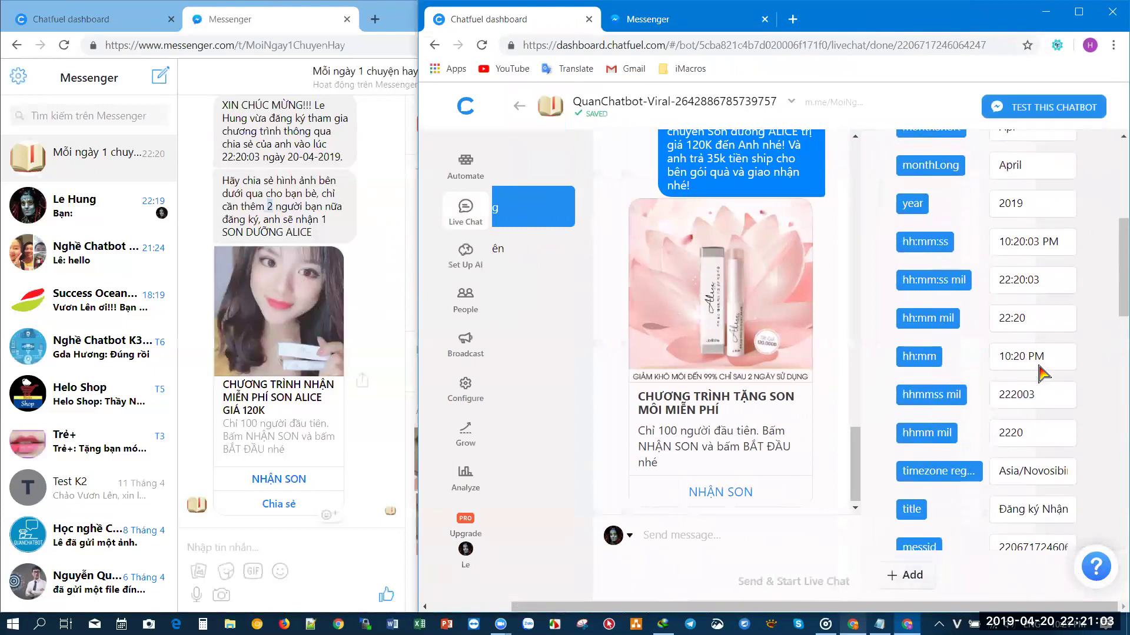
scroll(1039, 366, down, 5)
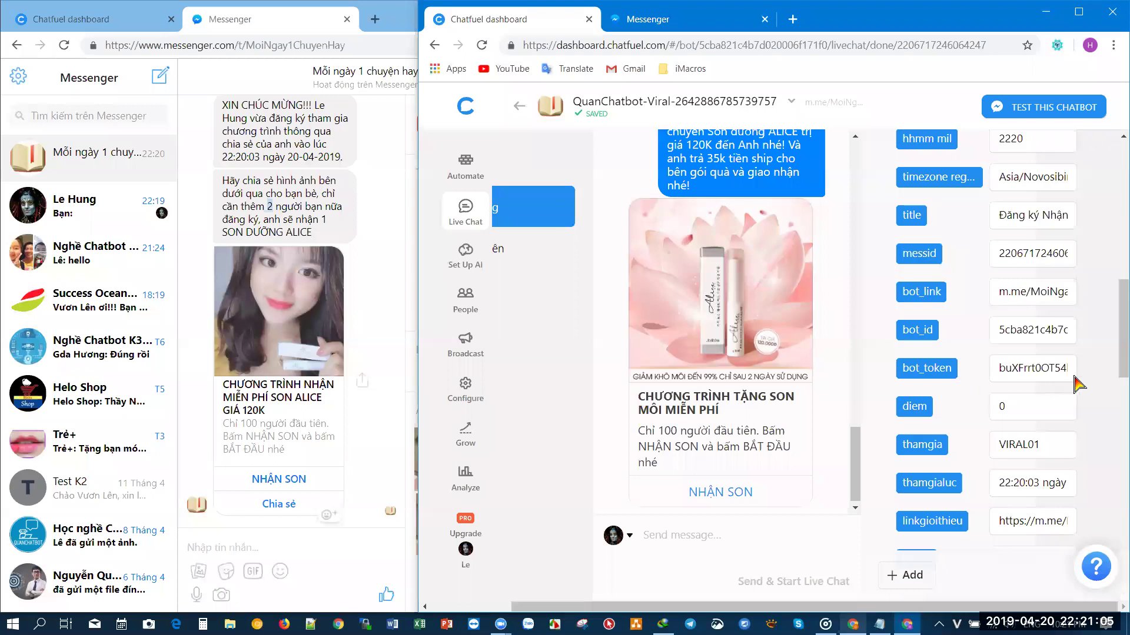
click(1090, 369)
click(673, 27)
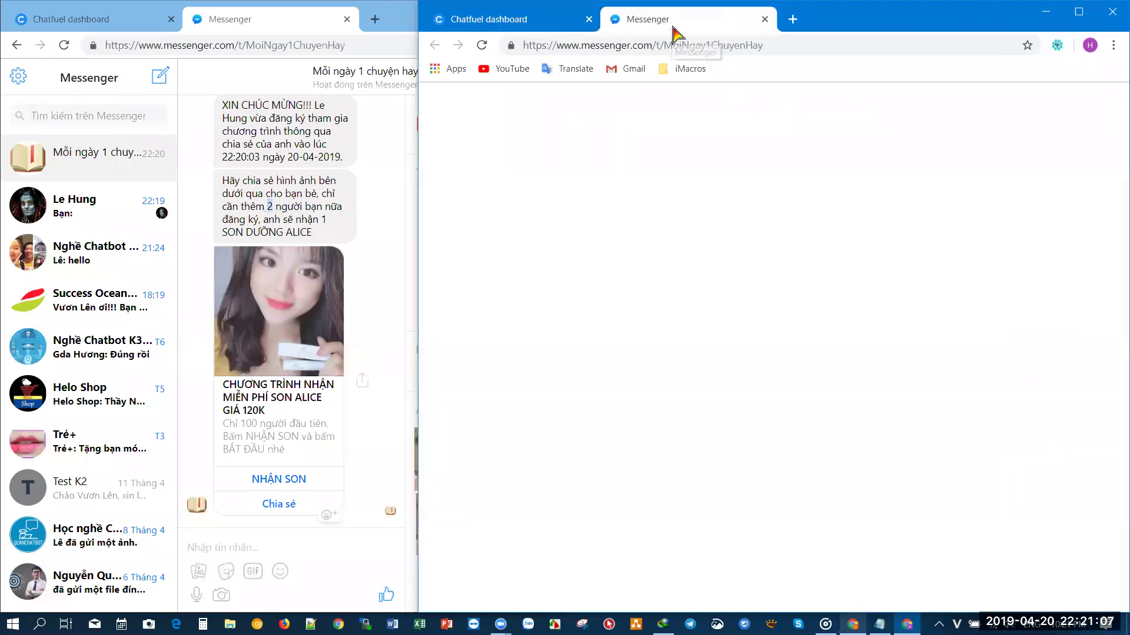
Reopen the gift card's referral link from the friend's chat, leaving 1 more friend needed.
click(506, 229)
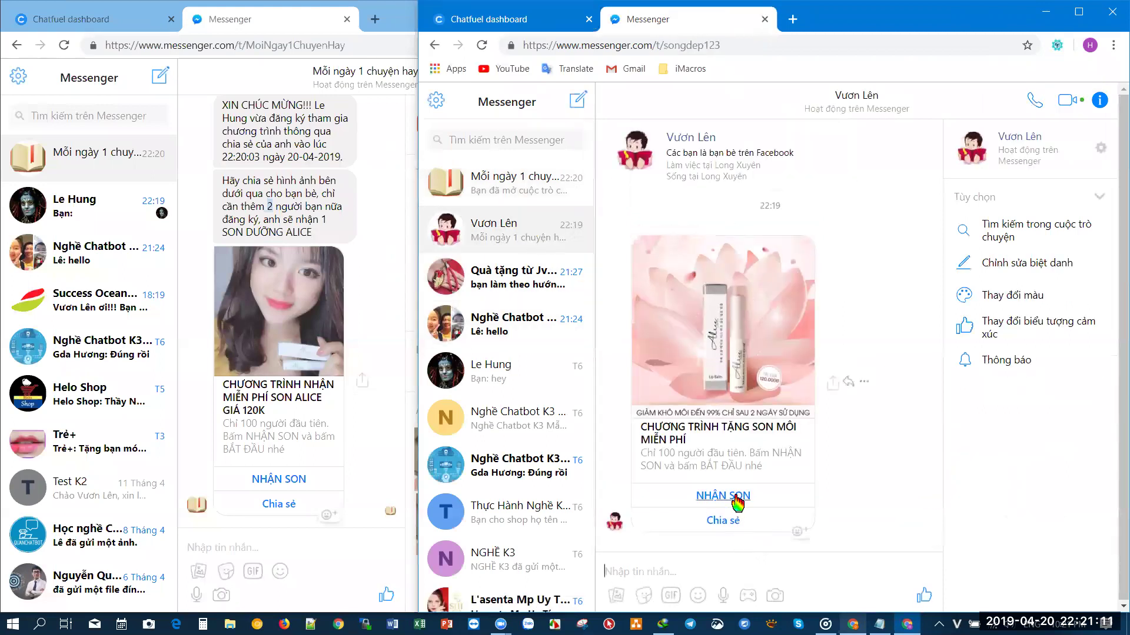
click(738, 498)
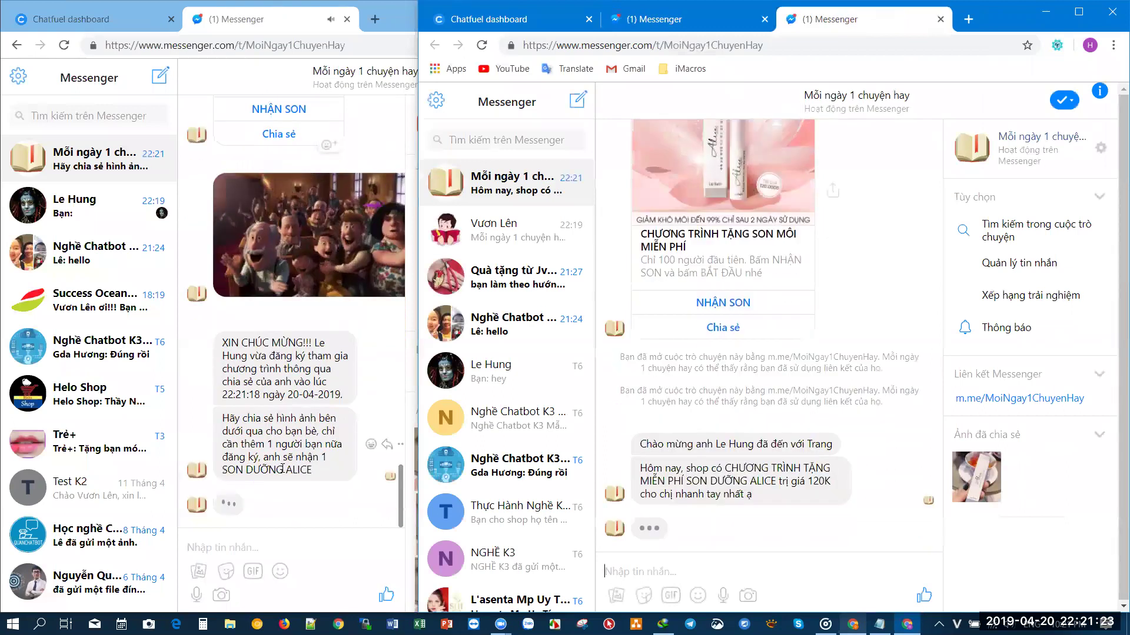
double_click(272, 443)
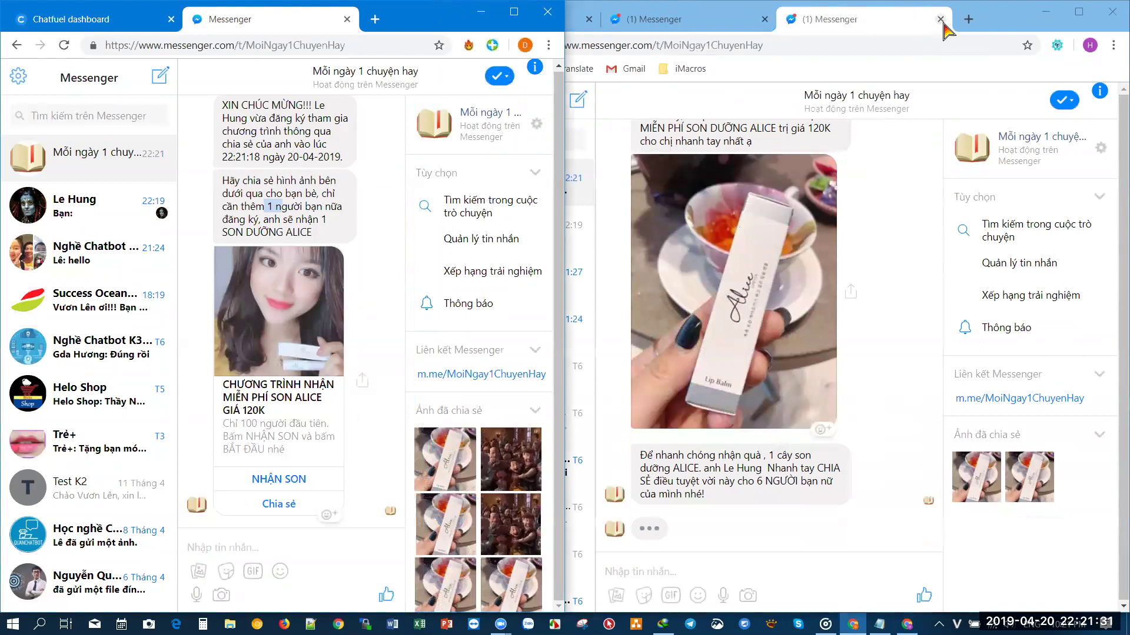
click(941, 18)
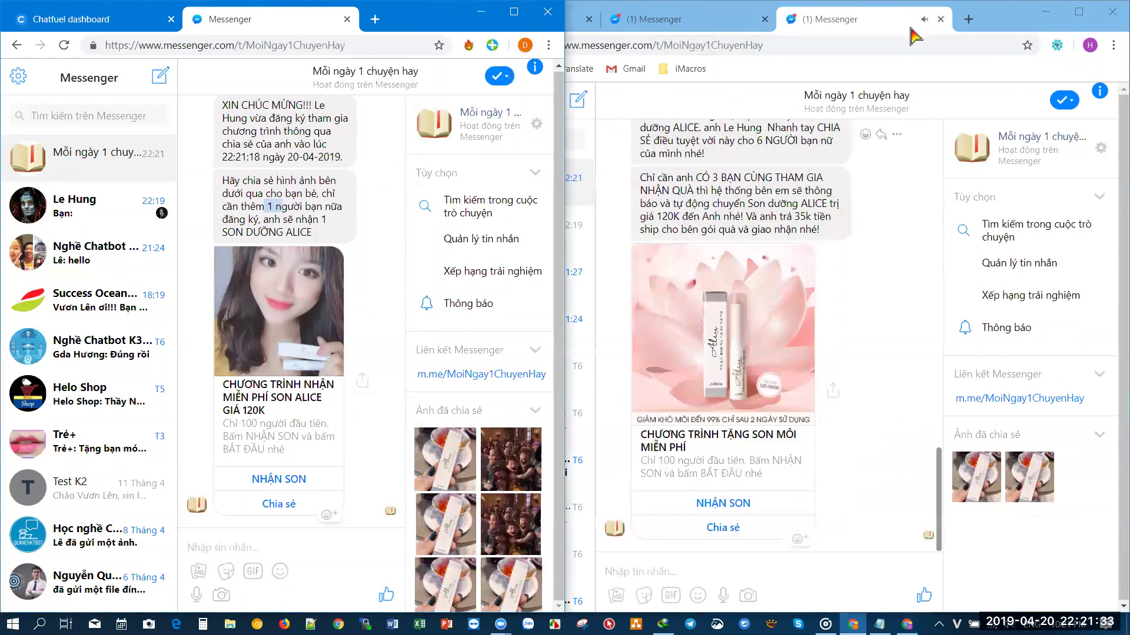
Close the extra Messenger tab and reload the Chatfuel dashboard to refresh the attributes.
click(616, 22)
click(597, 23)
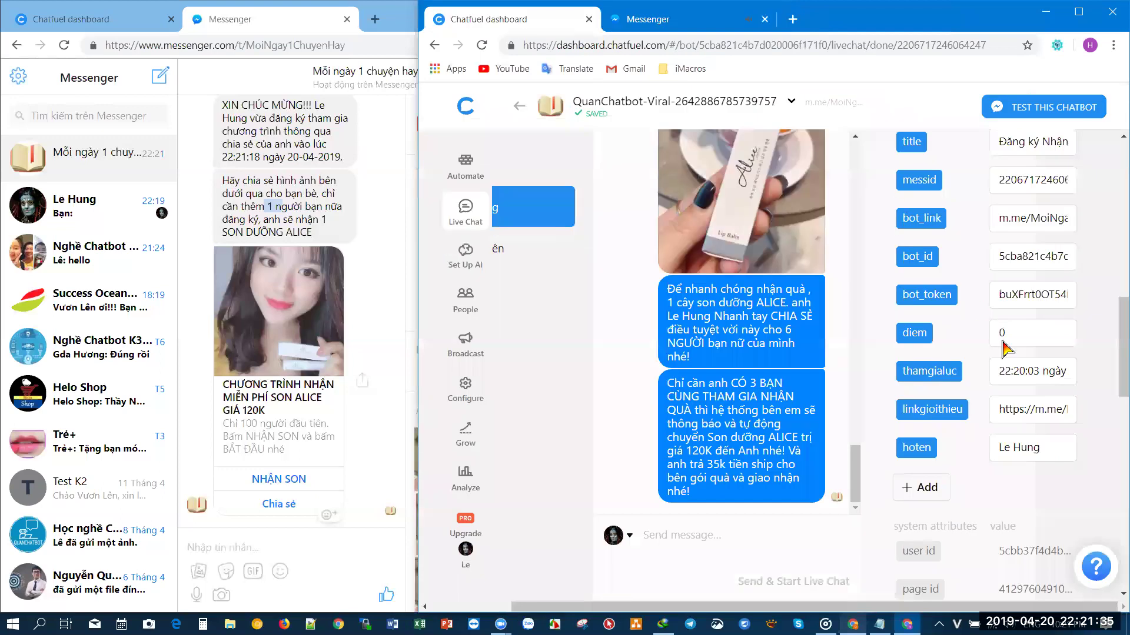
click(650, 49)
key(Return)
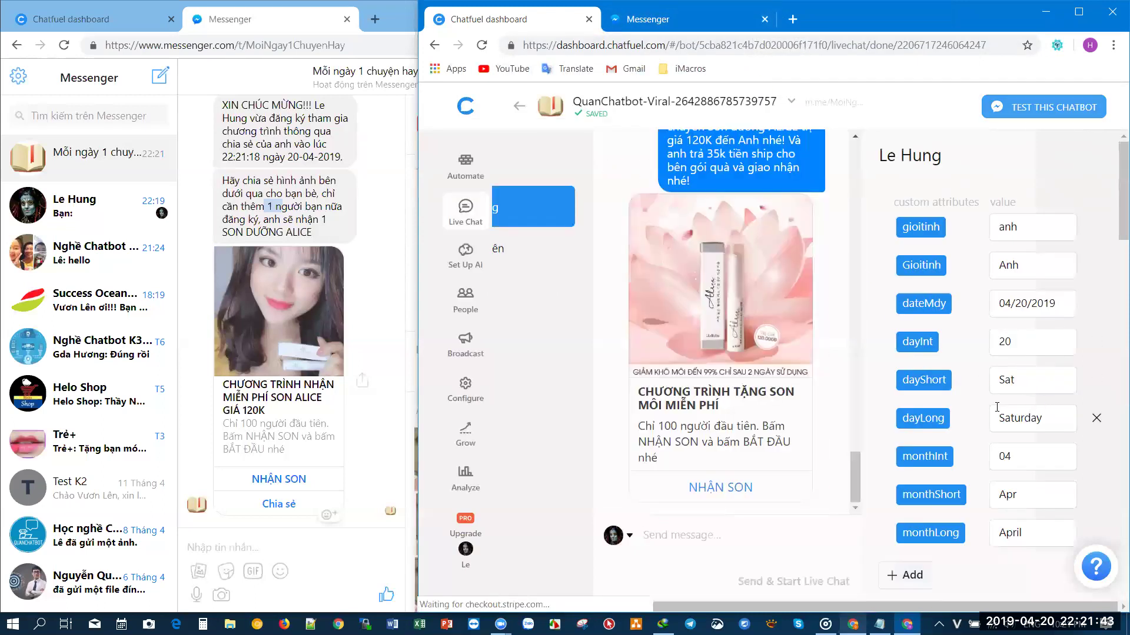
Delete the thamgia attribute, then reopen the gift card's referral link in Messenger.
scroll(1006, 428, down, 10)
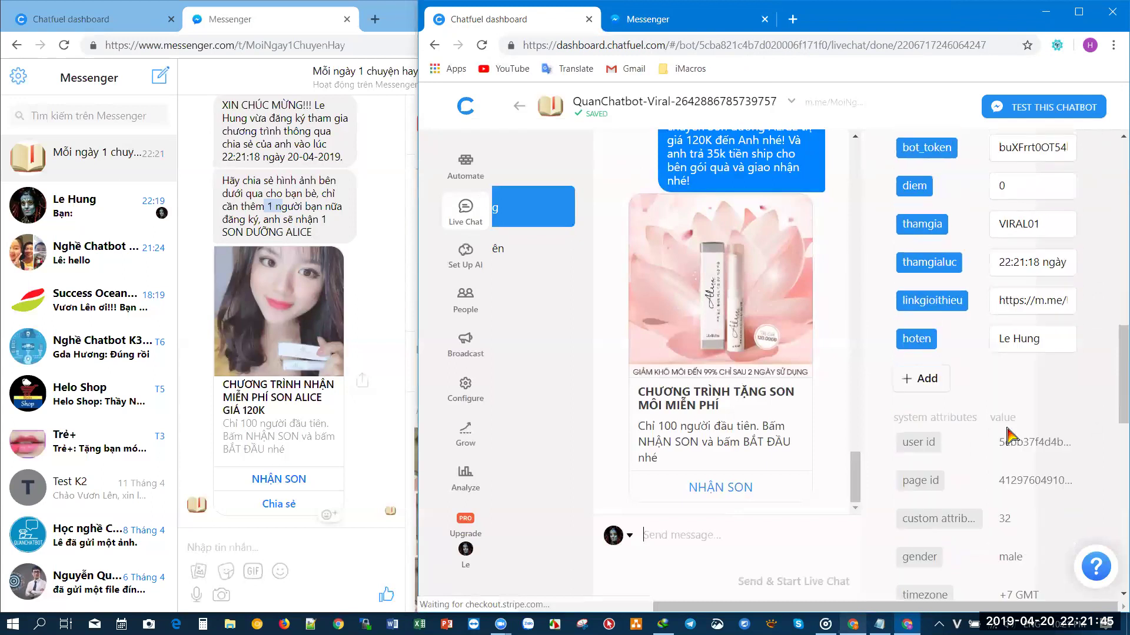
scroll(1009, 436, up, 3)
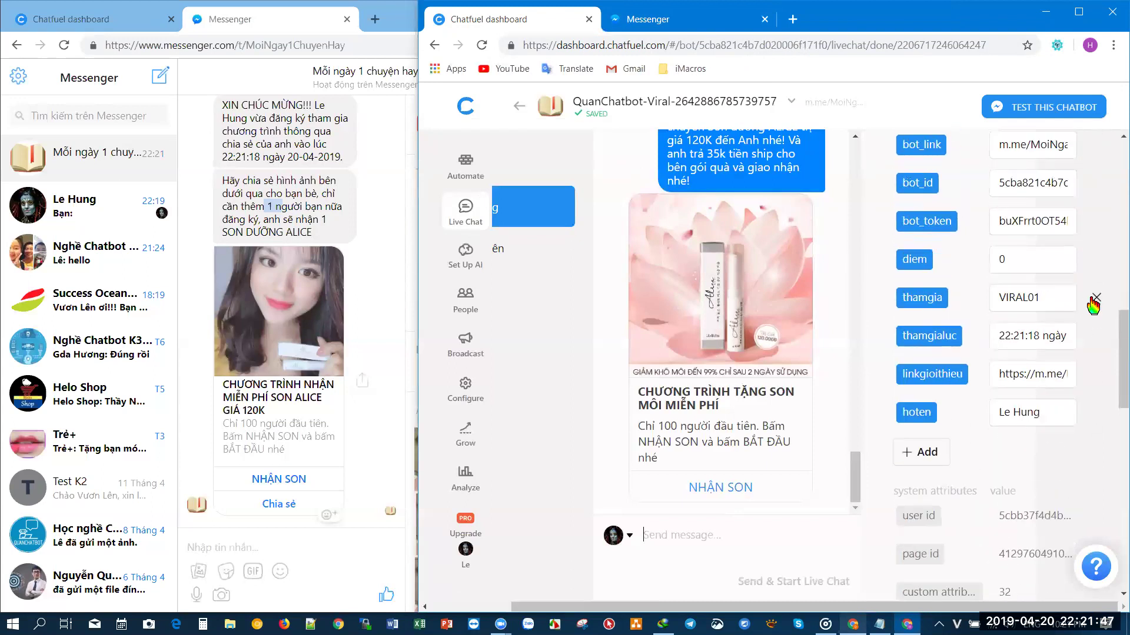
click(1096, 299)
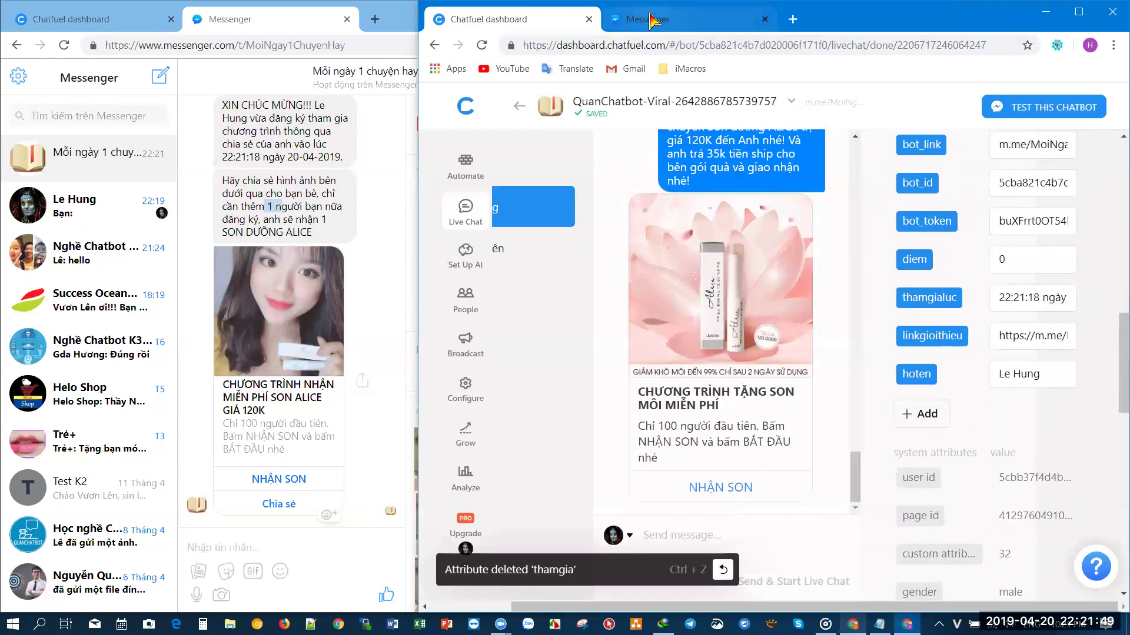
click(641, 27)
click(722, 497)
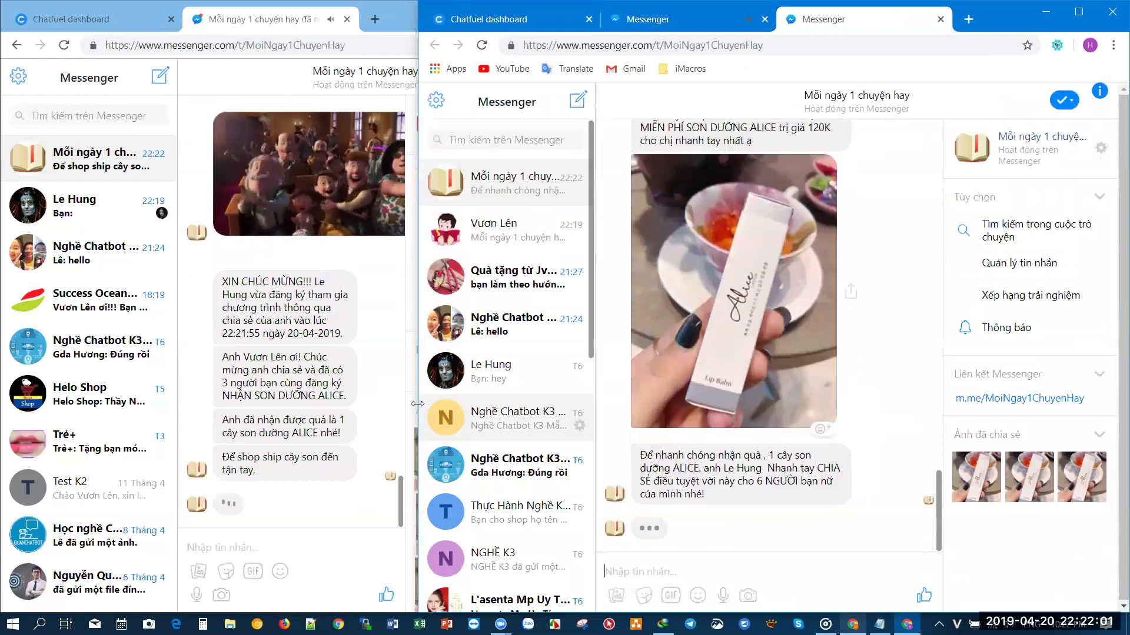
Widen the first account's window and highlight the congratulation about 3 registered friends.
drag(414, 404, 566, 352)
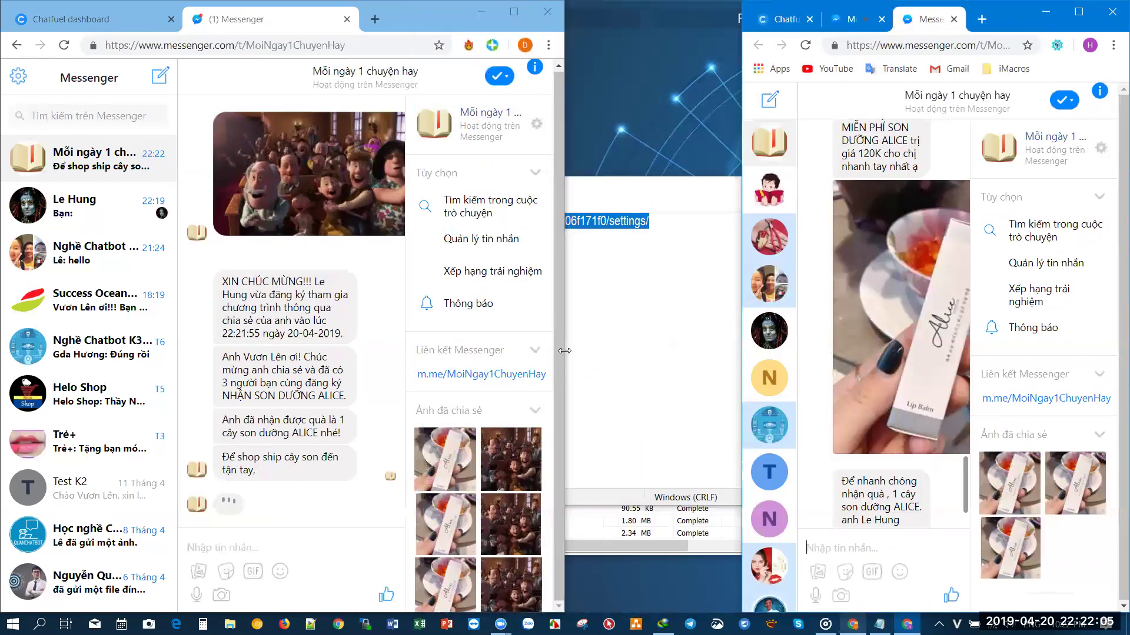
drag(733, 358, 732, 357)
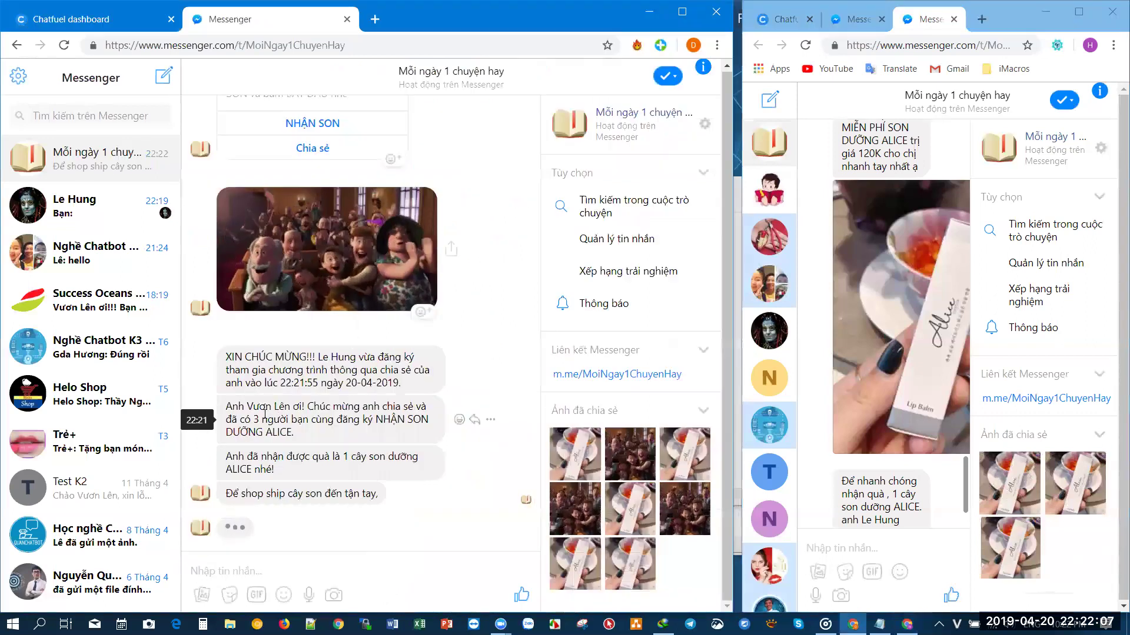
drag(260, 419, 361, 406)
drag(429, 420, 280, 473)
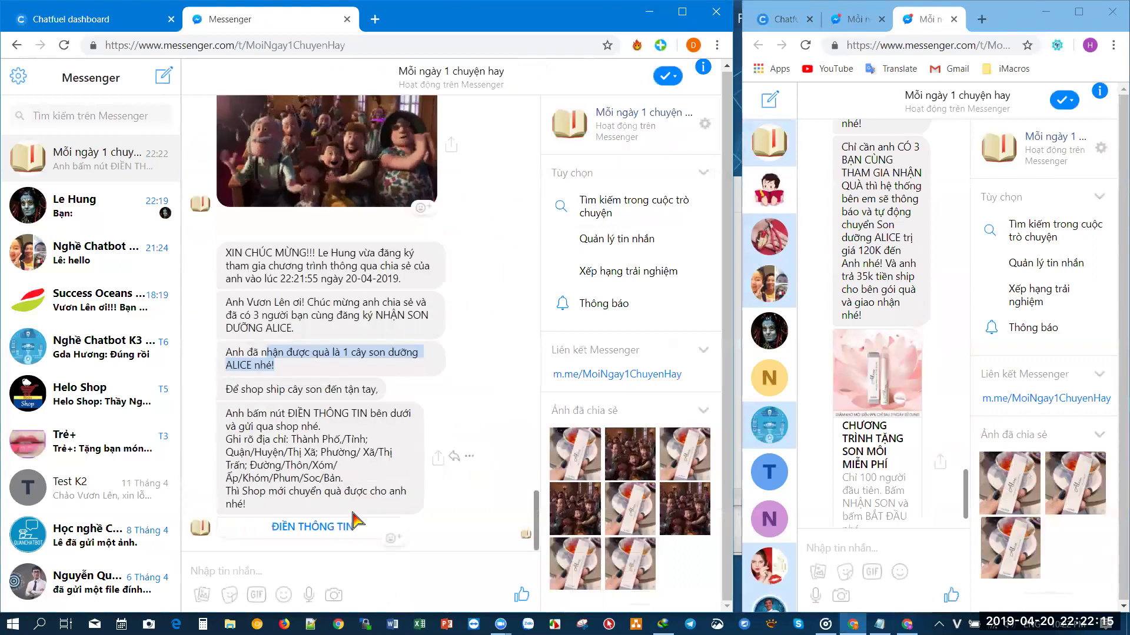
click(303, 526)
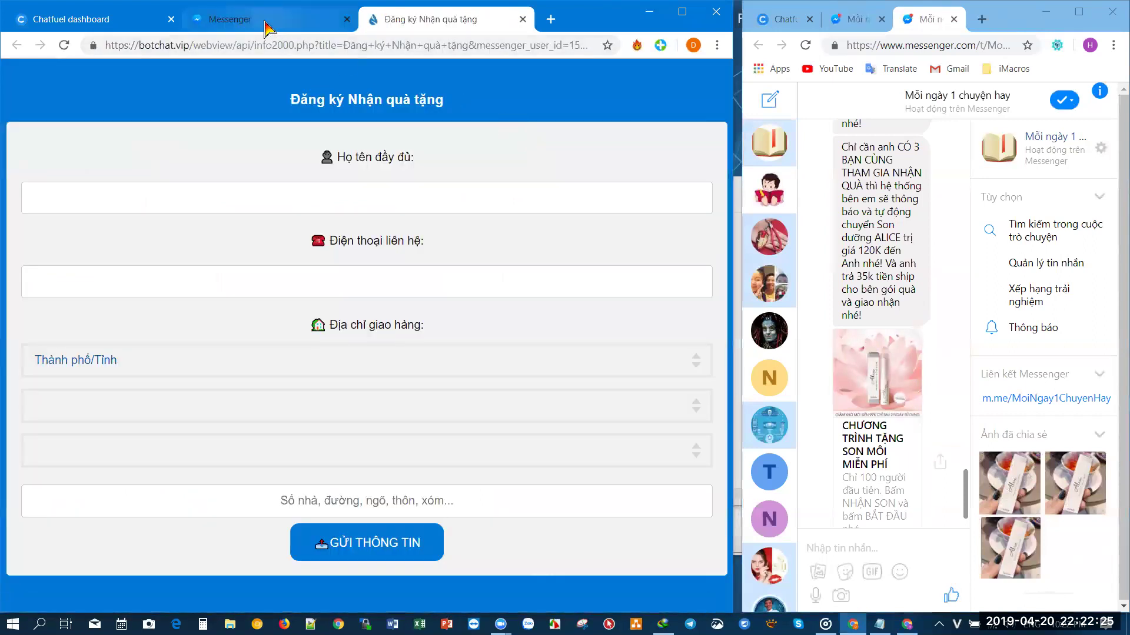
click(265, 26)
click(423, 27)
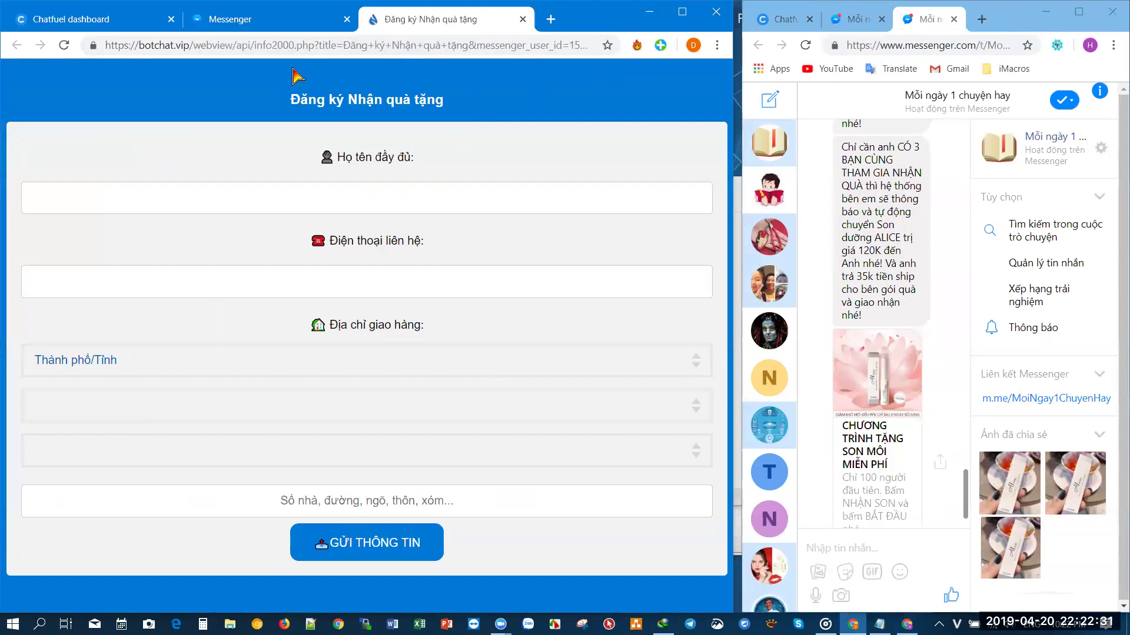
click(522, 20)
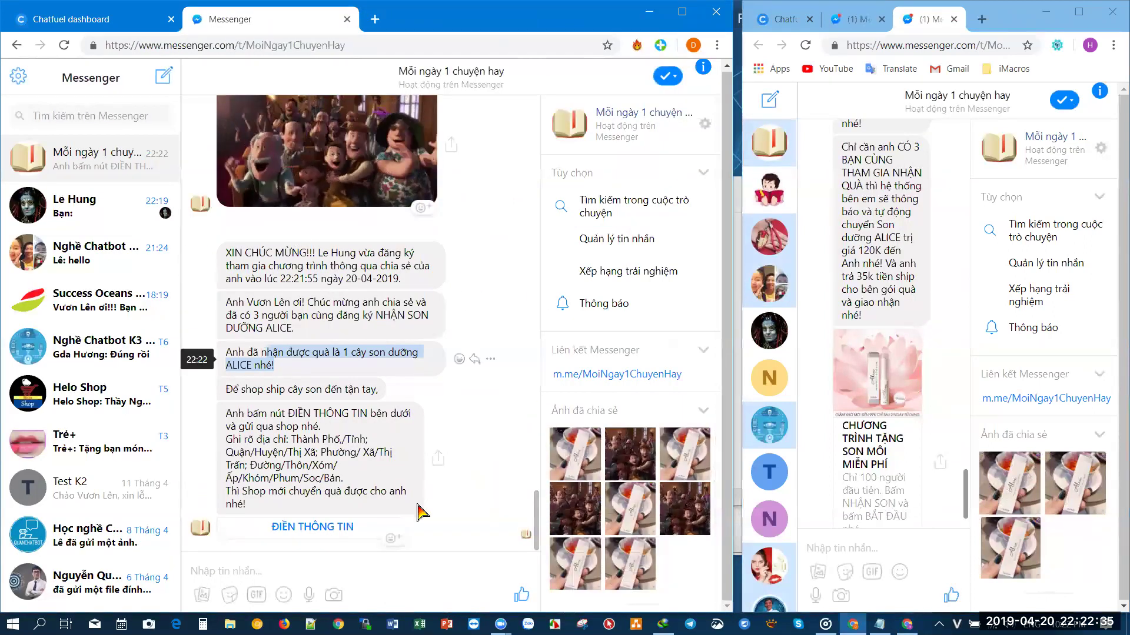
click(108, 19)
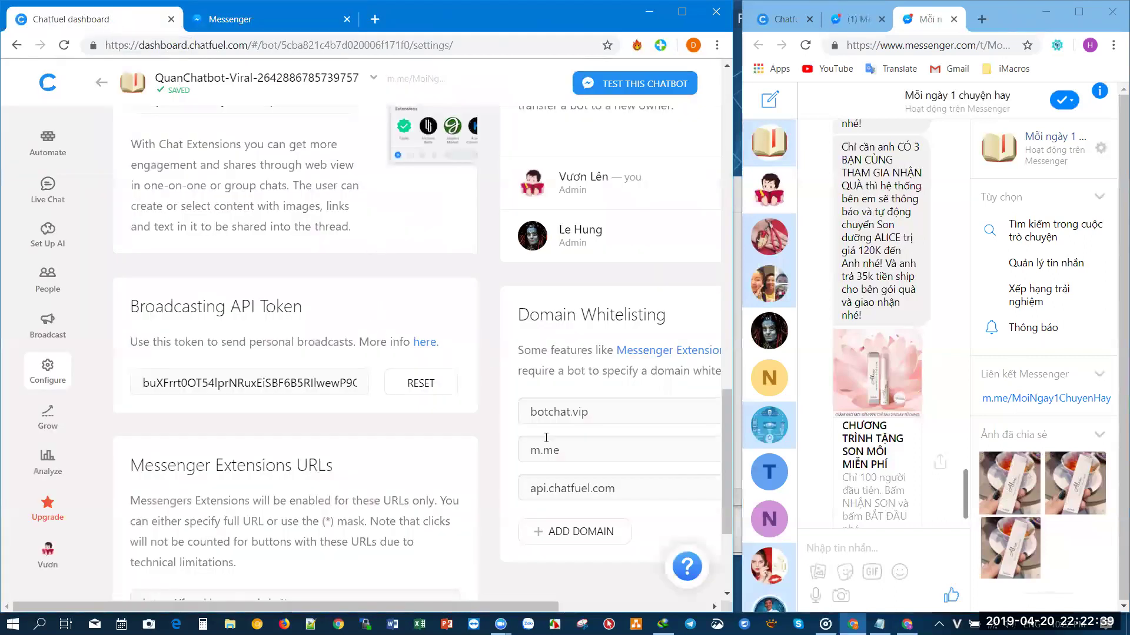
scroll(518, 447, right, 1)
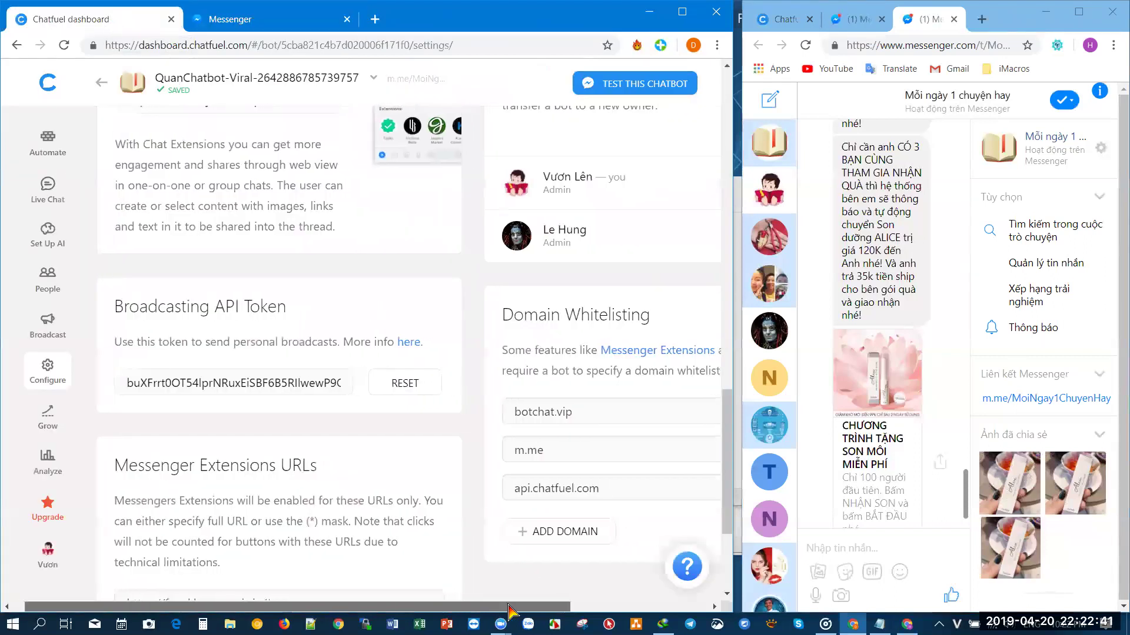
scroll(517, 430, down, 3)
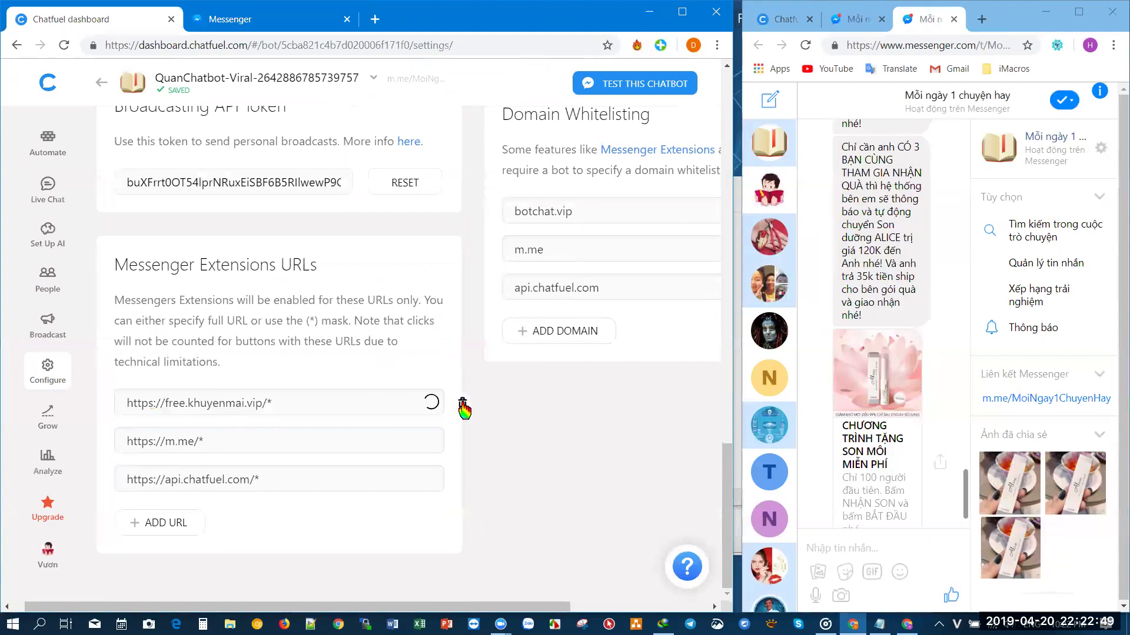
click(175, 529)
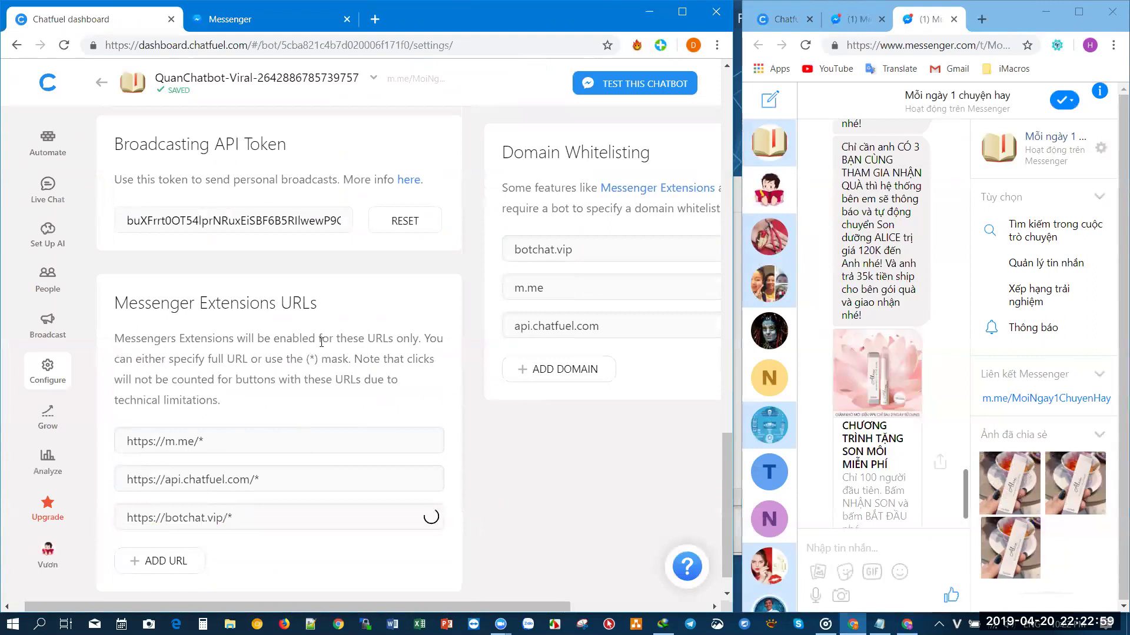
scroll(315, 375, up, 8)
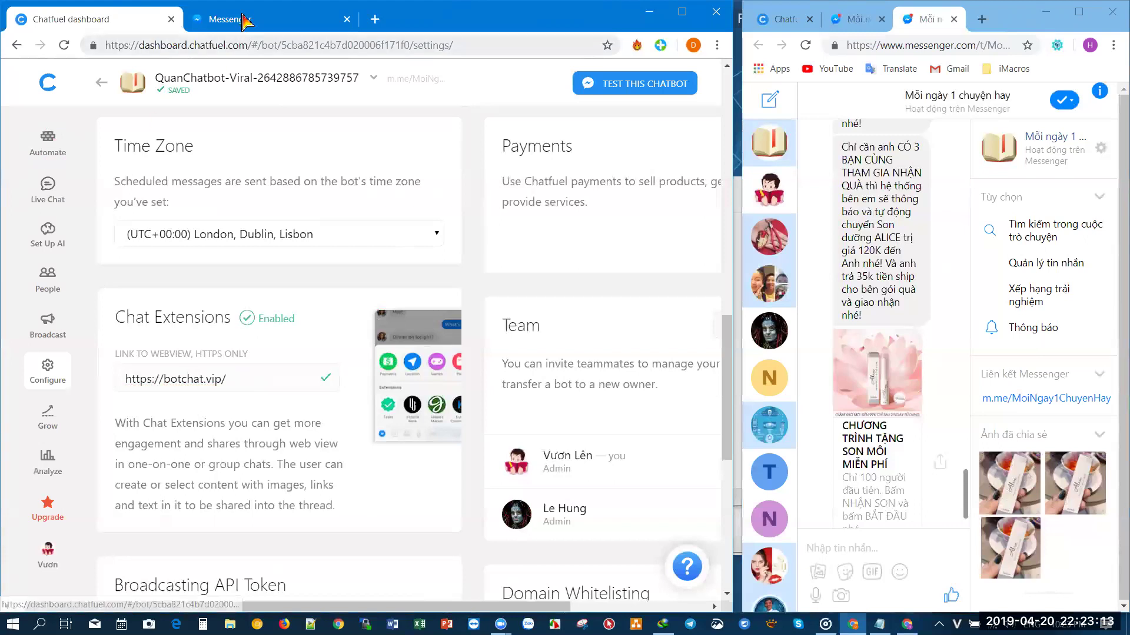
Check that botchat.vip is among the page's Messenger Platform whitelisted domains, then close the settings.
click(261, 19)
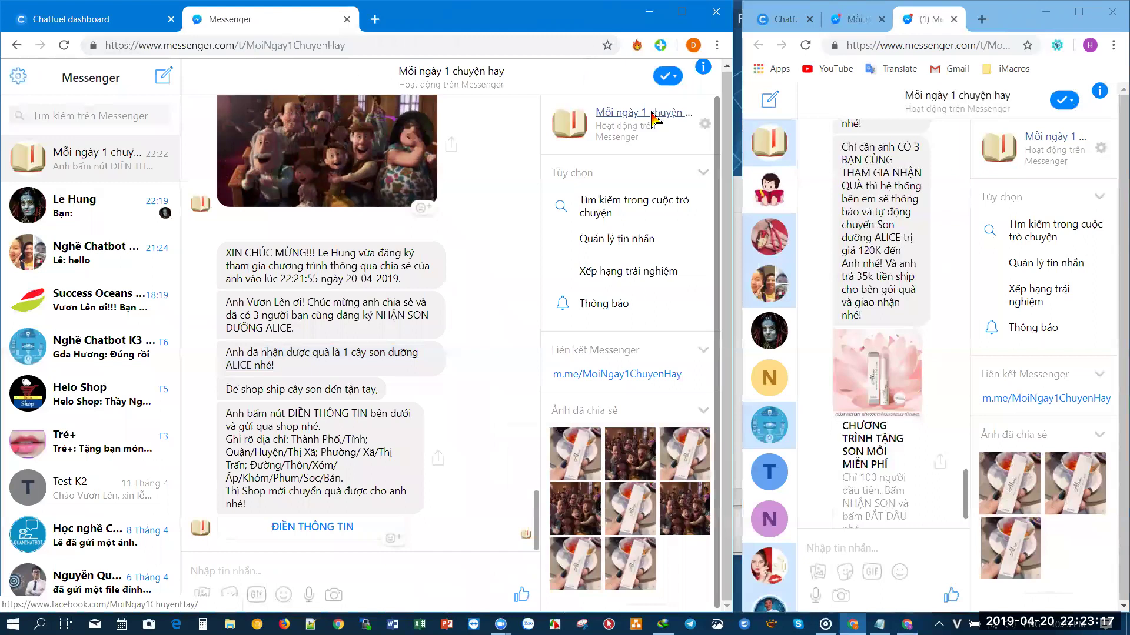
click(651, 121)
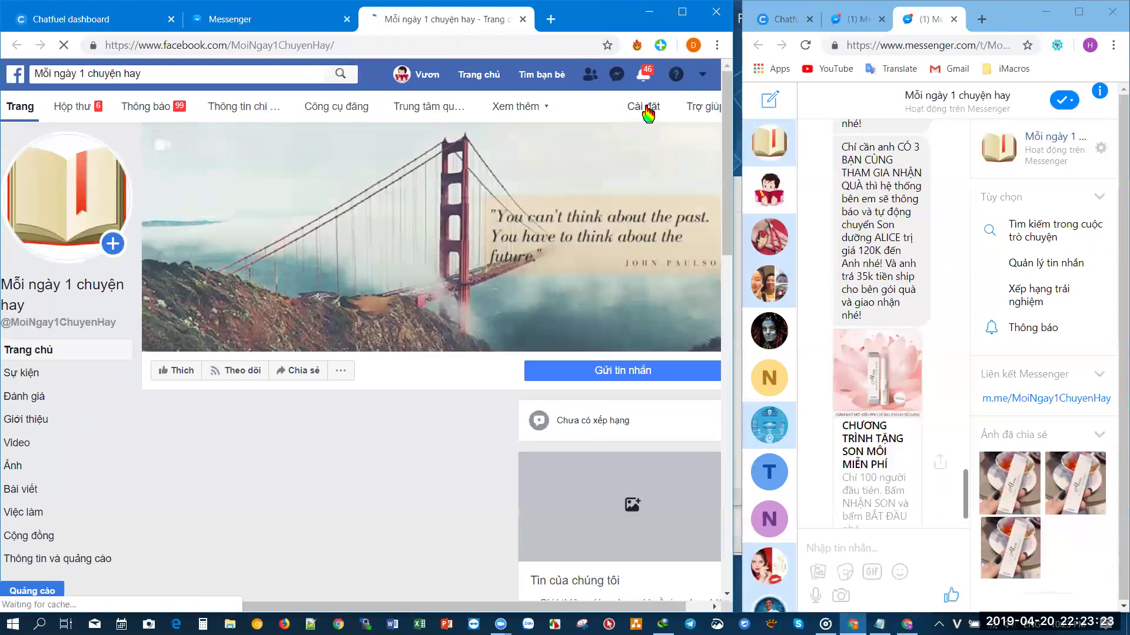
click(631, 129)
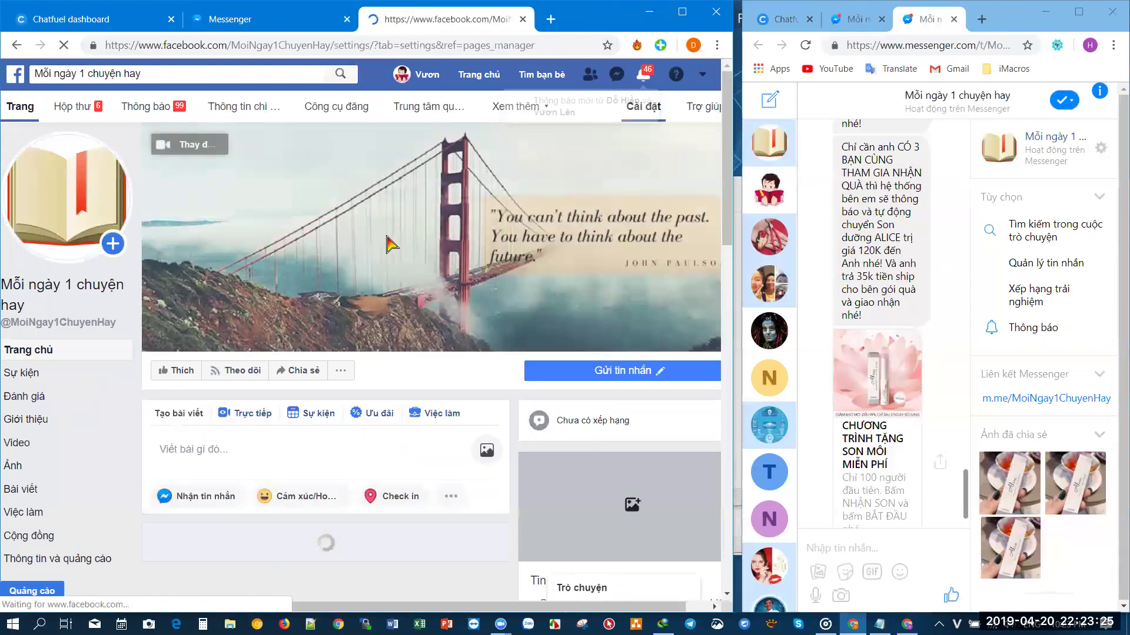
click(83, 327)
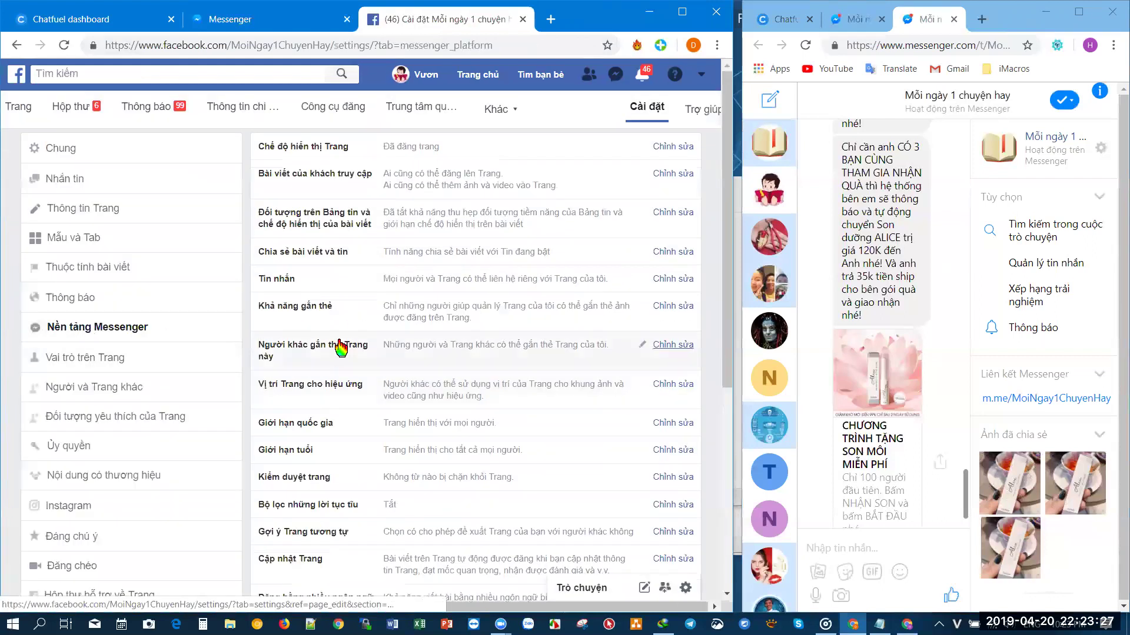
scroll(503, 328, down, 2)
scroll(504, 328, down, 9)
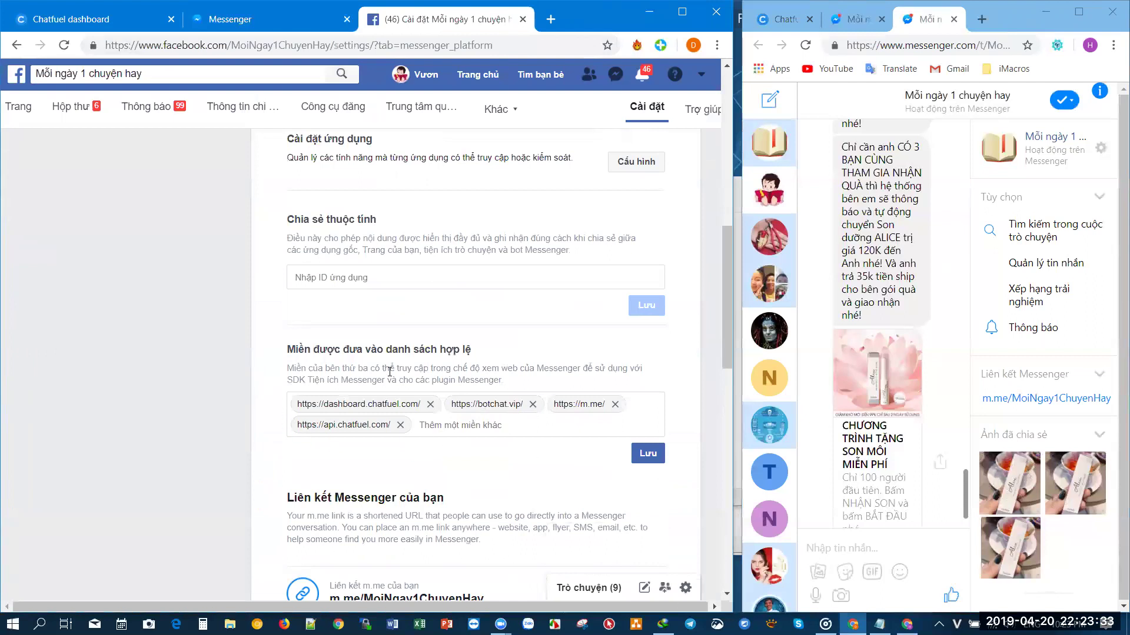
click(523, 19)
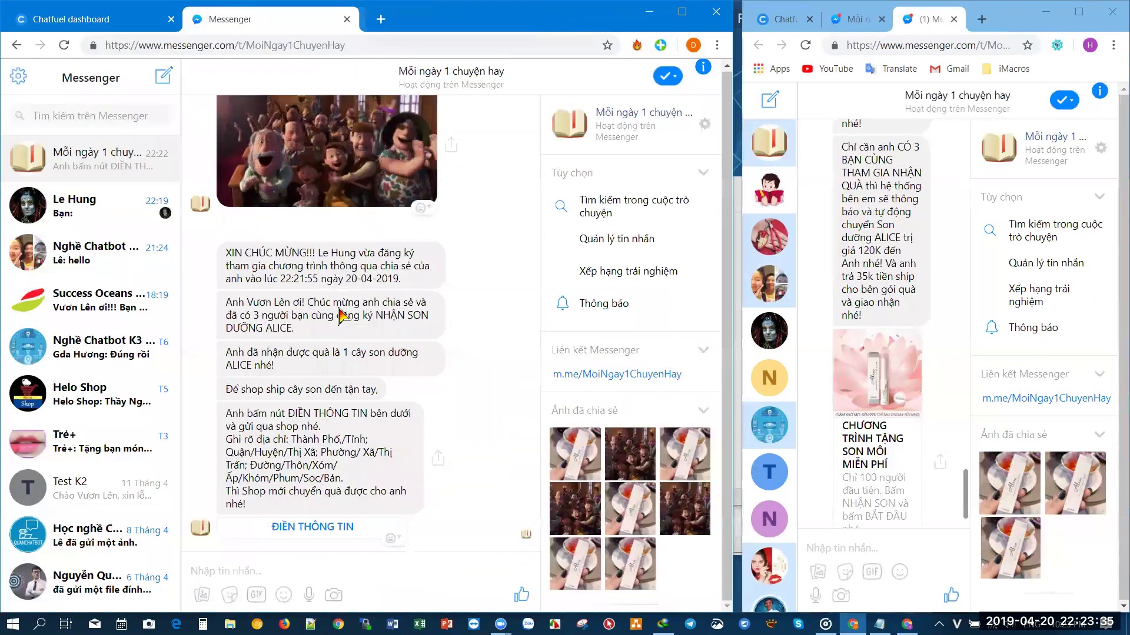
Open the bot's fill-in-details form, close the blank page, and return to Chatfuel.
click(324, 528)
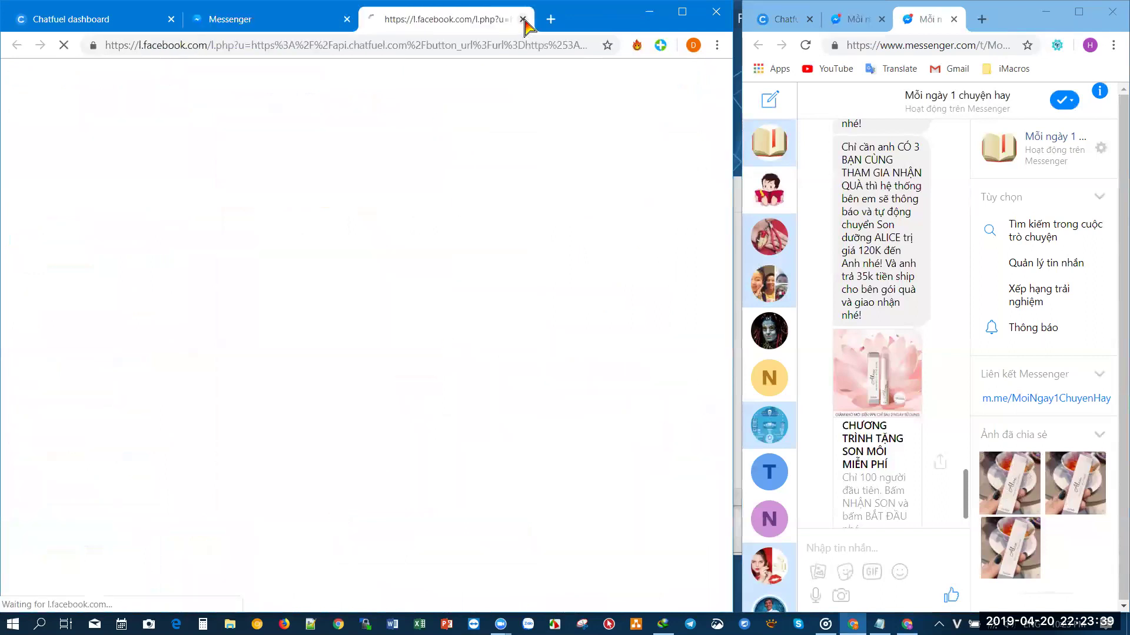
click(522, 18)
click(107, 26)
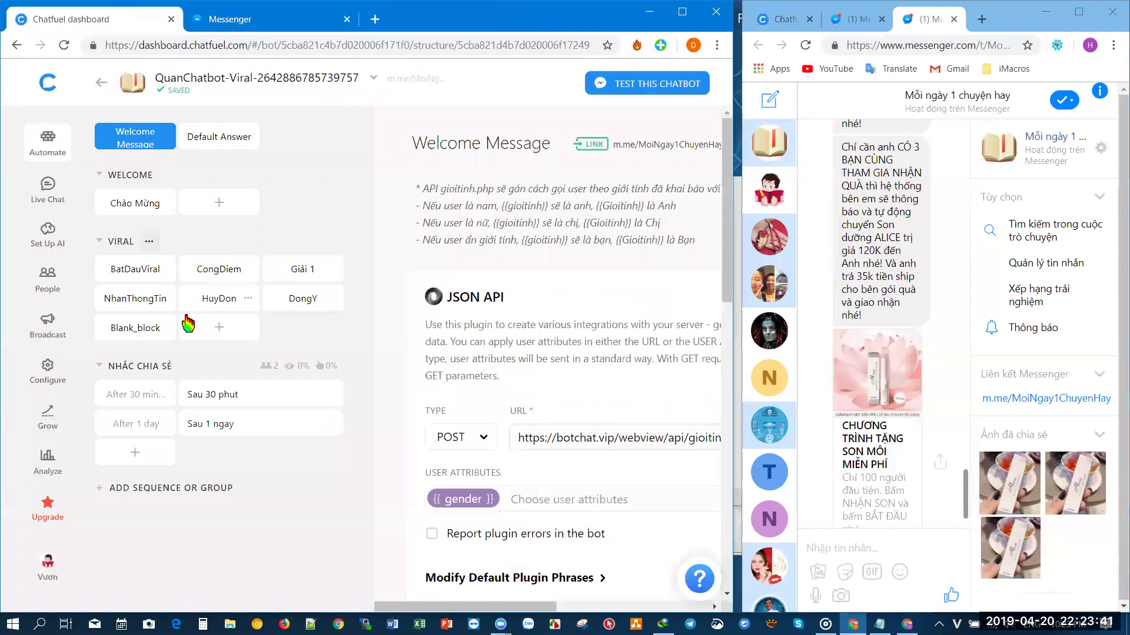
Follow the Giải 1 block's m.me link so the bot resends its congratulation.
click(291, 270)
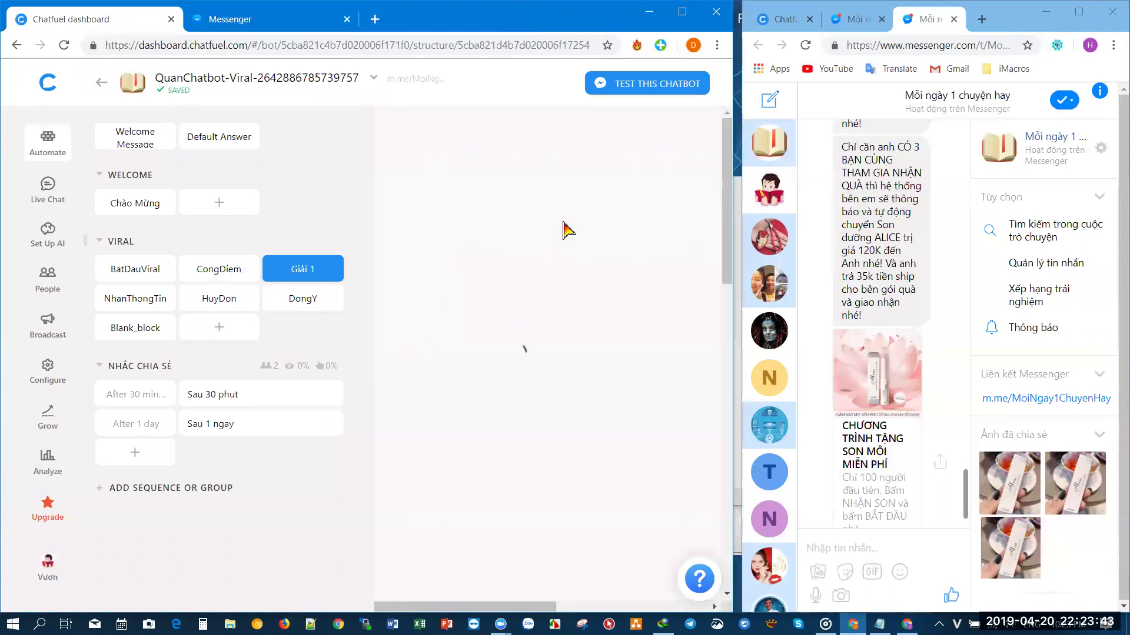
click(608, 144)
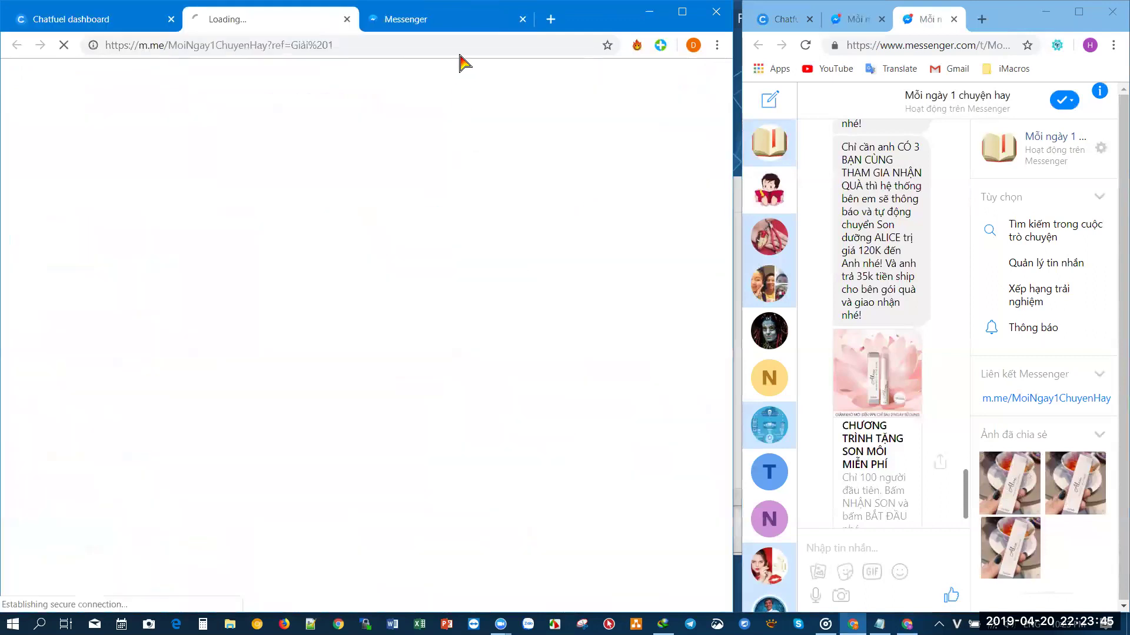
click(522, 19)
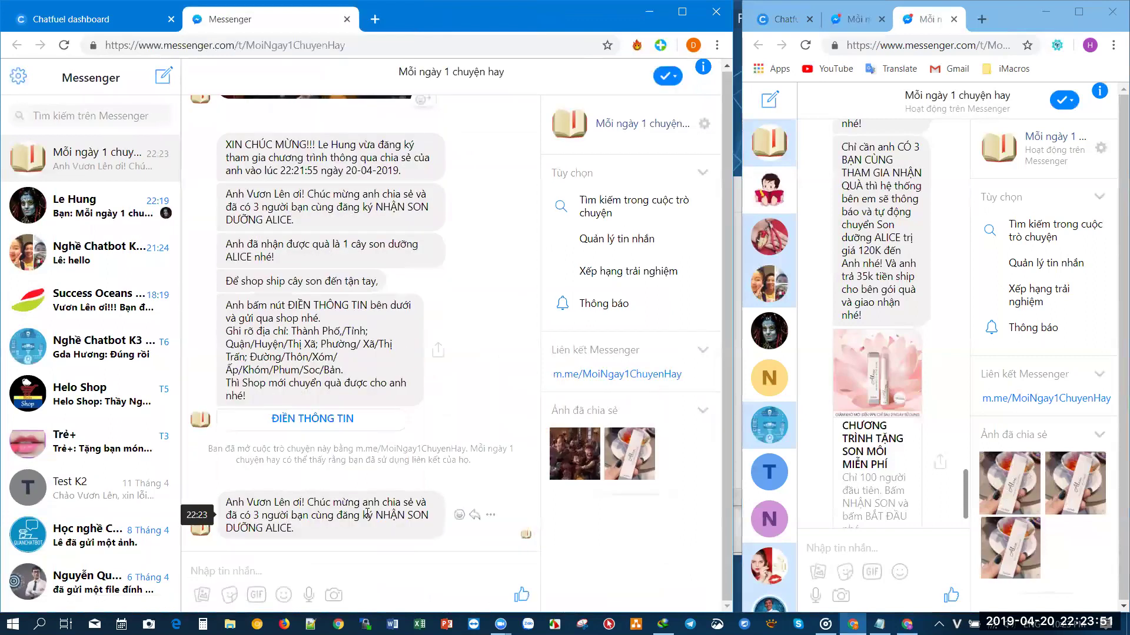
drag(237, 505, 322, 530)
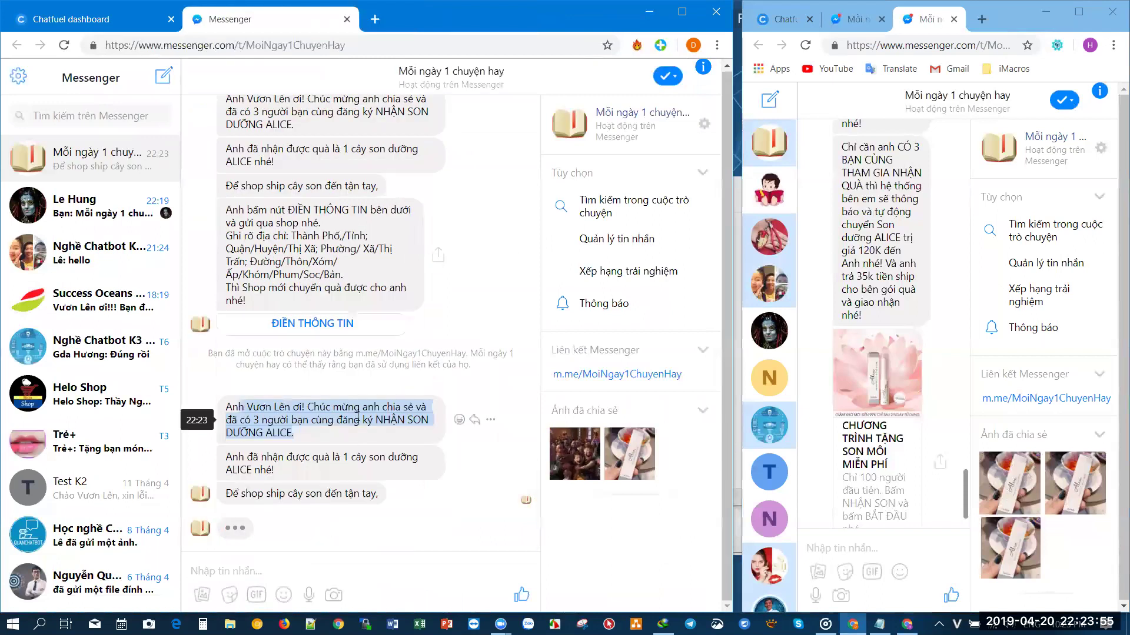
click(336, 450)
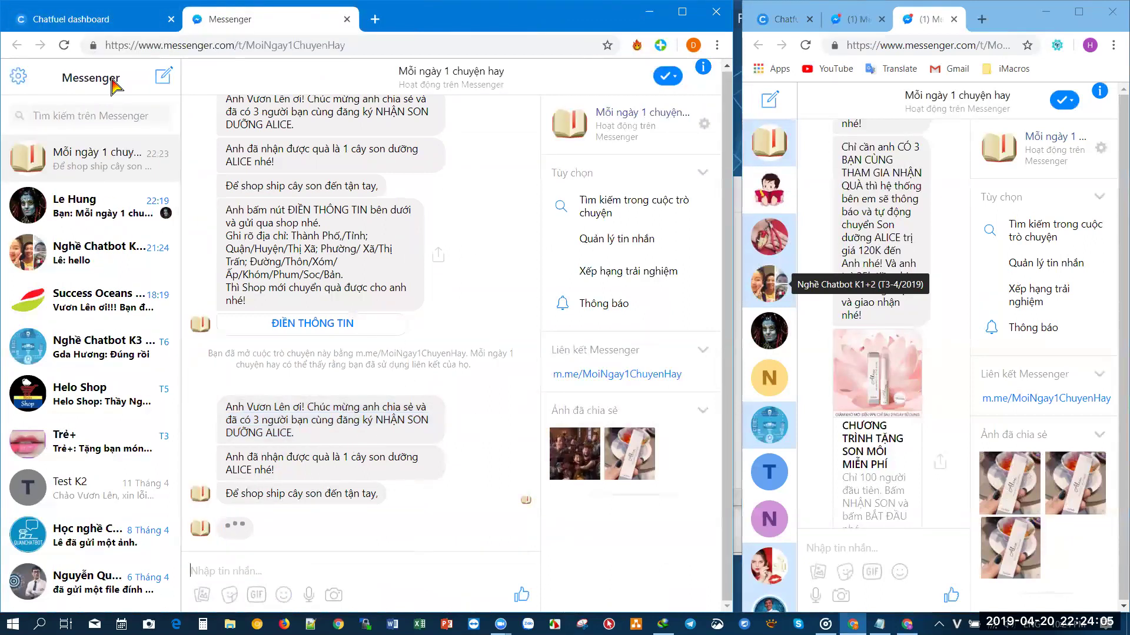
key(ctrl+Tab)
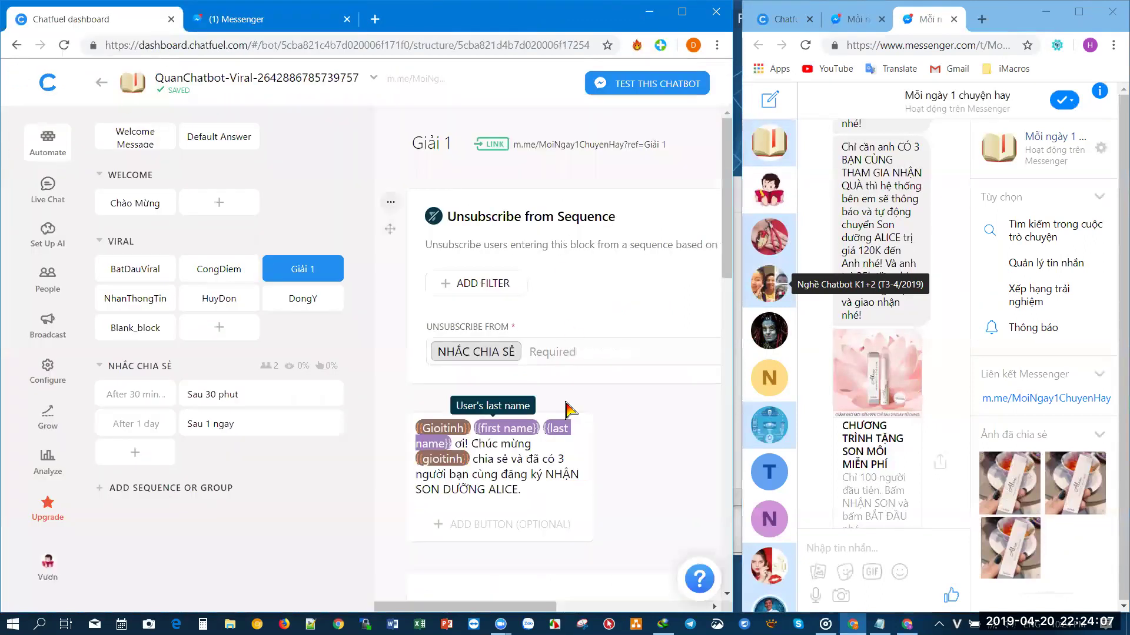
Open the gift form, autofill the saved name and address, and correct the phone number.
click(282, 21)
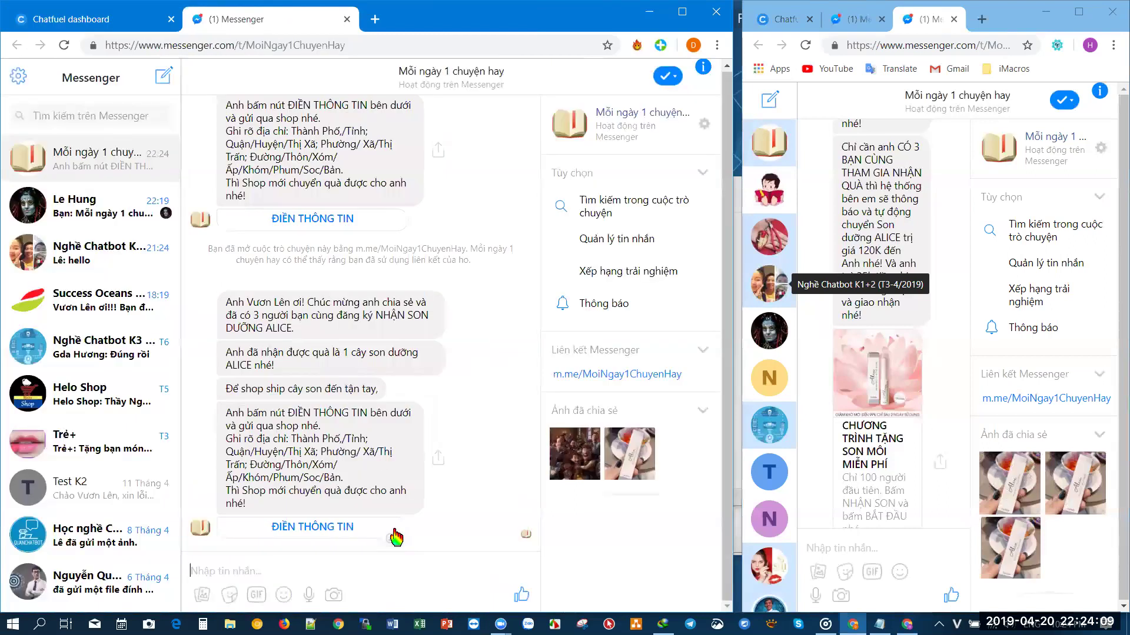
click(321, 528)
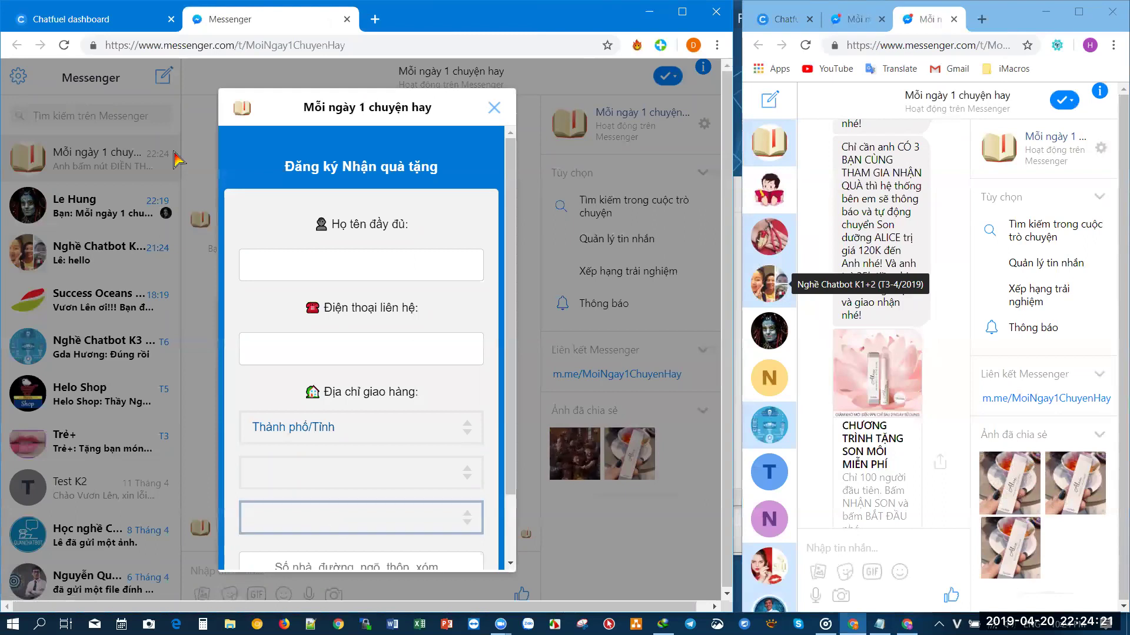
click(356, 271)
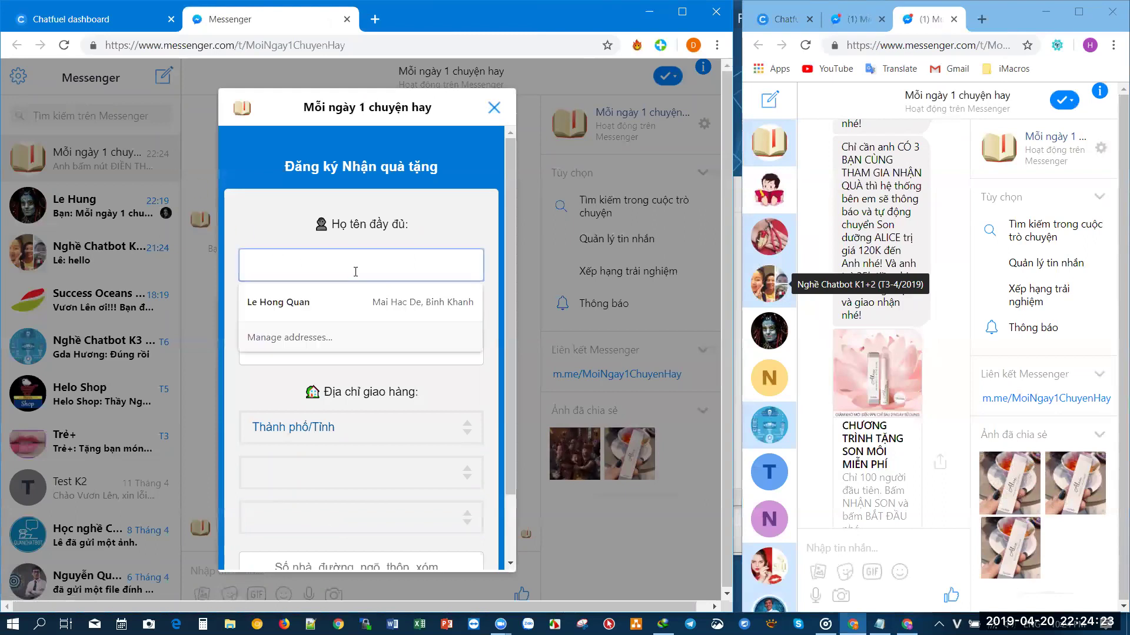
click(348, 288)
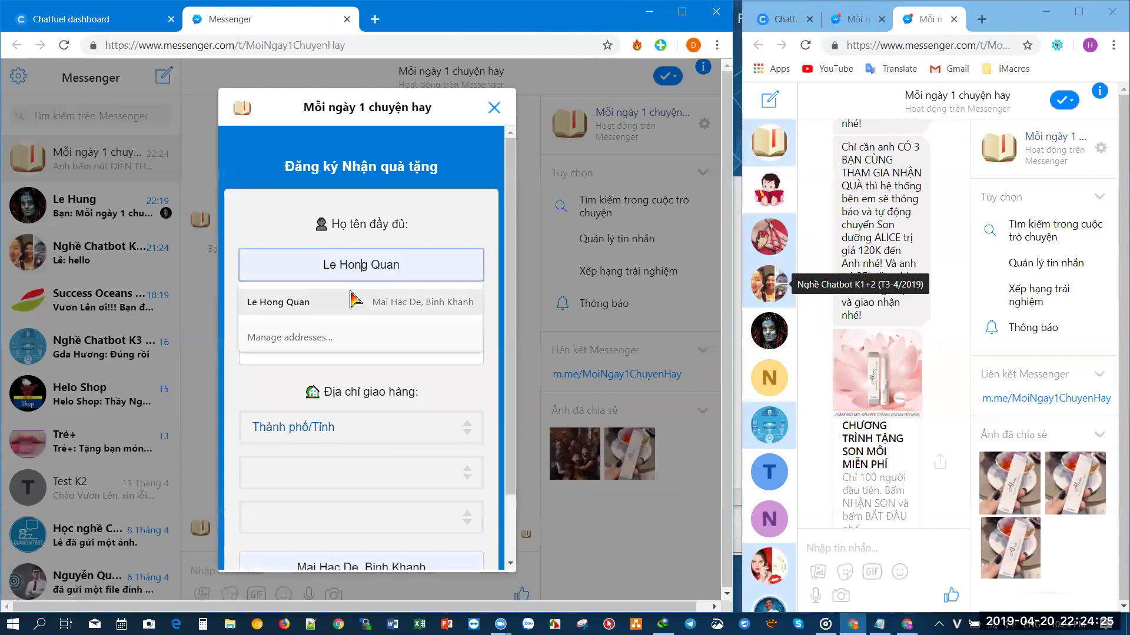
click(371, 348)
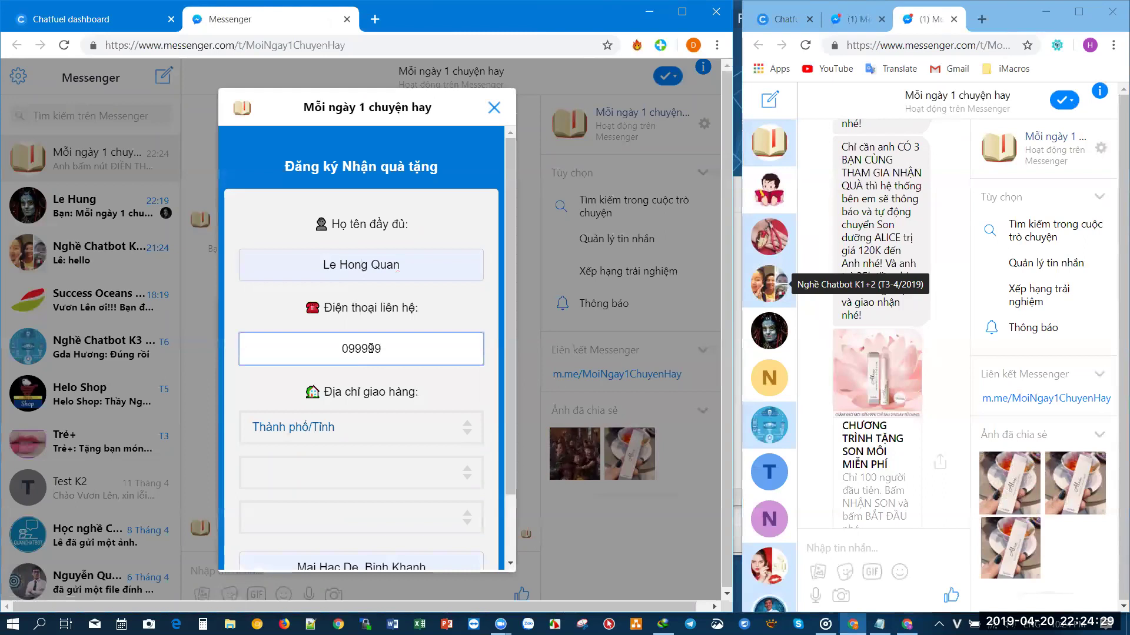
key(BackSpace)
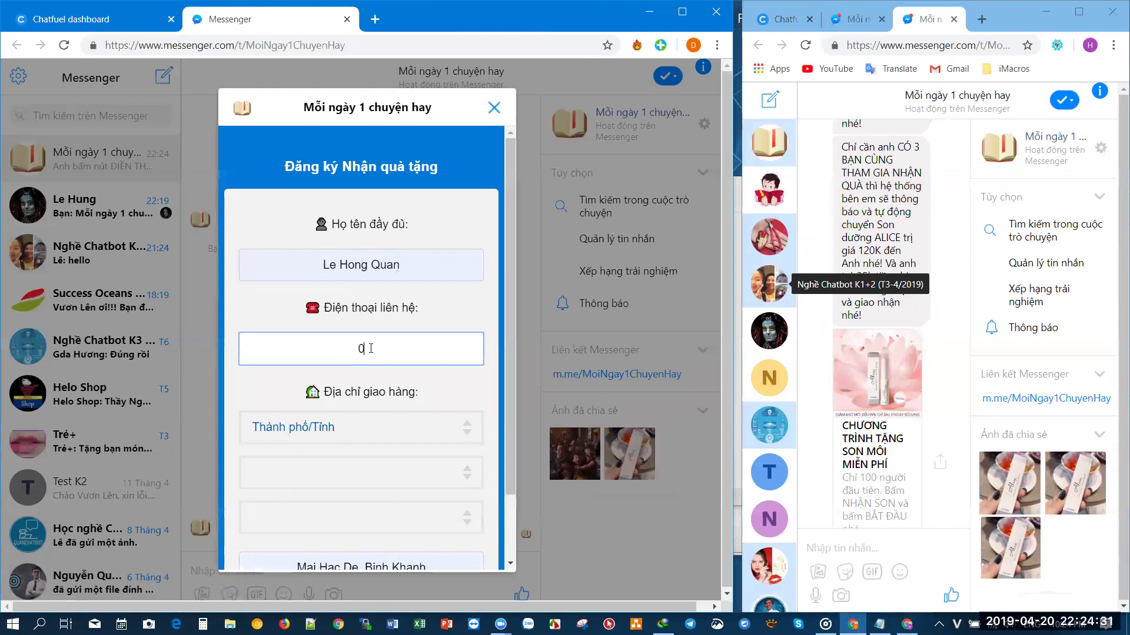
text(999999999)
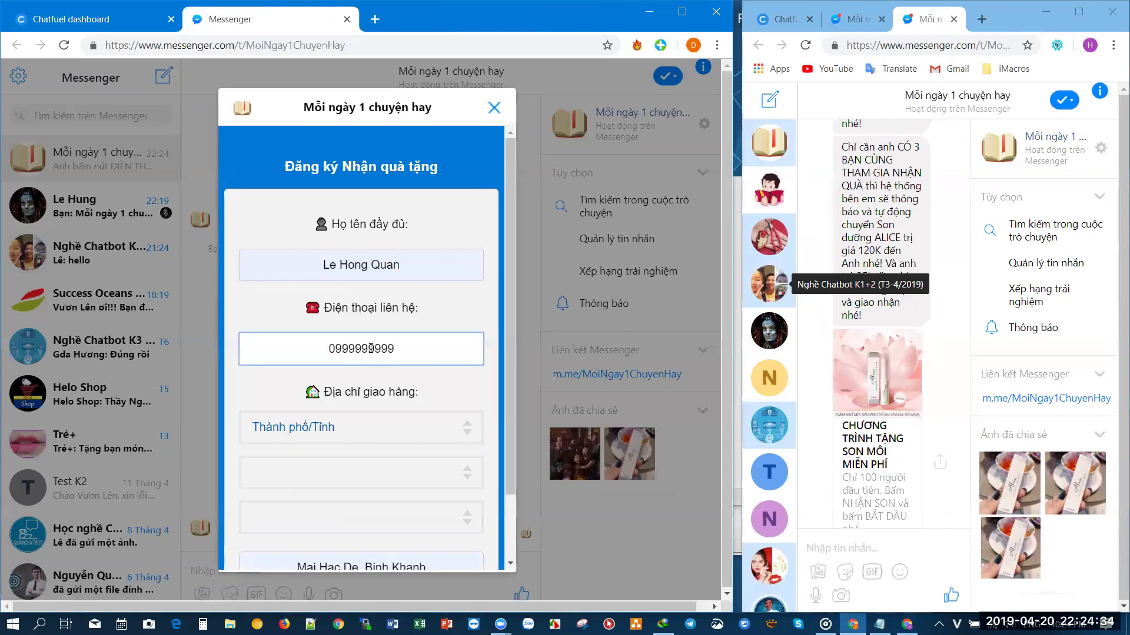
Choose Tỉnh Bắc Giang, Huyện Việt Yên and Xã Vân Hà, then submit with GỬI THÔNG TIN.
click(380, 435)
click(303, 241)
click(380, 470)
click(377, 403)
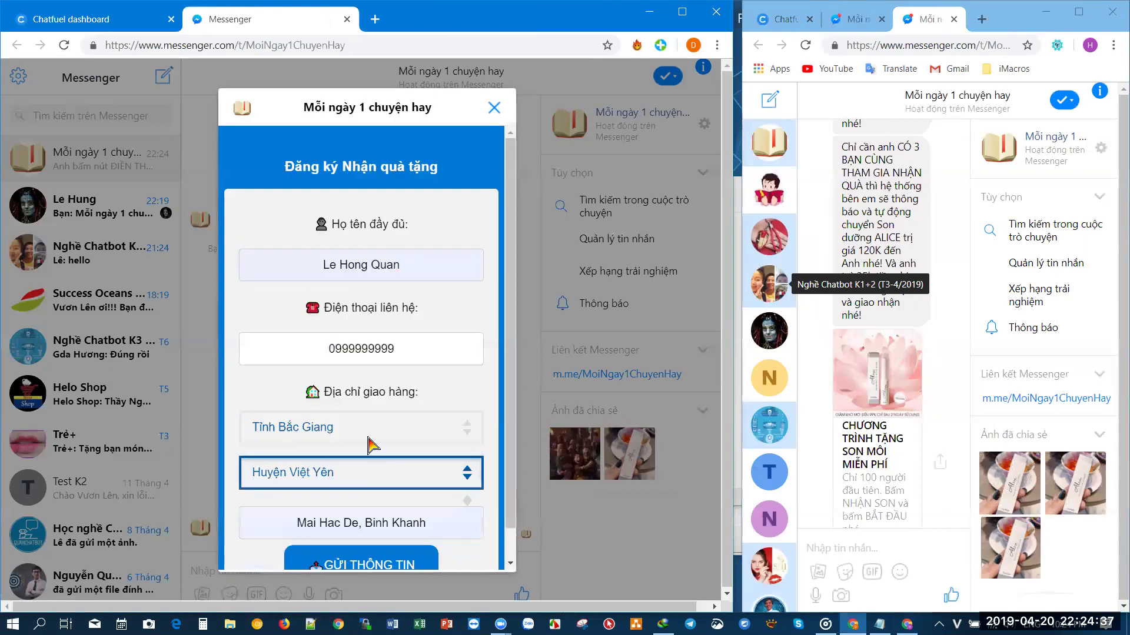
click(378, 504)
click(382, 468)
scroll(383, 468, down, 2)
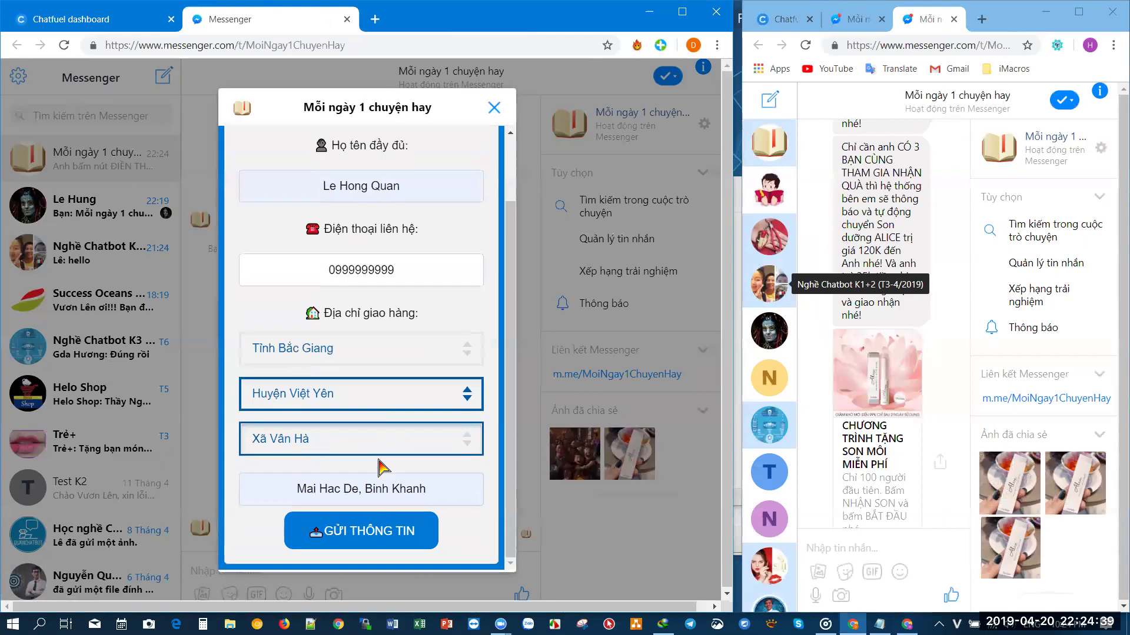
click(381, 552)
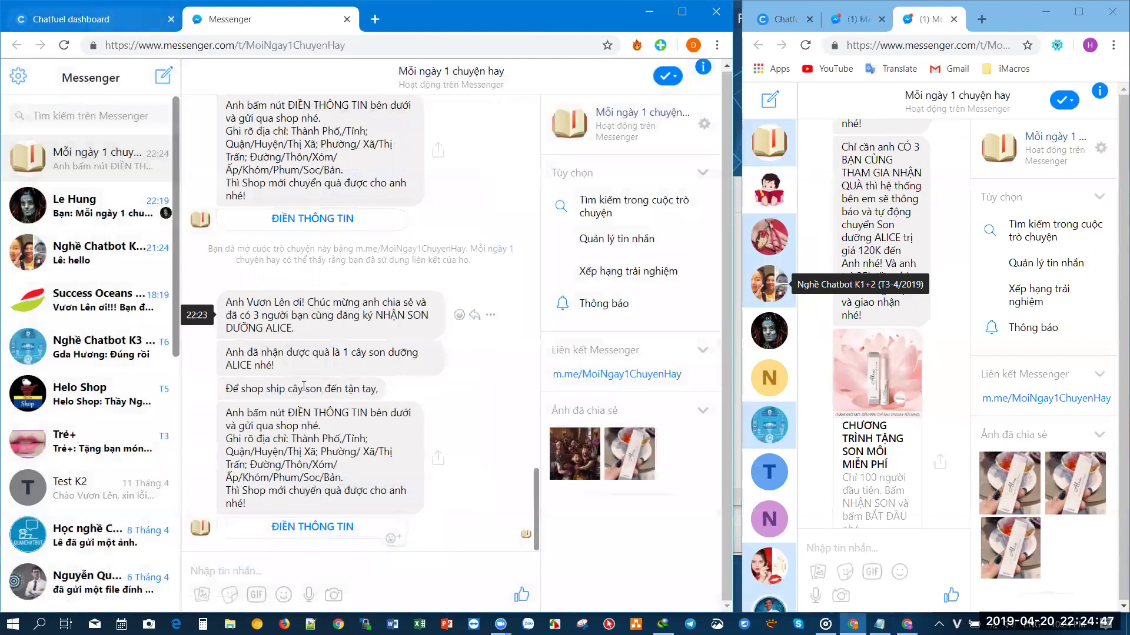
Filter Live Chat to Bot Only and open the tester's conversation.
click(119, 24)
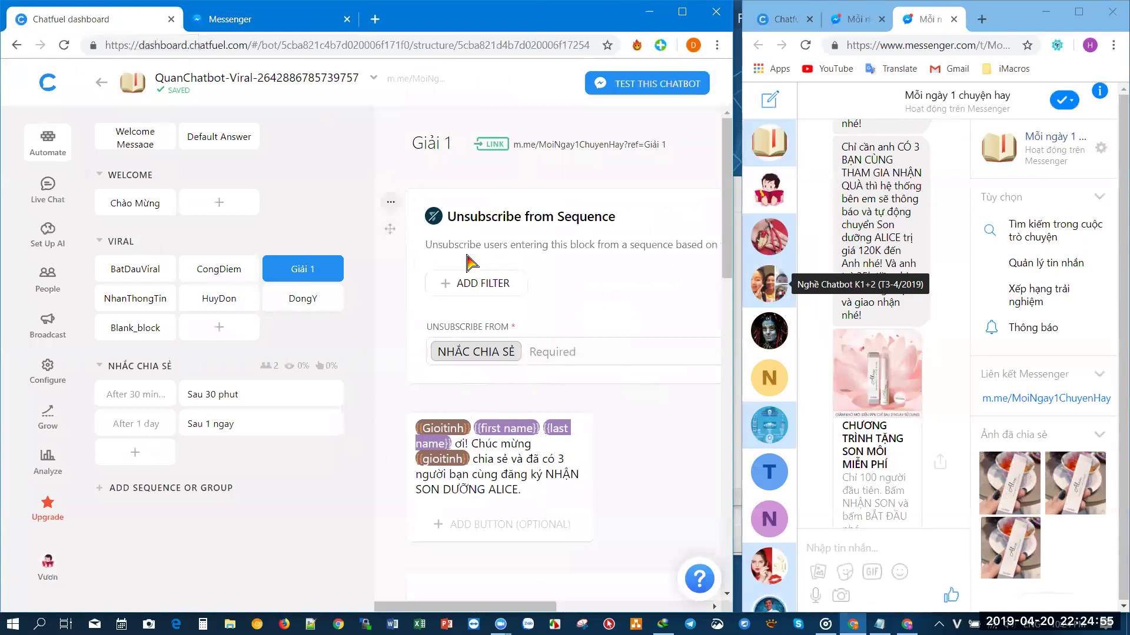
click(51, 207)
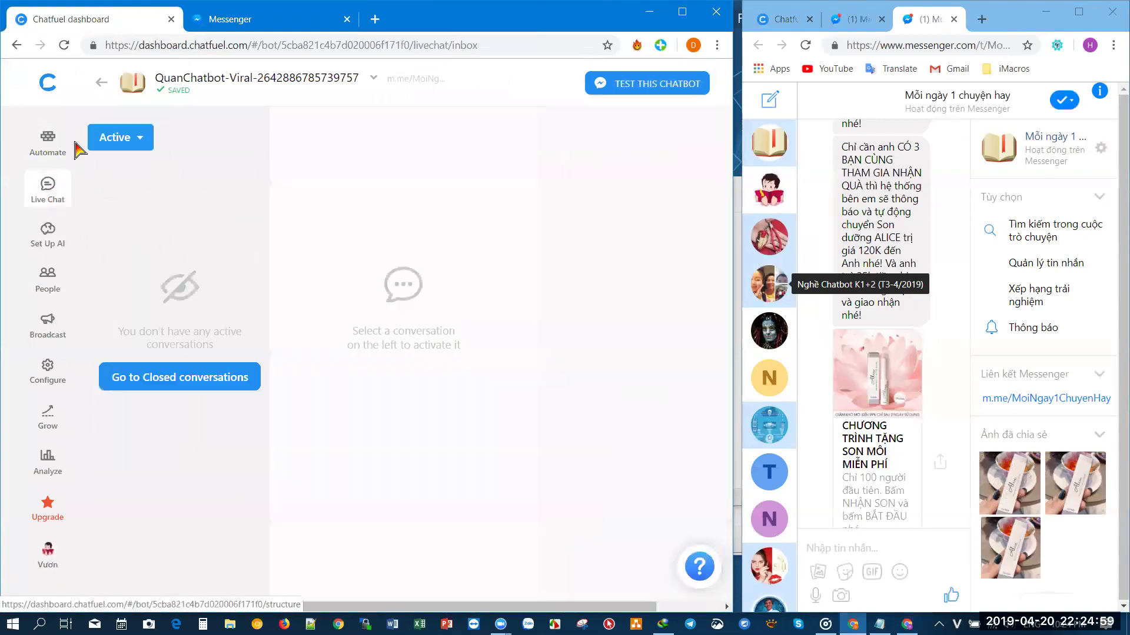
click(123, 150)
click(122, 213)
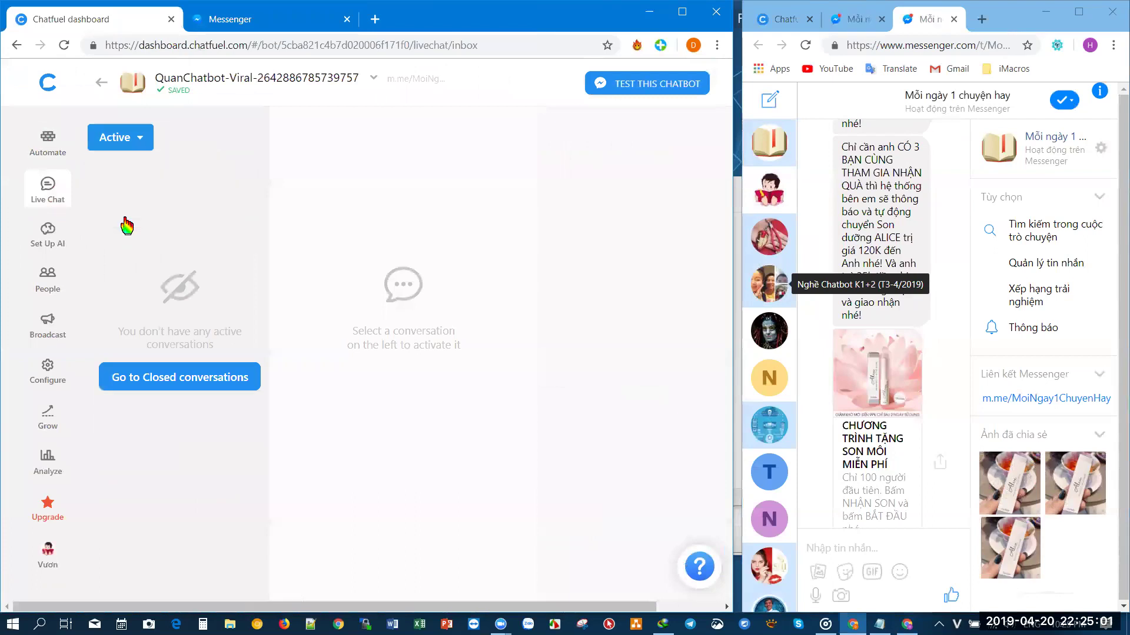
click(165, 192)
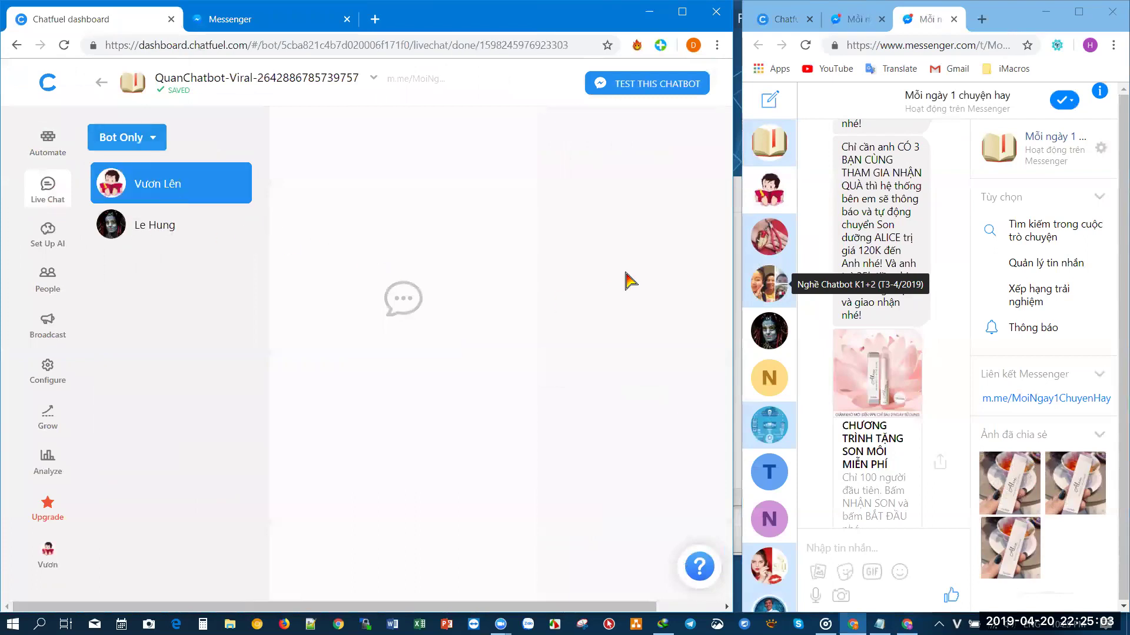
Resize the two dashboard windows and show the bot's Automate block list on the right.
click(776, 19)
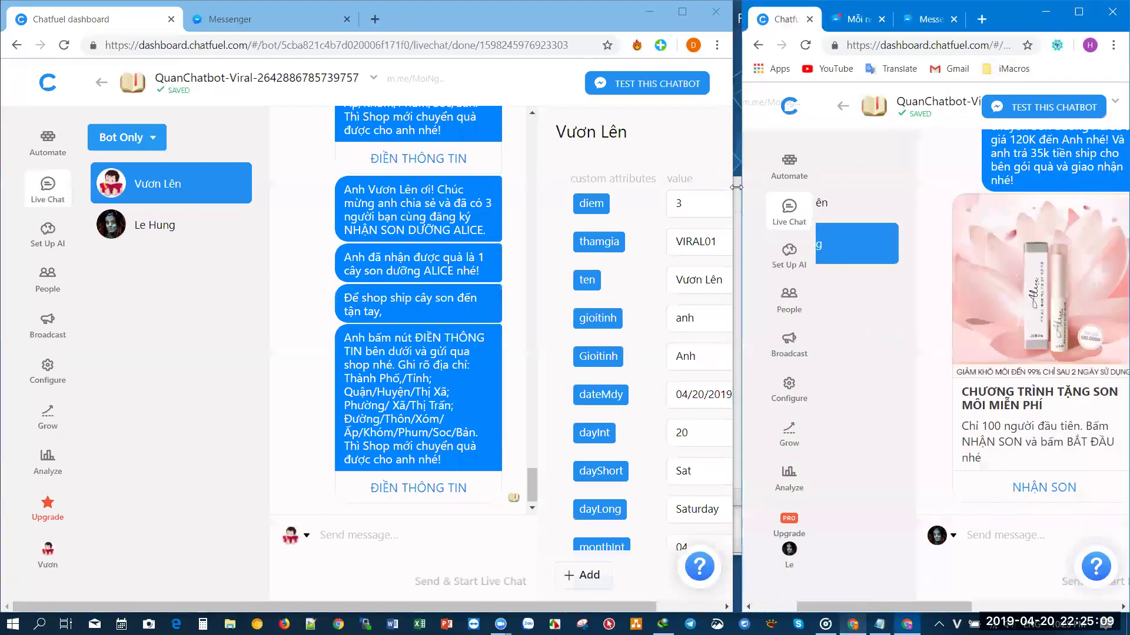
drag(573, 216, 571, 217)
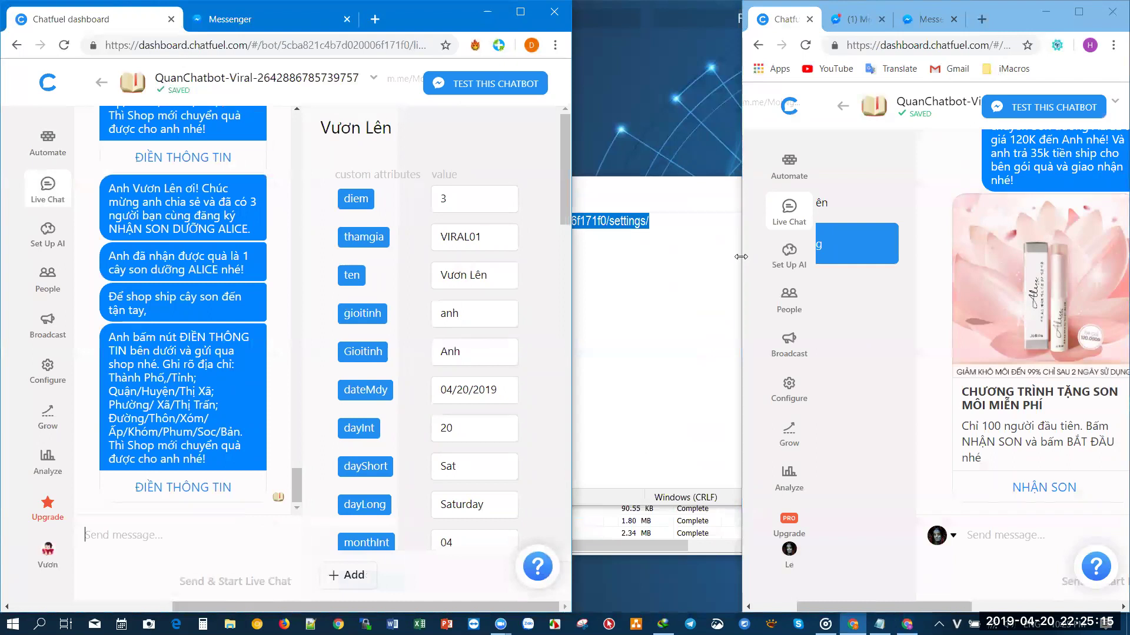
drag(602, 261, 603, 261)
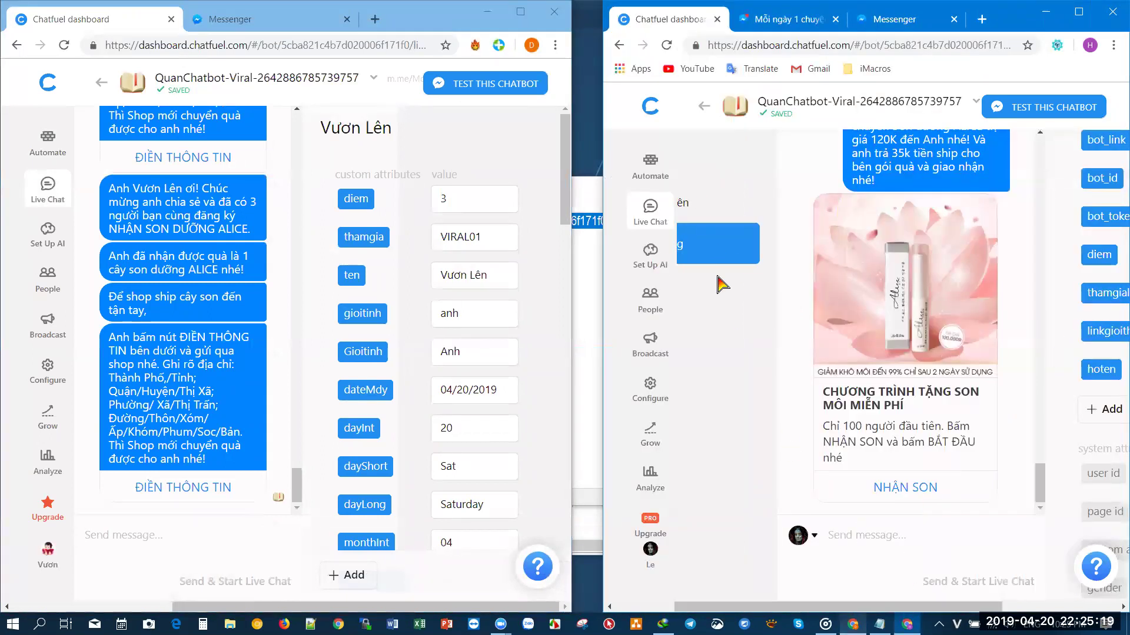
click(644, 175)
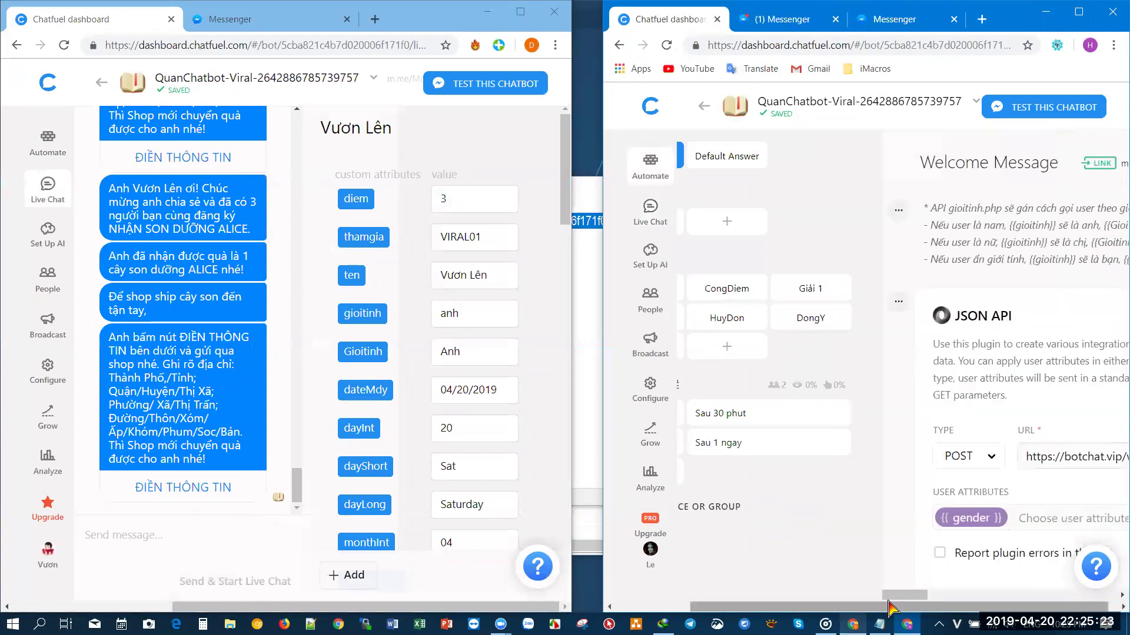
drag(890, 606, 987, 597)
scroll(1039, 271, down, 10)
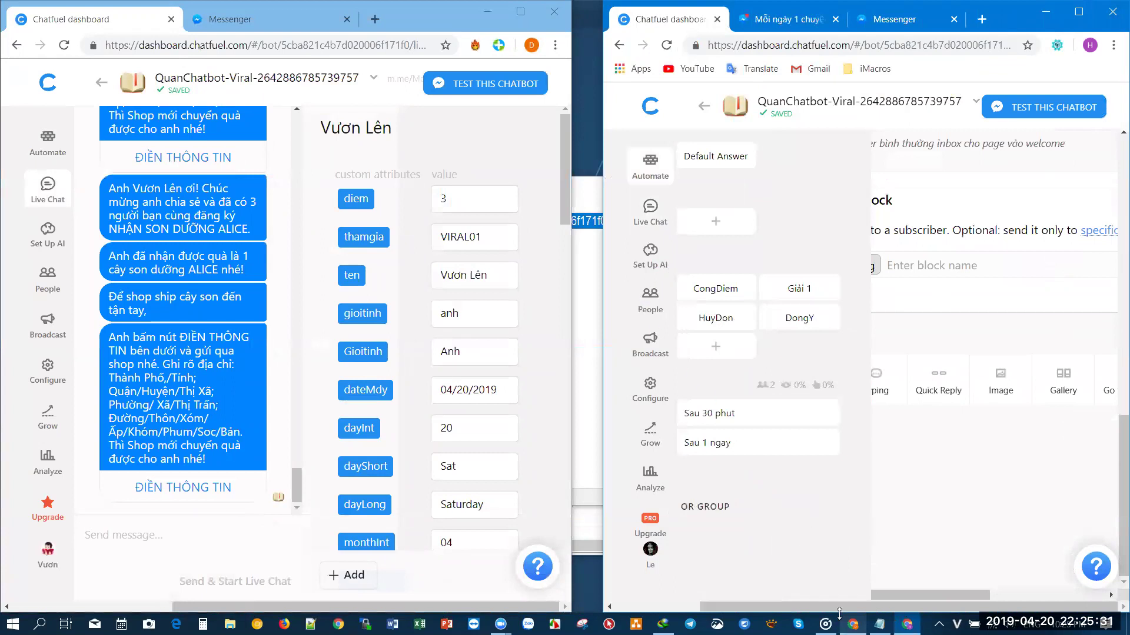
drag(843, 607, 756, 606)
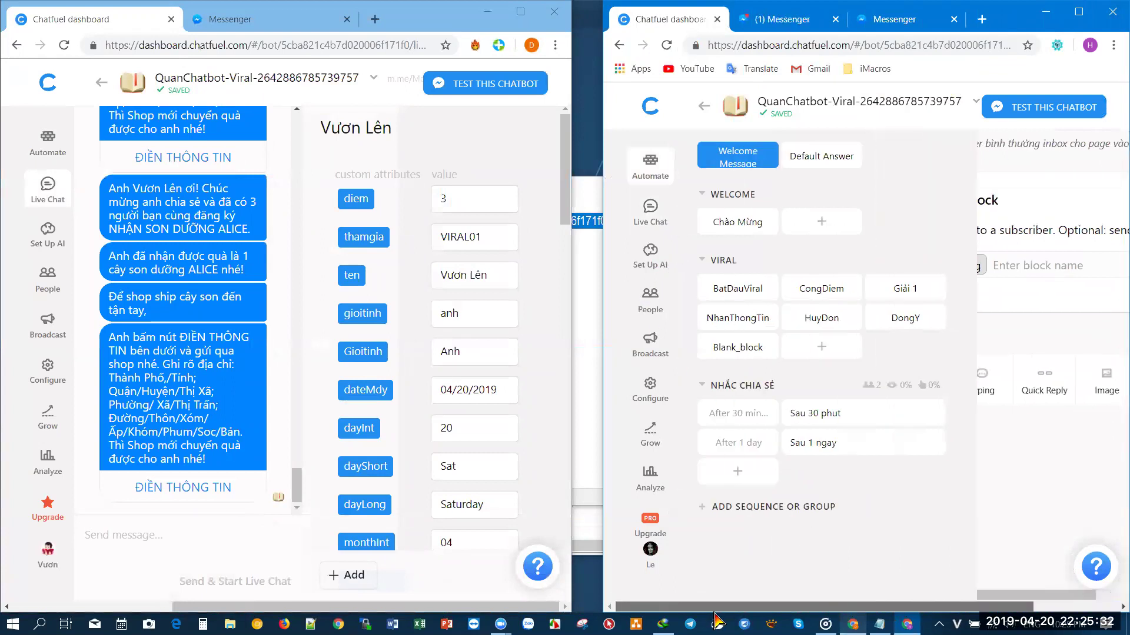
Open the BatDauViral block and select the bot ID value in its JSON API card.
click(746, 291)
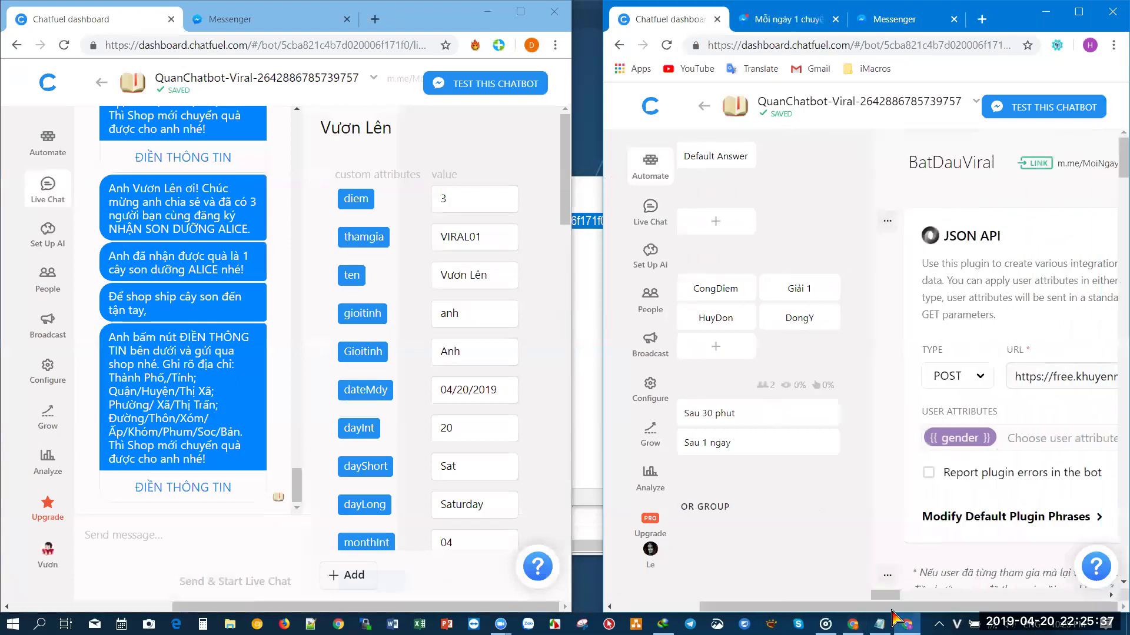
scroll(988, 520, right, 3)
scroll(988, 521, down, 10)
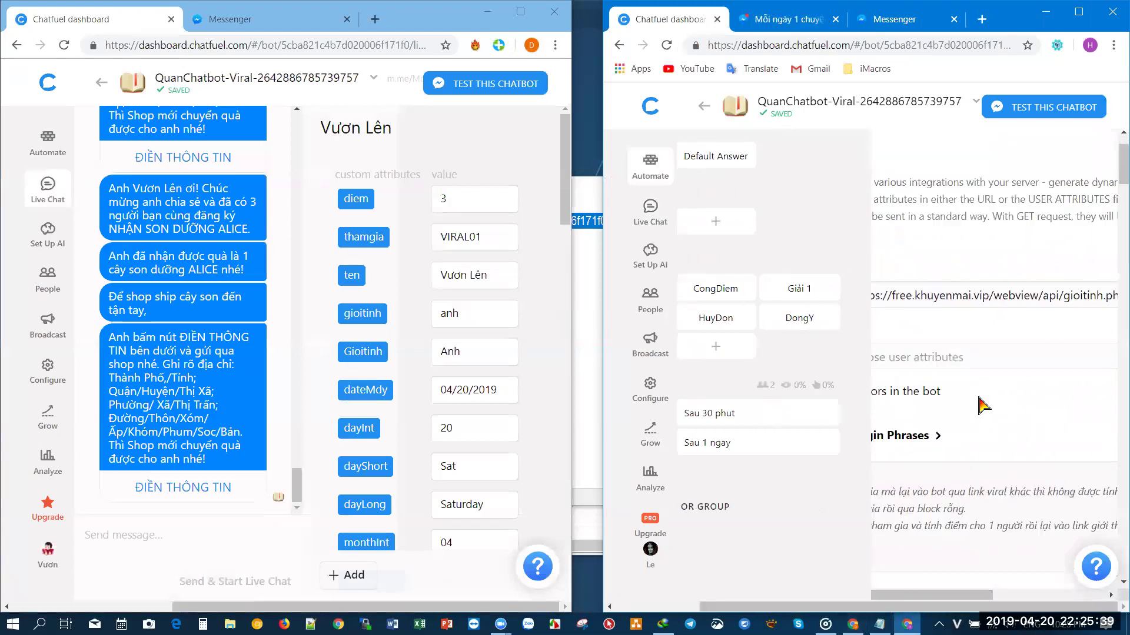
scroll(984, 406, down, 10)
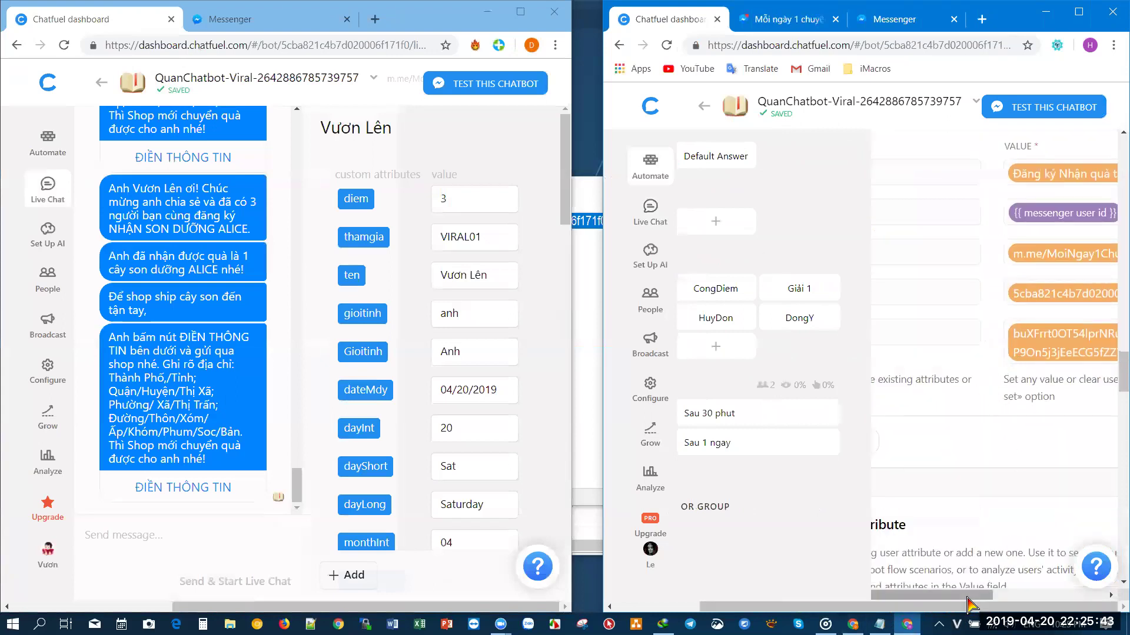
scroll(1080, 301, right, 2)
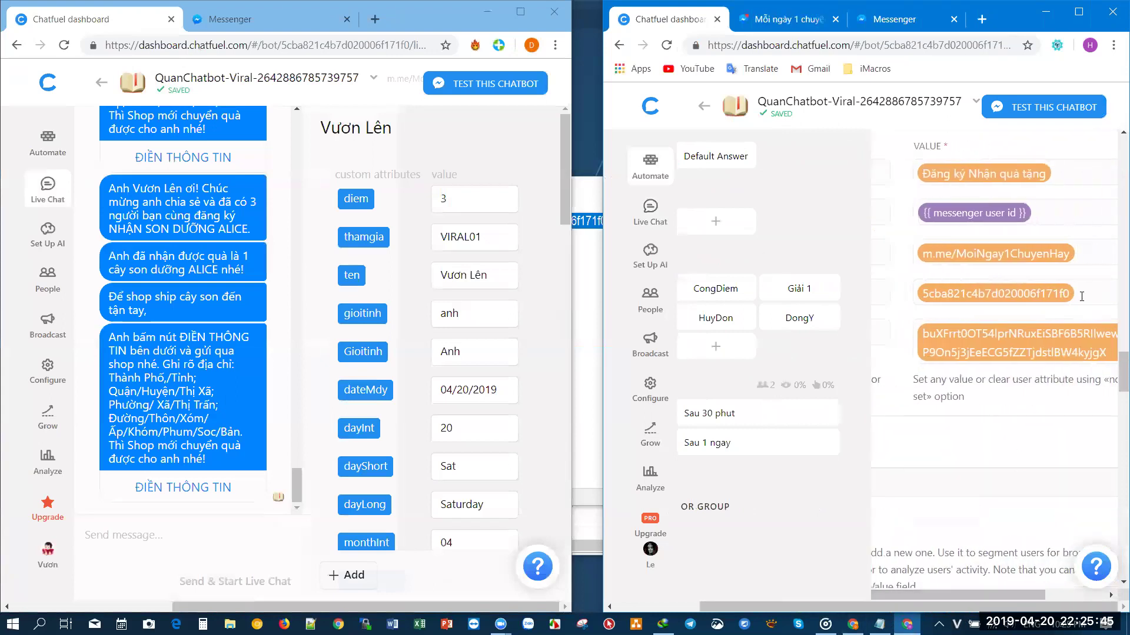
drag(1080, 301, 899, 335)
key(ctrl+c)
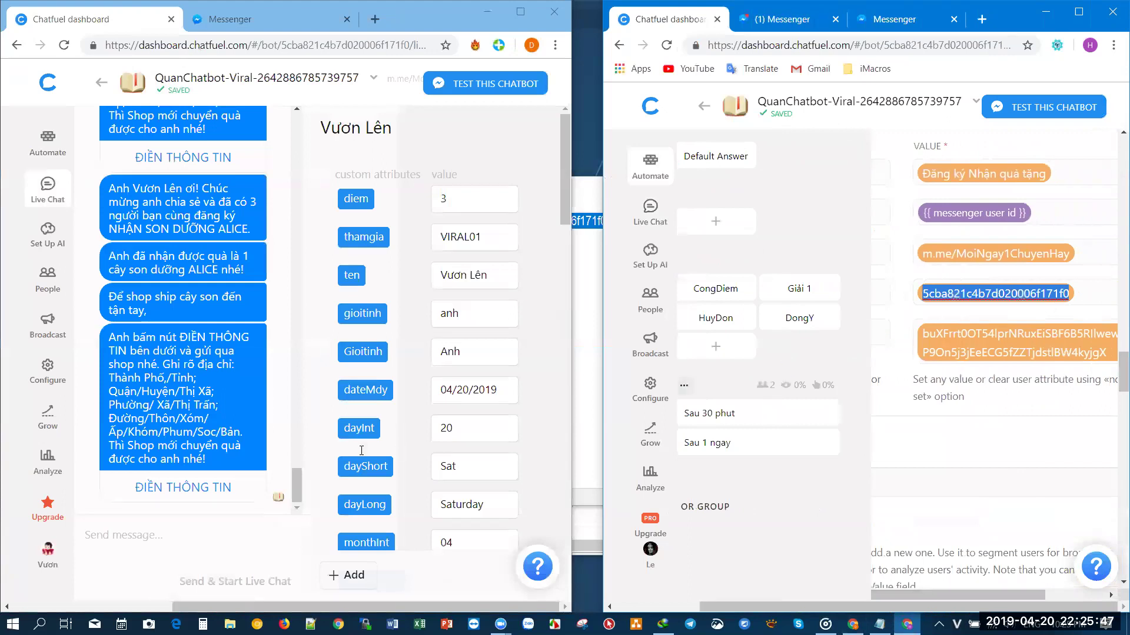
scroll(450, 275, down, 4)
scroll(449, 274, down, 8)
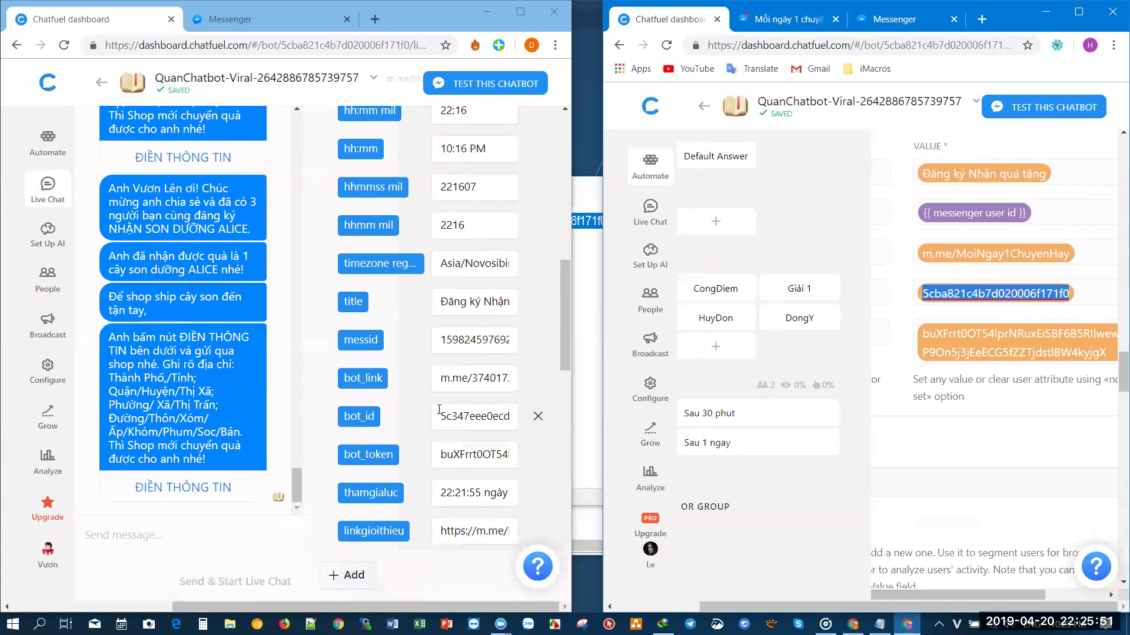
Replace the tester's bot_id attribute with the copied bot ID.
double_click(461, 414)
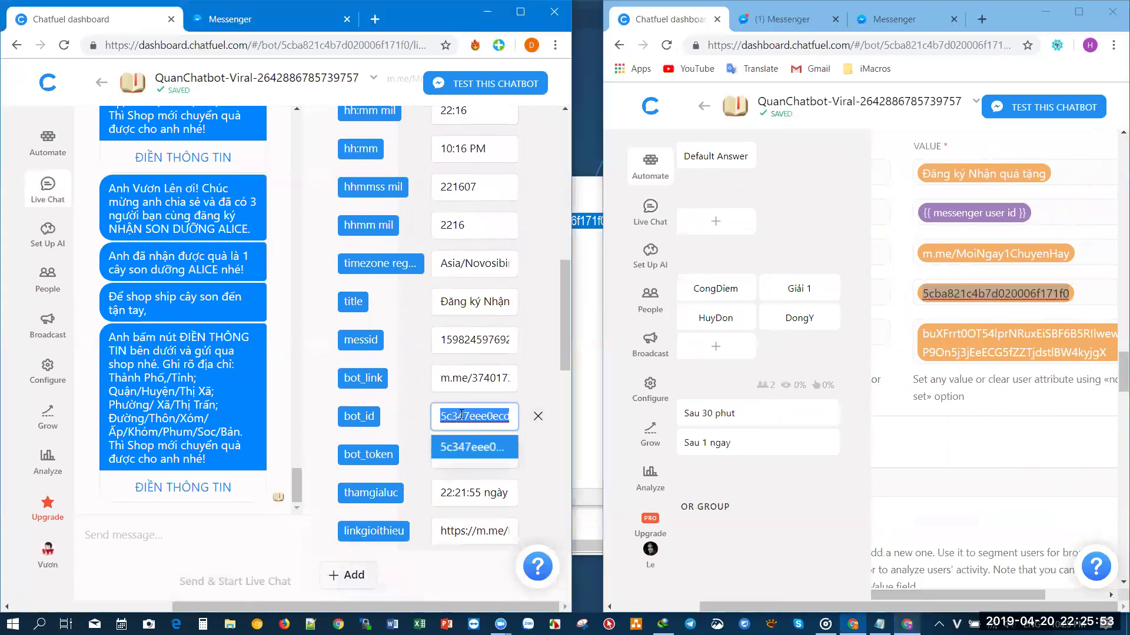
key(ctrl+v)
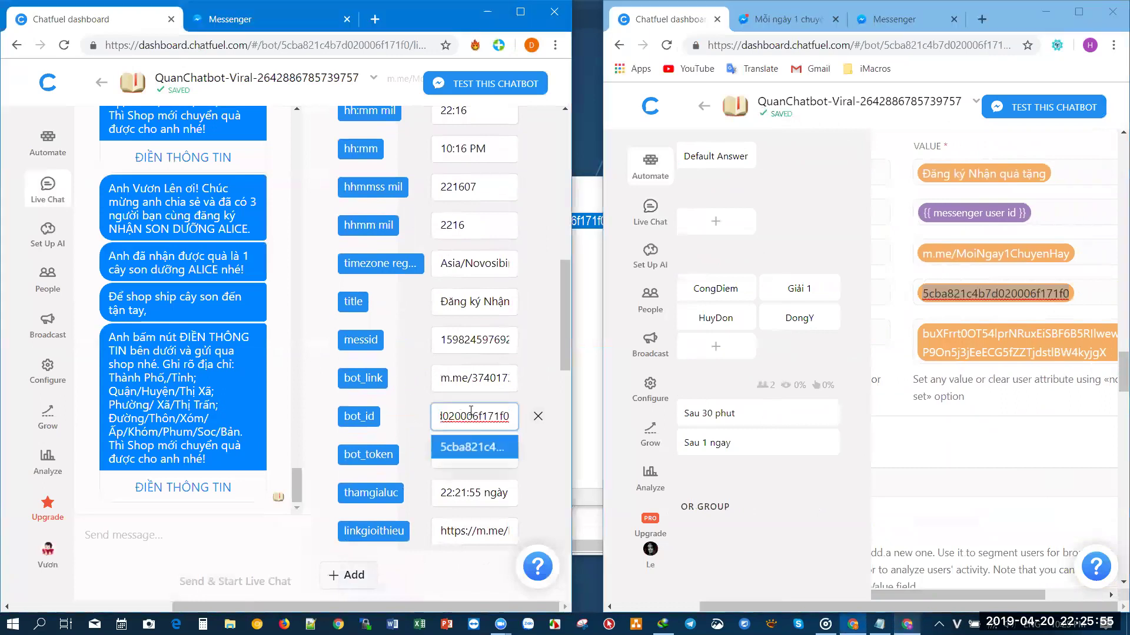
key(Return)
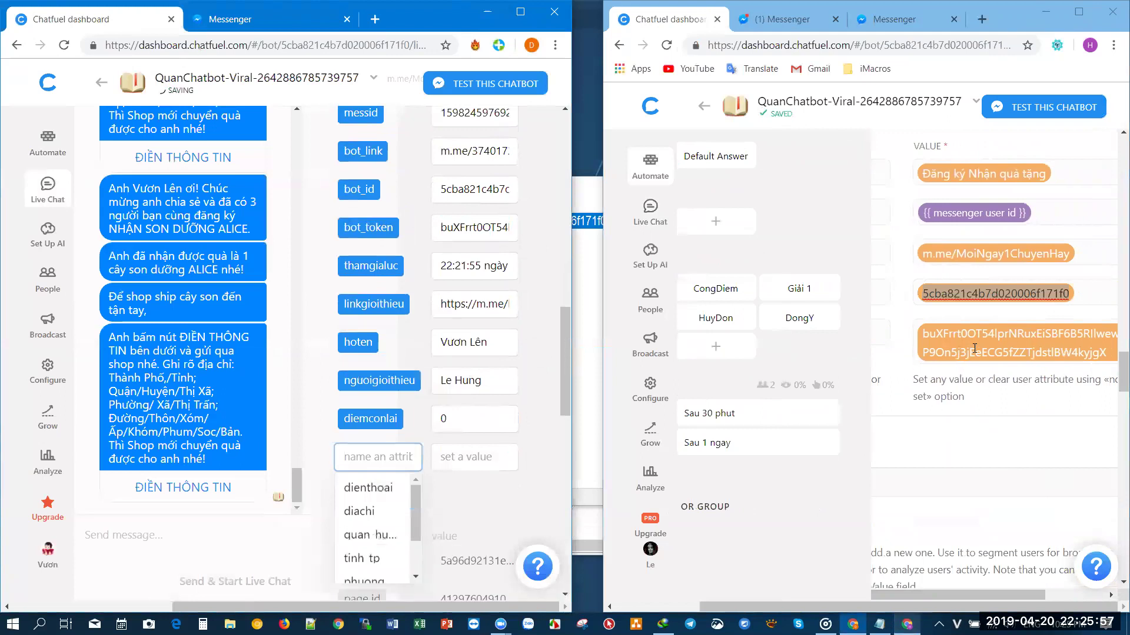
Copy the bot token from the JSON API card into bot_token and discard the empty row.
double_click(1000, 349)
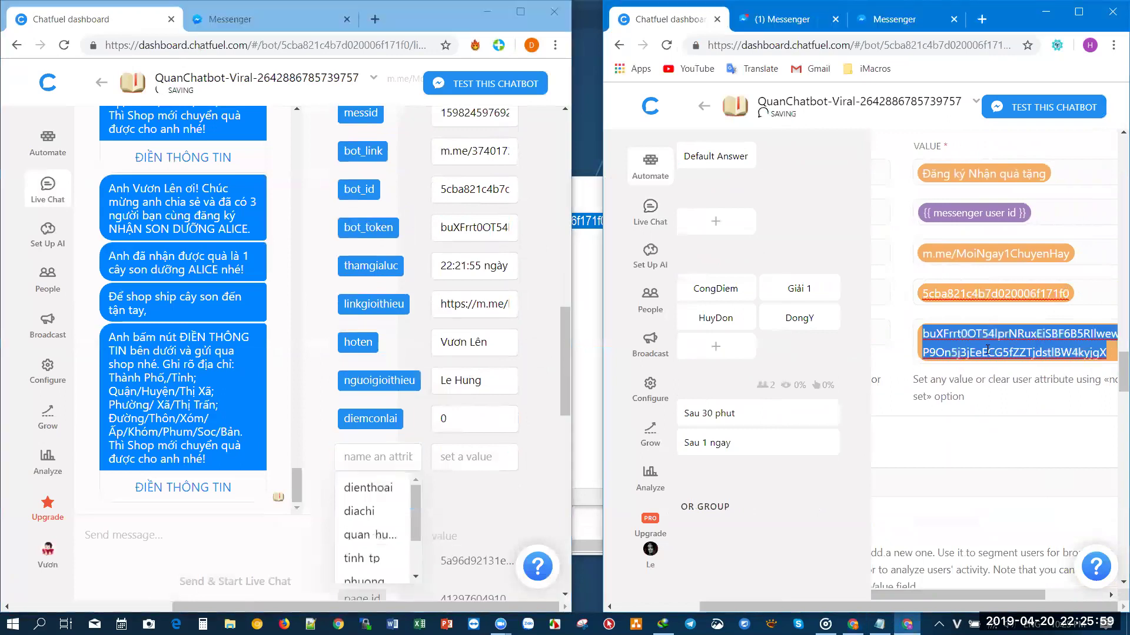
click(459, 233)
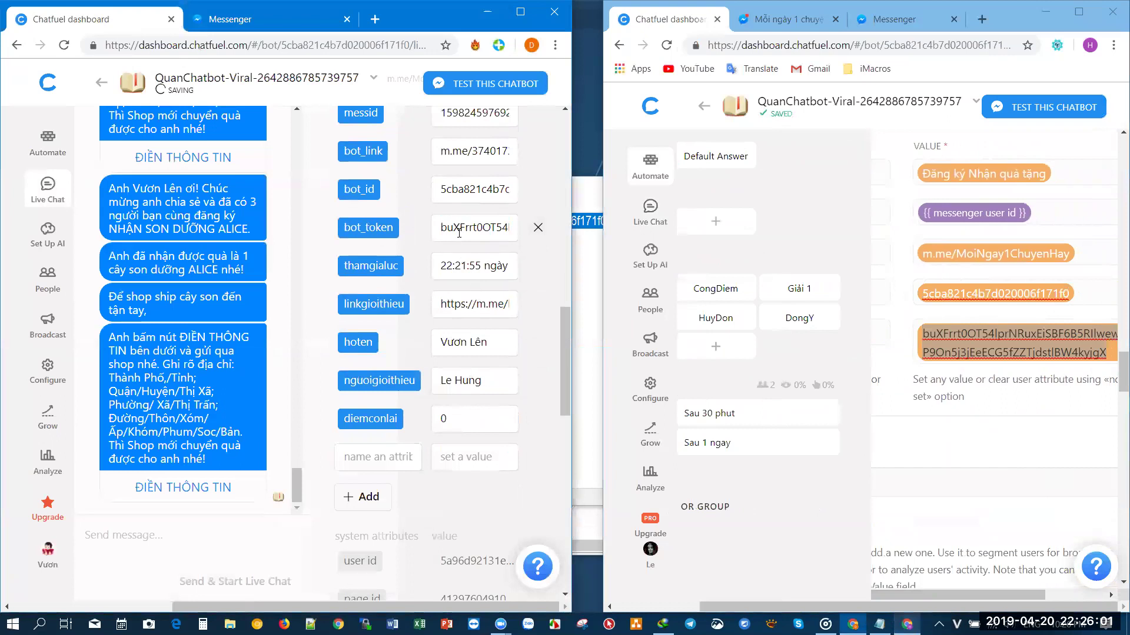
click(460, 232)
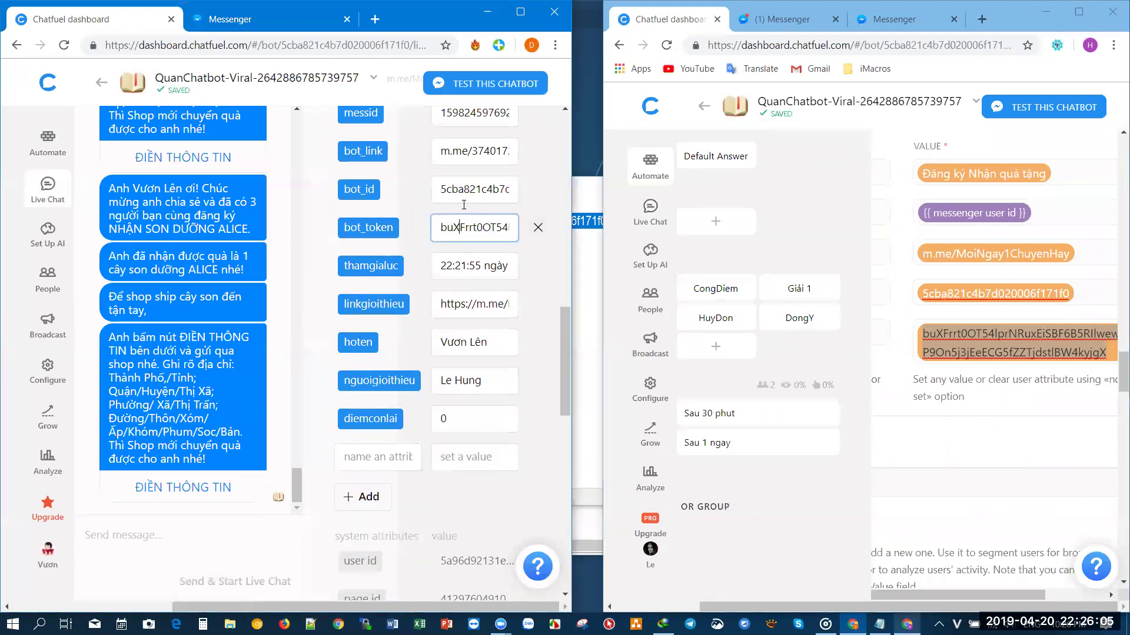
click(442, 228)
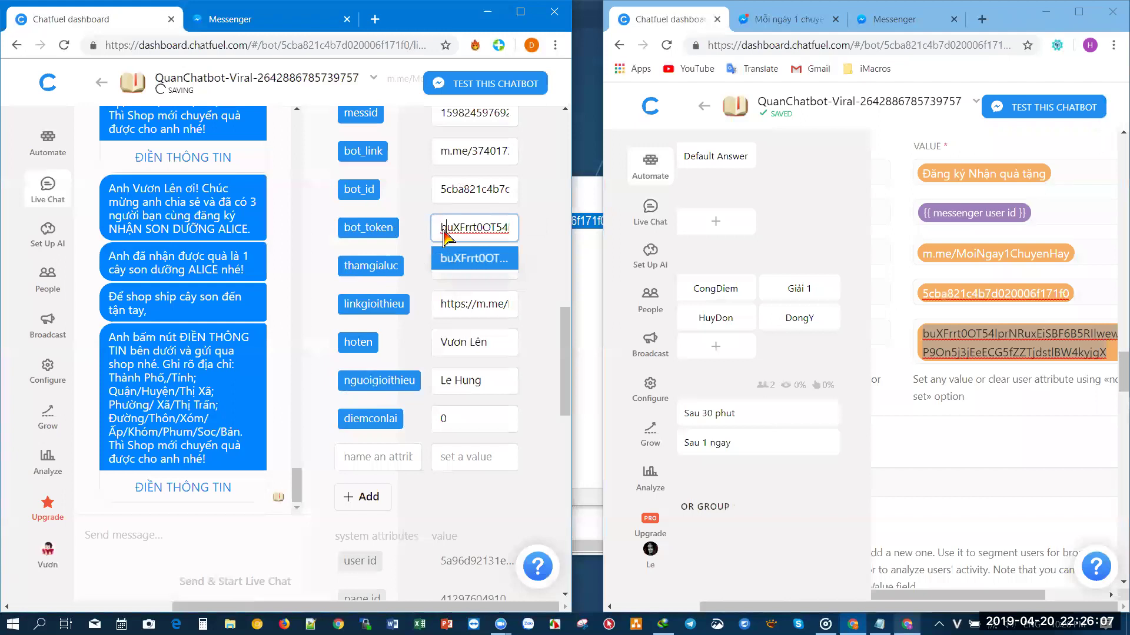
double_click(471, 226)
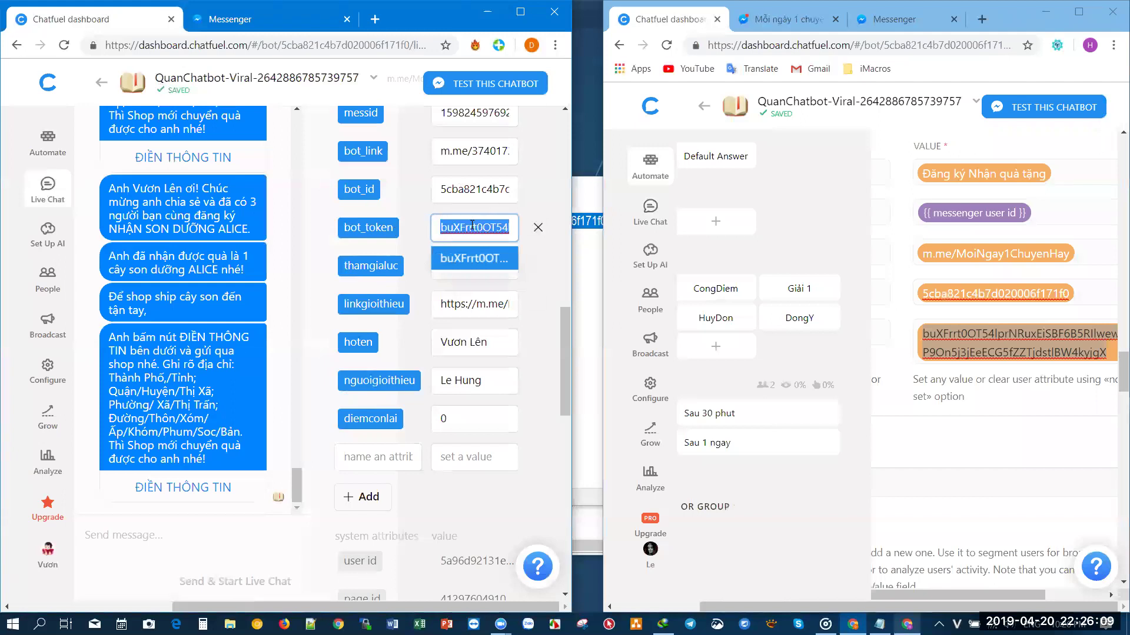
key(BackSpace)
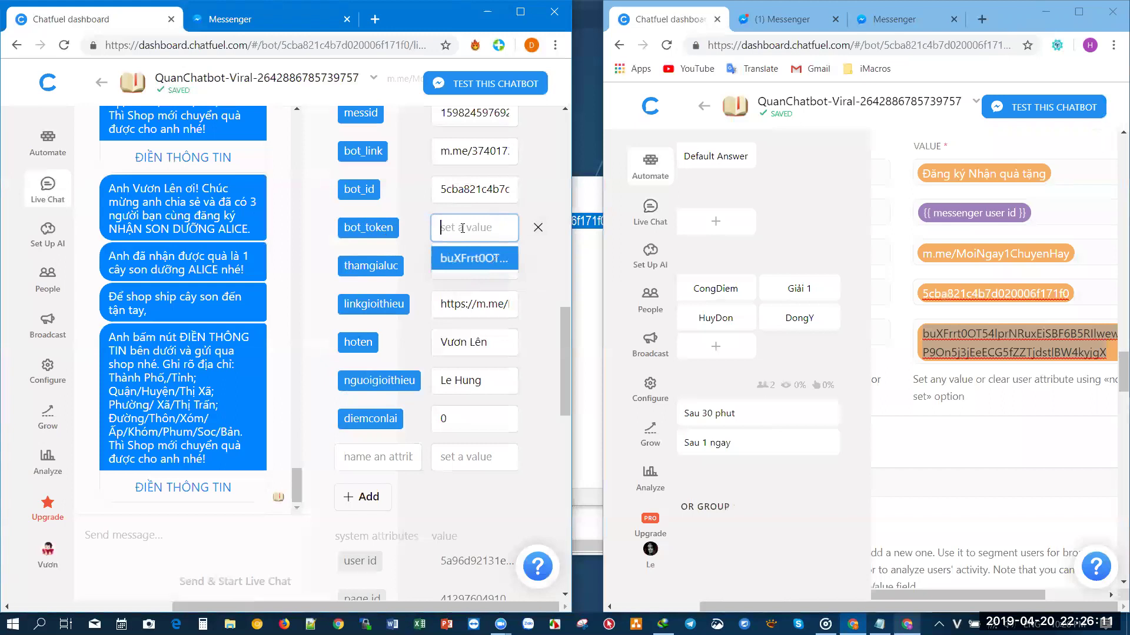
key(ctrl+v)
key(Return)
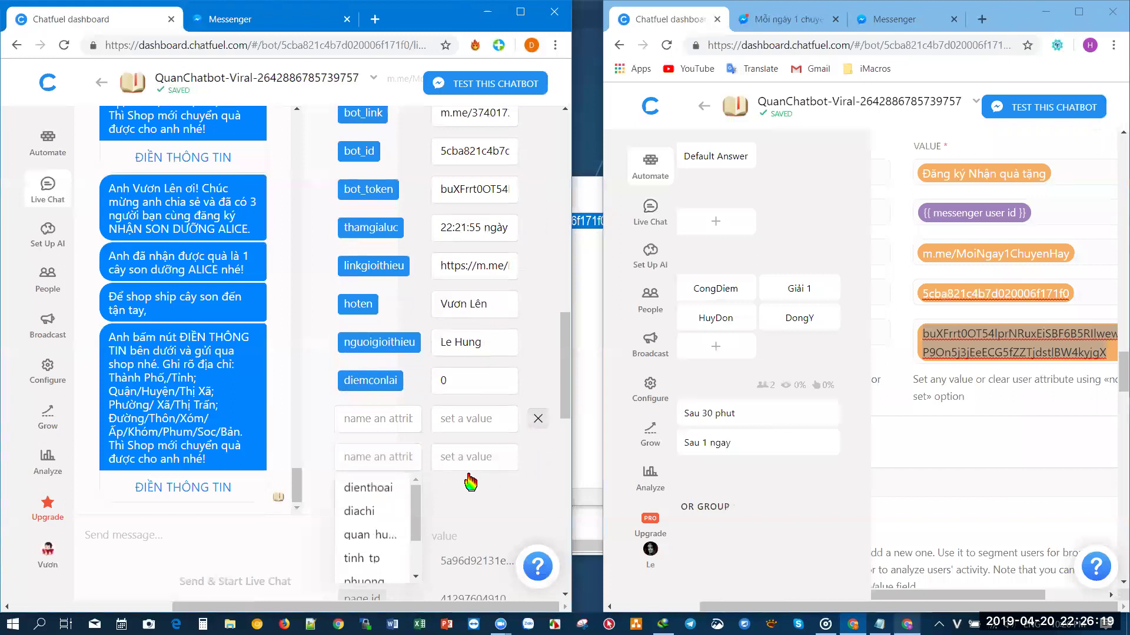
click(442, 472)
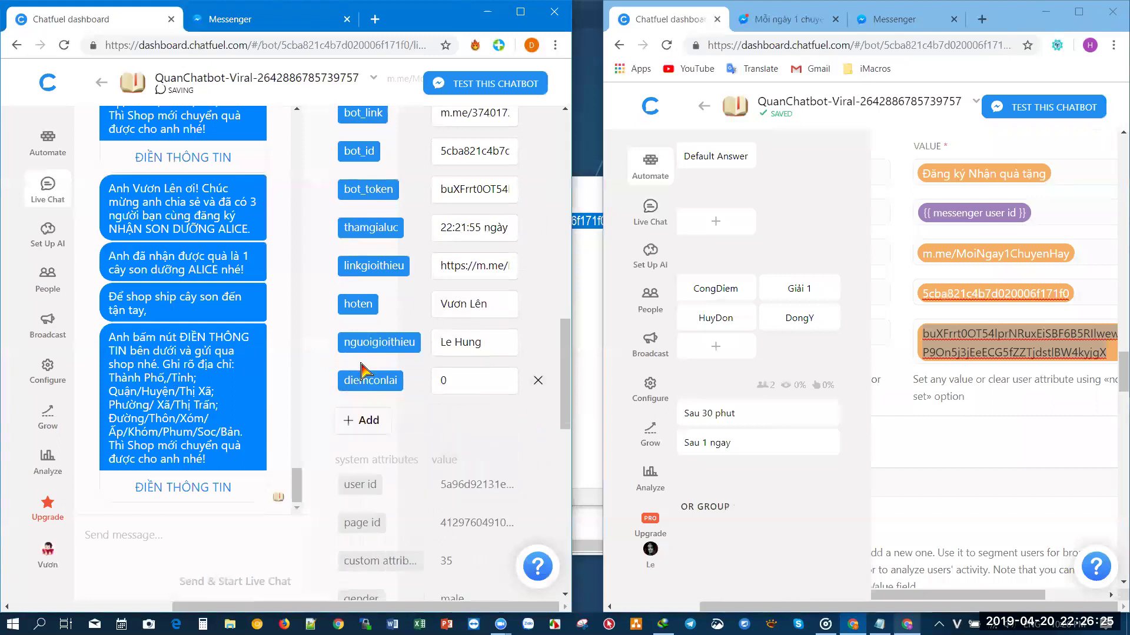
Go back to an earlier dashboard page via Back history and maximize; it shows 'Aw, Snap!'.
scroll(471, 234, up, 1)
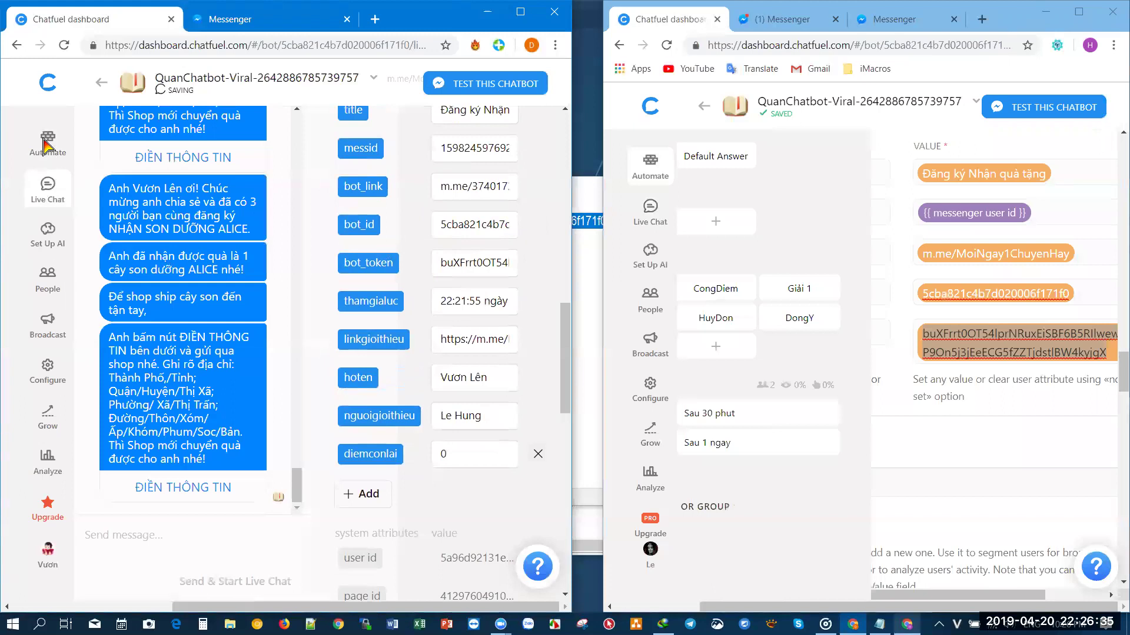
right_click(16, 44)
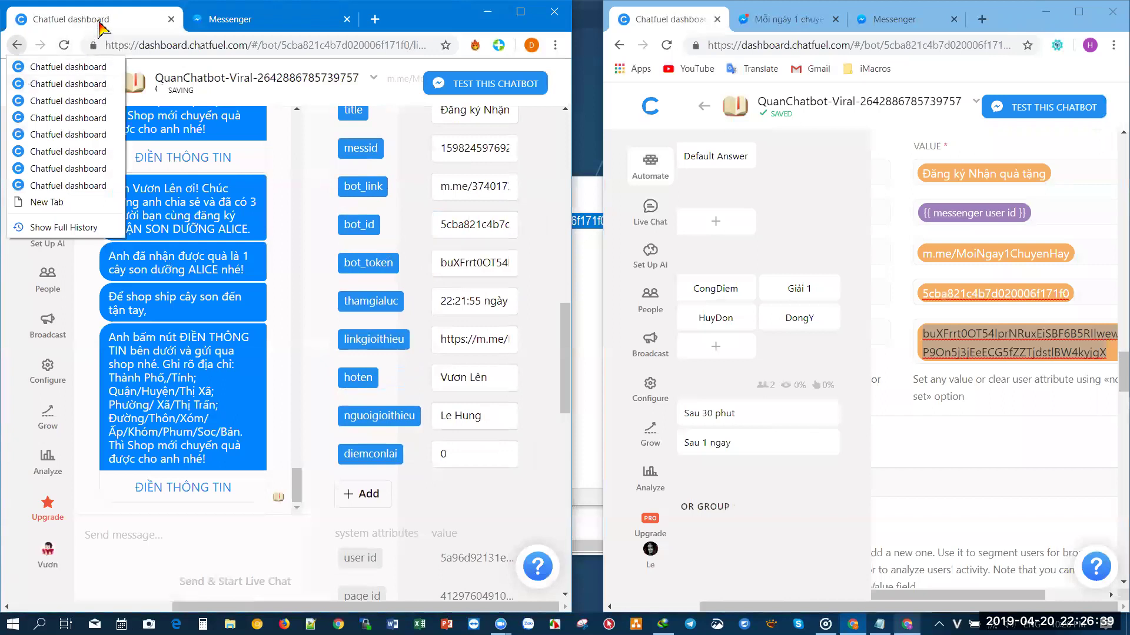
key(Escape)
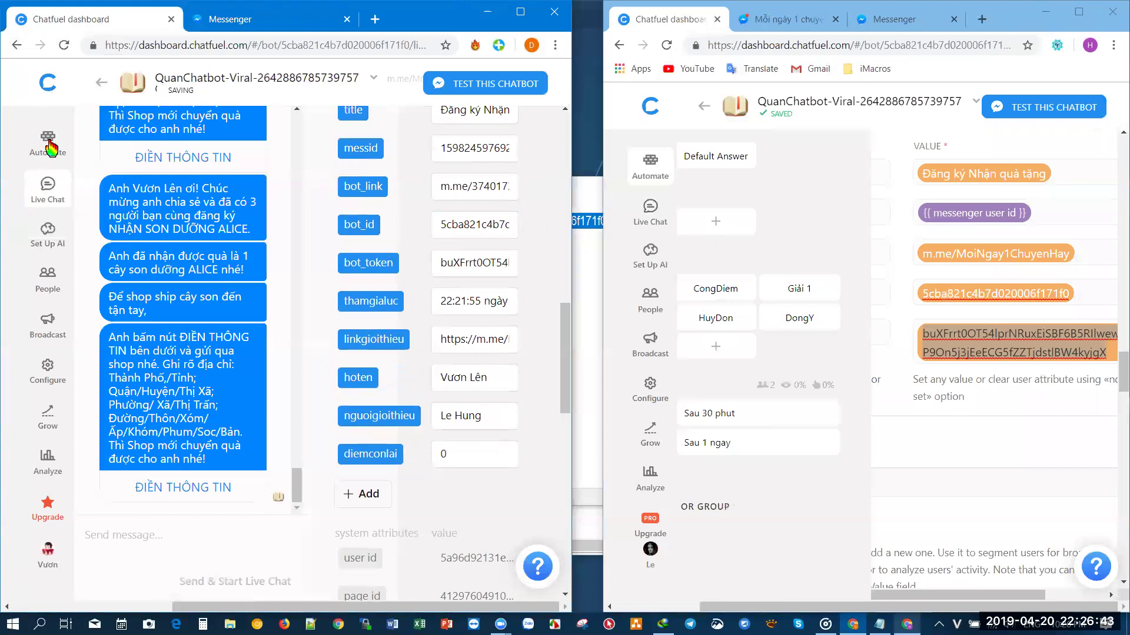
right_click(16, 50)
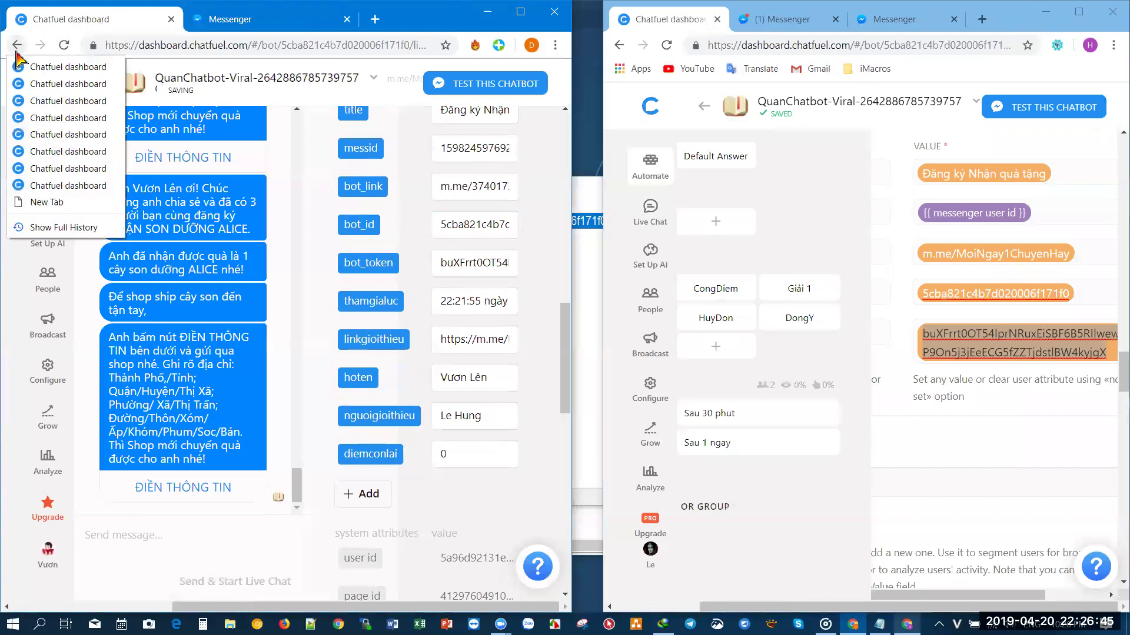
click(33, 84)
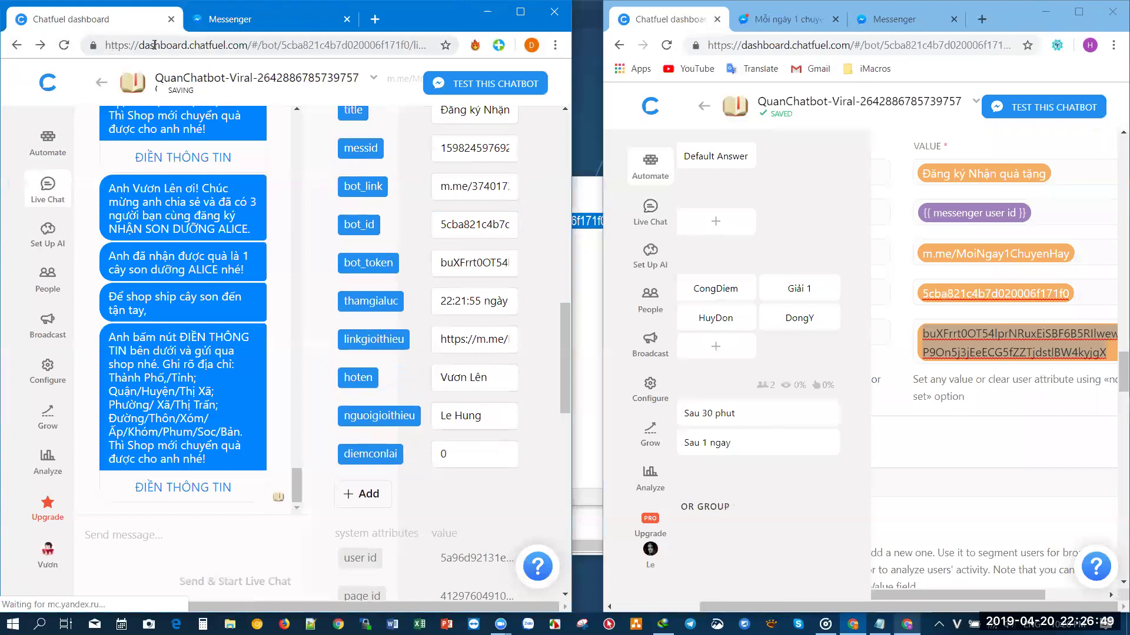
click(520, 12)
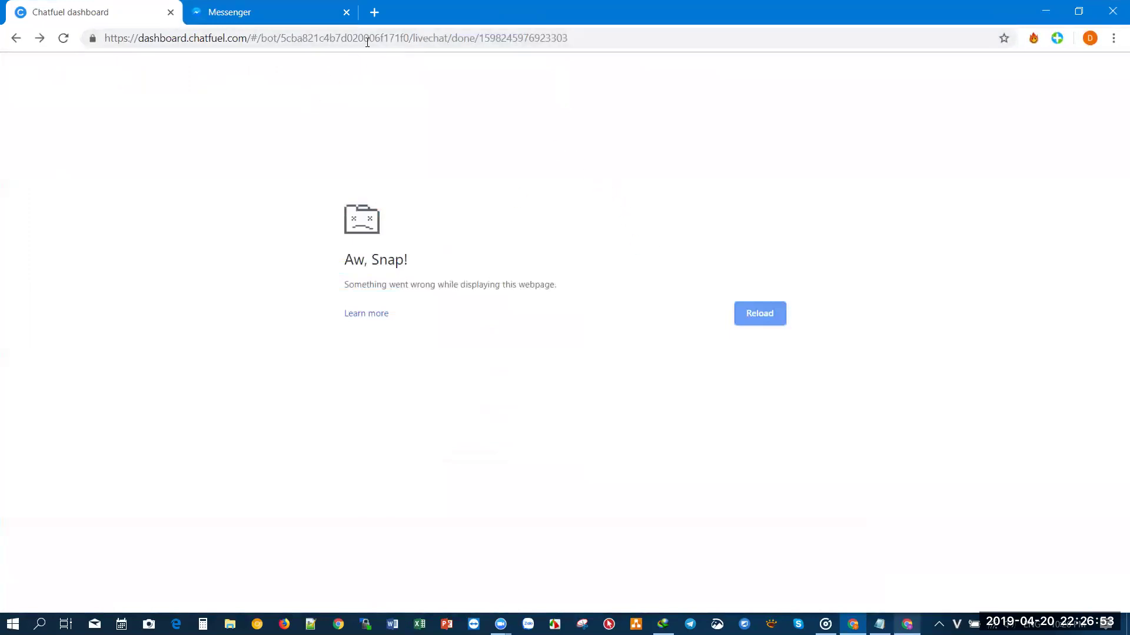
Replace the crashed live-chat address with the bot's root dashboard URL and load it.
drag(414, 38, 728, 43)
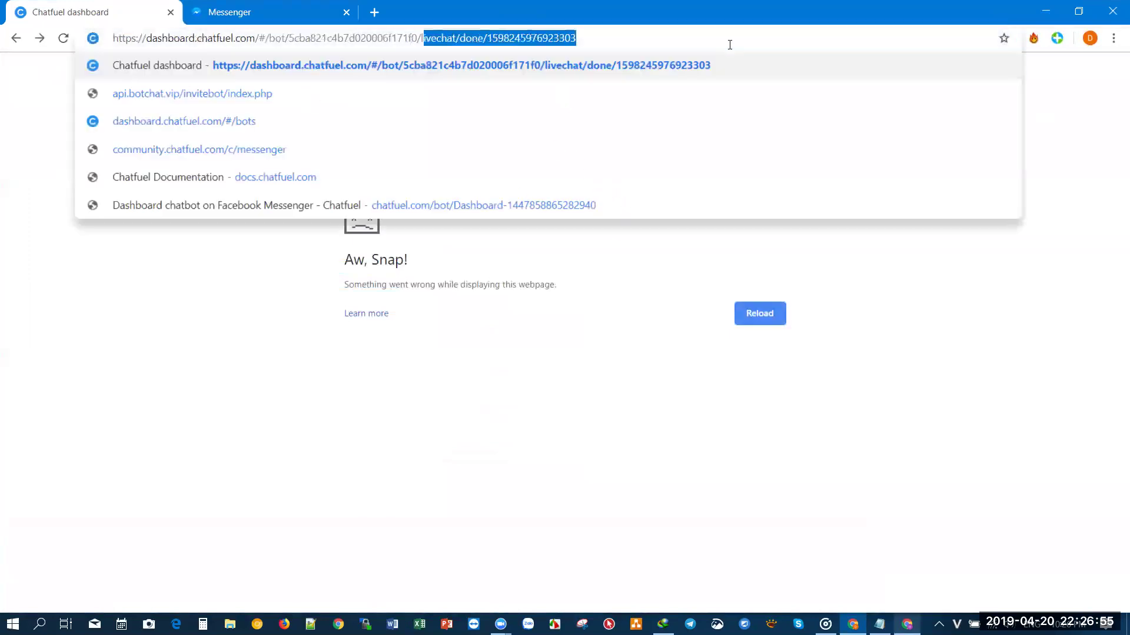
text(l)
key(BackSpace)
key(Return)
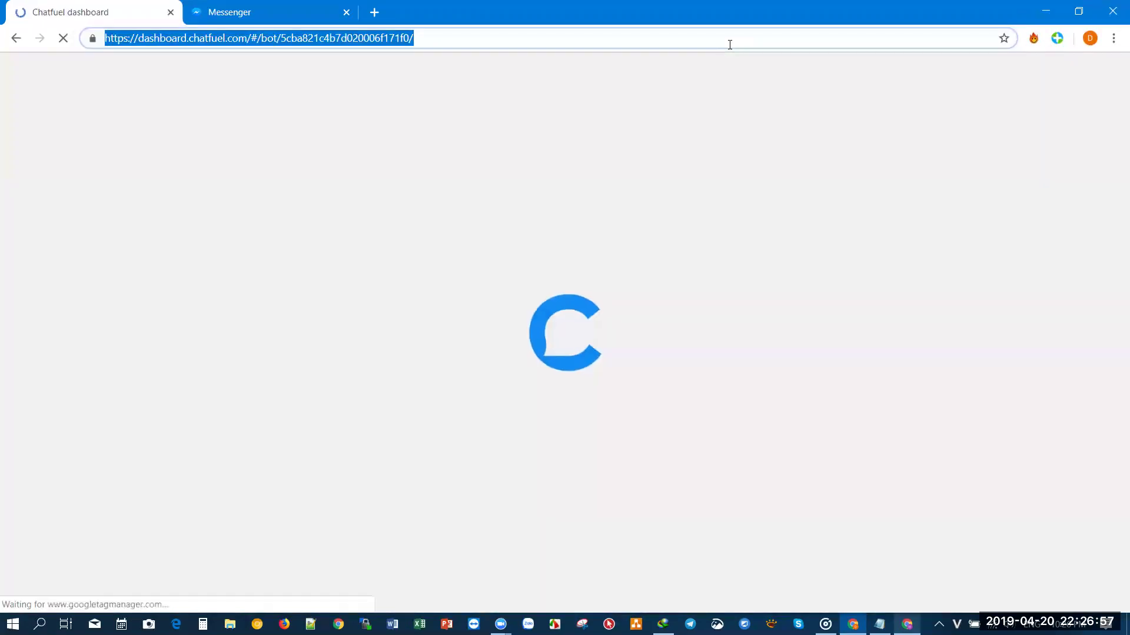
Go from the 404 page to the all-bots Dashboard and widen the browser window.
click(1078, 11)
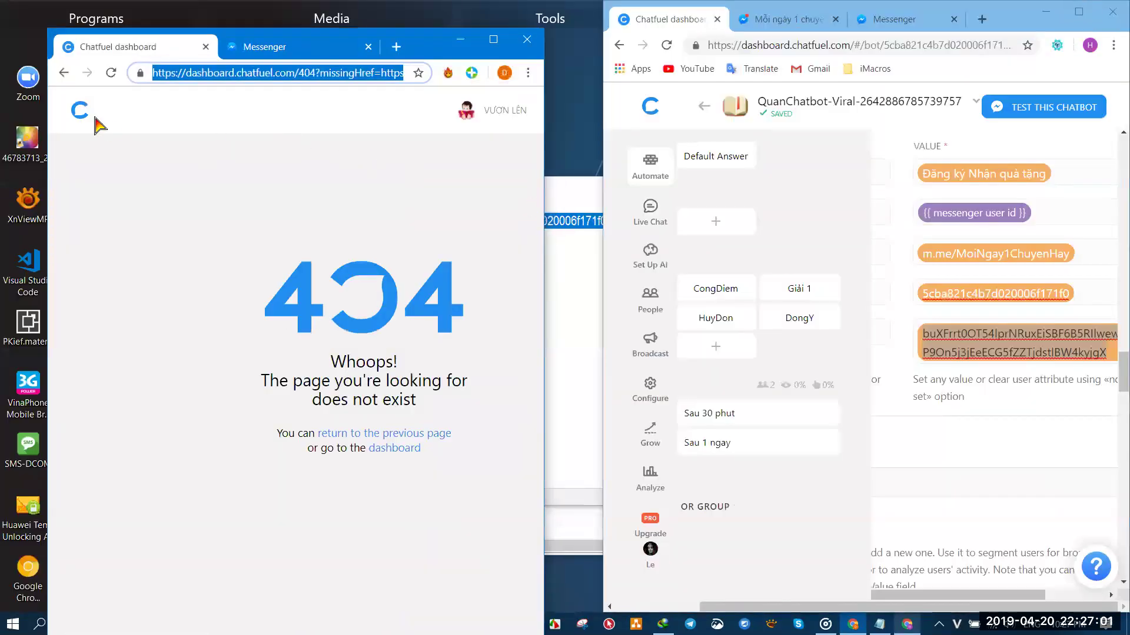
click(92, 117)
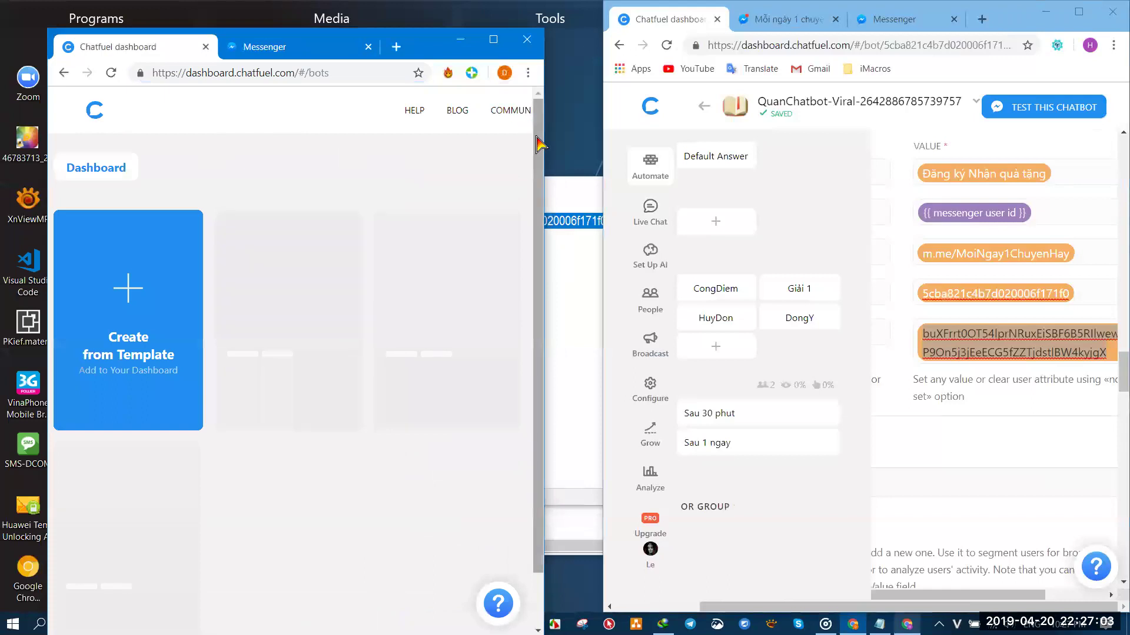
drag(545, 136, 590, 137)
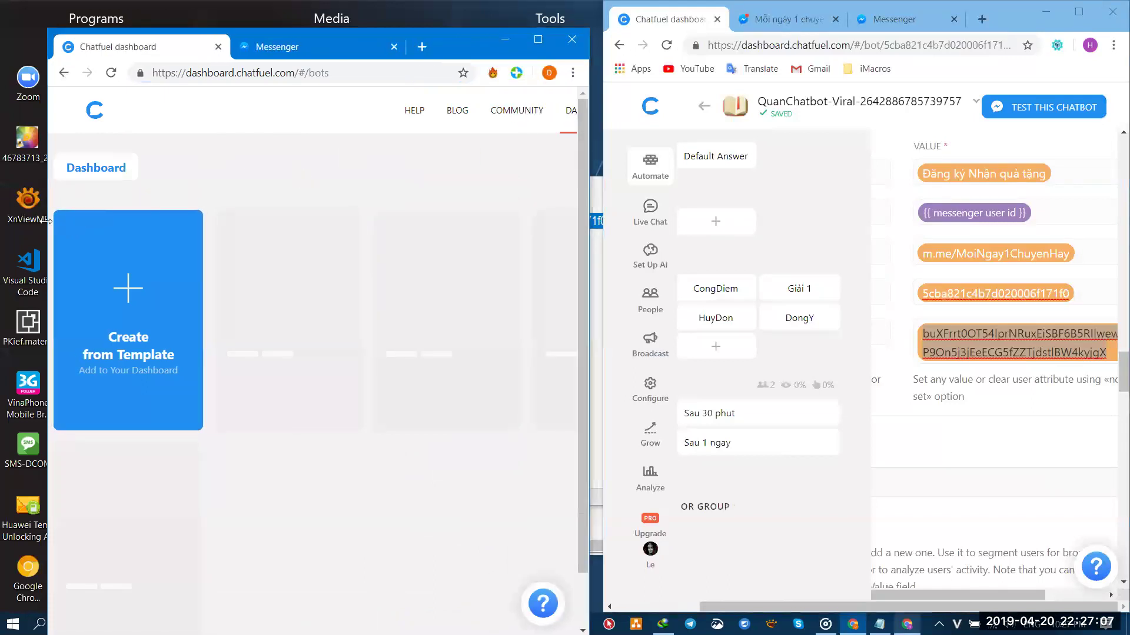
drag(46, 220, 1, 220)
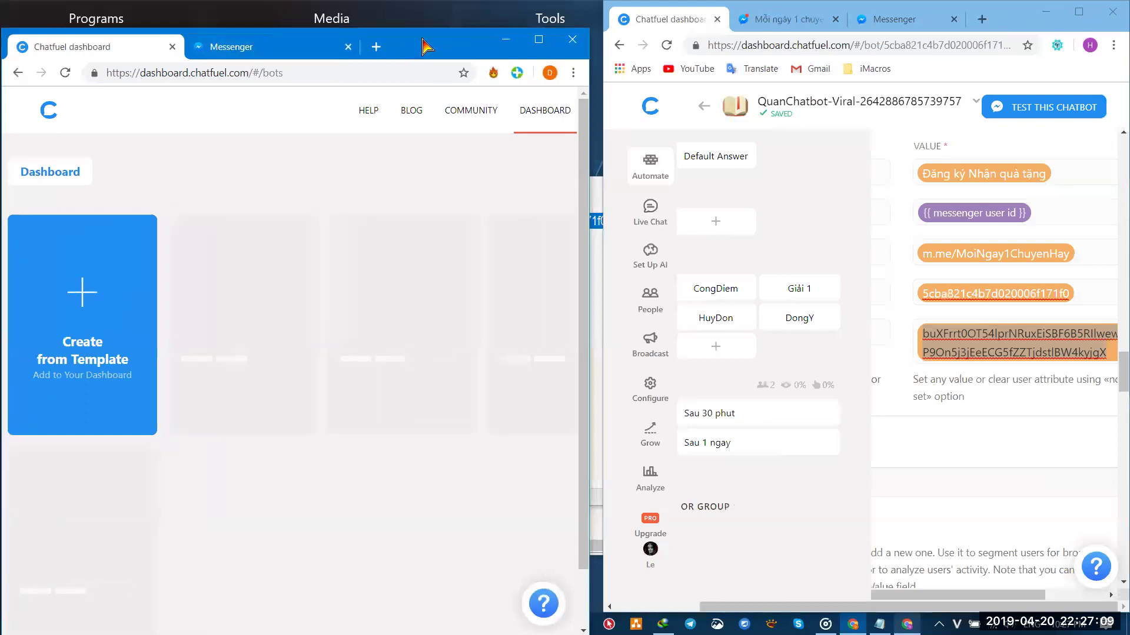
drag(425, 36, 432, 34)
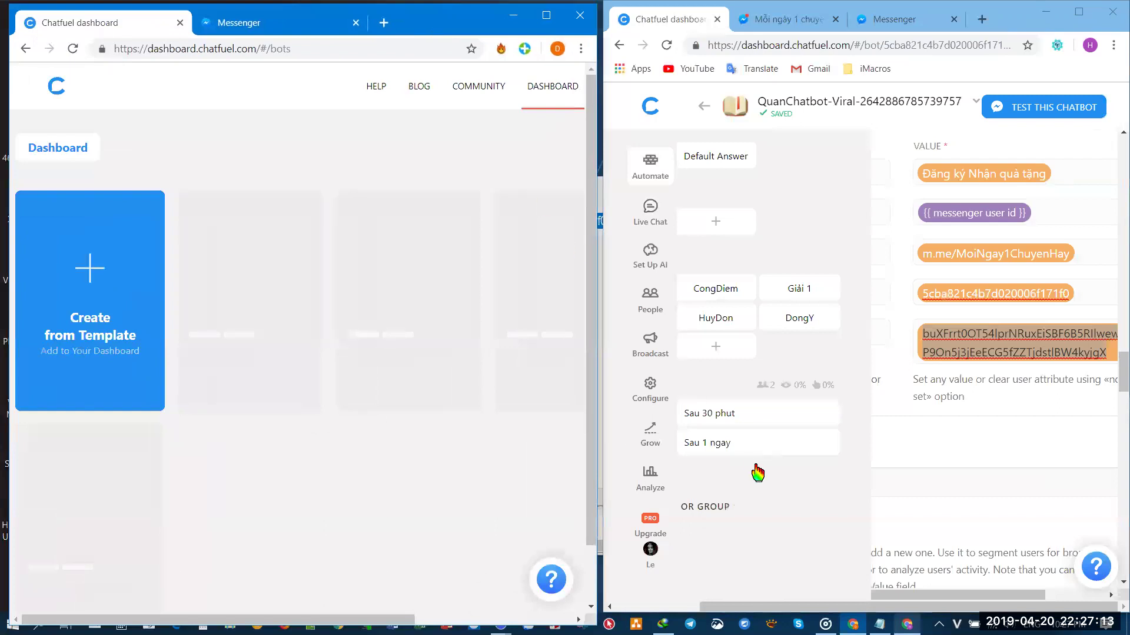
click(930, 613)
drag(930, 612, 791, 617)
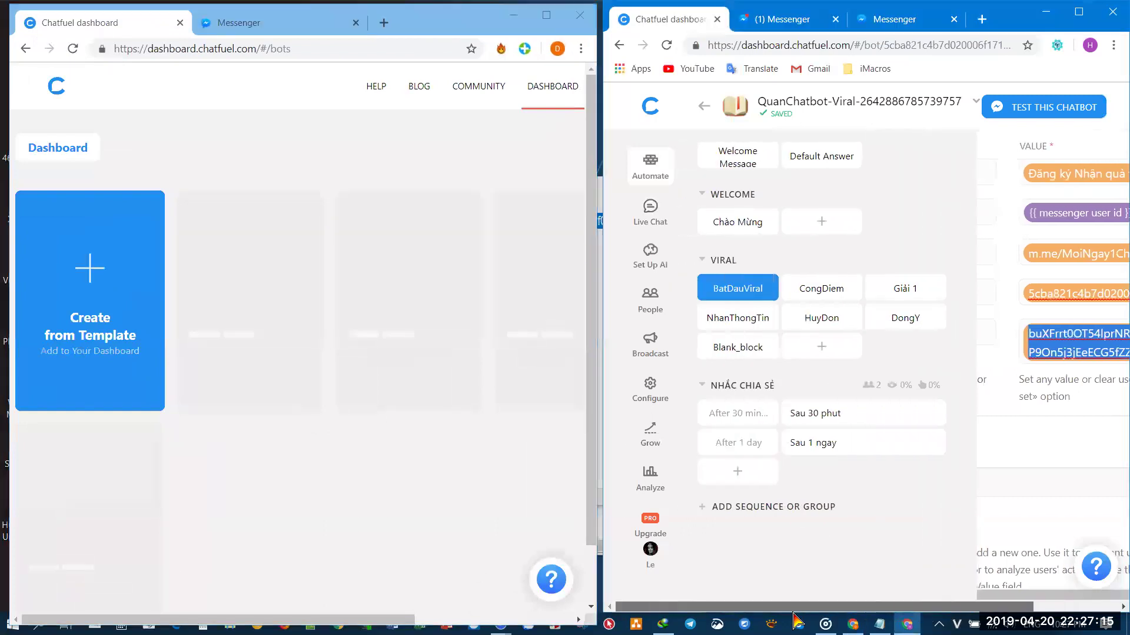
drag(877, 612, 973, 604)
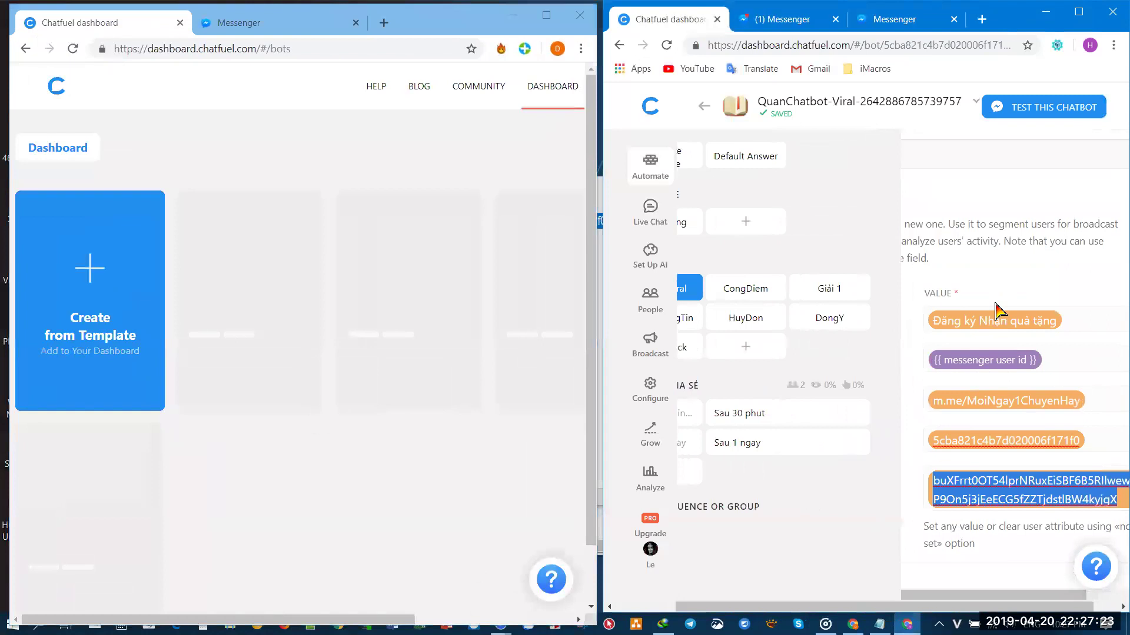
click(1015, 291)
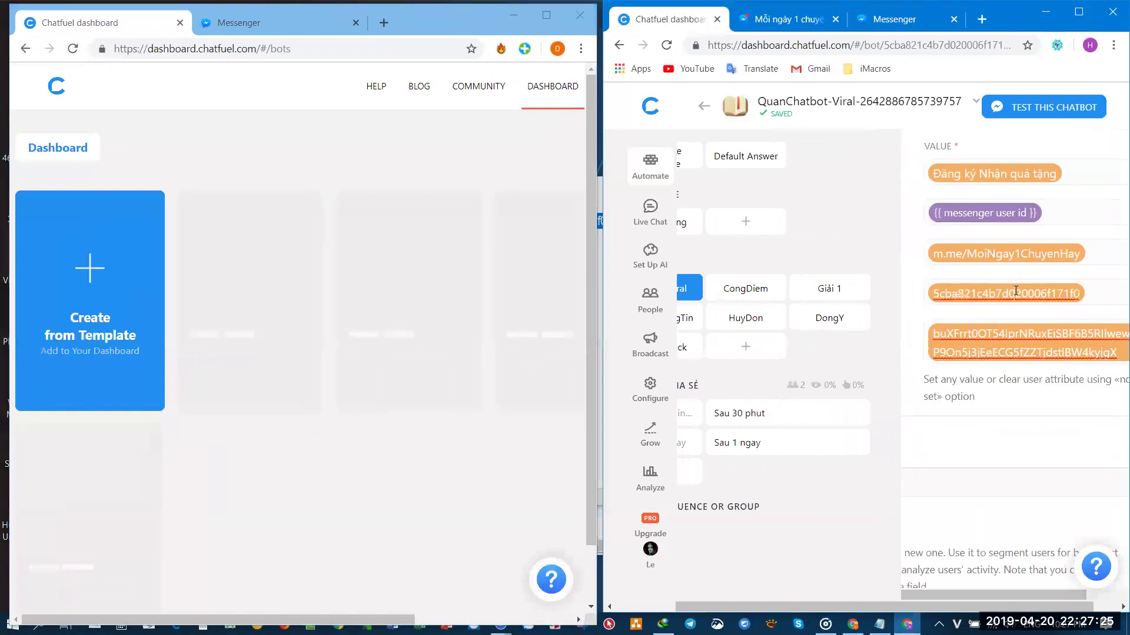
scroll(1013, 318, down, 6)
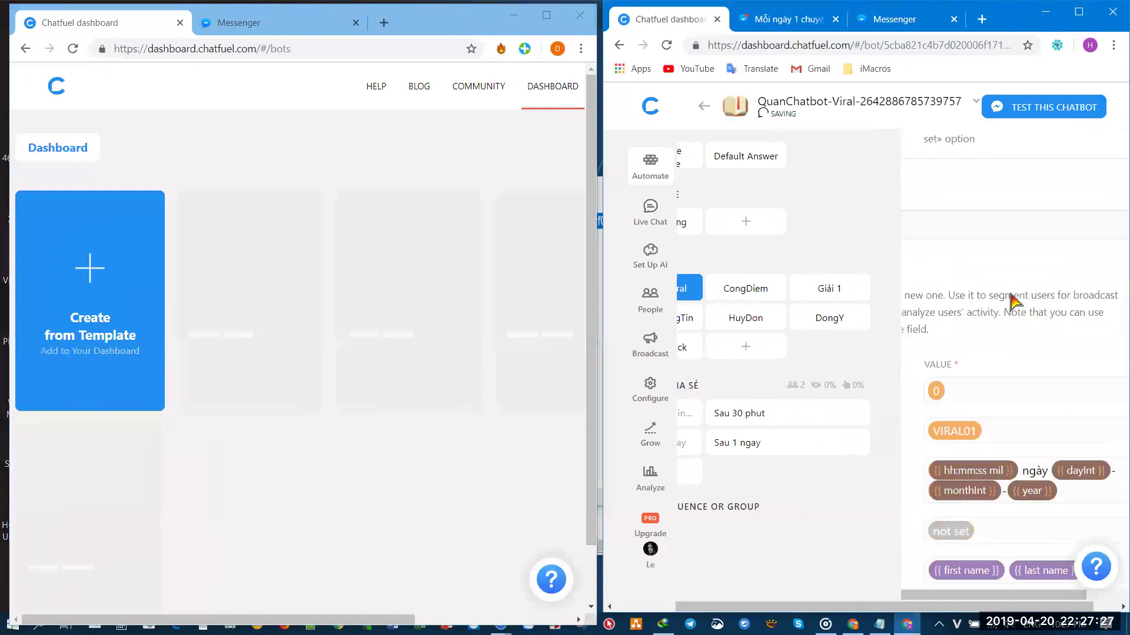
scroll(1011, 294, down, 5)
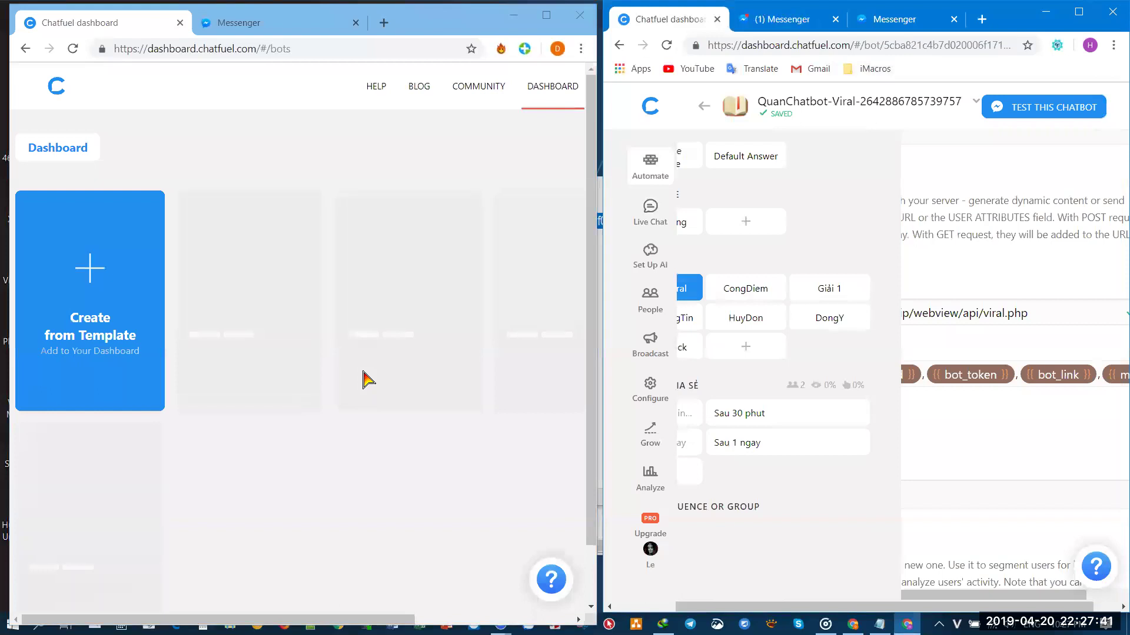
click(25, 52)
right_click(25, 50)
click(47, 106)
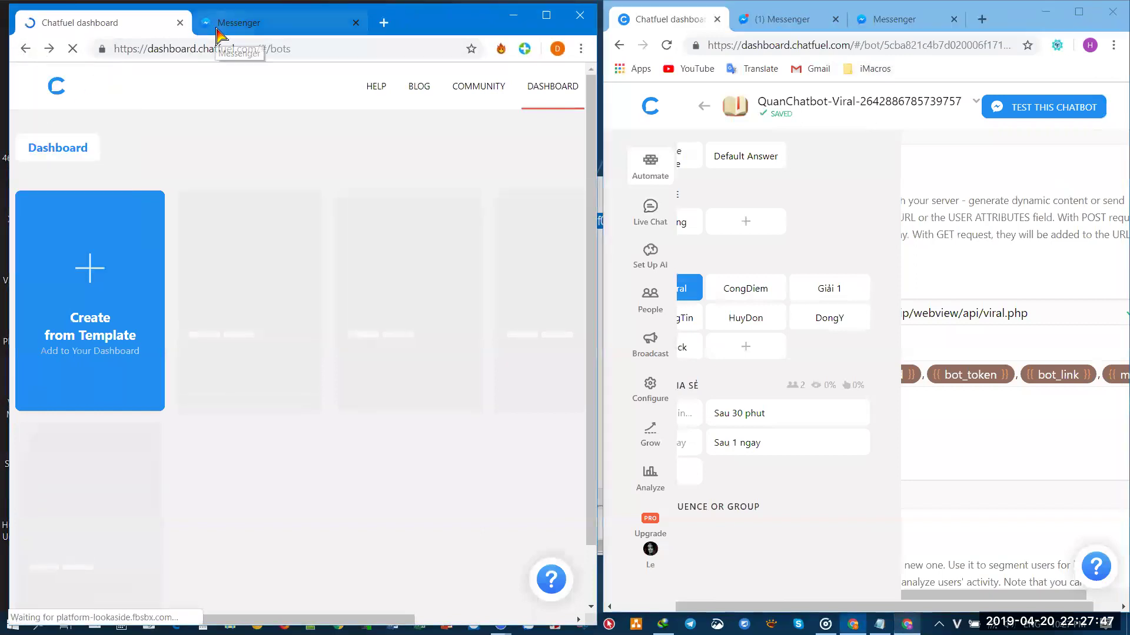
Copy the bot's structure page address from the right window and open it in a new left-window tab.
right_click(27, 50)
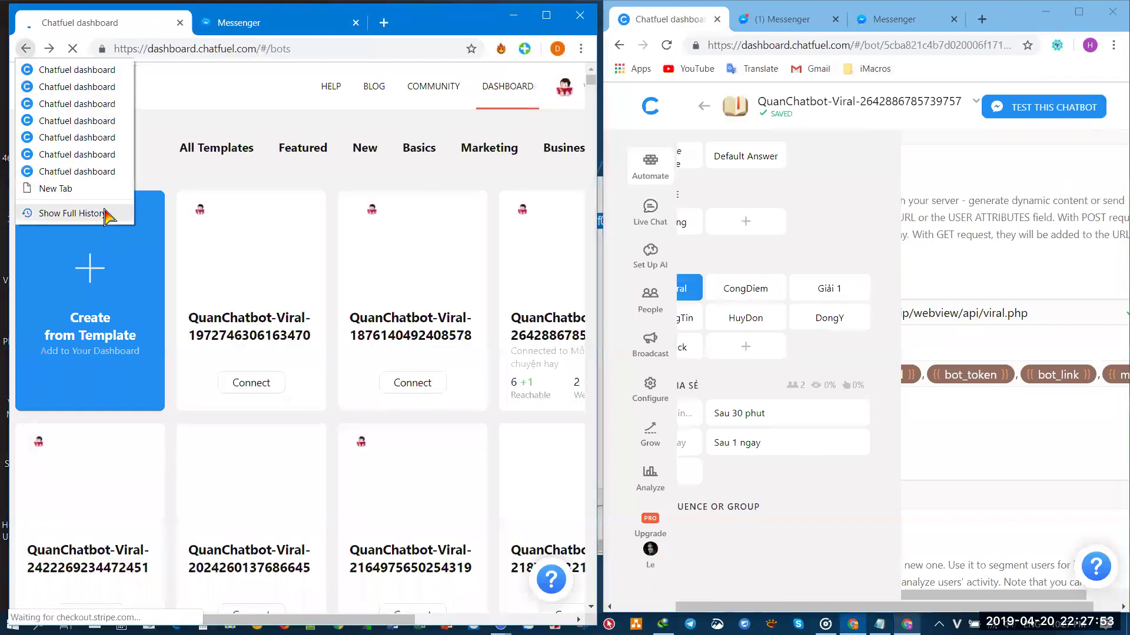
click(182, 112)
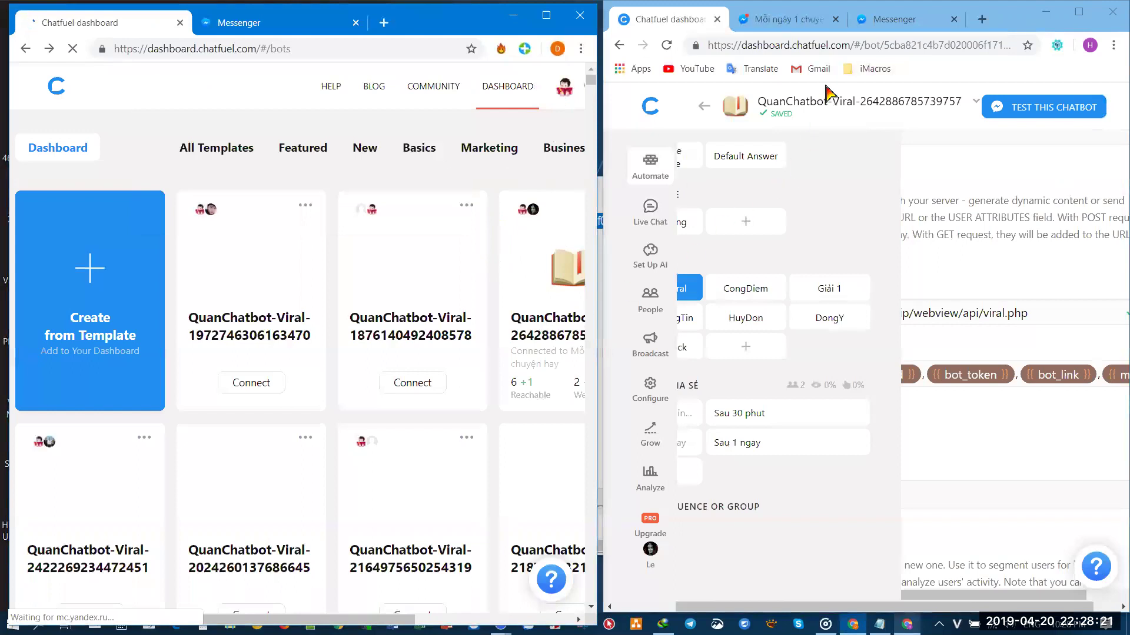
click(847, 52)
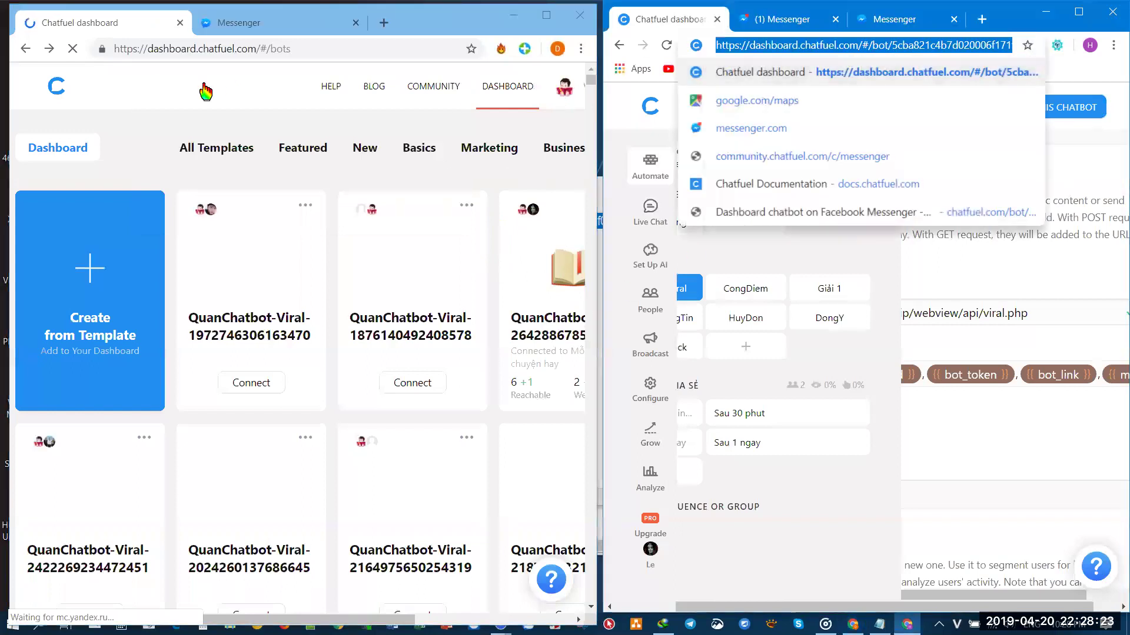
click(236, 48)
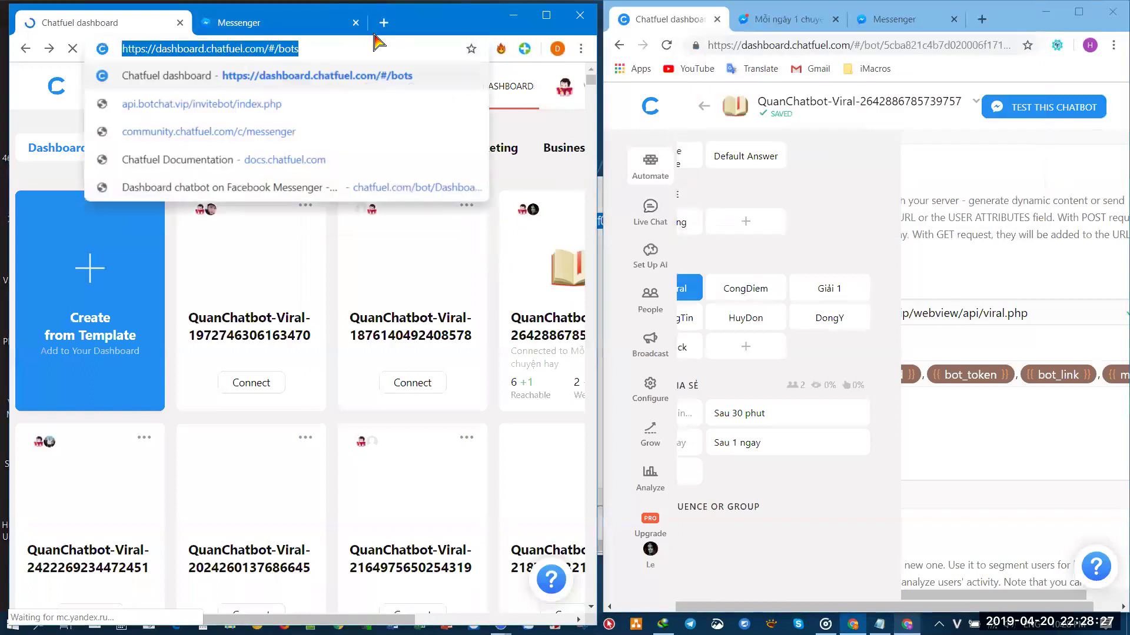
key(ctrl+t)
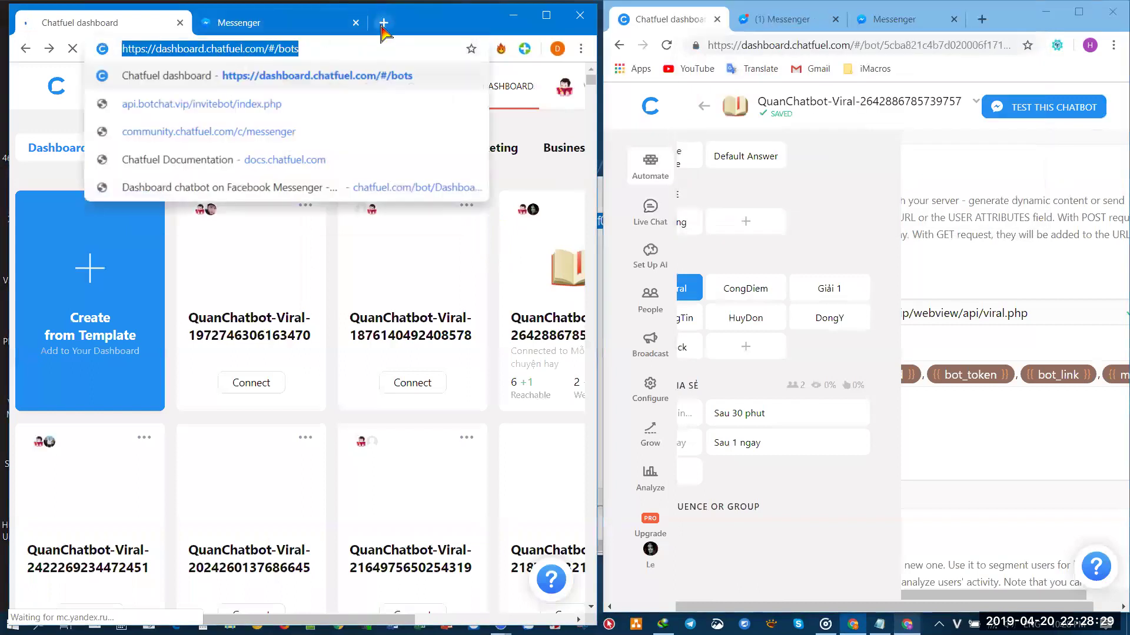
text(https://dashboard.chatfuel.com/#/bot/5cba821c4b7d020006f171f0/structure/5cba821d4b7d020006f1724e)
key(Return)
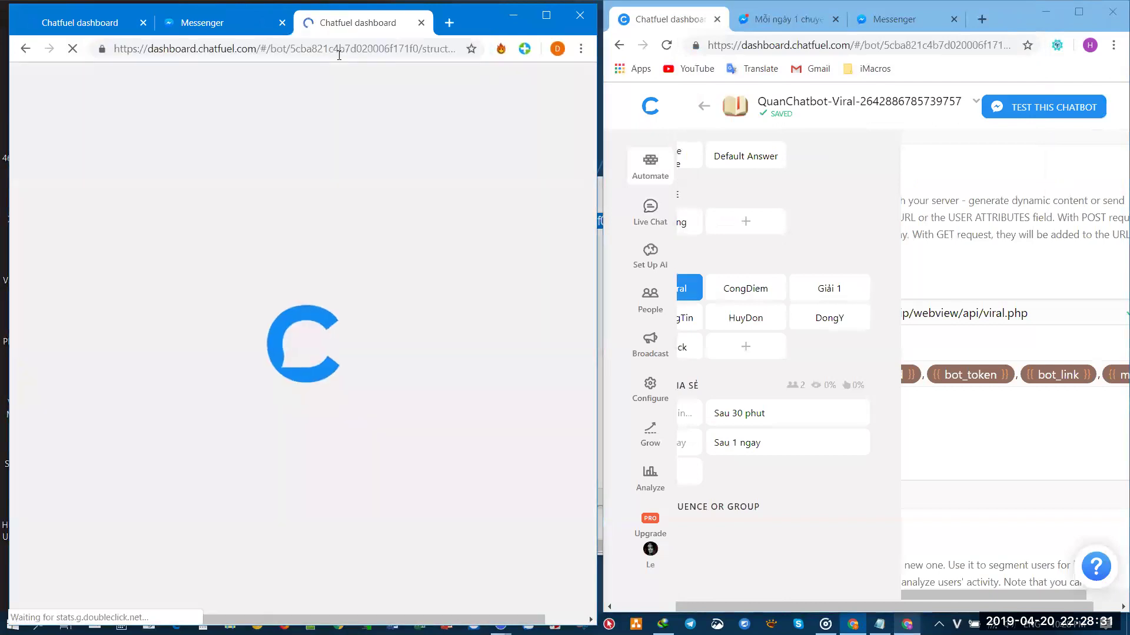
click(95, 23)
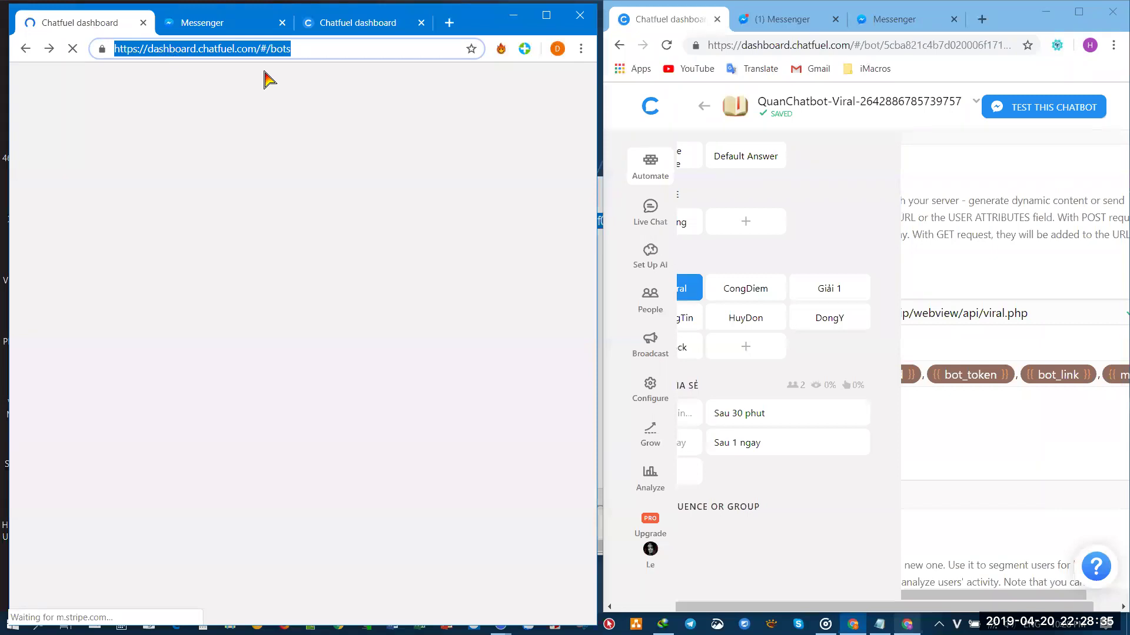
click(375, 25)
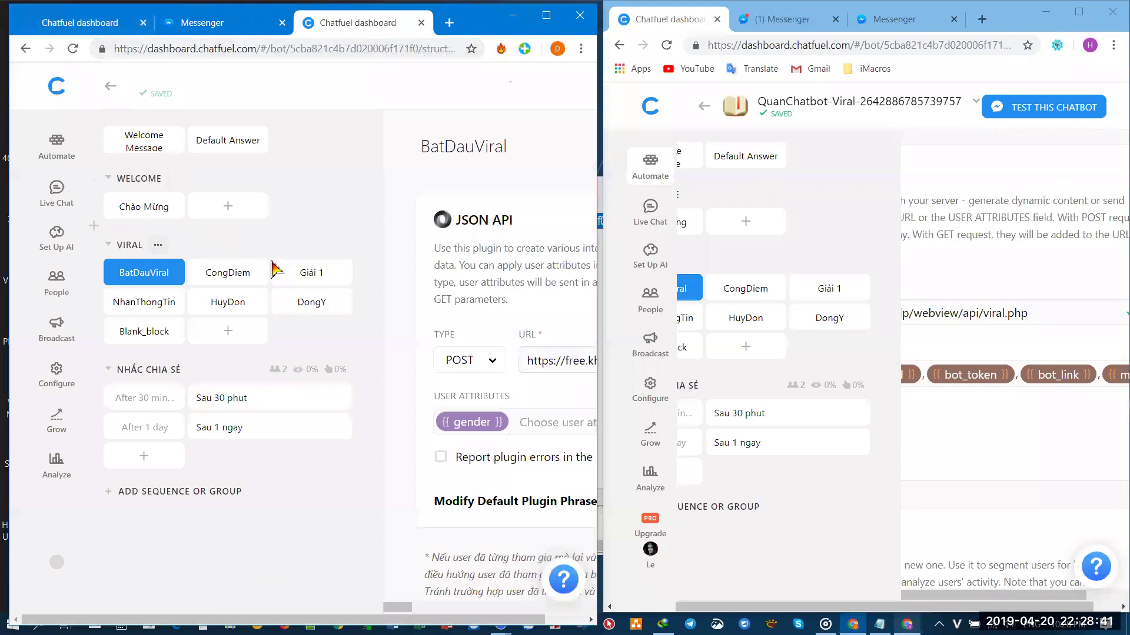
Close the first dashboard tab and open the Giải 1 block in the VIRAL group.
click(143, 22)
click(300, 273)
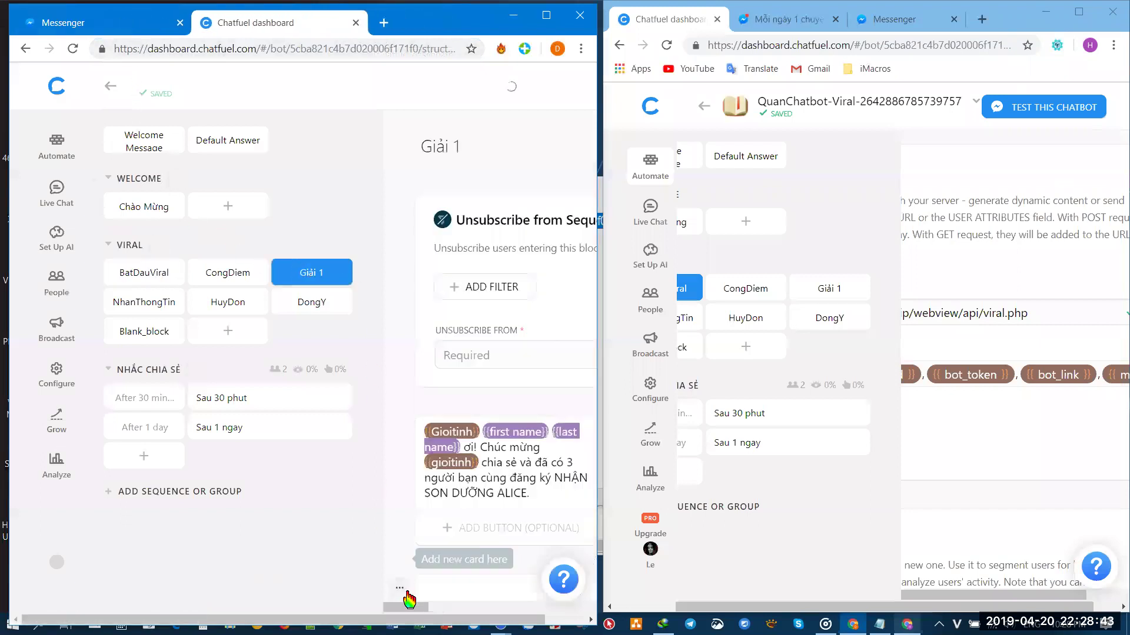
drag(403, 597, 409, 599)
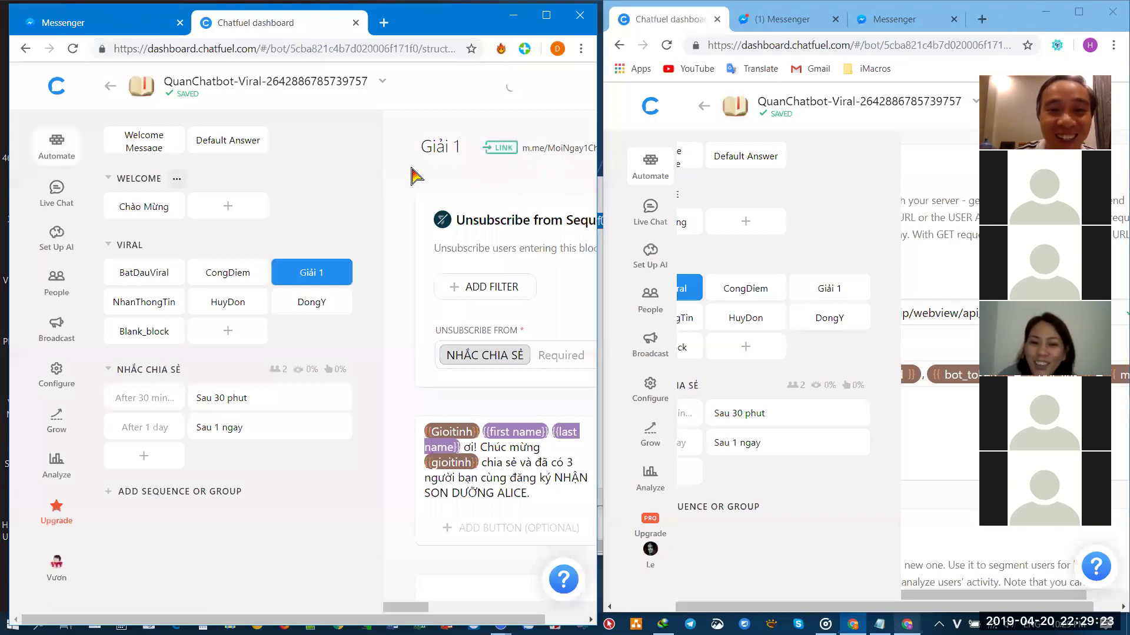
Open the m.me/MoiNgay1ChuyenHay chat in Messenger, close the duplicate tab, and await the gift prompt.
click(556, 148)
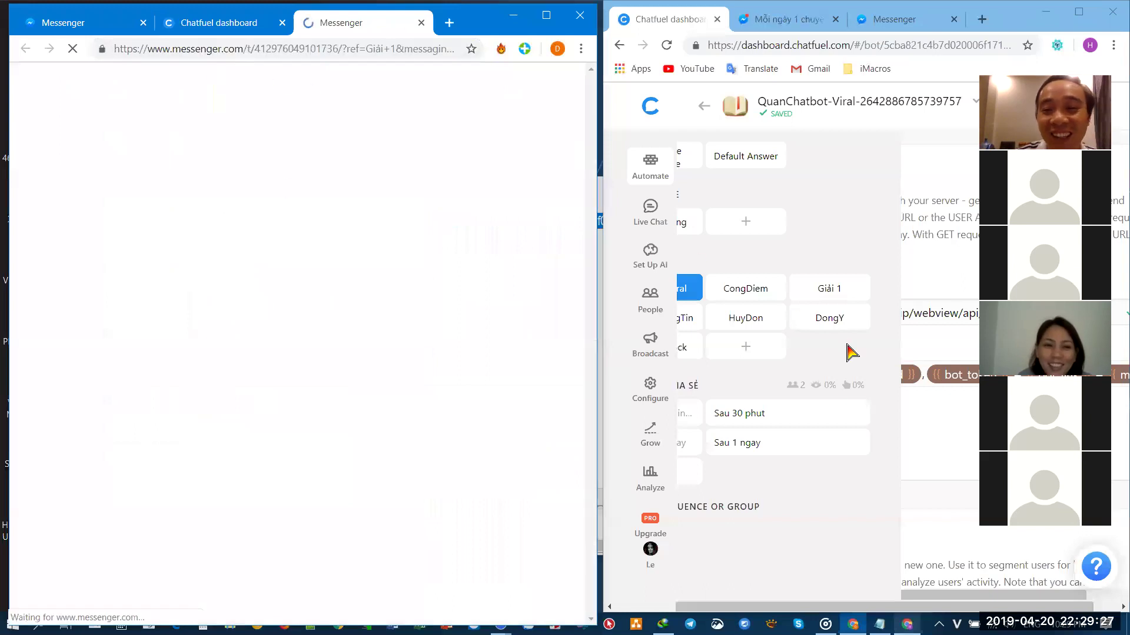
click(200, 24)
click(341, 22)
click(143, 23)
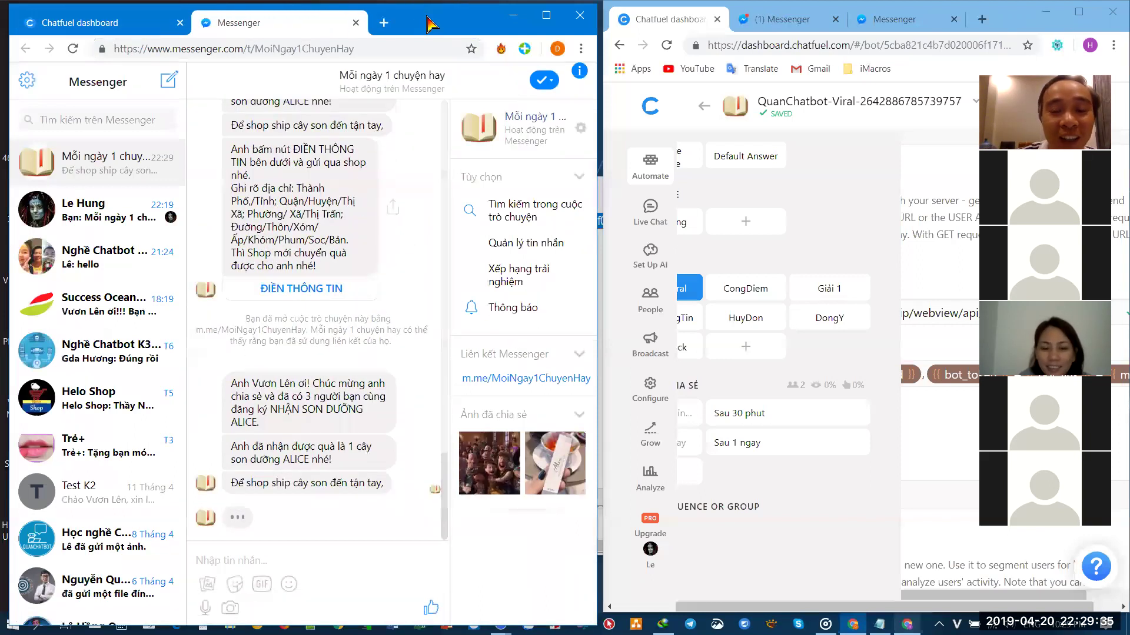
drag(431, 23, 433, 19)
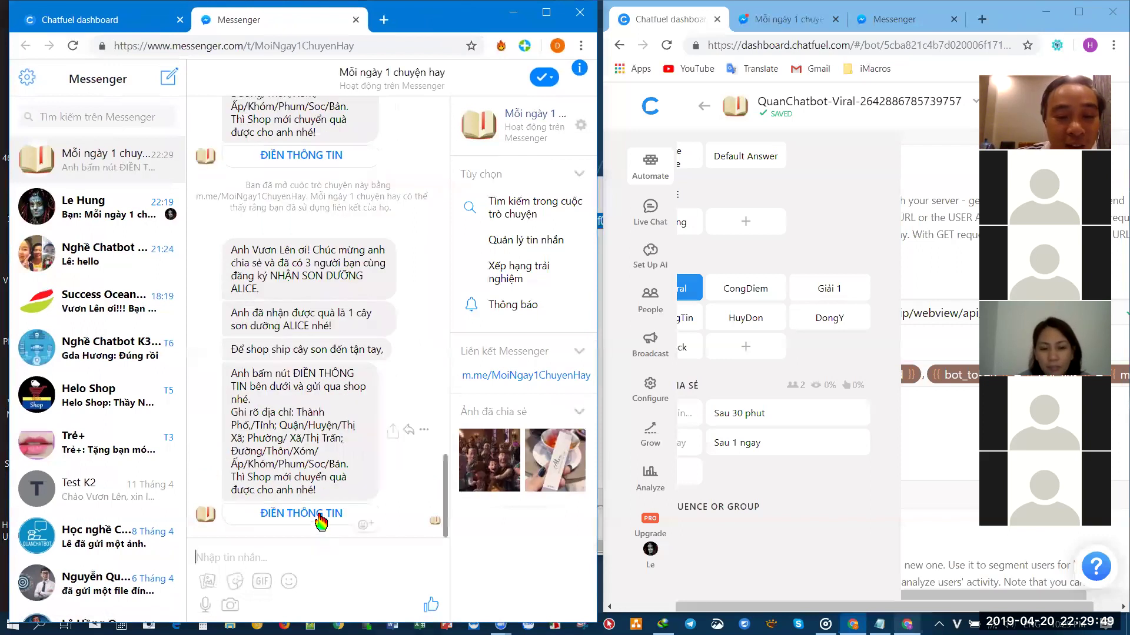
Open the ĐIỀN THÔNG TIN form and enter the saved full name and a phone number.
click(321, 517)
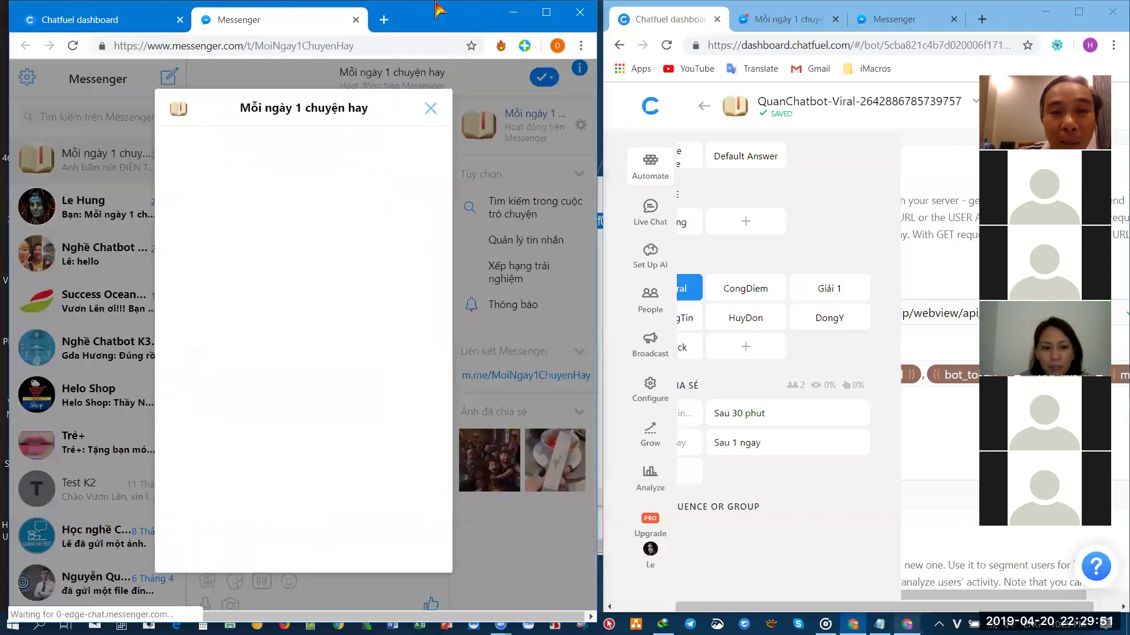
click(293, 270)
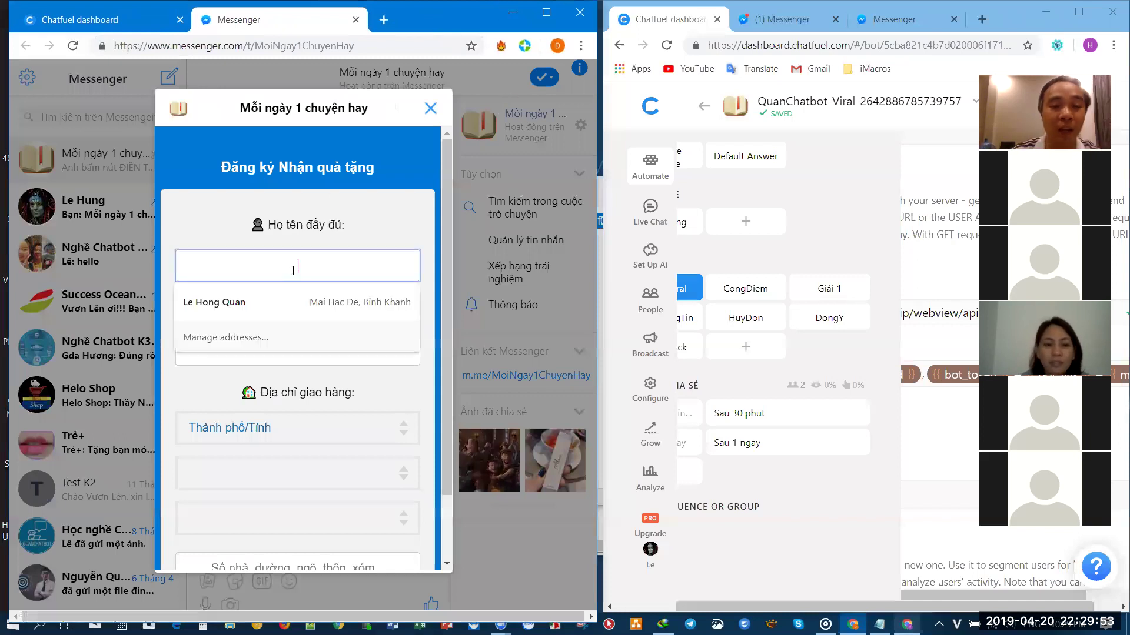
click(430, 108)
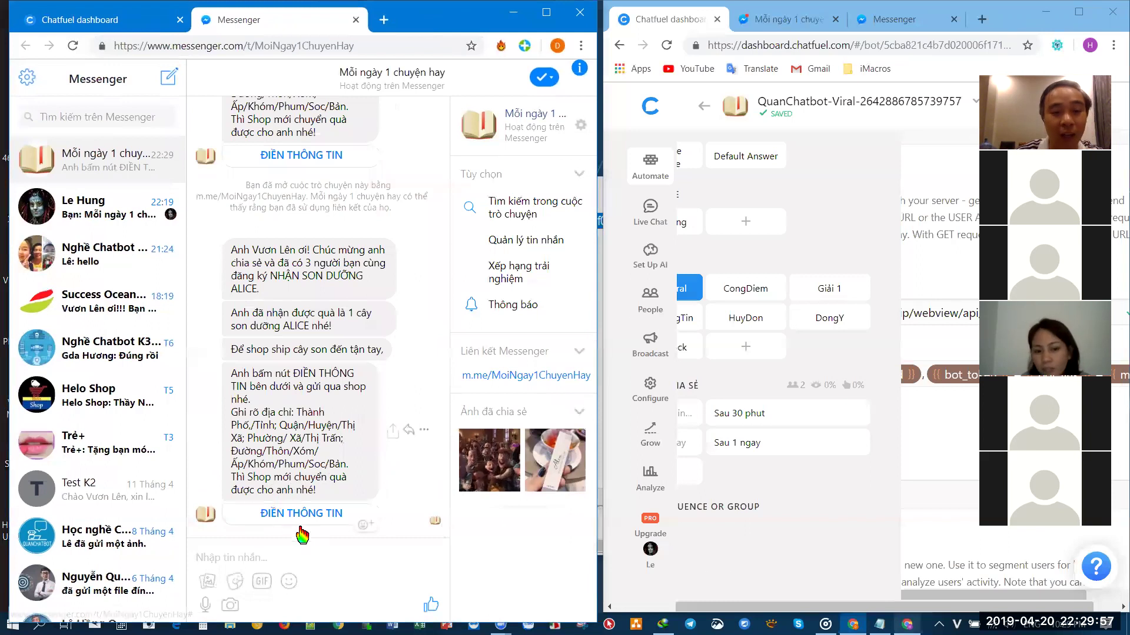
click(301, 514)
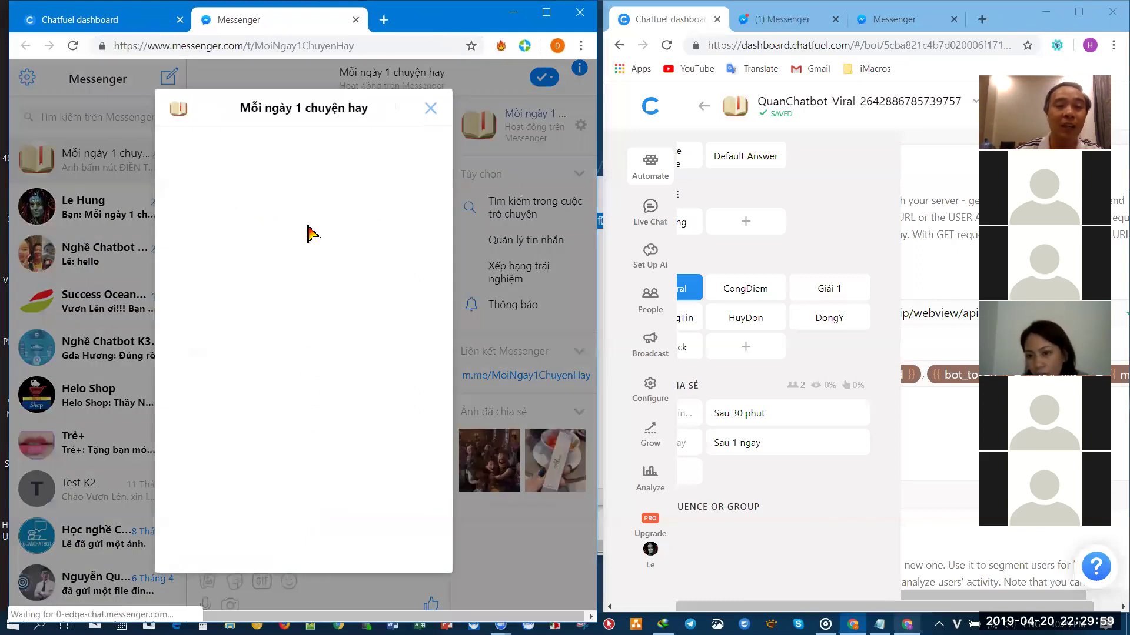
click(294, 265)
click(294, 299)
click(311, 342)
text(099999999)
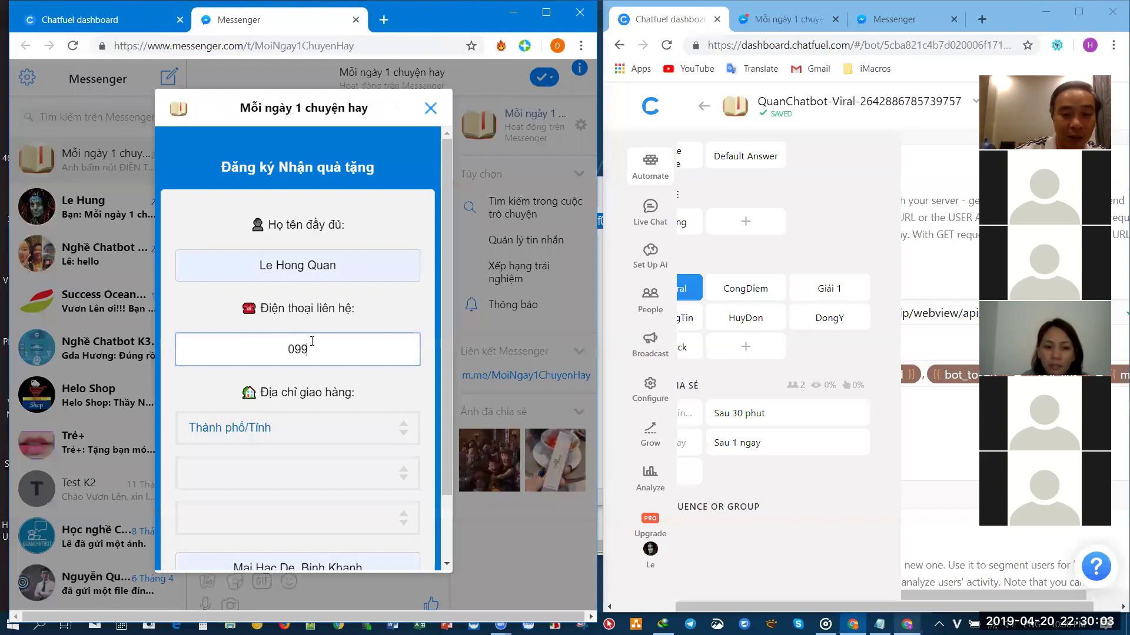
Choose the delivery province, district and ward, then submit the form.
click(388, 428)
scroll(320, 377, down, 1)
click(323, 440)
click(329, 405)
click(329, 485)
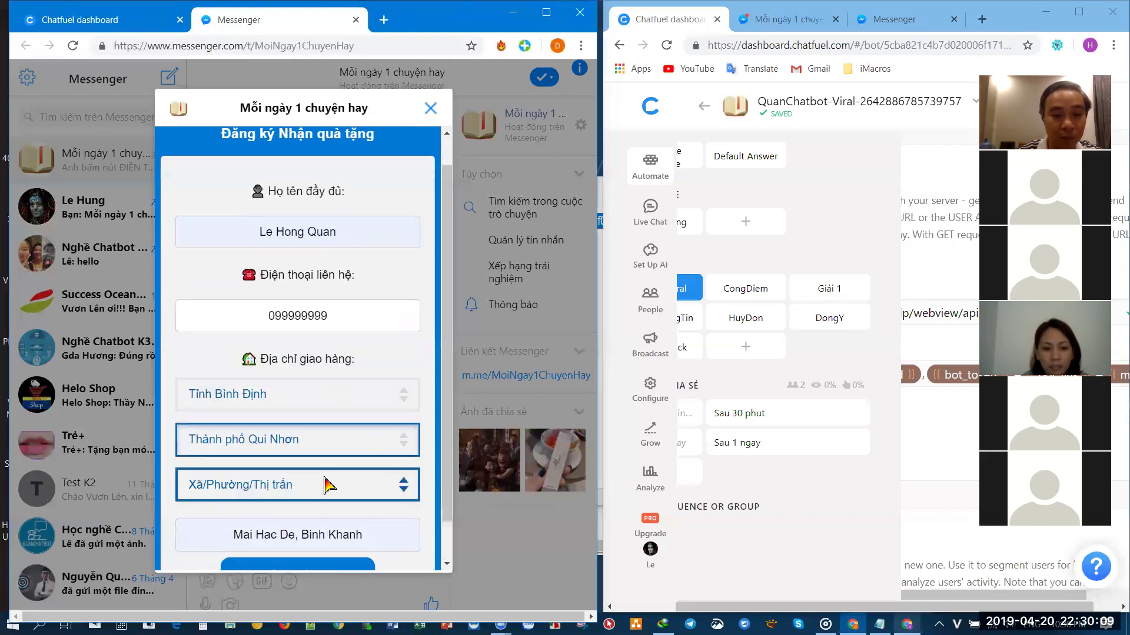
click(328, 415)
scroll(316, 532, down, 1)
click(315, 544)
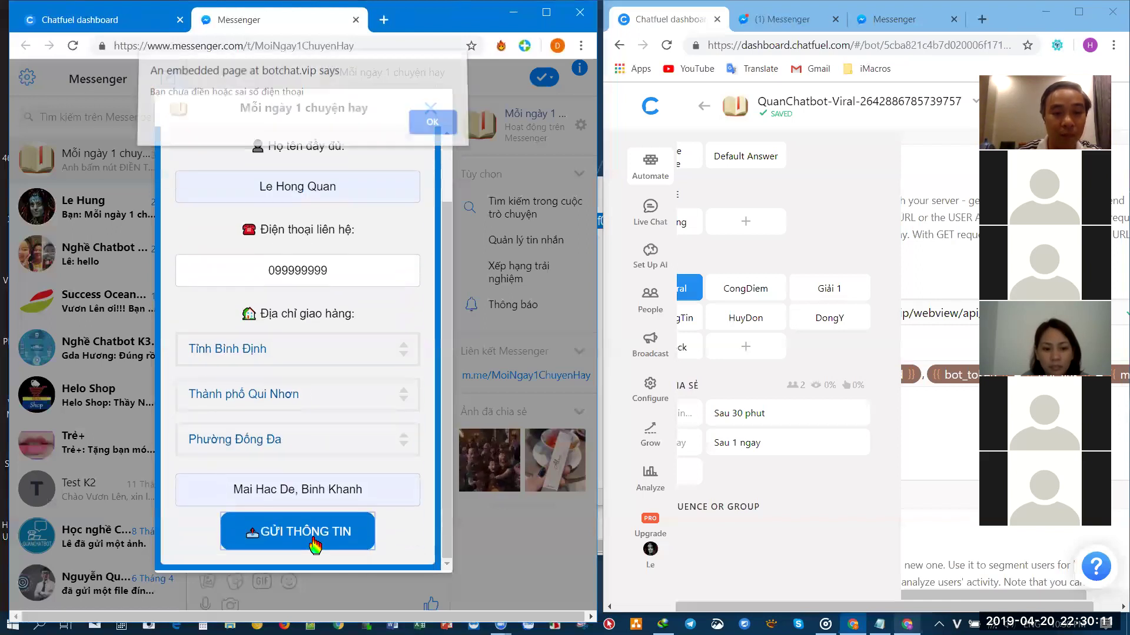
Fix the phone number flagged by the warning by adding a digit, then resubmit.
click(432, 136)
click(325, 271)
text(9)
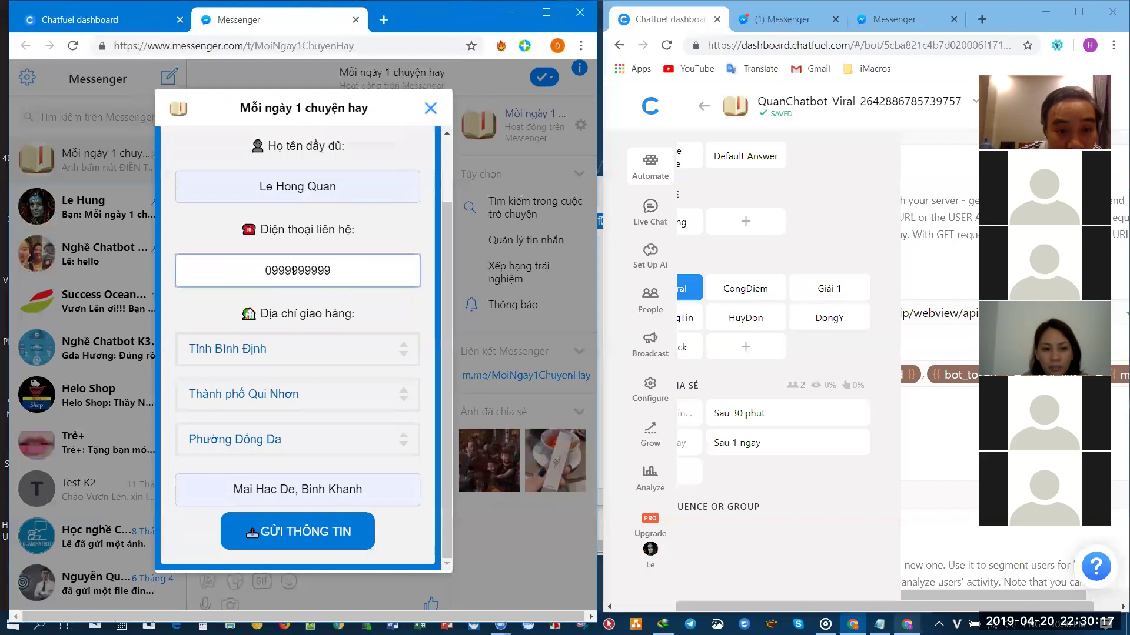
click(340, 536)
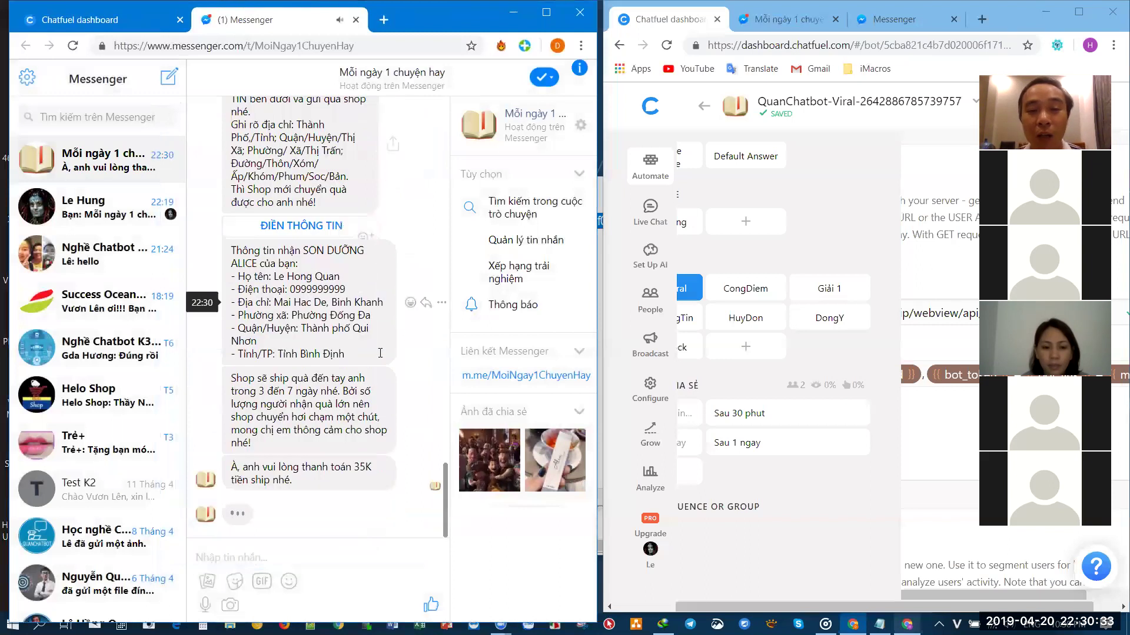
Send the registration details and accept the 35K shipping fee with Đồng ý.
click(482, 372)
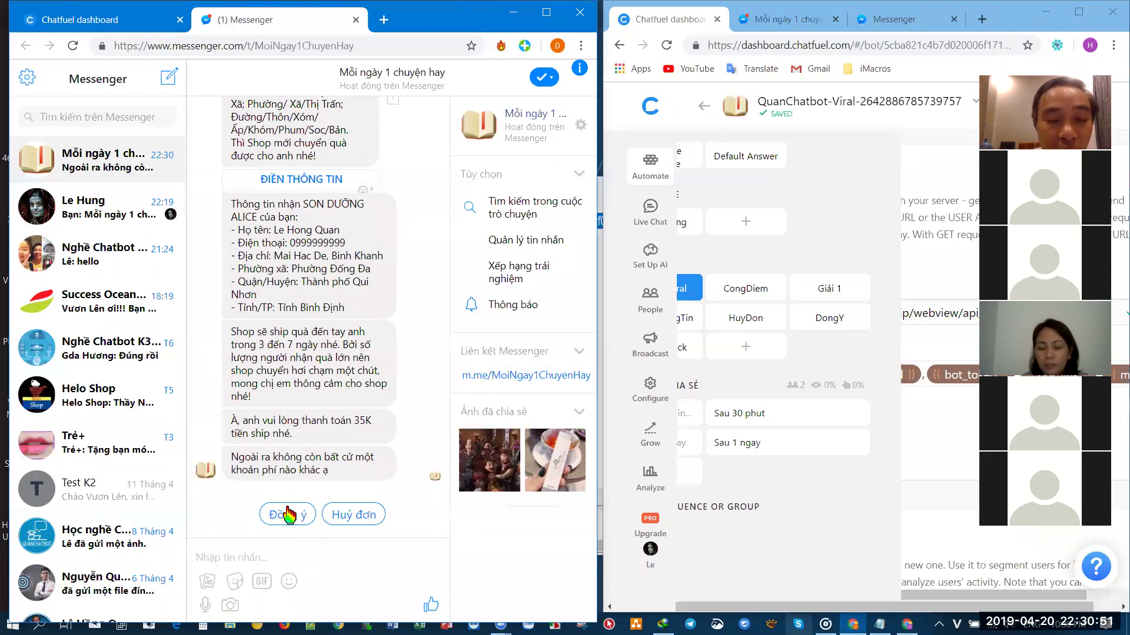
click(292, 522)
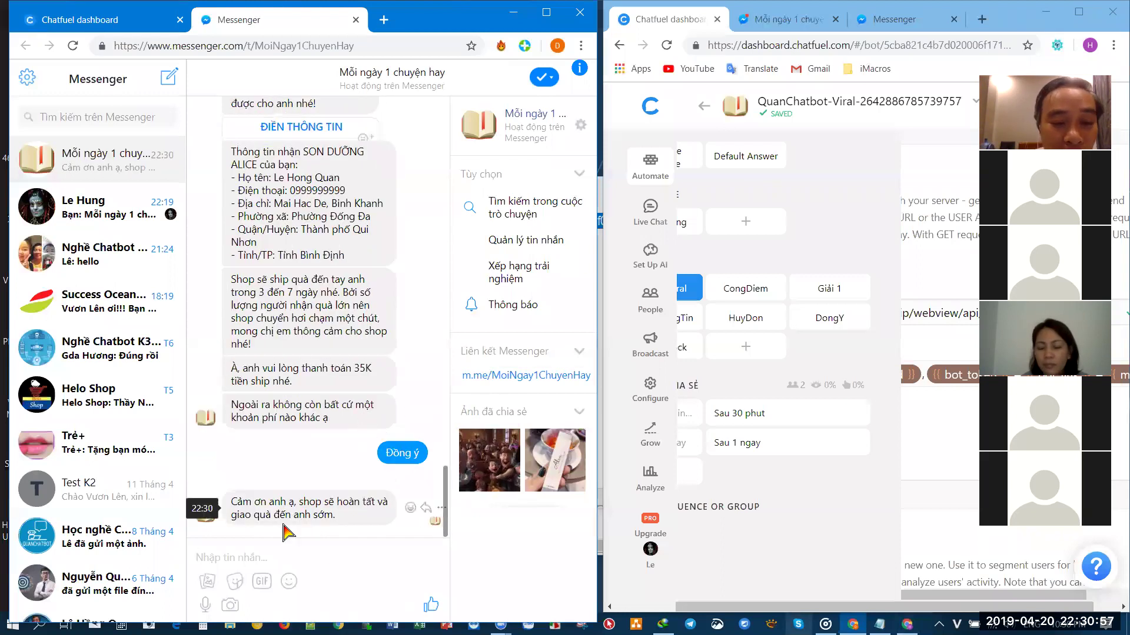
click(74, 13)
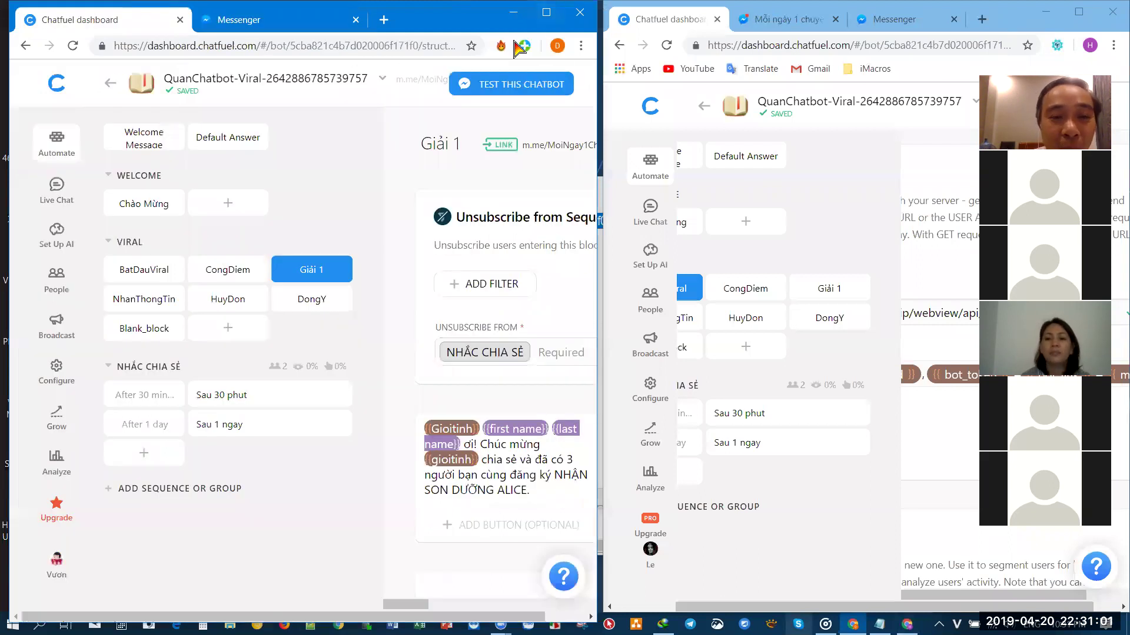
Open the DongY block full-screen and review its thank-you message and Google Sheets card.
click(294, 302)
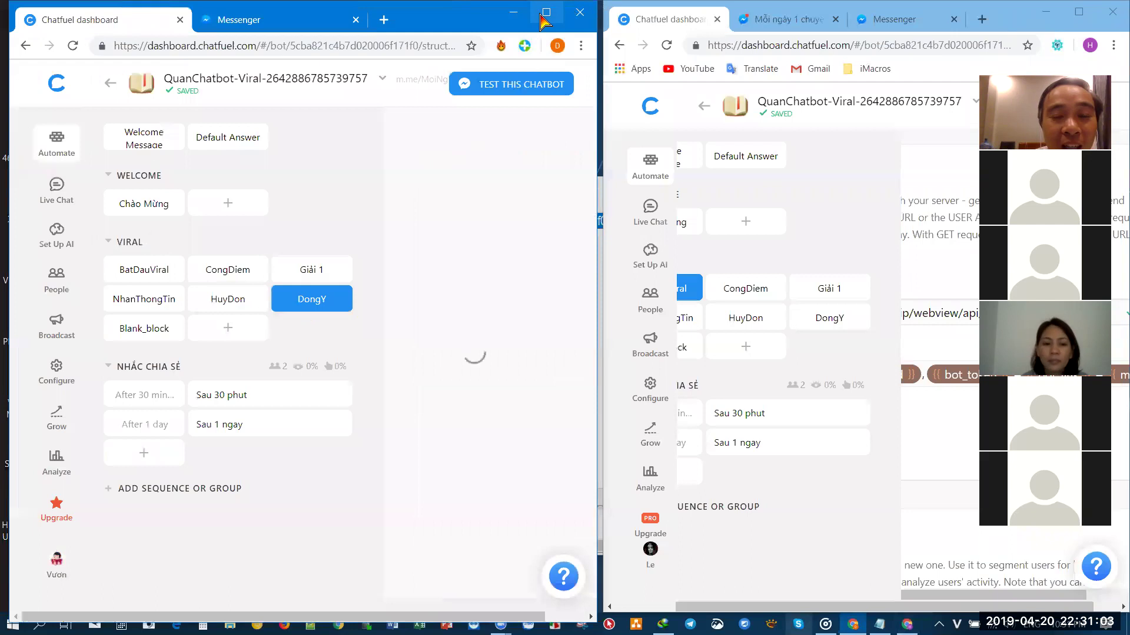
key(super+Up)
scroll(782, 321, down, 5)
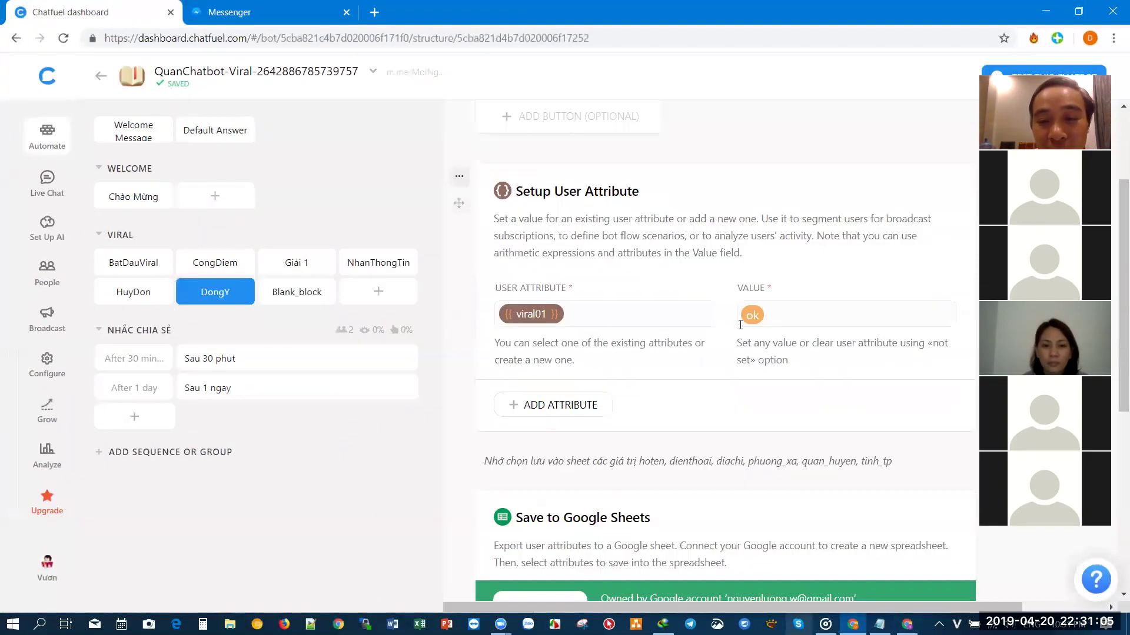
scroll(829, 331, down, 3)
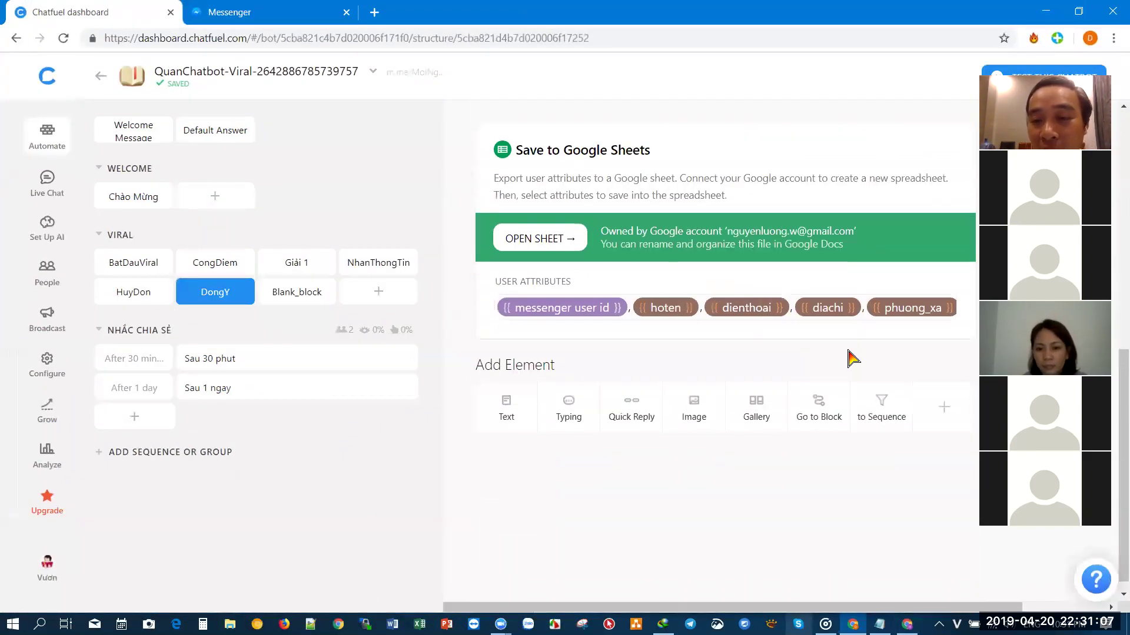
scroll(852, 358, up, 4)
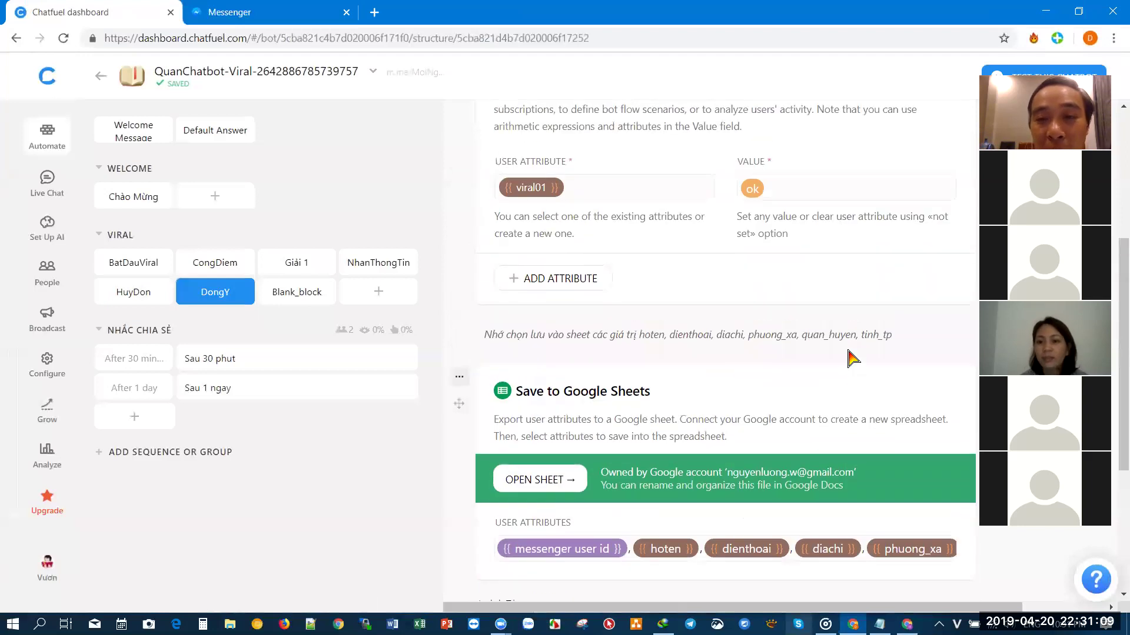
scroll(852, 356, up, 2)
scroll(629, 413, down, 4)
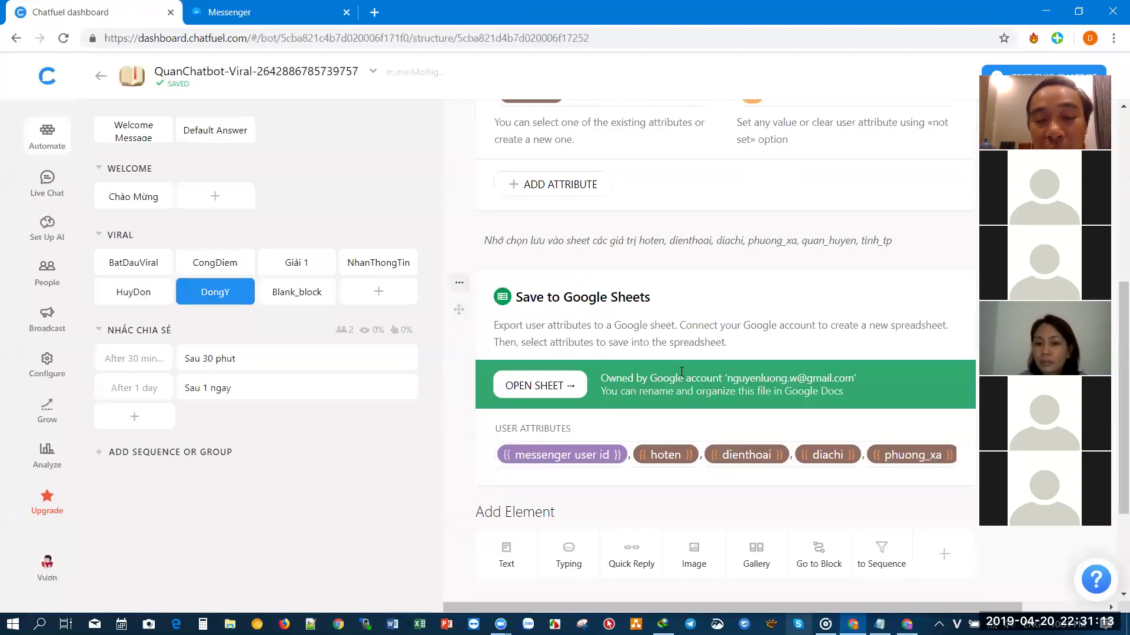
scroll(681, 372, up, 7)
scroll(593, 337, down, 2)
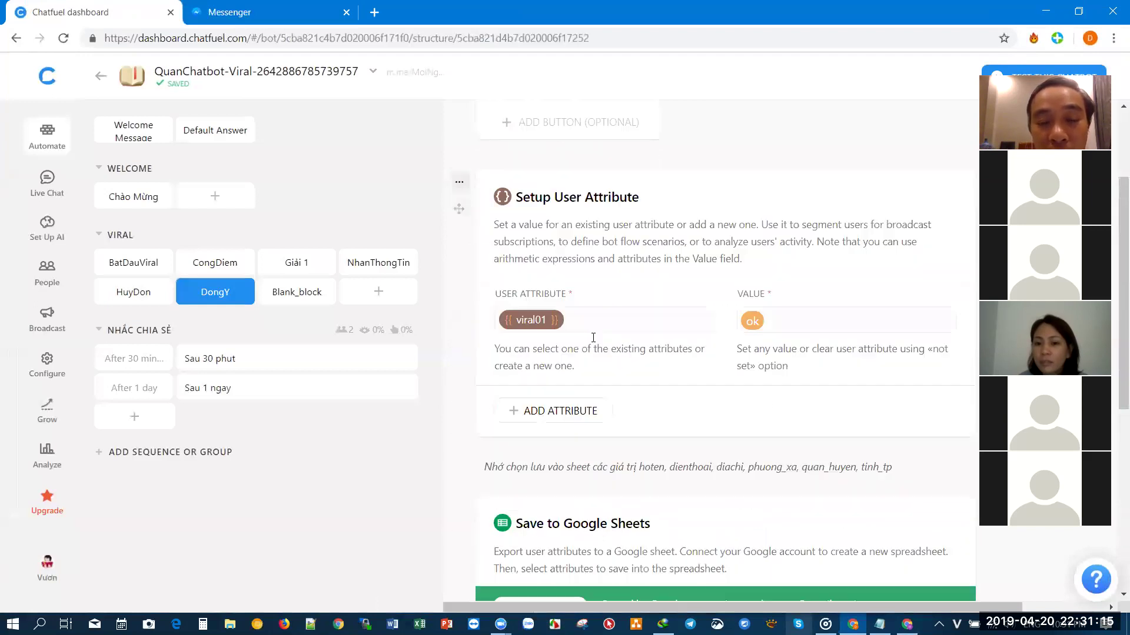
scroll(593, 338, down, 1)
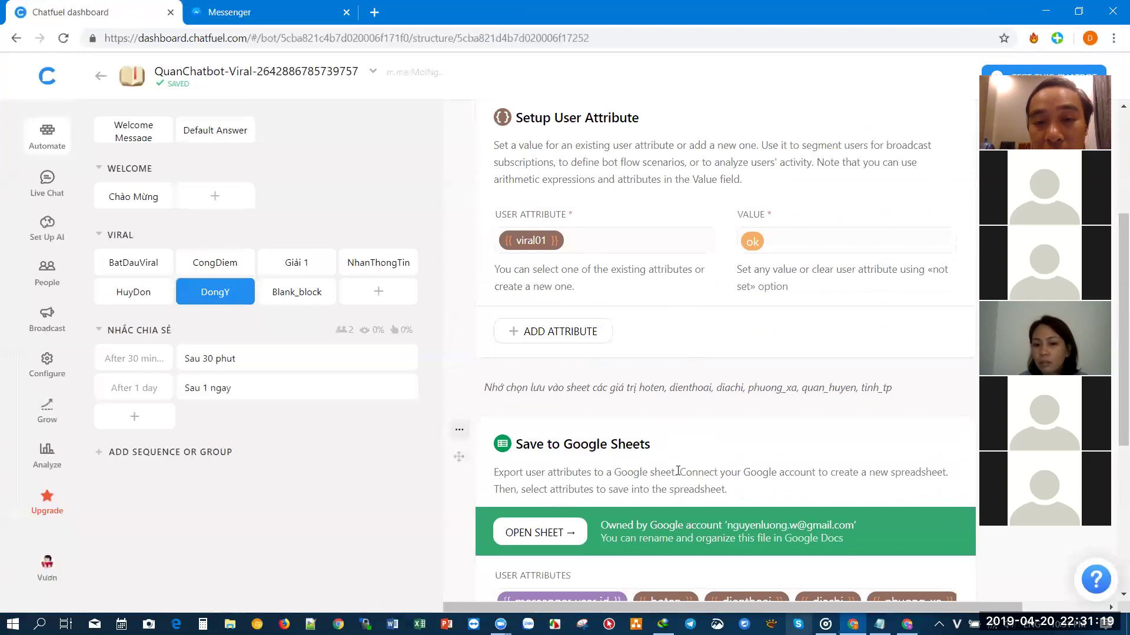
scroll(678, 470, up, 2)
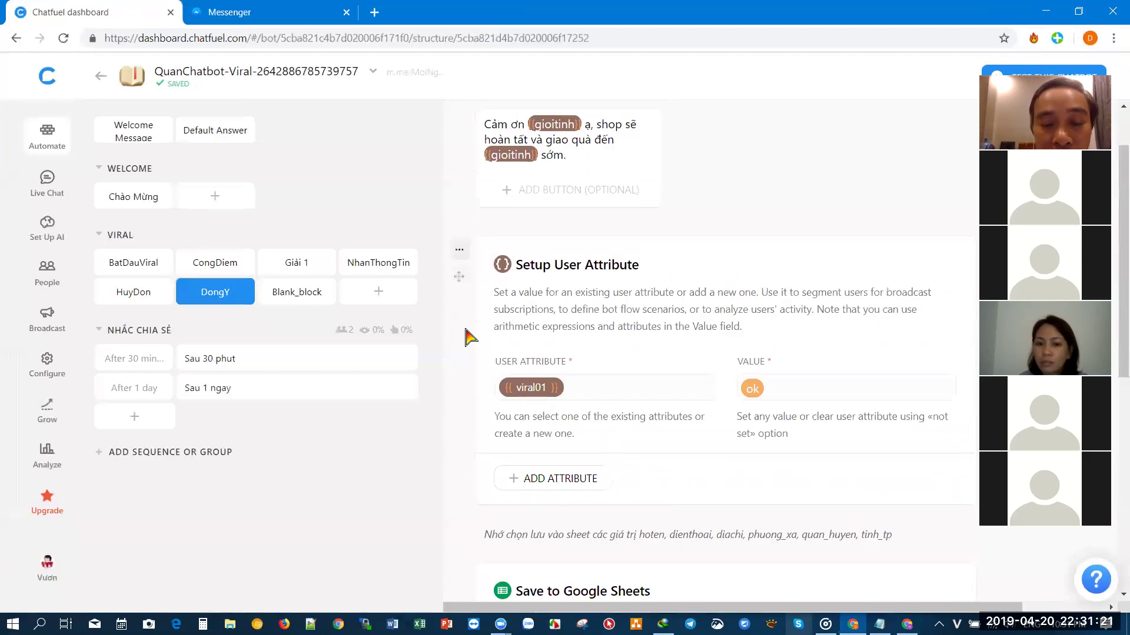
scroll(458, 247, down, 1)
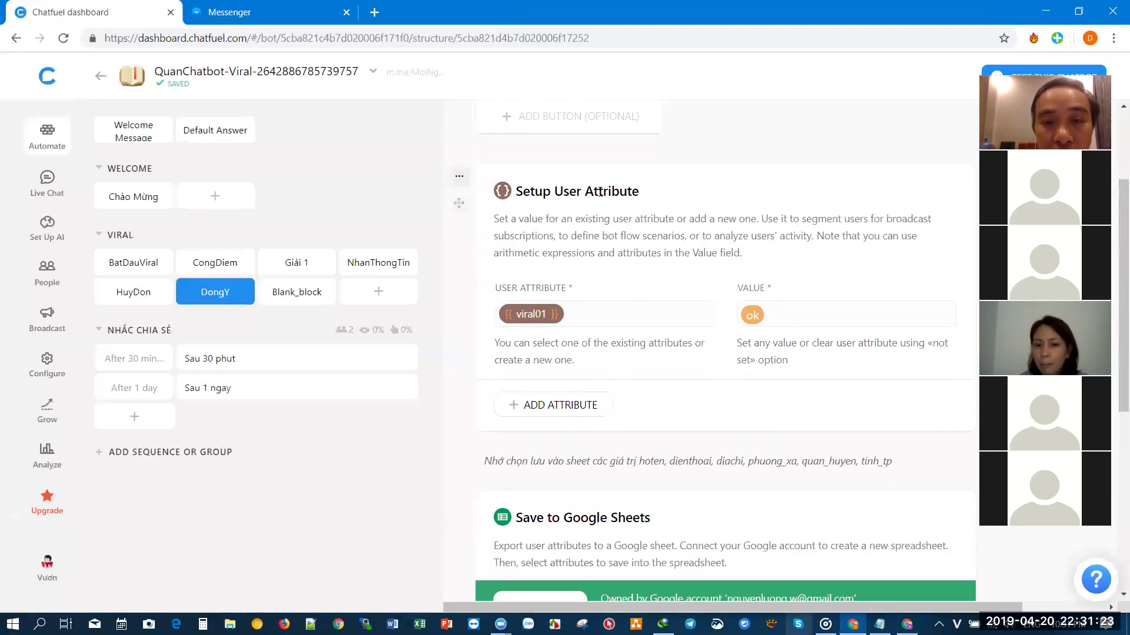
Move the viral01 attribute card below the Save to Google Sheets card.
drag(458, 203, 500, 564)
scroll(506, 435, down, 4)
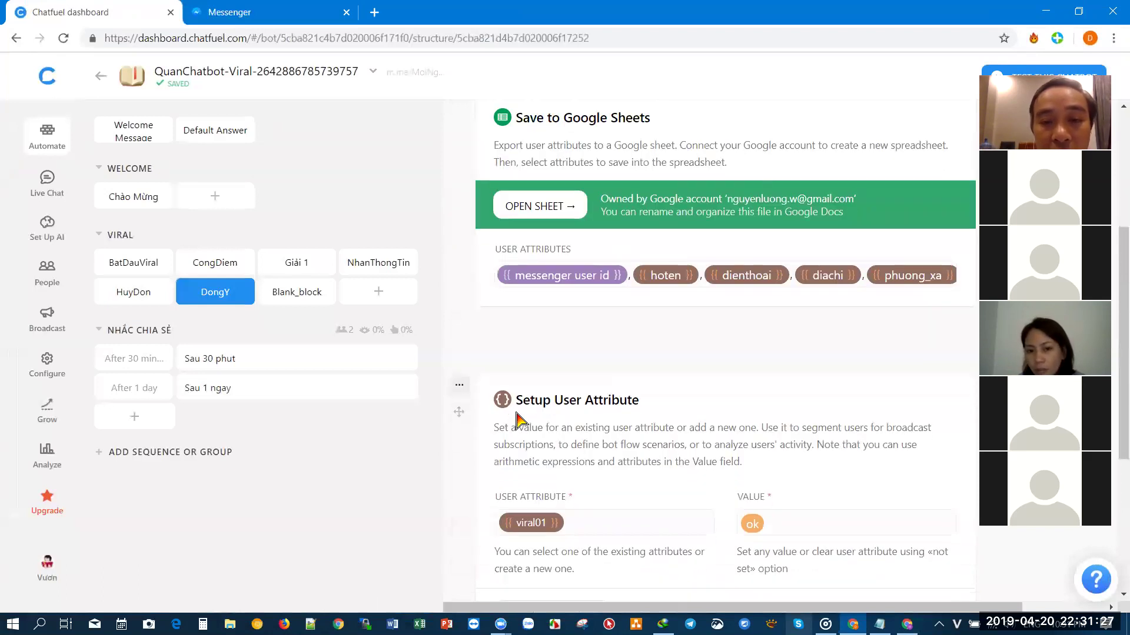
scroll(517, 411, up, 4)
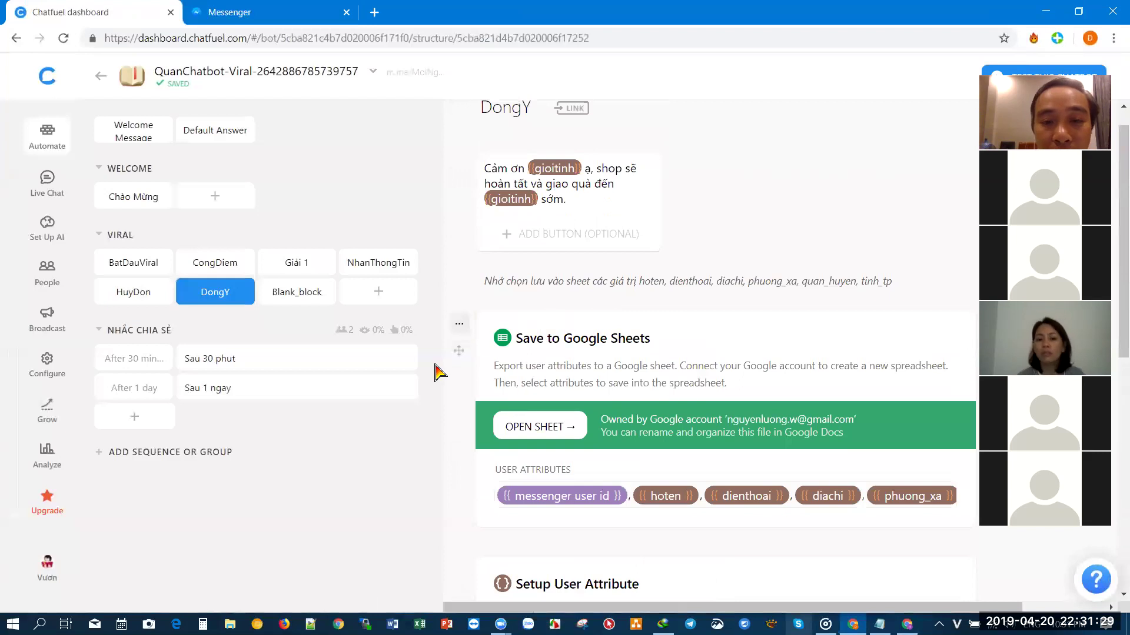
drag(459, 350, 461, 300)
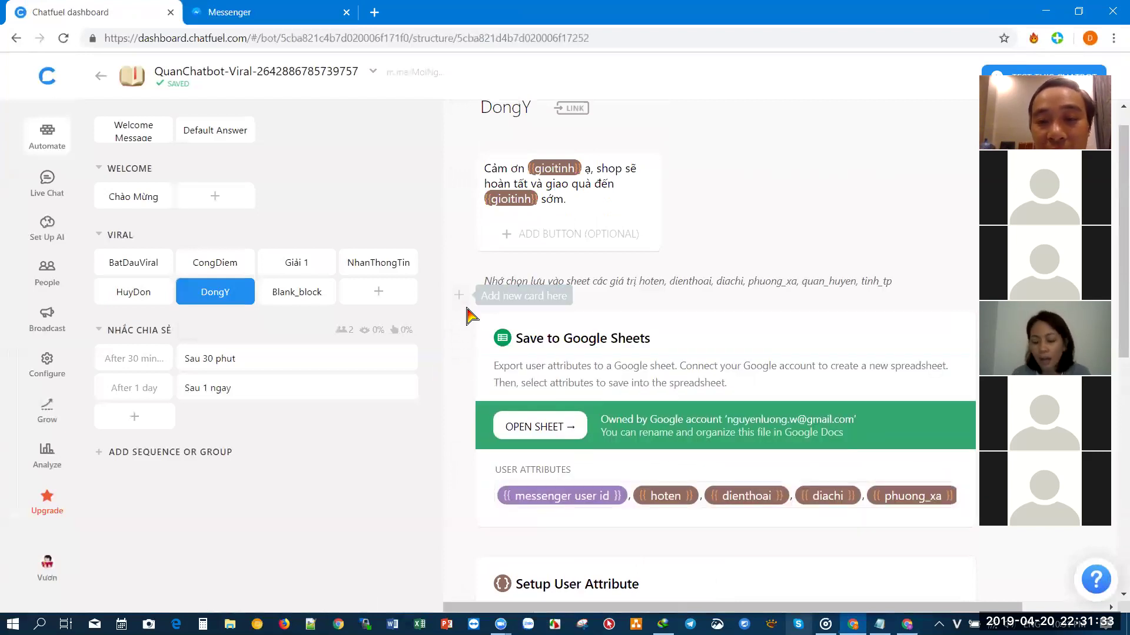
scroll(690, 341, down, 1)
scroll(690, 341, down, 3)
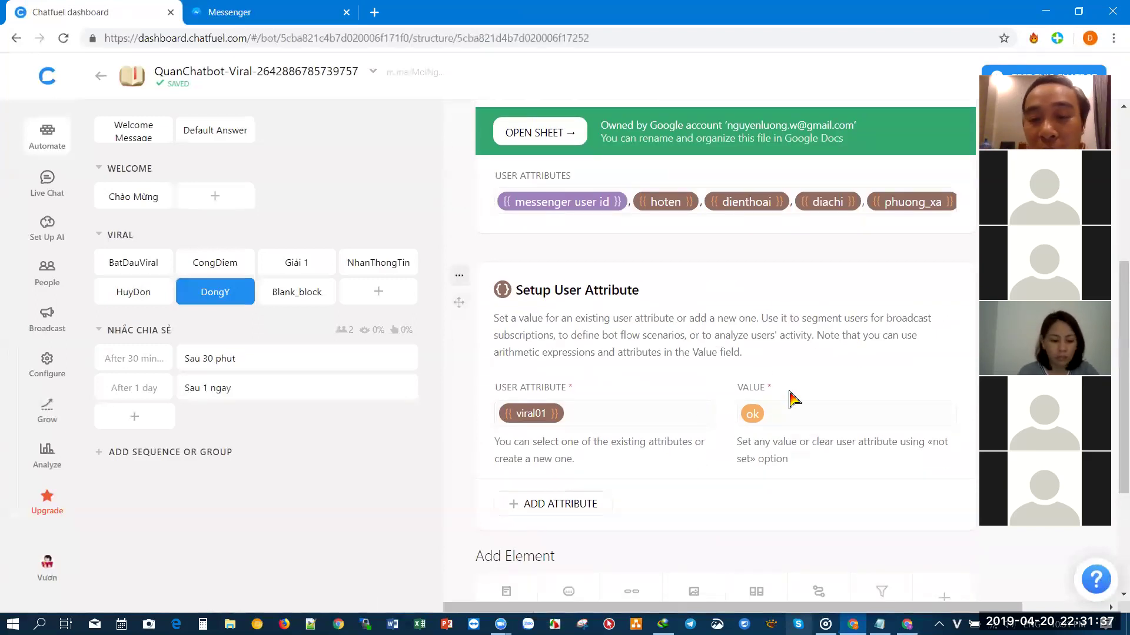
scroll(795, 400, up, 4)
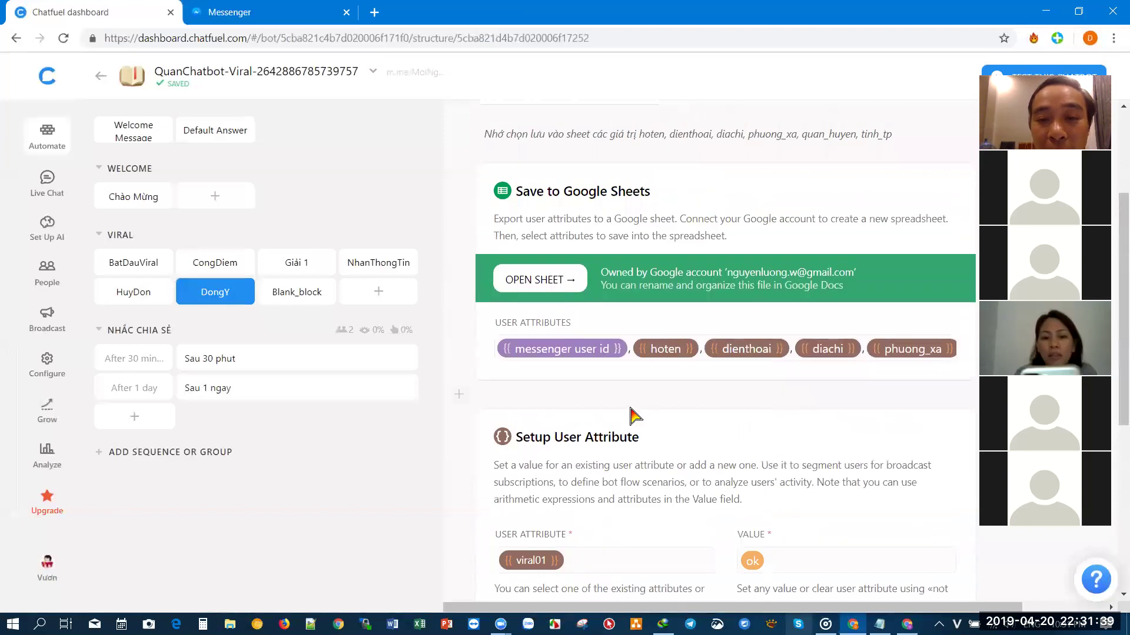
scroll(594, 405, down, 2)
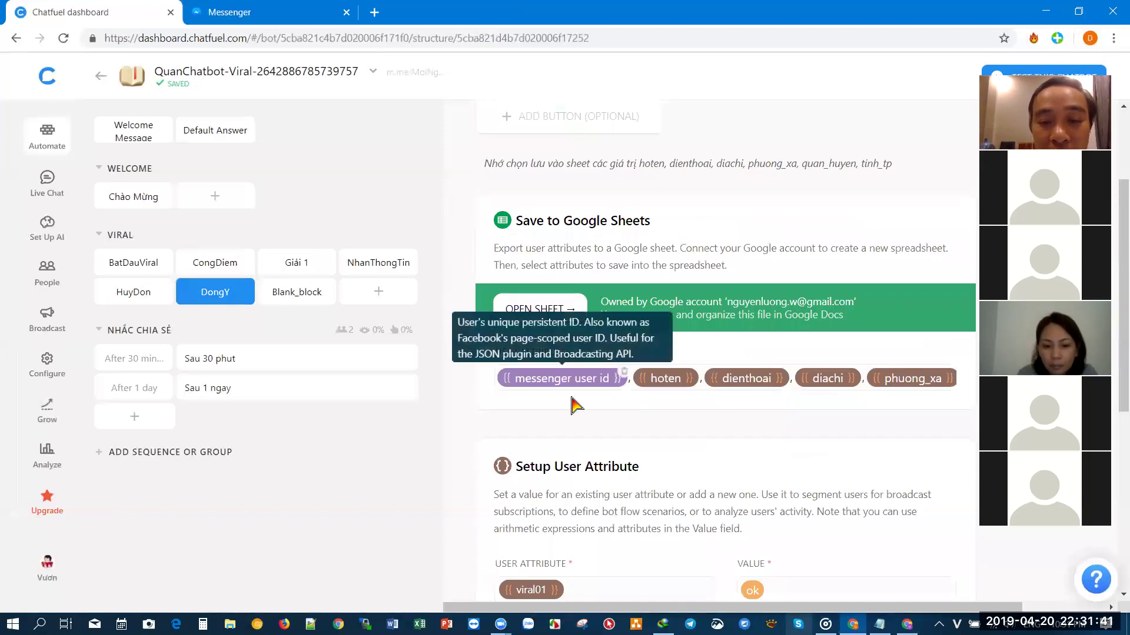
scroll(503, 243, down, 3)
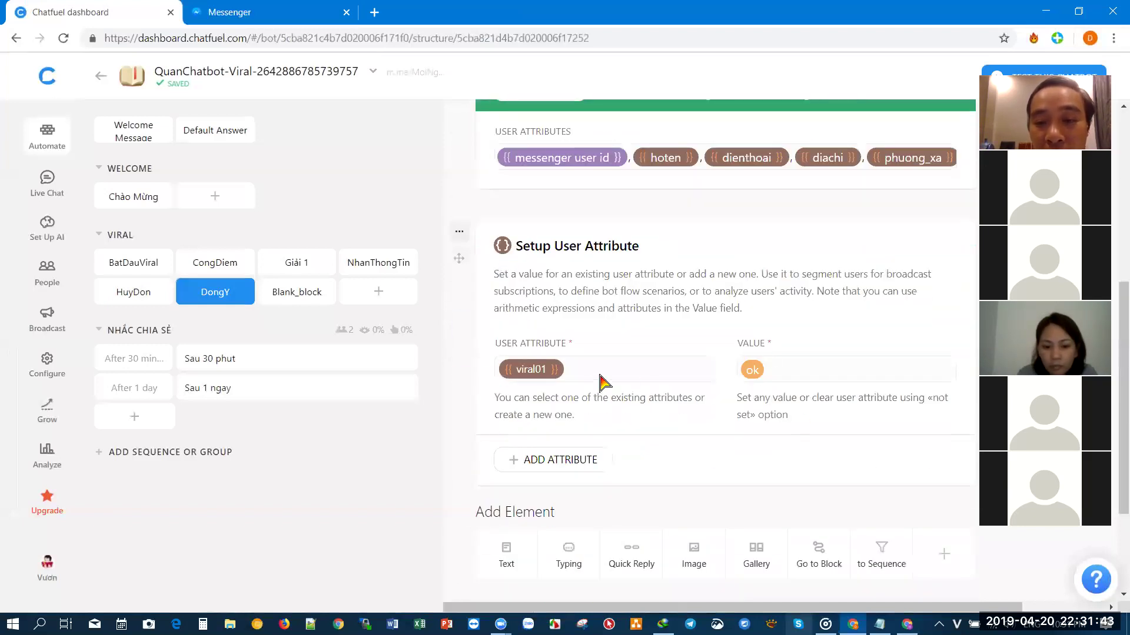
scroll(774, 376, up, 5)
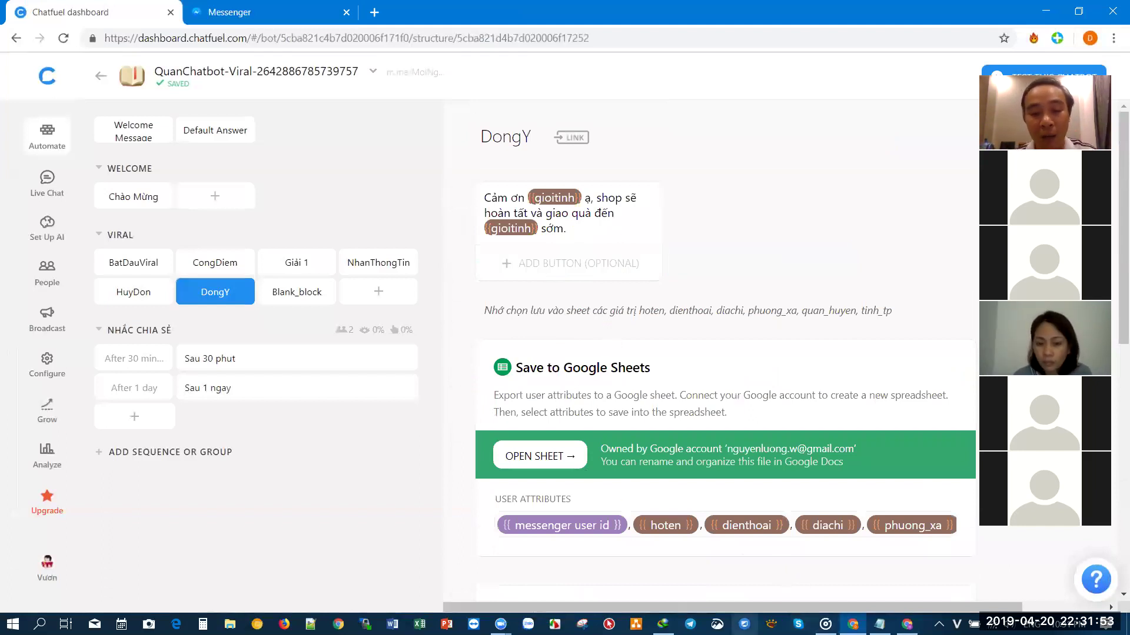
click(1089, 38)
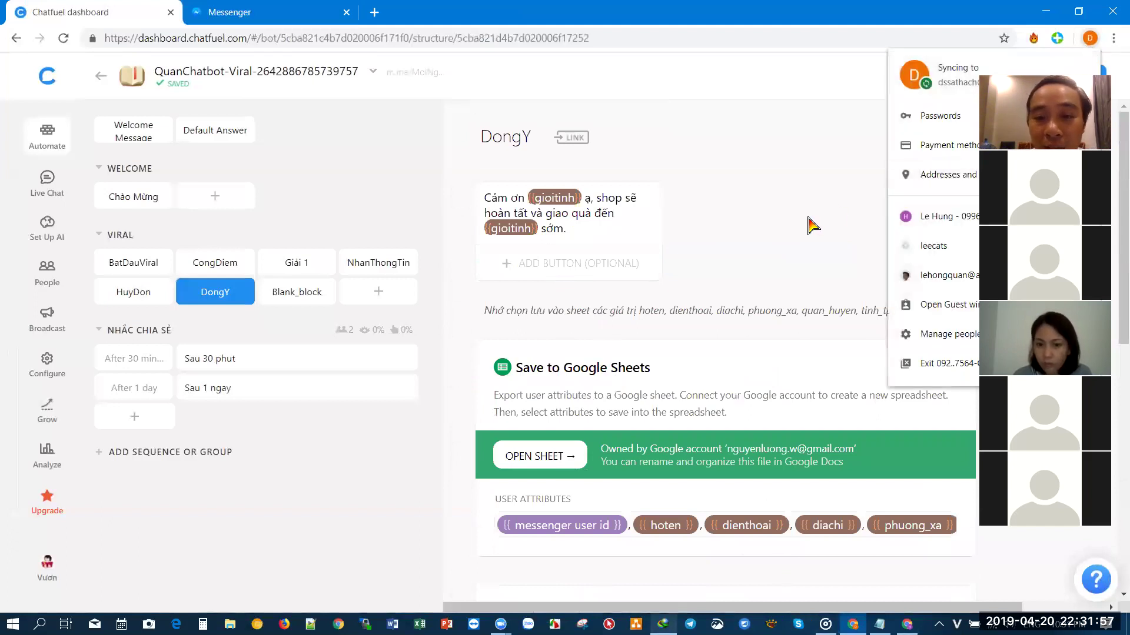
Close the profile menu and open the BatDauViral block with its gender JSON API card.
click(769, 249)
scroll(768, 242, down, 3)
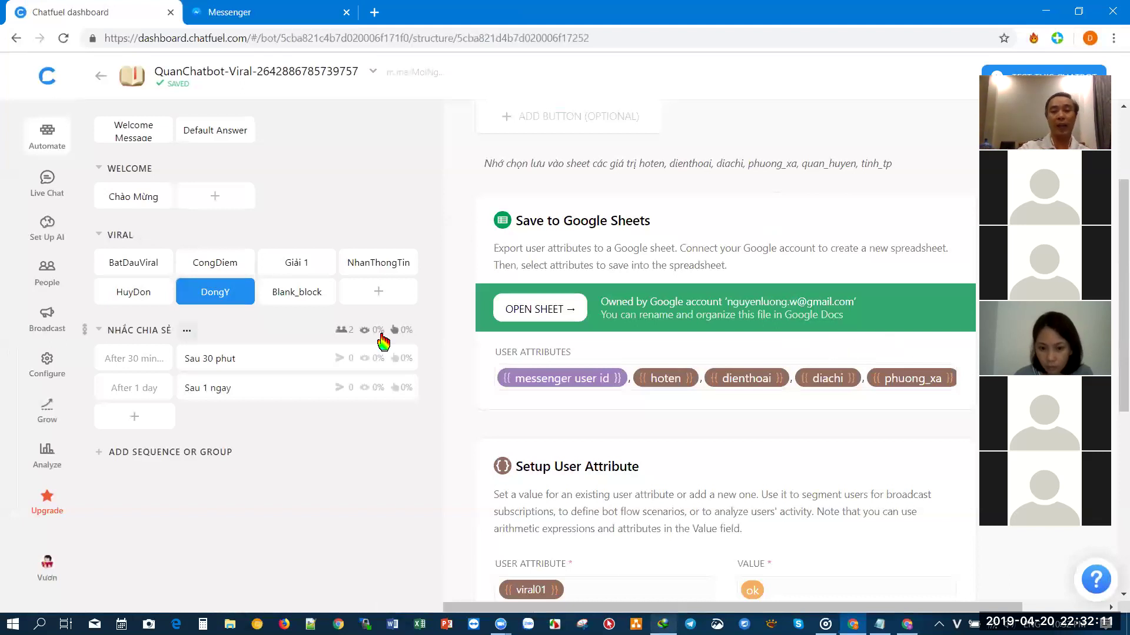
click(117, 271)
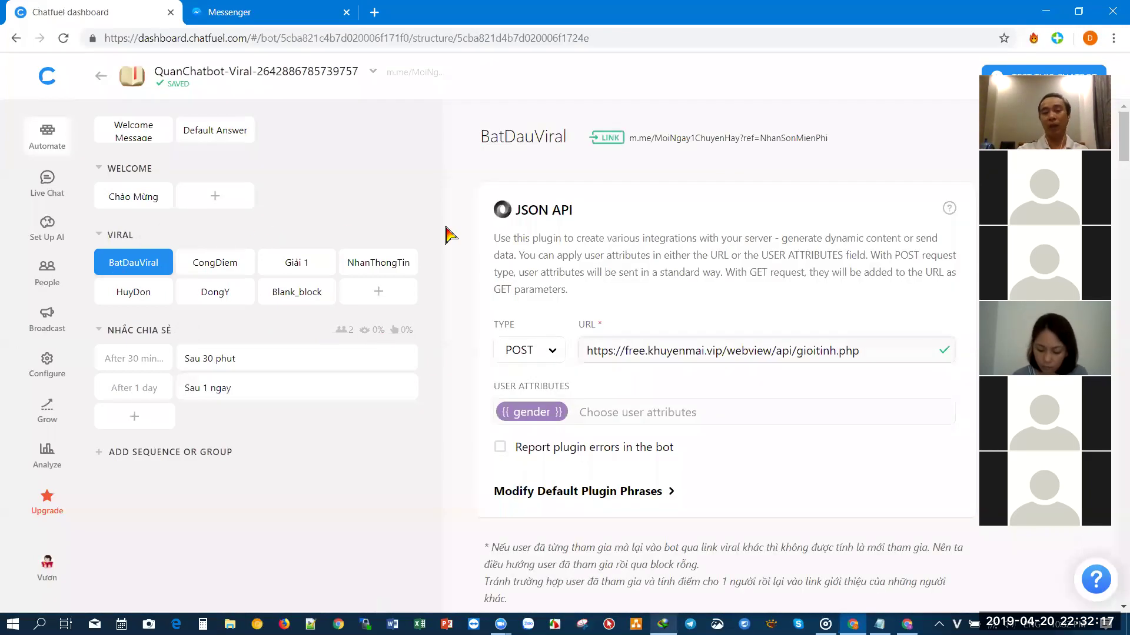
Open Giải 1, check the ĐIỀN THÔNG TIN button's botchat.vip webview link, and dismiss the device prompt.
click(283, 266)
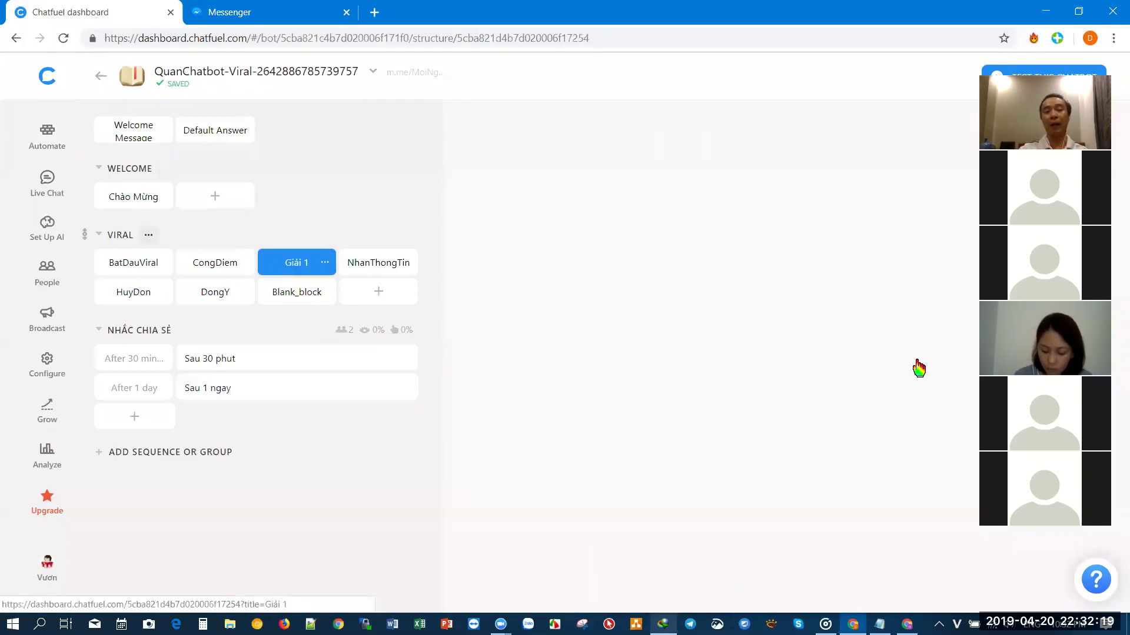
scroll(735, 336, down, 10)
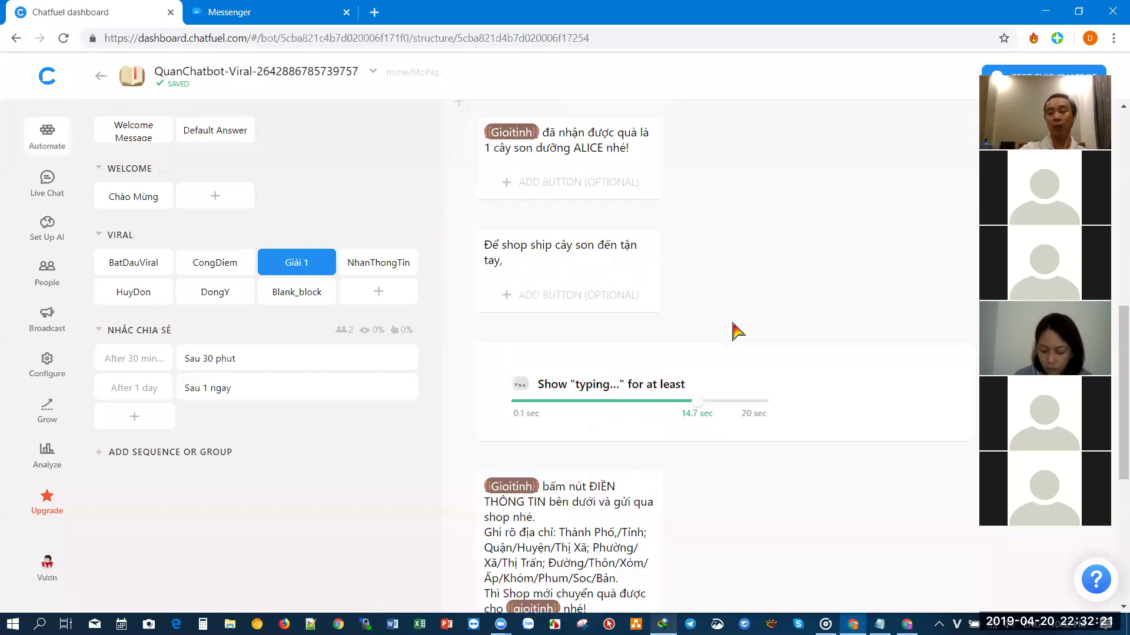
click(618, 282)
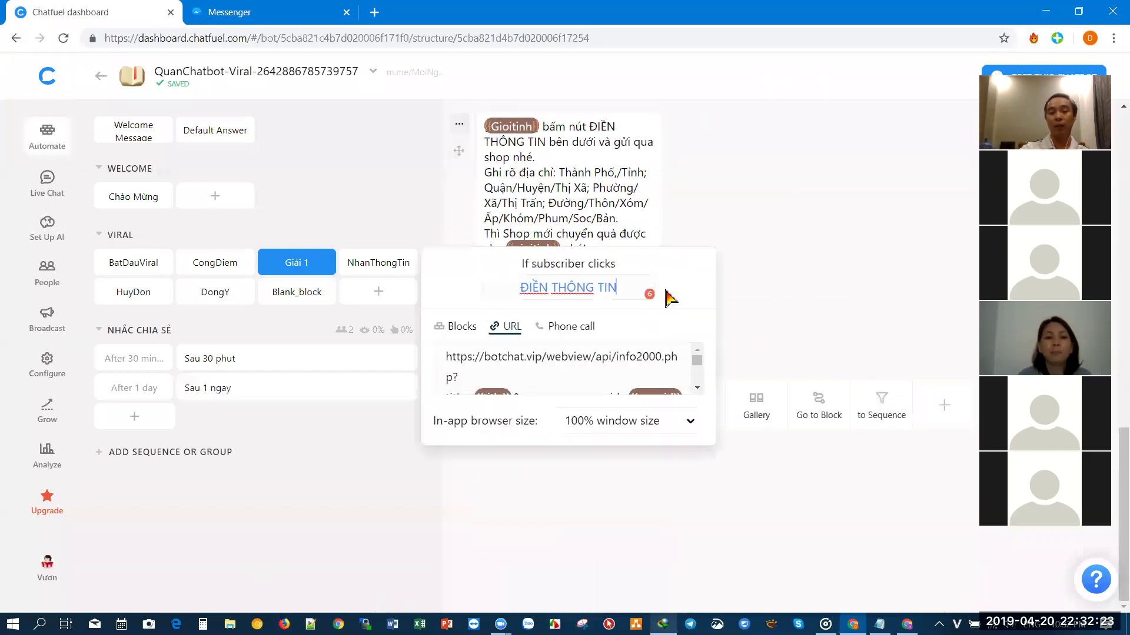
click(803, 241)
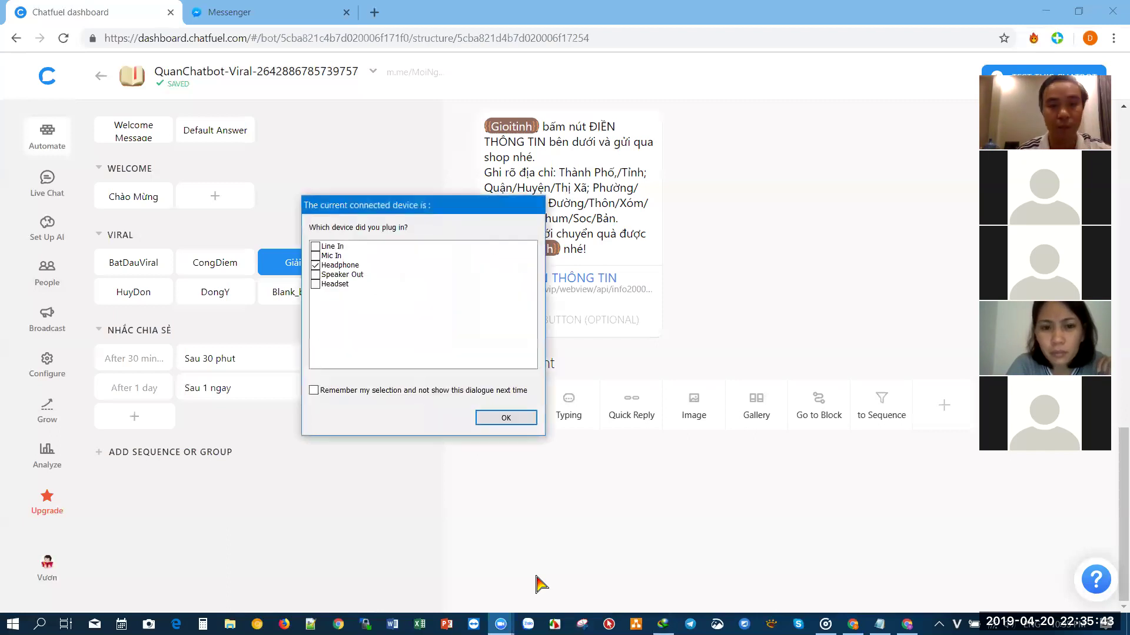
click(505, 418)
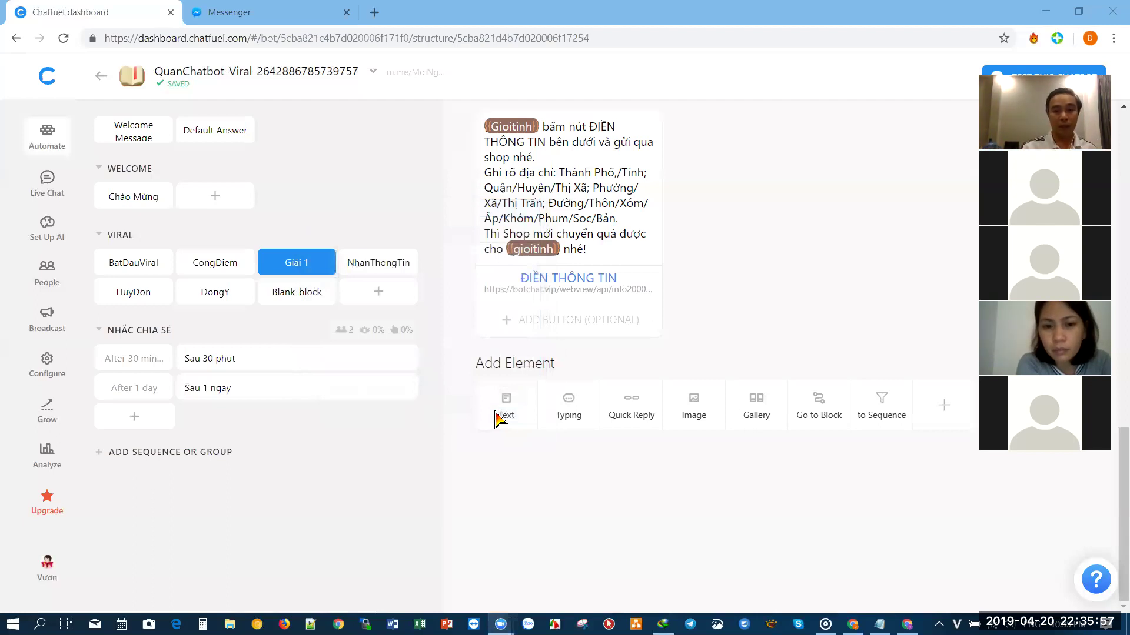
Reopen the DongY block and scroll to its Save to Google Sheets card.
click(200, 290)
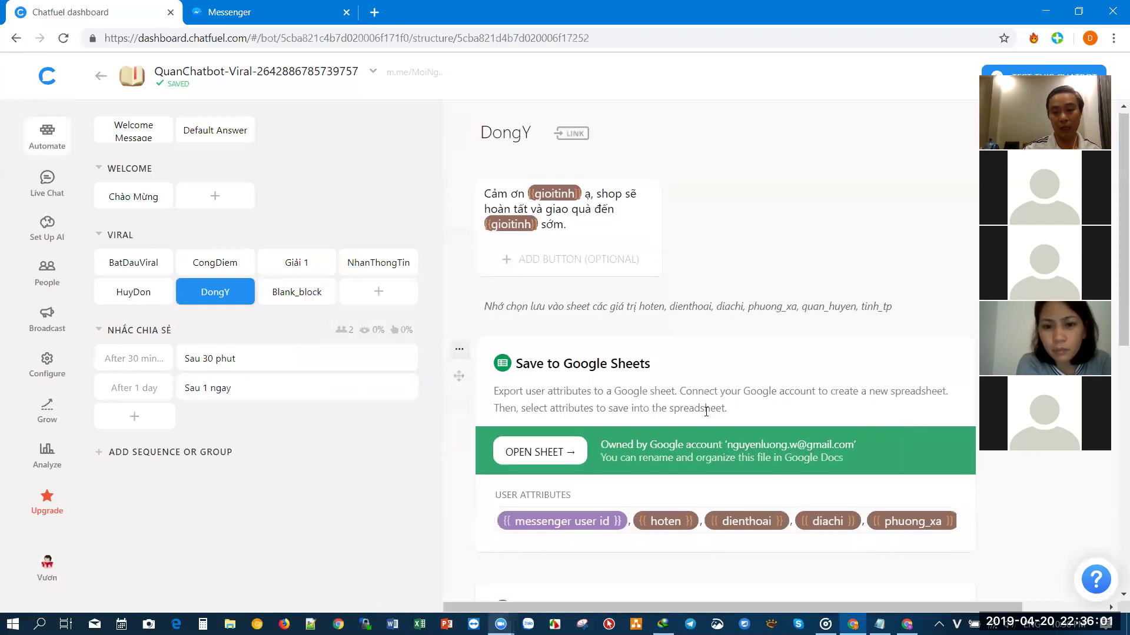
scroll(700, 415, down, 3)
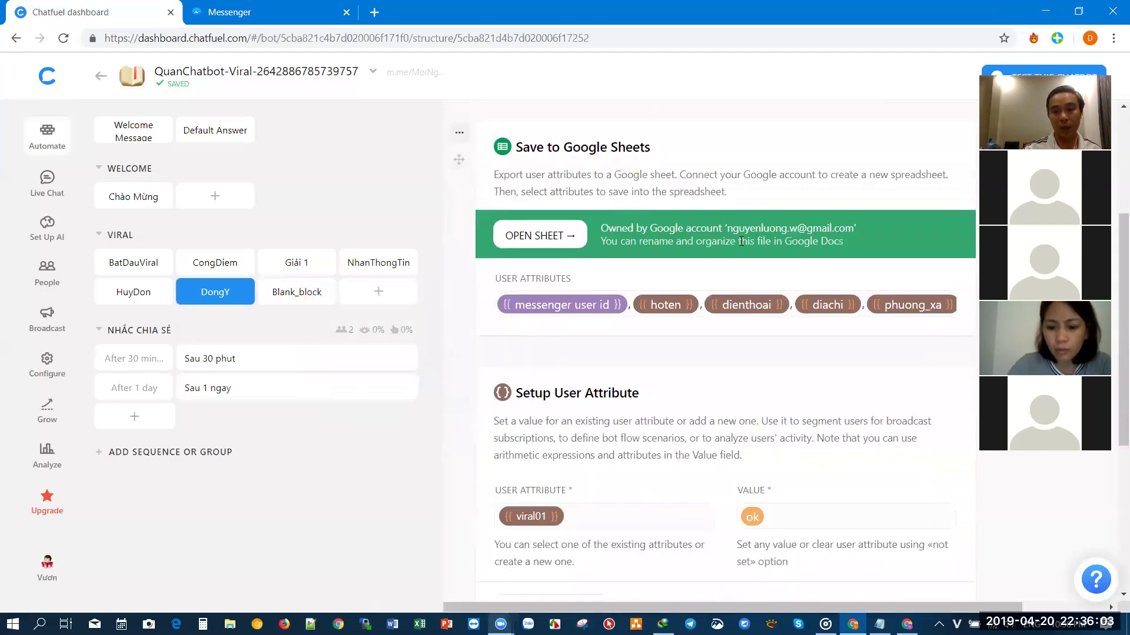
Delete the existing Save to Google Sheets card from the DongY block.
scroll(547, 247, up, 2)
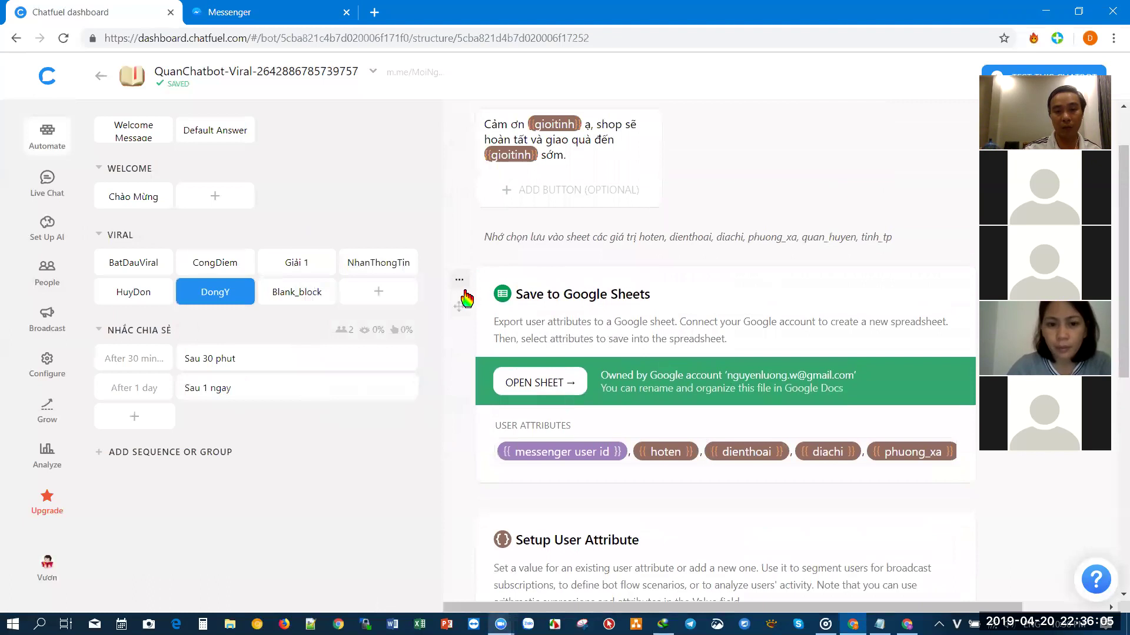
click(459, 280)
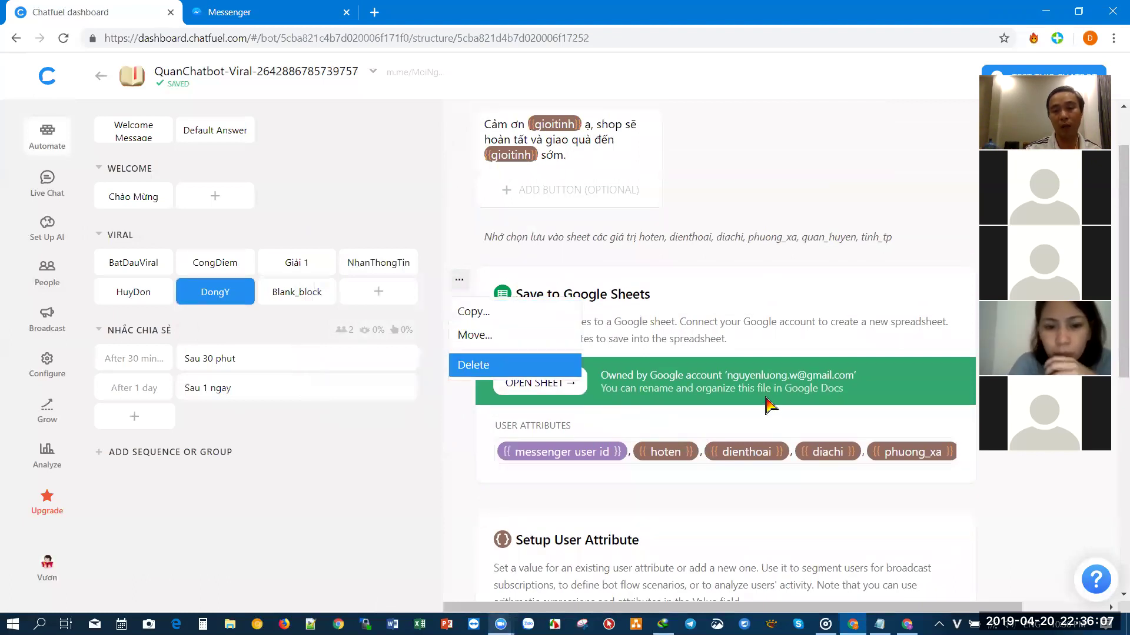
click(486, 367)
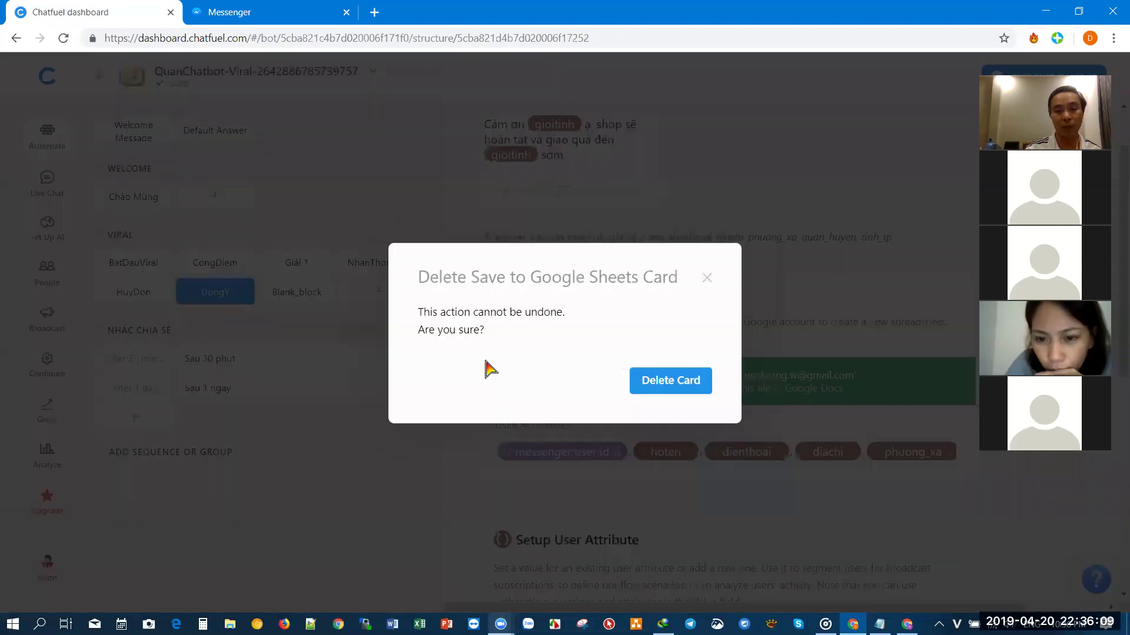
click(692, 385)
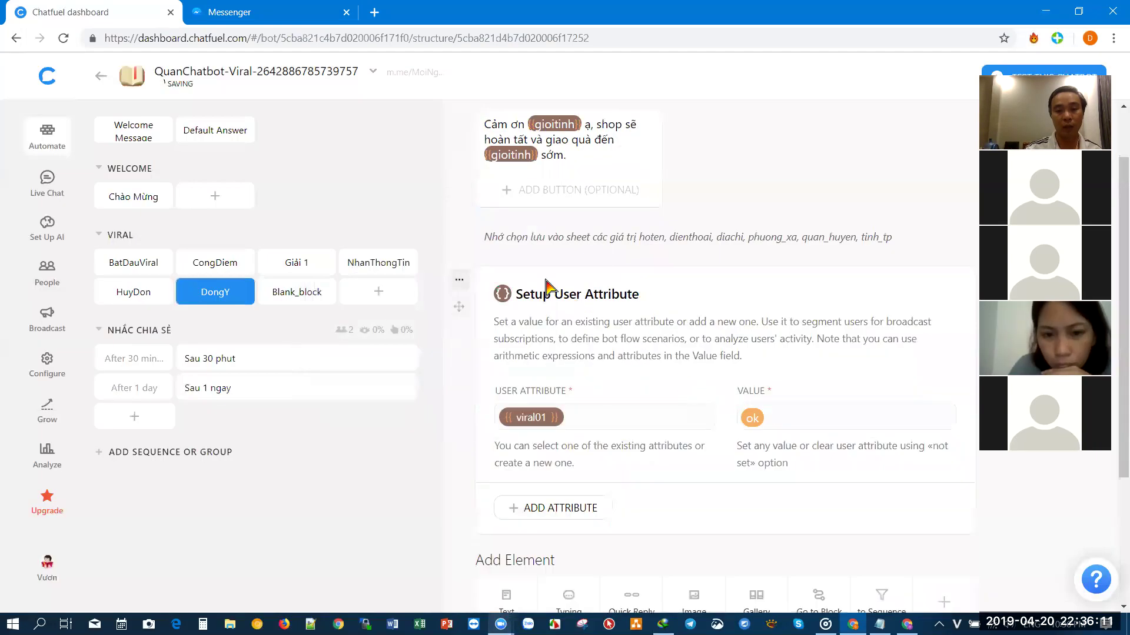
Insert a new Save to Google Sheets card in its place, leaving it unconnected.
click(459, 251)
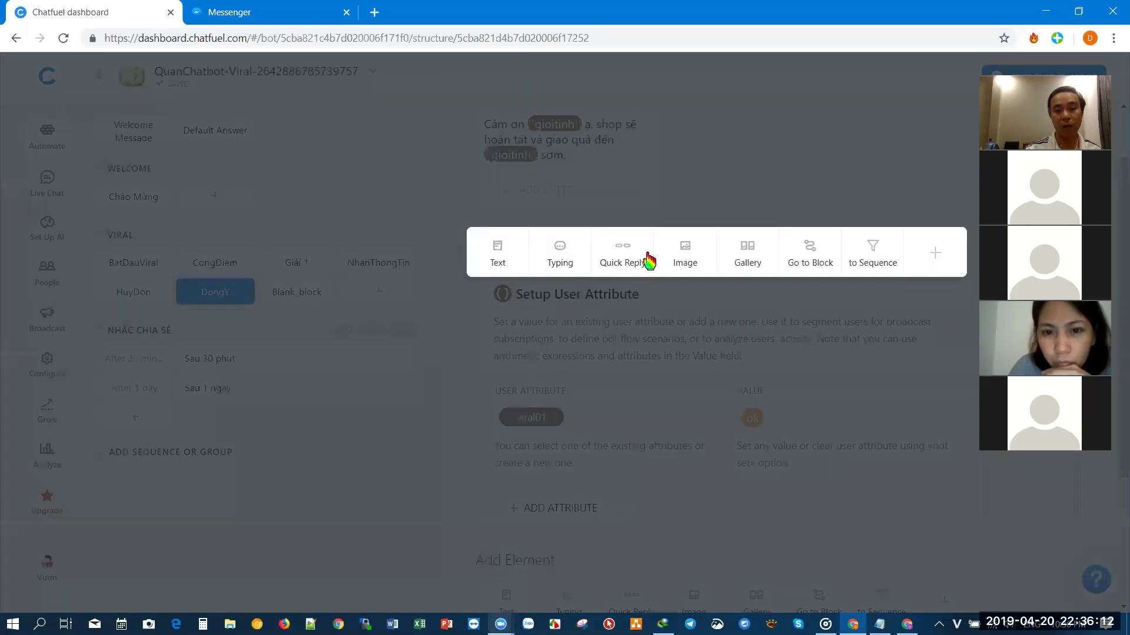
click(933, 254)
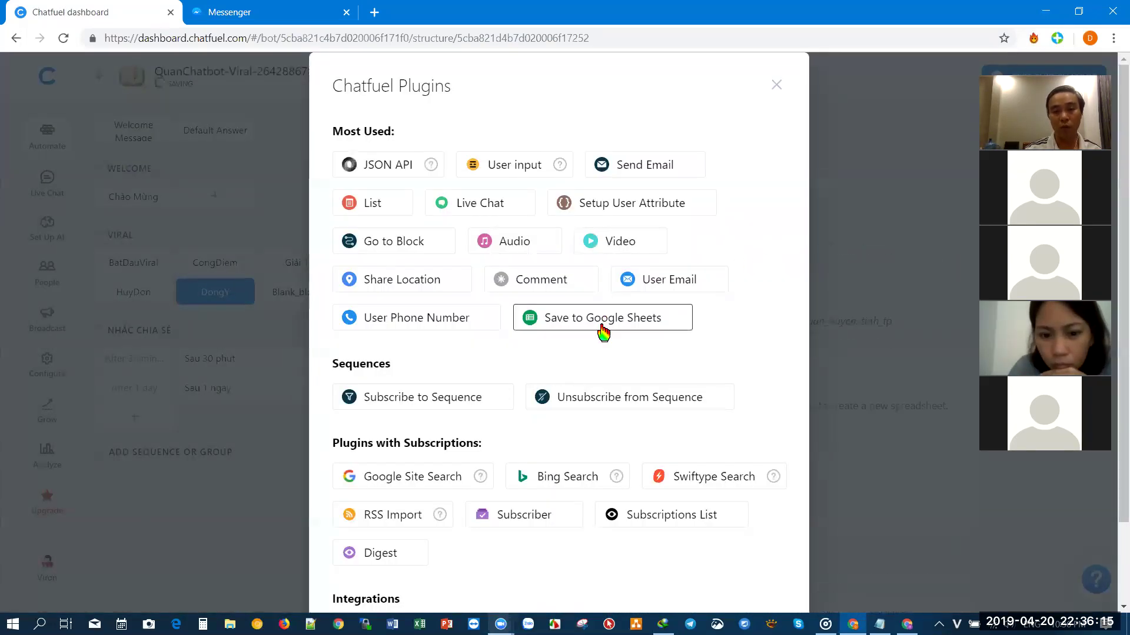
click(603, 330)
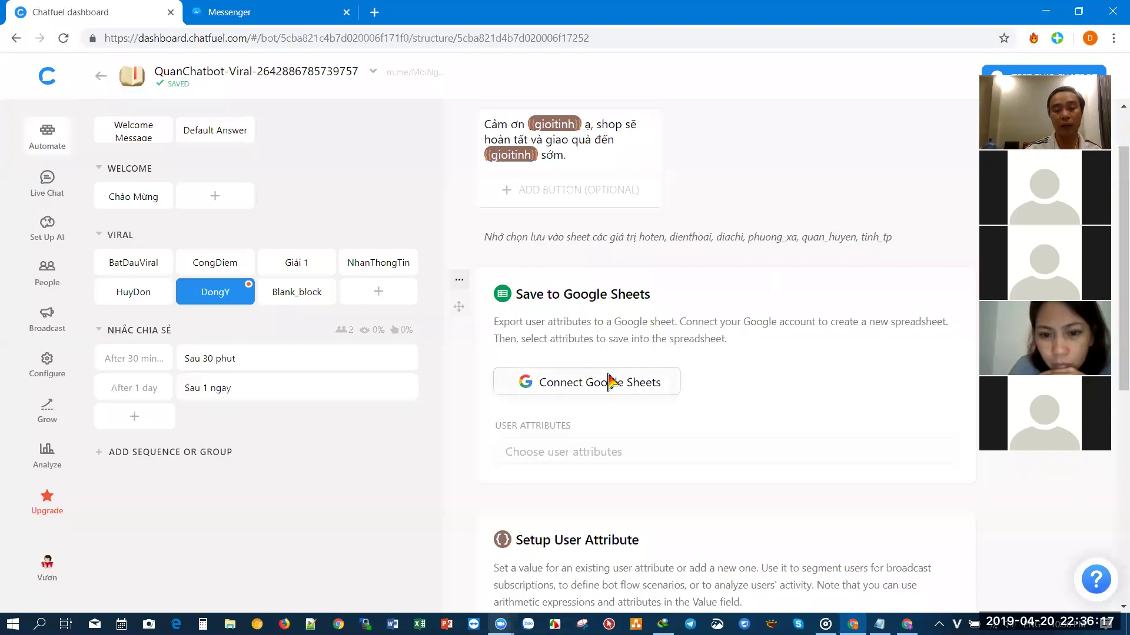
click(608, 380)
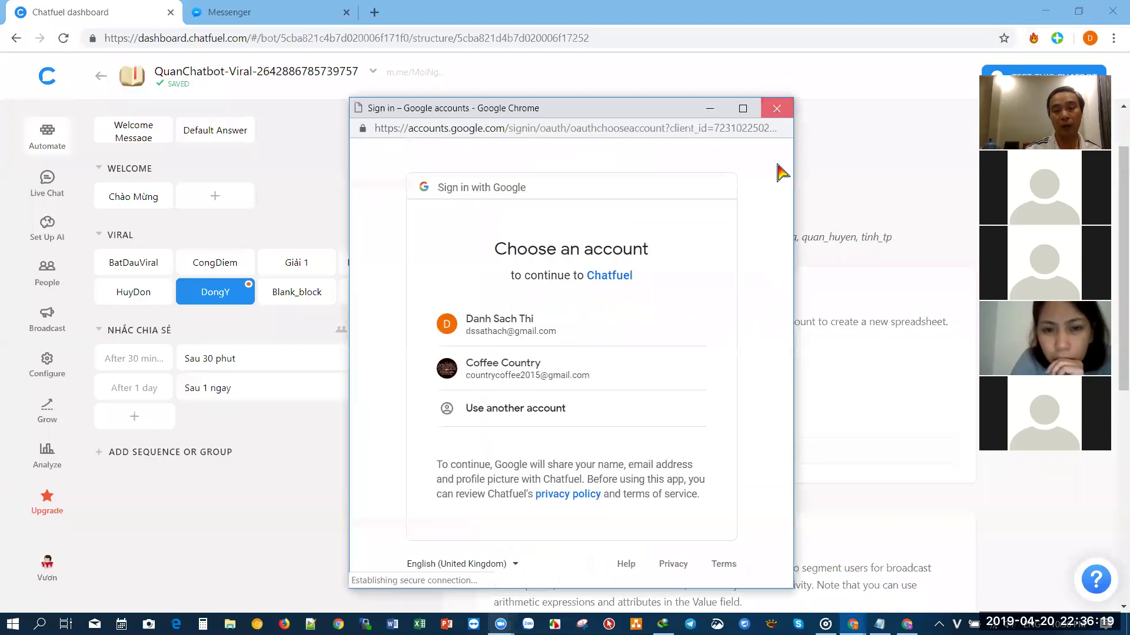
click(787, 336)
scroll(788, 338, down, 5)
scroll(789, 339, down, 2)
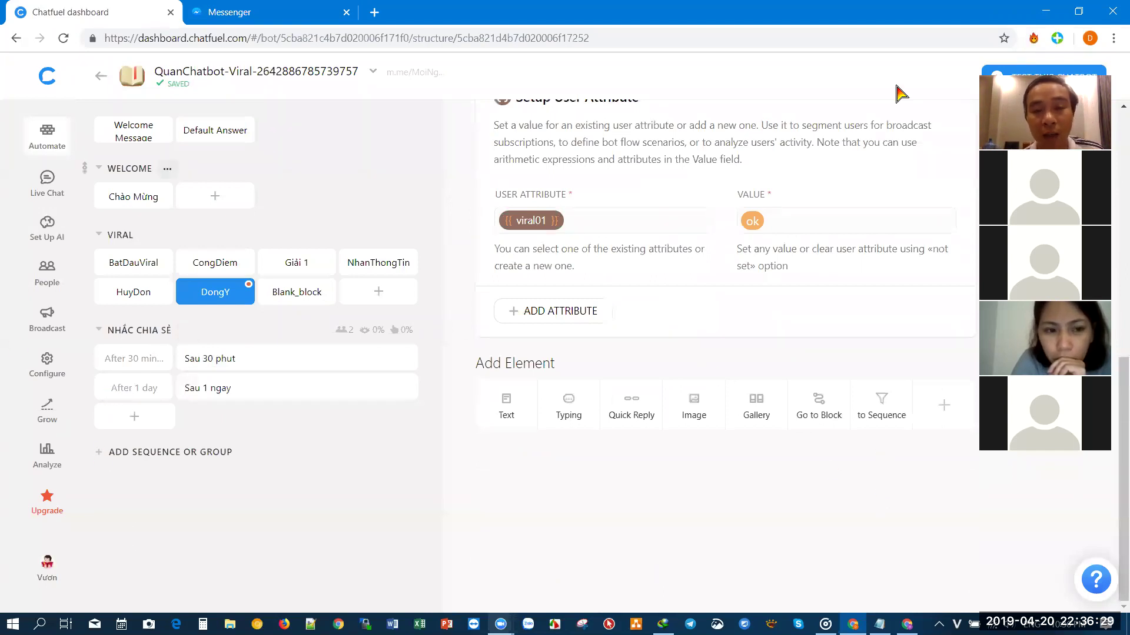
scroll(559, 495, up, 8)
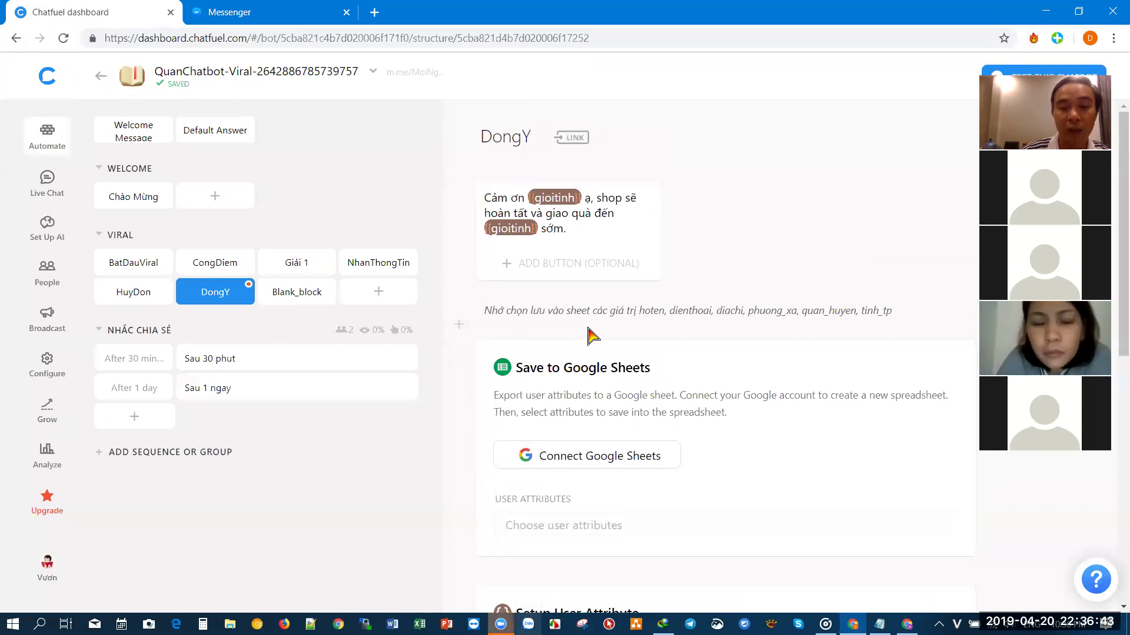
In the bot settings, set Time Zone to (UTC+07:00) Jakarta, Bangkok, Hanoi.
click(50, 369)
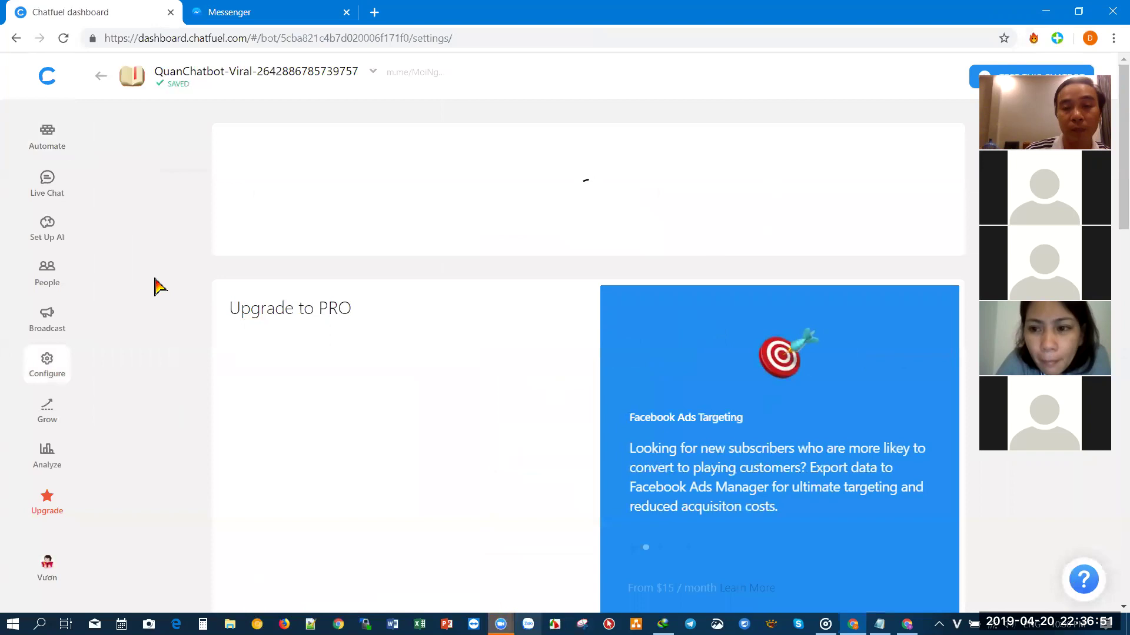
scroll(158, 286, down, 10)
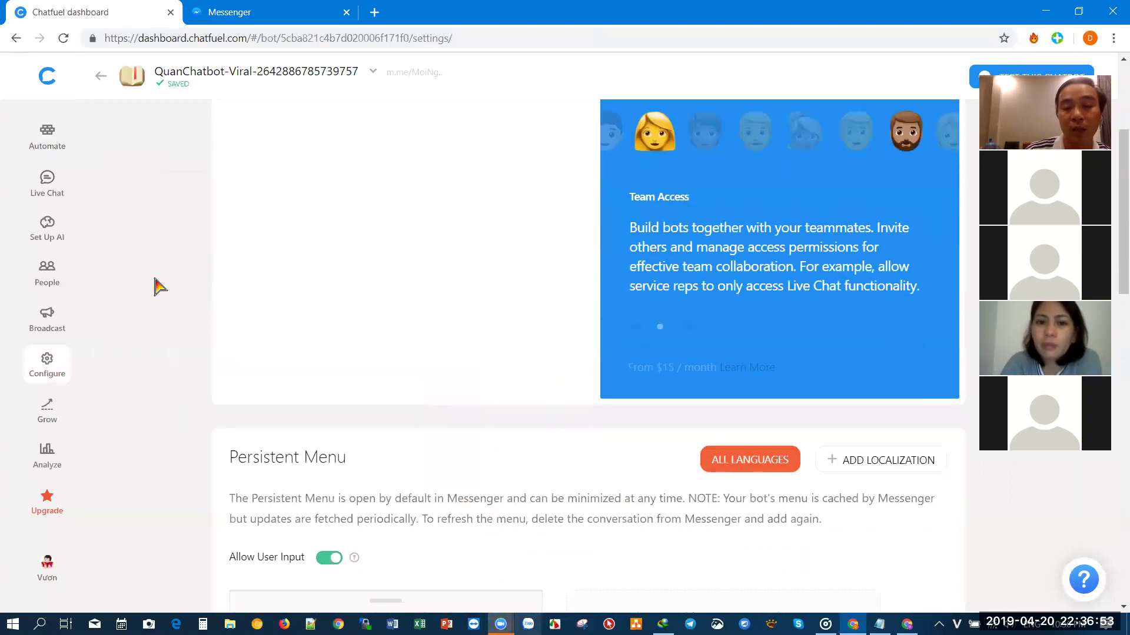
scroll(158, 286, down, 1)
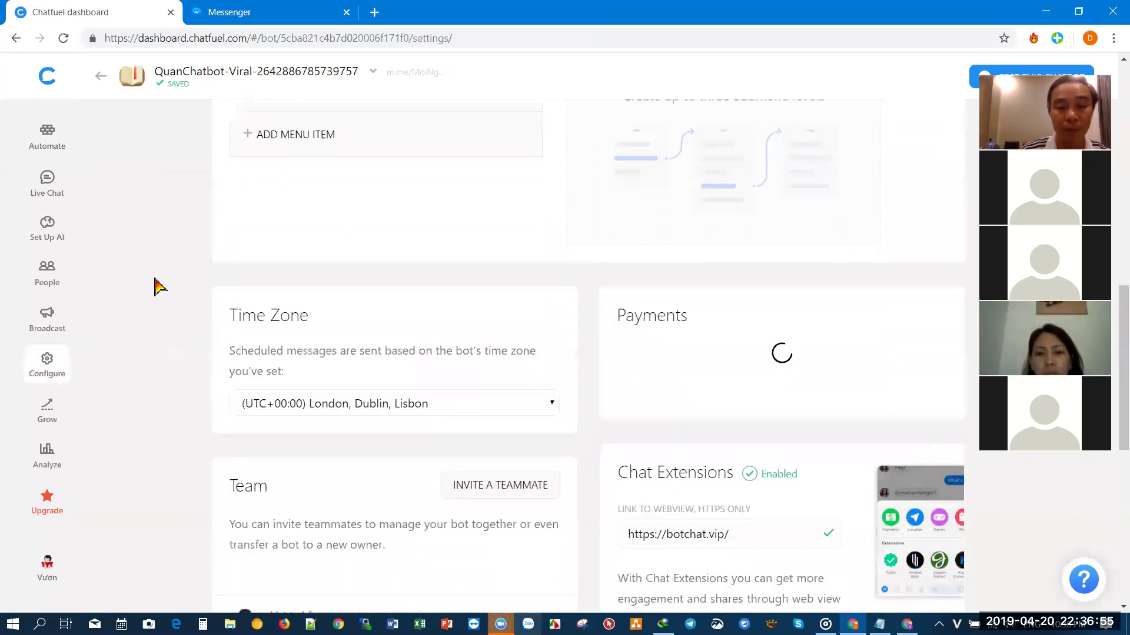
click(367, 351)
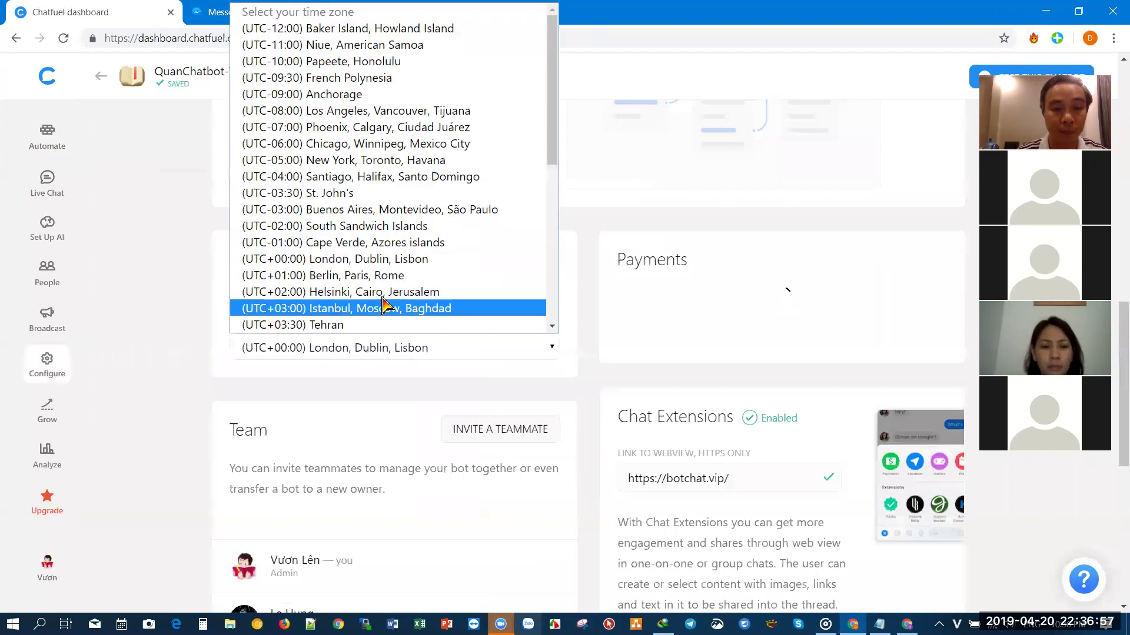
click(350, 137)
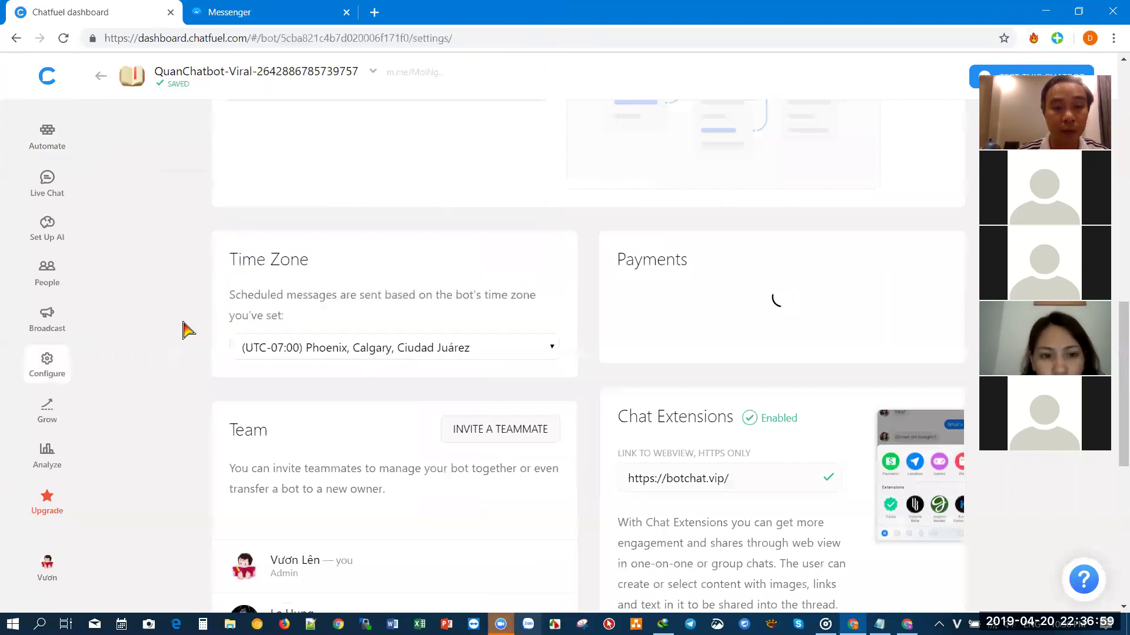
click(281, 351)
scroll(297, 330, down, 5)
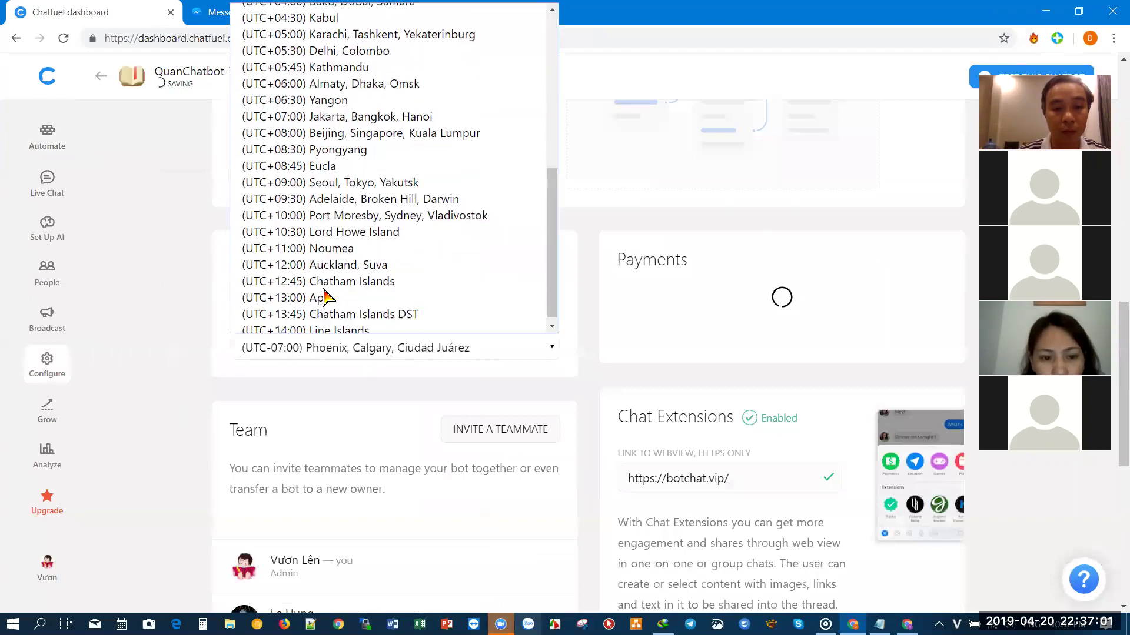
click(361, 111)
scroll(154, 347, down, 5)
Create a first Admin teammate invitation and copy its link.
click(512, 209)
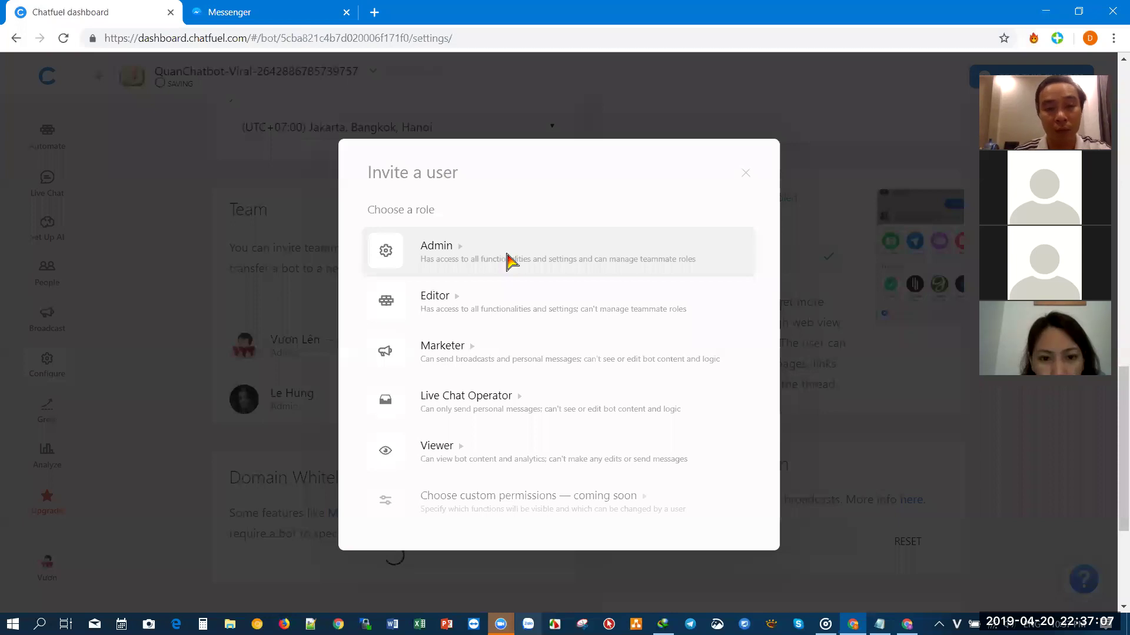
click(508, 261)
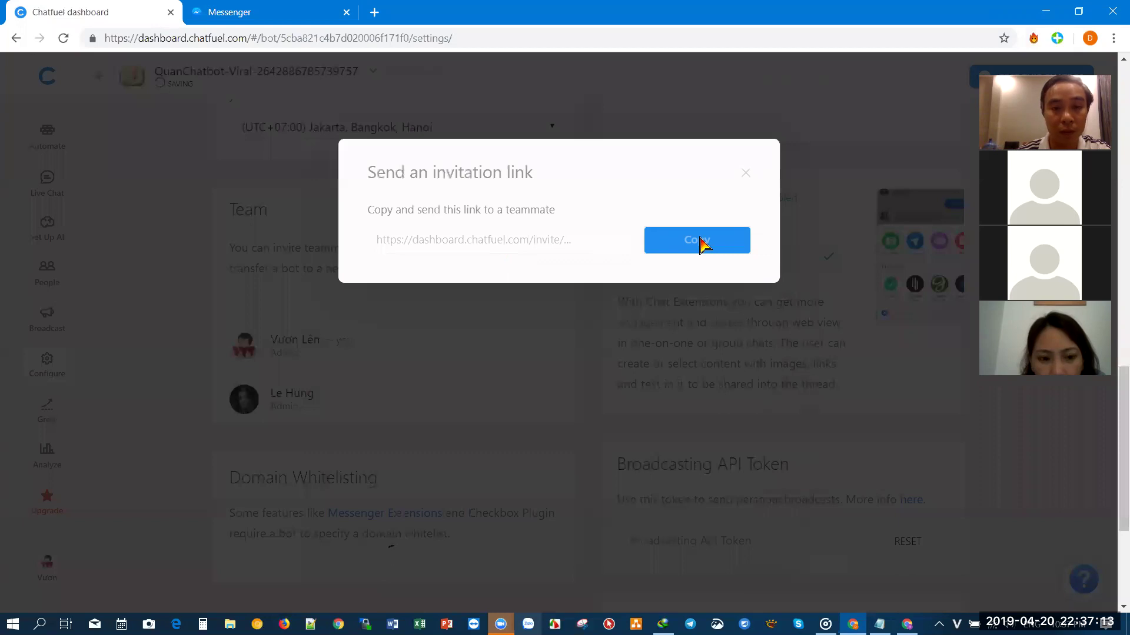
click(701, 244)
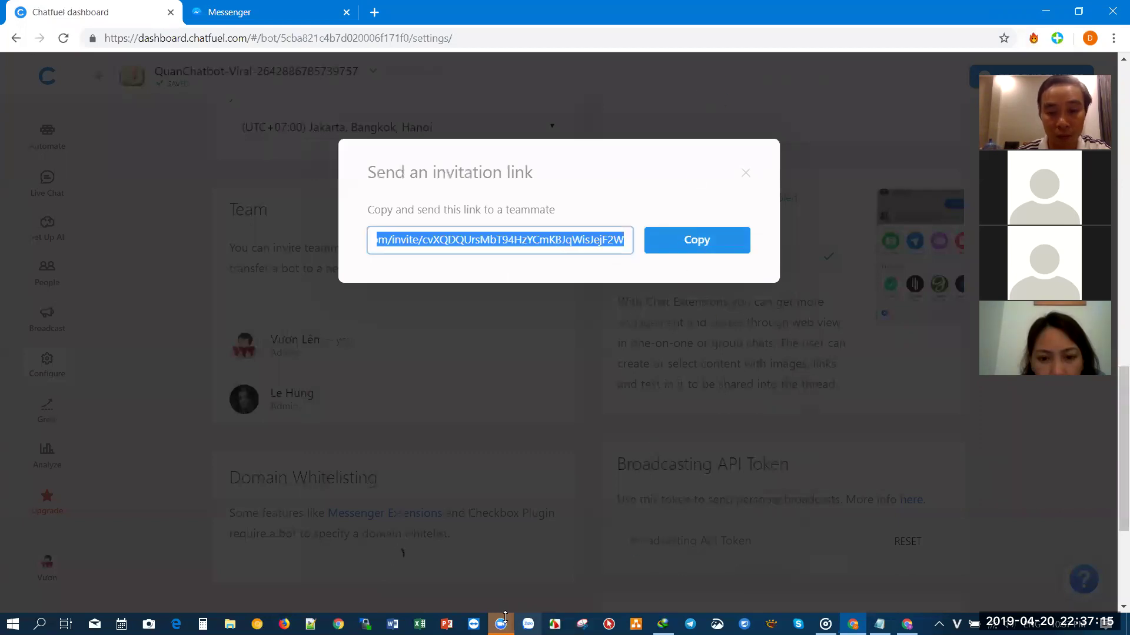
mouse_move(505, 616)
click(538, 556)
click(553, 436)
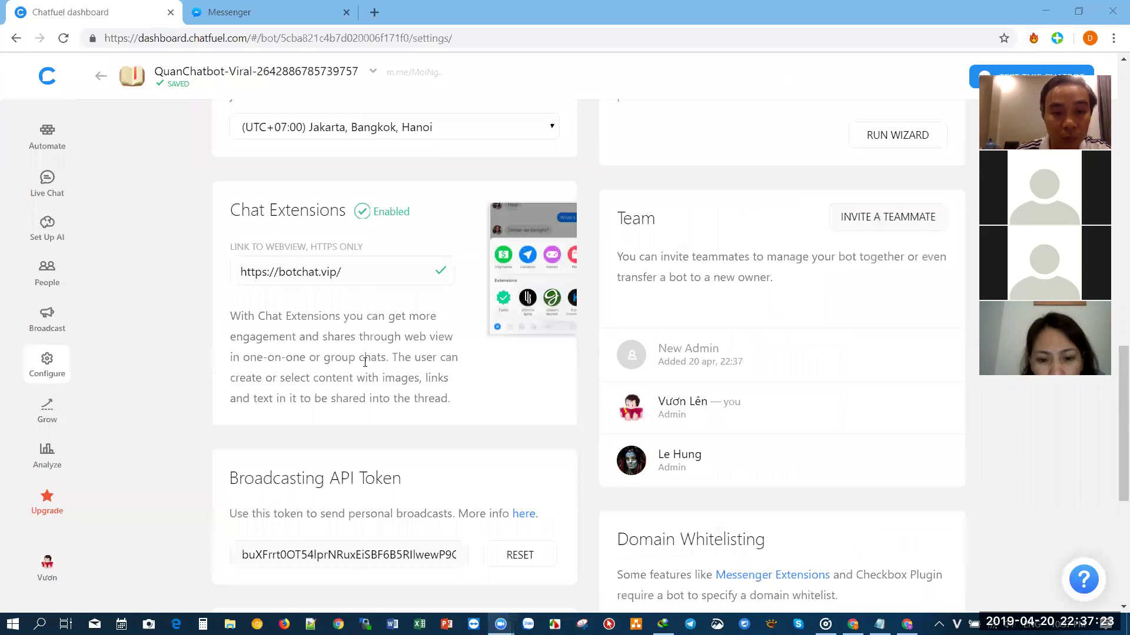
Create a second Admin invitation and copy its link.
click(856, 219)
click(499, 272)
click(703, 246)
mouse_move(500, 623)
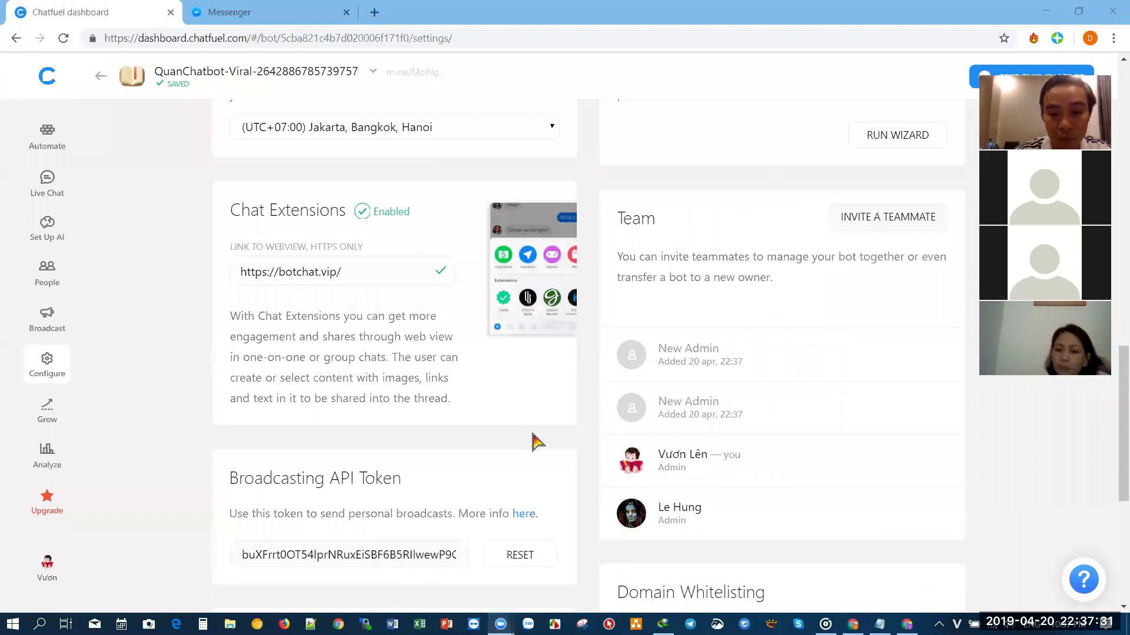
Add two more Admin invitations, copying each link, for four New Admin entries.
click(882, 219)
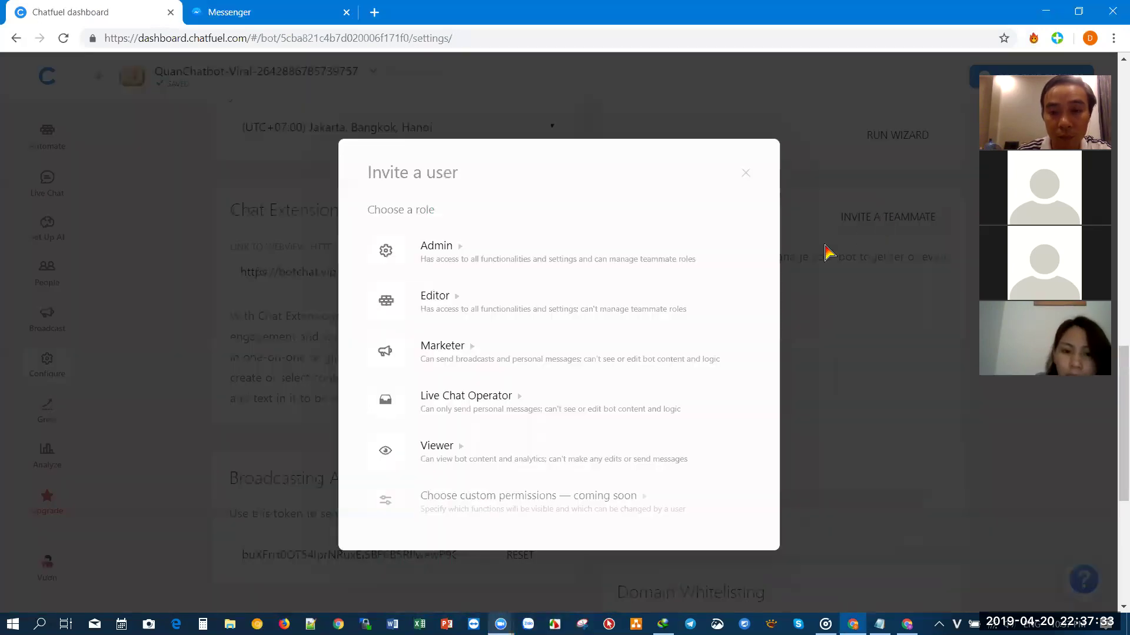
click(506, 250)
click(698, 251)
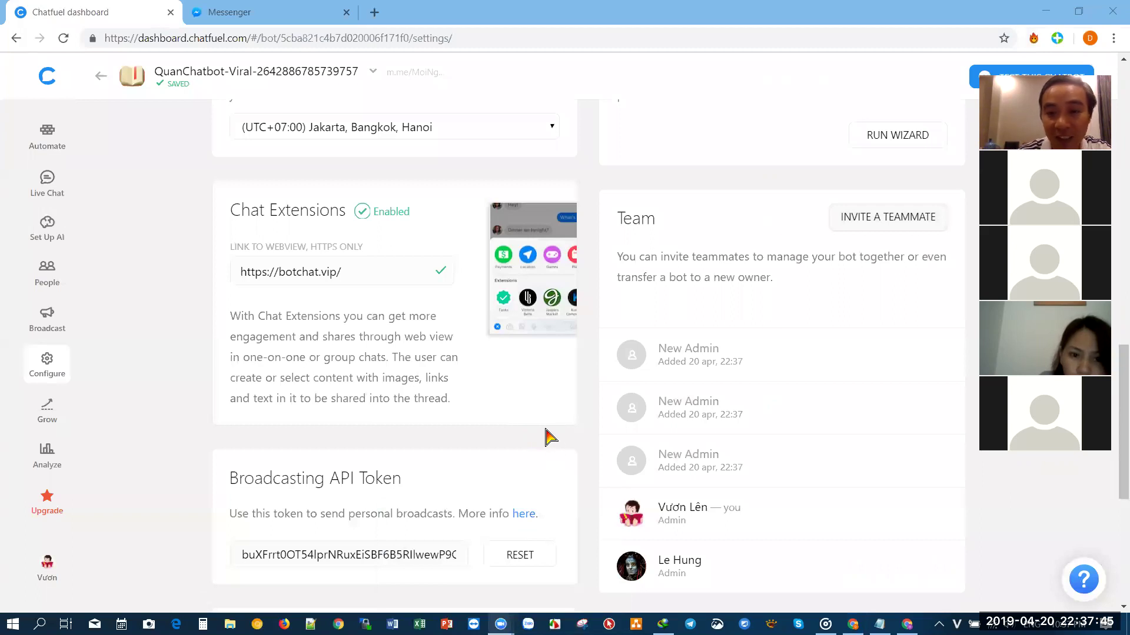
click(887, 217)
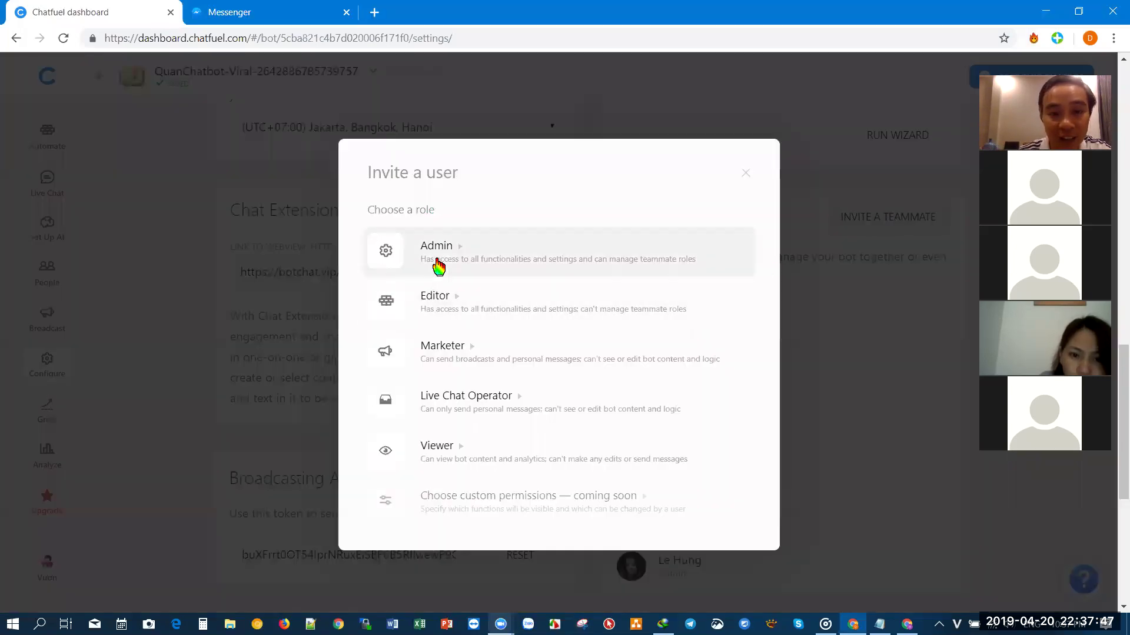
click(438, 265)
click(683, 239)
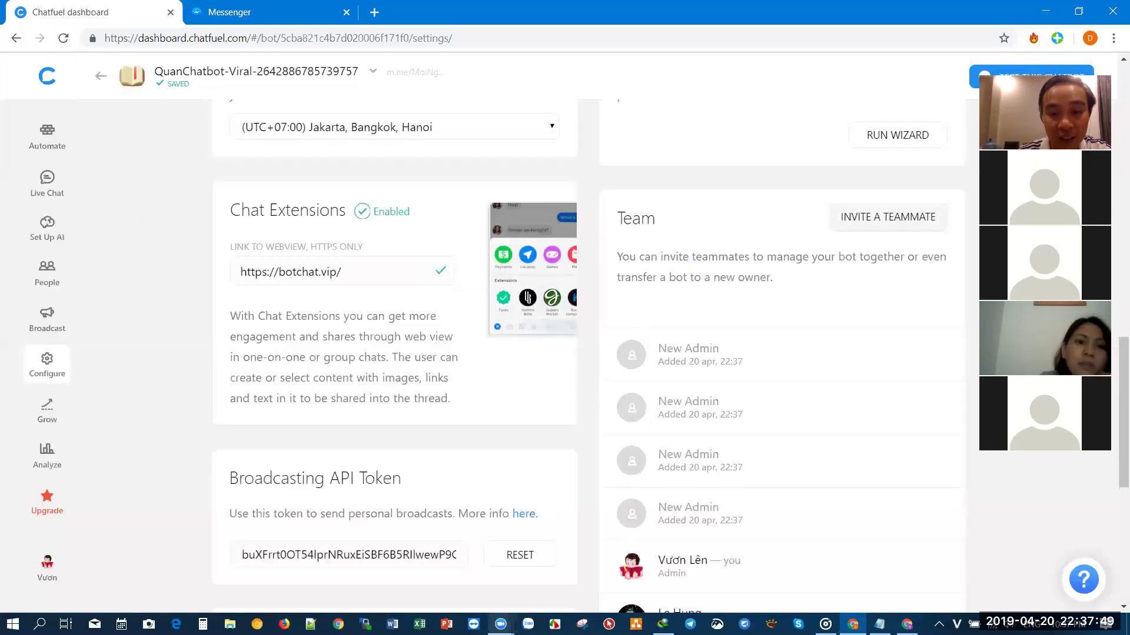
click(535, 556)
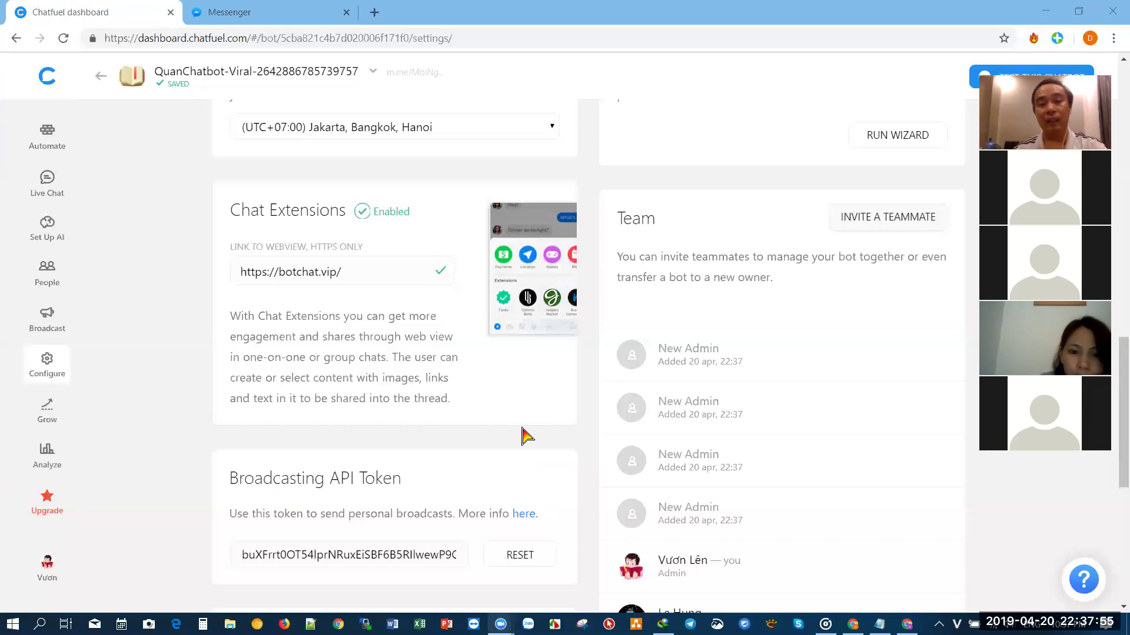
click(391, 336)
scroll(394, 353, up, 10)
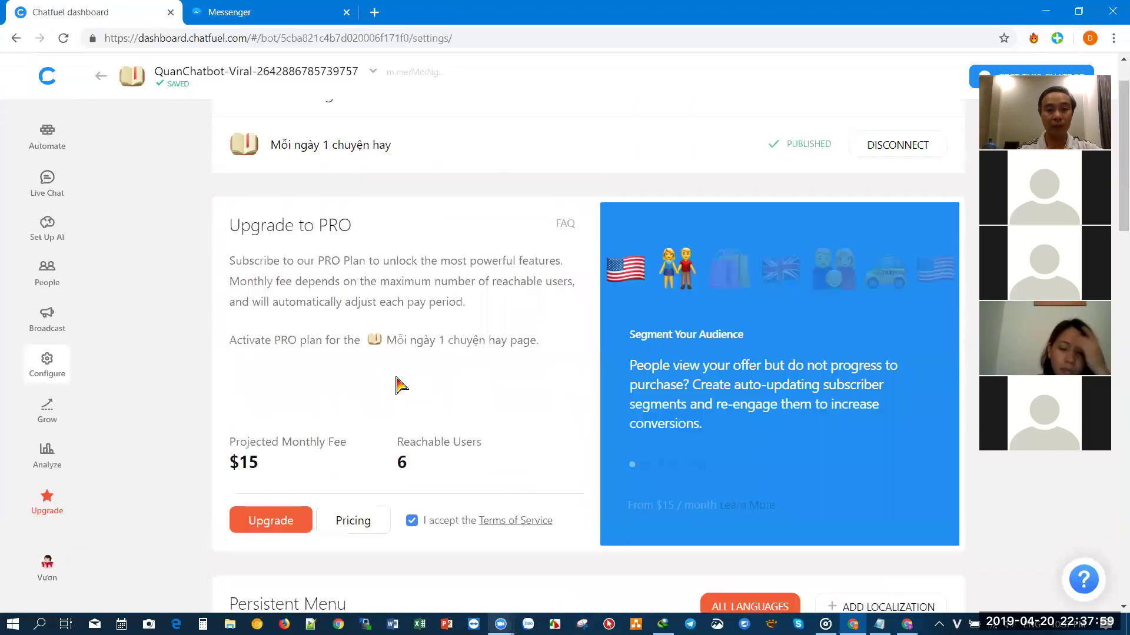
scroll(395, 386, up, 1)
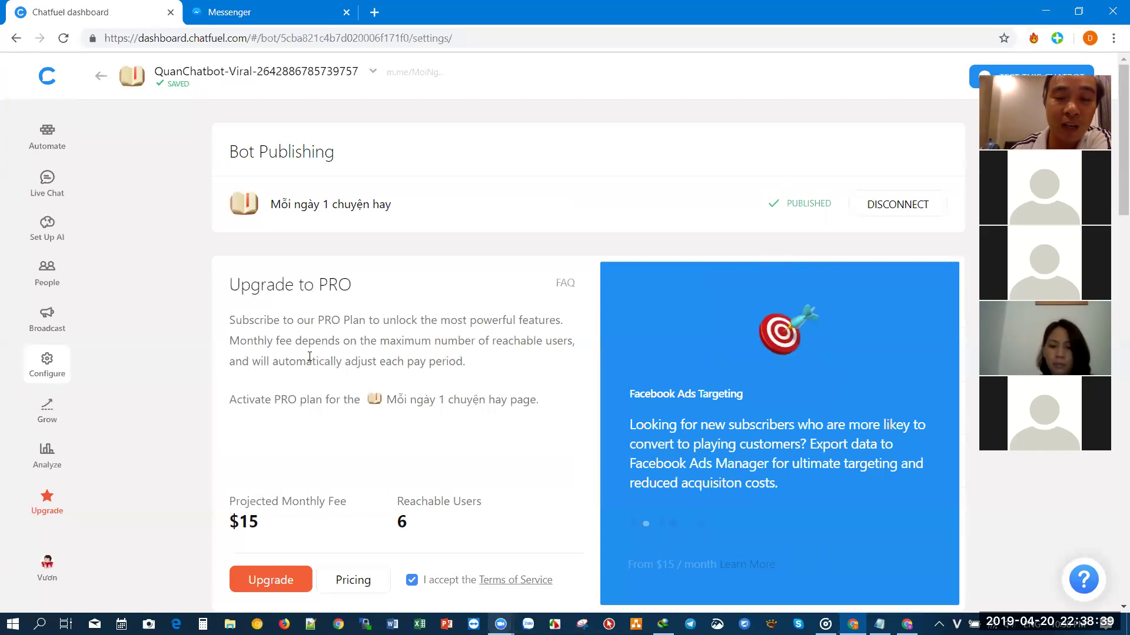
mouse_move(500, 623)
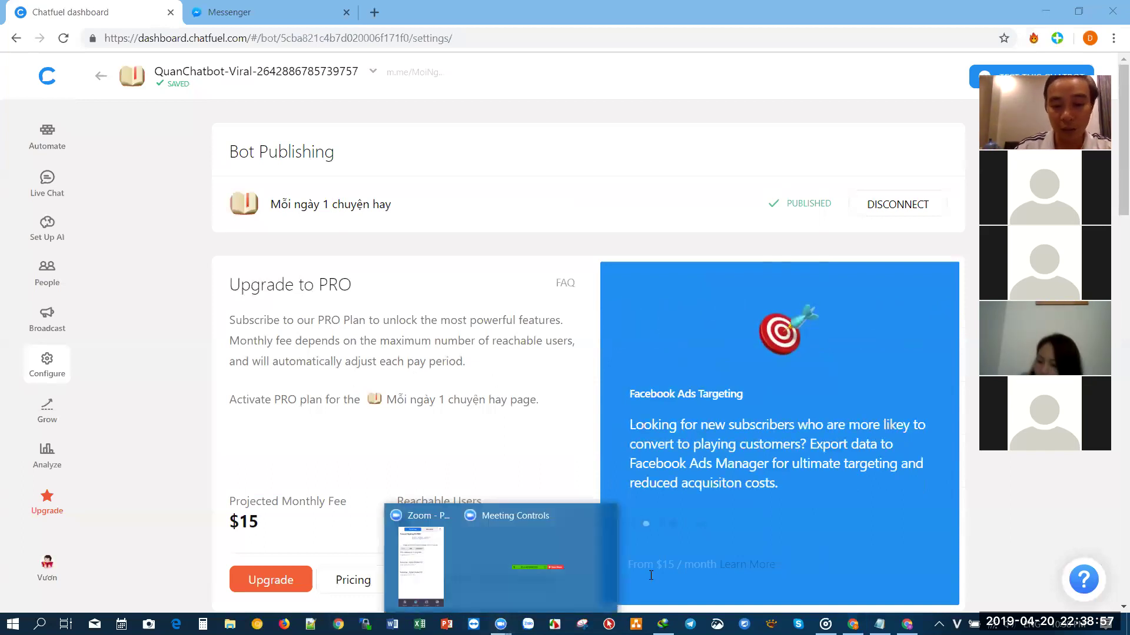
mouse_move(852, 623)
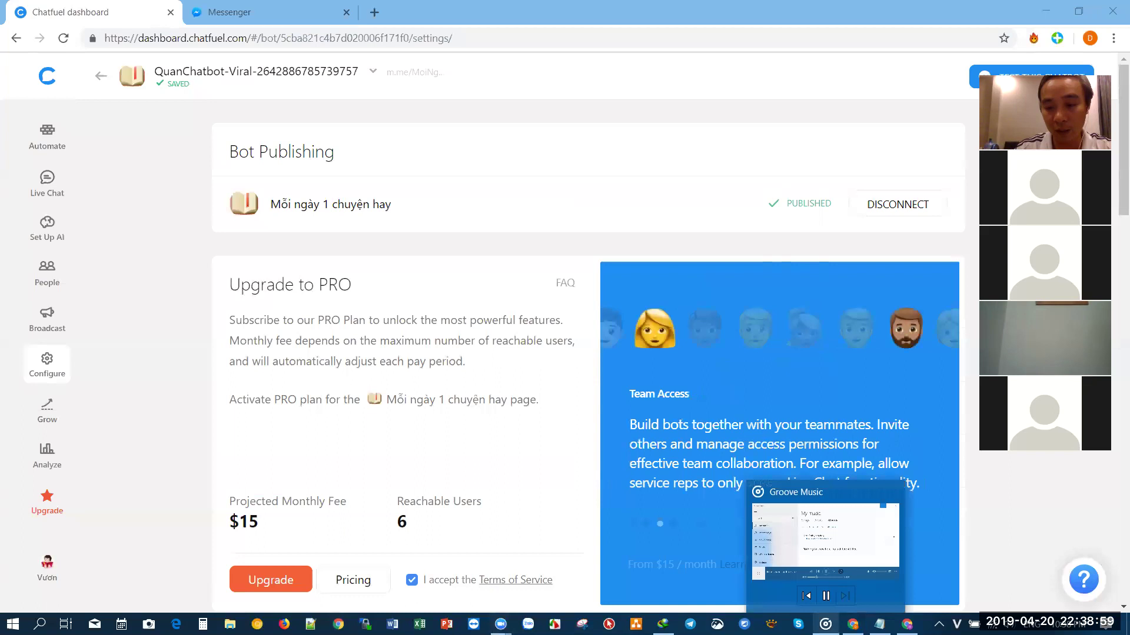
click(848, 562)
Post the Viral Chat scenario summary to the Nghề Chatbot K1+2 (T3-4/2019) group: User 1 registers and shares.
click(270, 12)
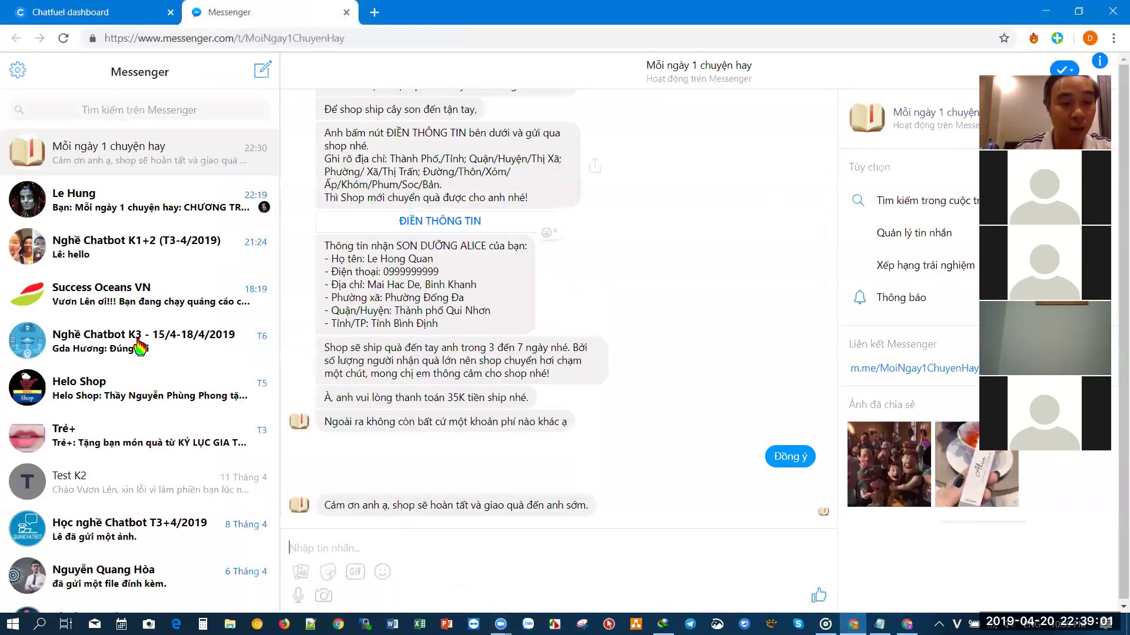
click(147, 246)
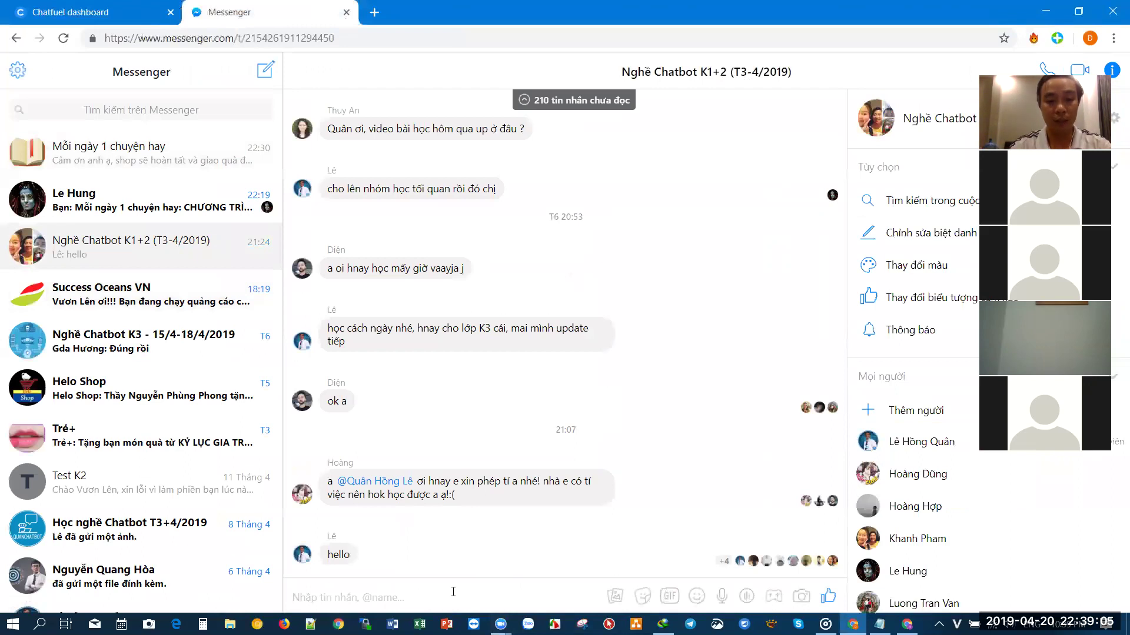
text(Kich ba)
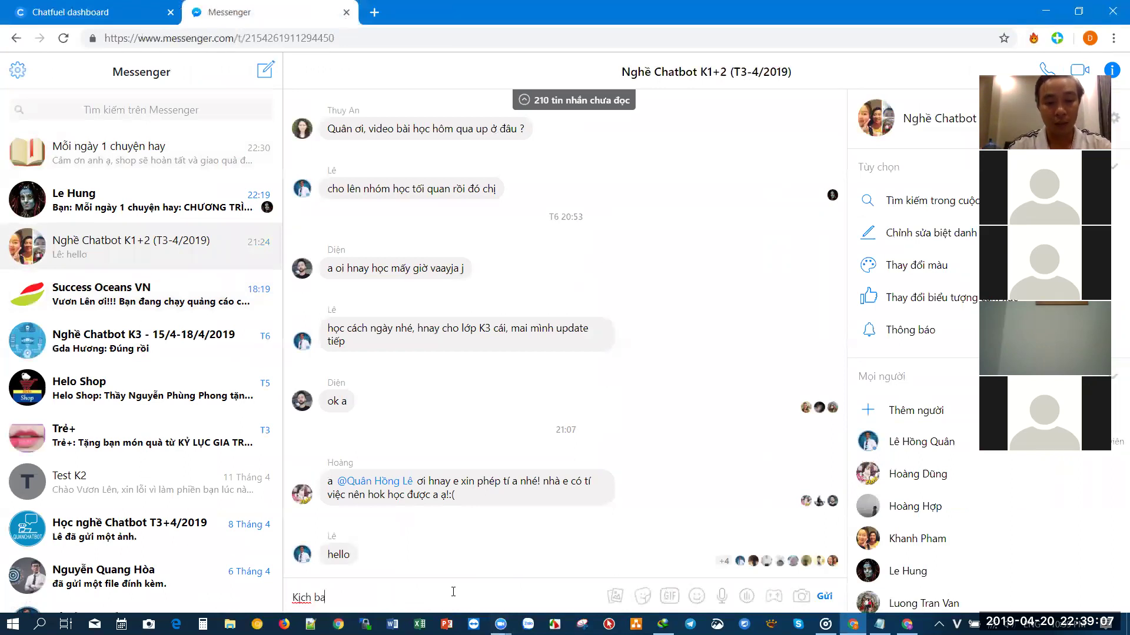
text(n biến taấu Viral Chatbot: Us)
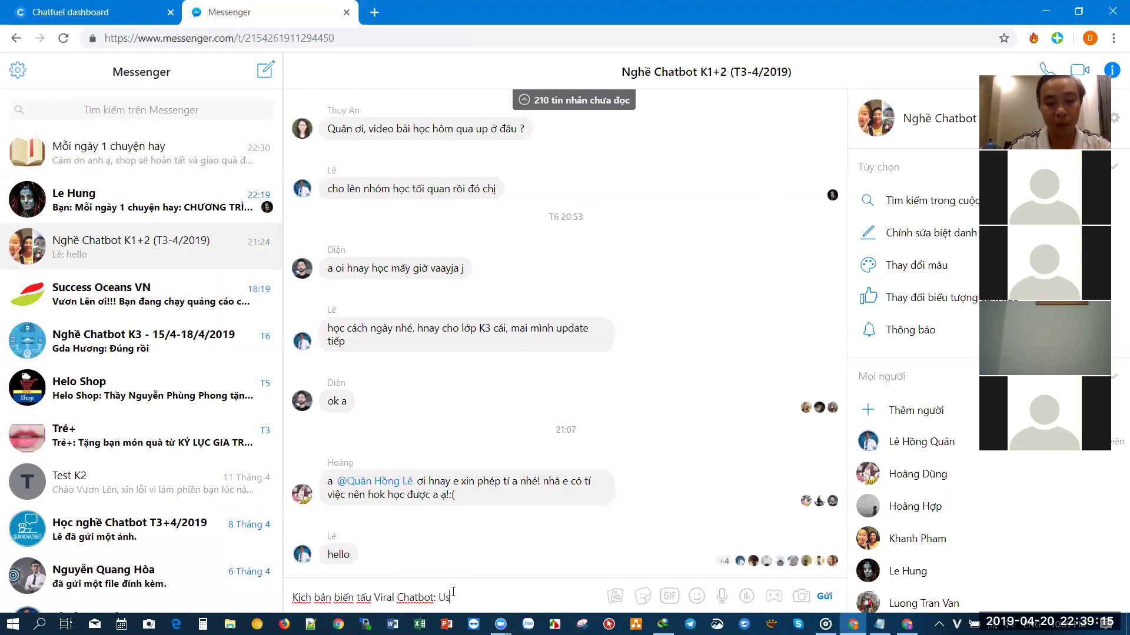
text(er 1 đă)
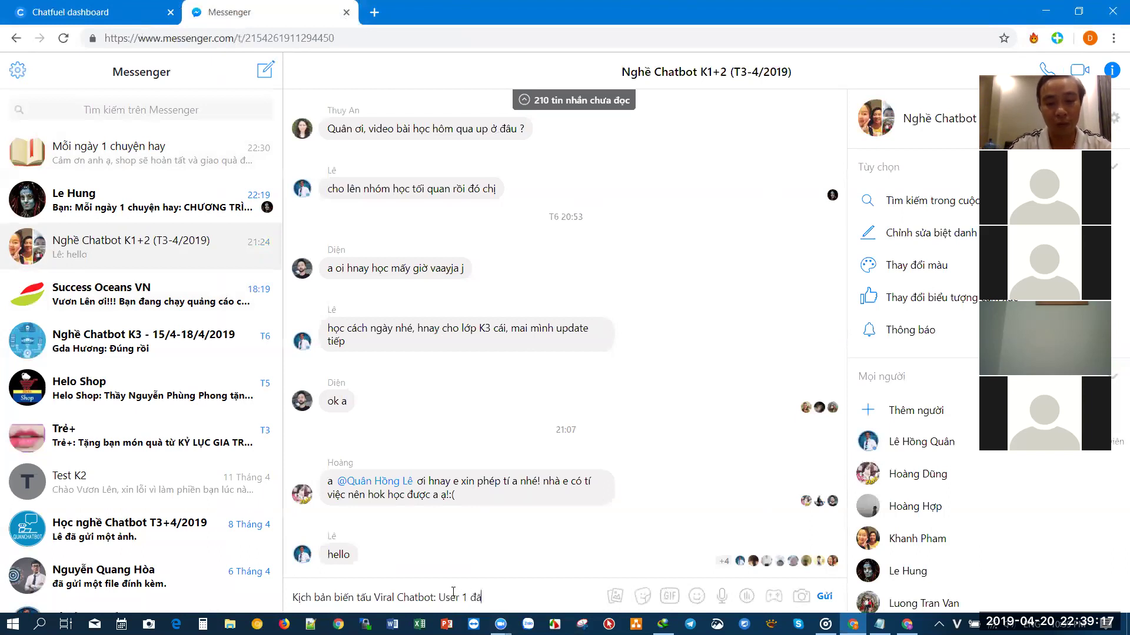
text(ng ký thông tin)
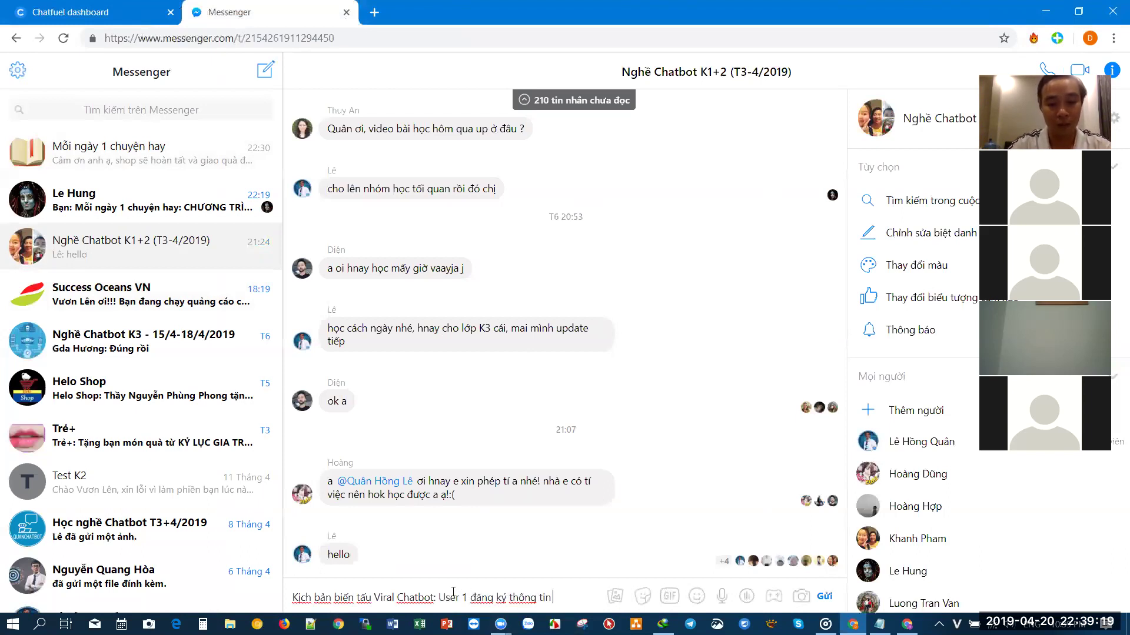
text( xong, mờ)
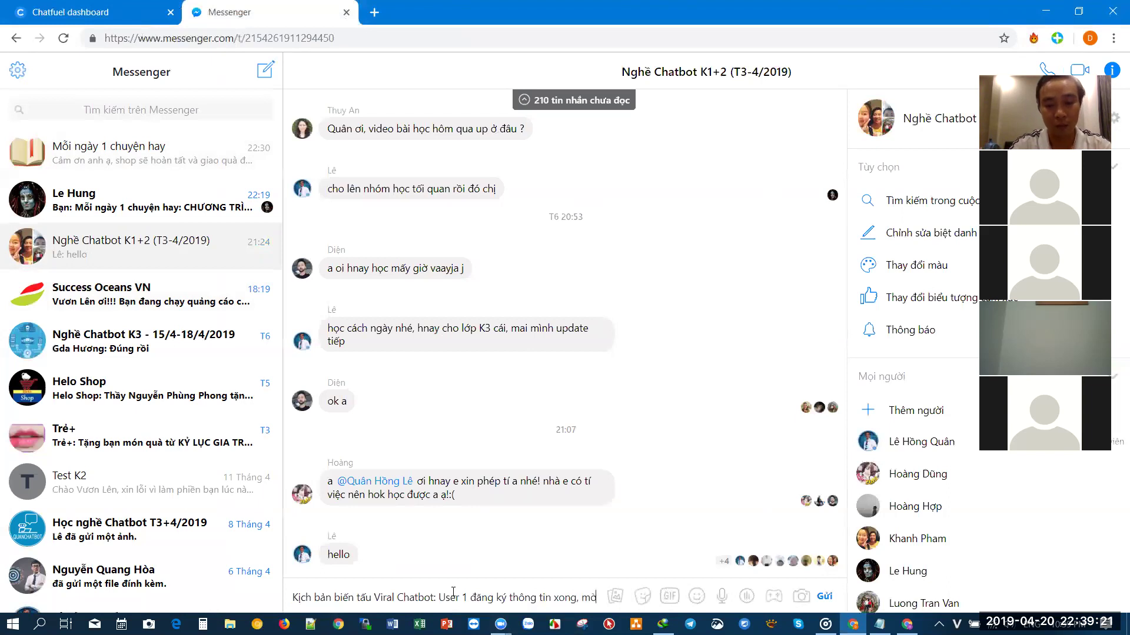
text(i họ c)
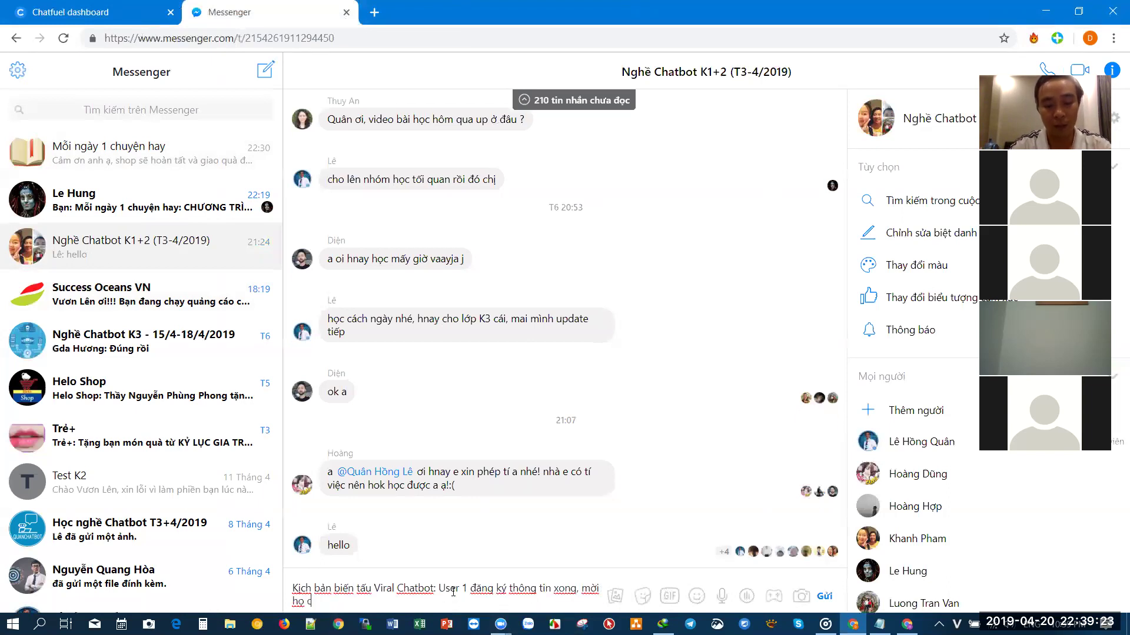
text(hia s)
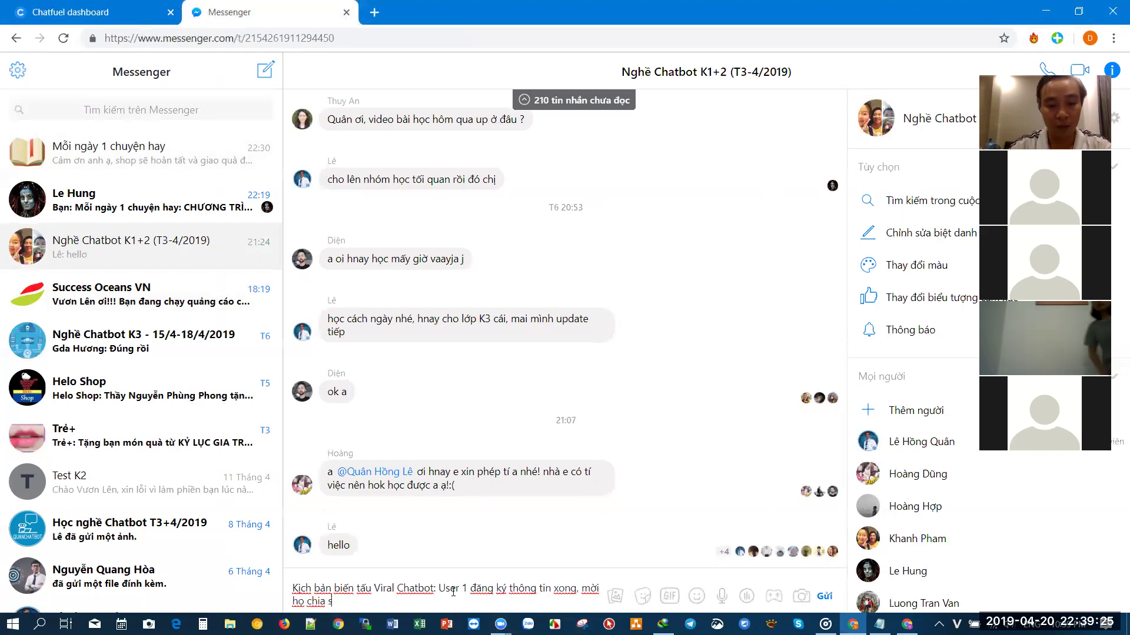
text(ẻ,)
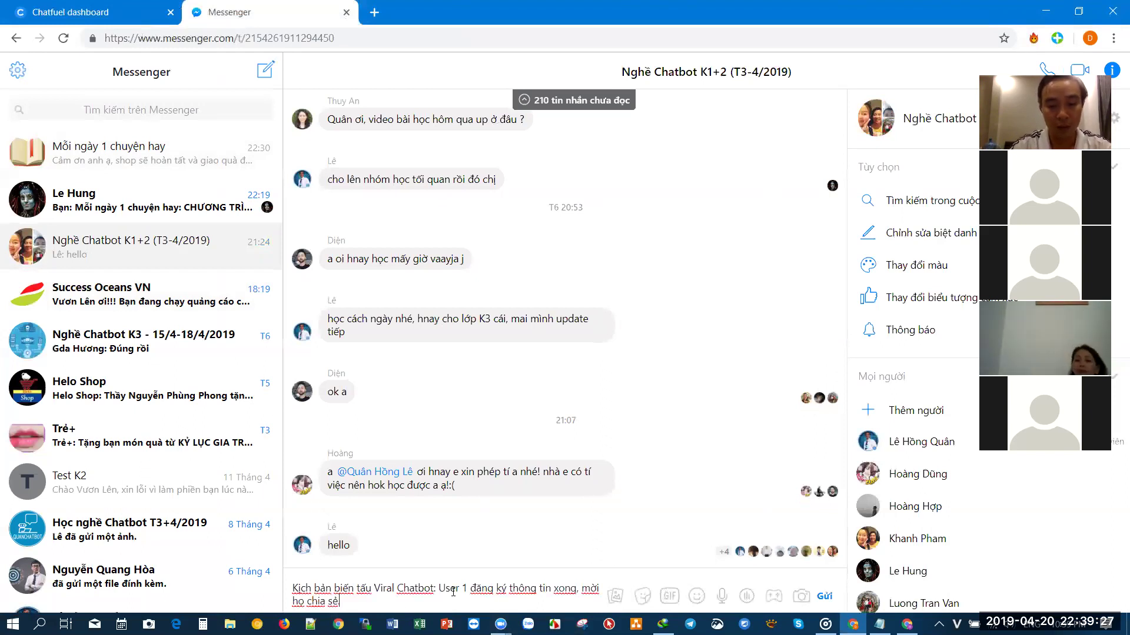
text( User 2)
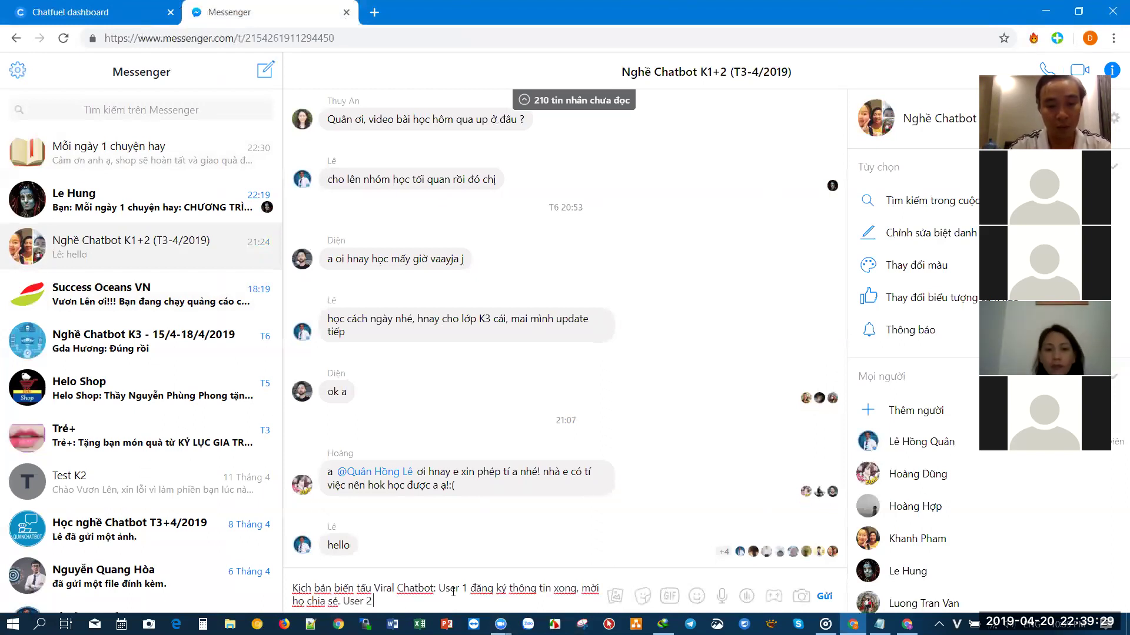
text( đãng ký thông tin xong)
text( mới bao cộng điểm qua User 1.)
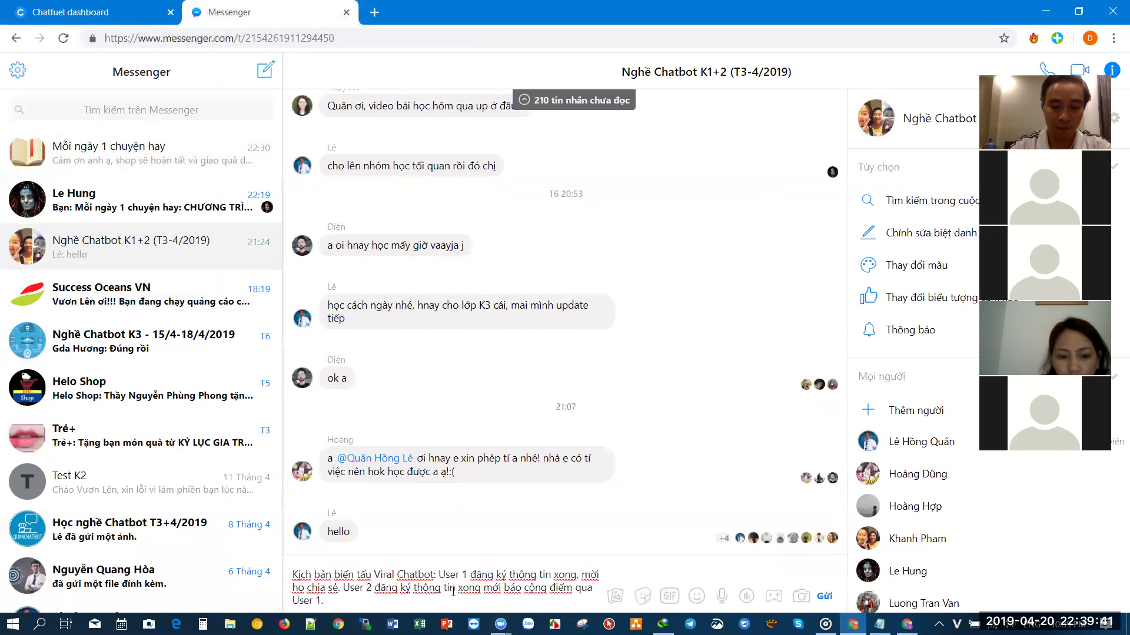
key(Return)
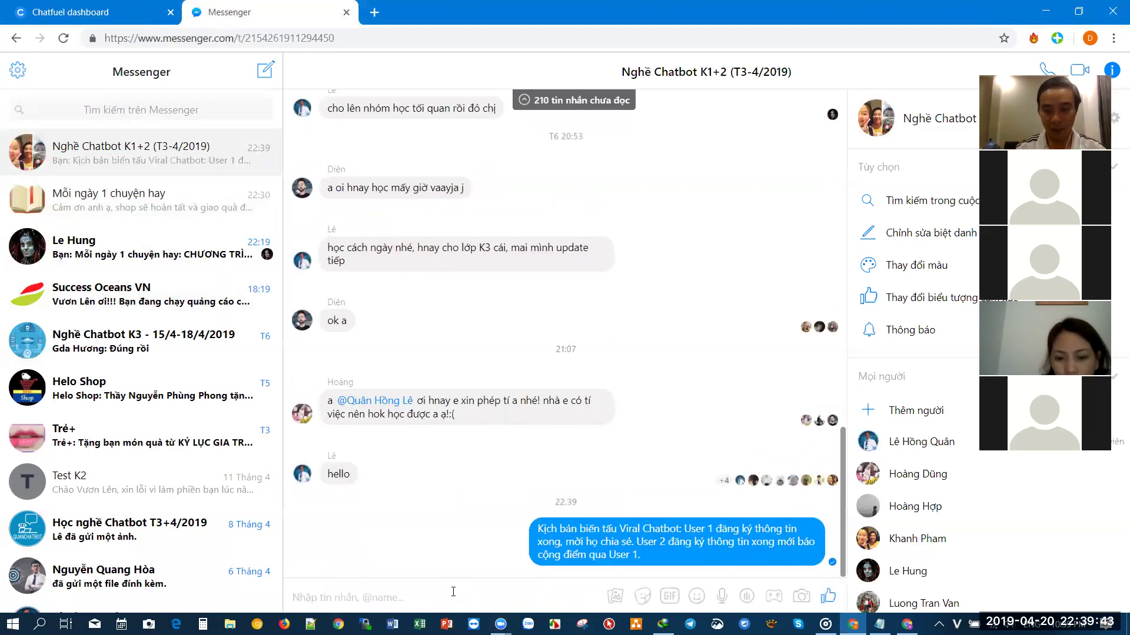